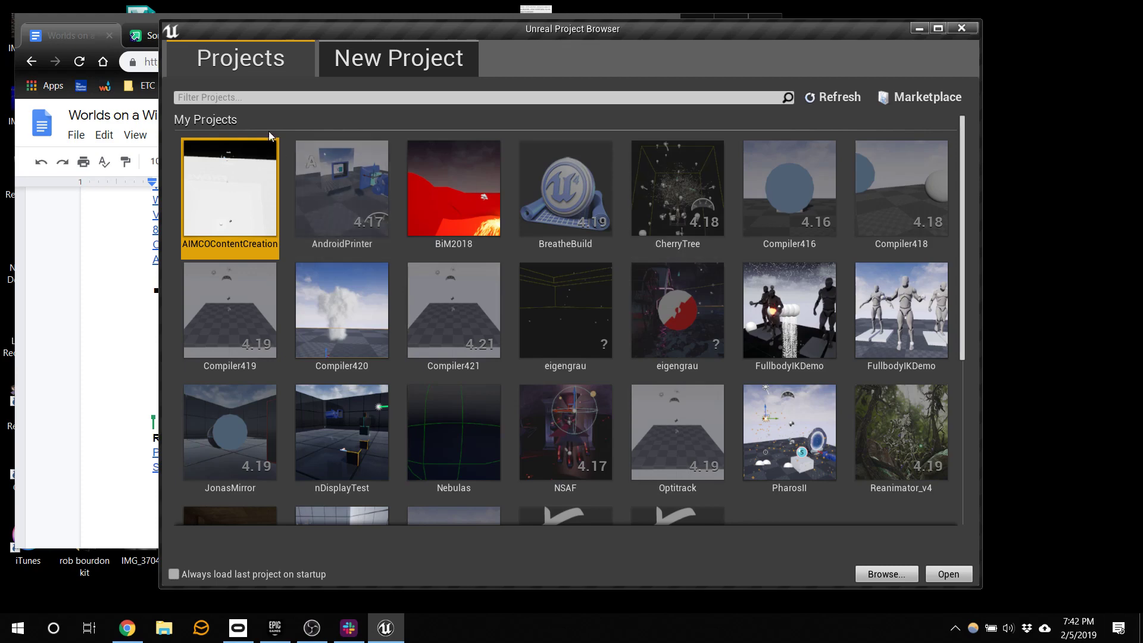
- Start a new project, check the C++ templates and switch to the Blueprint templates
{"action": "left_click", "coordinate": [351, 58]}
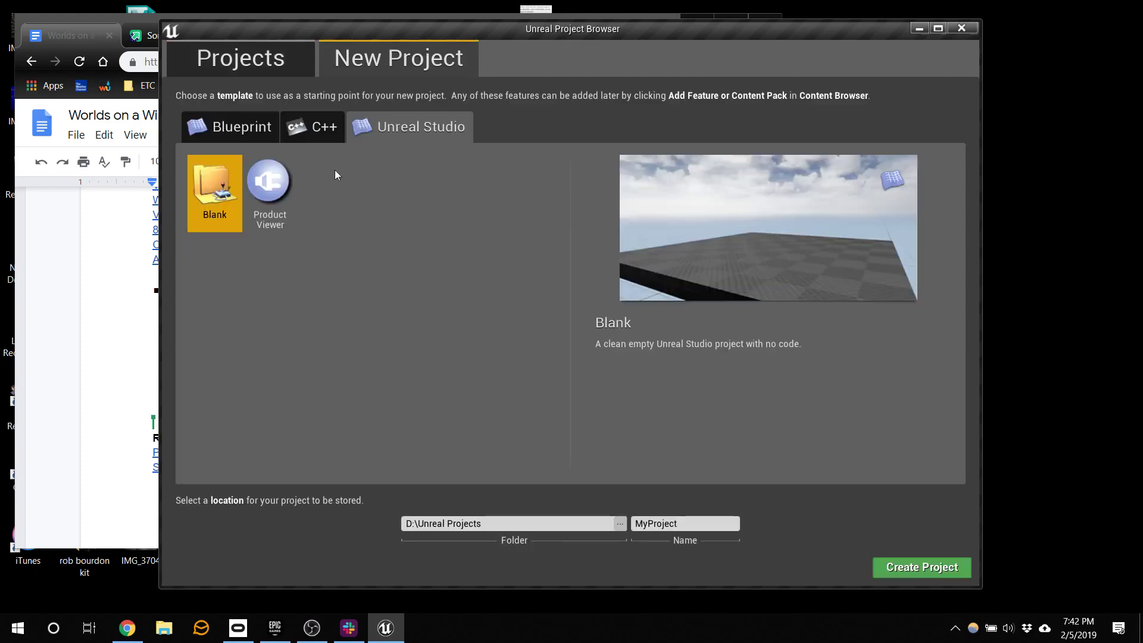
{"action": "left_click", "coordinate": [315, 140]}
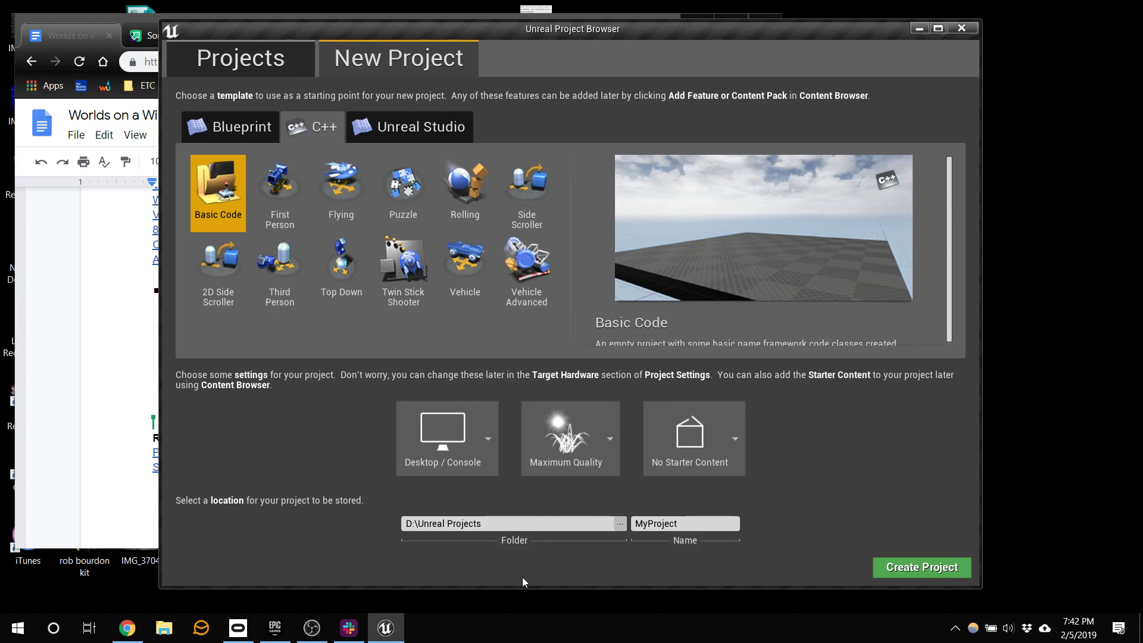
{"action": "left_click", "coordinate": [229, 127]}
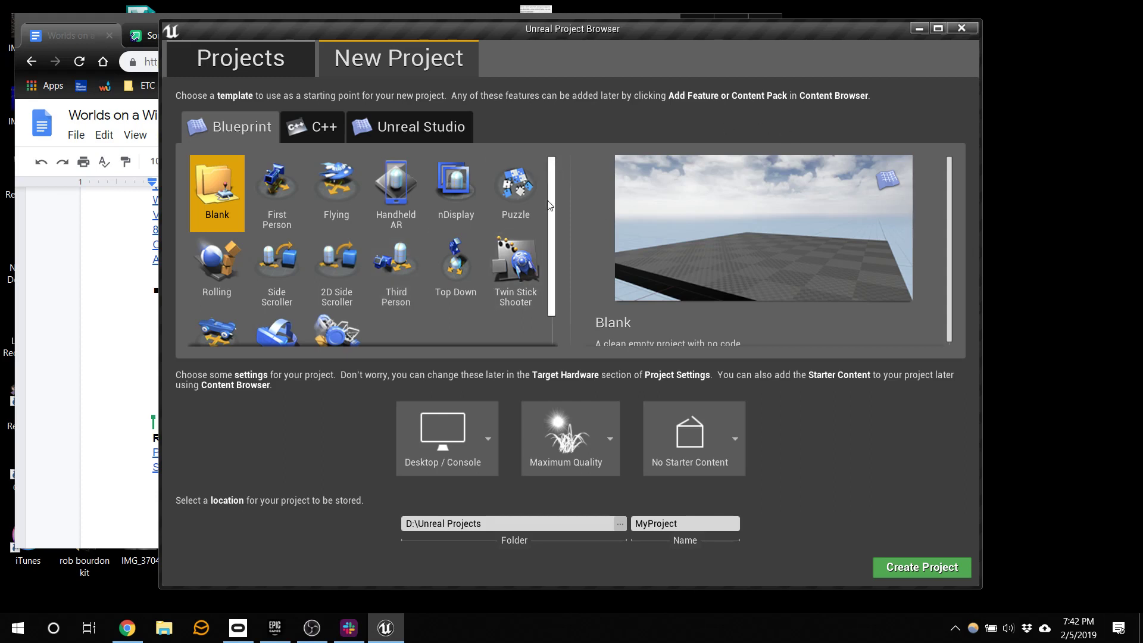
- Preview the Rolling and First Person Blueprint templates and choose the Virtual Reality template
{"action": "scroll", "coordinate": [509, 297], "scroll_direction": "down", "scroll_amount": 1}
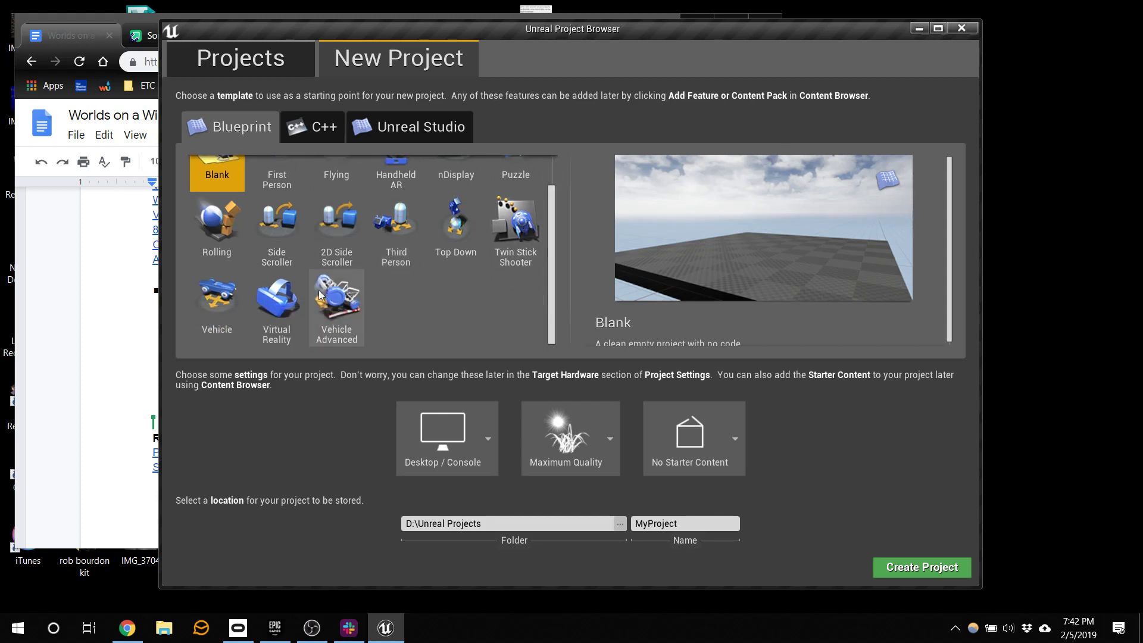
{"action": "left_click", "coordinate": [227, 255]}
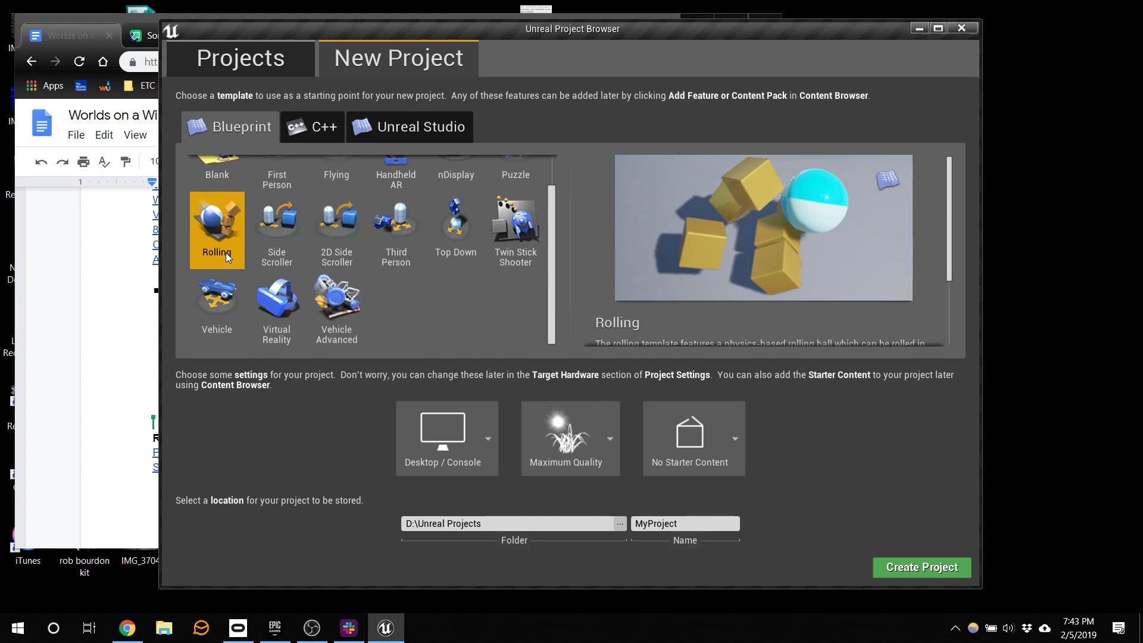
{"action": "scroll", "coordinate": [221, 226], "scroll_direction": "up", "scroll_amount": 1}
{"action": "scroll", "coordinate": [467, 279], "scroll_direction": "down", "scroll_amount": 1}
{"action": "left_click", "coordinate": [267, 302]}
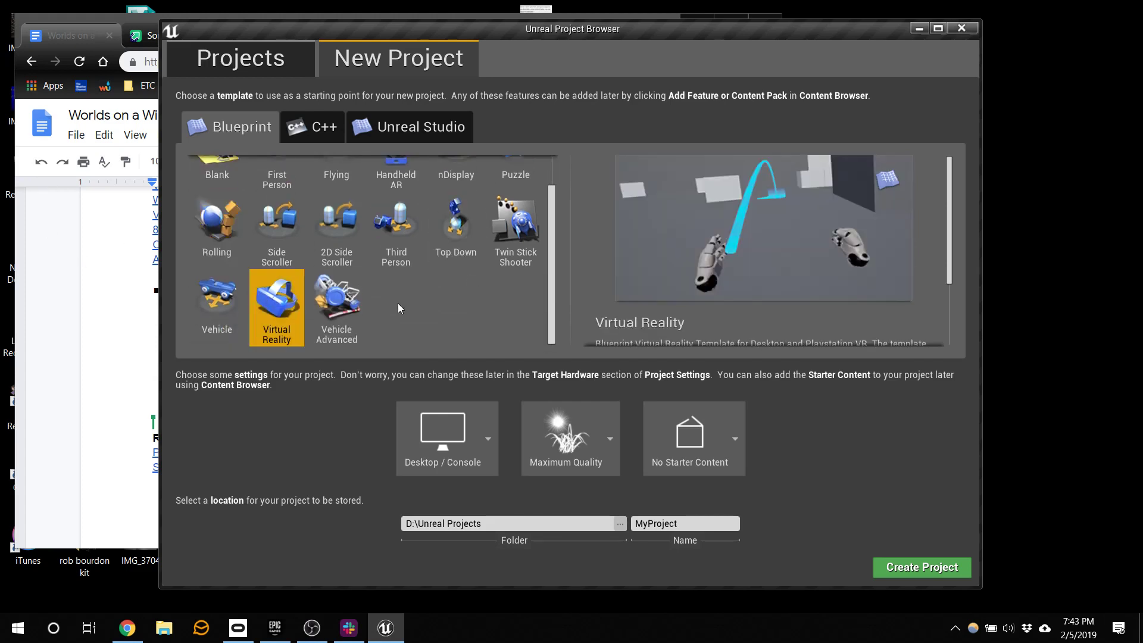
{"action": "scroll", "coordinate": [398, 302], "scroll_direction": "up", "scroll_amount": 1}
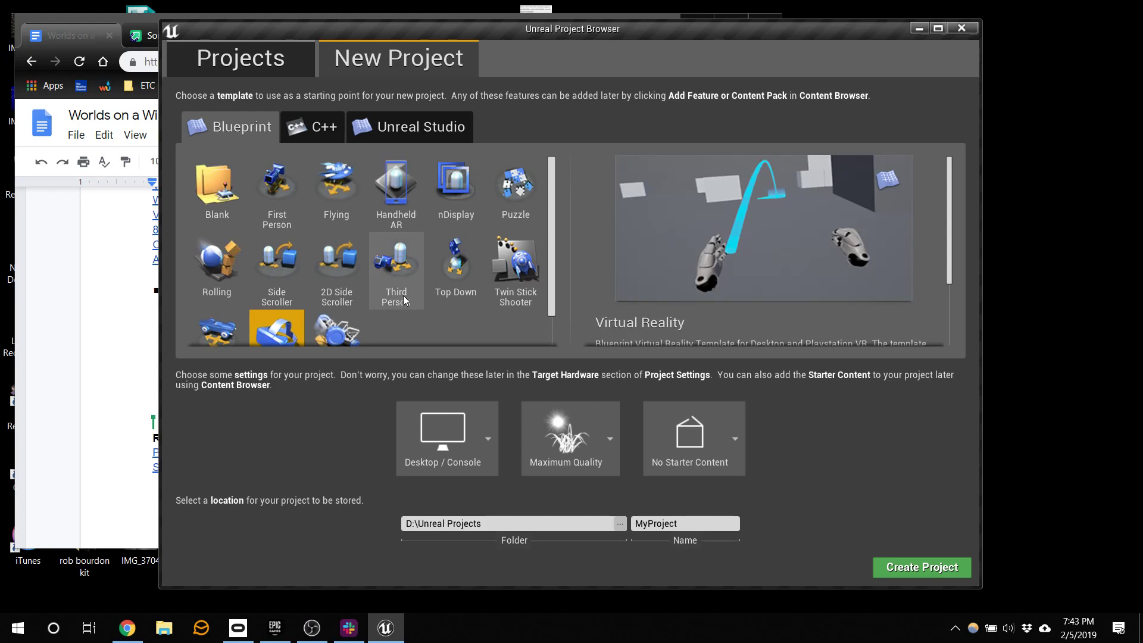
{"action": "left_click", "coordinate": [278, 189]}
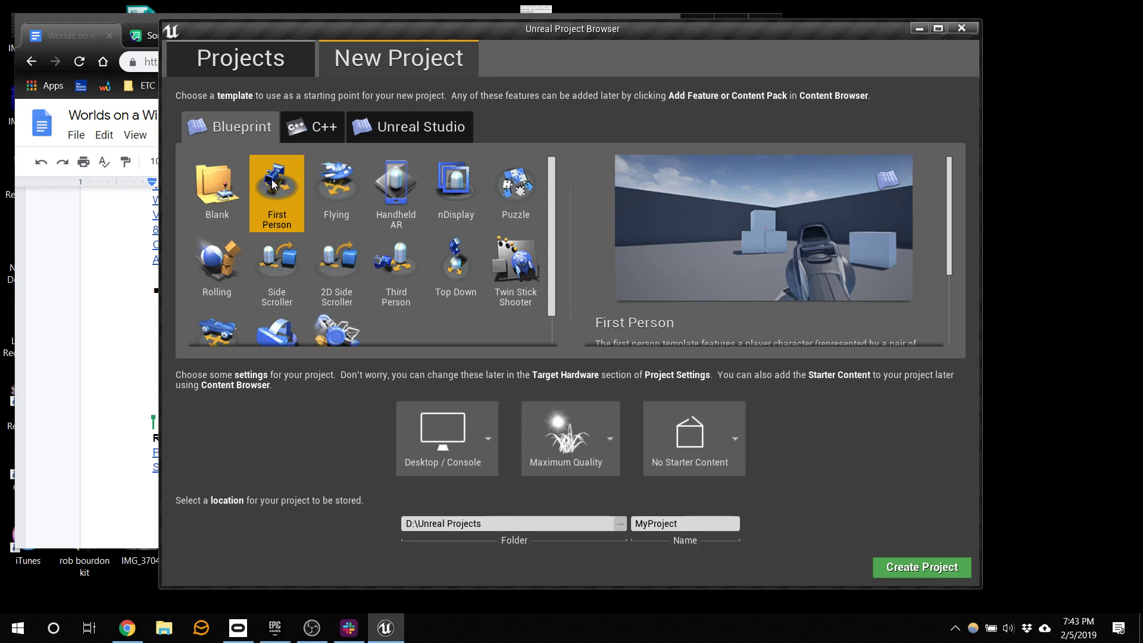
{"action": "scroll", "coordinate": [278, 190], "scroll_direction": "down", "scroll_amount": 2}
{"action": "left_click", "coordinate": [280, 312]}
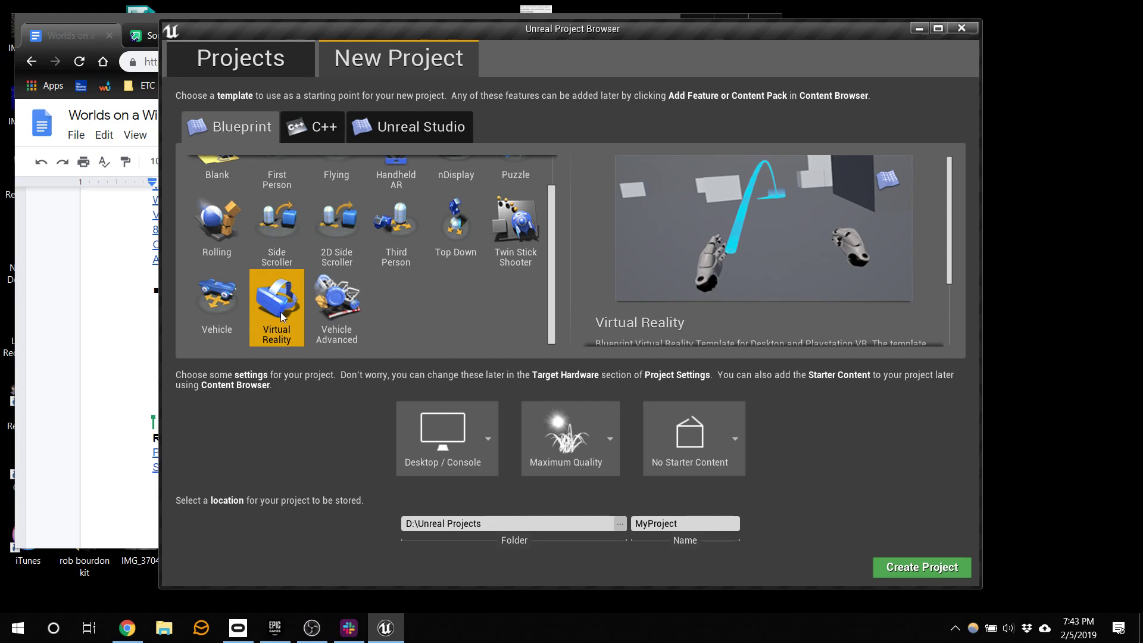
{"action": "scroll", "coordinate": [369, 298], "scroll_direction": "up", "scroll_amount": 1}
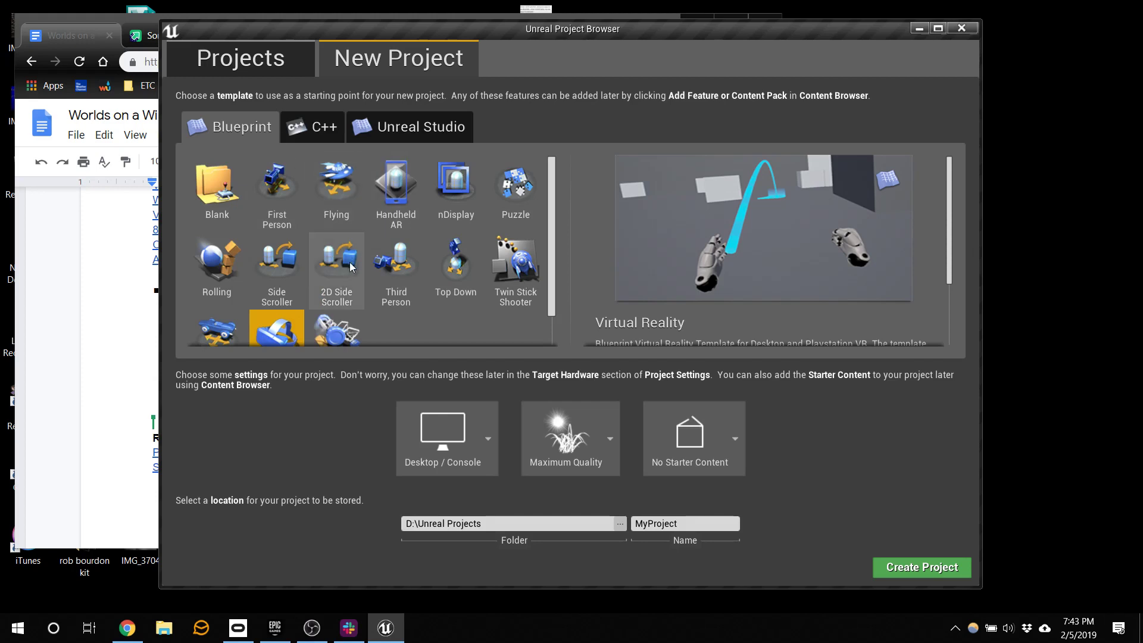
{"action": "scroll", "coordinate": [350, 268], "scroll_direction": "down", "scroll_amount": 2}
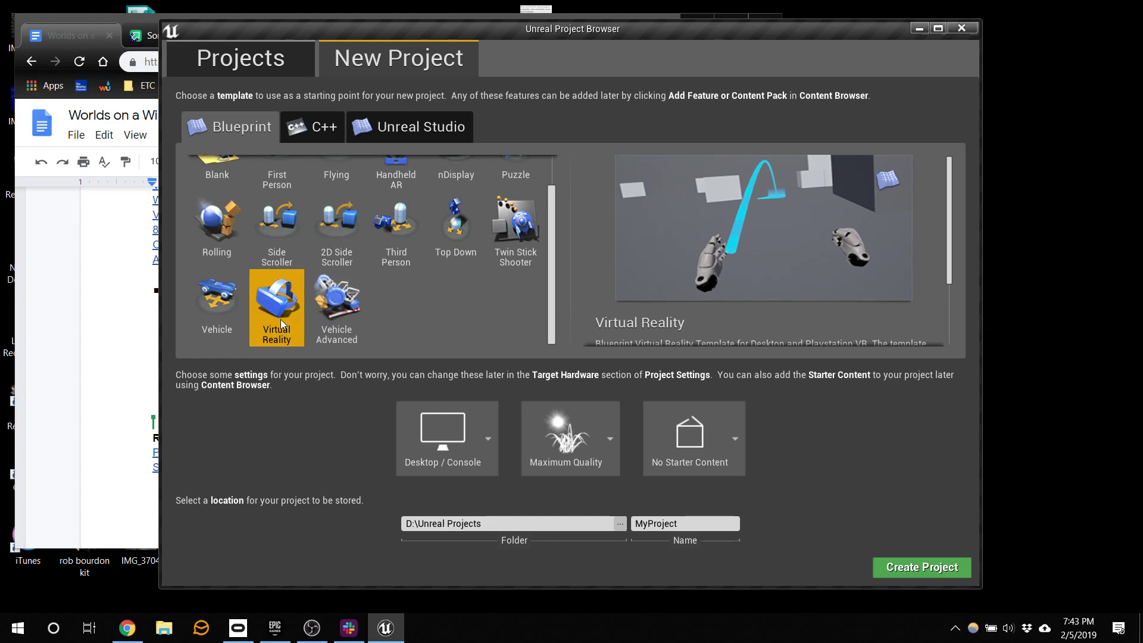
- Name the project WoaW2019 and create it in the D:\Unreal Projects folder
{"action": "left_click", "coordinate": [690, 525]}
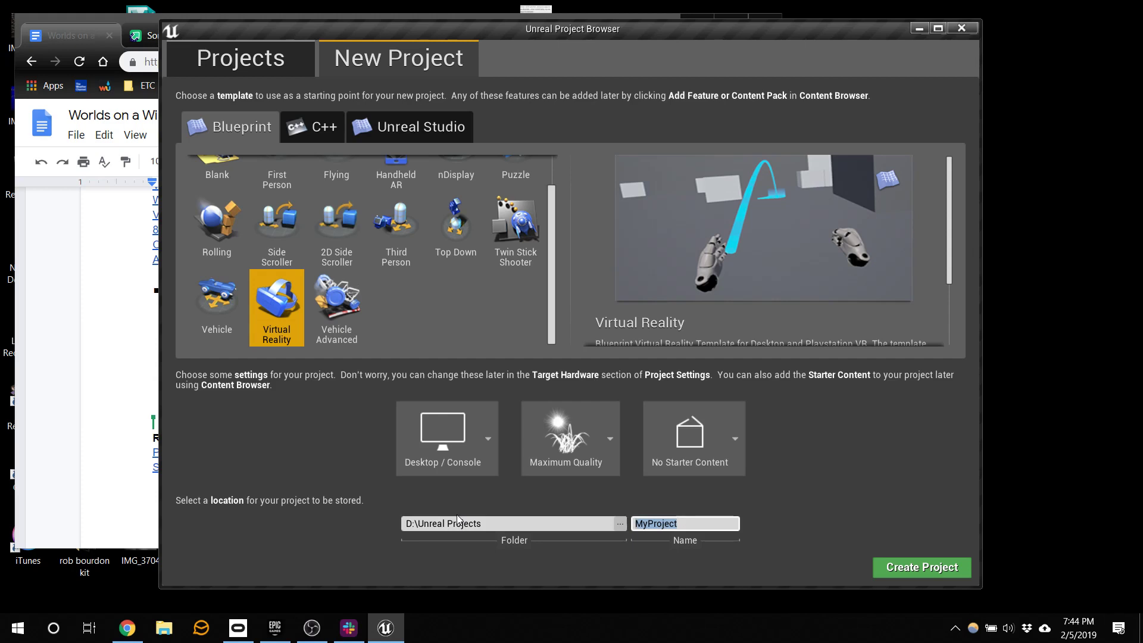
{"action": "left_click", "coordinate": [718, 522]}
{"action": "left_click_drag", "start_coordinate": [718, 522], "coordinate": [621, 495]}
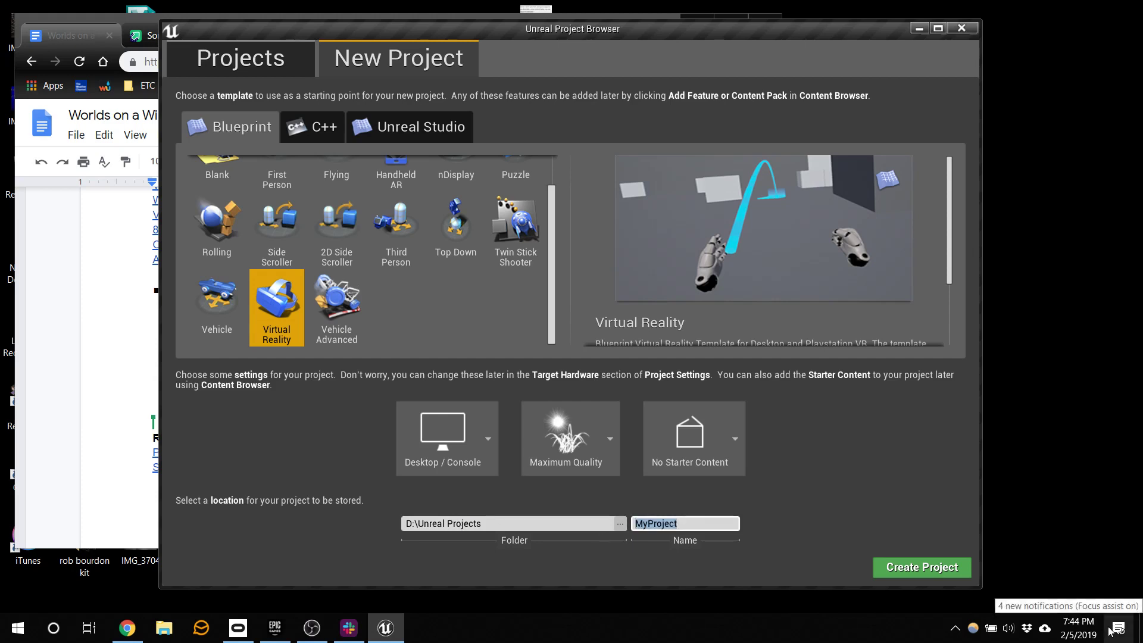
{"action": "type", "text": "WoaW"}
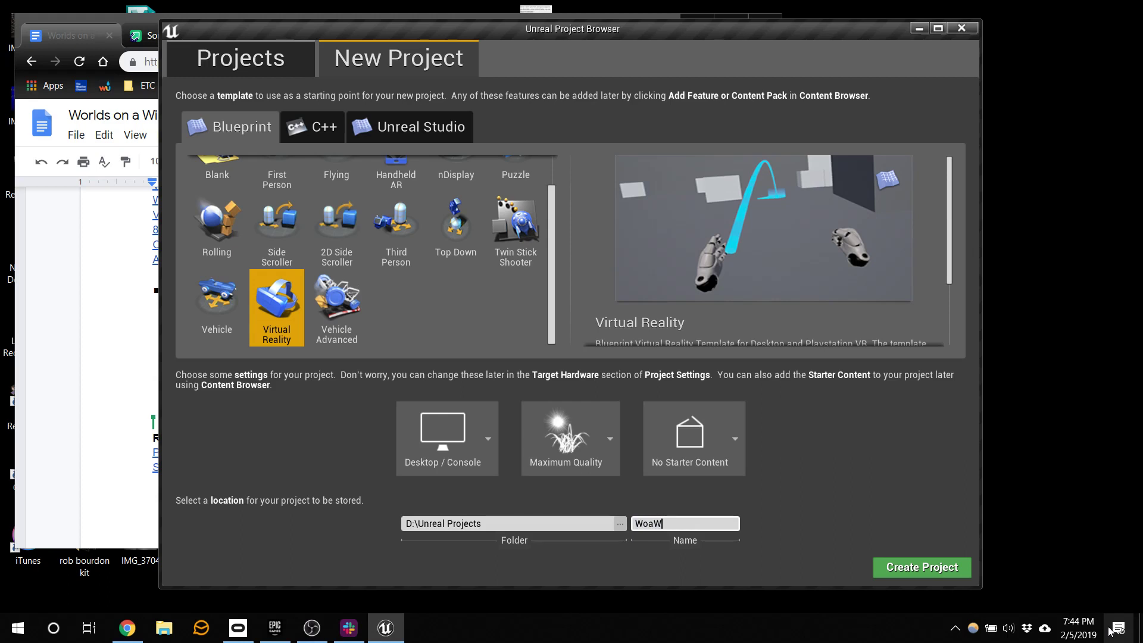
{"action": "type", "text": "2019"}
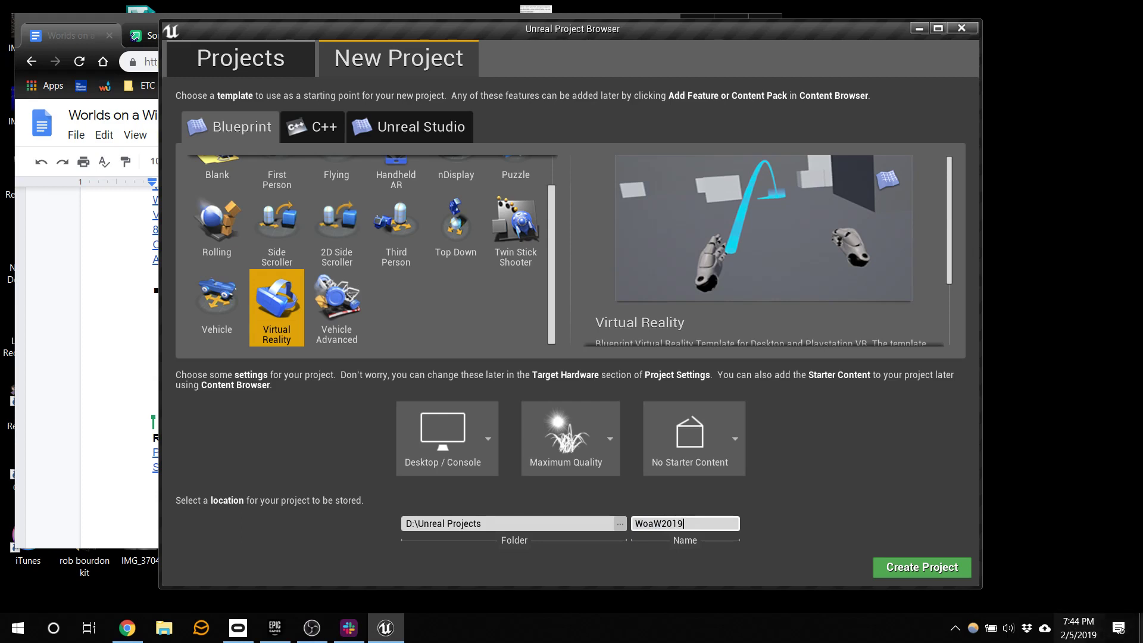
{"action": "left_click", "coordinate": [917, 567]}
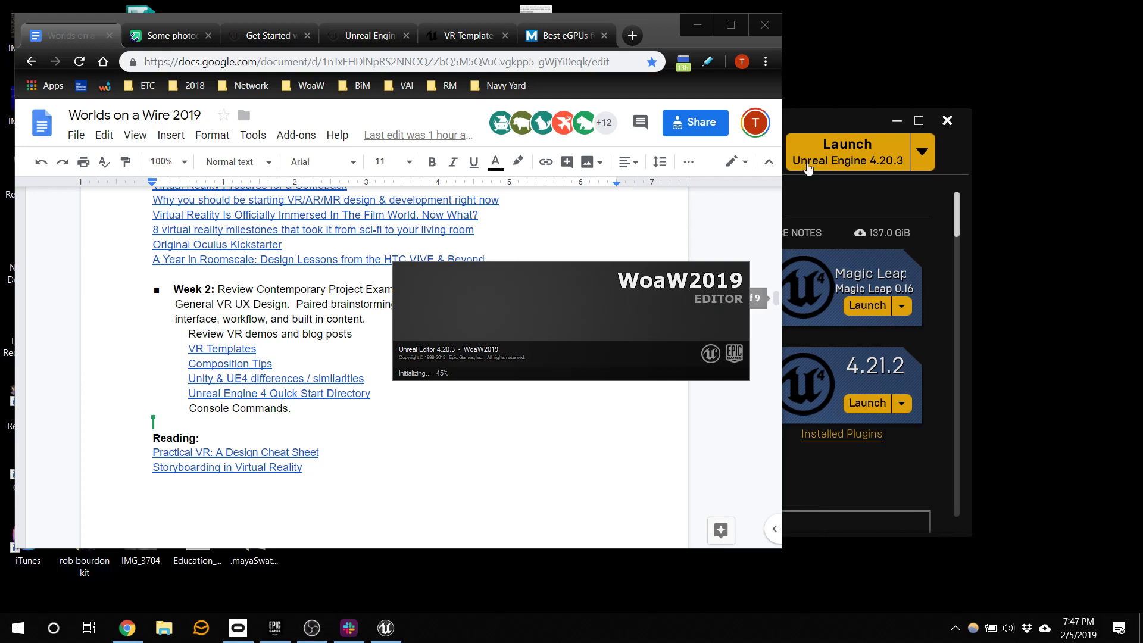
- Bring up Task Manager and end the Google Chrome task
{"action": "key", "text": "ctrl+shift+Escape"}
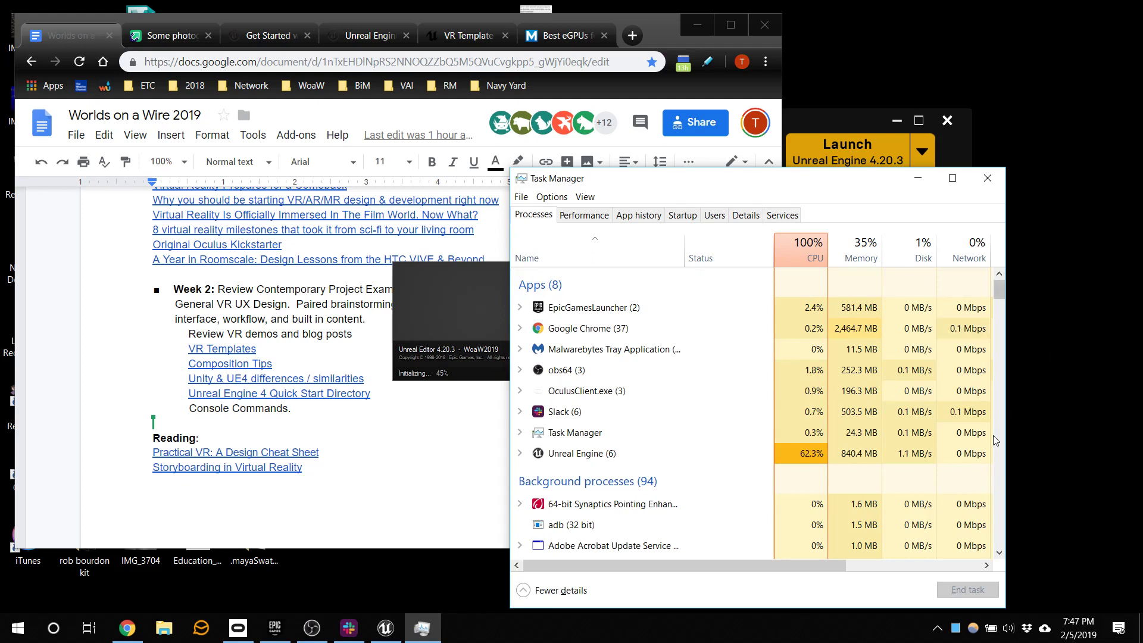
{"action": "left_click", "coordinate": [643, 338]}
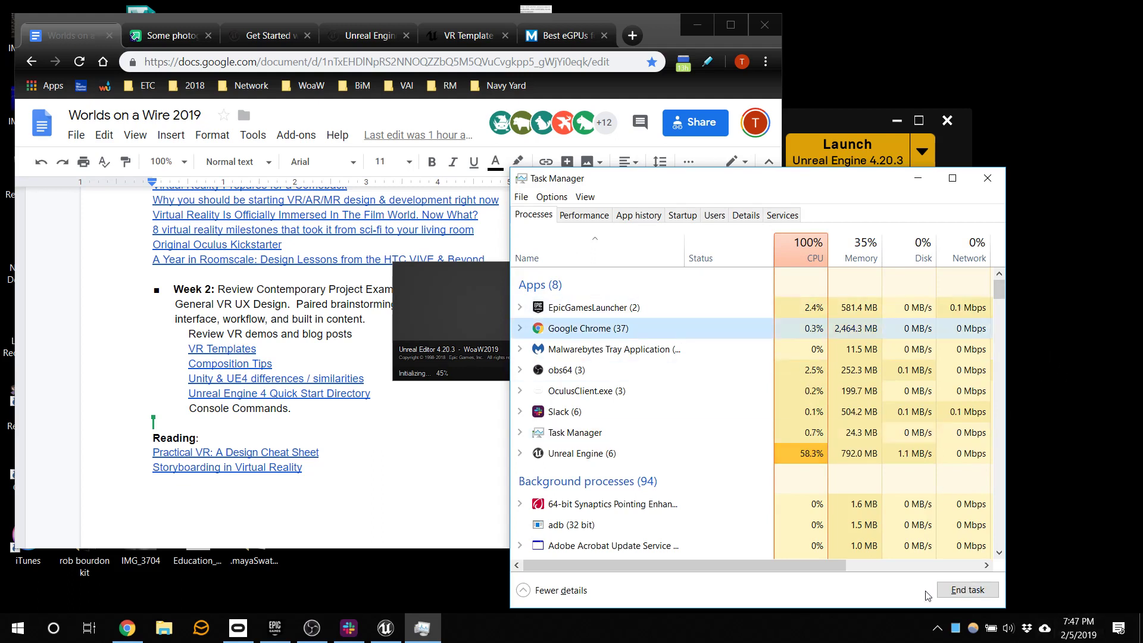
{"action": "left_click", "coordinate": [958, 588]}
- Clear the Epic Games Launcher window from the desktop and minimize Task Manager
{"action": "left_click", "coordinate": [620, 307]}
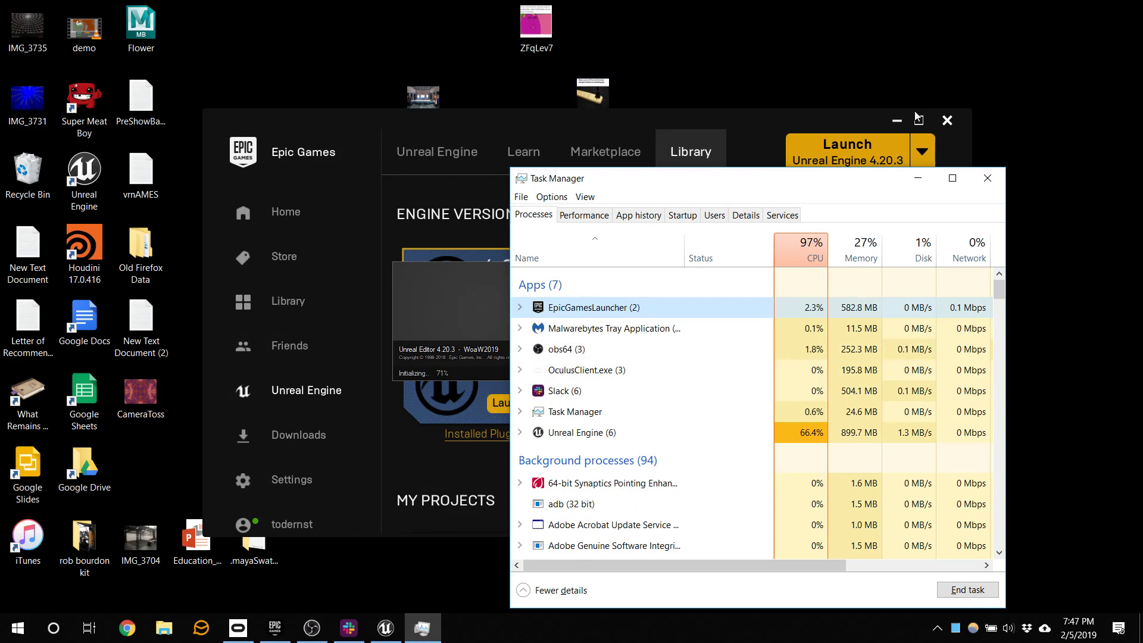
{"action": "left_click", "coordinate": [927, 127]}
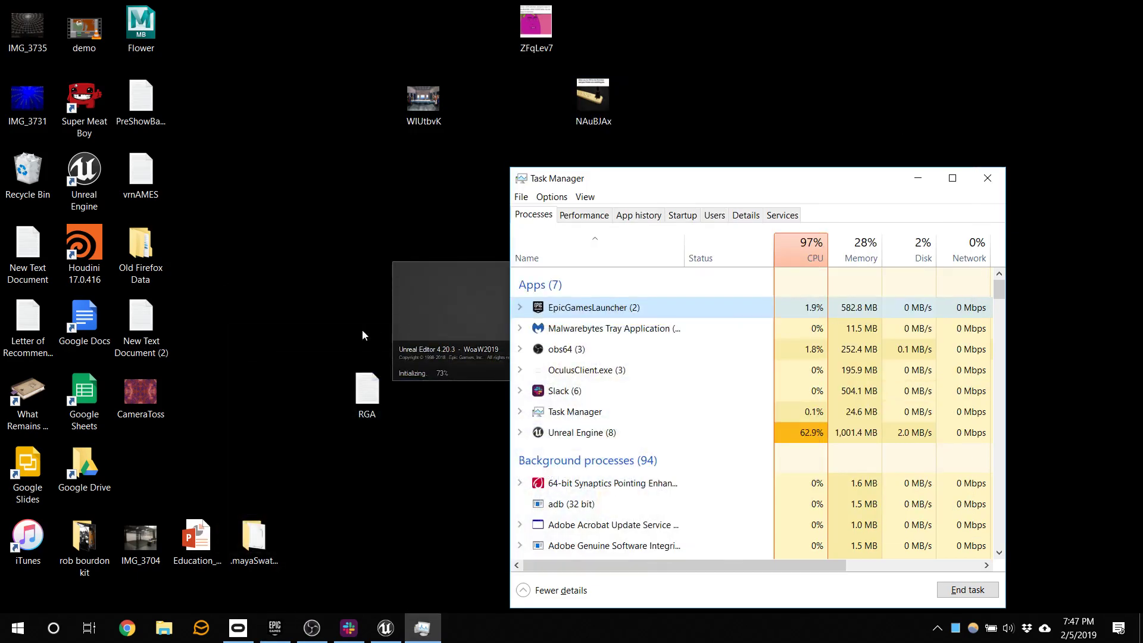
{"action": "left_click", "coordinate": [917, 179]}
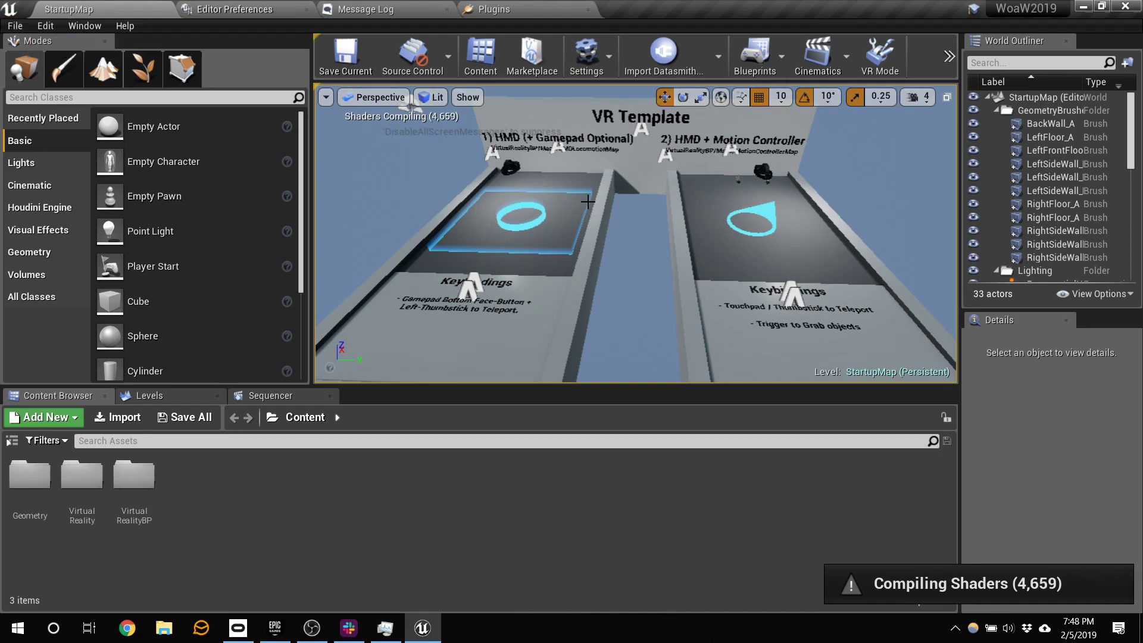
{"action": "left_click", "coordinate": [15, 26]}
{"action": "left_click", "coordinate": [205, 70]}
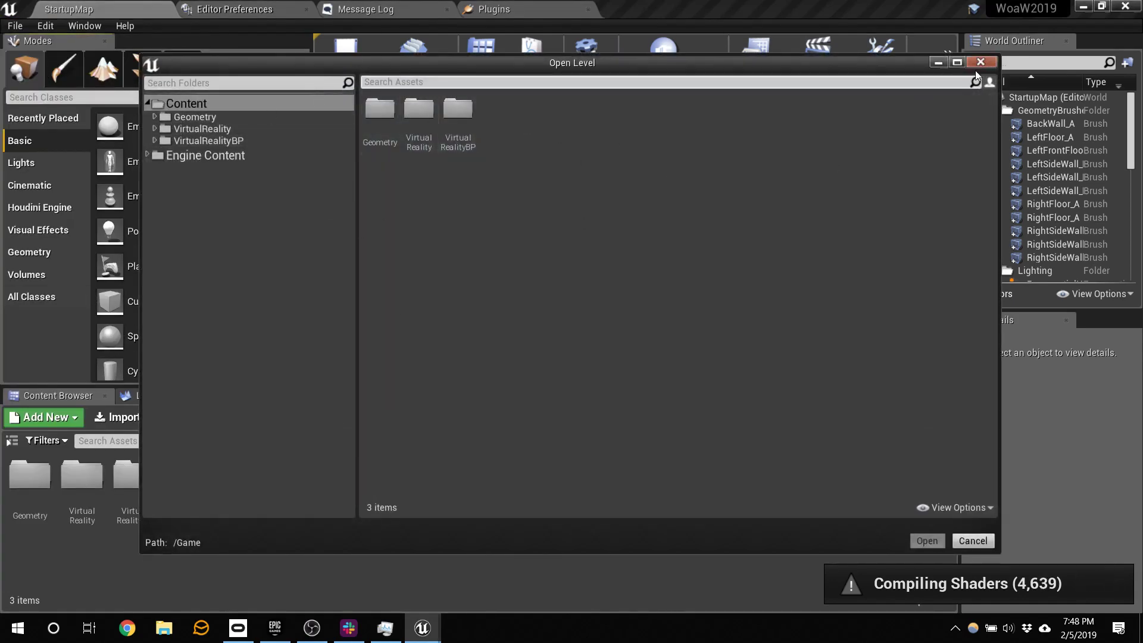
{"action": "left_click", "coordinate": [988, 61]}
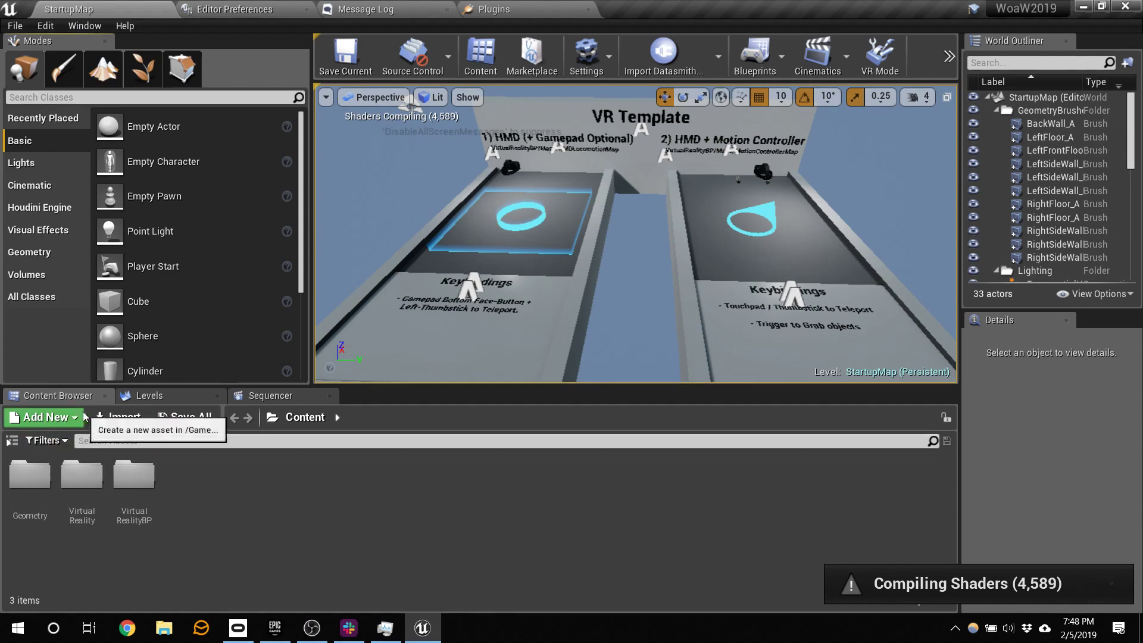
- Filter the Content Browser to show only Level assets
{"action": "left_click", "coordinate": [45, 440]}
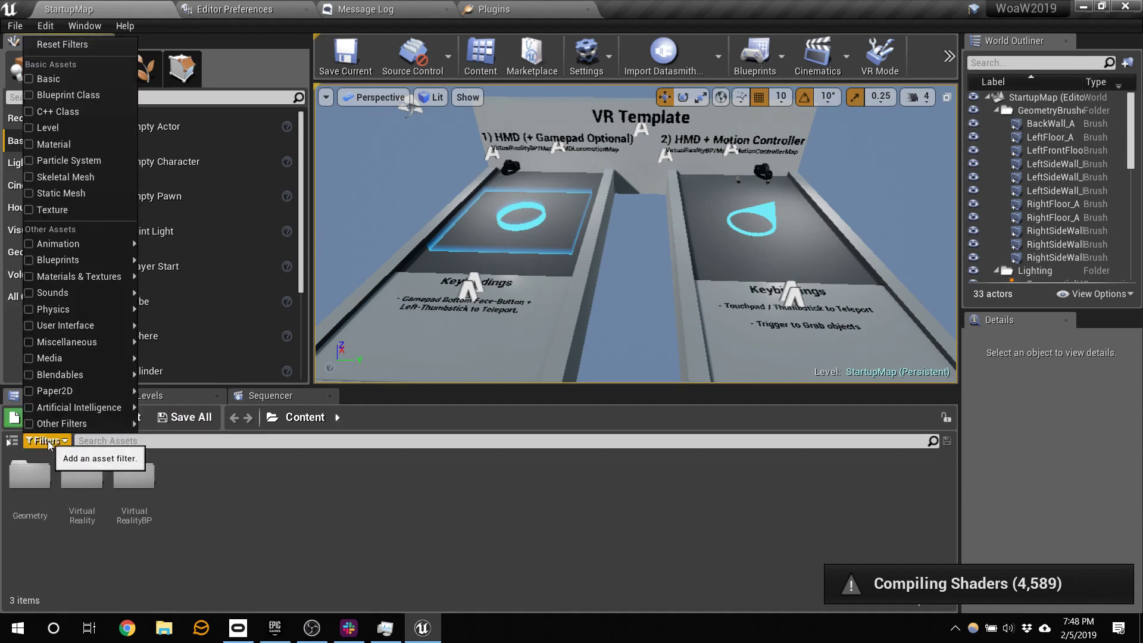
{"action": "left_click", "coordinate": [51, 127]}
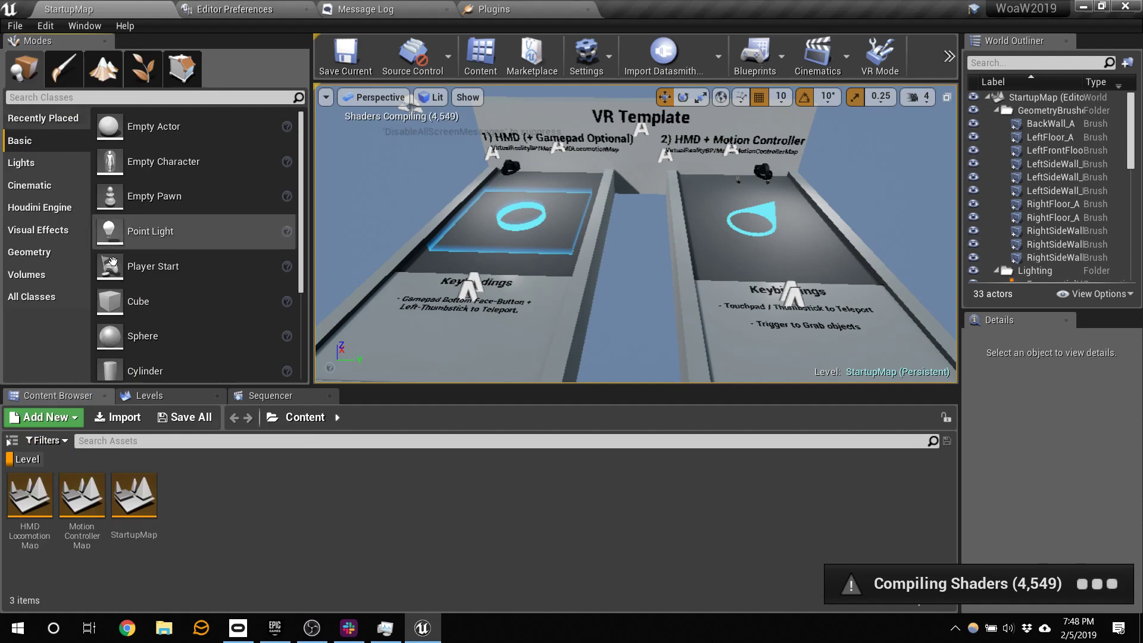
- Turn off the Level filter and look through the Maps and Blueprints folders inside VirtualRealityBP
{"action": "left_click", "coordinate": [39, 462]}
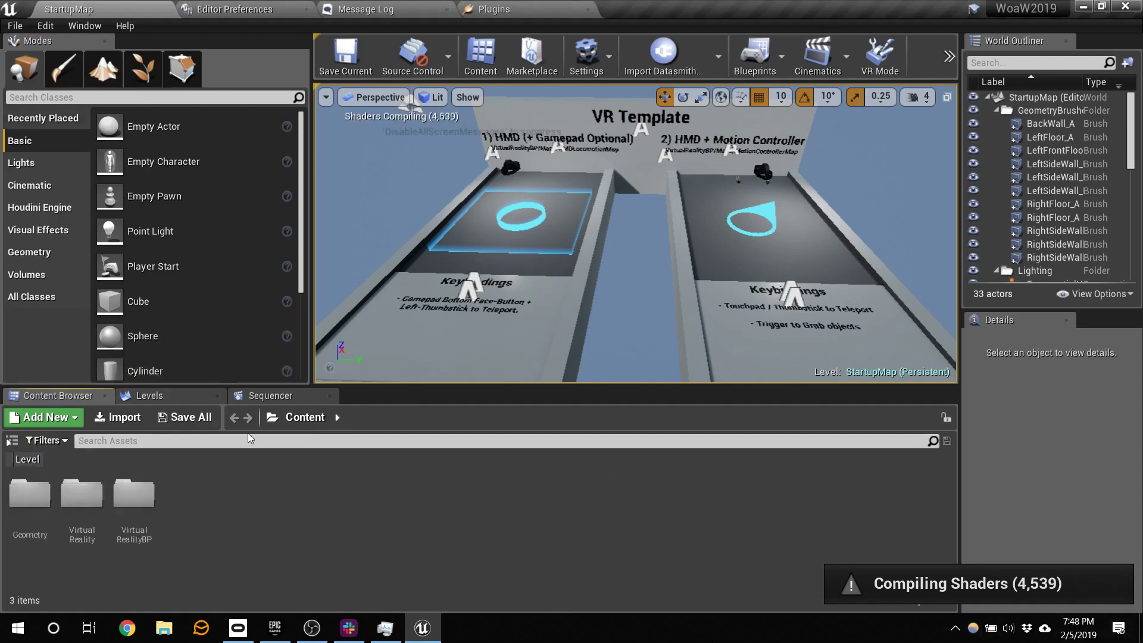
{"action": "double_click", "coordinate": [134, 494]}
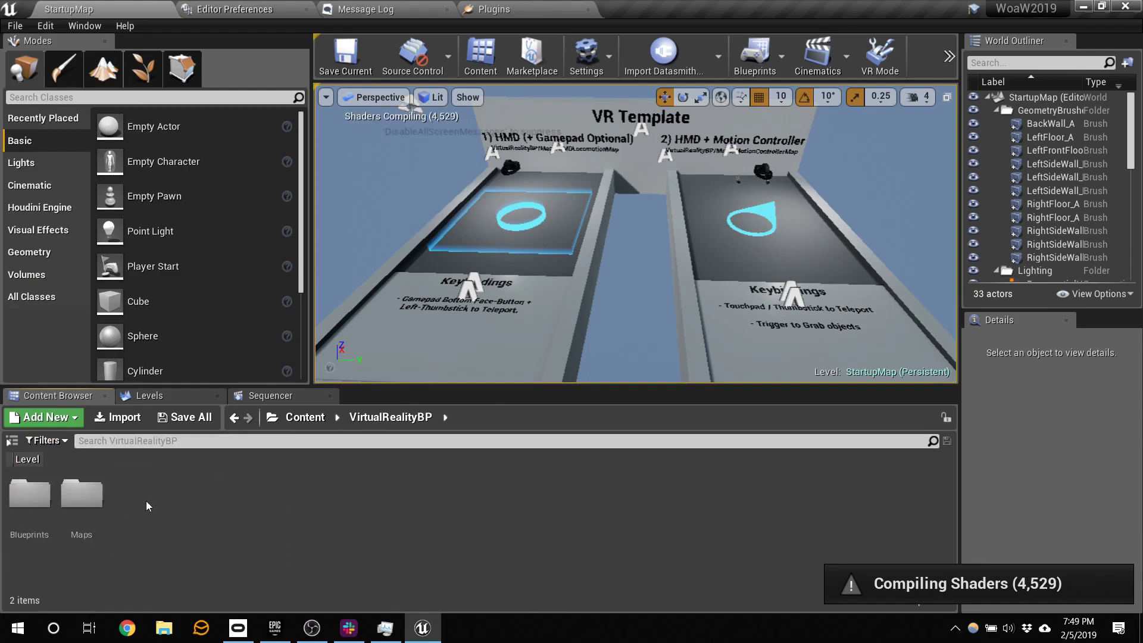
{"action": "double_click", "coordinate": [81, 494]}
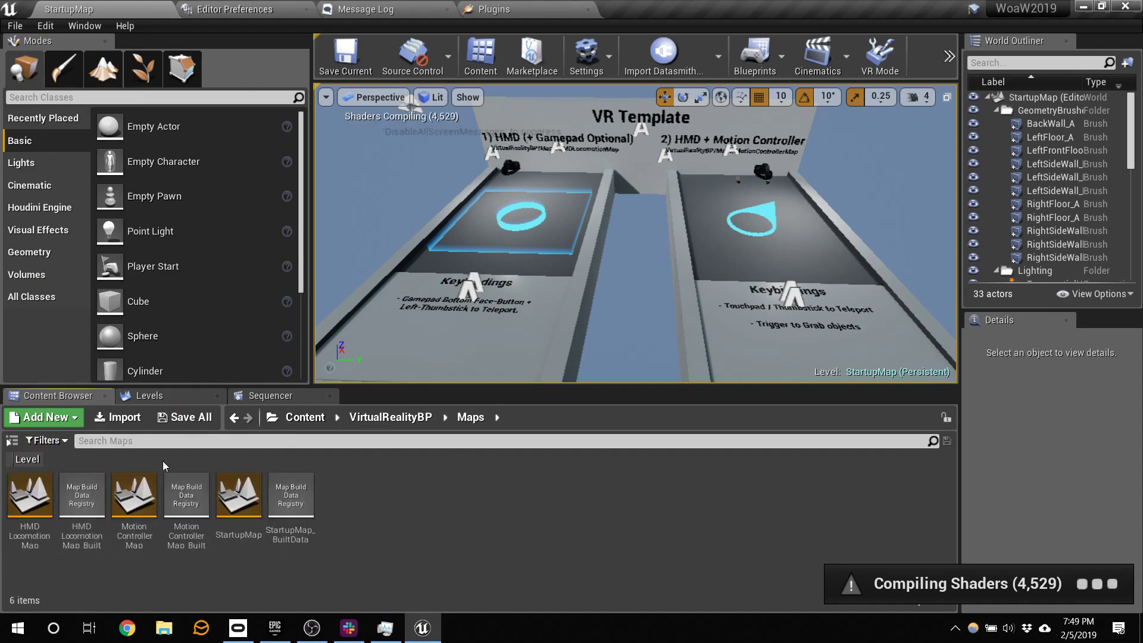
{"action": "left_click", "coordinate": [391, 417]}
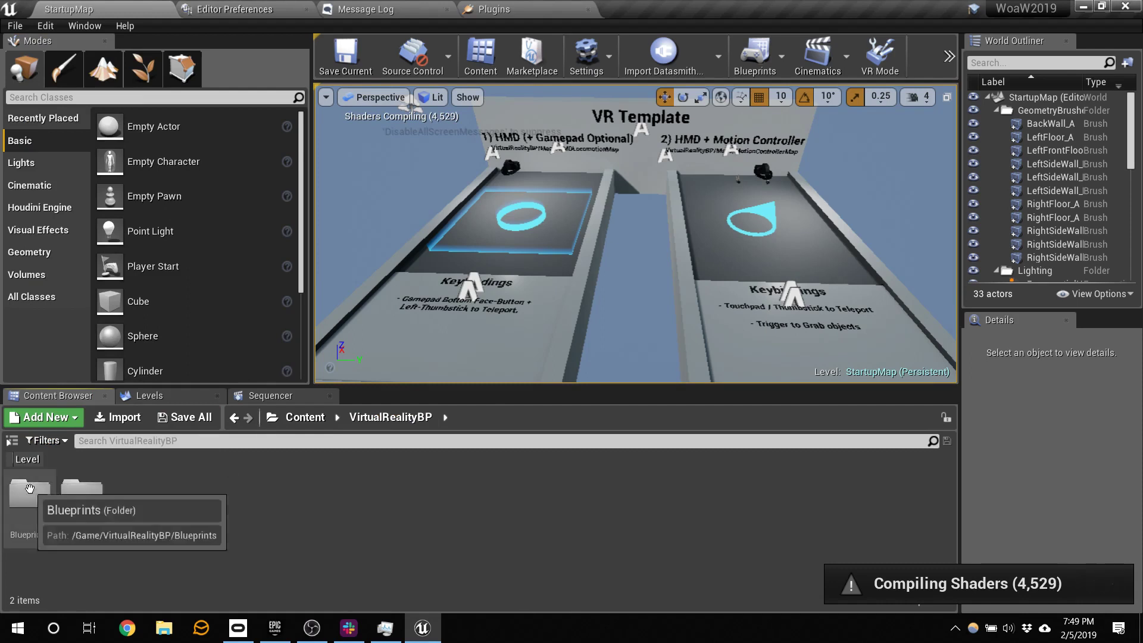
{"action": "double_click", "coordinate": [29, 492]}
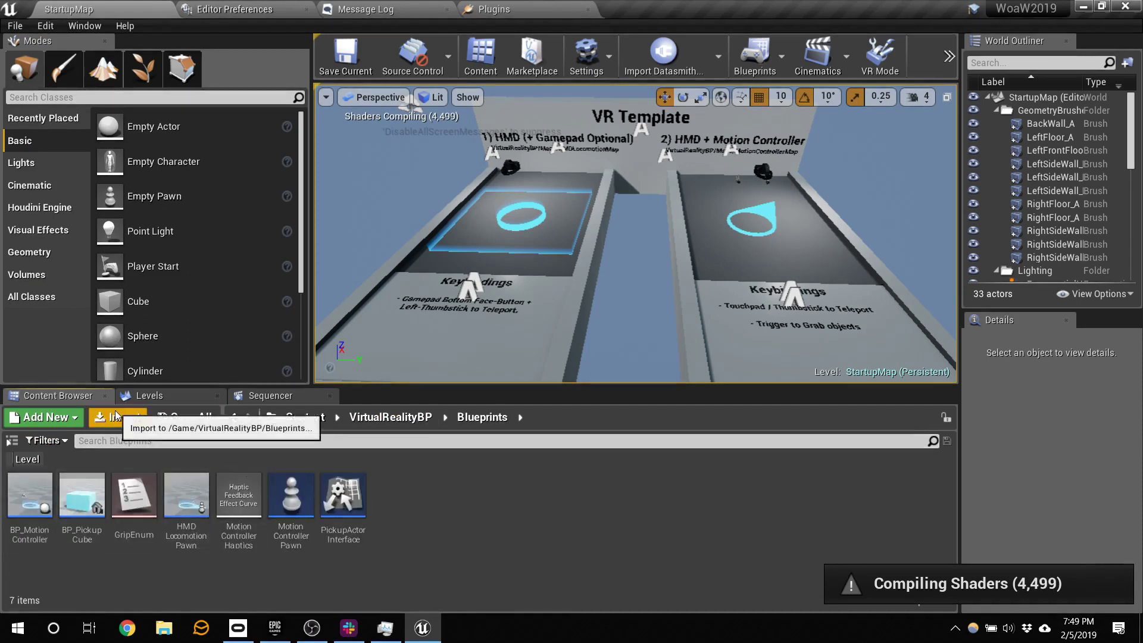
- Turn the Level filter back on for the whole Content folder and open HMDLocomotionMap
{"action": "left_click", "coordinate": [27, 459]}
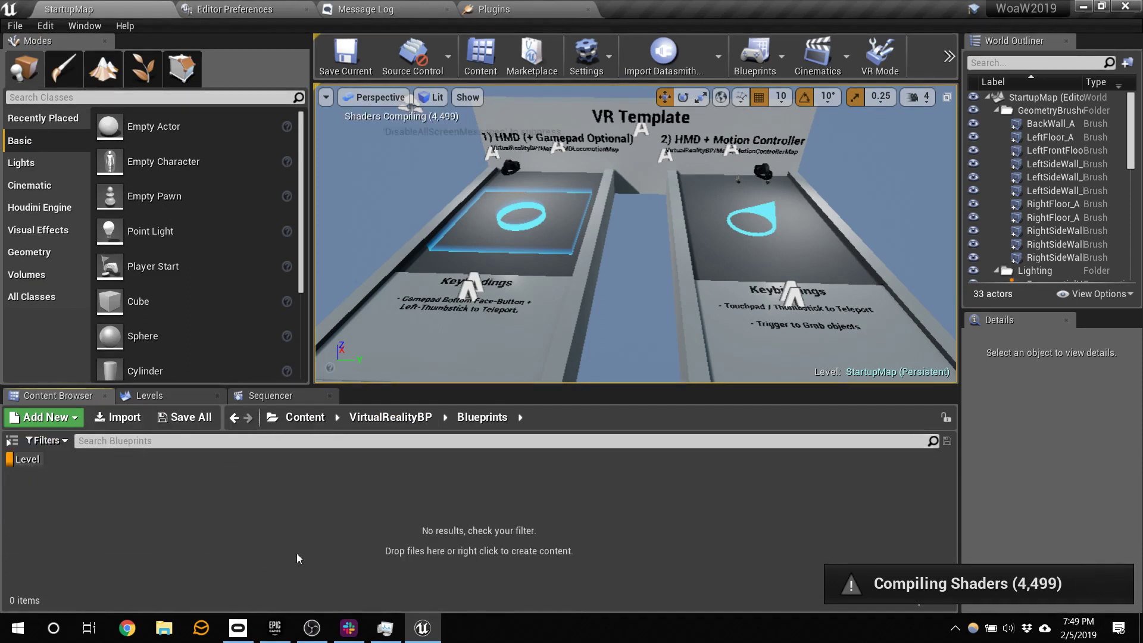
{"action": "left_click", "coordinate": [305, 417]}
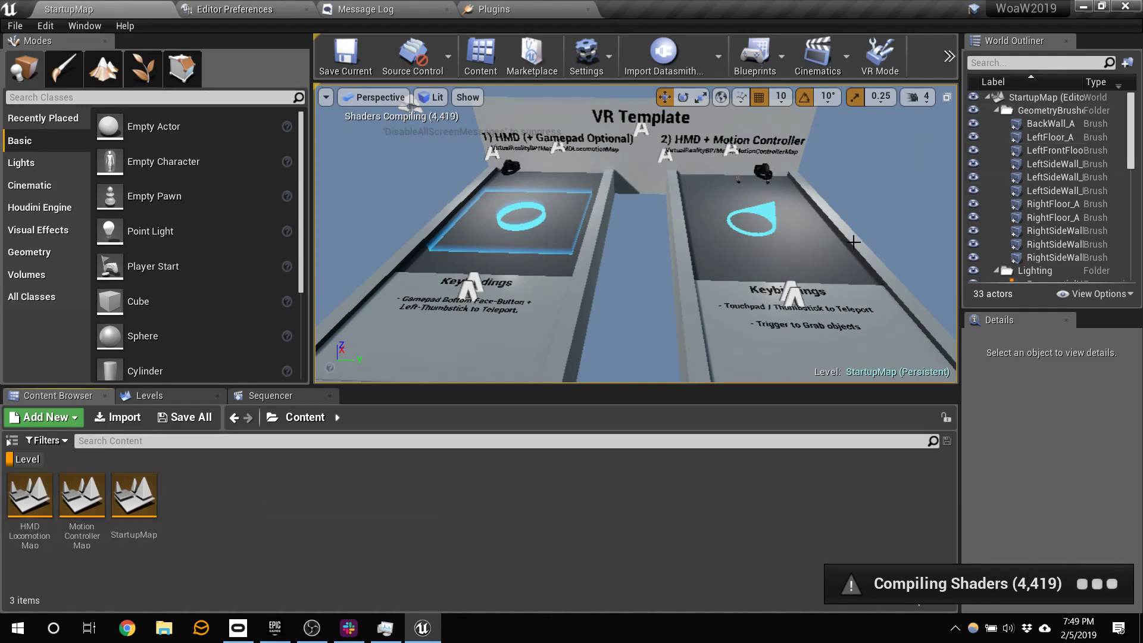
{"action": "key", "text": "w"}
{"action": "right_click_drag", "start_coordinate": [850, 237], "coordinate": [786, 181]}
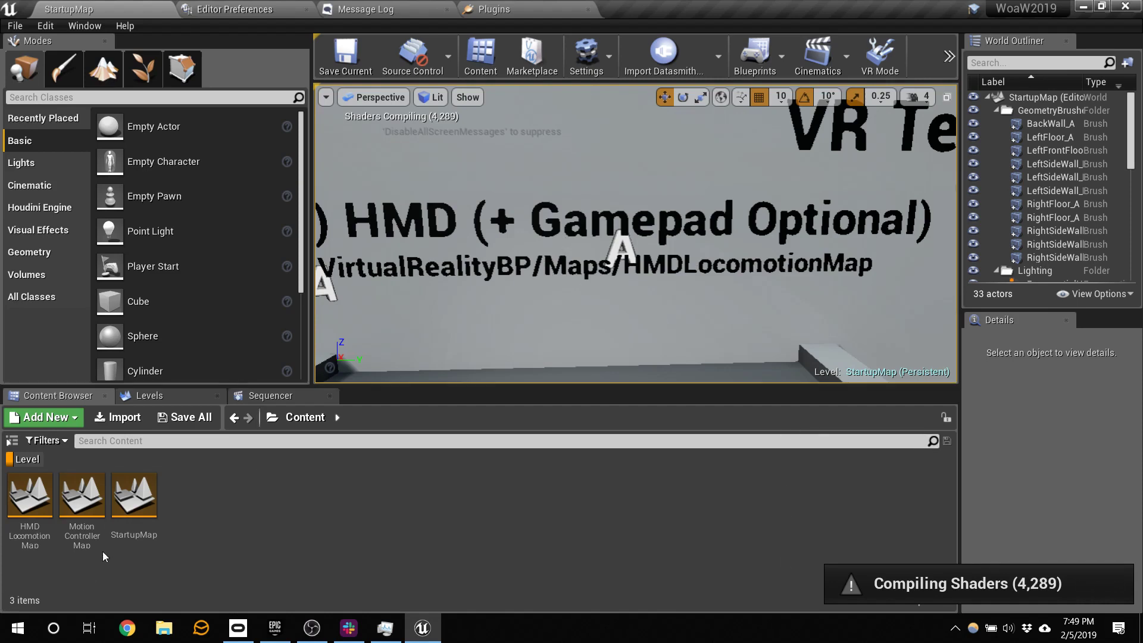
{"action": "double_click", "coordinate": [46, 506]}
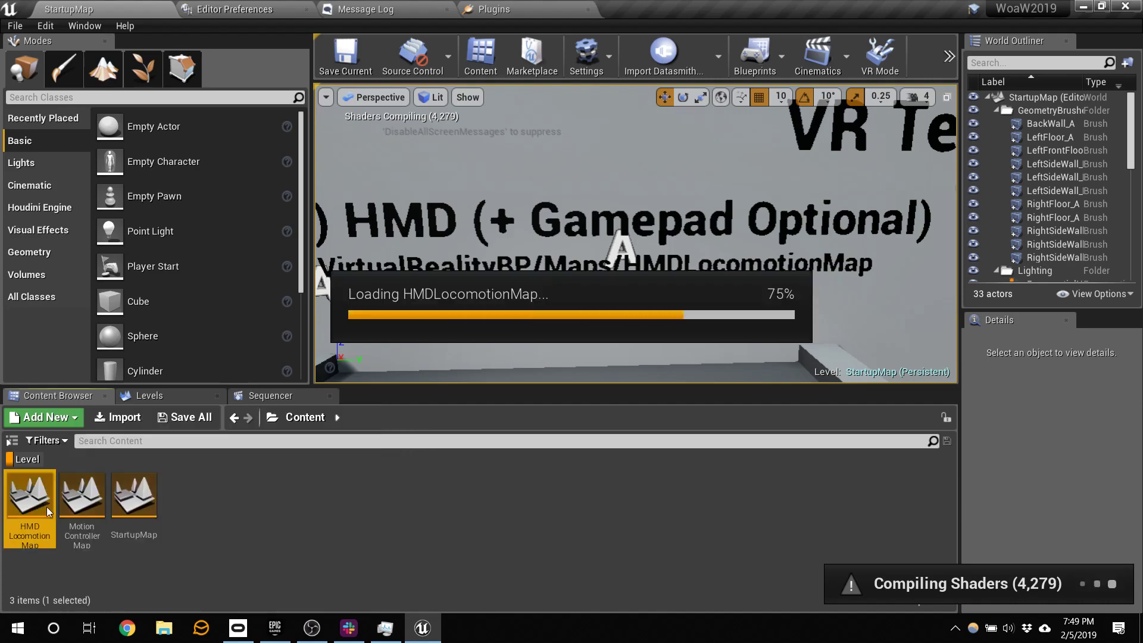
- Select the HMDLocomotionPawn actor in the level and view it up close
{"action": "right_click_drag", "start_coordinate": [710, 291], "coordinate": [654, 348]}
{"action": "key", "text": "w"}
{"action": "left_click", "coordinate": [788, 332]}
{"action": "right_click_drag", "start_coordinate": [629, 293], "coordinate": [551, 365]}
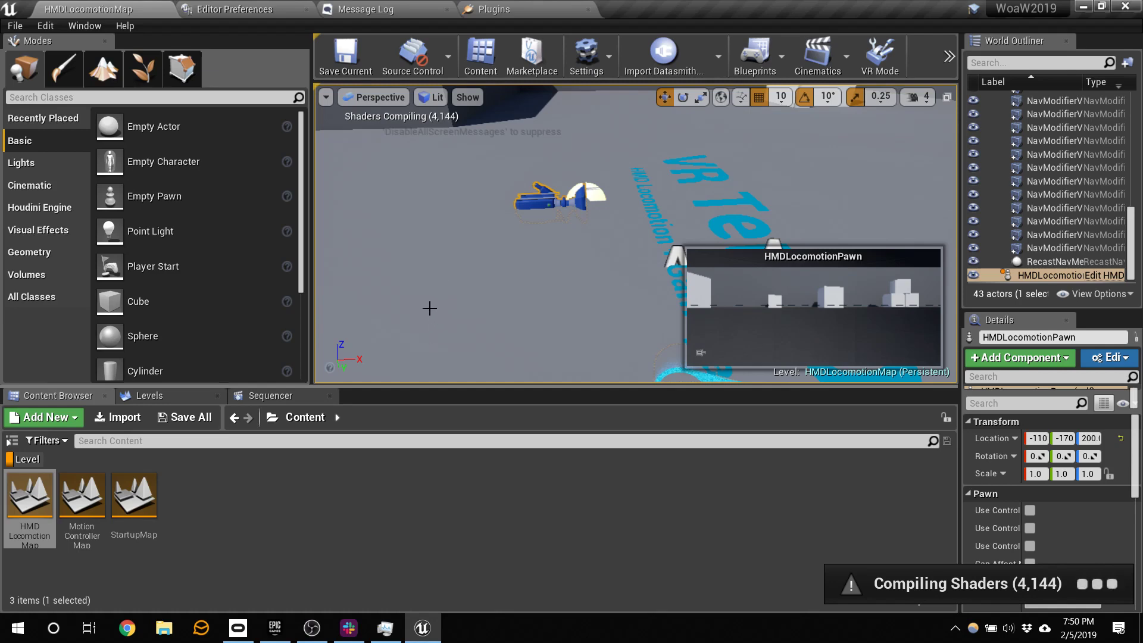
- Widen the level viewport, run HMDLocomotionMap in VR Preview and end the preview
{"action": "right_click_drag", "start_coordinate": [429, 308], "coordinate": [661, 308]}
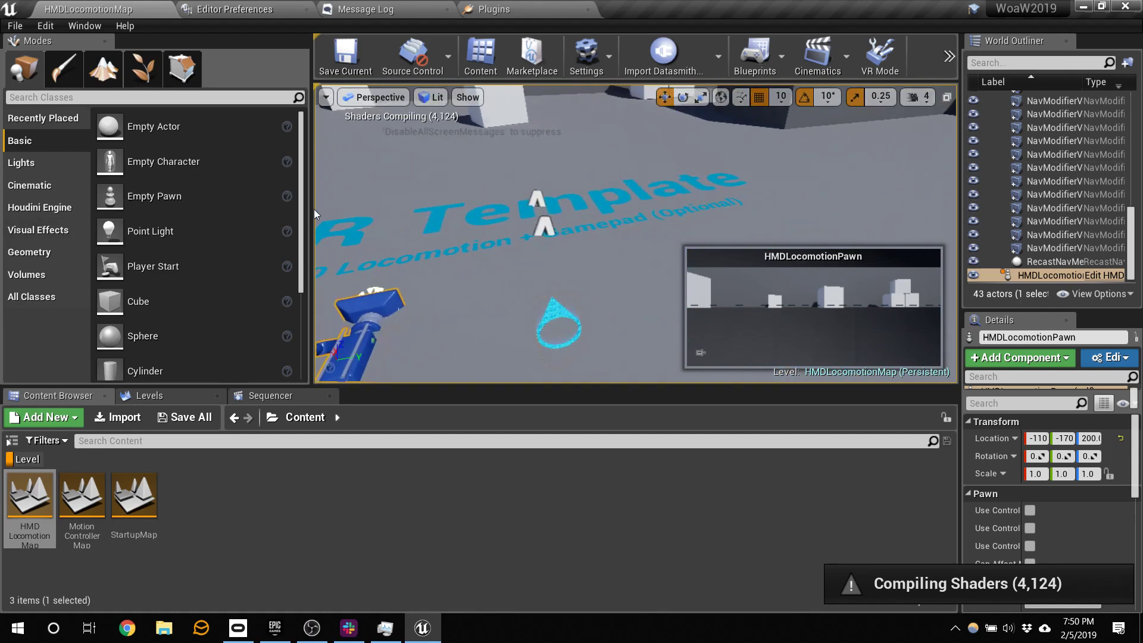
{"action": "left_click_drag", "start_coordinate": [316, 213], "coordinate": [156, 213]}
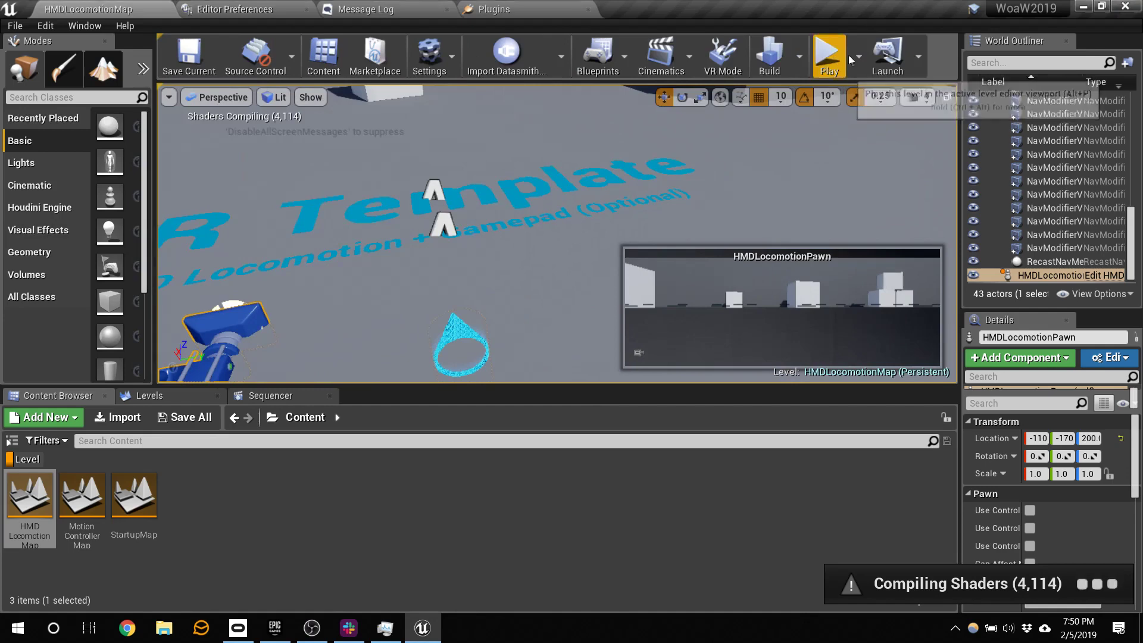
{"action": "left_click", "coordinate": [862, 54]}
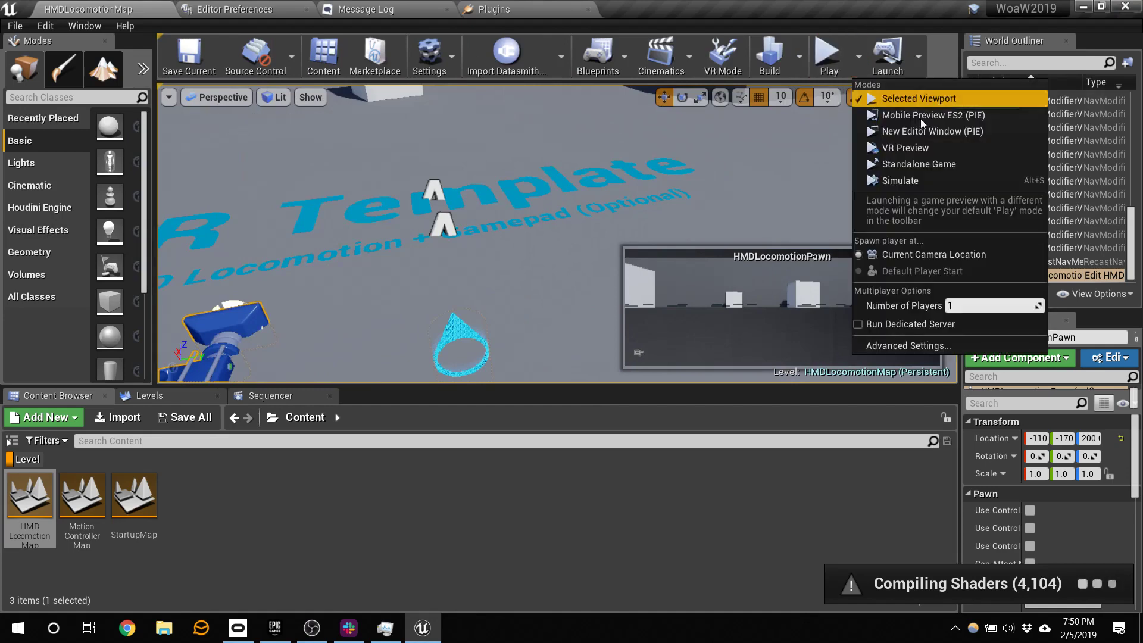
{"action": "left_click", "coordinate": [921, 153]}
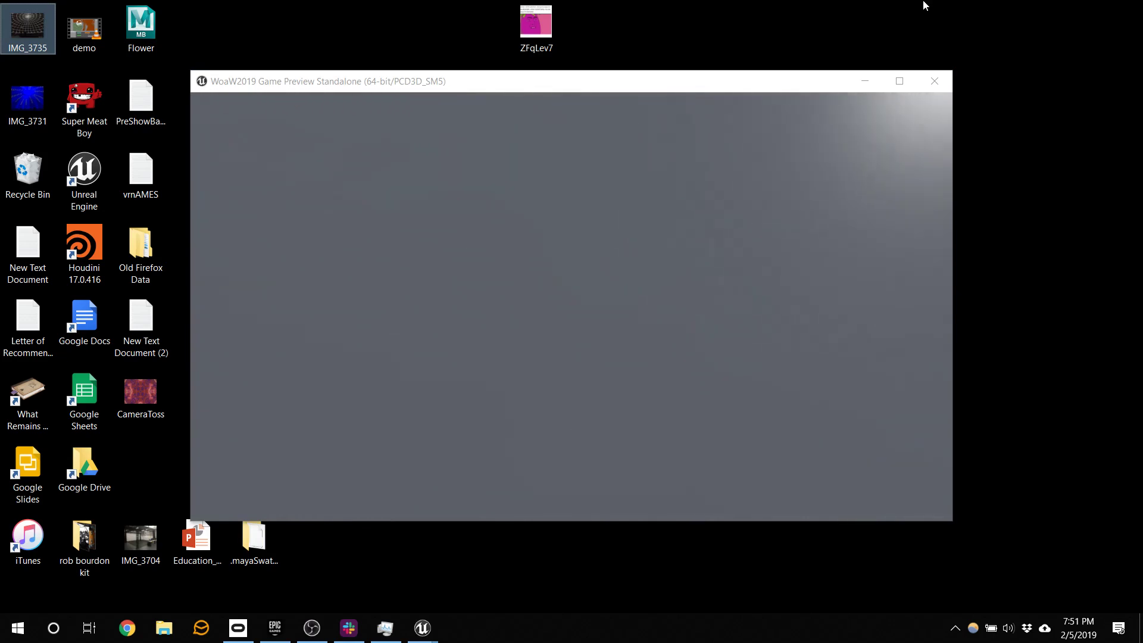
{"action": "key", "text": "Escape"}
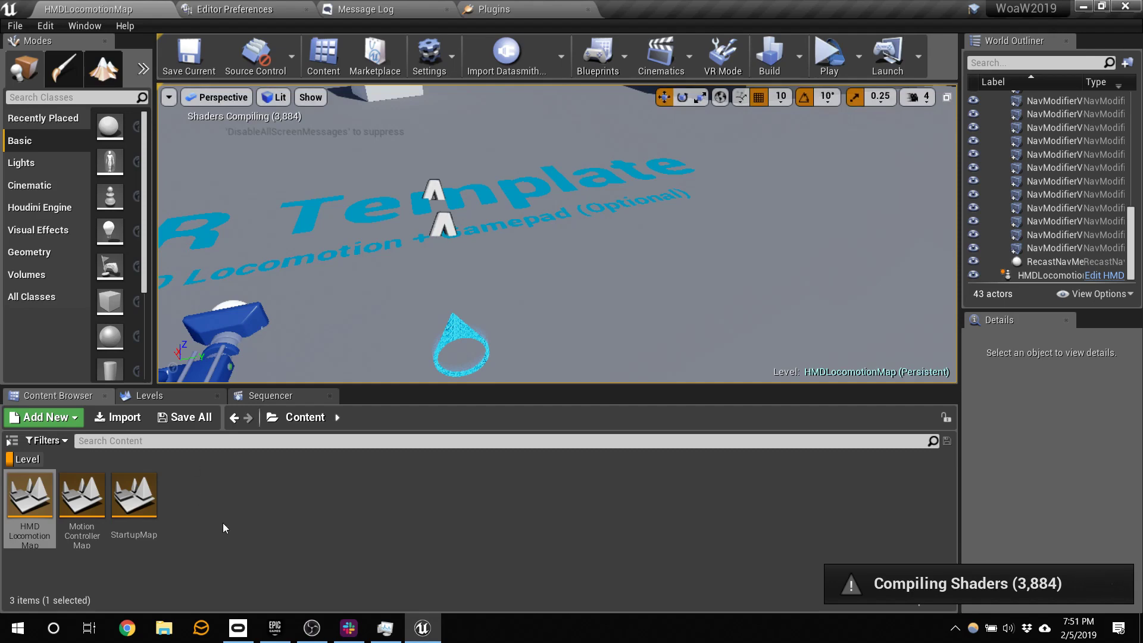
- Open the MotionControllerMap level and select its VRPawn actor up close
{"action": "double_click", "coordinate": [87, 525]}
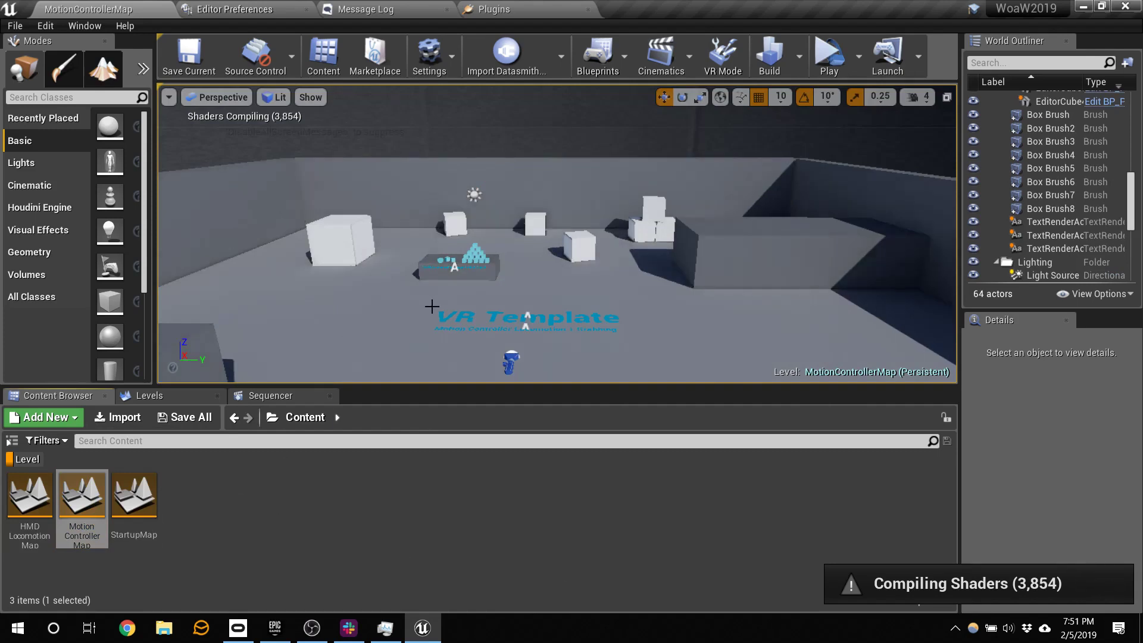
{"action": "right_click_drag", "start_coordinate": [432, 306], "coordinate": [498, 277]}
{"action": "left_click", "coordinate": [634, 234]}
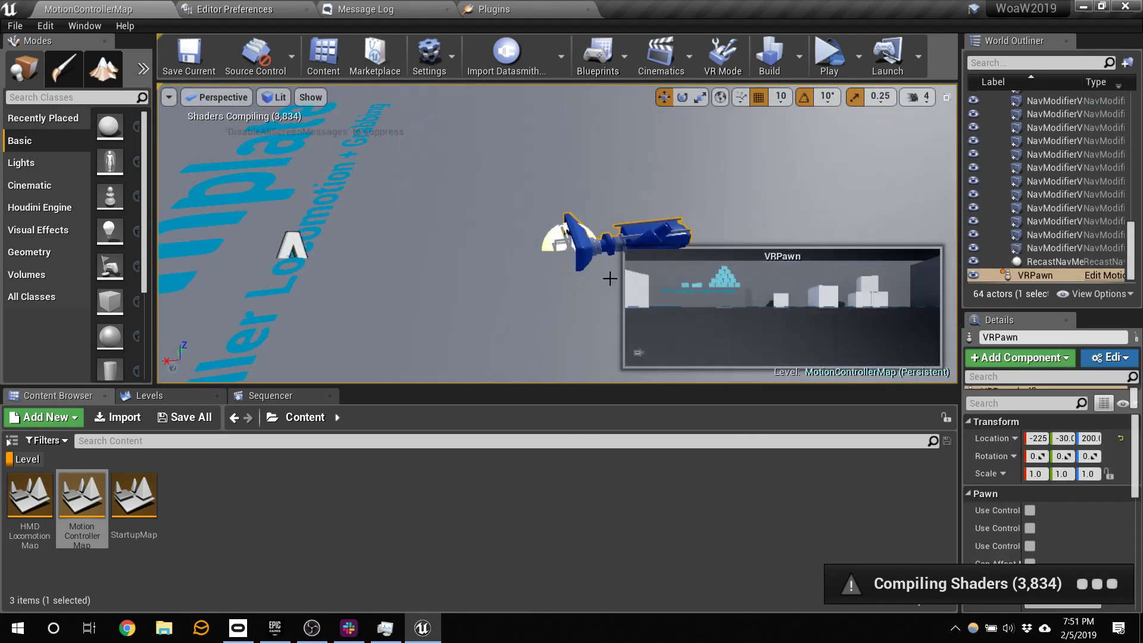
- Open the VRPawn's MotionControllerPawn blueprint, look over its Event Graph sections and close it
{"action": "left_click", "coordinate": [1114, 275]}
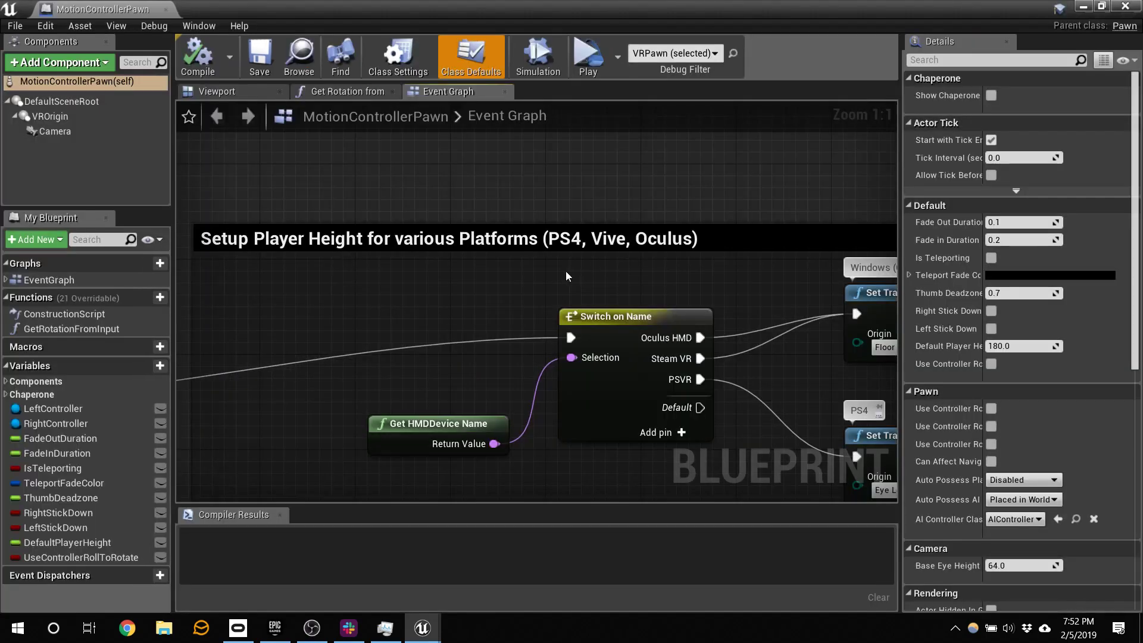
{"action": "scroll", "coordinate": [566, 270], "scroll_direction": "down", "scroll_amount": 10}
{"action": "right_click_drag", "start_coordinate": [716, 400], "coordinate": [603, 149]}
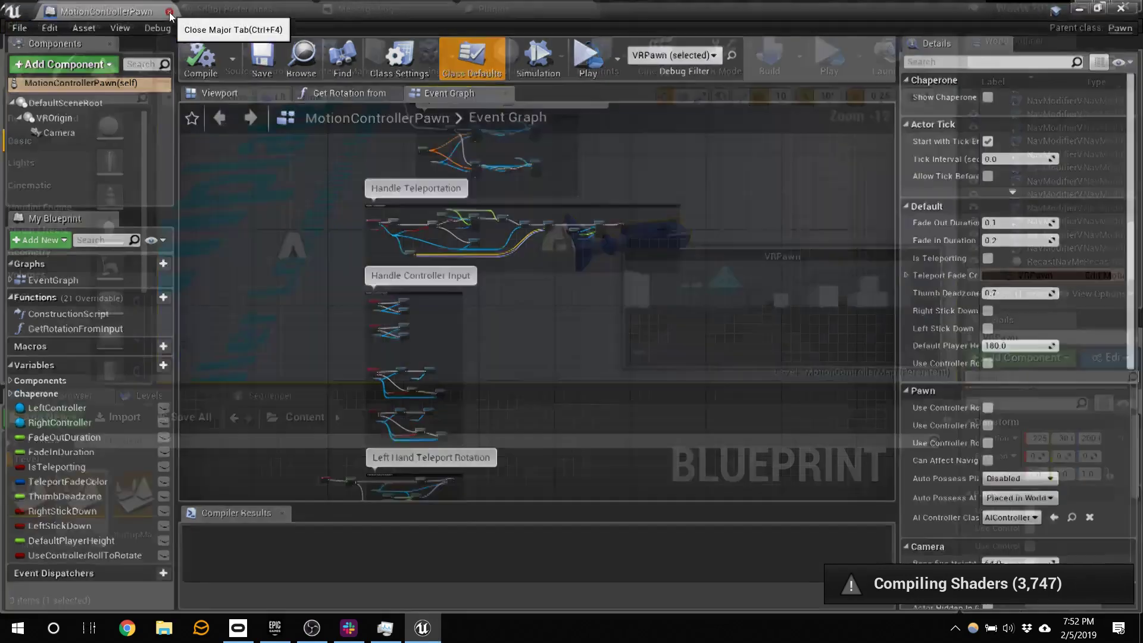
{"action": "left_click", "coordinate": [167, 9]}
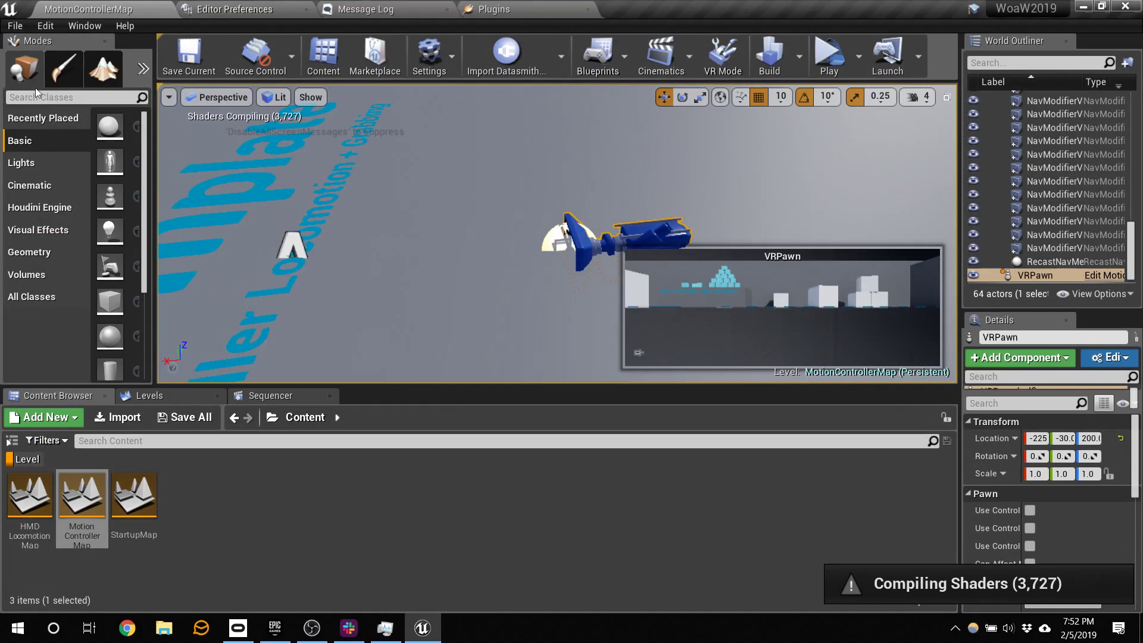
- View the cyan cube pyramid in MotionControllerMap and try out the level in VR Preview
{"action": "right_click_drag", "start_coordinate": [557, 232], "coordinate": [784, 167]}
{"action": "key", "text": "w"}
{"action": "key", "text": "s"}
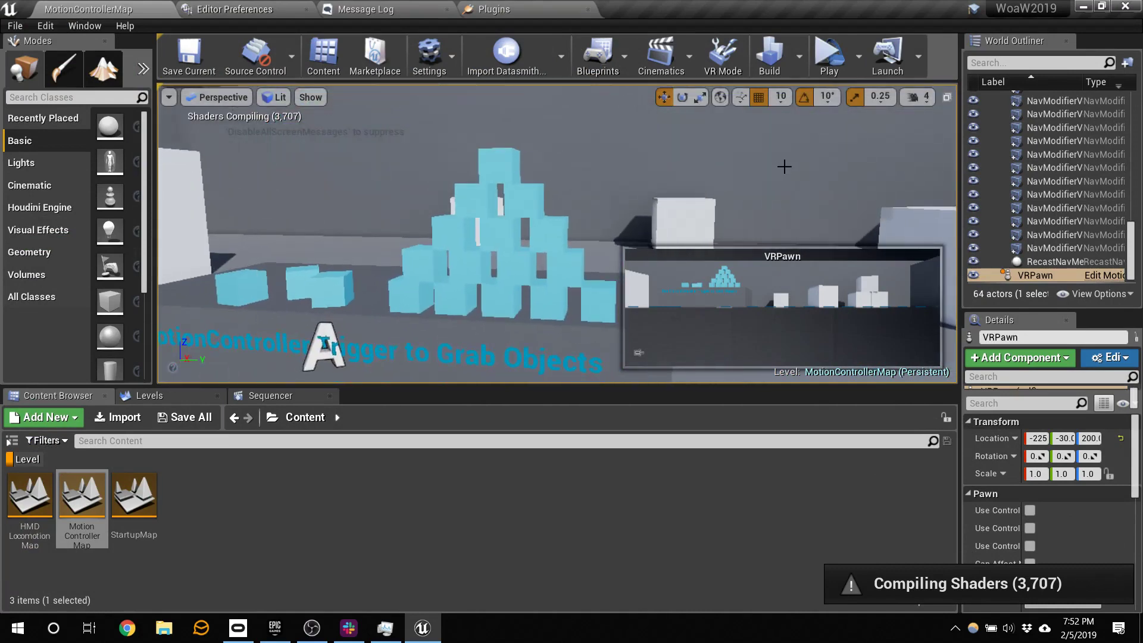
{"action": "left_click", "coordinate": [841, 62]}
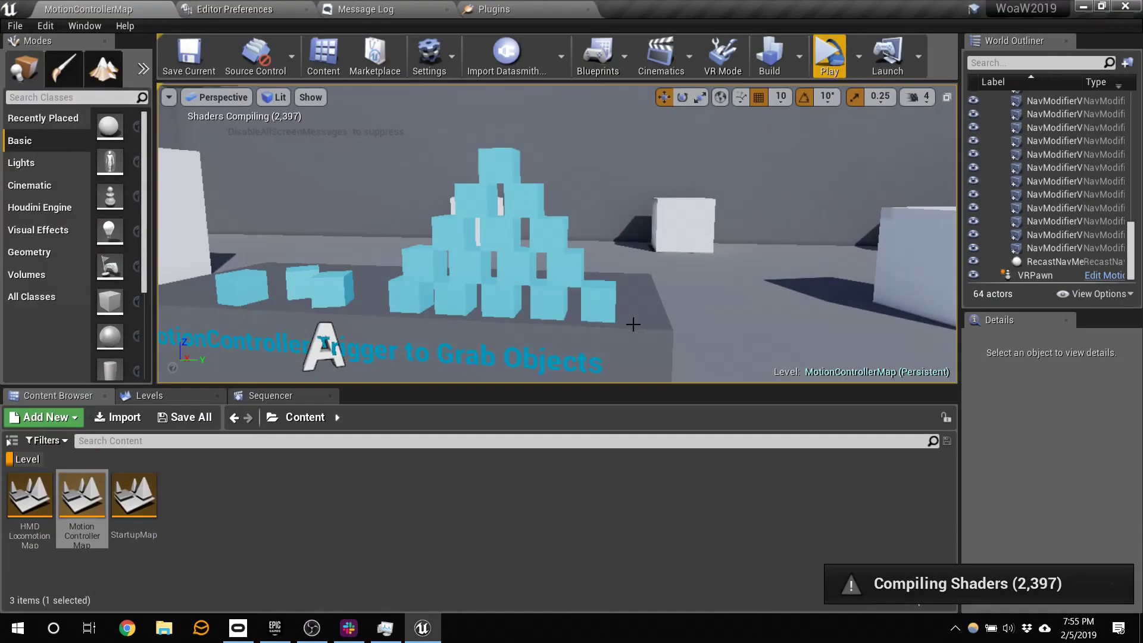
- Turn on the Collision show flag in the level viewport
{"action": "right_click_drag", "start_coordinate": [671, 278], "coordinate": [535, 274]}
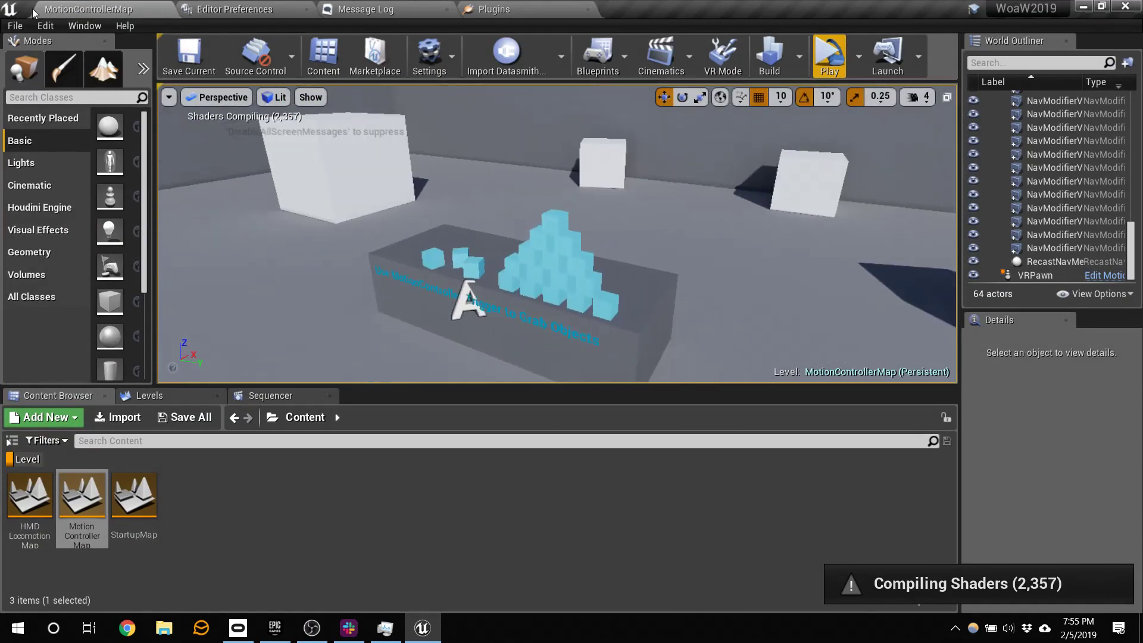
{"action": "left_click", "coordinate": [169, 97]}
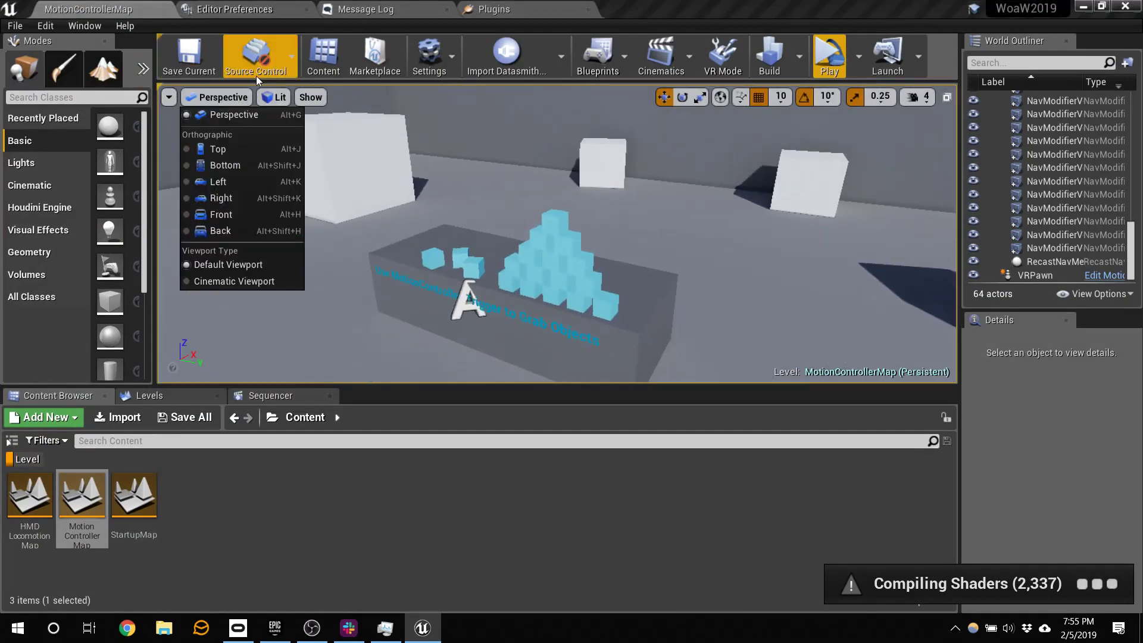
{"action": "left_click", "coordinate": [310, 97]}
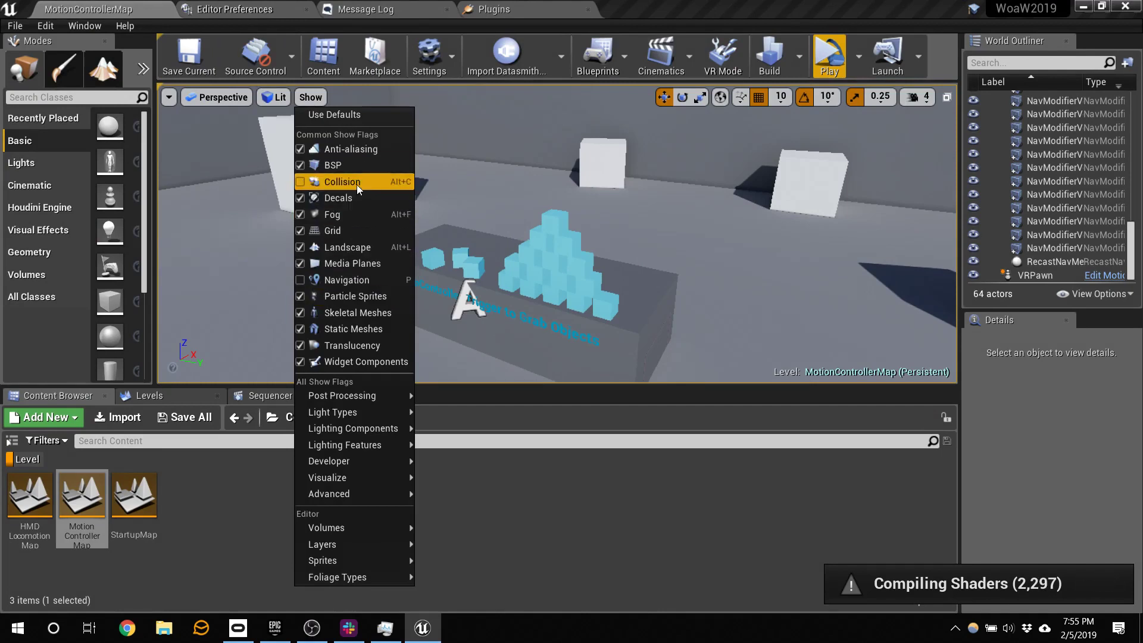
{"action": "left_click", "coordinate": [297, 180]}
- Examine the collision outlines of the stacked cyan cubes close up and from several sides
{"action": "key", "text": "w"}
{"action": "right_click_drag", "start_coordinate": [732, 305], "coordinate": [851, 315]}
{"action": "key", "text": "a"}
{"action": "key", "text": "w"}
{"action": "right_click_drag", "start_coordinate": [527, 298], "coordinate": [526, 298]}
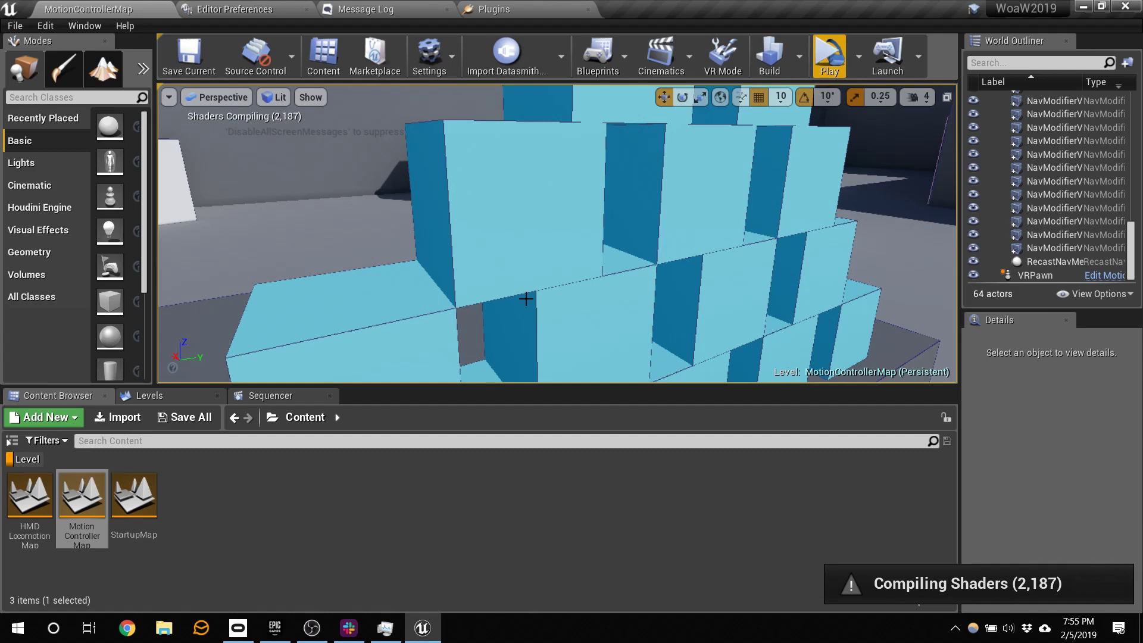
{"action": "right_click_drag", "start_coordinate": [572, 197], "coordinate": [714, 238]}
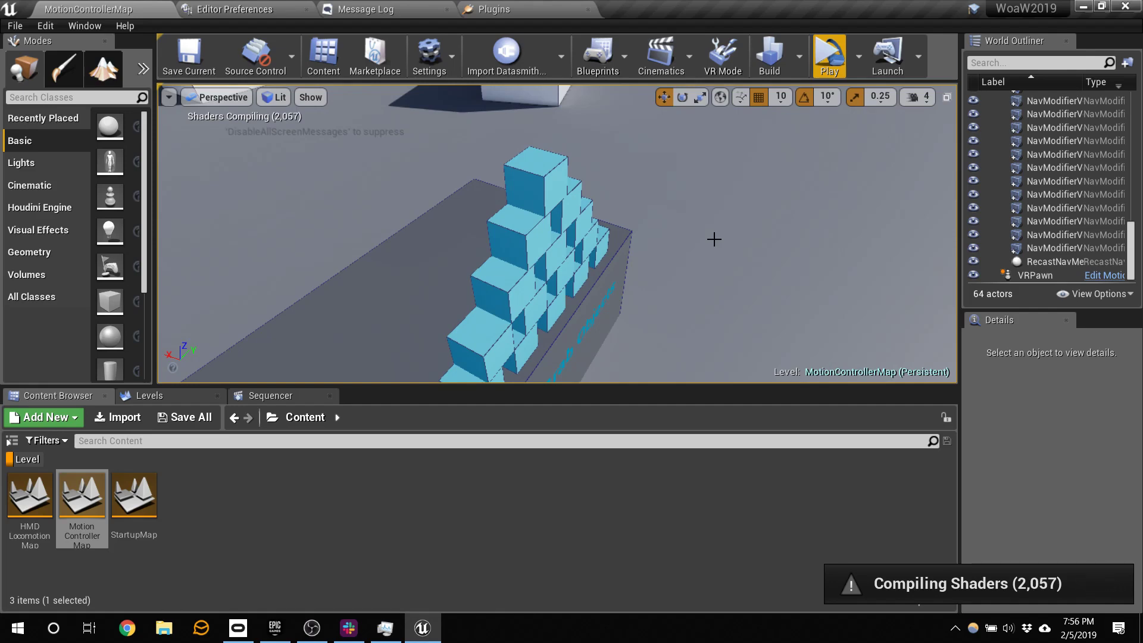
{"action": "right_click_drag", "start_coordinate": [788, 168], "coordinate": [622, 109]}
{"action": "key", "text": "w"}
{"action": "key", "text": "s"}
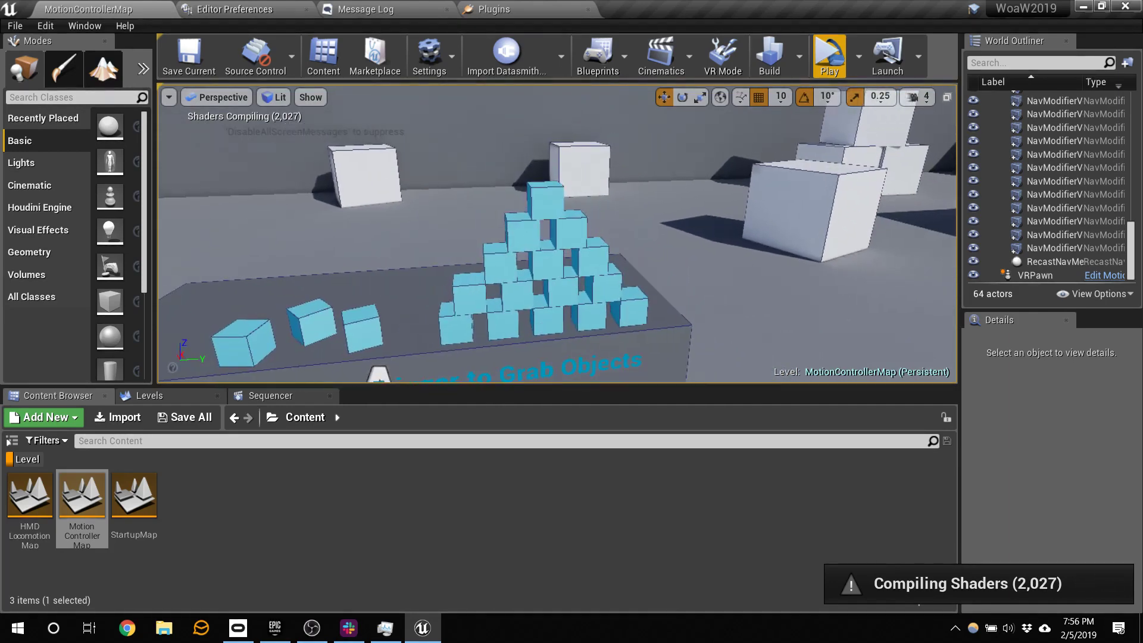
- Select the top cube of the pyramid and open its 1M_Cube static mesh from the enlarged Details area
{"action": "left_click", "coordinate": [544, 209]}
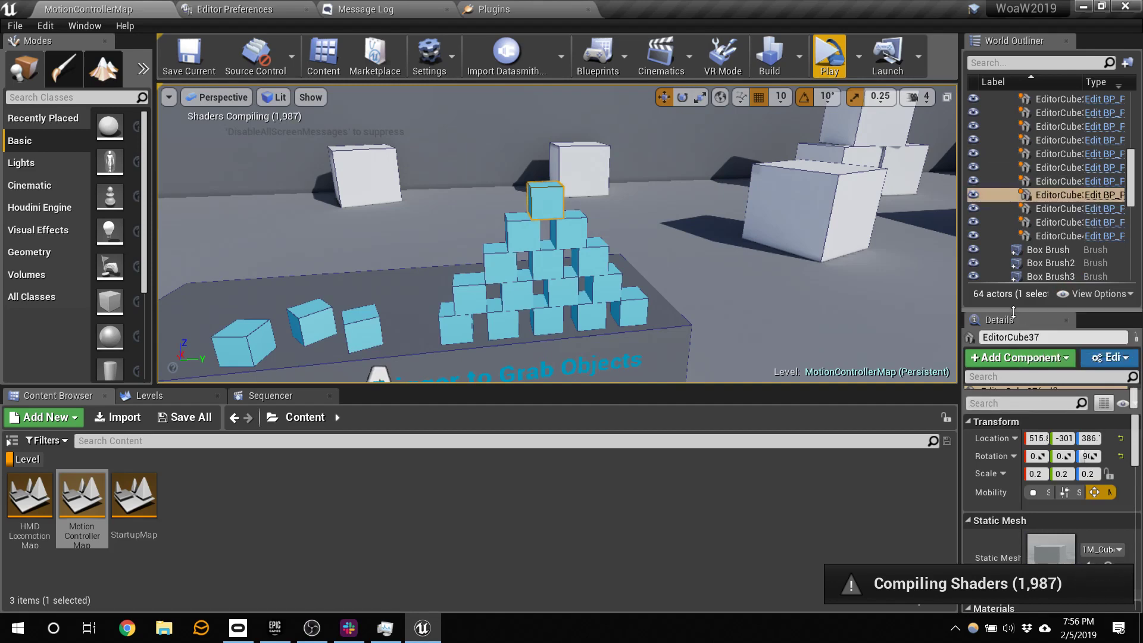
{"action": "left_click_drag", "start_coordinate": [1013, 312], "coordinate": [1011, 126]}
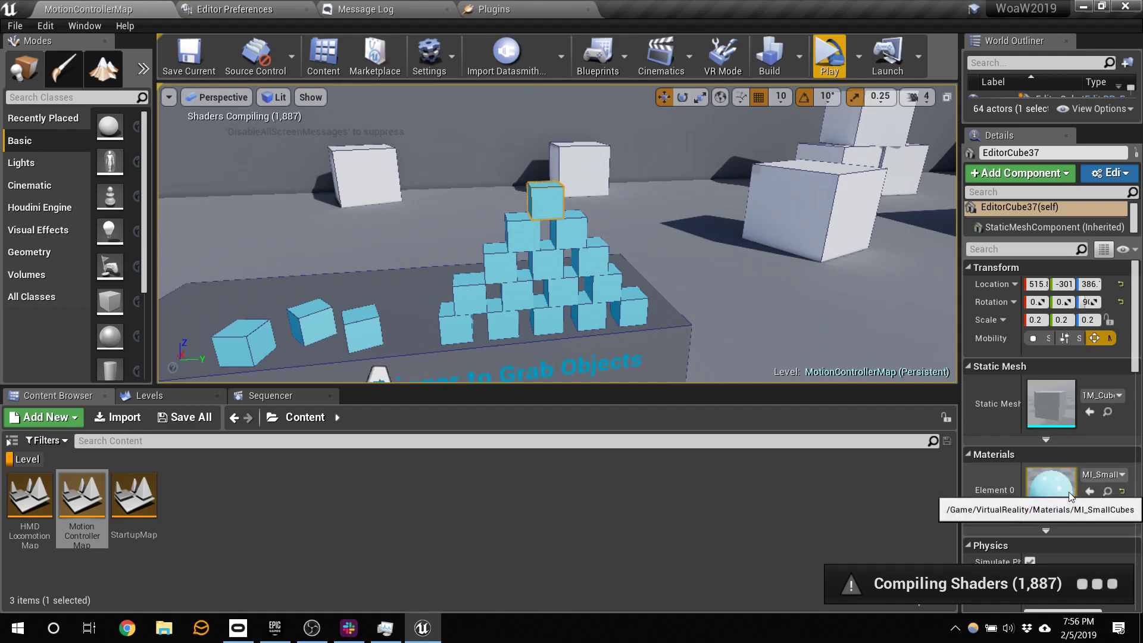
{"action": "double_click", "coordinate": [1064, 398]}
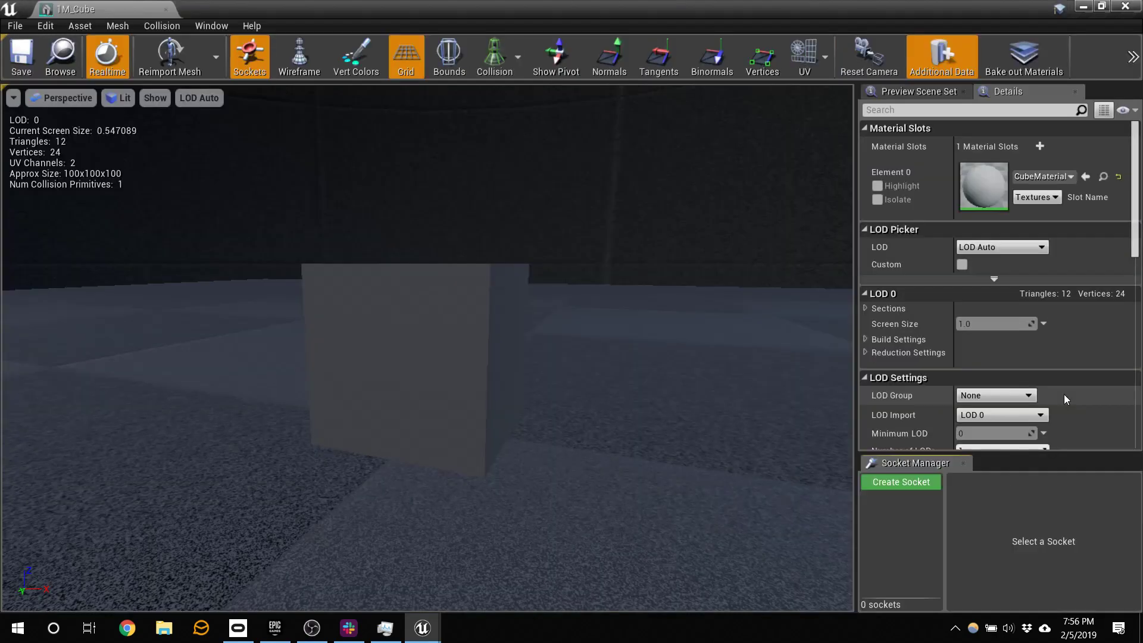
- Display the simple collision on the 1M_Cube mesh and dock its editor in the main window, returning to the level
{"action": "mouse_move", "coordinate": [519, 254]}
{"action": "right_mouse_down"}
{"action": "mouse_move", "coordinate": [434, 234]}
{"action": "mouse_move", "coordinate": [526, 249]}
{"action": "right_mouse_up"}
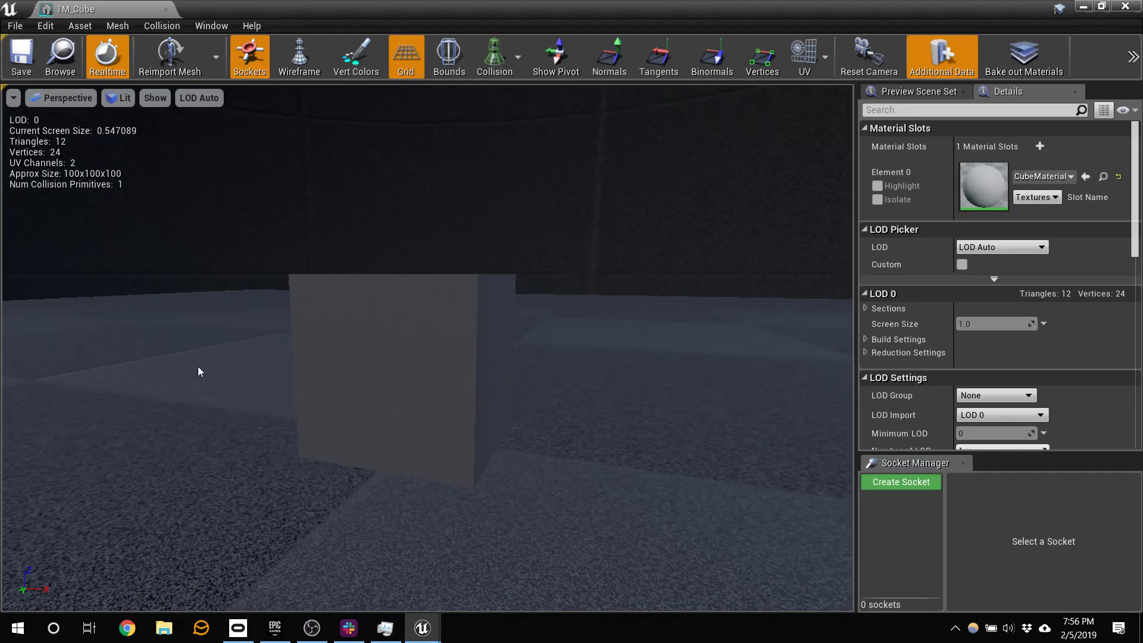
{"action": "left_click", "coordinate": [511, 58]}
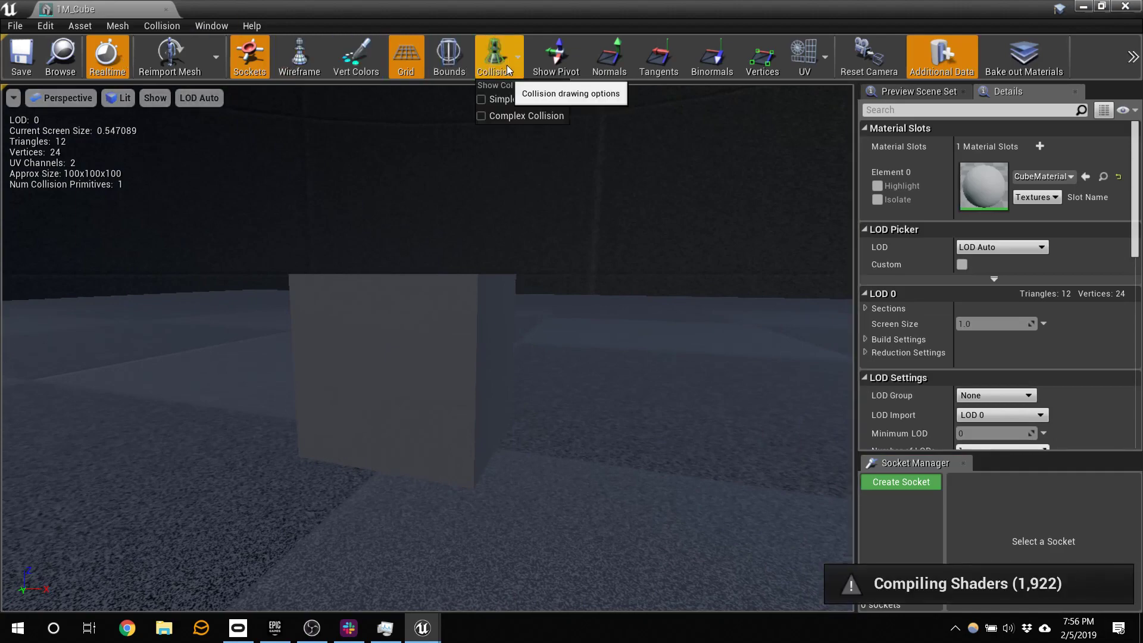
{"action": "left_click", "coordinate": [525, 98]}
{"action": "mouse_move", "coordinate": [581, 398]}
{"action": "right_mouse_down"}
{"action": "mouse_move", "coordinate": [553, 396]}
{"action": "mouse_move", "coordinate": [595, 385]}
{"action": "right_mouse_up"}
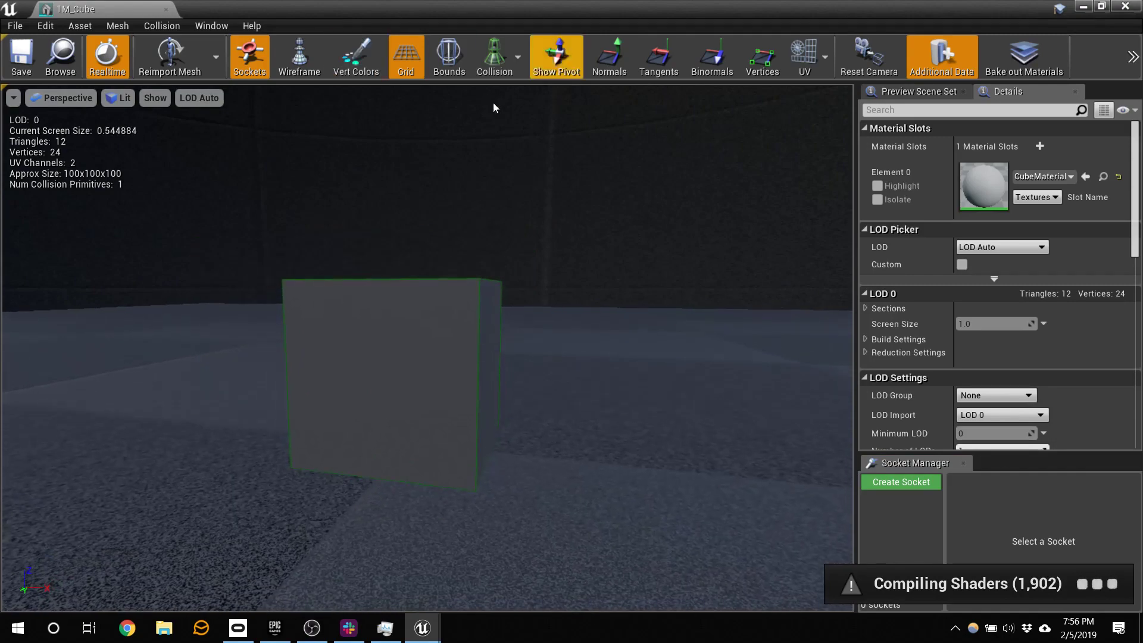
{"action": "left_click_drag", "start_coordinate": [101, 8], "coordinate": [711, 6]}
{"action": "left_click", "coordinate": [90, 8]}
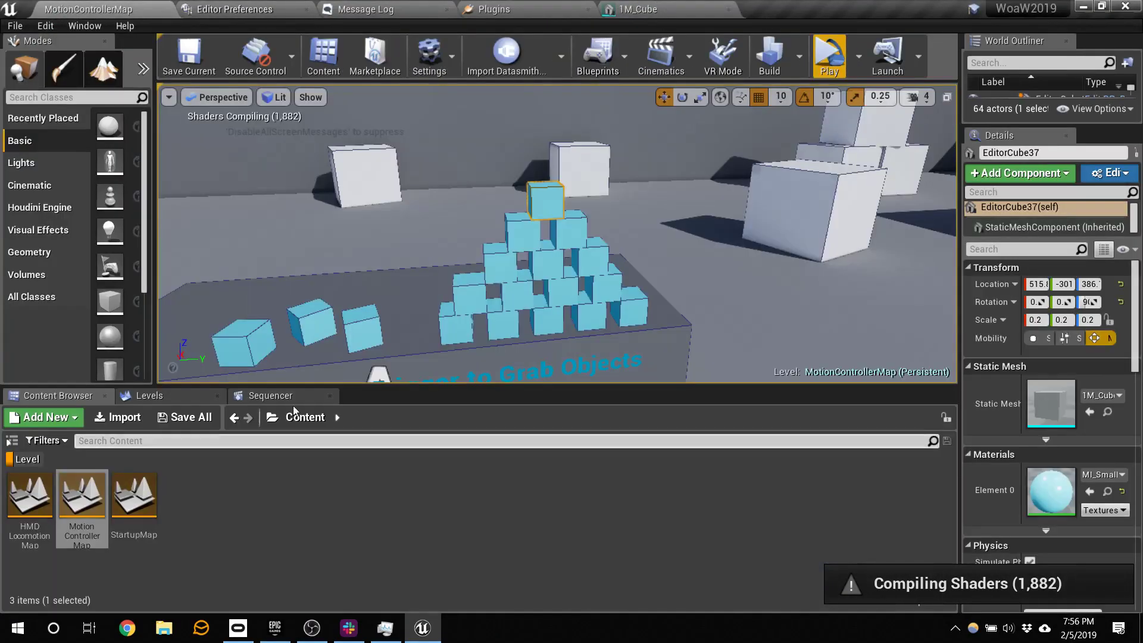
- Add the Starter Content pack to the project and close the Add Content window
{"action": "left_click", "coordinate": [46, 417]}
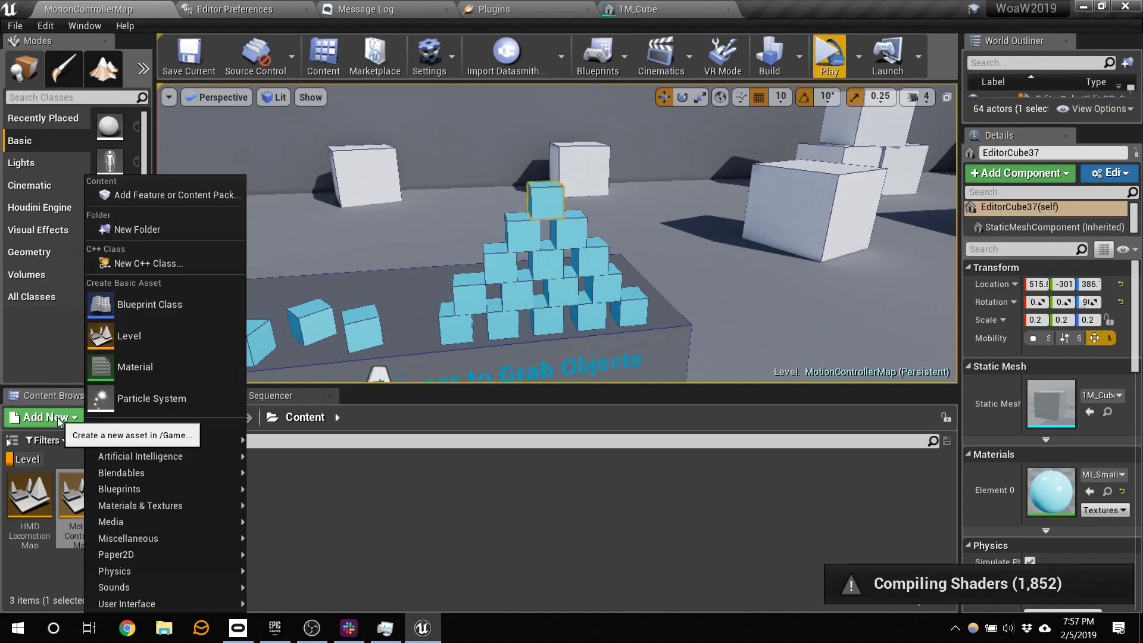
{"action": "left_click", "coordinate": [195, 194]}
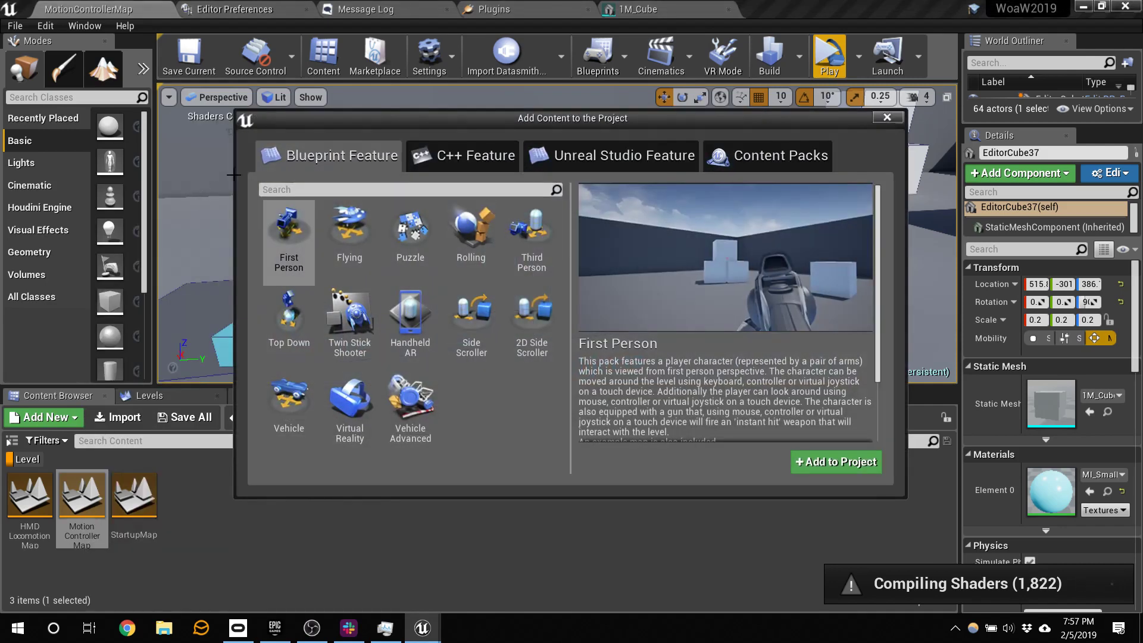
{"action": "left_click", "coordinate": [759, 149]}
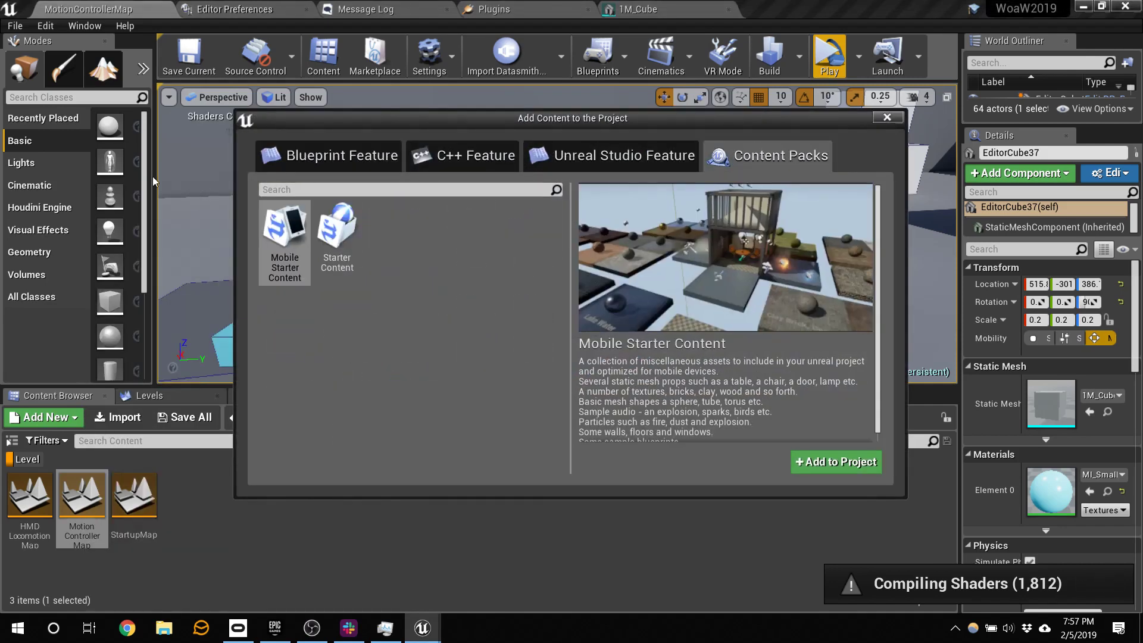
{"action": "left_click", "coordinate": [338, 240]}
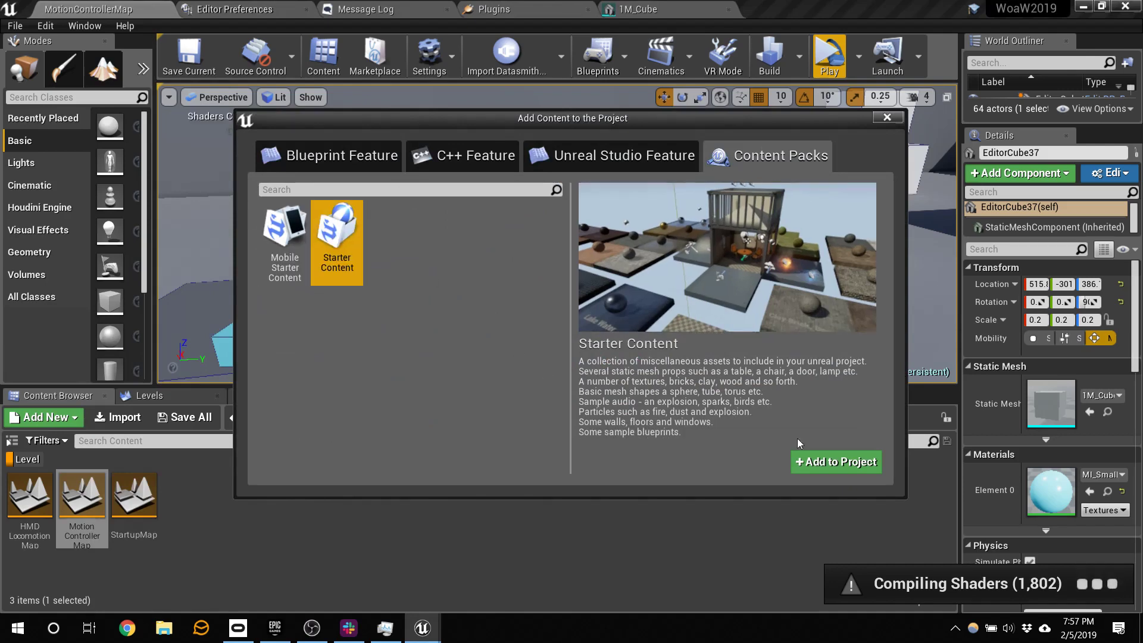
{"action": "left_click", "coordinate": [870, 466]}
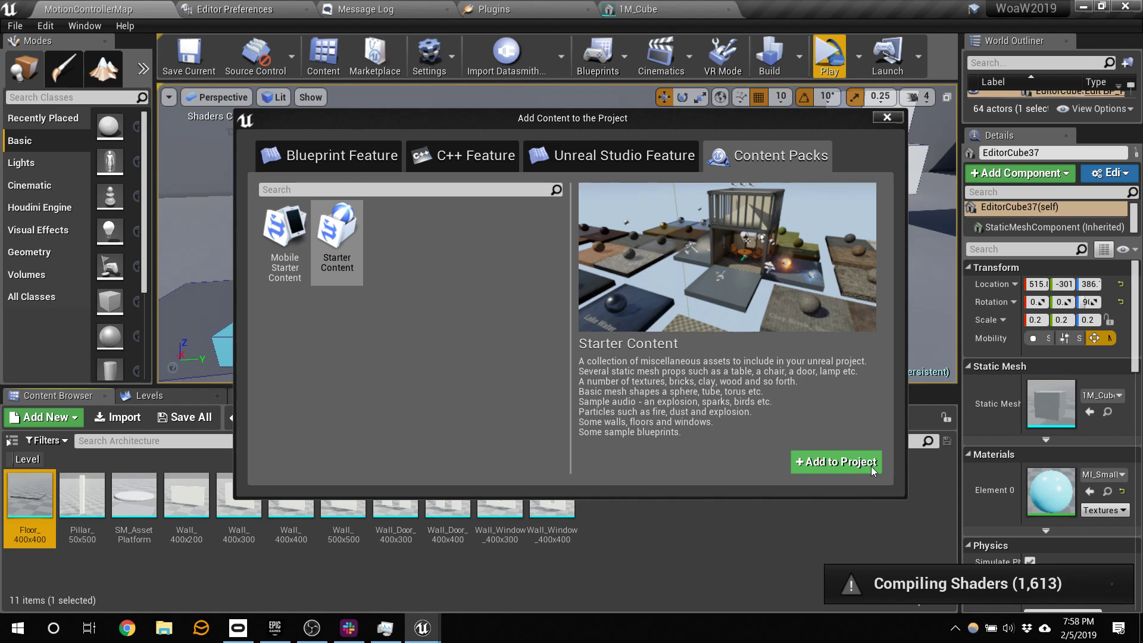
{"action": "left_click", "coordinate": [871, 466]}
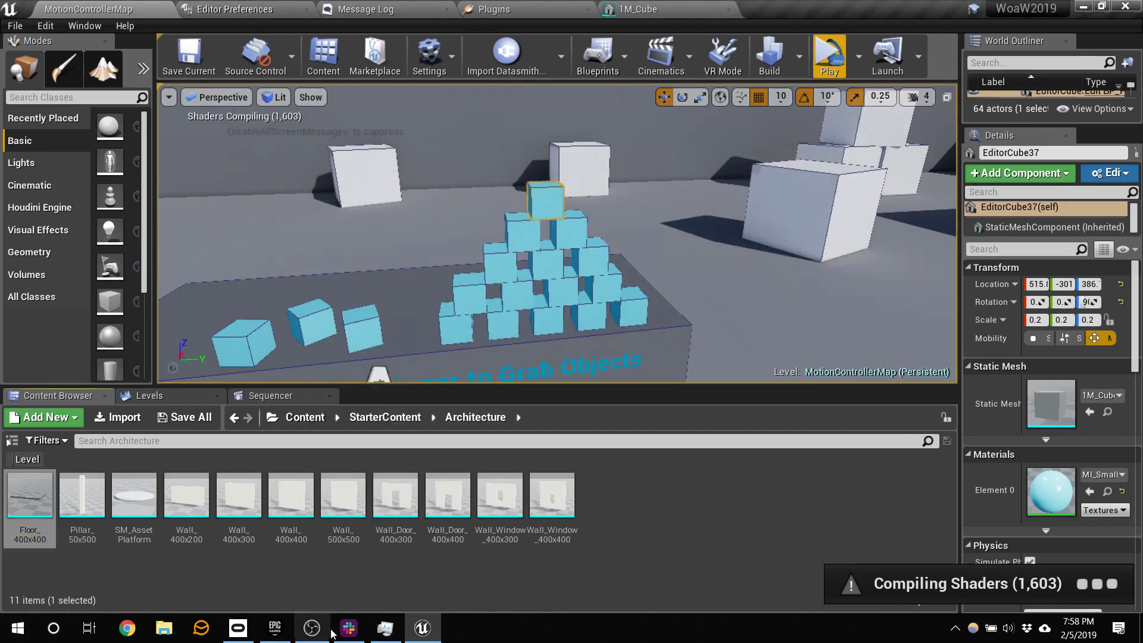
- Look at the Unreal Engine library in the Epic Games Launcher and minimize the launcher
{"action": "left_click", "coordinate": [280, 639]}
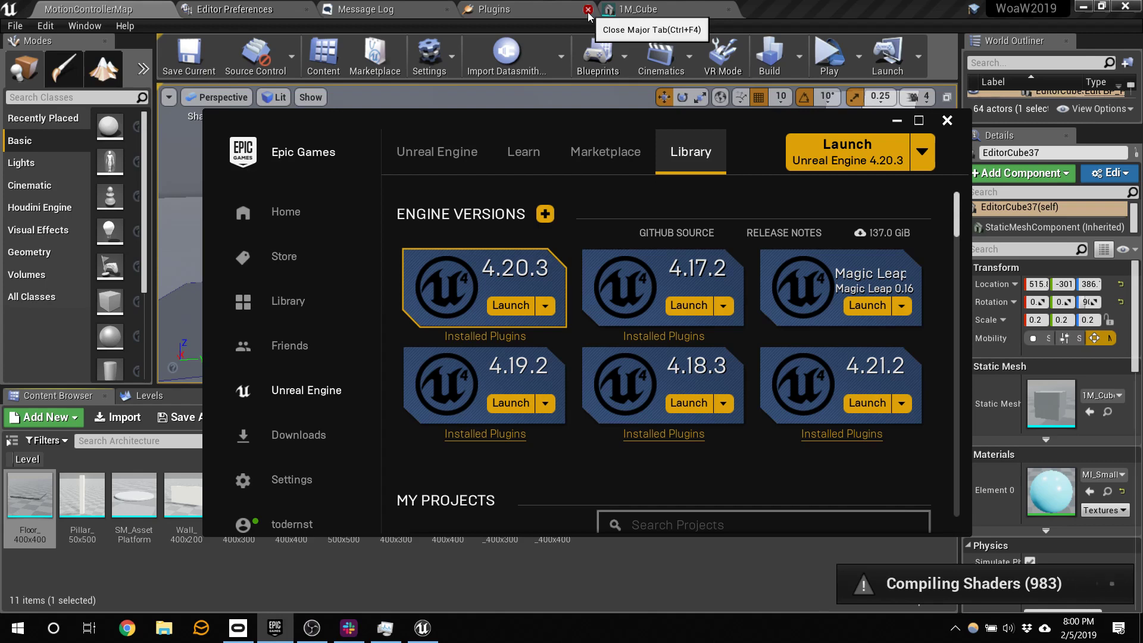
{"action": "left_click", "coordinate": [897, 120]}
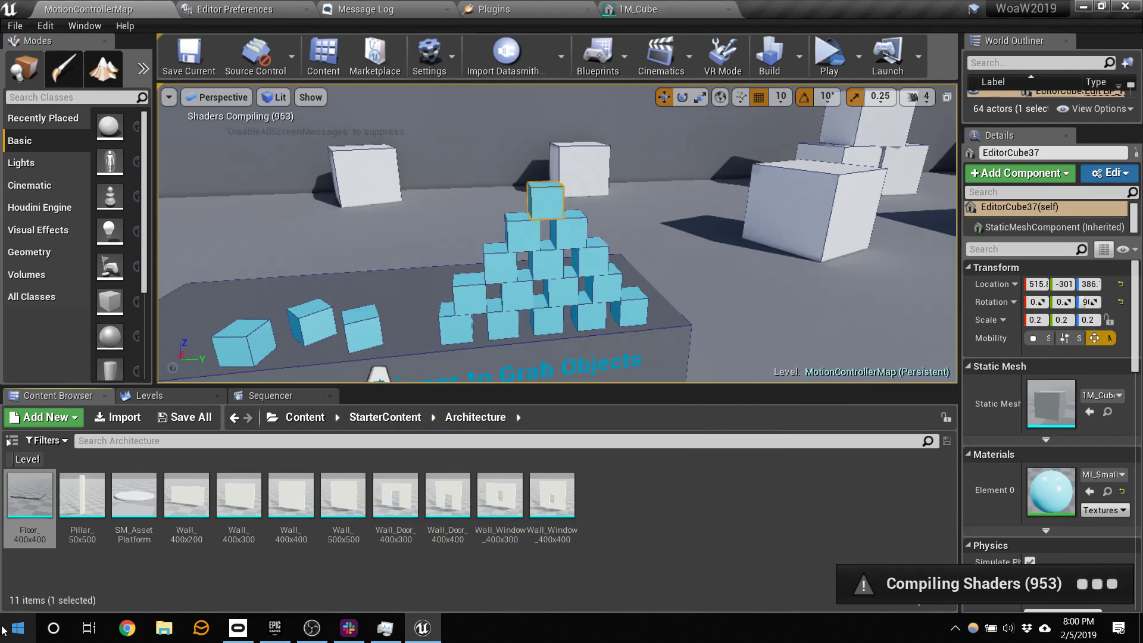
- Place the Wall_Window_400x300 mesh from StarterContent's Architecture folder on the floor beside the cube pyramid
{"action": "left_click_drag", "start_coordinate": [500, 495], "coordinate": [909, 367]}
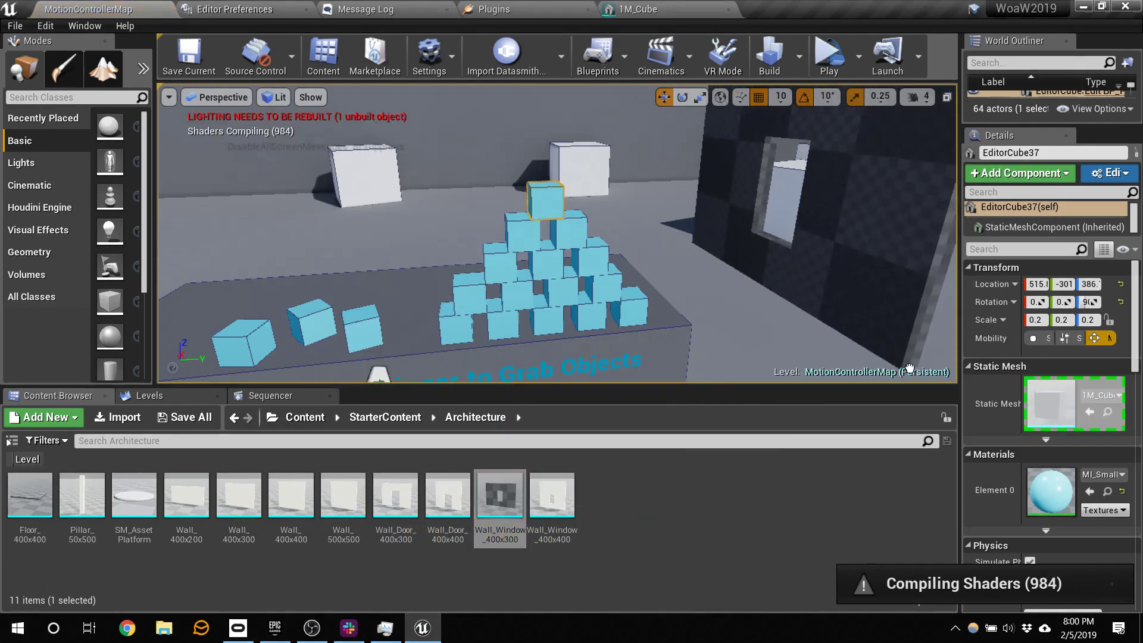
{"action": "right_click_drag", "start_coordinate": [742, 339], "coordinate": [851, 318]}
{"action": "key", "text": "s"}
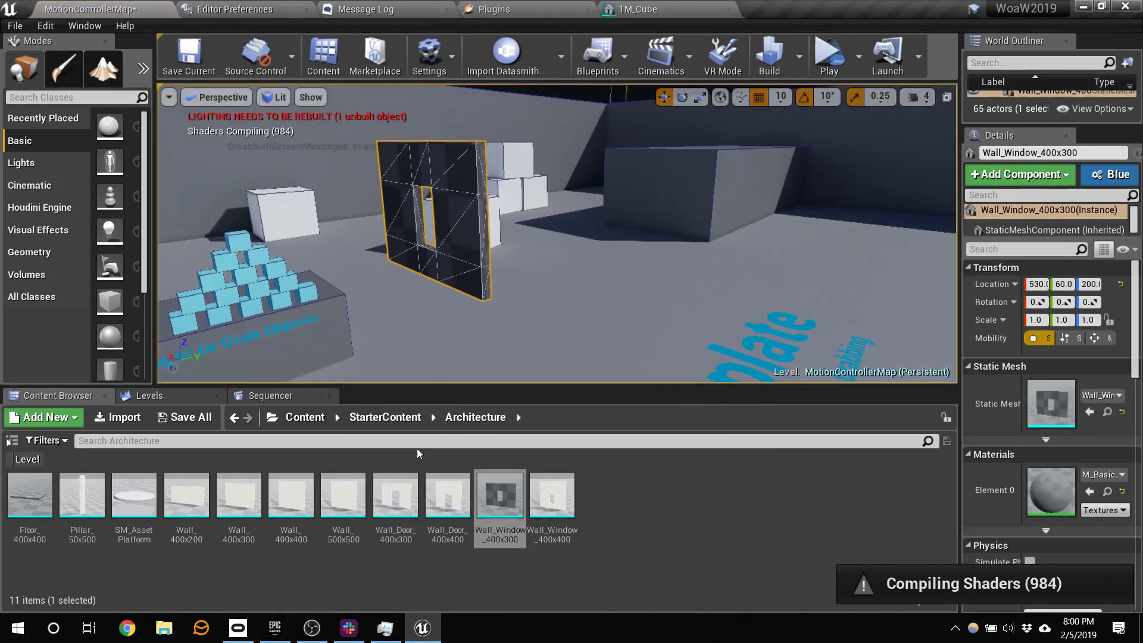
- Place the Wall_Door_400x400 and Wall_Door_400x300 meshes at separate spots on the floor of the level
{"action": "left_click_drag", "start_coordinate": [448, 496], "coordinate": [571, 340]}
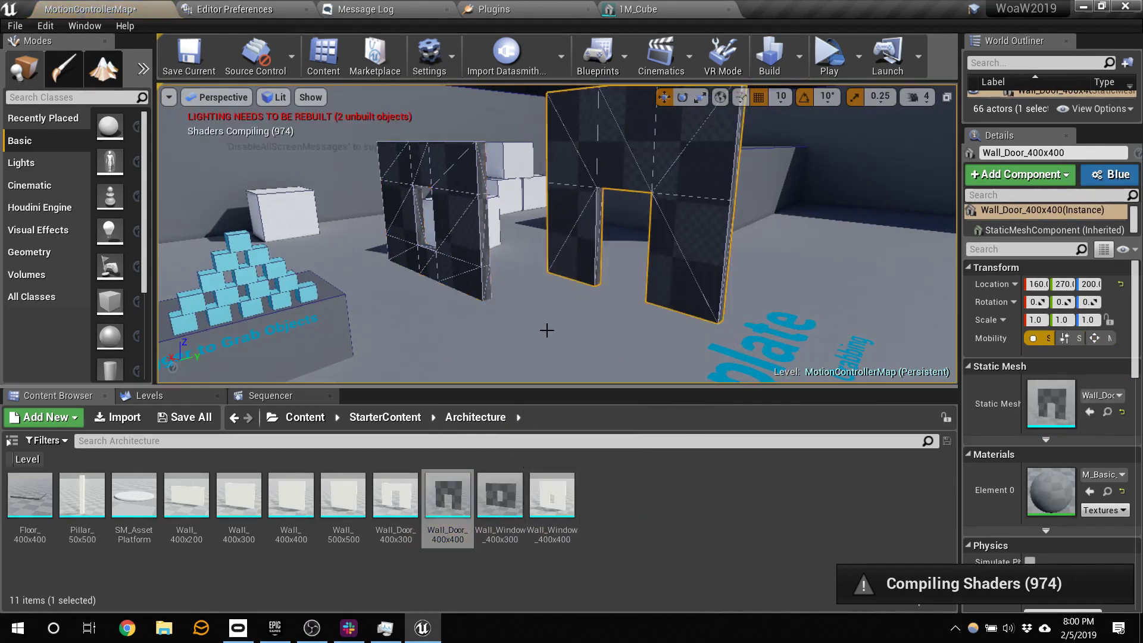
{"action": "key", "text": "s"}
{"action": "right_click_drag", "start_coordinate": [571, 340], "coordinate": [574, 345]}
{"action": "left_click_drag", "start_coordinate": [395, 495], "coordinate": [410, 292]}
{"action": "right_click_drag", "start_coordinate": [502, 296], "coordinate": [535, 289]}
{"action": "key", "text": "w"}
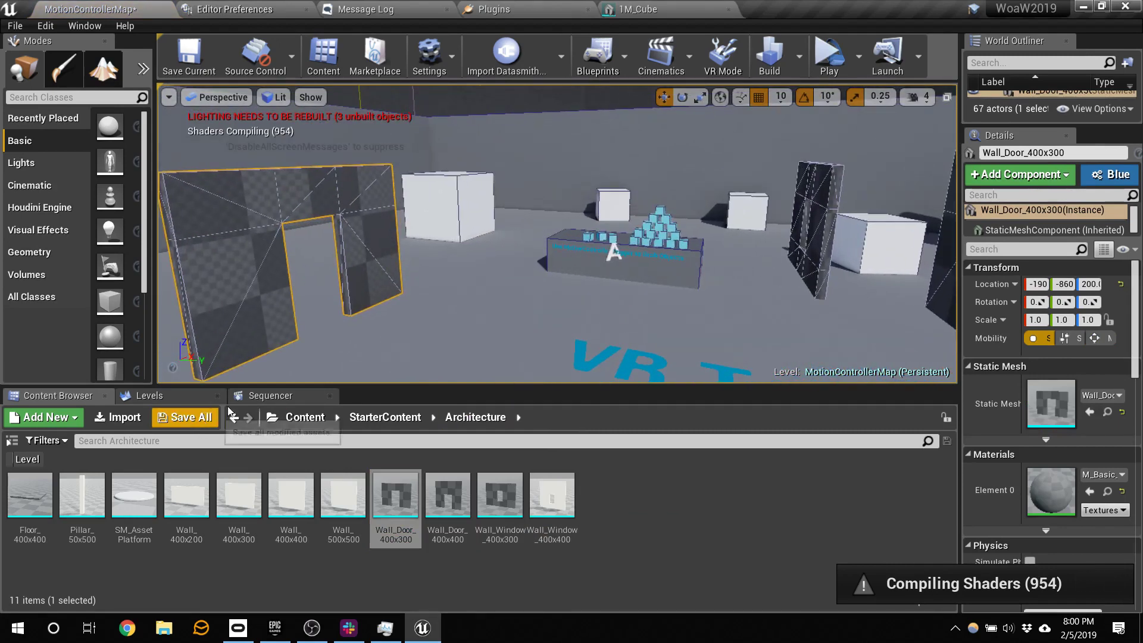
- Filter the StarterContent folder by Particle System and place P_Explosion, P_Smoke, P_Steam_Lit and P_Ambient_Dust on the floor between the walls
{"action": "left_click", "coordinate": [386, 416]}
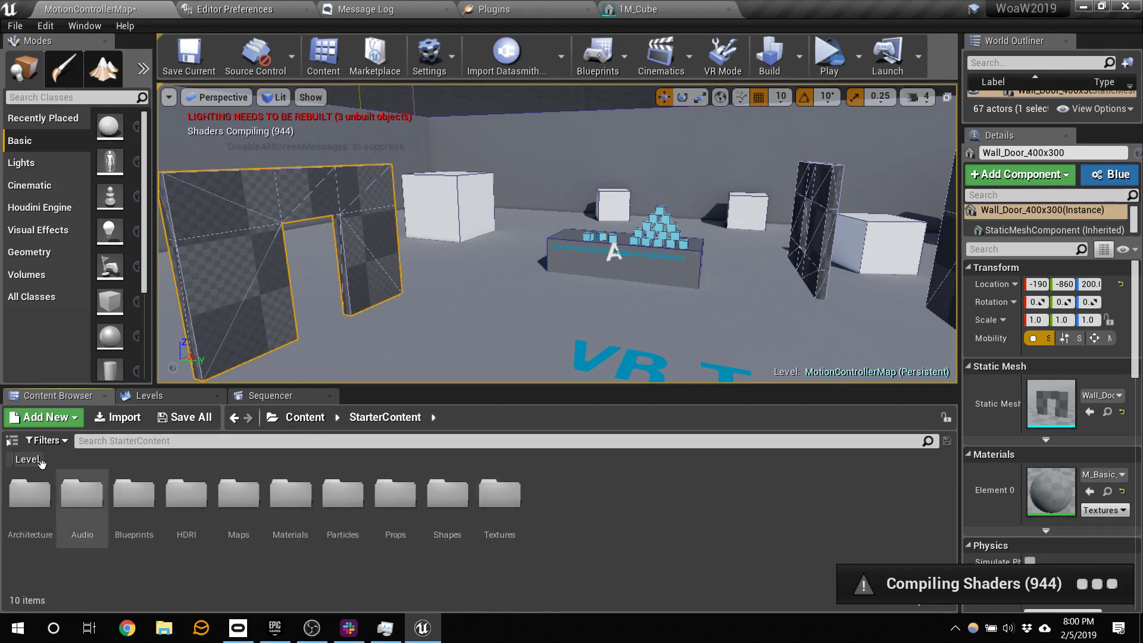
{"action": "left_click", "coordinate": [45, 440]}
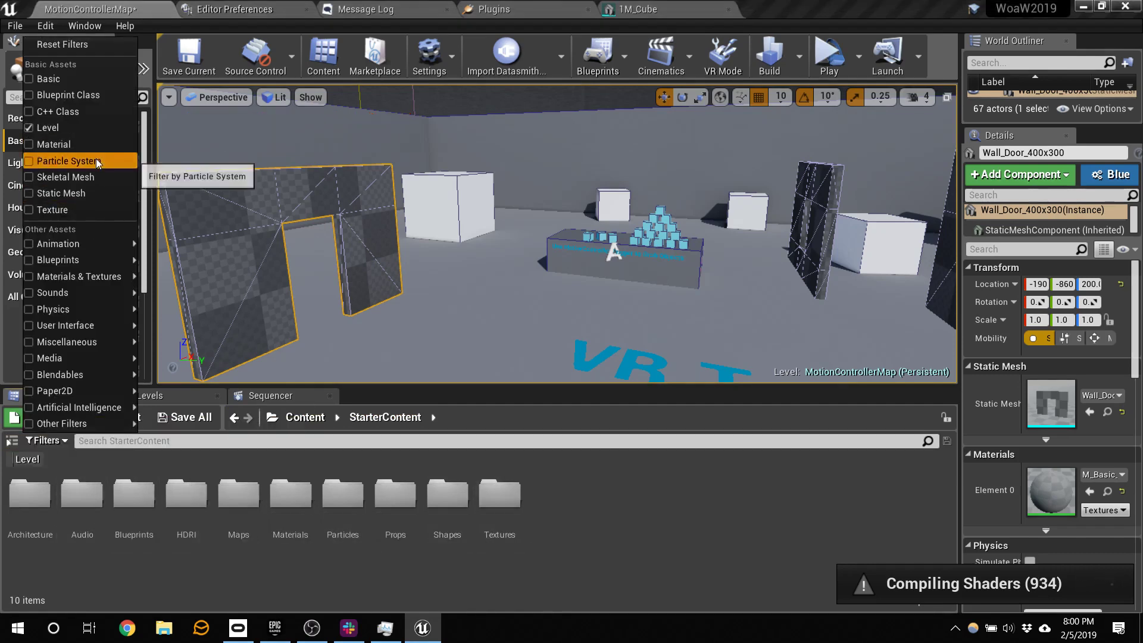
{"action": "left_click", "coordinate": [99, 161]}
{"action": "left_click_drag", "start_coordinate": [82, 497], "coordinate": [552, 325]}
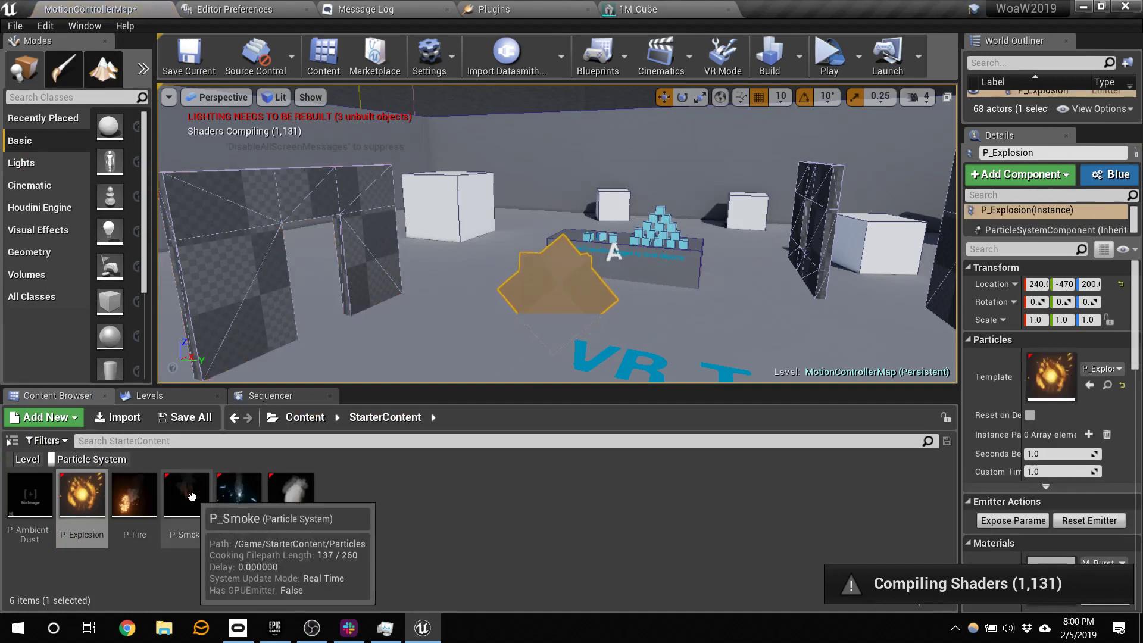
{"action": "left_click_drag", "start_coordinate": [192, 496], "coordinate": [799, 322]}
{"action": "left_click_drag", "start_coordinate": [294, 499], "coordinate": [721, 344]}
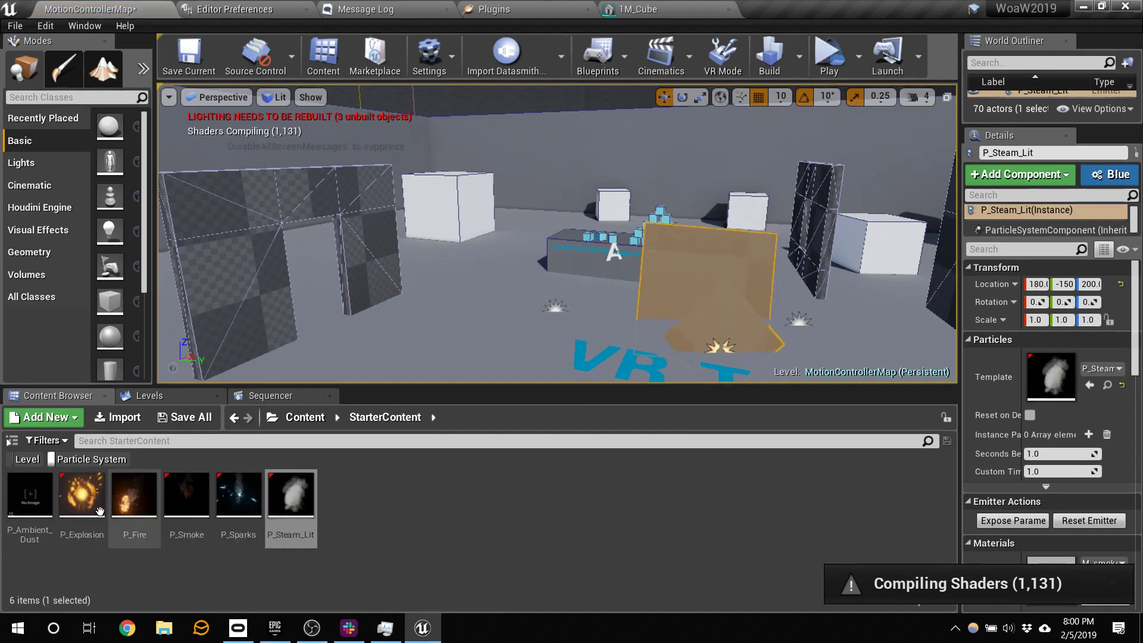
{"action": "left_click_drag", "start_coordinate": [30, 494], "coordinate": [448, 340]}
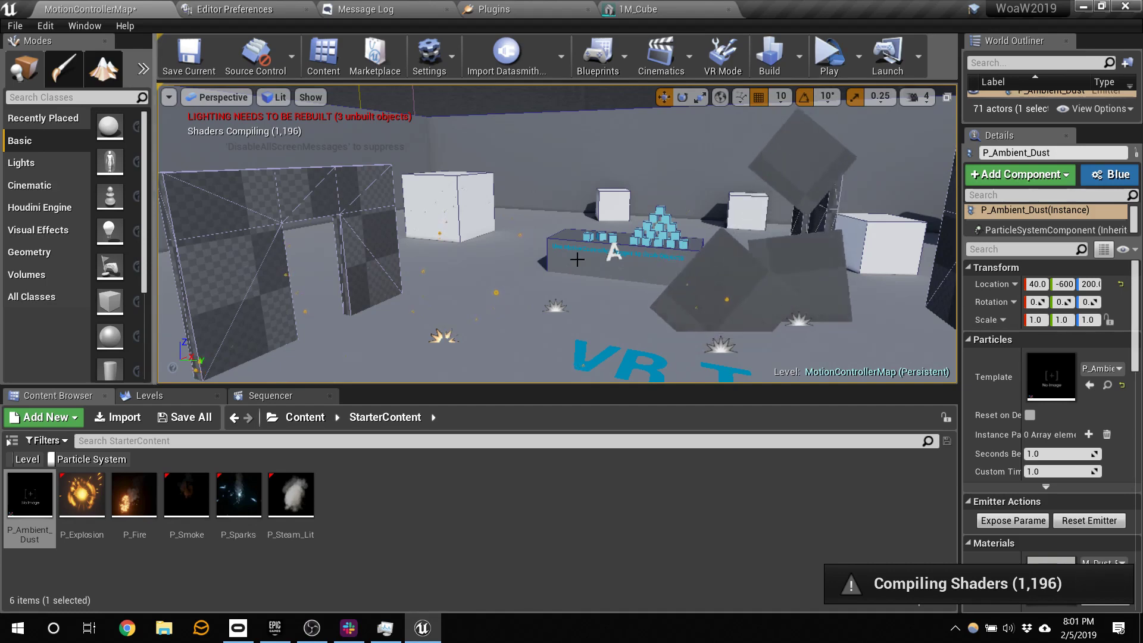
- Turn off the Particle System filter and browse the whole Content folder filtered by Static Mesh
{"action": "right_click_drag", "start_coordinate": [577, 259], "coordinate": [569, 274]}
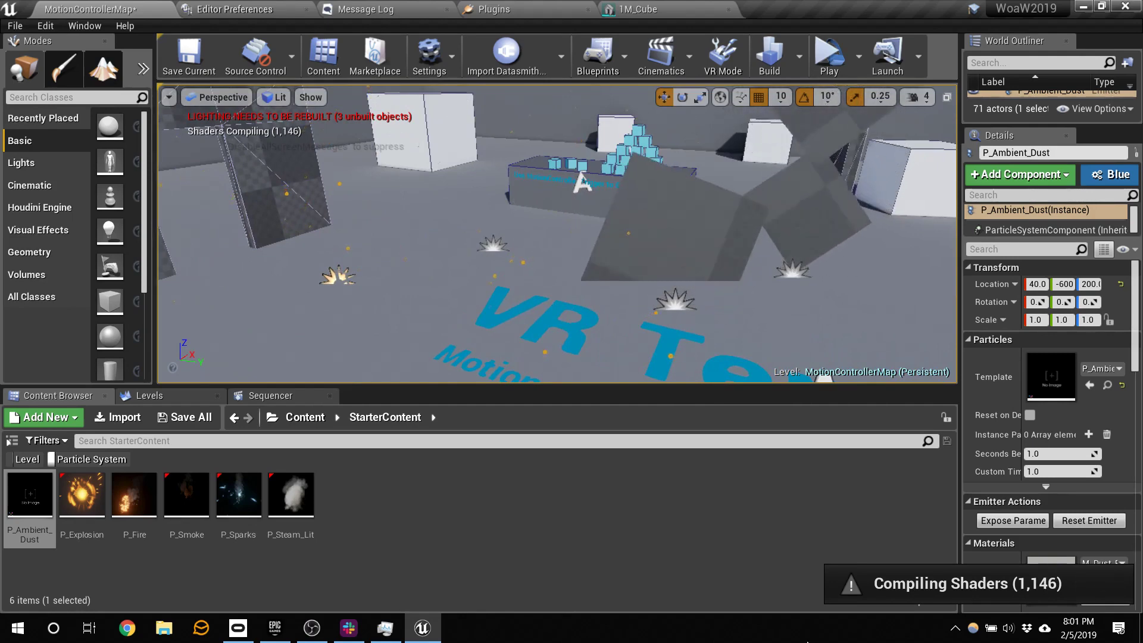
{"action": "left_click_drag", "start_coordinate": [533, 322], "coordinate": [595, 262]}
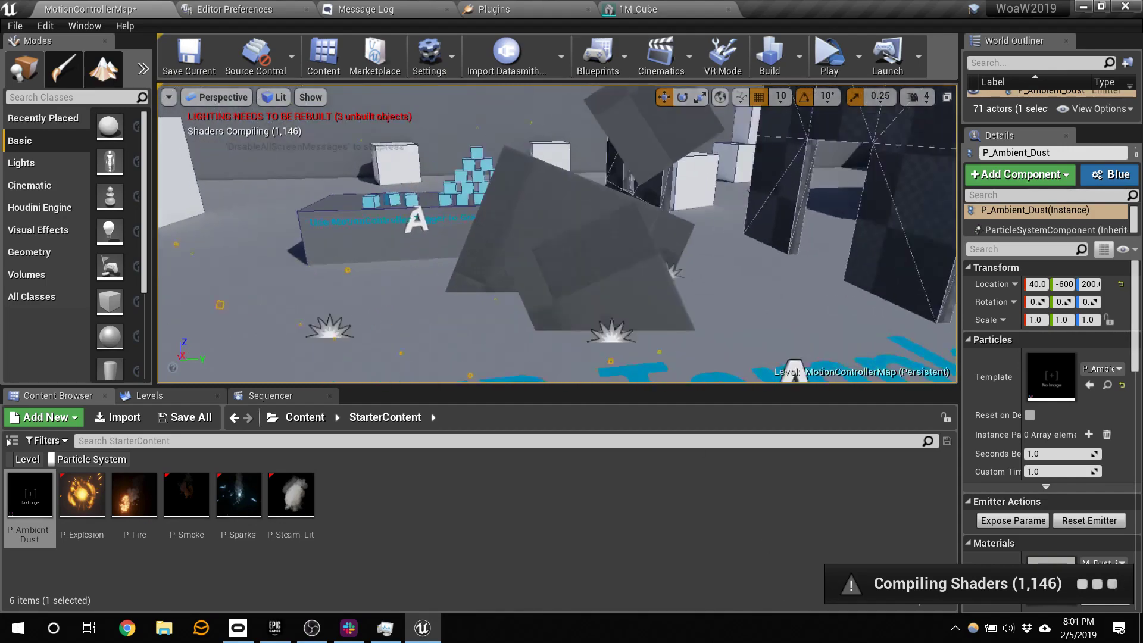
{"action": "right_click_drag", "start_coordinate": [510, 301], "coordinate": [625, 345]}
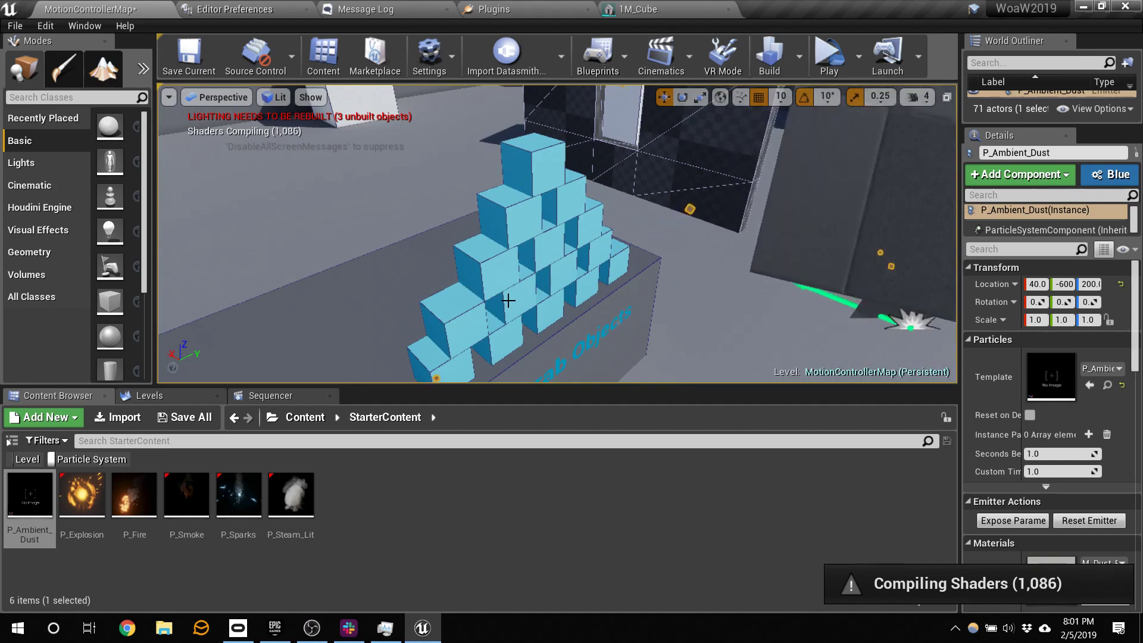
{"action": "left_click", "coordinate": [294, 417]}
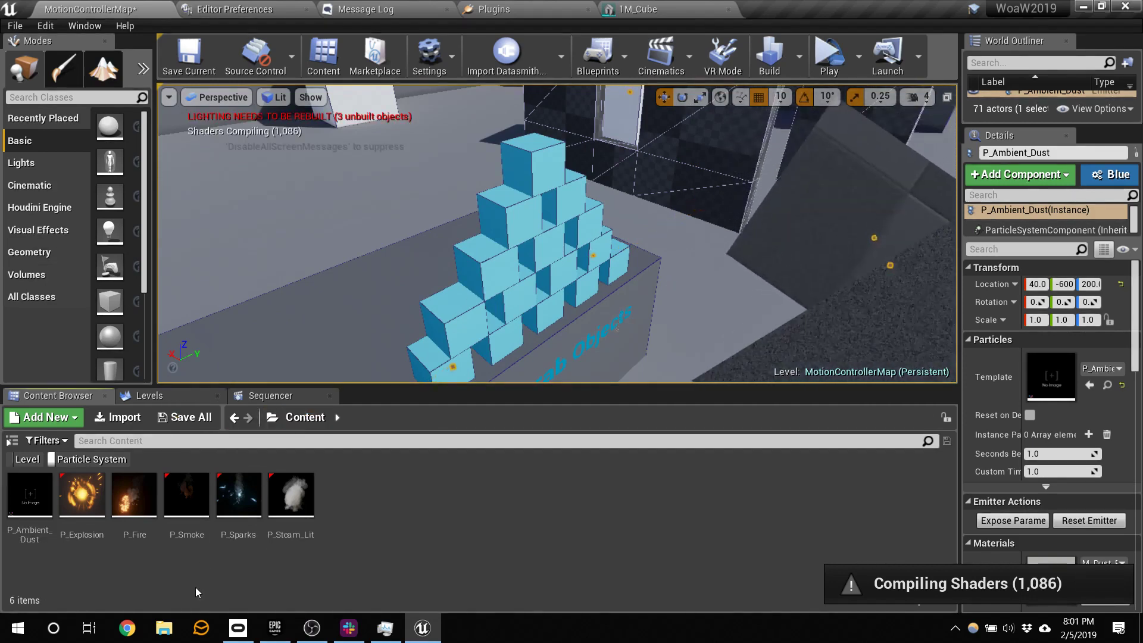
{"action": "left_click", "coordinate": [100, 464]}
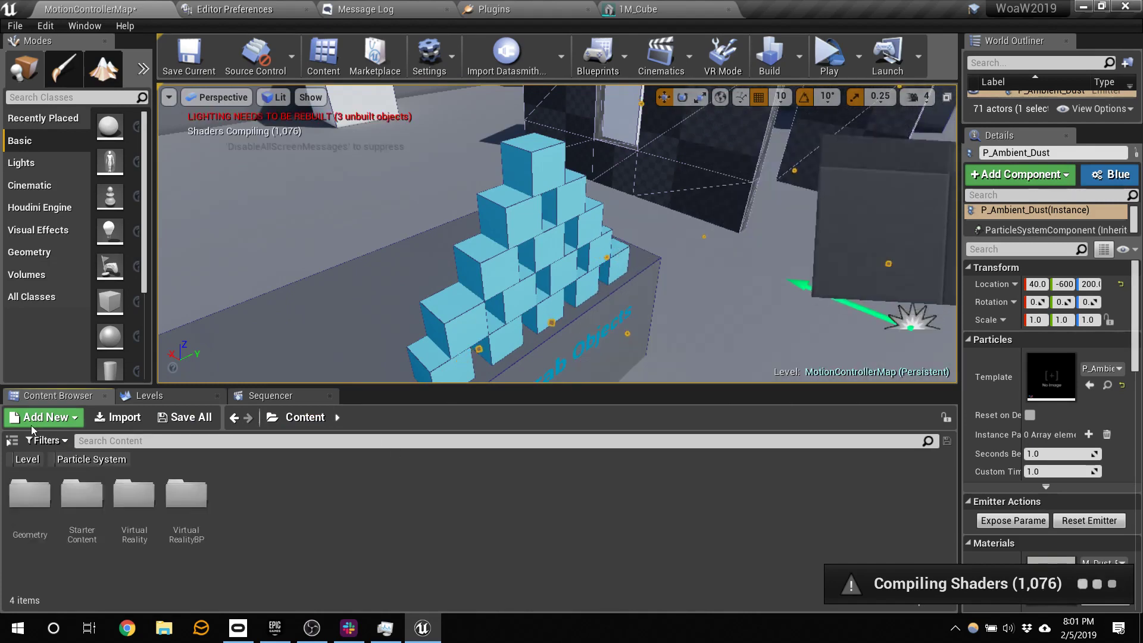
{"action": "left_click", "coordinate": [58, 441]}
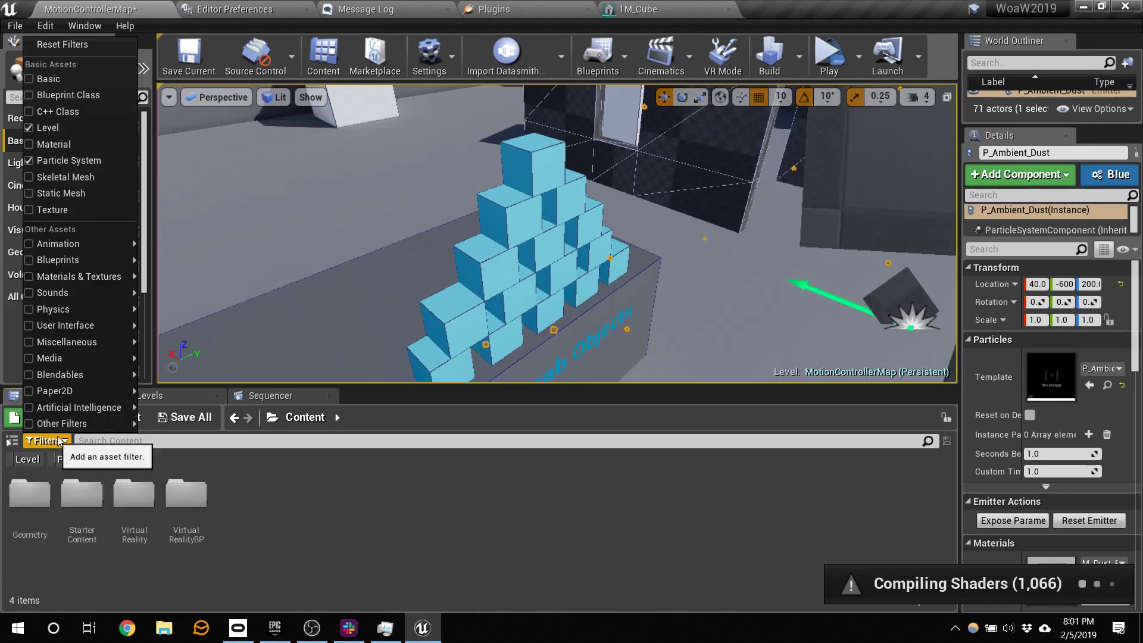
{"action": "left_click", "coordinate": [81, 192]}
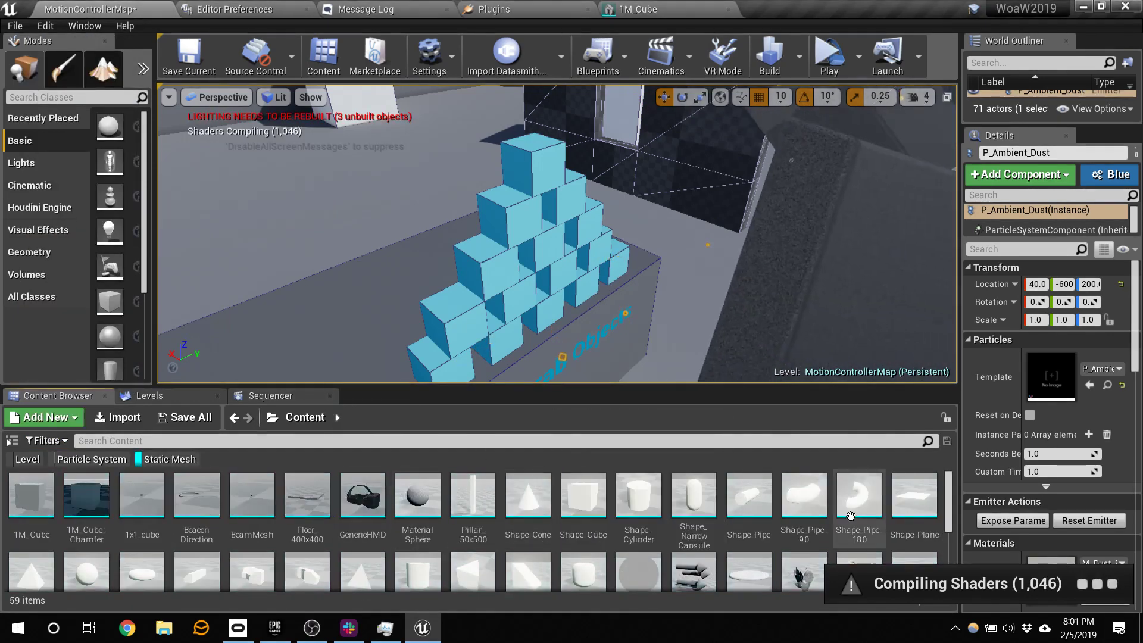
{"action": "scroll", "coordinate": [865, 557], "scroll_direction": "down", "scroll_amount": 2}
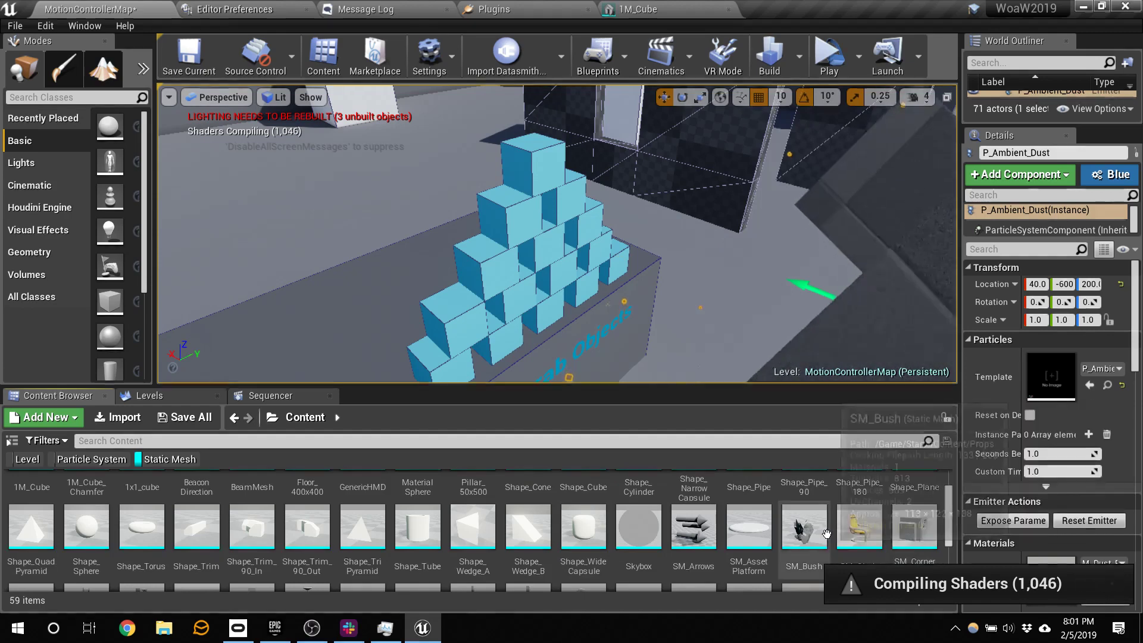
{"action": "scroll", "coordinate": [858, 524], "scroll_direction": "down", "scroll_amount": 2}
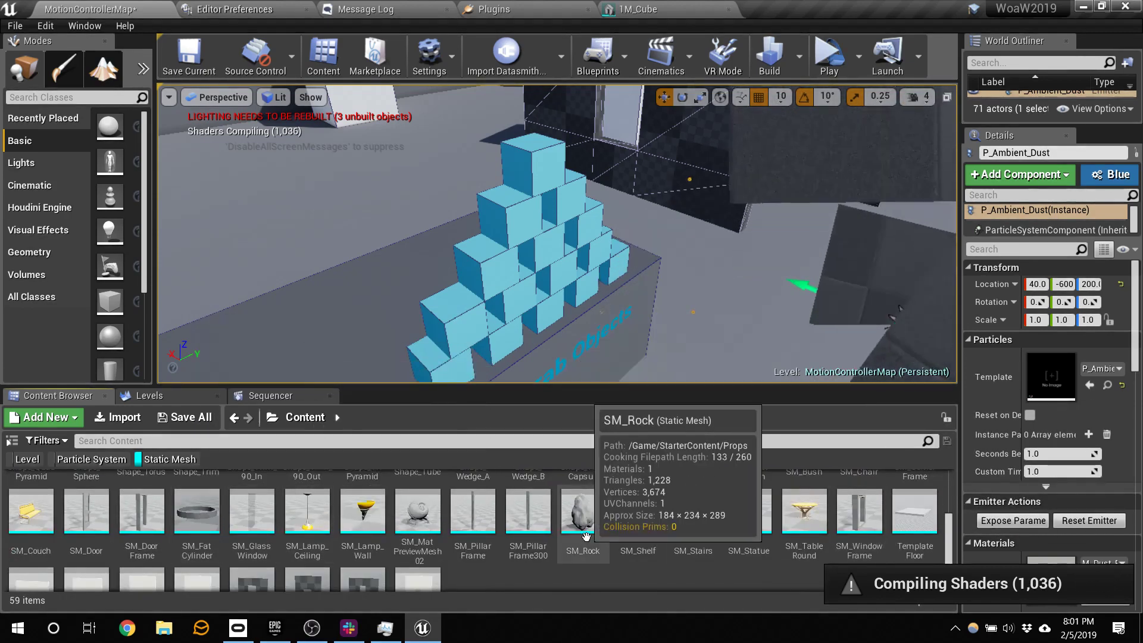
{"action": "scroll", "coordinate": [357, 542], "scroll_direction": "up", "scroll_amount": 1}
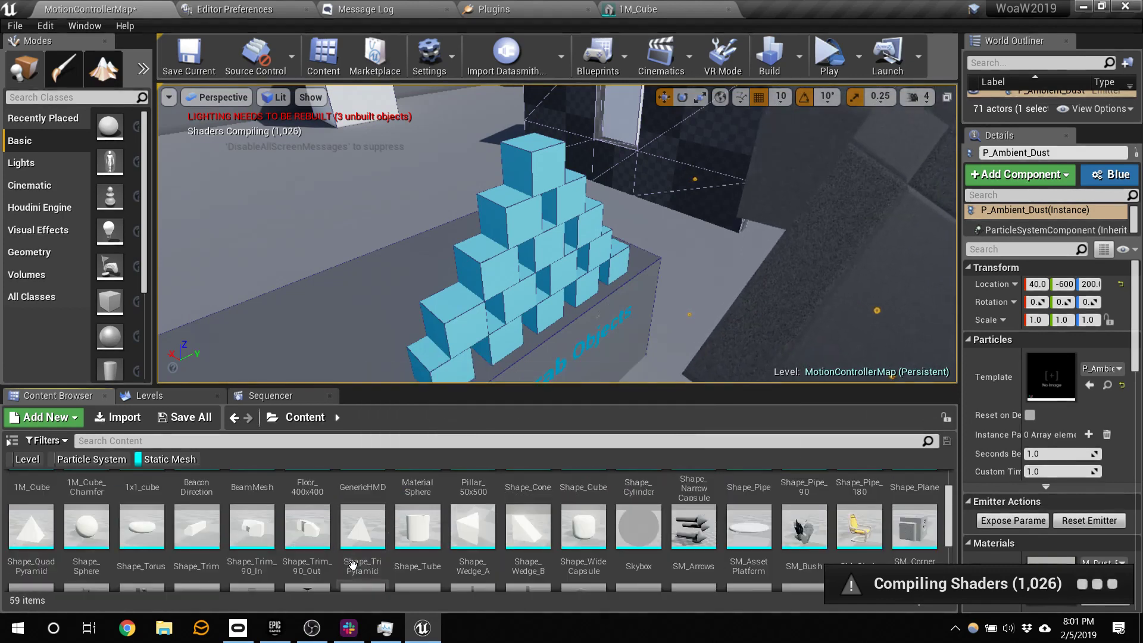
{"action": "scroll", "coordinate": [353, 566], "scroll_direction": "up", "scroll_amount": 2}
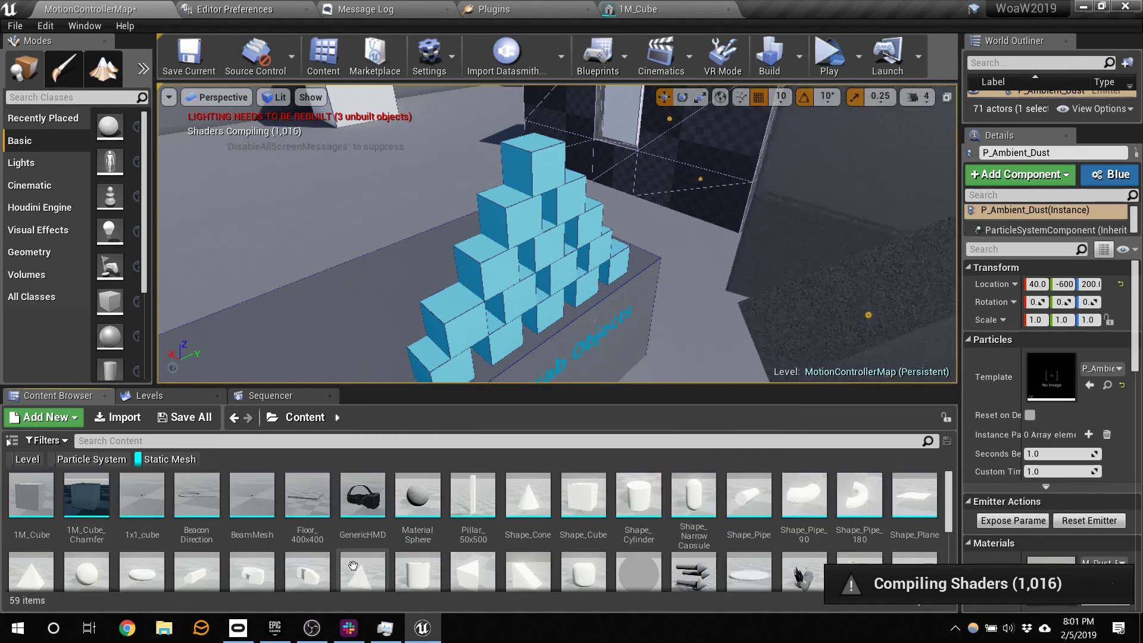
- Search the Content folder for "statue"
{"action": "left_click", "coordinate": [252, 440]}
{"action": "type", "text": "stat"}
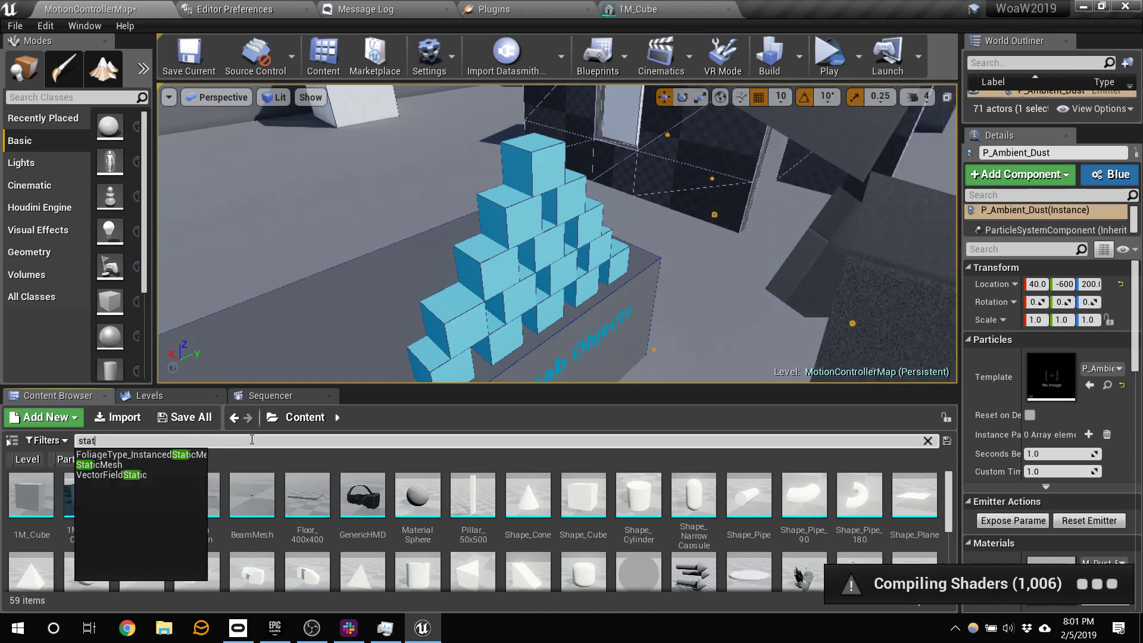
{"action": "type", "text": "ue\\"}
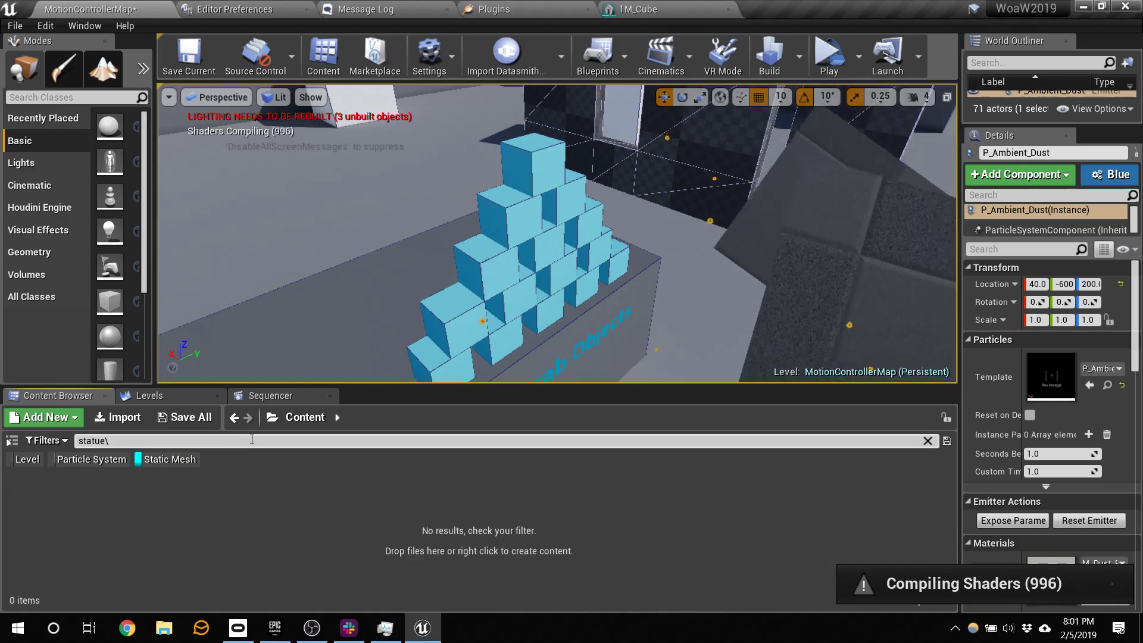
{"action": "key", "text": "BackSpace"}
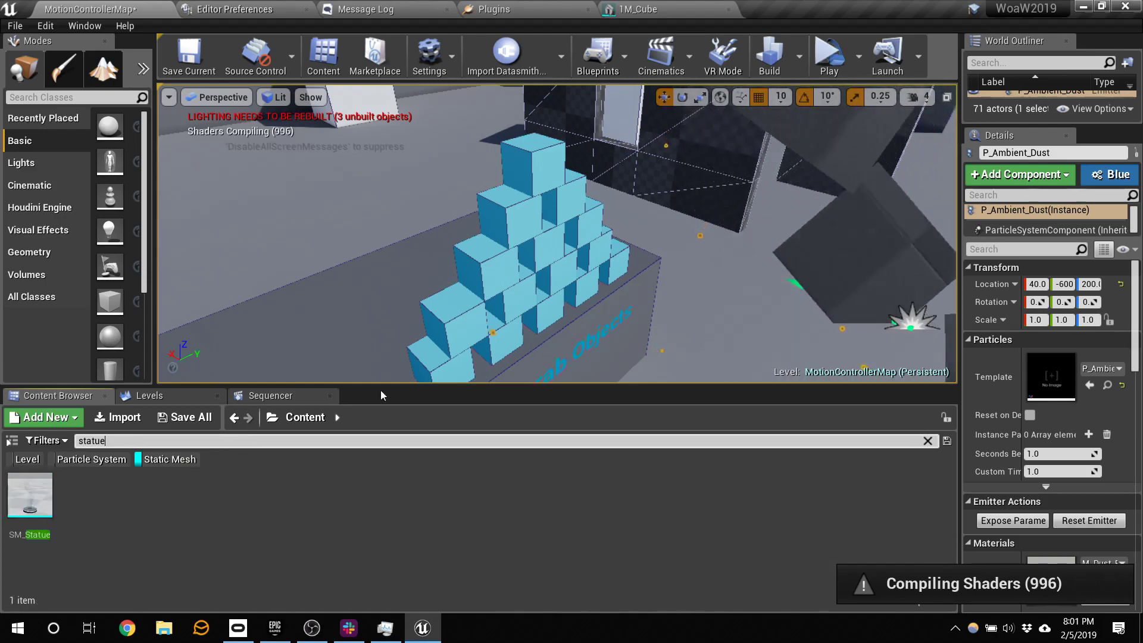
- Enlarge the World Outliner and replace the static mesh of the loose blue cube nearest the pyramid, EditorCube38, with SM_Statue
{"action": "right_click_drag", "start_coordinate": [724, 260], "coordinate": [689, 310]}
{"action": "left_click", "coordinate": [512, 256]}
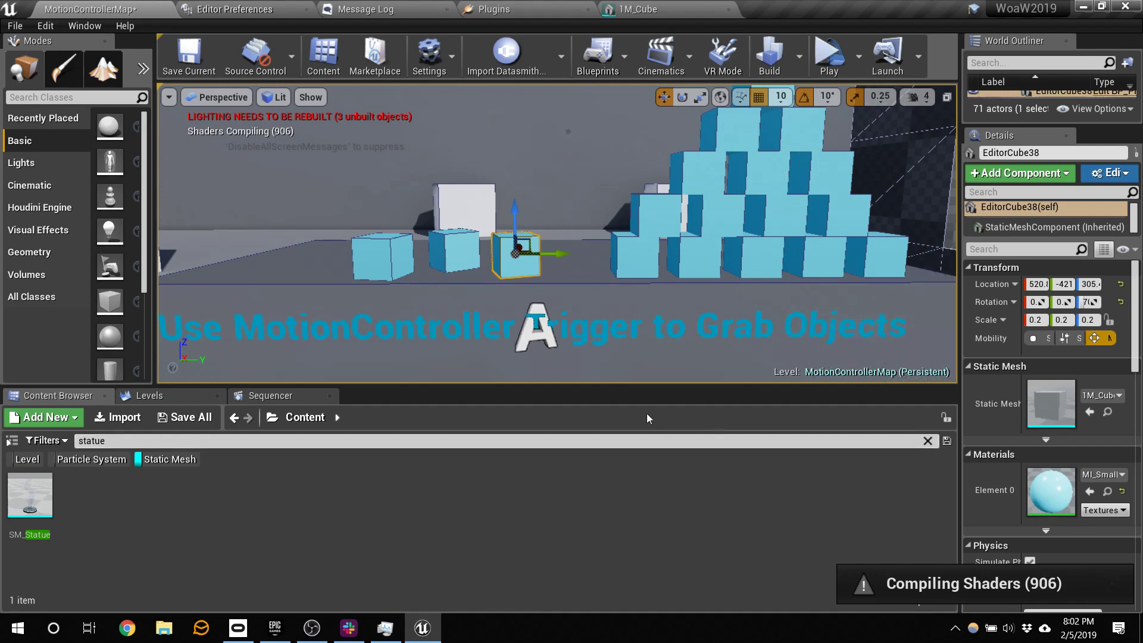
{"action": "right_click_drag", "start_coordinate": [632, 372], "coordinate": [760, 512]}
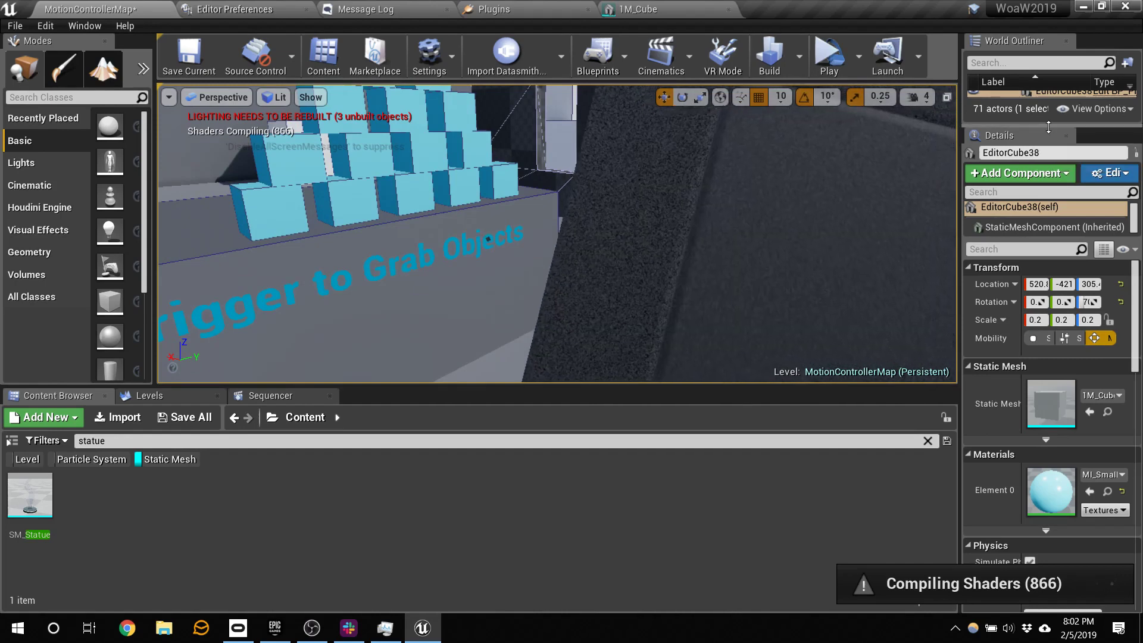
{"action": "mouse_move", "coordinate": [1049, 127]}
{"action": "left_mouse_down"}
{"action": "mouse_move", "coordinate": [1042, 308]}
{"action": "mouse_move", "coordinate": [1043, 190]}
{"action": "left_mouse_up"}
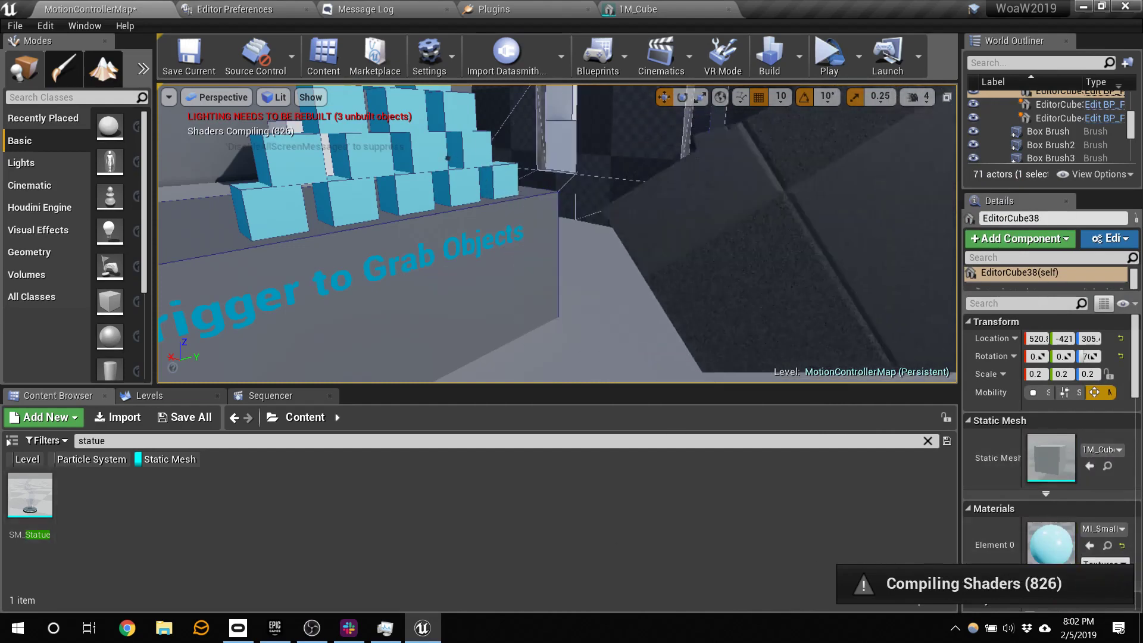
{"action": "key", "text": "f"}
{"action": "left_click_drag", "start_coordinate": [16, 497], "coordinate": [1060, 470]}
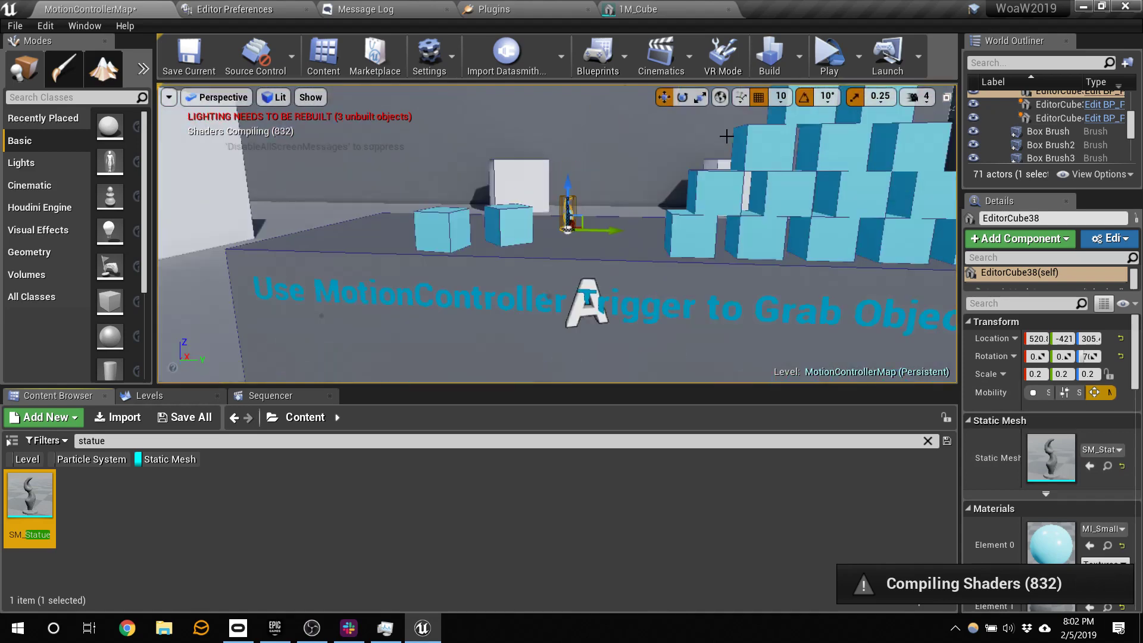
- Turn off the Static Mesh filter and assign the M_StatueGlass material to Element 0 of the statue
{"action": "scroll", "coordinate": [702, 163], "scroll_direction": "up", "scroll_amount": 5}
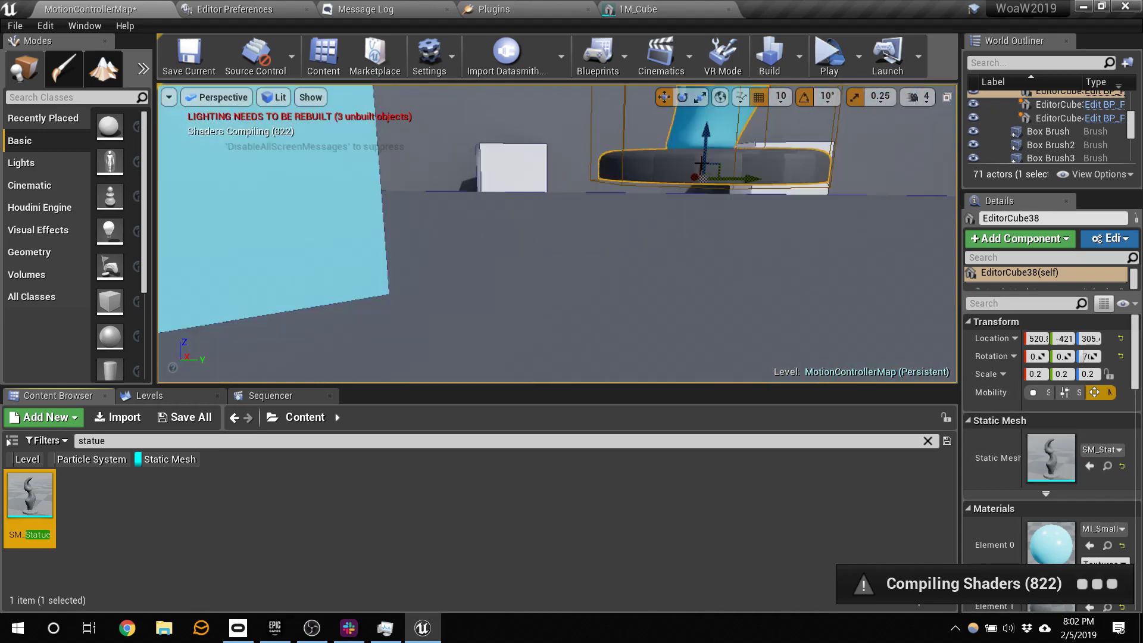
{"action": "mouse_move", "coordinate": [713, 231]}
{"action": "right_mouse_down"}
{"action": "mouse_move", "coordinate": [714, 197]}
{"action": "mouse_move", "coordinate": [714, 279]}
{"action": "mouse_move", "coordinate": [714, 232]}
{"action": "right_mouse_up"}
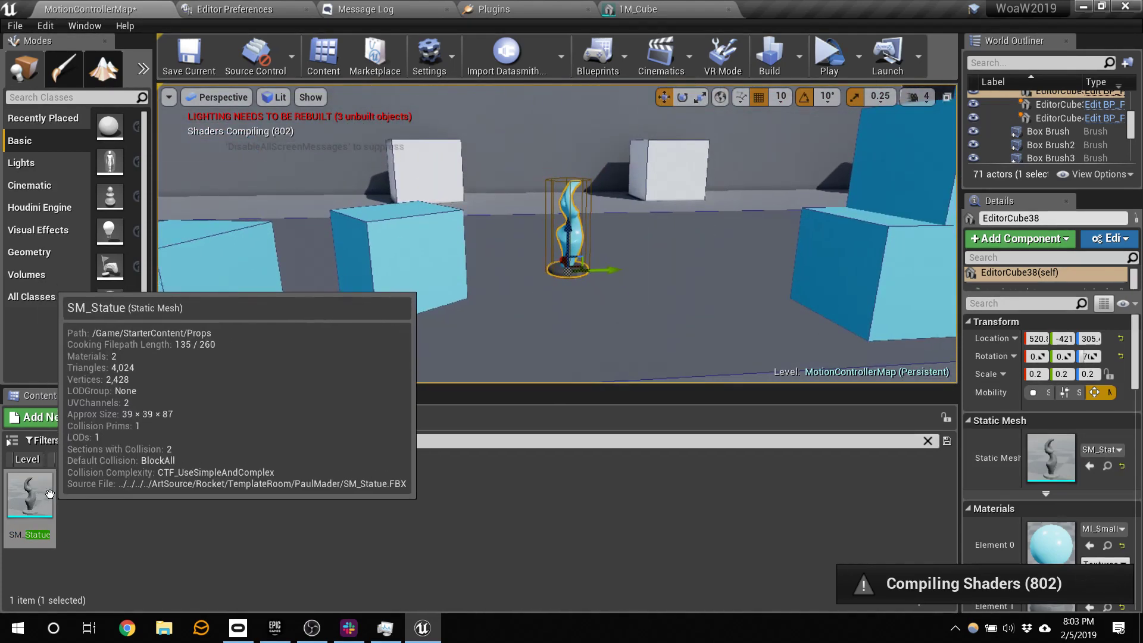
{"action": "left_click", "coordinate": [170, 459]}
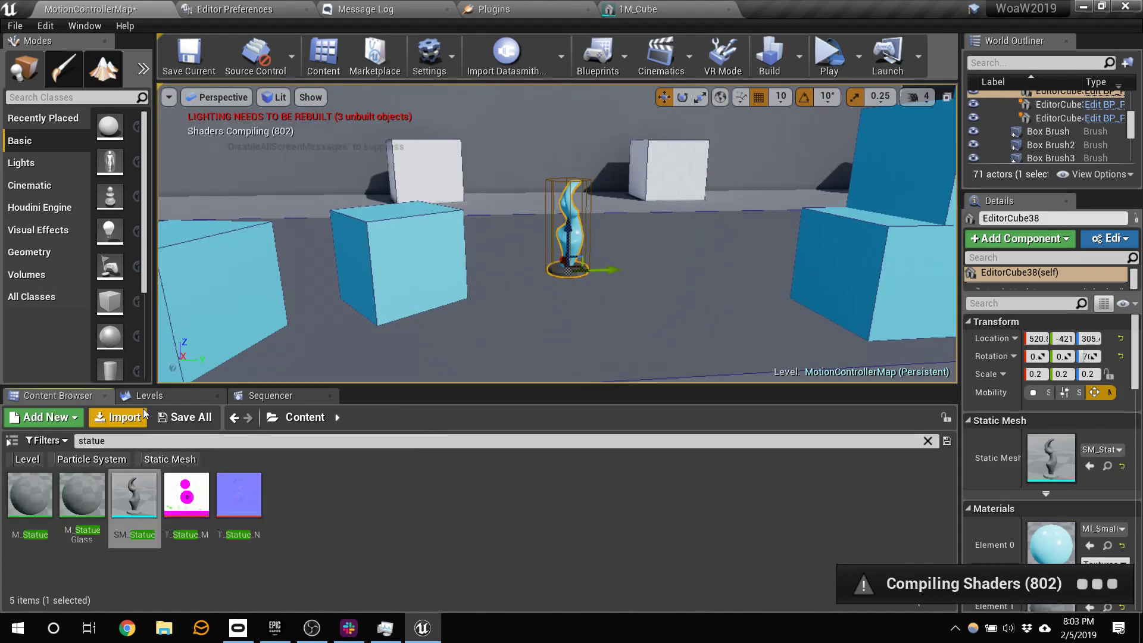
{"action": "left_click", "coordinate": [119, 444]}
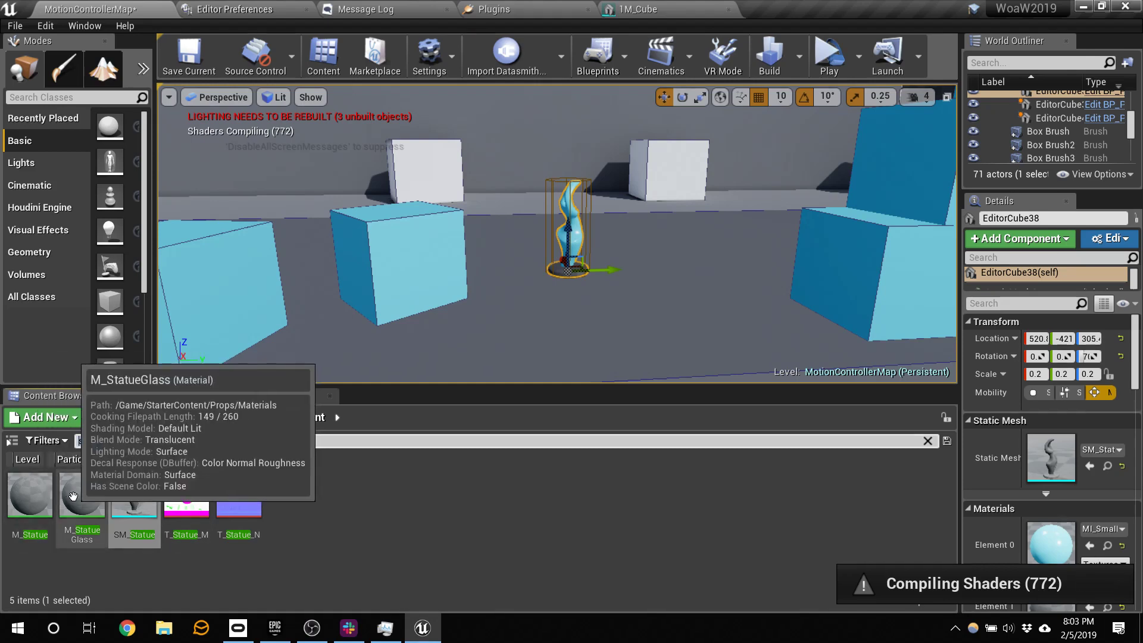
{"action": "left_click_drag", "start_coordinate": [73, 496], "coordinate": [1075, 536]}
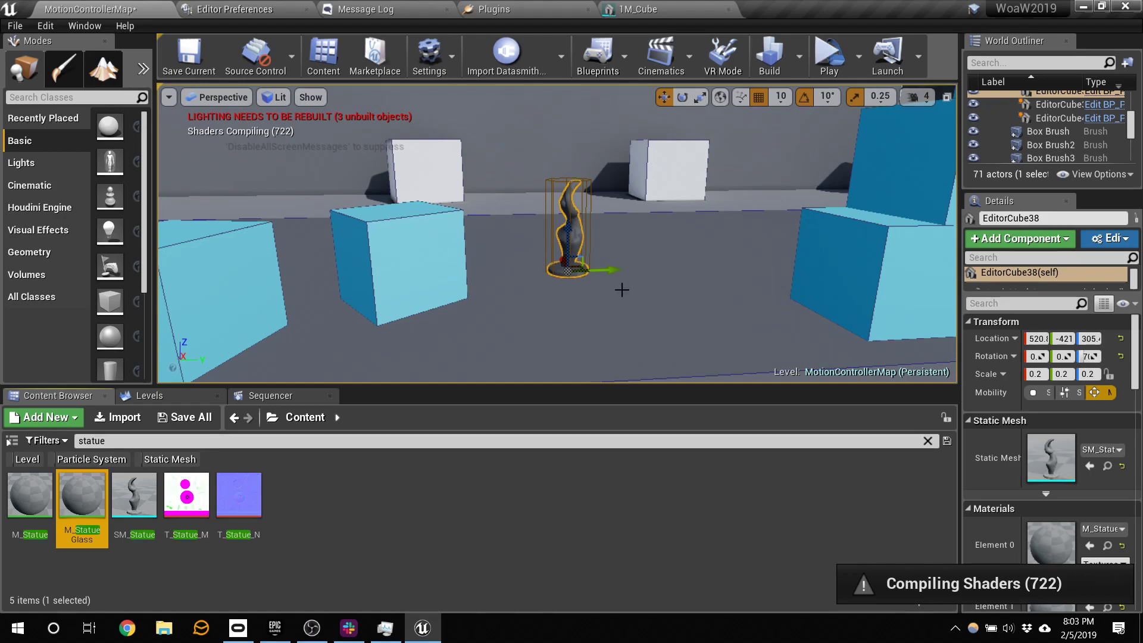
- Widen the World Outliner and Details area to show the statue's full transform values
{"action": "key", "text": "s"}
{"action": "right_click_drag", "start_coordinate": [622, 289], "coordinate": [566, 308]}
{"action": "key", "text": "s"}
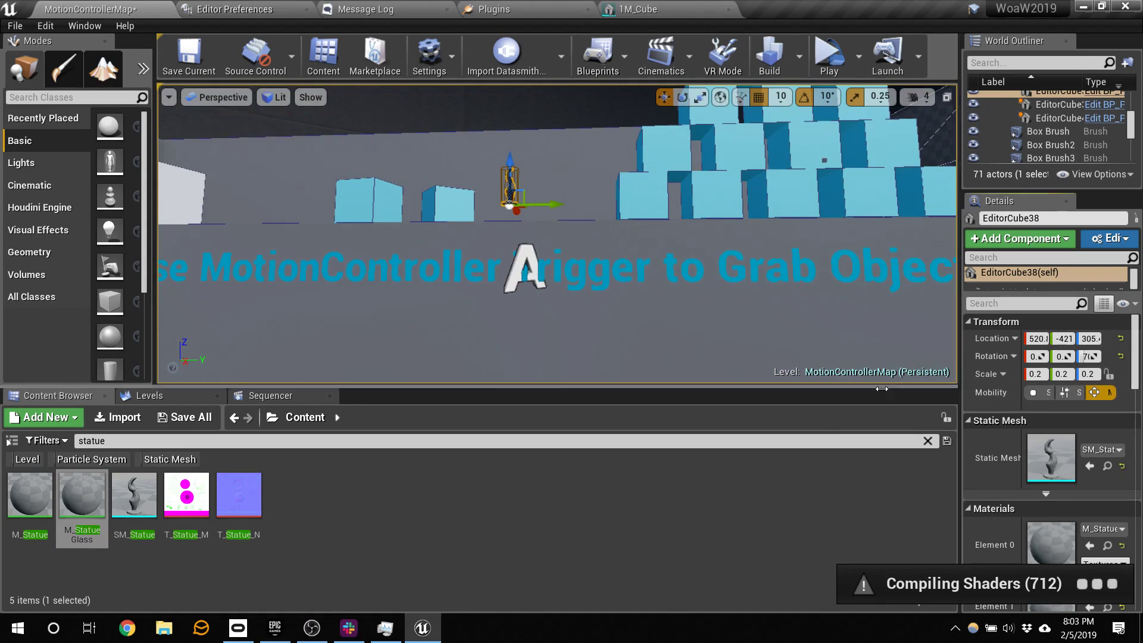
{"action": "left_click_drag", "start_coordinate": [959, 373], "coordinate": [832, 395]}
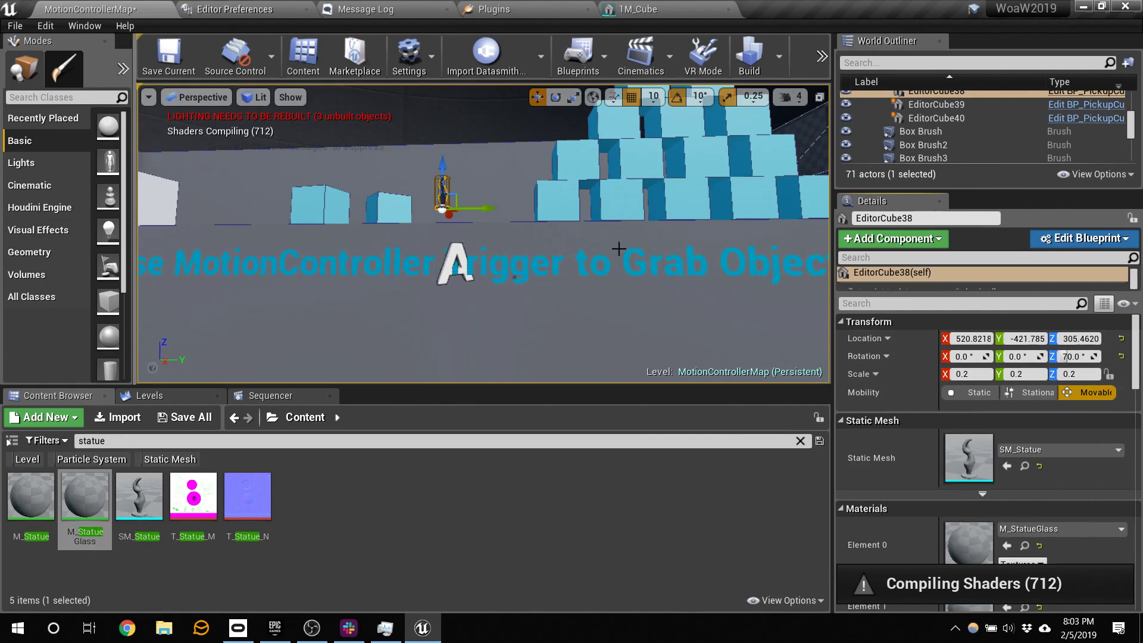
- Try scaling the statue along a single axis with the Scale tool, and undo the change
{"action": "right_click_drag", "start_coordinate": [534, 258], "coordinate": [536, 348]}
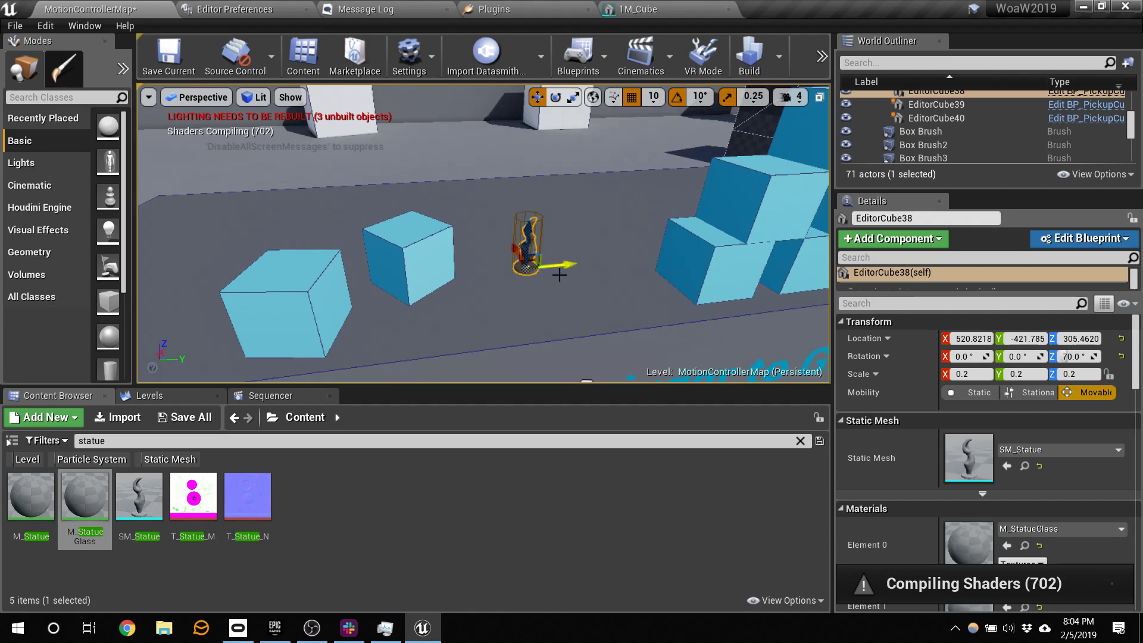
{"action": "right_click_drag", "start_coordinate": [558, 272], "coordinate": [602, 214]}
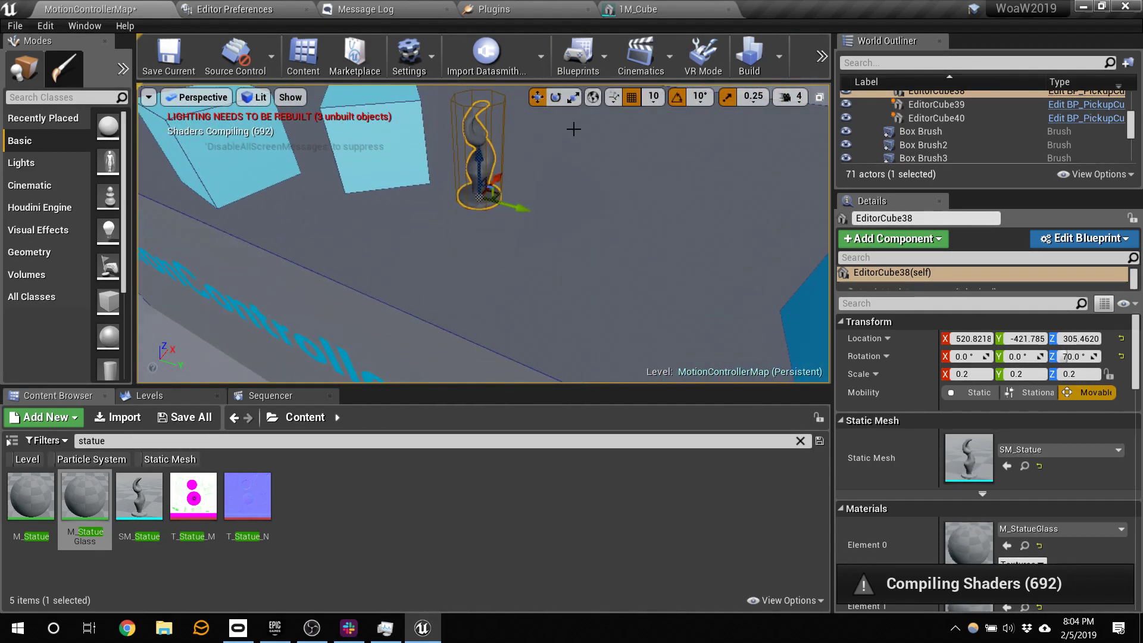
{"action": "left_click", "coordinate": [572, 98]}
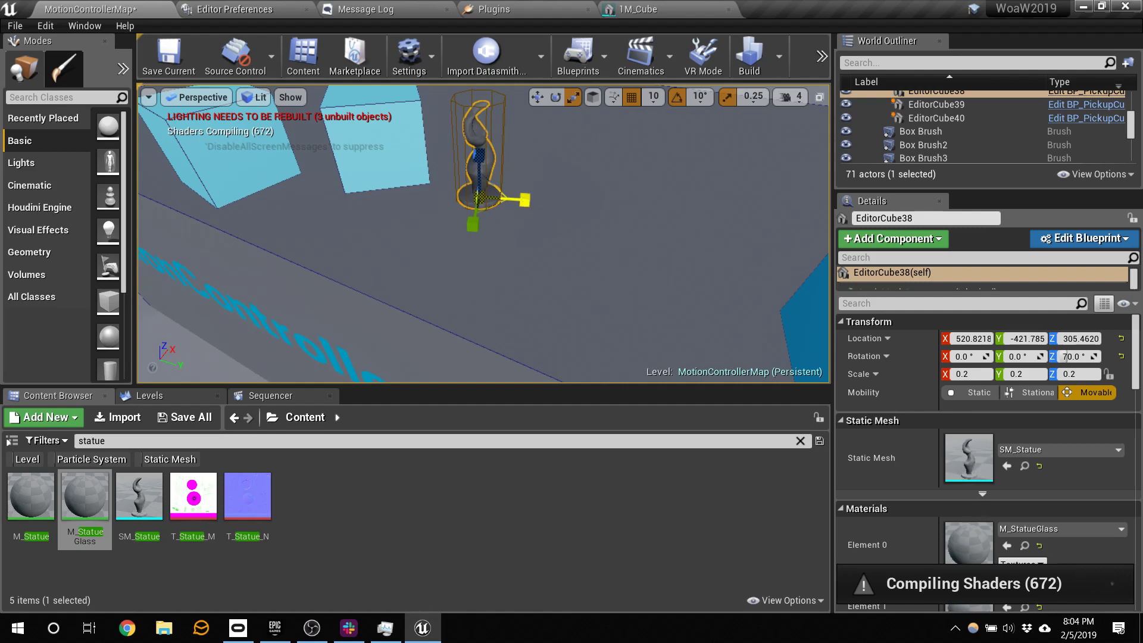
{"action": "mouse_move", "coordinate": [524, 200]}
{"action": "left_mouse_down"}
{"action": "mouse_move", "coordinate": [643, 202]}
{"action": "mouse_move", "coordinate": [506, 202]}
{"action": "left_mouse_up"}
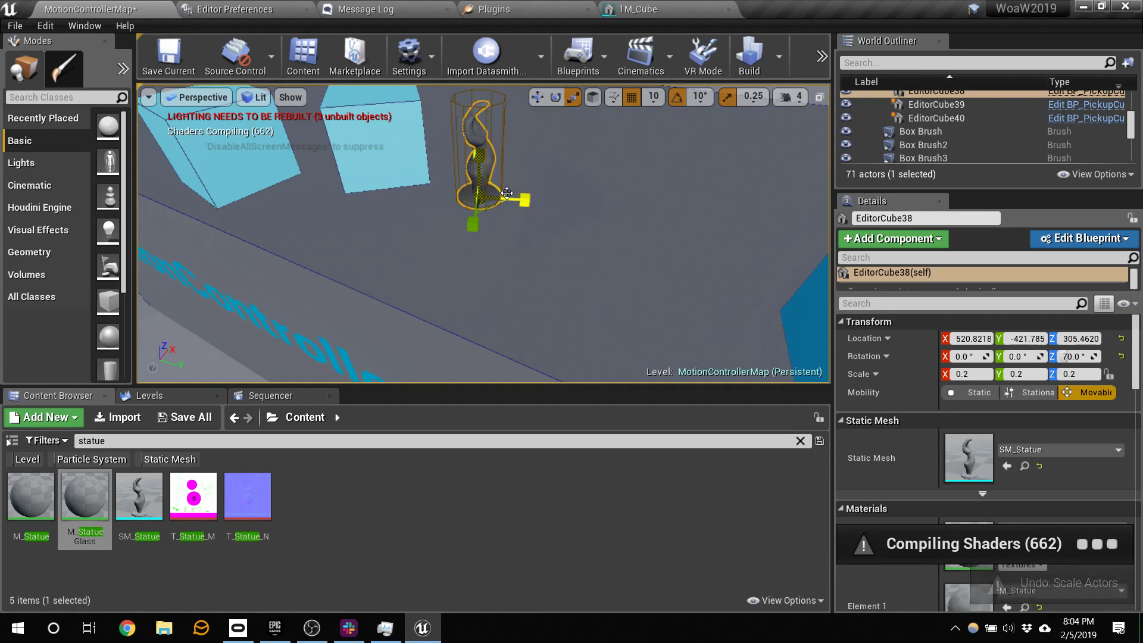
- Try scaling the statue to 2.0 in X and Z only, and undo the scaling
{"action": "right_click_drag", "start_coordinate": [510, 225], "coordinate": [484, 233]}
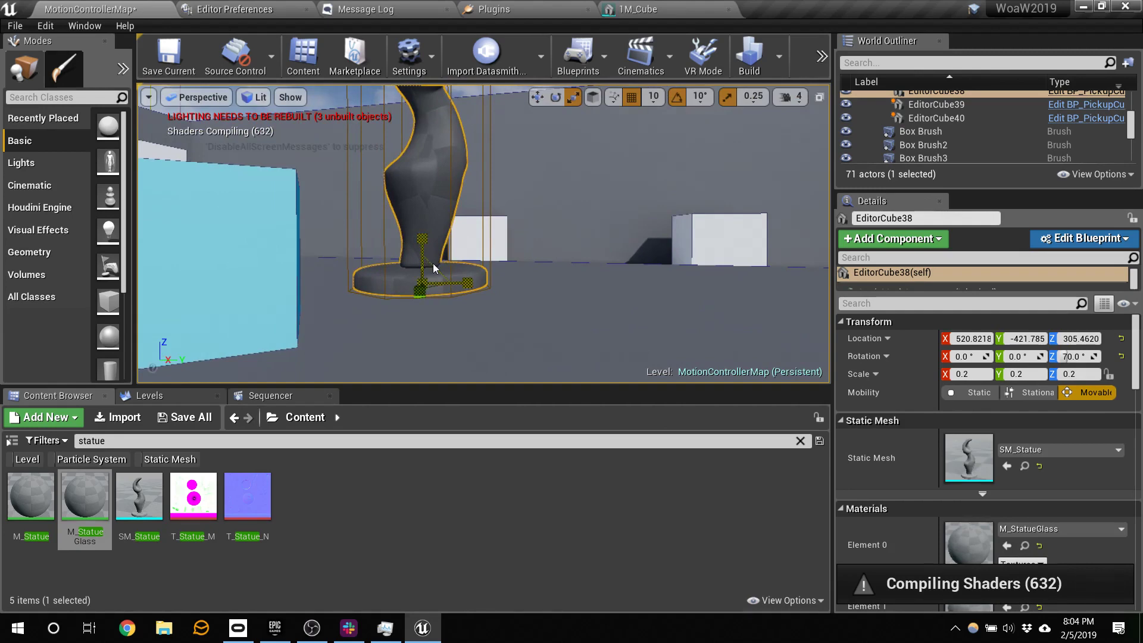
{"action": "left_click_drag", "start_coordinate": [433, 263], "coordinate": [500, 205]}
{"action": "right_click_drag", "start_coordinate": [452, 249], "coordinate": [571, 250]}
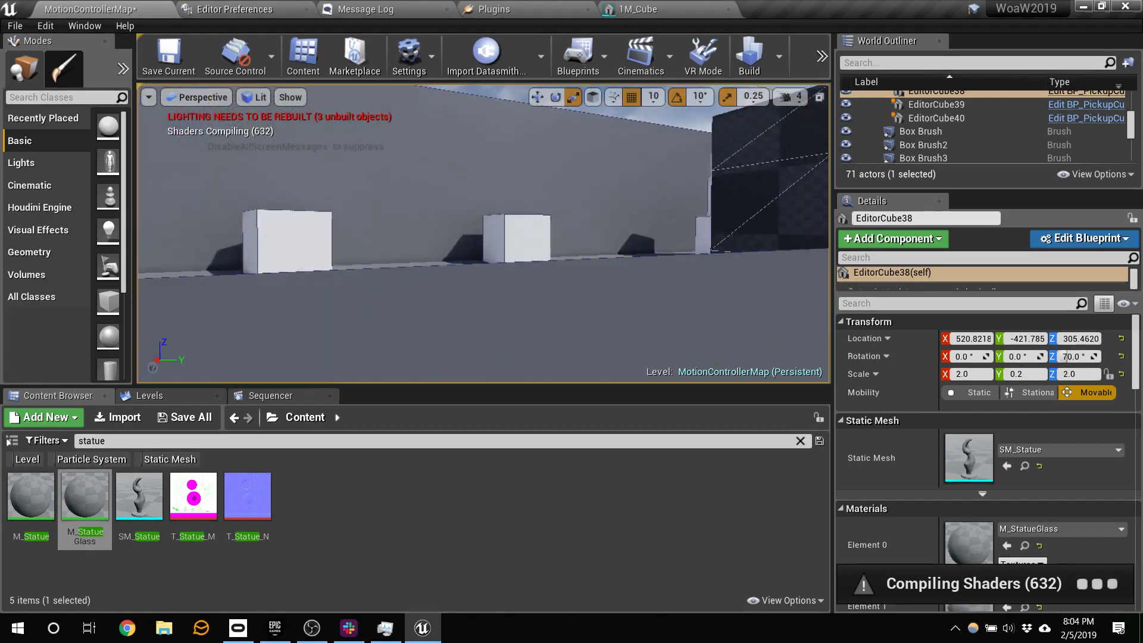
{"action": "right_click_drag", "start_coordinate": [484, 234], "coordinate": [536, 220]}
{"action": "key", "text": "w"}
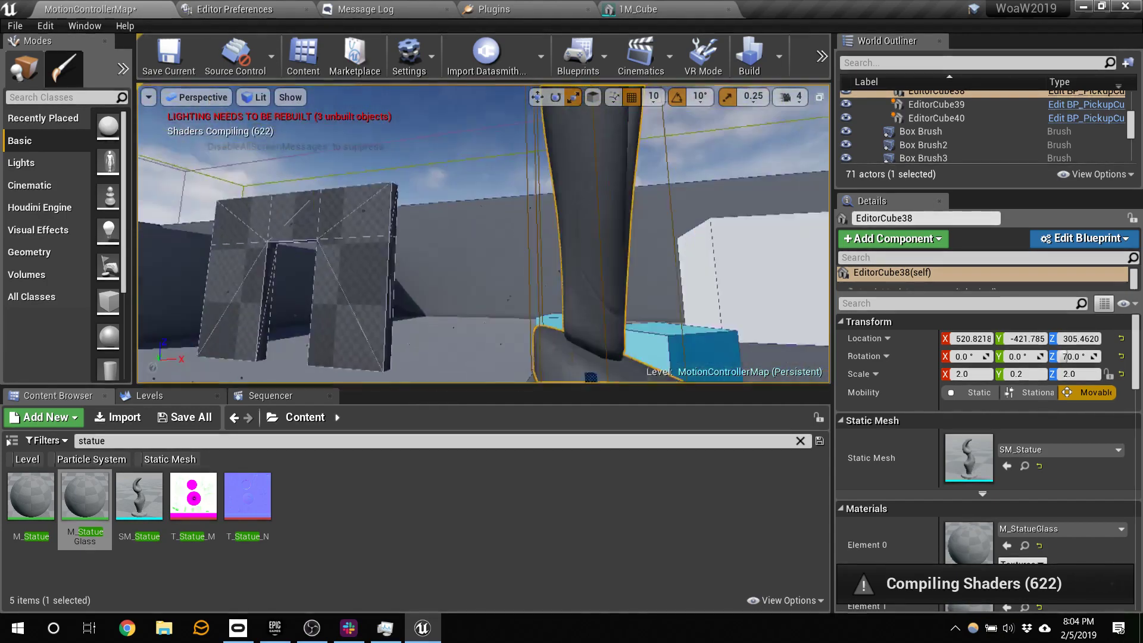
{"action": "right_click_drag", "start_coordinate": [428, 266], "coordinate": [619, 265]}
{"action": "key", "text": "a"}
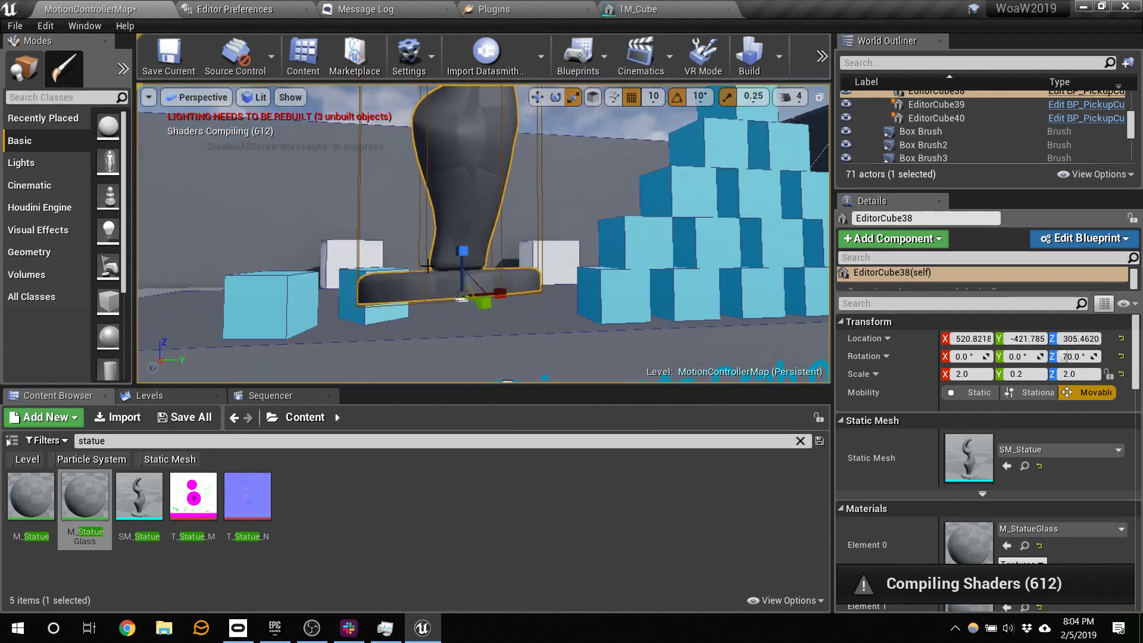
{"action": "key", "text": "ctrl+z"}
- Scale the statue uniformly to 0.75 on all three axes
{"action": "right_click_drag", "start_coordinate": [428, 265], "coordinate": [462, 244]}
{"action": "key", "text": "w"}
{"action": "key", "text": "s"}
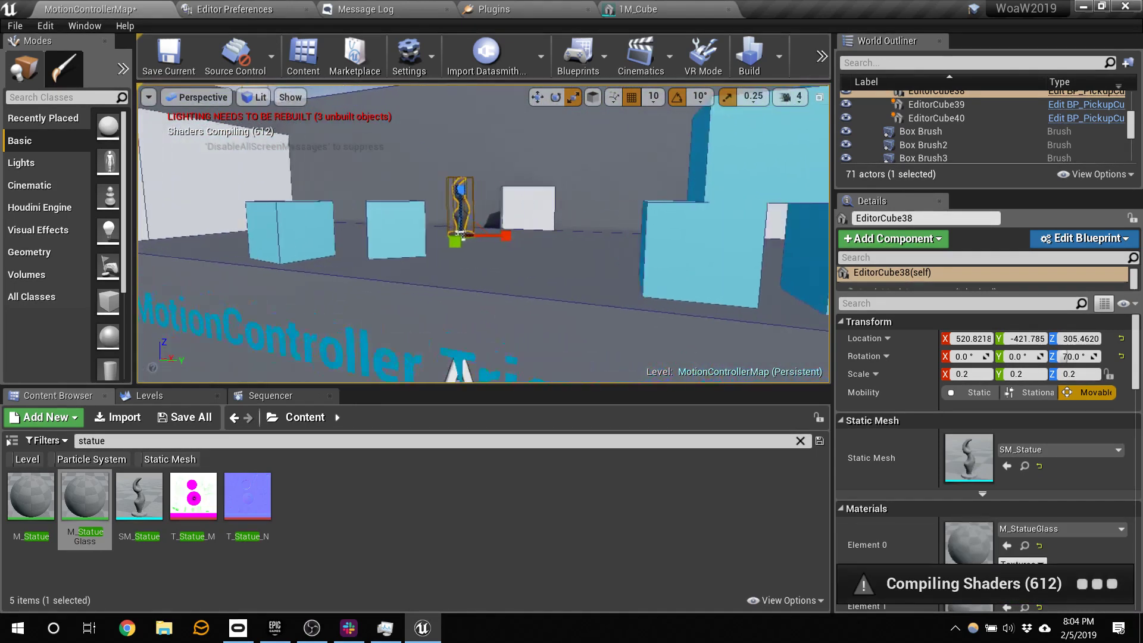
{"action": "right_click_drag", "start_coordinate": [545, 273], "coordinate": [546, 273]}
{"action": "key", "text": "w"}
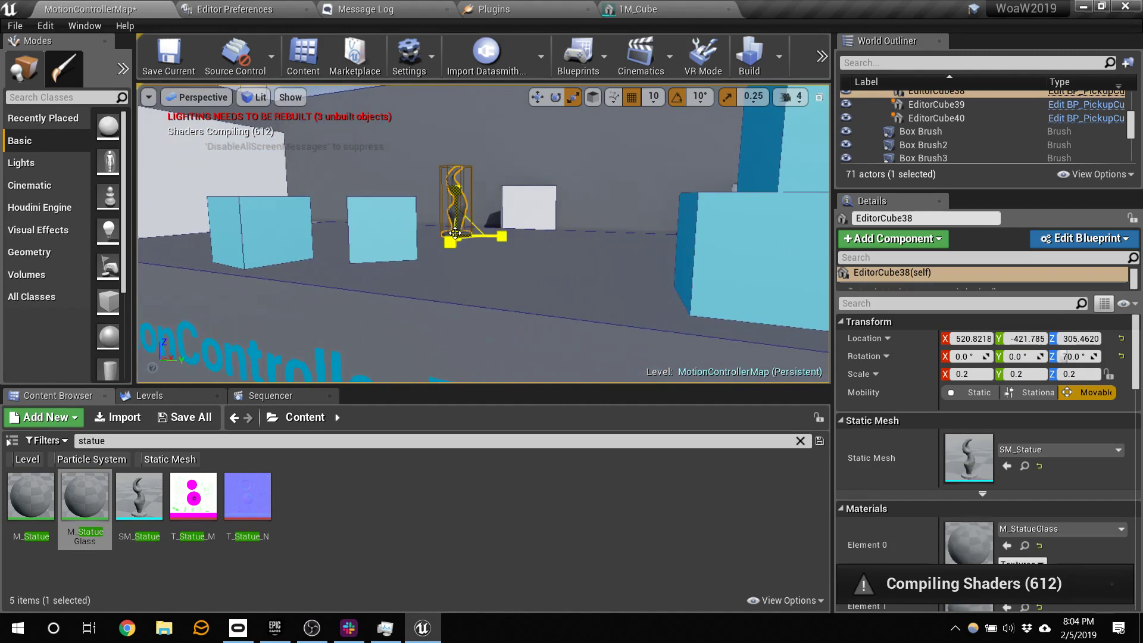
{"action": "left_click_drag", "start_coordinate": [455, 234], "coordinate": [477, 216]}
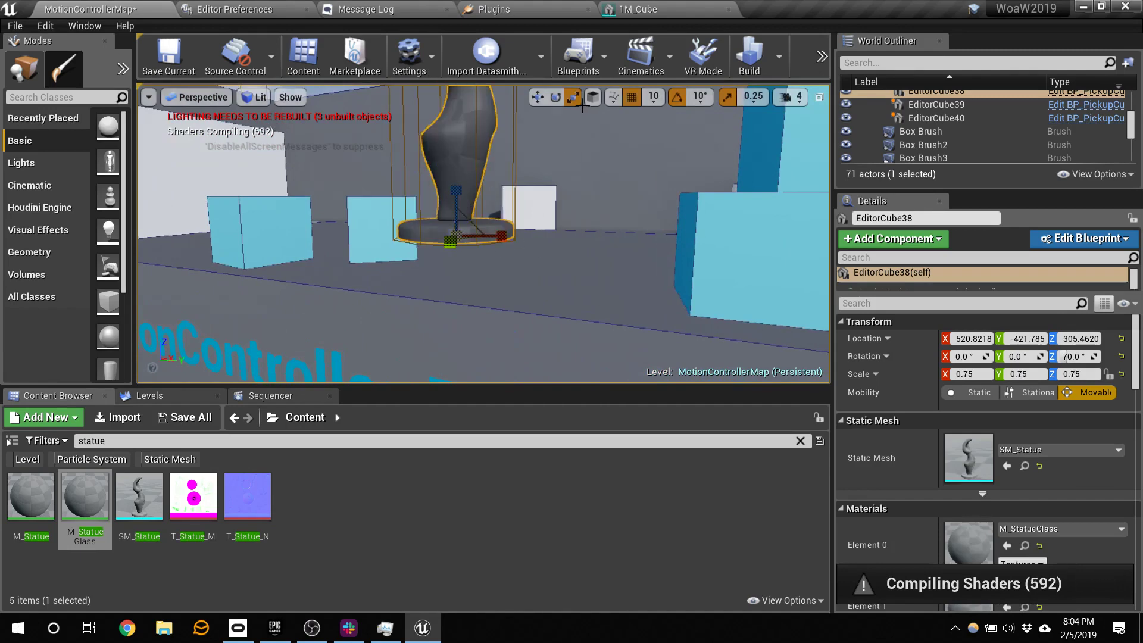
- Lower the statue along Z to 295.4620 with the Move tool so its base sits on the table
{"action": "left_click", "coordinate": [537, 97]}
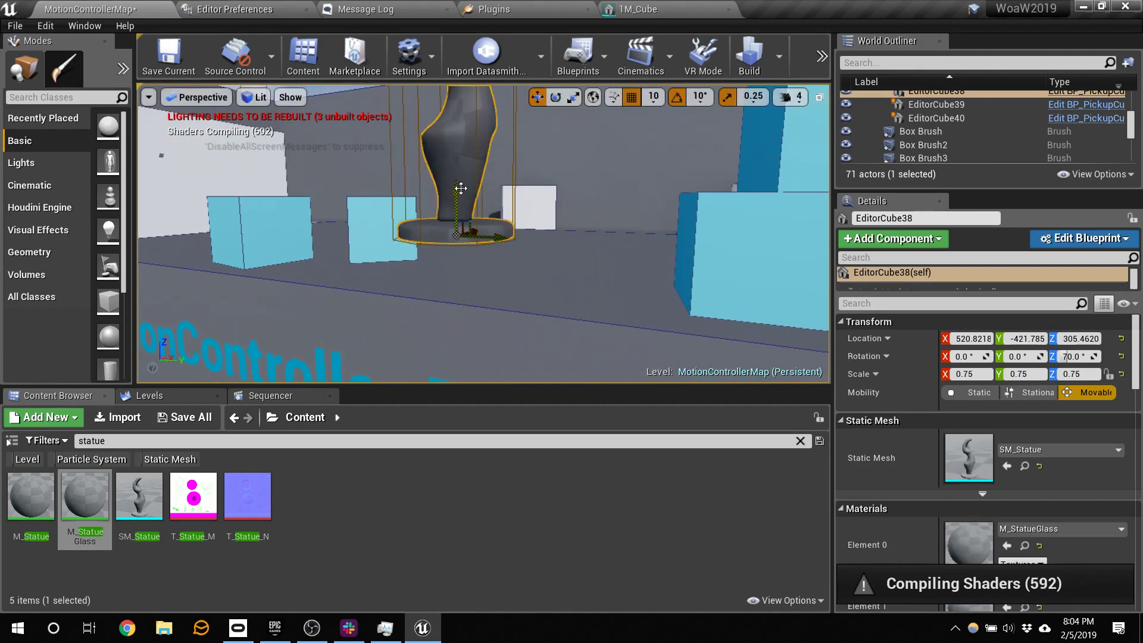
{"action": "left_click_drag", "start_coordinate": [461, 188], "coordinate": [458, 222]}
{"action": "right_click_drag", "start_coordinate": [549, 293], "coordinate": [572, 267]}
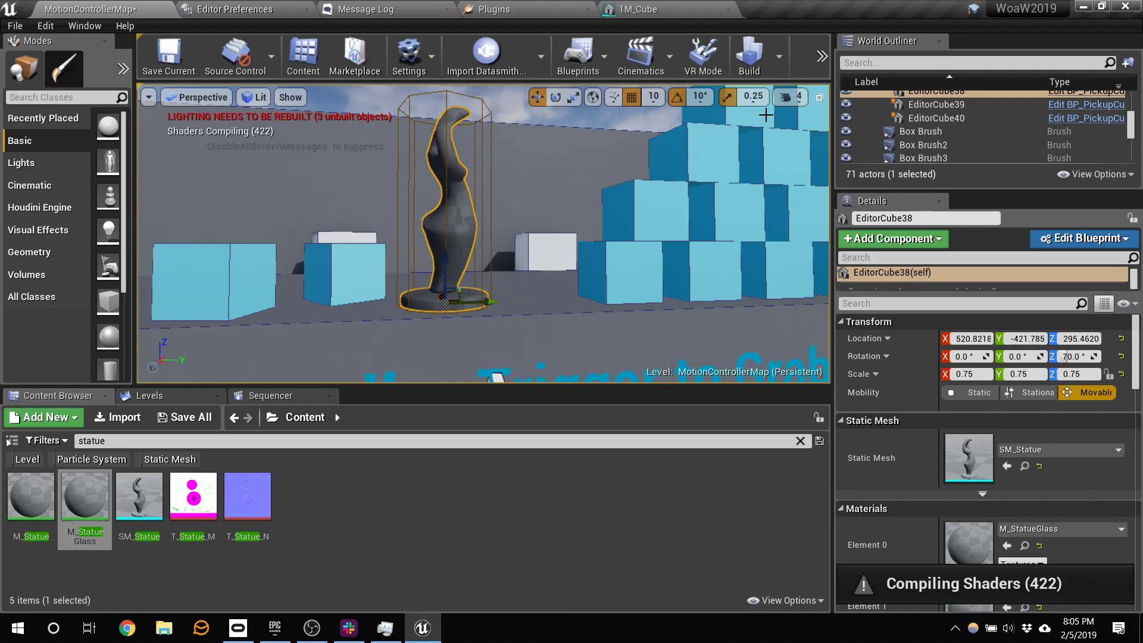
- Set the viewport camera speed to 8 and fly out of the room until the whole level is in view
{"action": "left_click", "coordinate": [797, 100]}
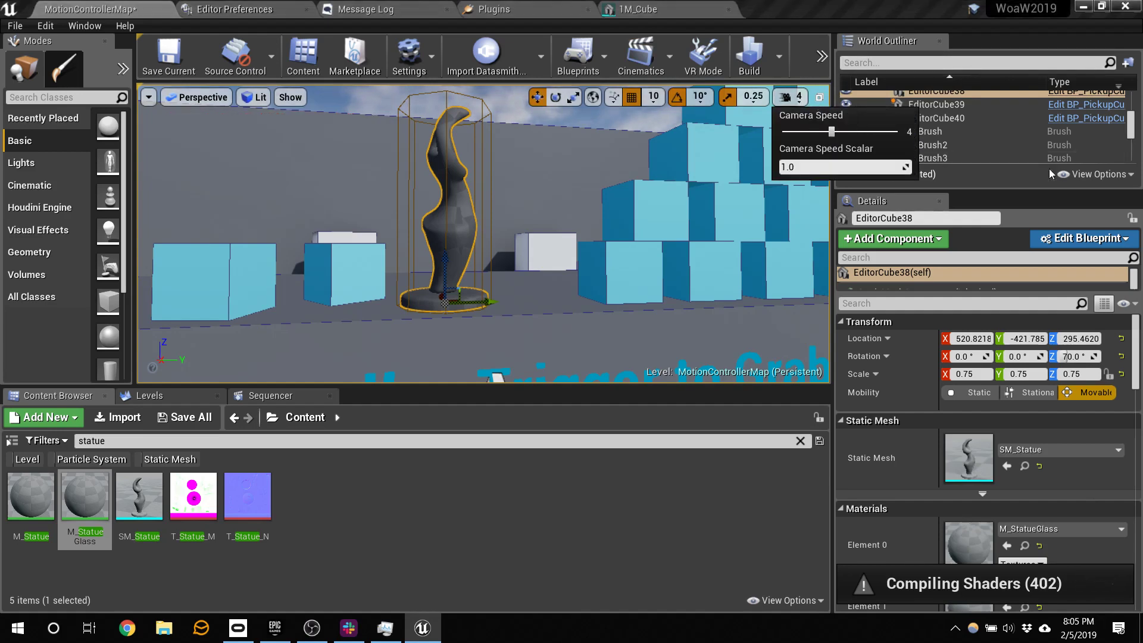
{"action": "left_click_drag", "start_coordinate": [832, 131], "coordinate": [895, 131]}
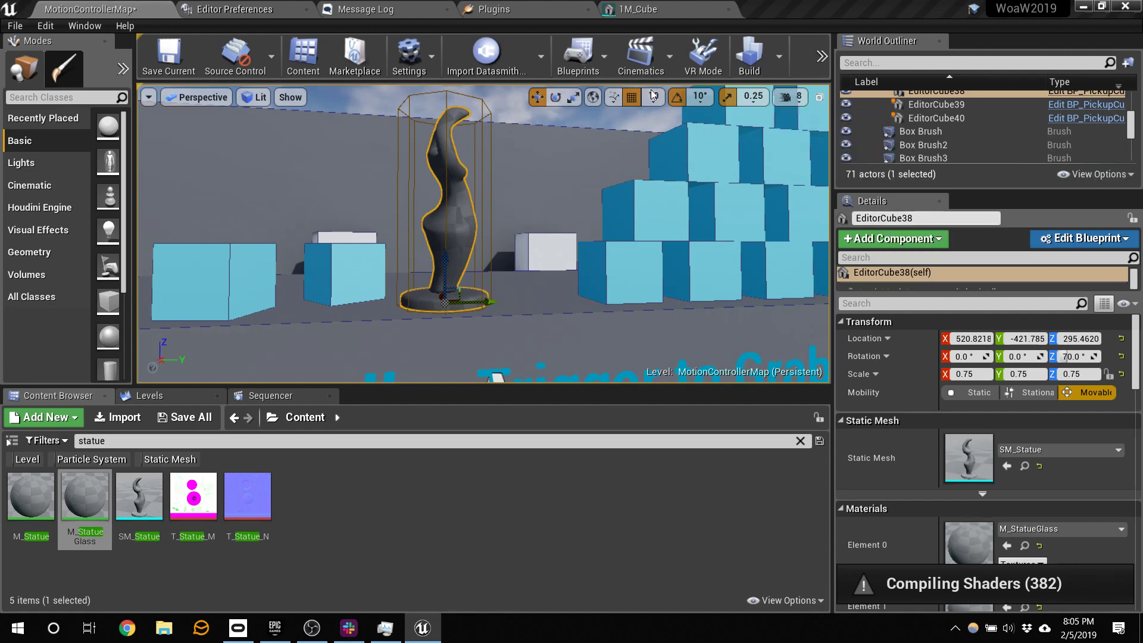
{"action": "right_click_drag", "start_coordinate": [526, 294], "coordinate": [283, 318]}
{"action": "key", "text": "s"}
{"action": "key", "text": "w"}
{"action": "key", "text": "w"}
{"action": "key", "text": "s"}
{"action": "key", "text": "w"}
{"action": "key", "text": "s"}
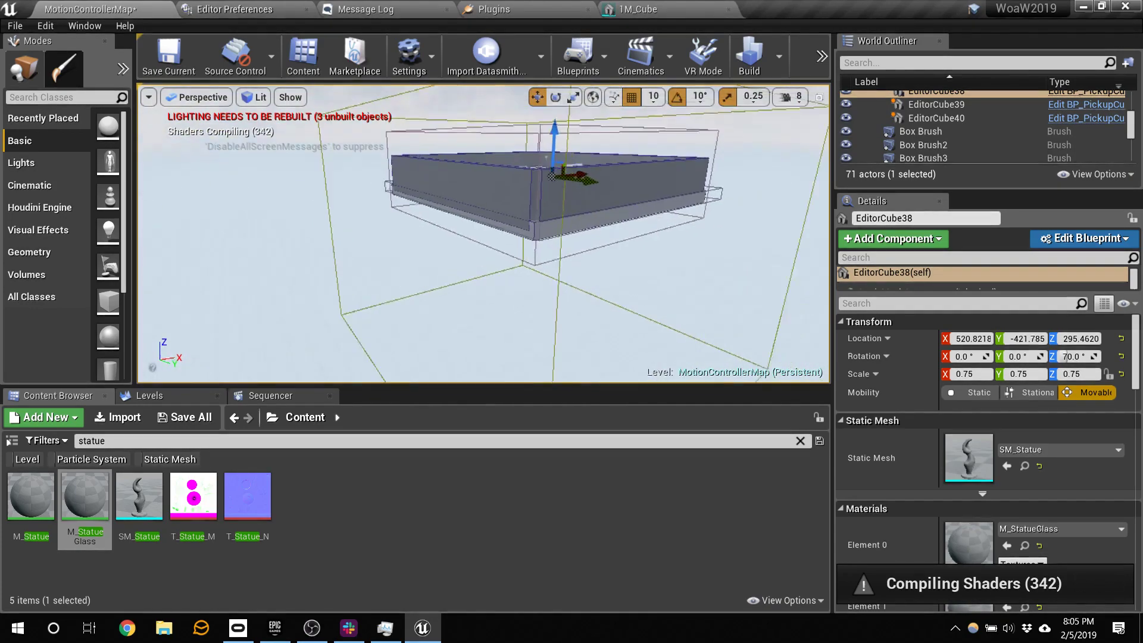
{"action": "key", "text": "e"}
{"action": "mouse_move", "coordinate": [641, 207]}
{"action": "right_mouse_down"}
{"action": "mouse_move", "coordinate": [641, 174]}
{"action": "mouse_move", "coordinate": [640, 188]}
{"action": "right_mouse_up"}
{"action": "key", "text": "s"}
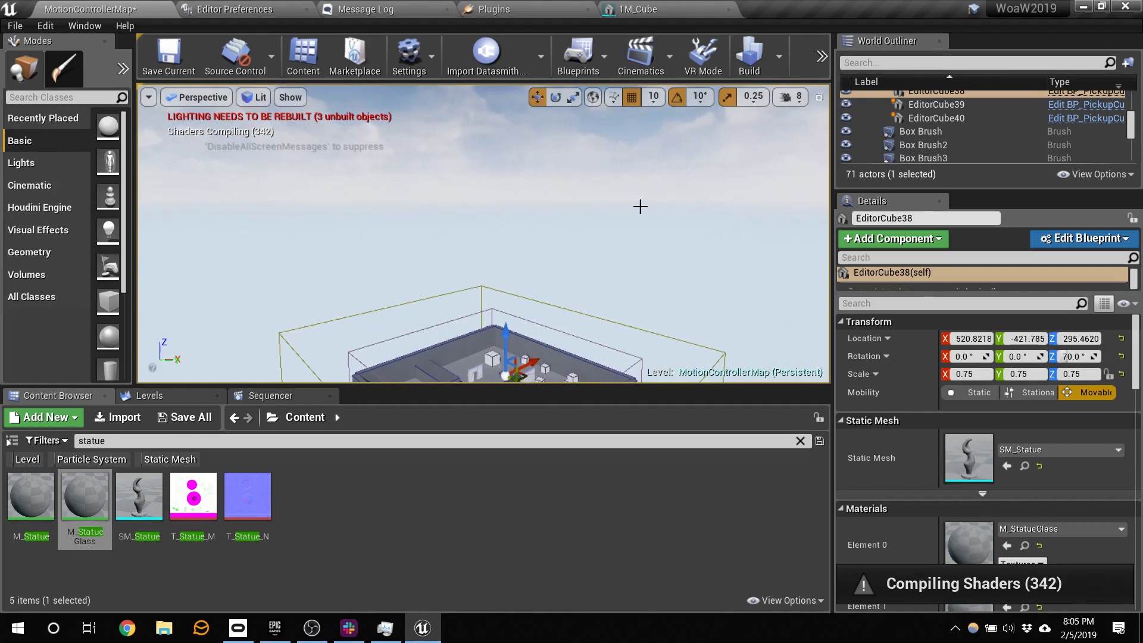
- Set the viewport camera speed to 1 and fly back into the room toward the table of pickup cubes
{"action": "left_click", "coordinate": [786, 98]}
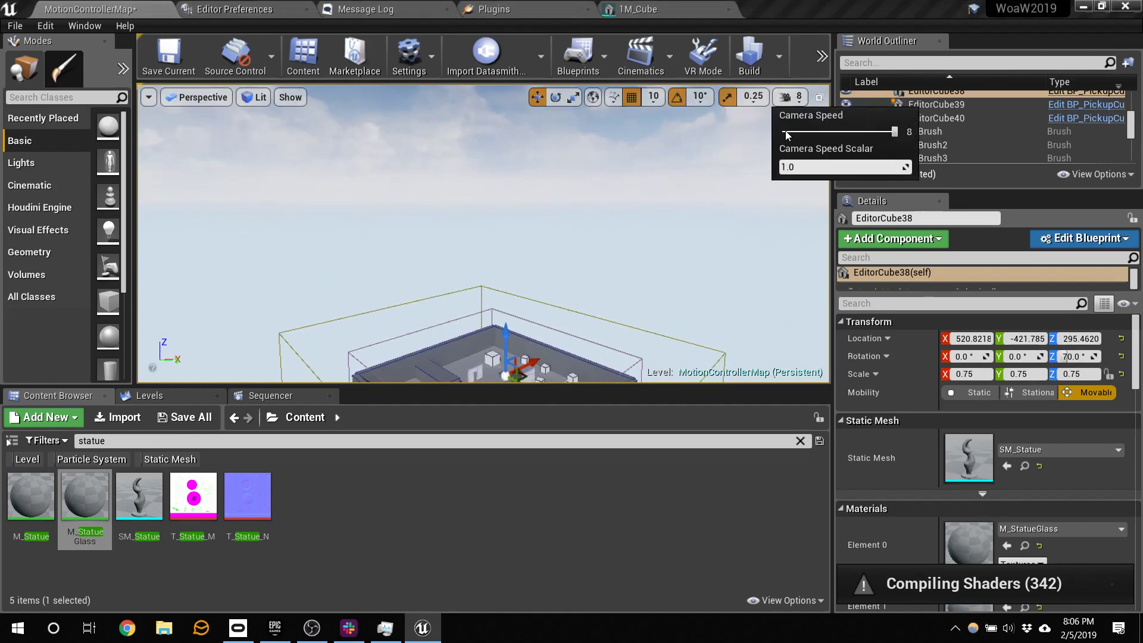
{"action": "left_click", "coordinate": [785, 131]}
{"action": "right_click_drag", "start_coordinate": [673, 196], "coordinate": [642, 246]}
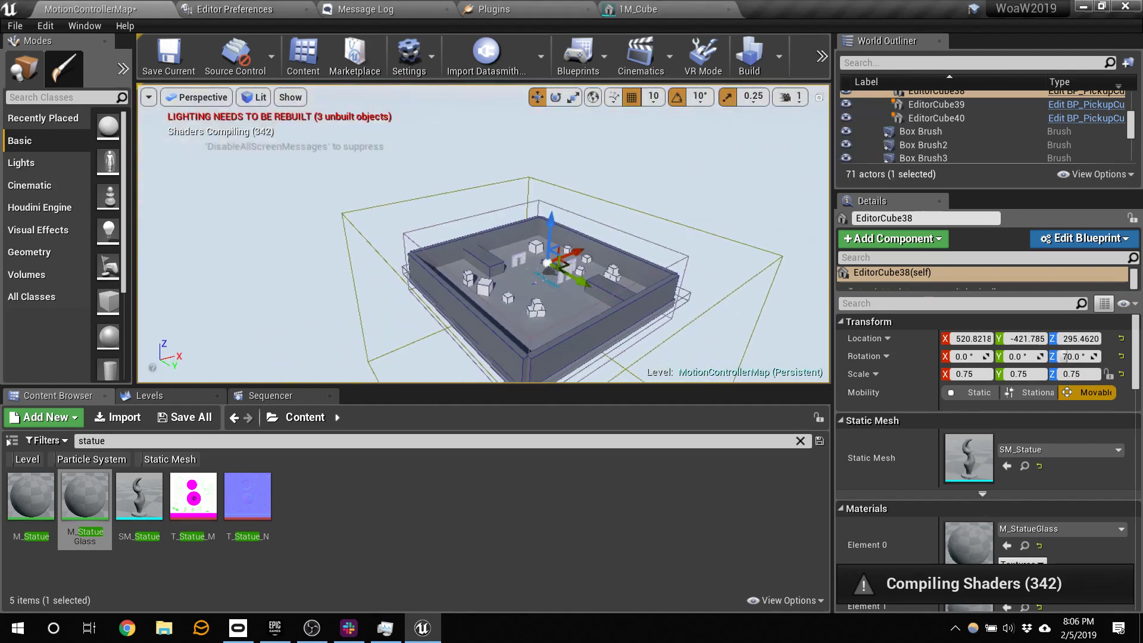
{"action": "key", "text": "w"}
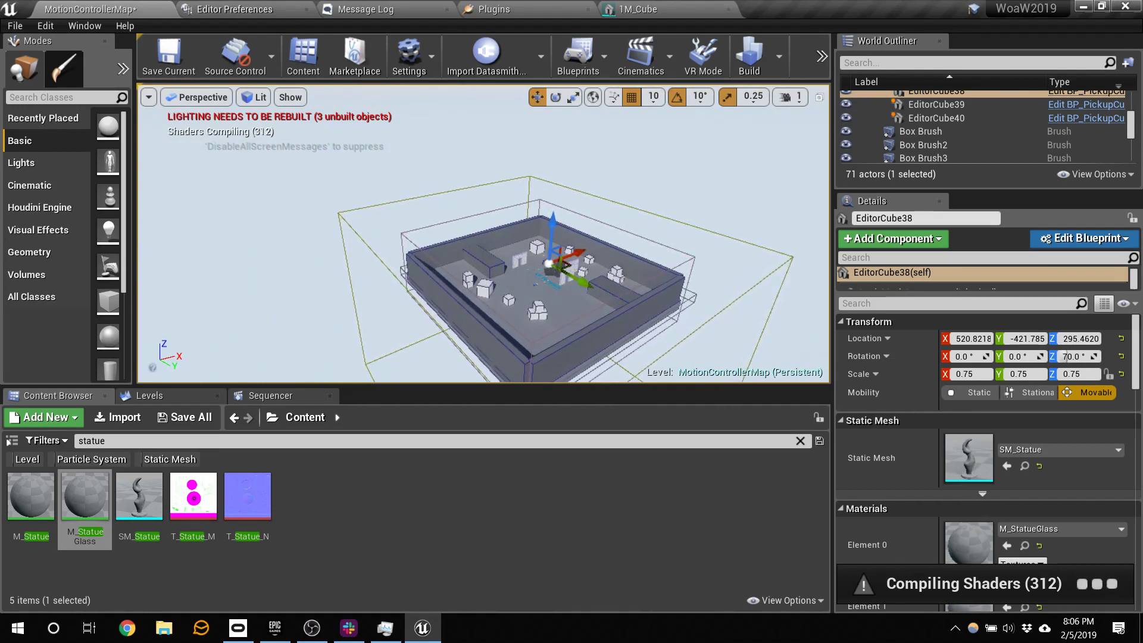
{"action": "key", "text": "w"}
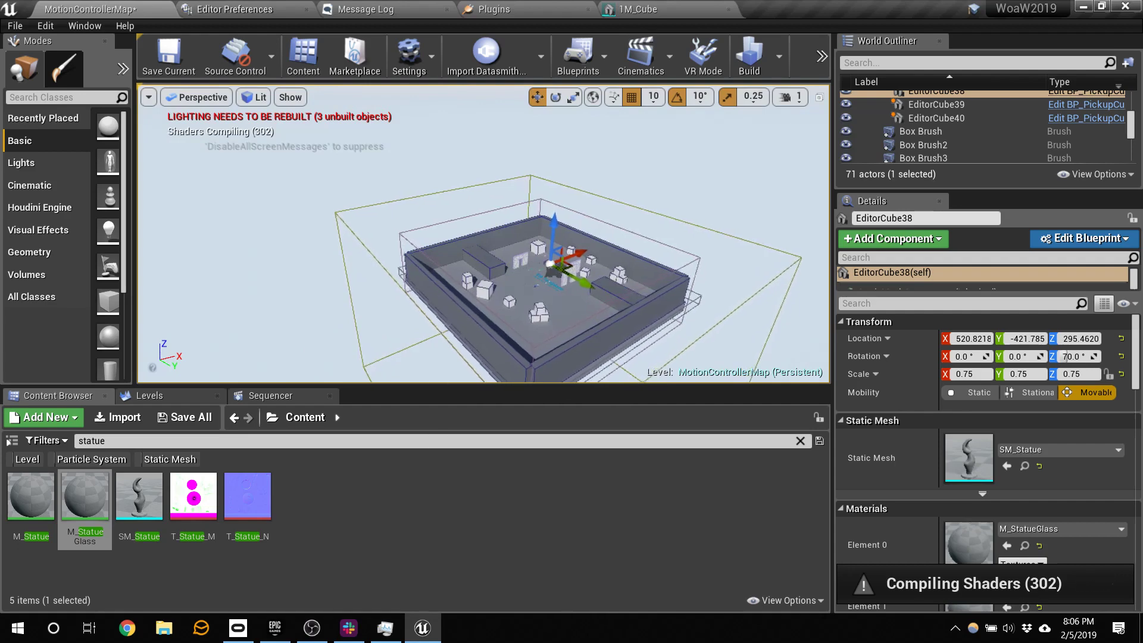
{"action": "right_click_drag", "start_coordinate": [643, 246], "coordinate": [684, 278]}
{"action": "key", "text": "w"}
{"action": "key", "text": "w"}
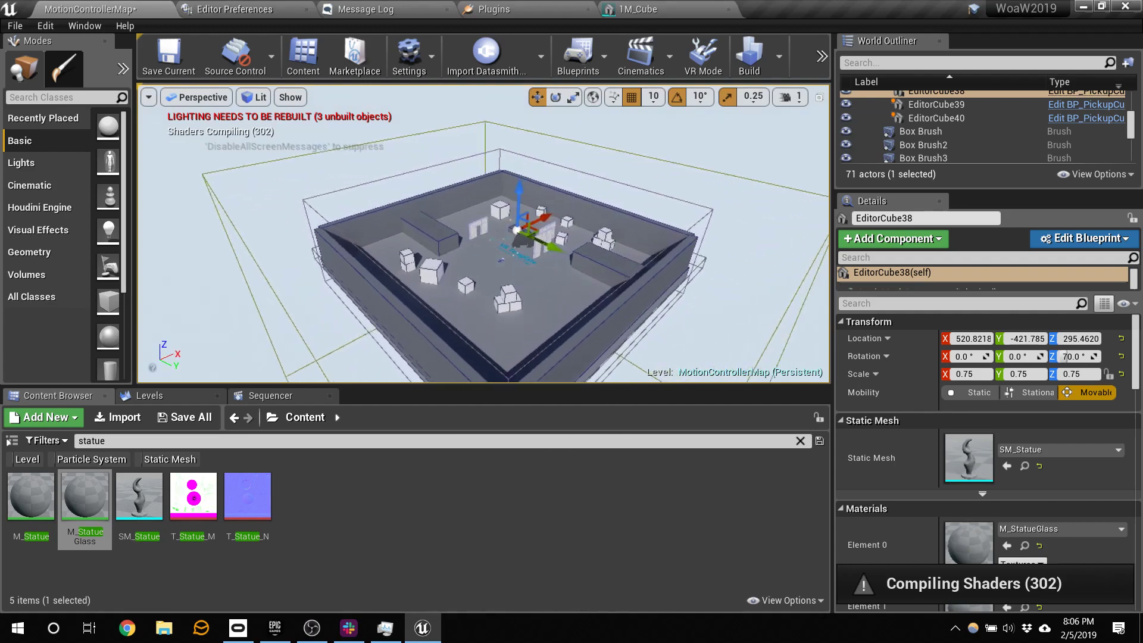
{"action": "key", "text": "w"}
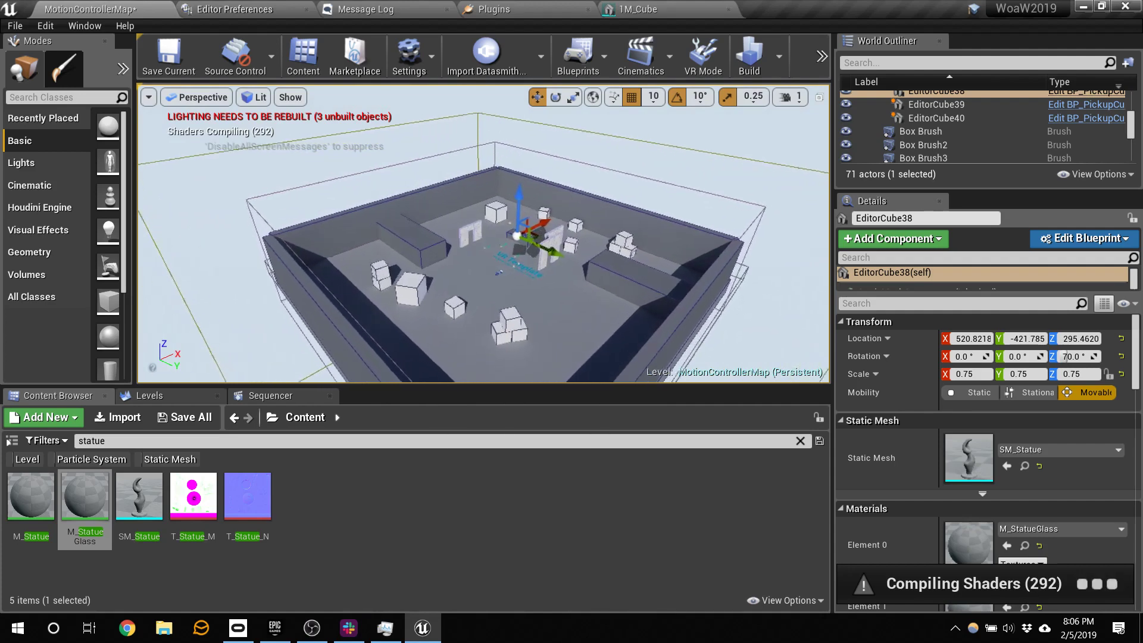
{"action": "key", "text": "w"}
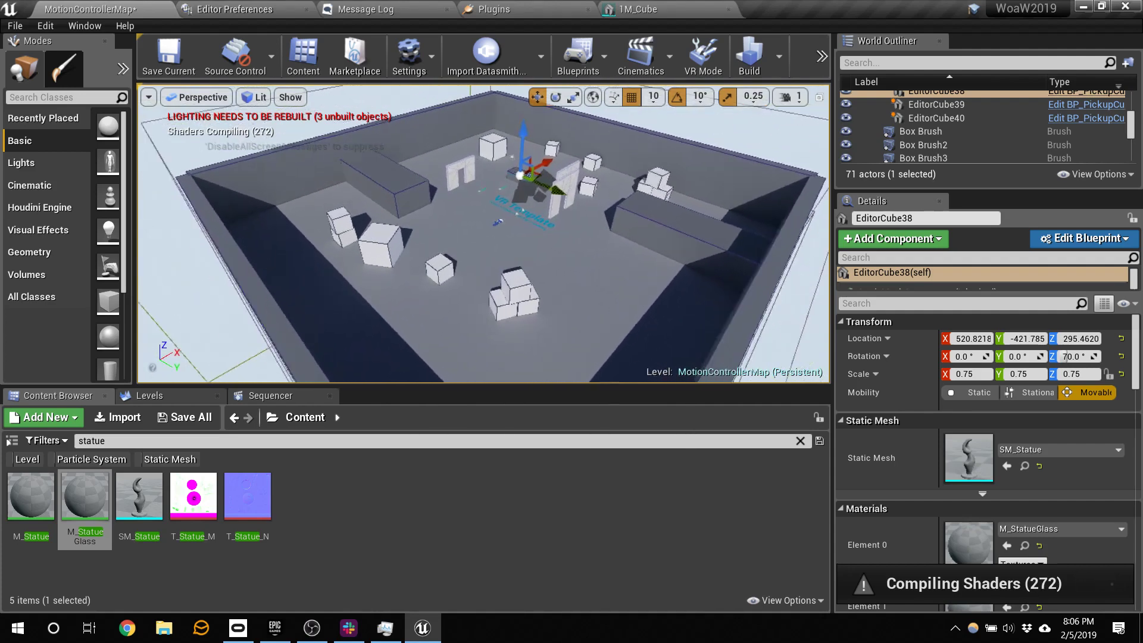
{"action": "key", "text": "w"}
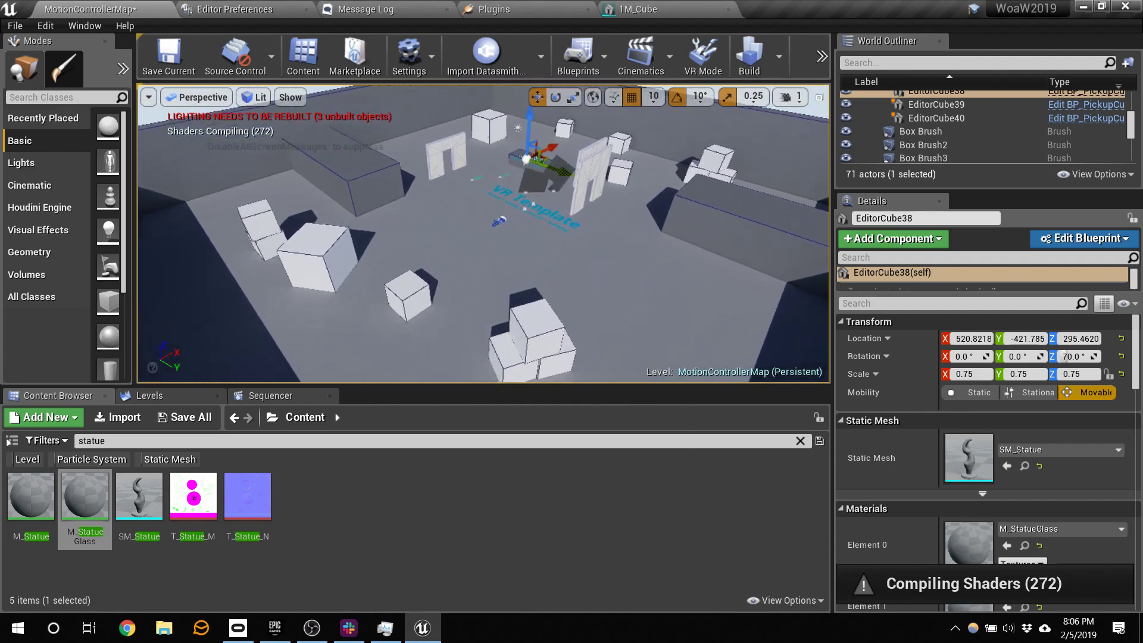
{"action": "key", "text": "w"}
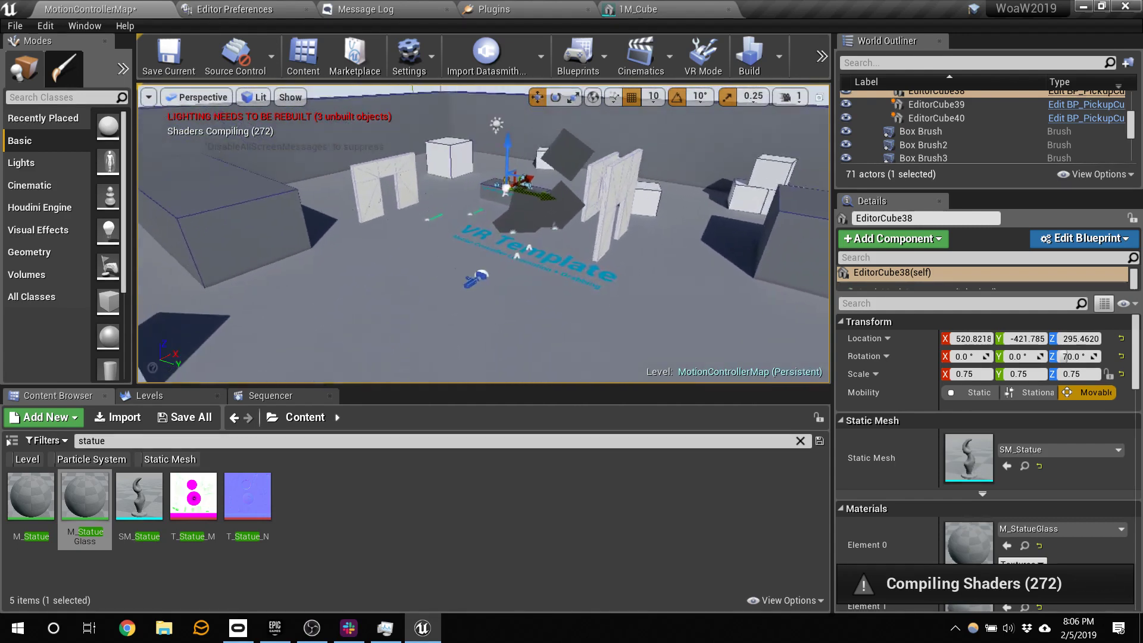
{"action": "key", "text": "w"}
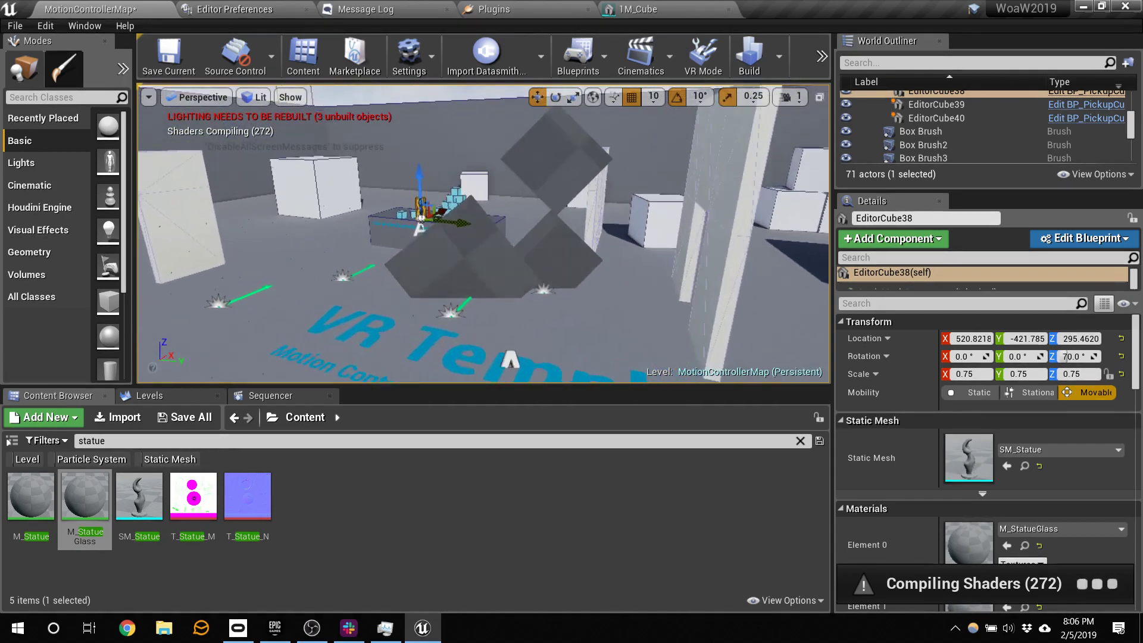
- Focus the viewport on the selected statue and examine it up close among the blue cubes
{"action": "key", "text": "a"}
{"action": "right_click_drag", "start_coordinate": [482, 261], "coordinate": [566, 324]}
{"action": "key", "text": "f"}
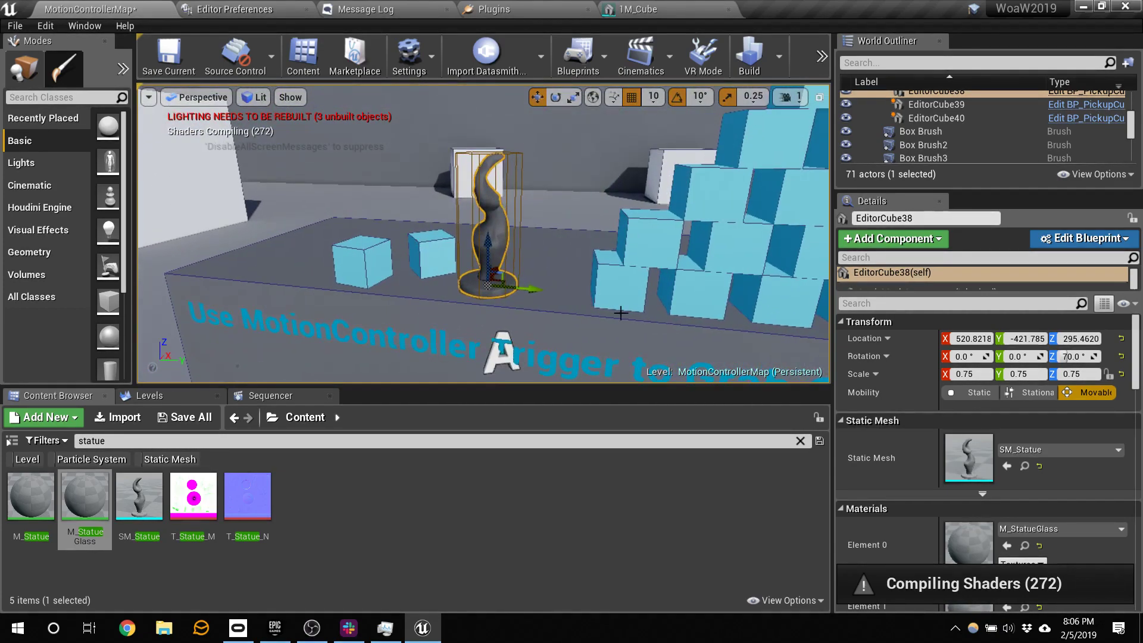
{"action": "key", "text": "a"}
{"action": "key", "text": "w"}
{"action": "right_click_drag", "start_coordinate": [510, 270], "coordinate": [567, 269]}
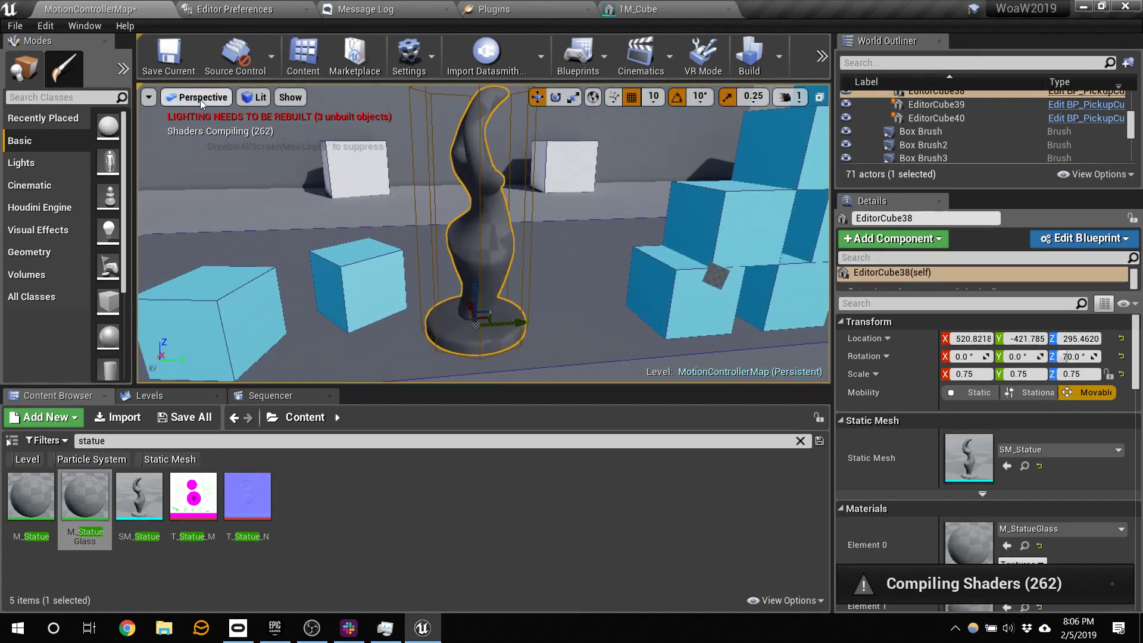
- Open the SM_Statue mesh for editing, show its simple collision, and inspect it around the statue
{"action": "double_click", "coordinate": [952, 475]}
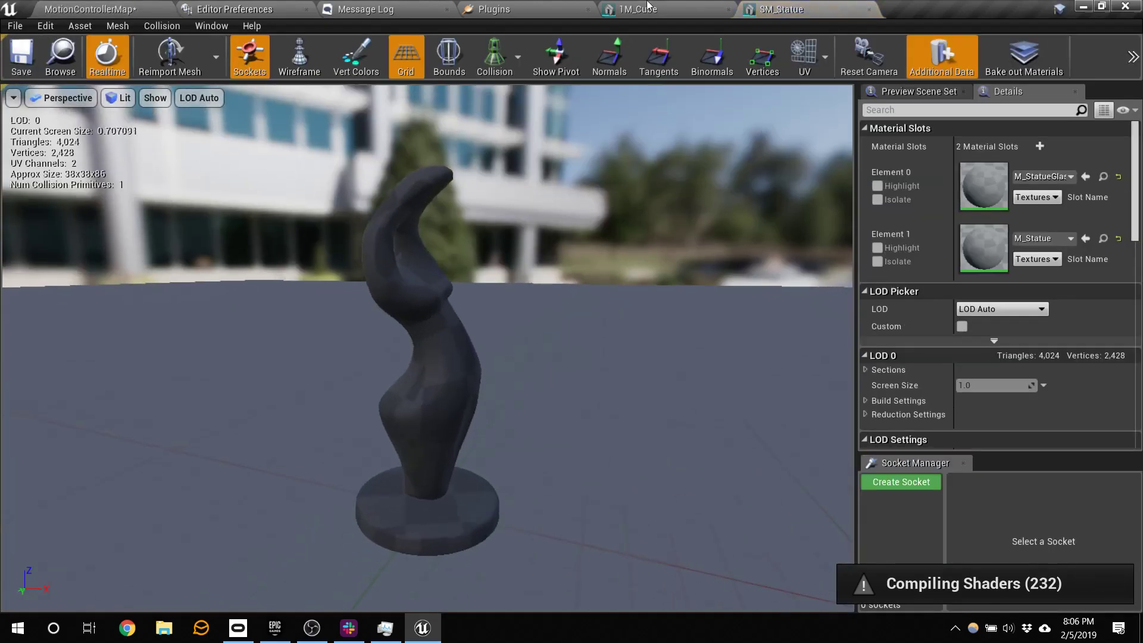
{"action": "left_click", "coordinate": [517, 57]}
{"action": "left_click", "coordinate": [538, 101]}
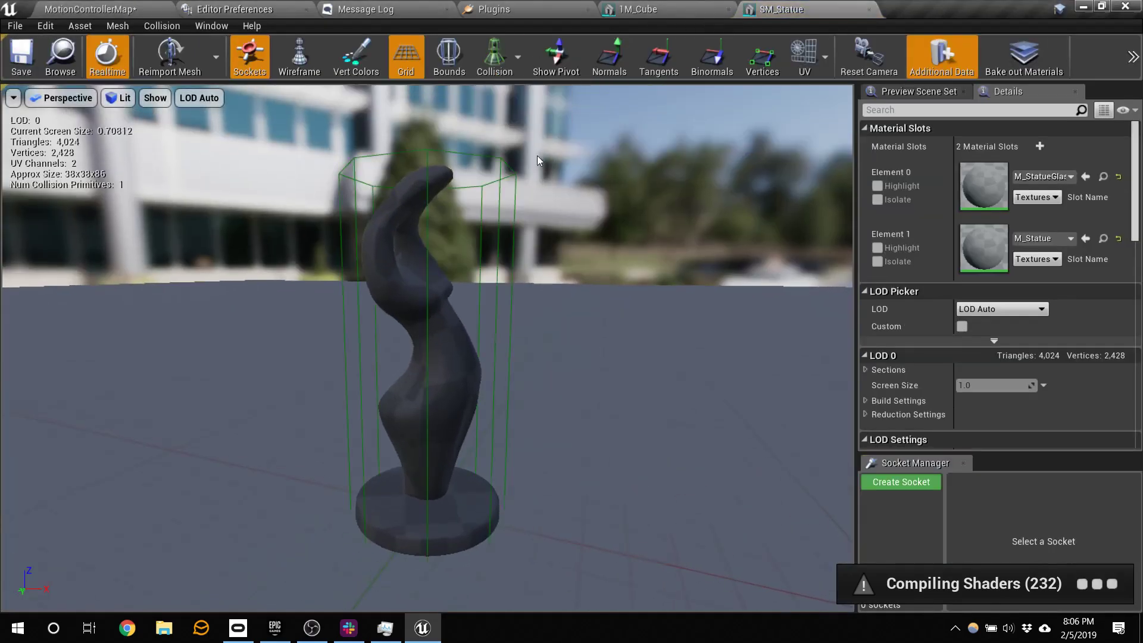
{"action": "left_click_drag", "start_coordinate": [537, 160], "coordinate": [413, 186]}
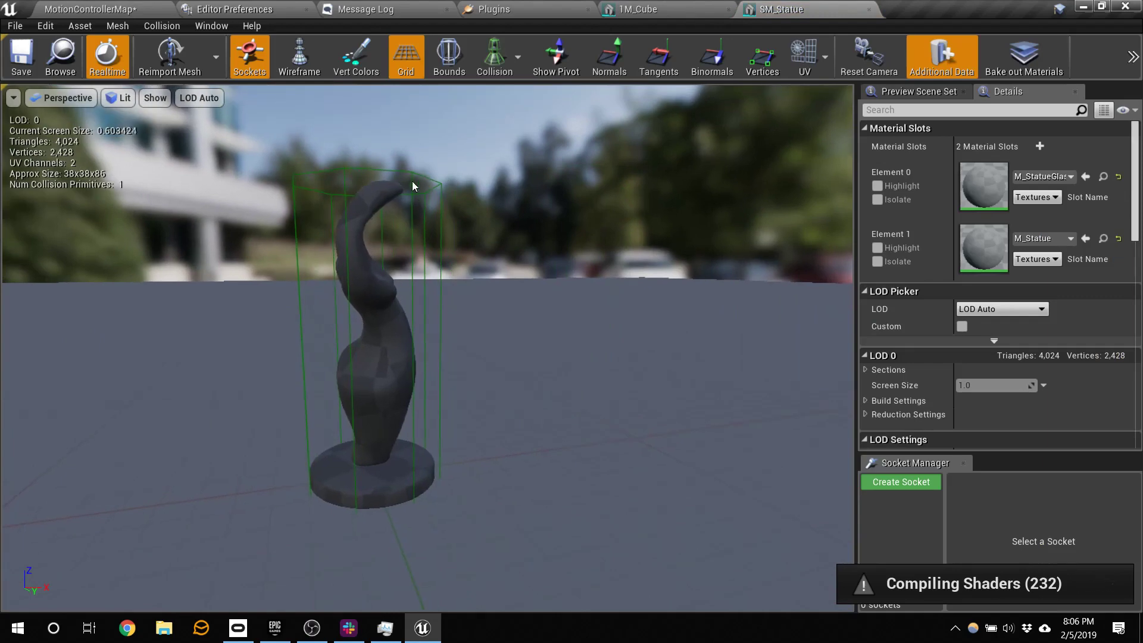
{"action": "left_click_drag", "start_coordinate": [462, 262], "coordinate": [497, 269]}
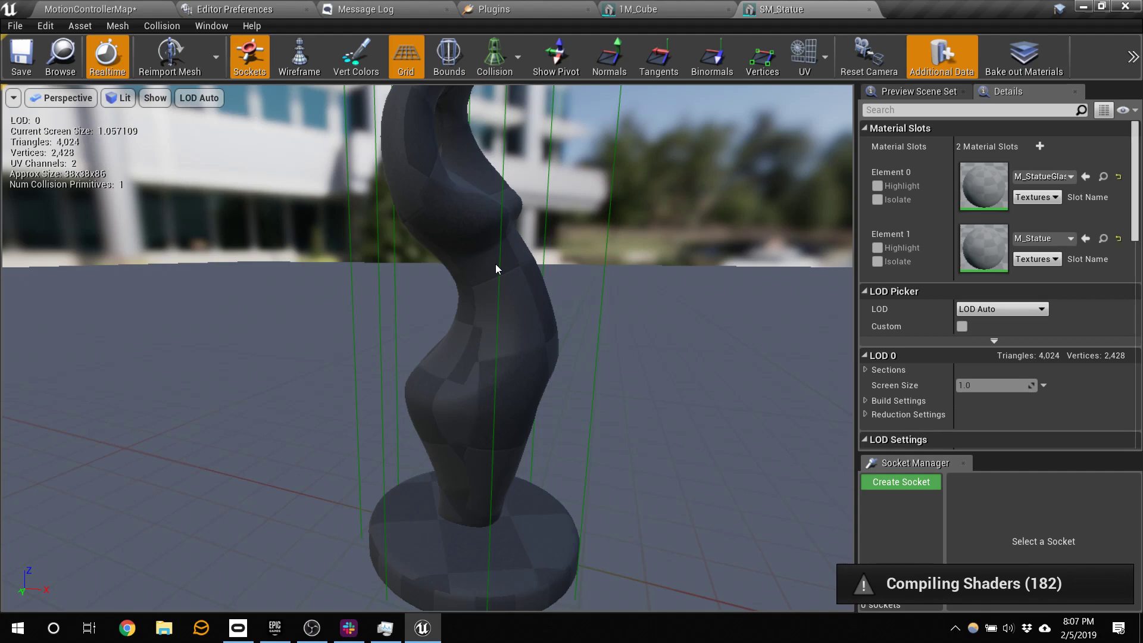
- Select the collision hull of SM_Statue and examine how it surrounds the mesh from different angles
{"action": "left_click", "coordinate": [506, 169]}
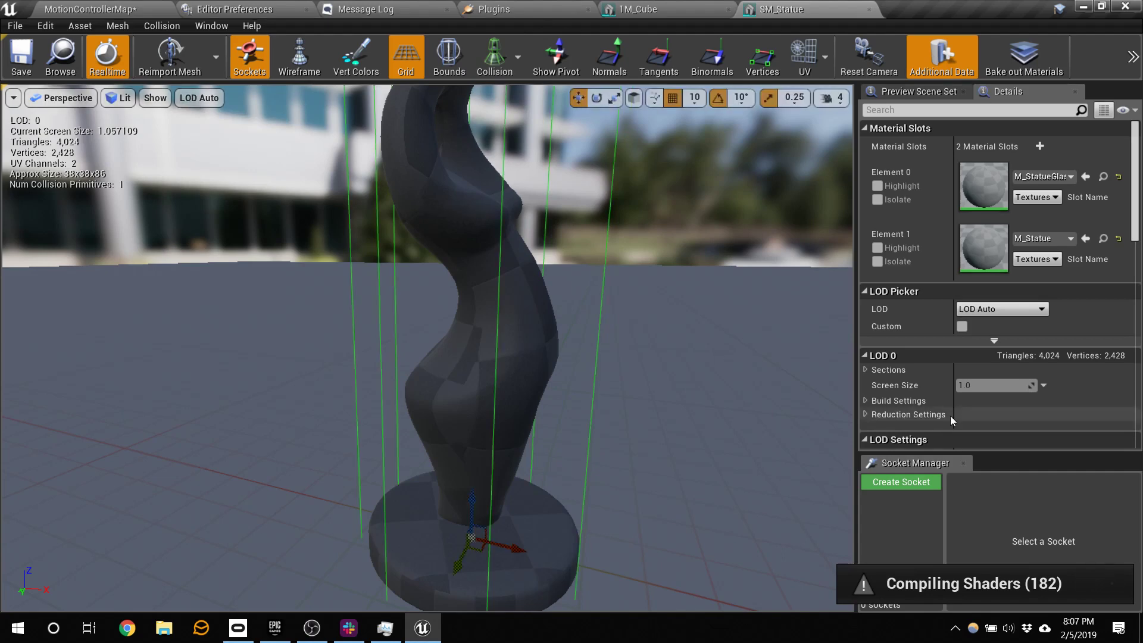
{"action": "scroll", "coordinate": [972, 408], "scroll_direction": "down", "scroll_amount": 1}
{"action": "right_click_drag", "start_coordinate": [595, 357], "coordinate": [506, 354]}
{"action": "left_click_drag", "start_coordinate": [506, 354], "coordinate": [516, 359], "text": "alt"}
{"action": "right_click_drag", "start_coordinate": [517, 359], "coordinate": [536, 366], "text": "alt"}
{"action": "left_click_drag", "start_coordinate": [535, 366], "coordinate": [547, 373], "text": "alt"}
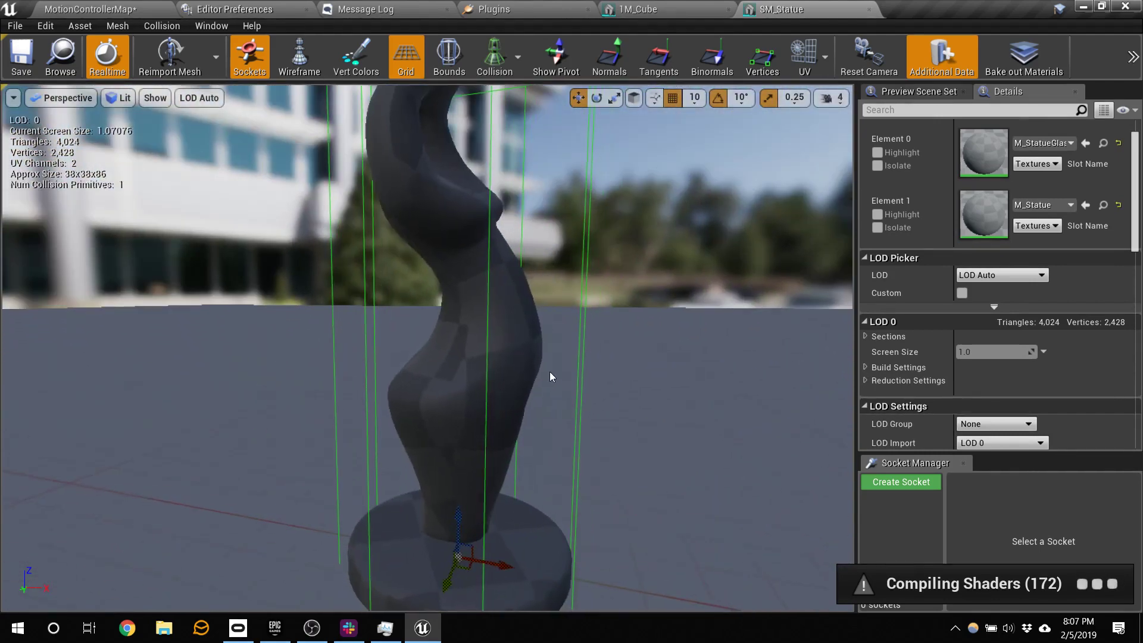
- Replace SM_Statue's existing collision with auto convex collision using hull count 4, 16 max hull verts and 100000 hull precision
{"action": "left_click", "coordinate": [155, 25]}
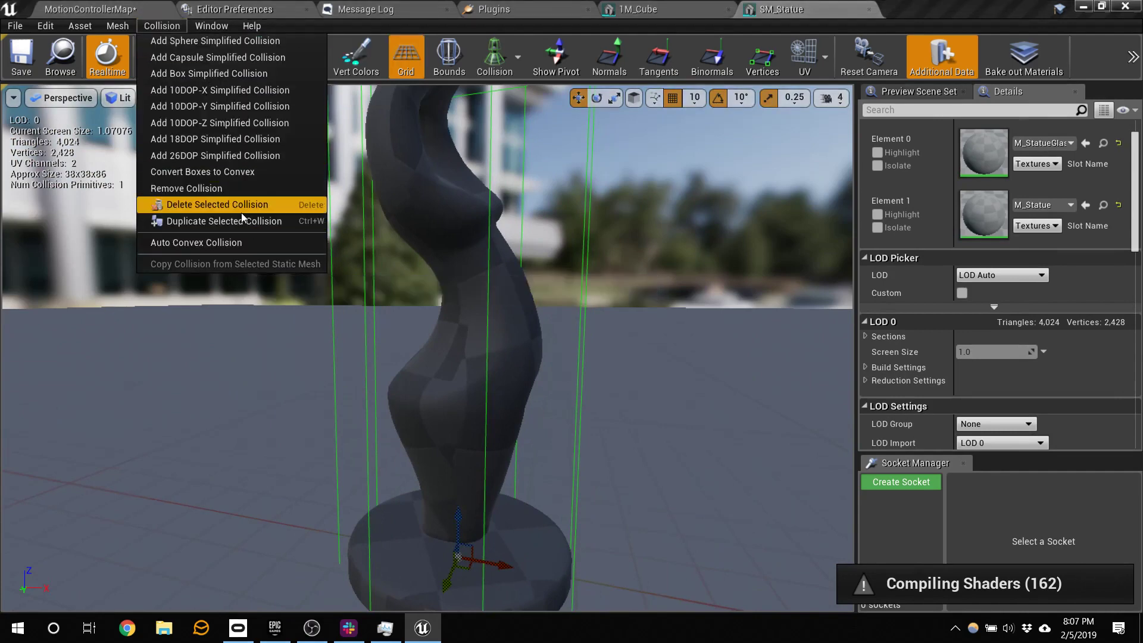
{"action": "left_click", "coordinate": [242, 189]}
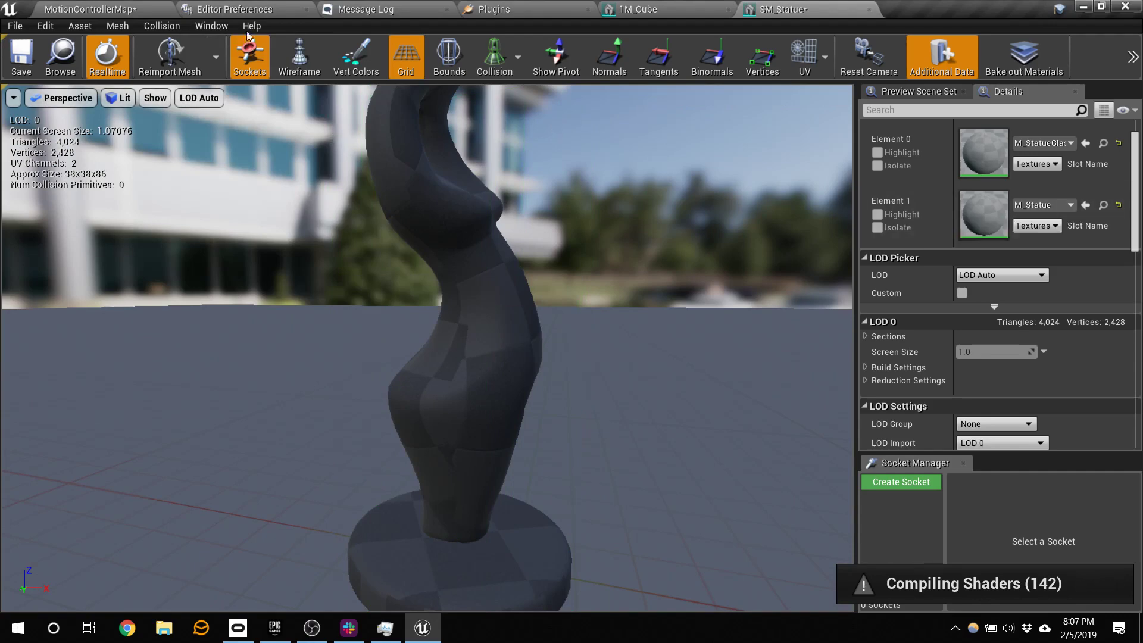
{"action": "left_click", "coordinate": [161, 25]}
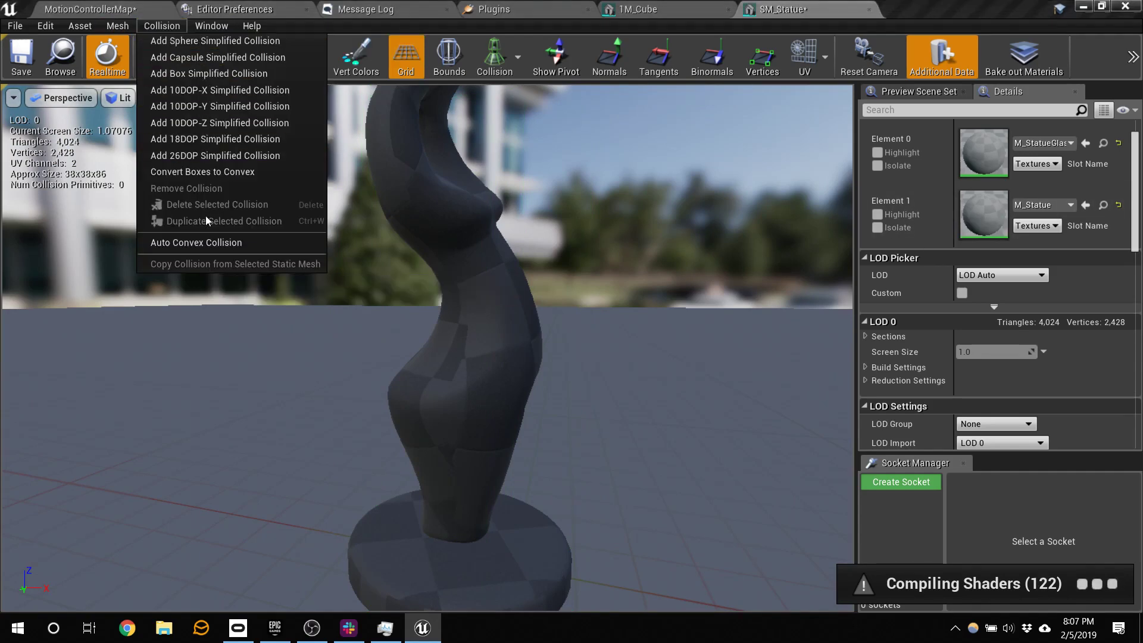
{"action": "left_click", "coordinate": [202, 242]}
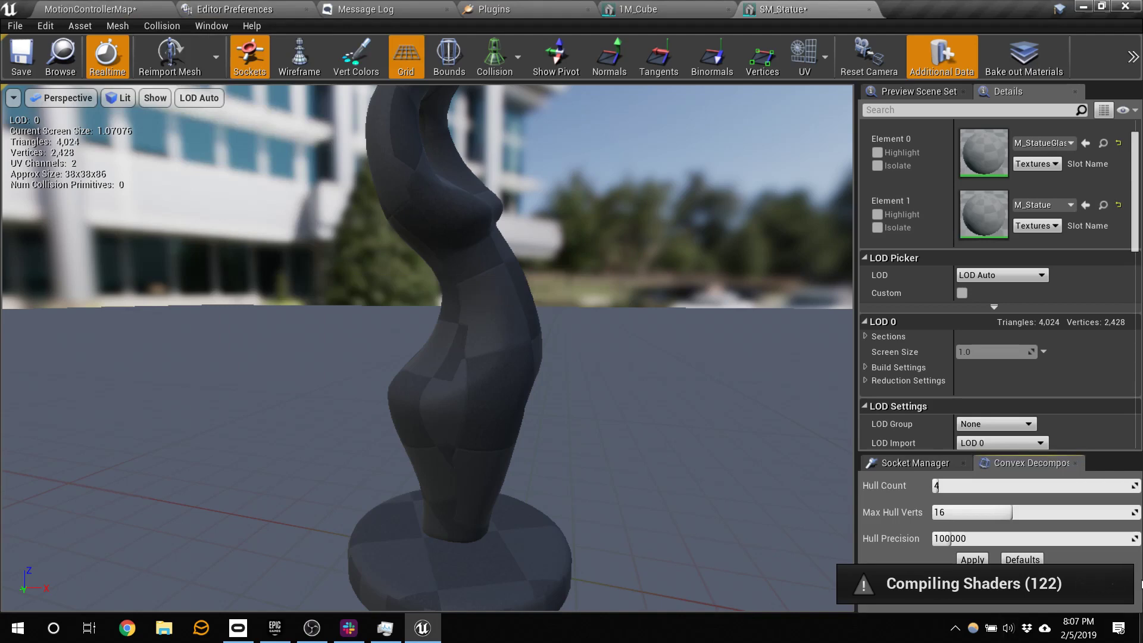
{"action": "left_click", "coordinate": [982, 561]}
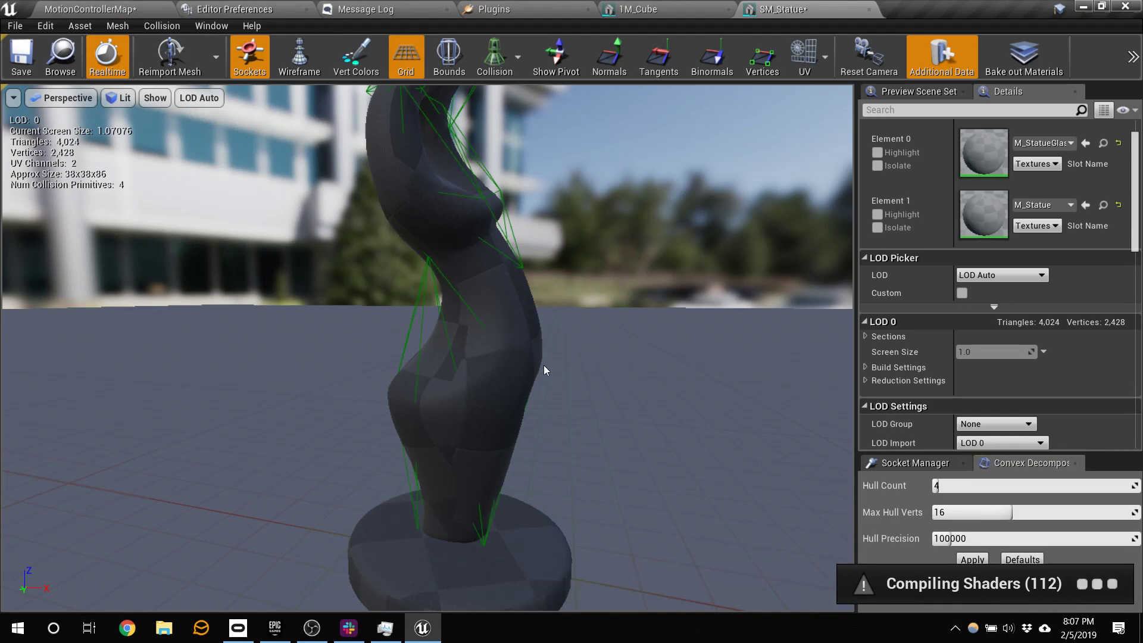
{"action": "mouse_move", "coordinate": [601, 404]}
{"action": "right_mouse_down"}
{"action": "mouse_move", "coordinate": [602, 375]}
{"action": "mouse_move", "coordinate": [600, 395]}
{"action": "right_mouse_up"}
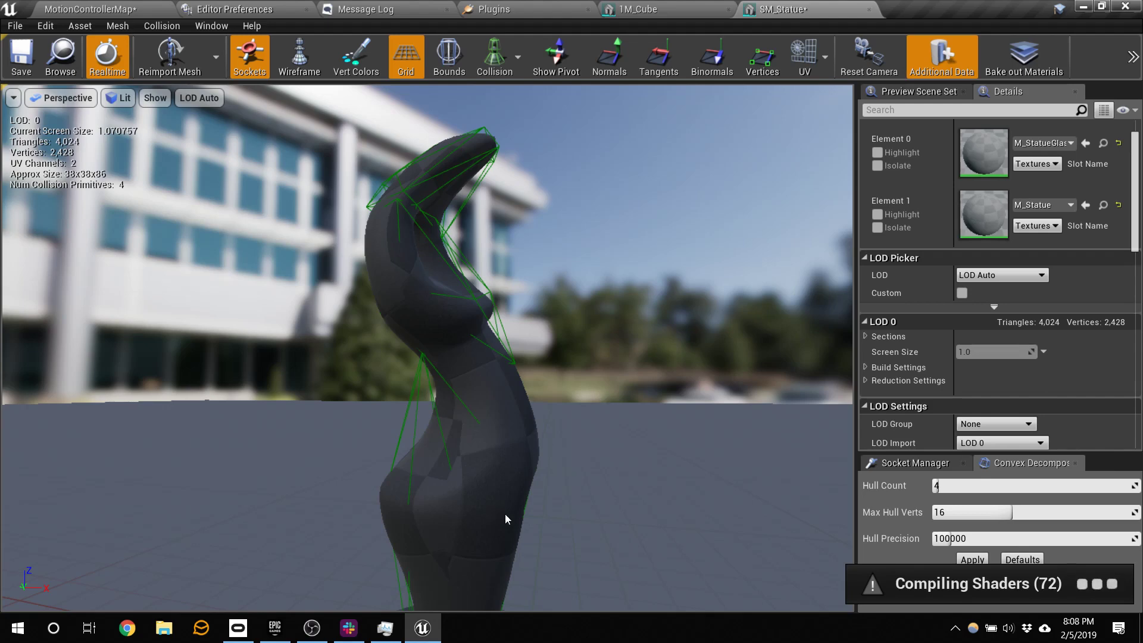
{"action": "right_click_drag", "start_coordinate": [698, 206], "coordinate": [684, 381]}
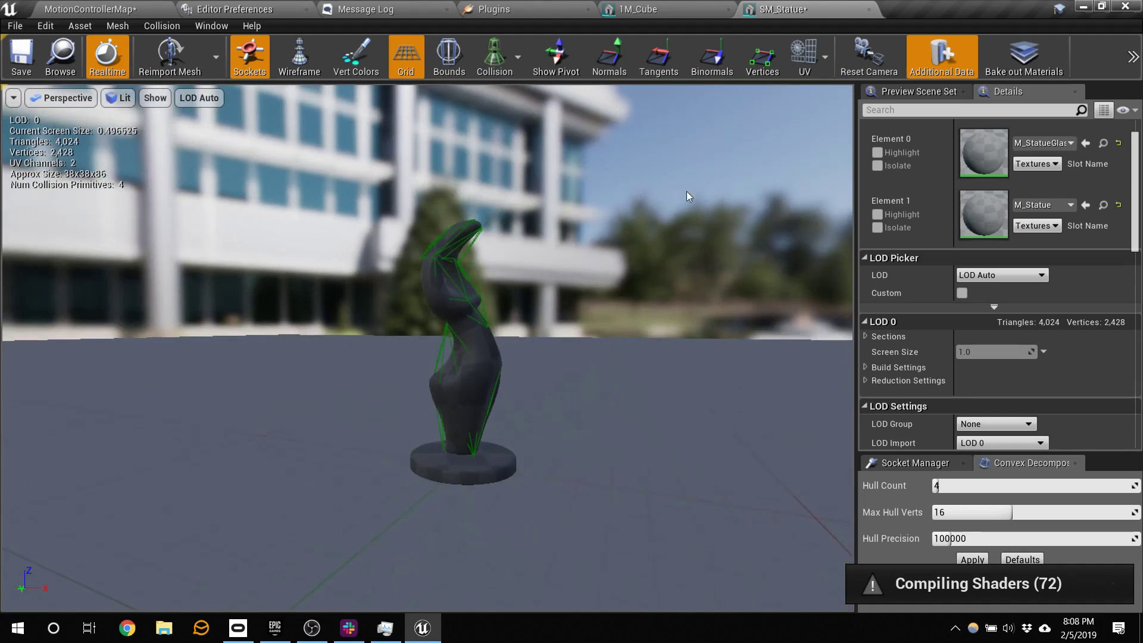
- Return to the MotionControllerMap level, run it in the game preview window, and end the preview
{"action": "left_click", "coordinate": [89, 9]}
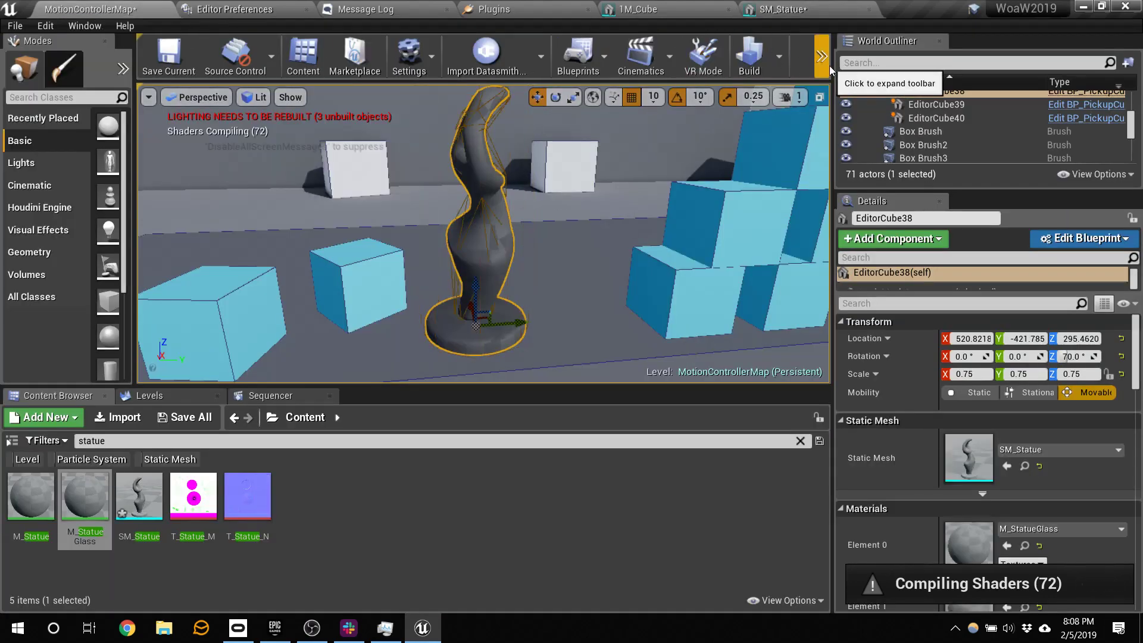
{"action": "left_click_drag", "start_coordinate": [832, 65], "coordinate": [980, 70]}
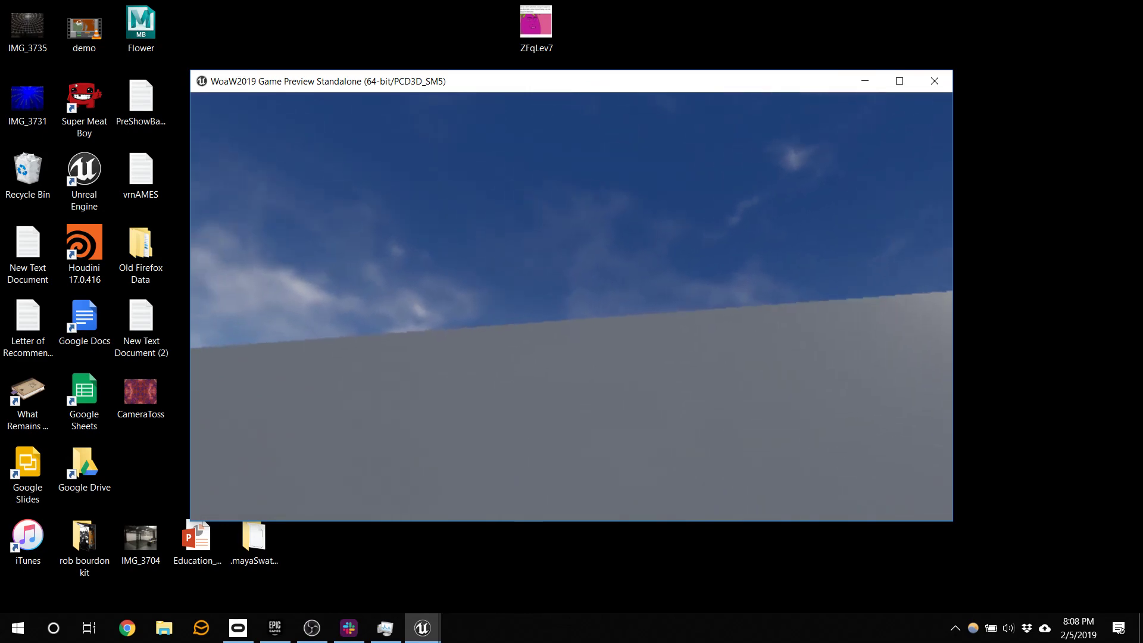
{"action": "key", "text": "Escape"}
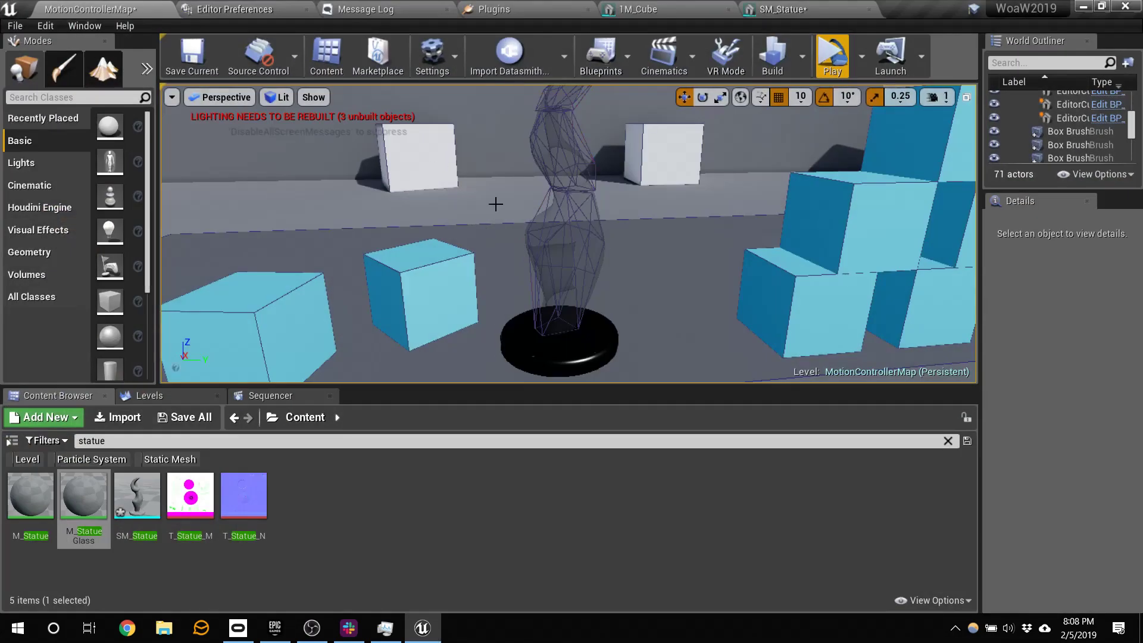
- Turn on the Navigation display in the viewport and survey the walkable area across the whole room
{"action": "left_click", "coordinate": [313, 99]}
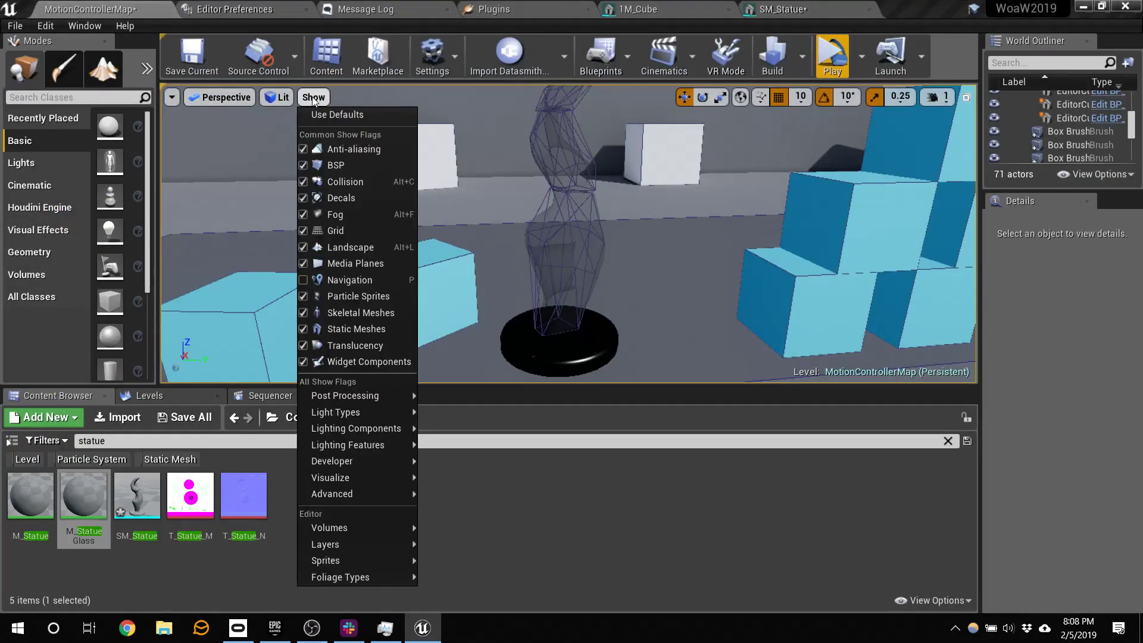
{"action": "left_click", "coordinate": [389, 281]}
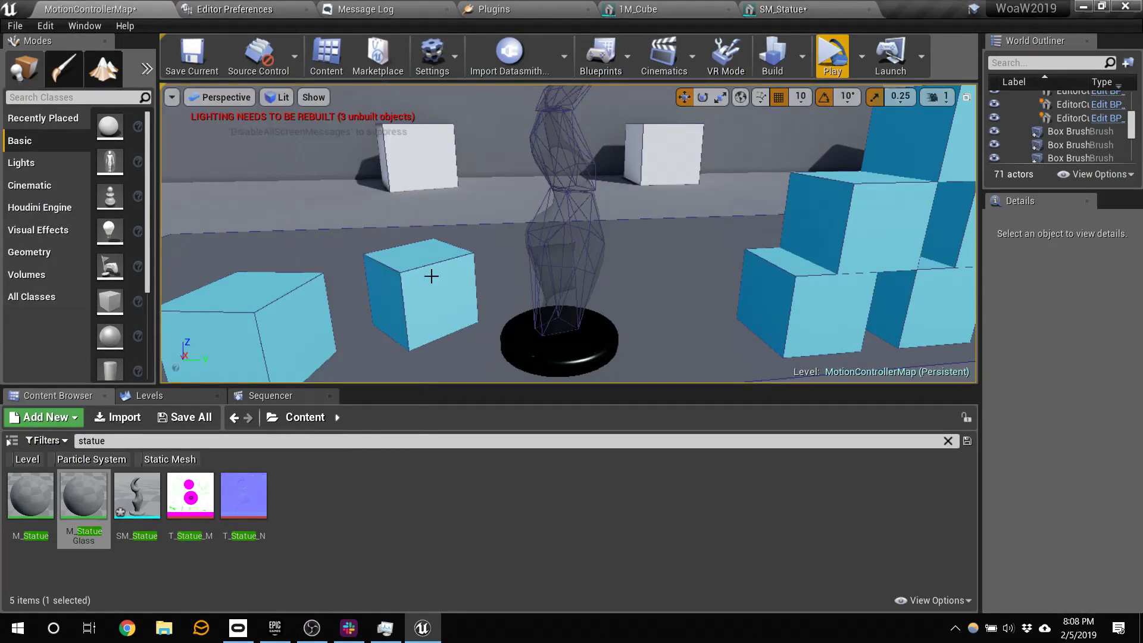
{"action": "mouse_move", "coordinate": [695, 272]}
{"action": "right_mouse_down"}
{"action": "mouse_move", "coordinate": [655, 262]}
{"action": "mouse_move", "coordinate": [657, 274]}
{"action": "mouse_move", "coordinate": [715, 277]}
{"action": "mouse_move", "coordinate": [934, 274]}
{"action": "mouse_move", "coordinate": [667, 277]}
{"action": "mouse_move", "coordinate": [697, 273]}
{"action": "right_mouse_up"}
{"action": "key", "text": "s"}
{"action": "key", "text": "s"}
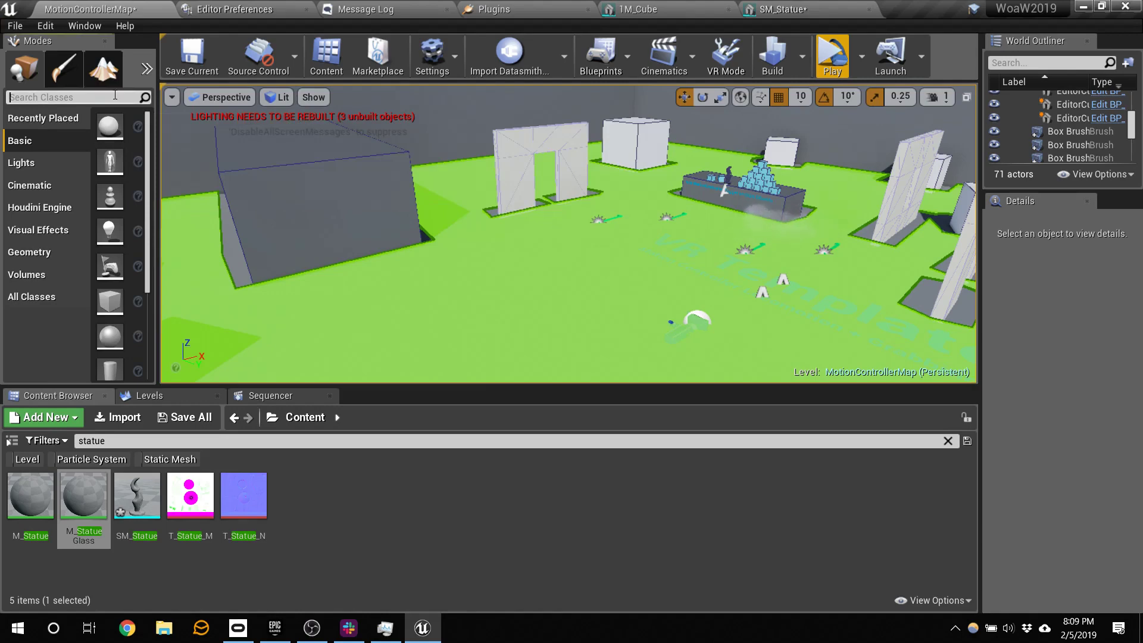
- Search the placeable classes for "nav" and locate the Nav Mesh Bounds Volume in the widened Modes panel
{"action": "type", "text": "nav"}
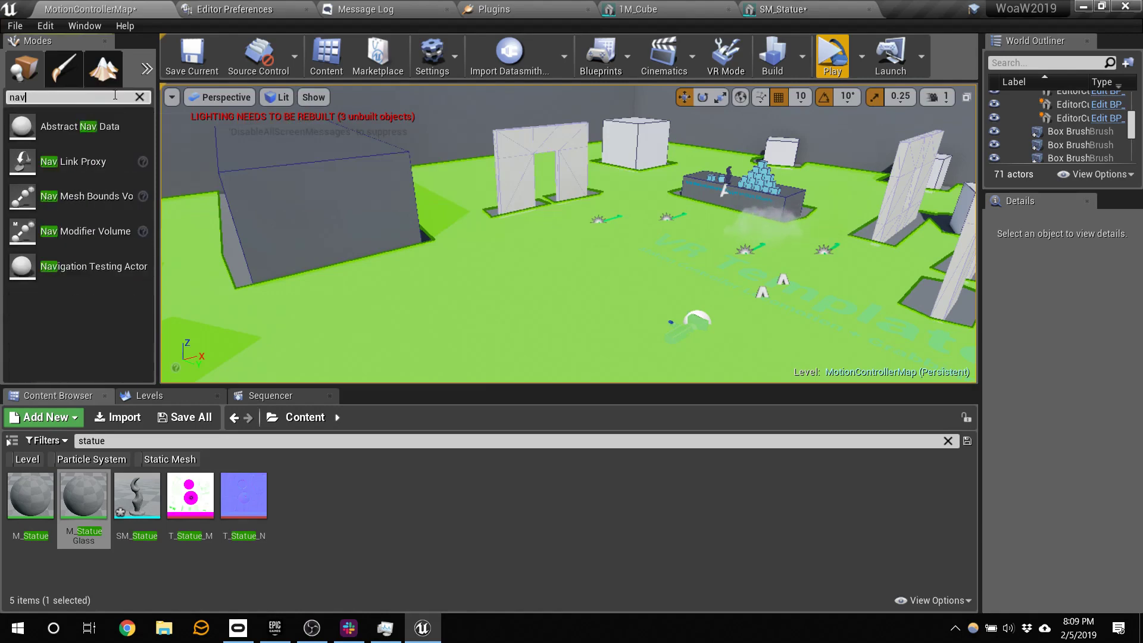
{"action": "type", "text": "i"}
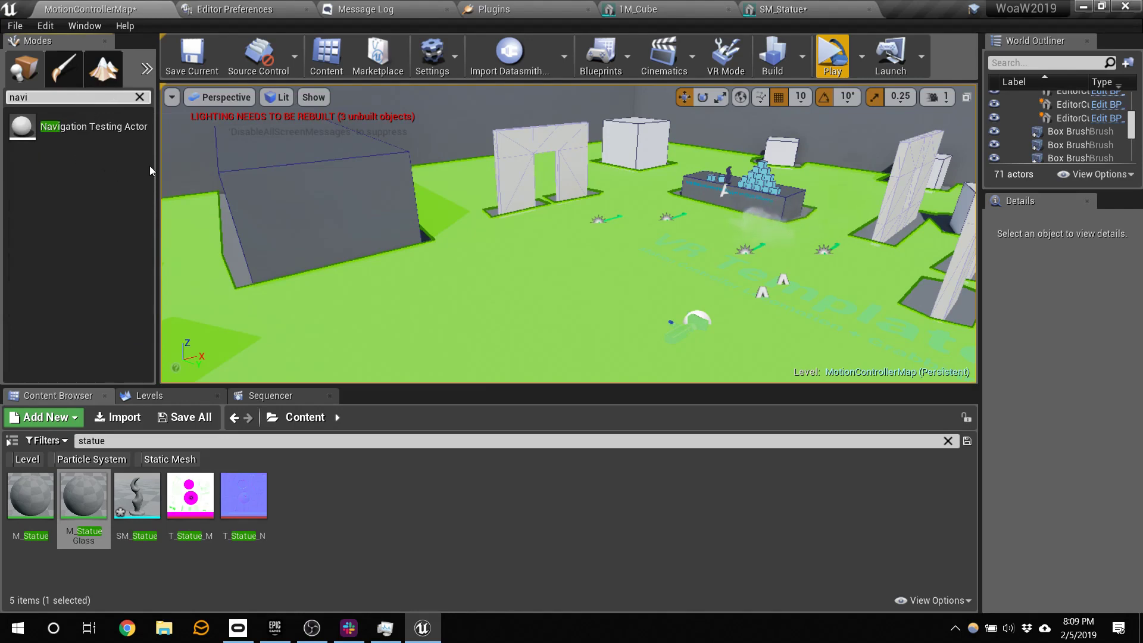
{"action": "left_click_drag", "start_coordinate": [155, 163], "coordinate": [201, 164]}
{"action": "left_click", "coordinate": [46, 101]}
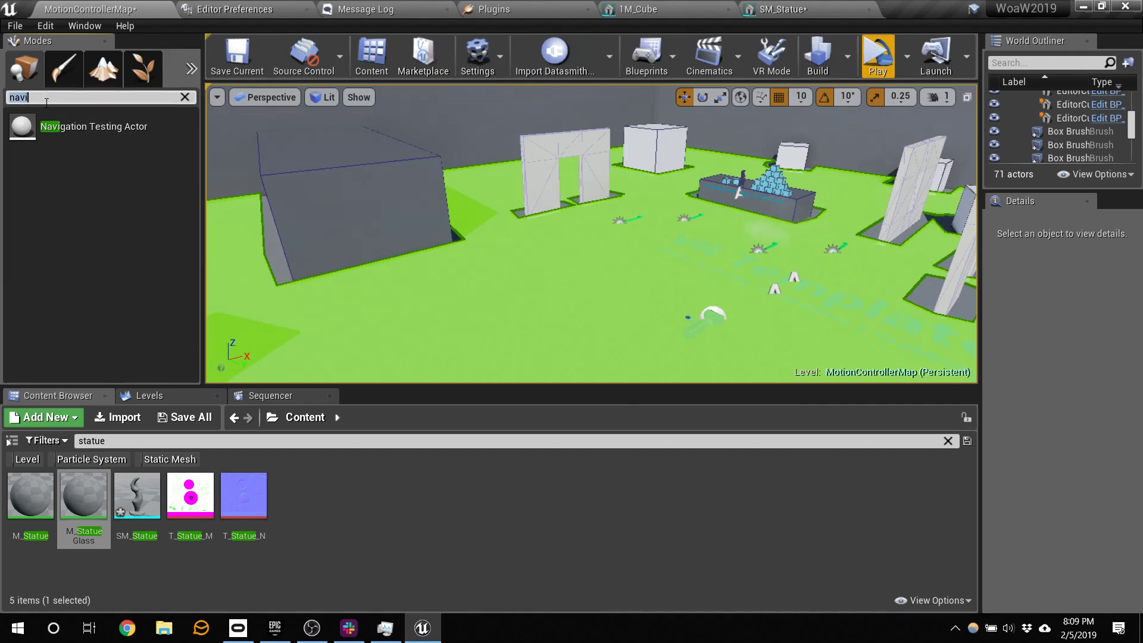
{"action": "key", "text": "BackSpace"}
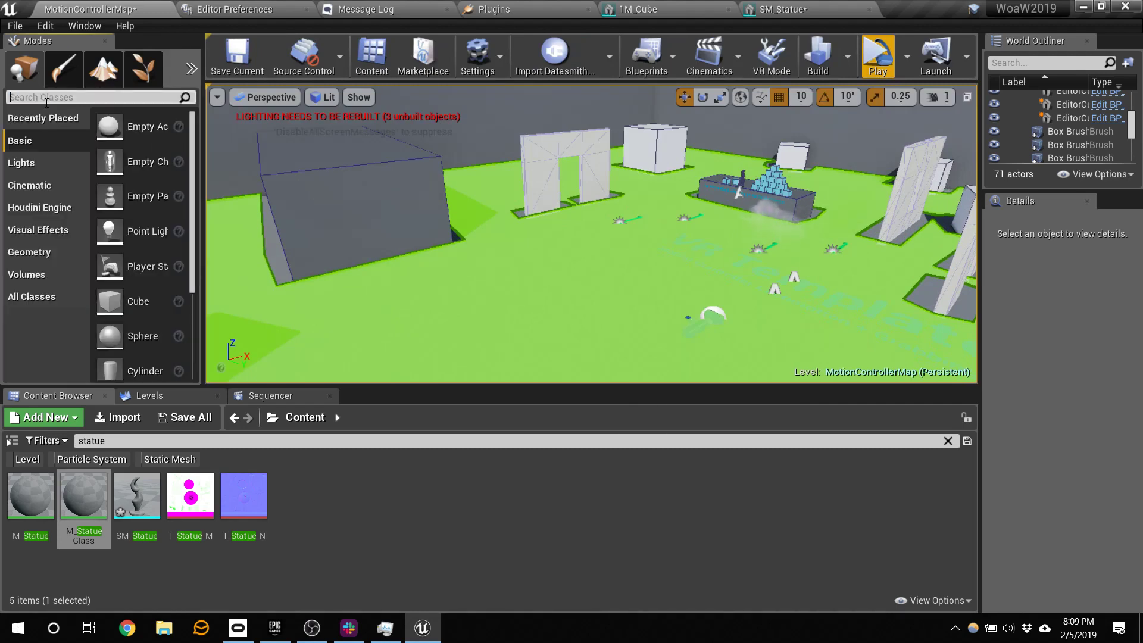
{"action": "type", "text": "nav"}
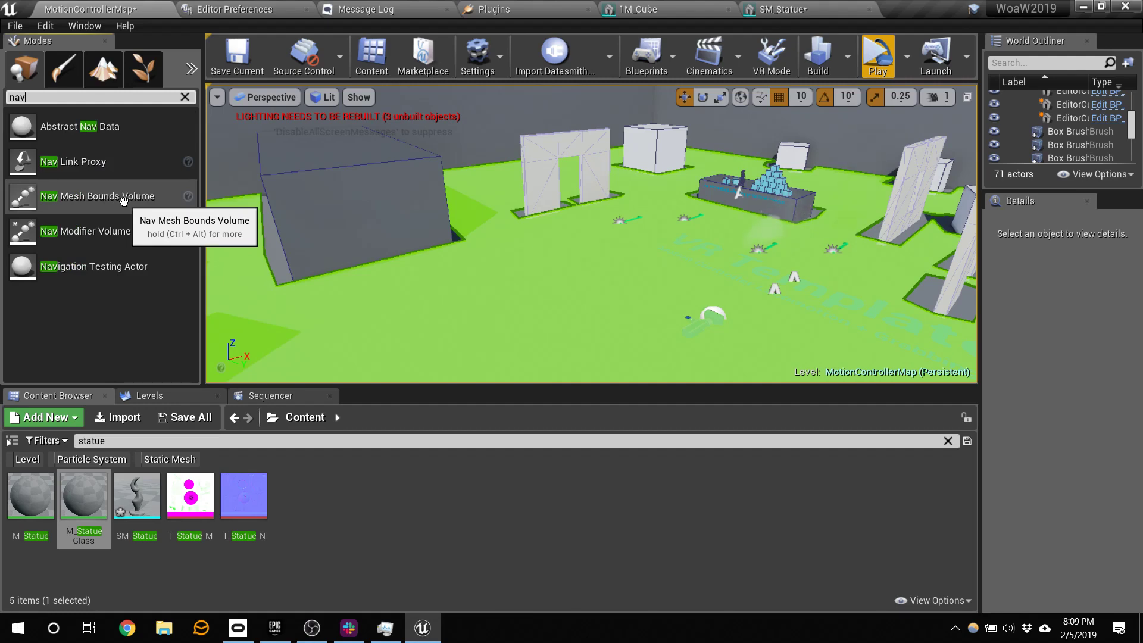
- Try deleting the room's large Box Brush, and undo the deletion
{"action": "left_click", "coordinate": [523, 331]}
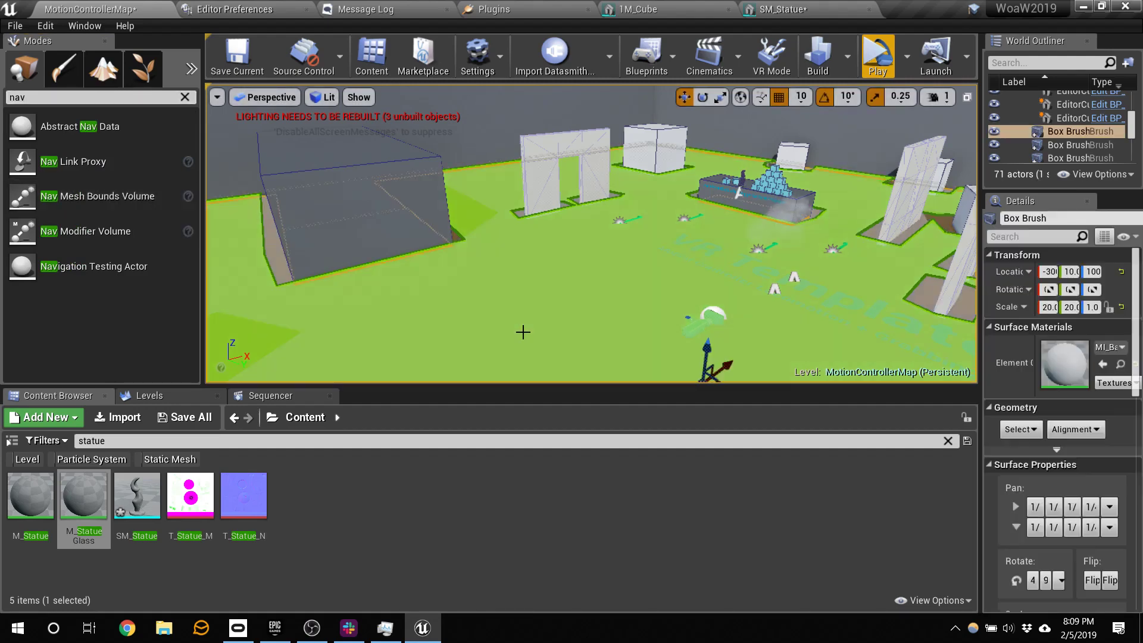
{"action": "key", "text": "Delete"}
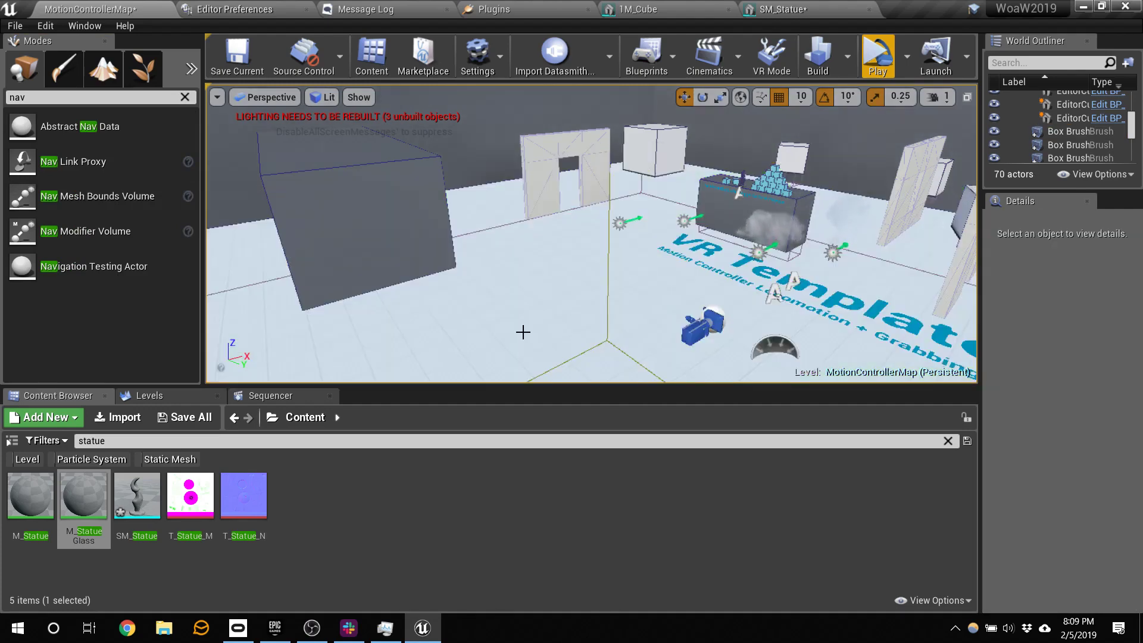
{"action": "key", "text": "ctrl+z"}
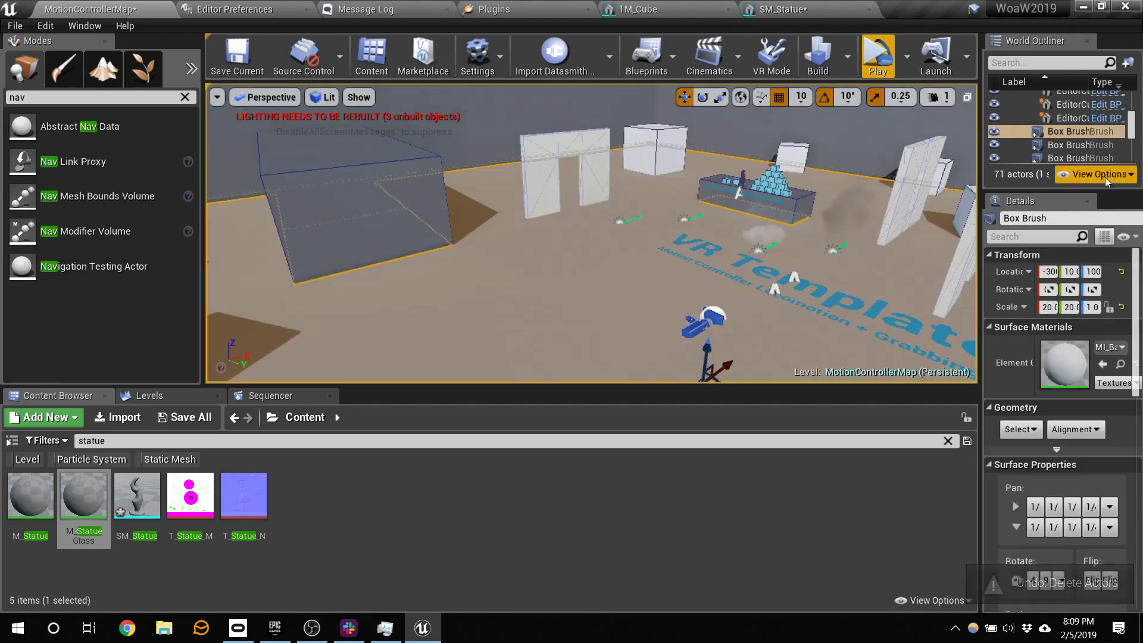
- Enlarge the World Outliner and select the NavMeshBoundsVolume in the Navigation folder
{"action": "left_click_drag", "start_coordinate": [1046, 192], "coordinate": [1046, 494]}
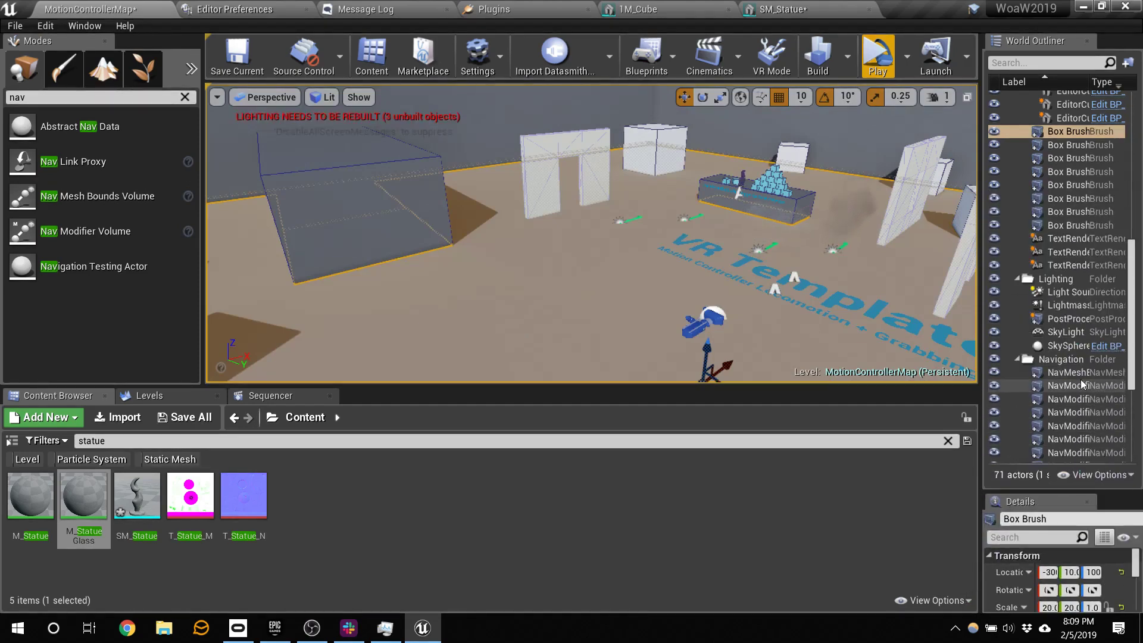
{"action": "right_click_drag", "start_coordinate": [577, 248], "coordinate": [655, 236]}
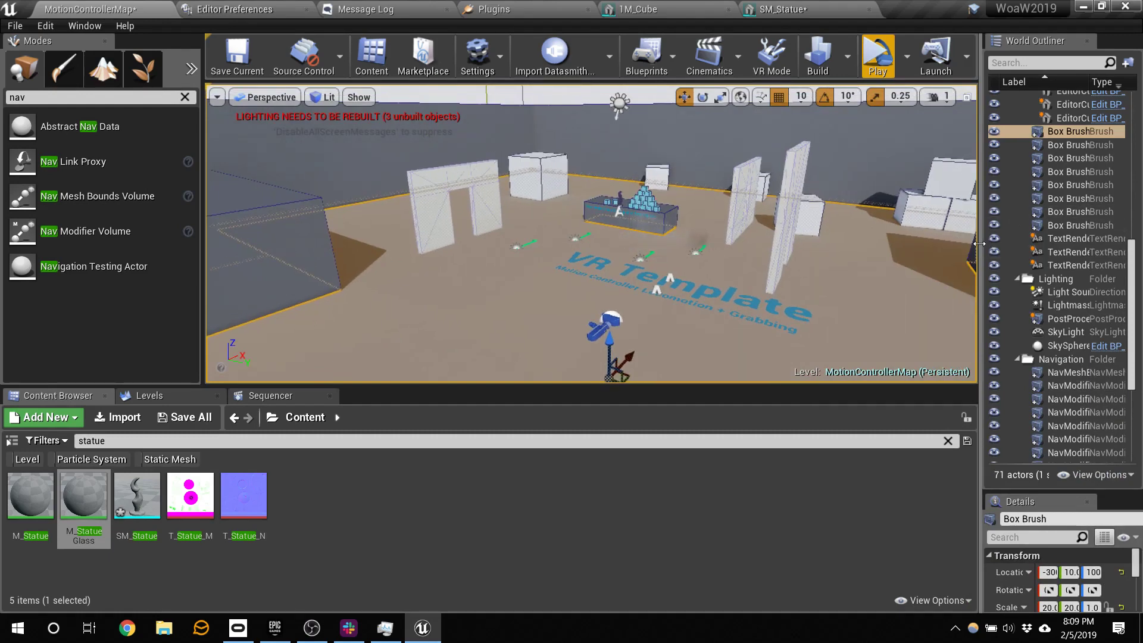
{"action": "left_click_drag", "start_coordinate": [979, 244], "coordinate": [828, 244]}
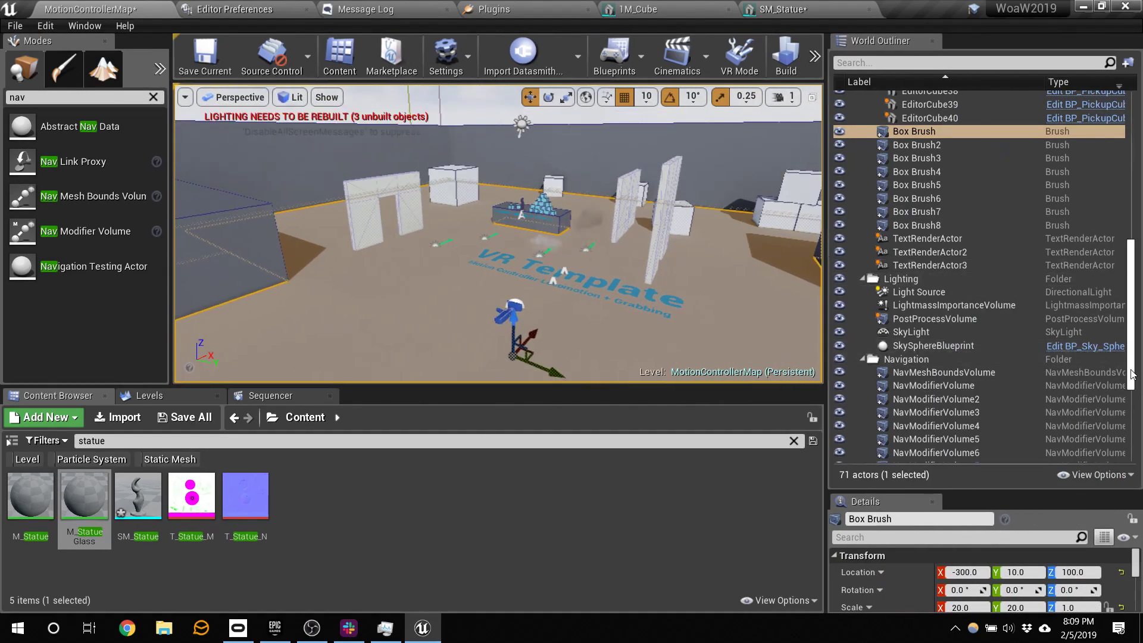
{"action": "left_click", "coordinate": [943, 372]}
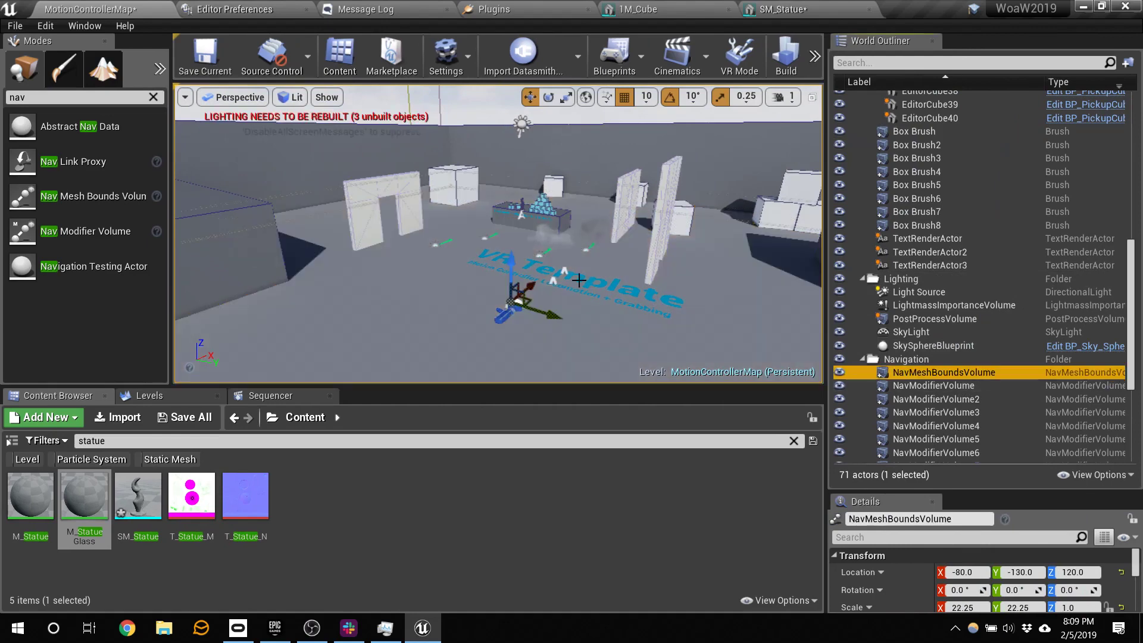
{"action": "right_click_drag", "start_coordinate": [662, 267], "coordinate": [630, 249]}
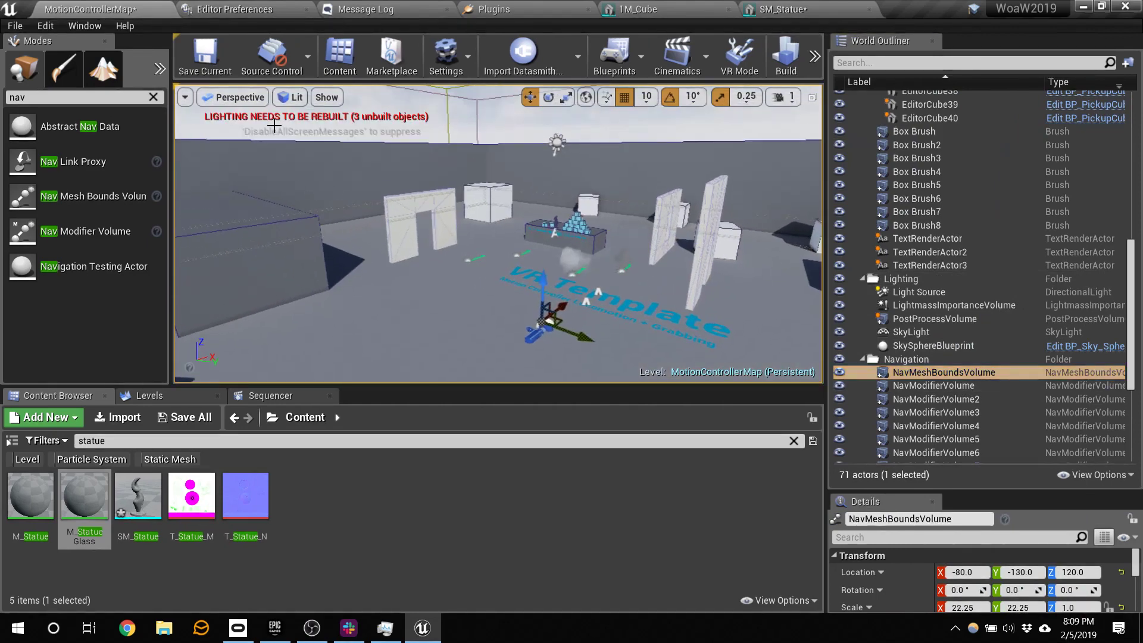
- Undo the latest actor and brush surface selections, and check whether the viewport's Navigation display is enabled
{"action": "key", "text": "ctrl+z"}
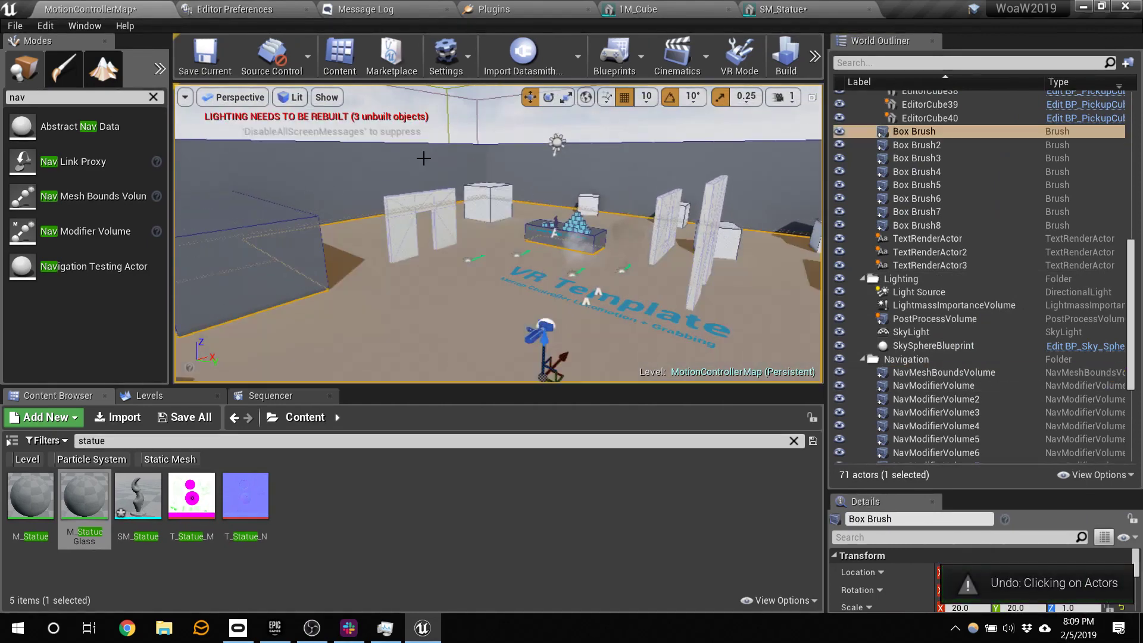
{"action": "left_click", "coordinate": [246, 212]}
{"action": "key", "text": "ctrl+z"}
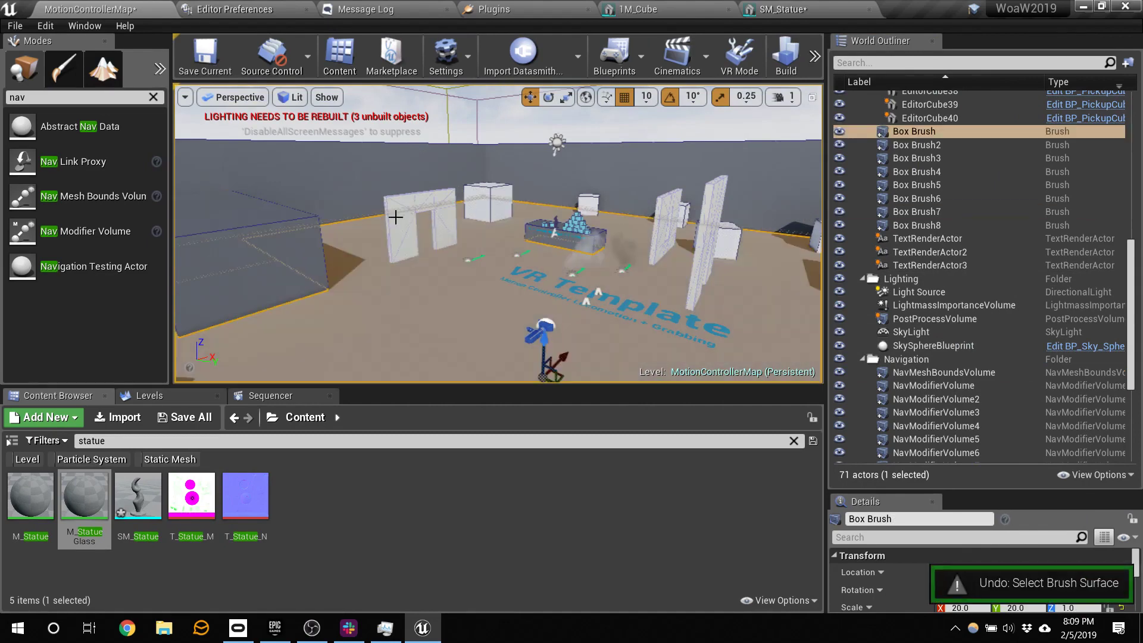
{"action": "left_click", "coordinate": [327, 97]}
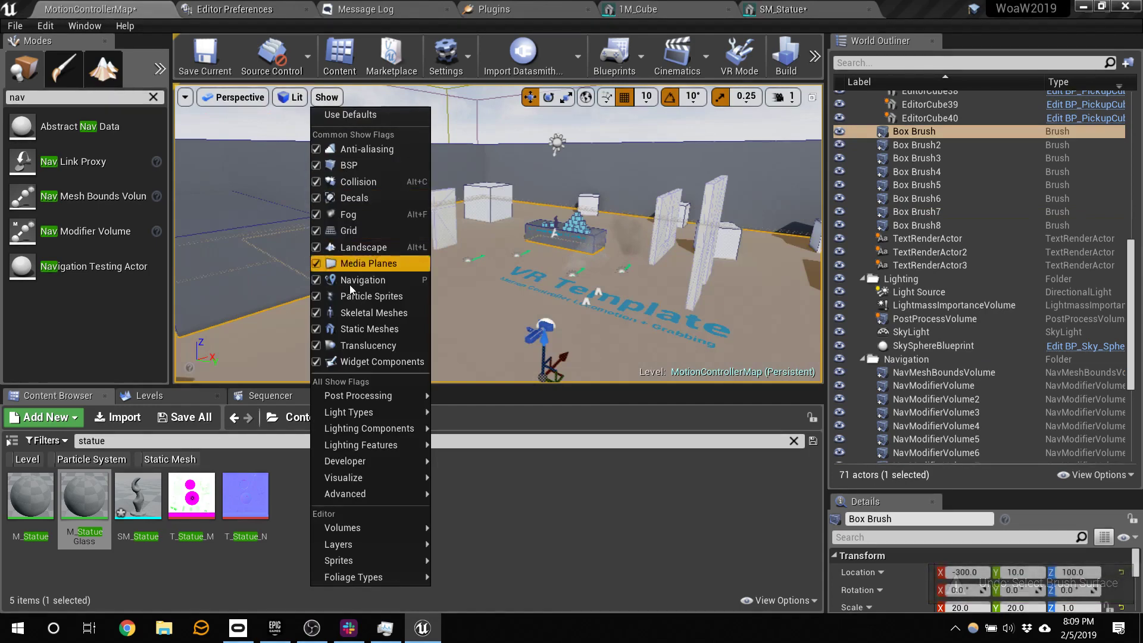
{"action": "left_click", "coordinate": [586, 284]}
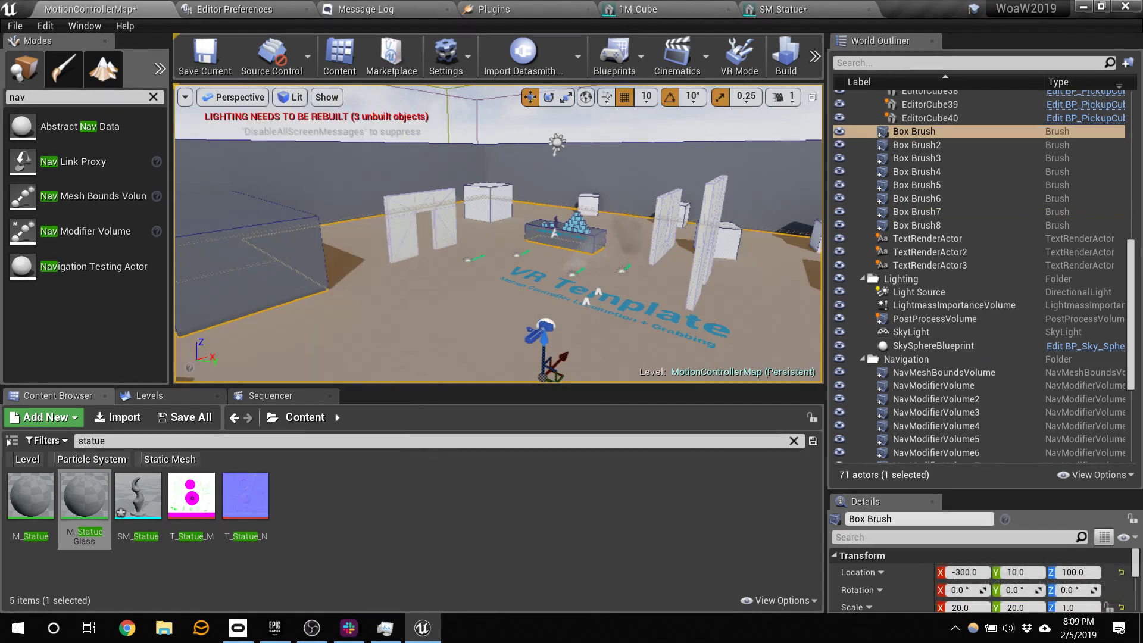
{"action": "left_click", "coordinate": [374, 159]}
{"action": "key", "text": "ctrl+z"}
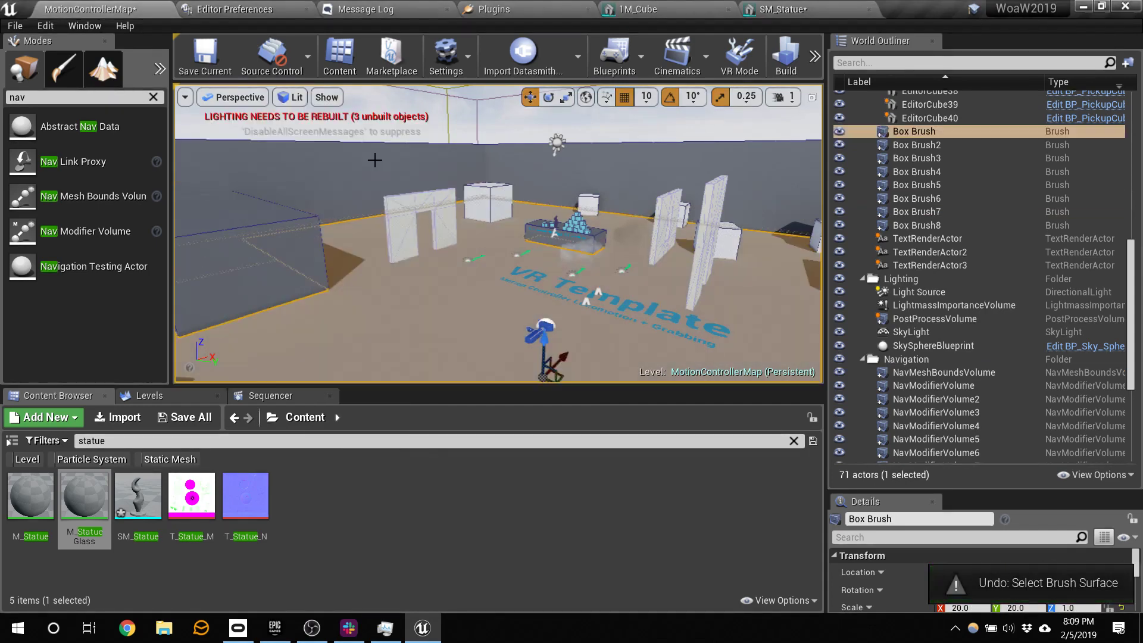
- Undo further back through the edit history, past the collision removal and the component material replacement
{"action": "key", "text": "ctrl+z"}
{"action": "key", "text": "ctrl+z"}
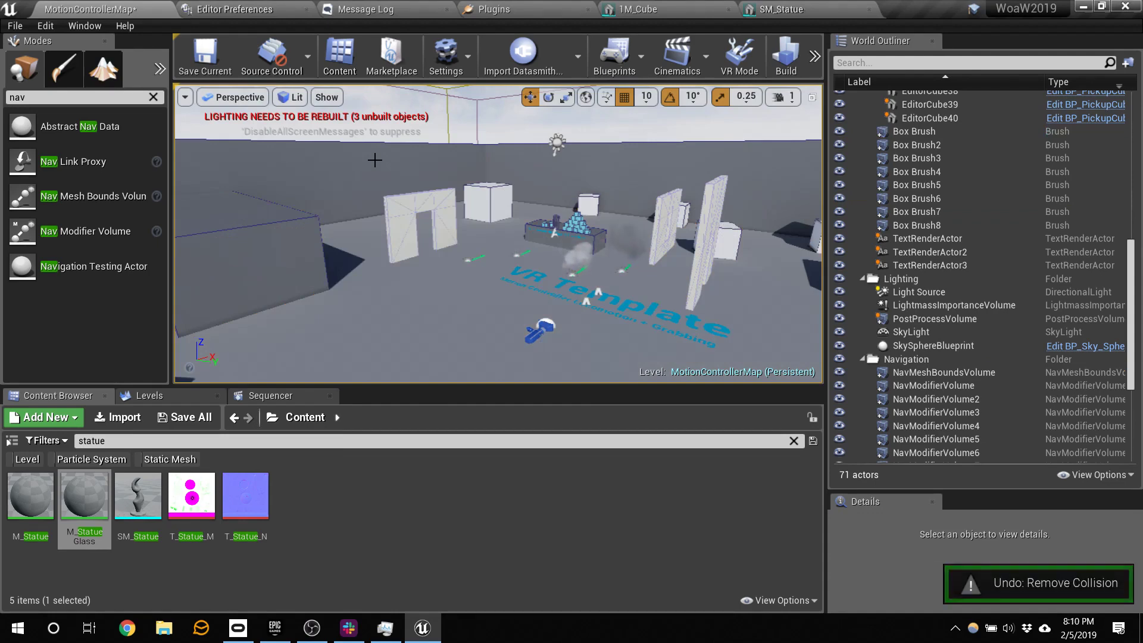
{"action": "key", "text": "ctrl+z"}
{"action": "key", "text": "ctrl+z"}
{"action": "key", "text": "ctrl+z"}
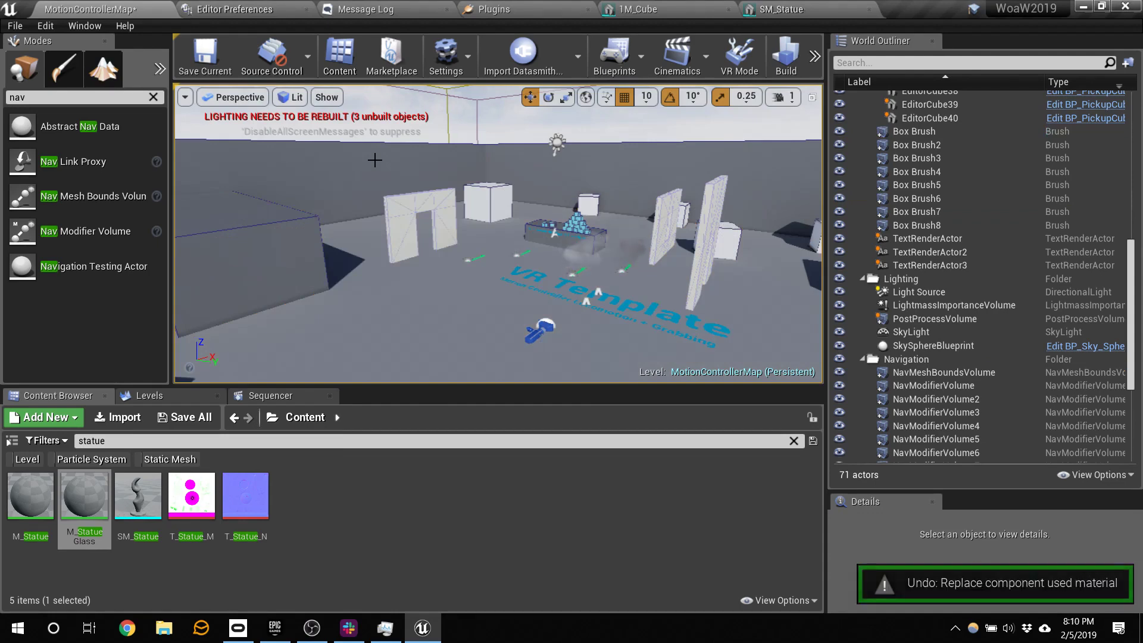
- Redo the undone edits, including the component material replacement and the actor scaling
{"action": "left_click", "coordinate": [37, 26]}
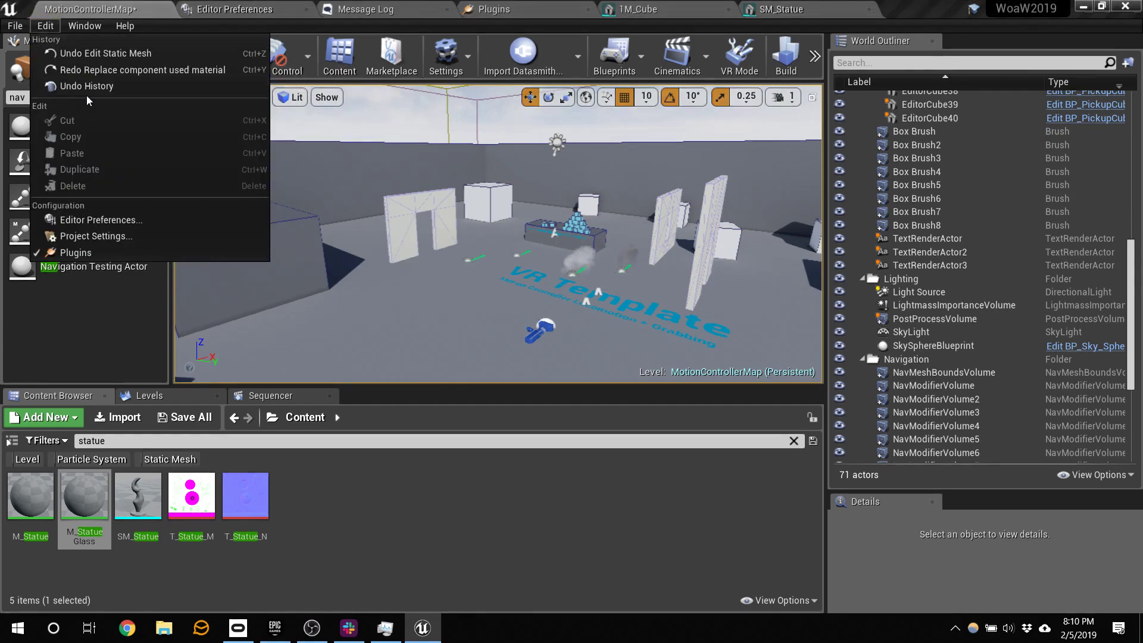
{"action": "left_click", "coordinate": [87, 70]}
{"action": "left_click", "coordinate": [46, 26]}
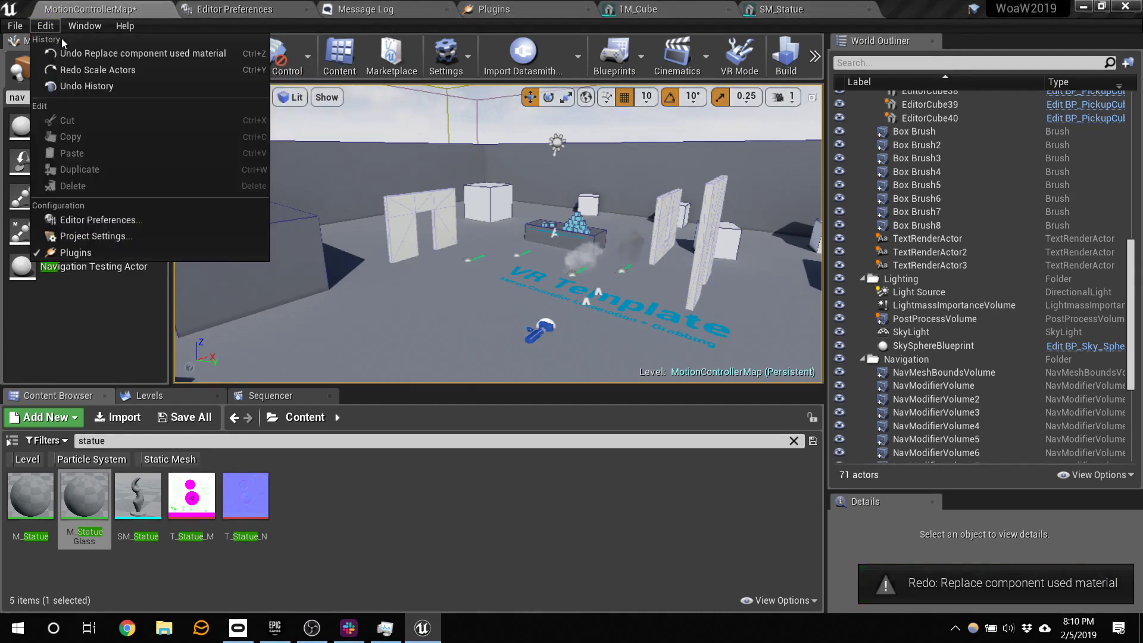
{"action": "left_click", "coordinate": [73, 69]}
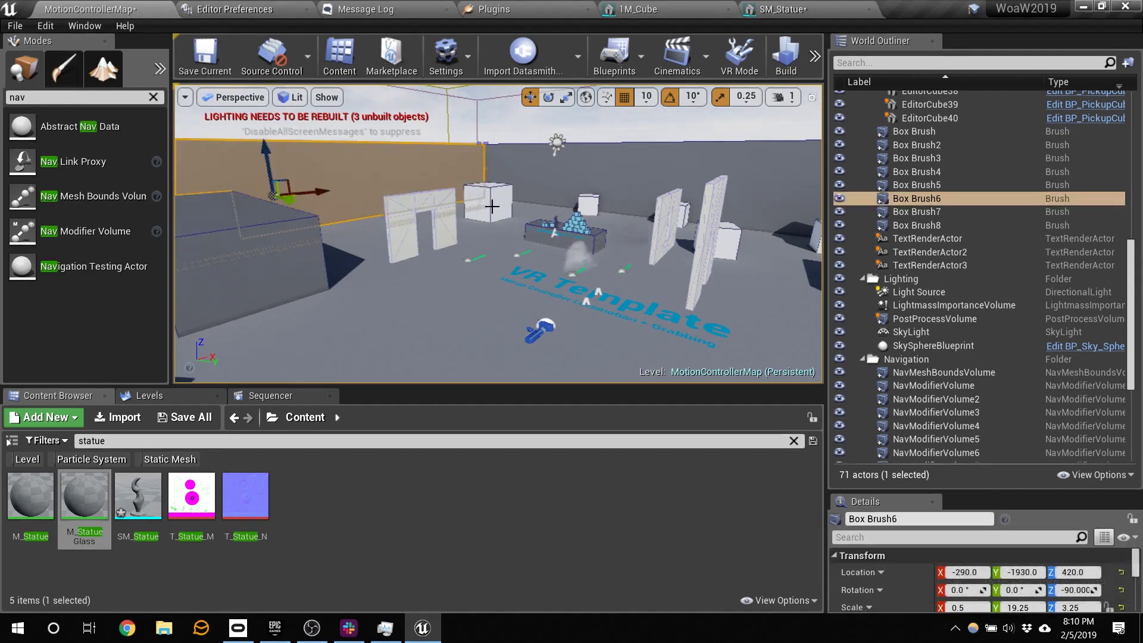
- Place a new Nav Mesh Bounds Volume on the floor near the VR Template text and lower it to Z 260
{"action": "right_click_drag", "start_coordinate": [512, 312], "coordinate": [608, 309]}
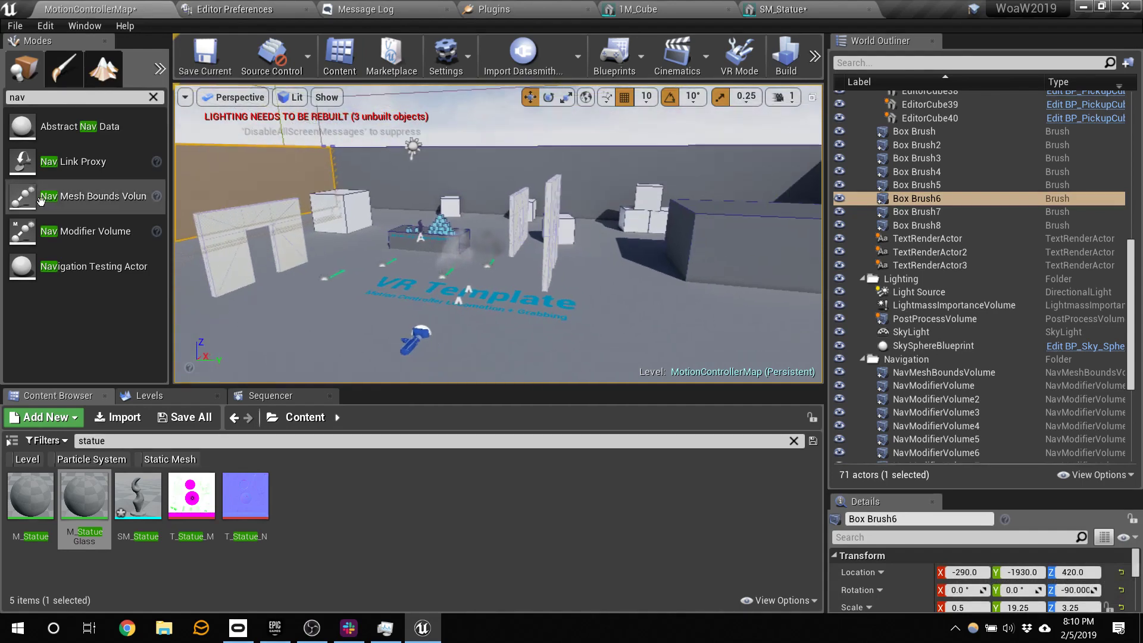
{"action": "left_click_drag", "start_coordinate": [50, 199], "coordinate": [419, 315]}
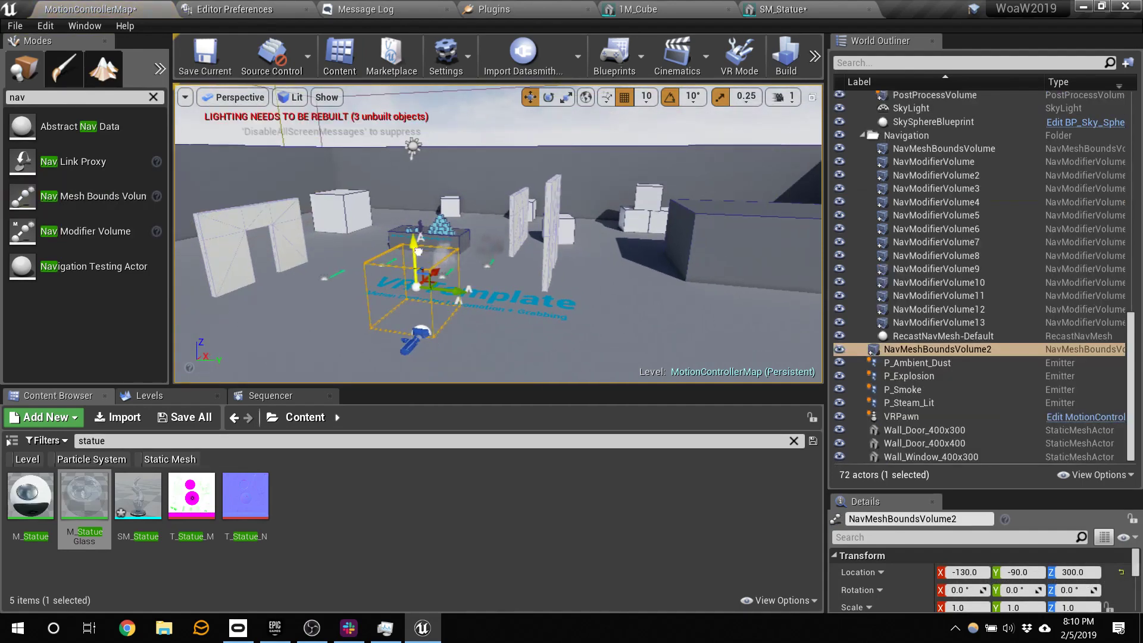
{"action": "left_click_drag", "start_coordinate": [419, 251], "coordinate": [418, 263]}
{"action": "right_click_drag", "start_coordinate": [427, 271], "coordinate": [398, 286]}
{"action": "key", "text": "w"}
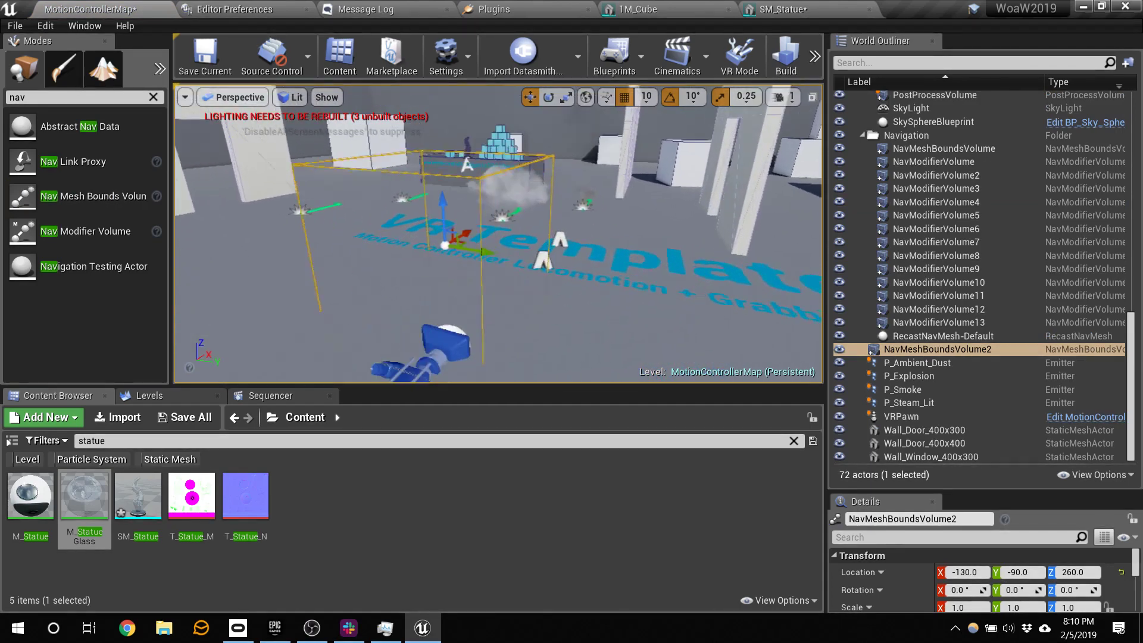
{"action": "right_click_drag", "start_coordinate": [635, 304], "coordinate": [635, 309]}
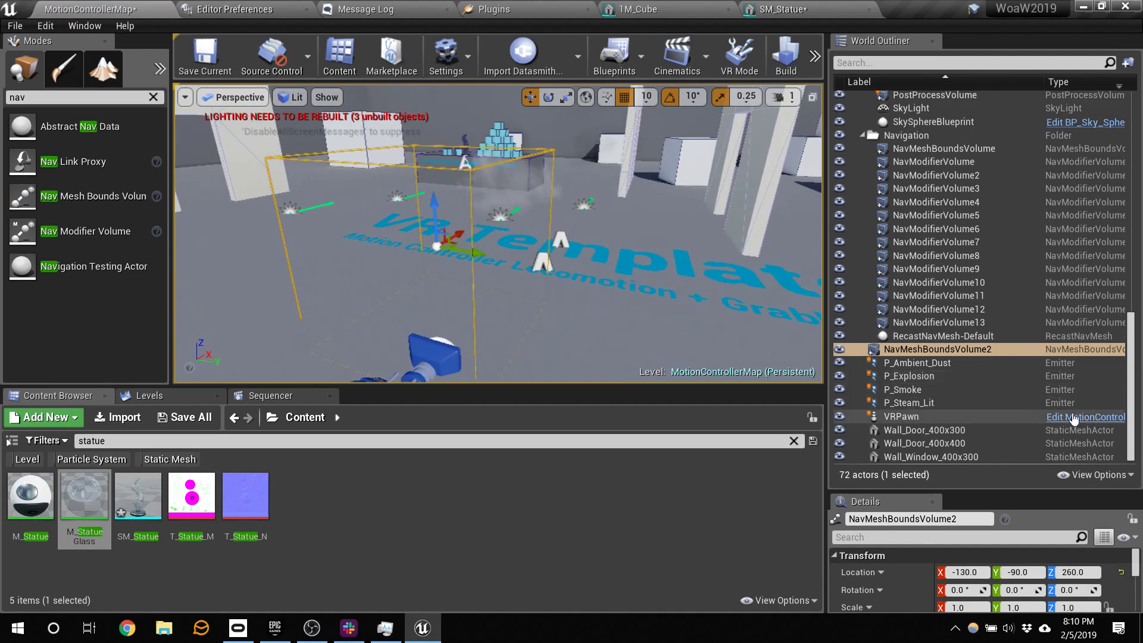
- Delete the original NavMeshBoundsVolume from the Navigation folder
{"action": "left_click", "coordinate": [1006, 153]}
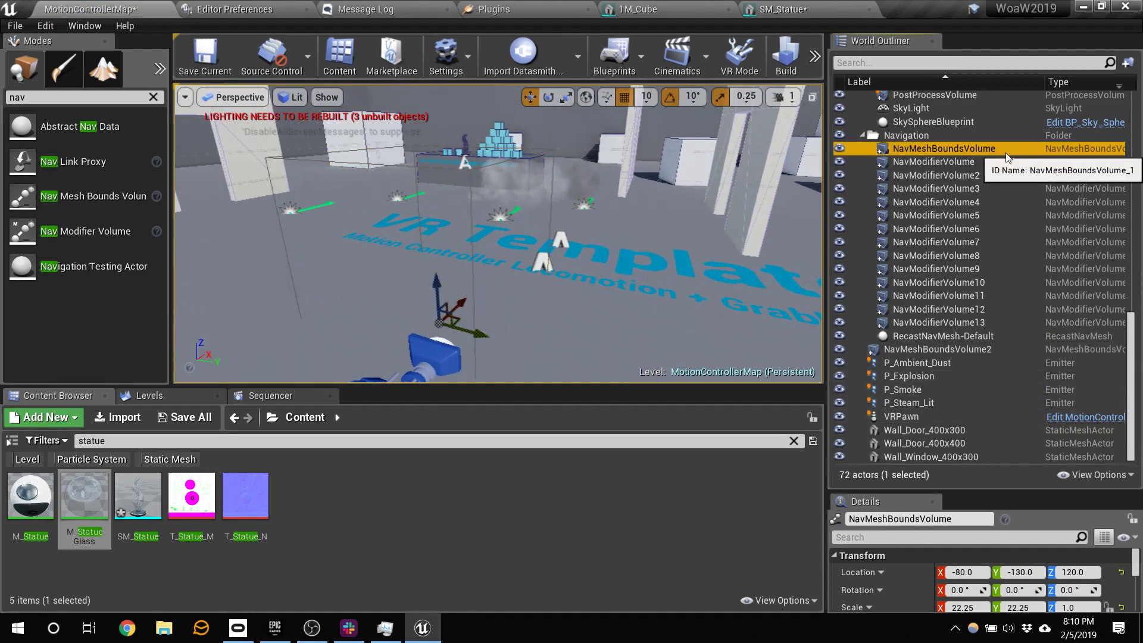
{"action": "key", "text": "Delete"}
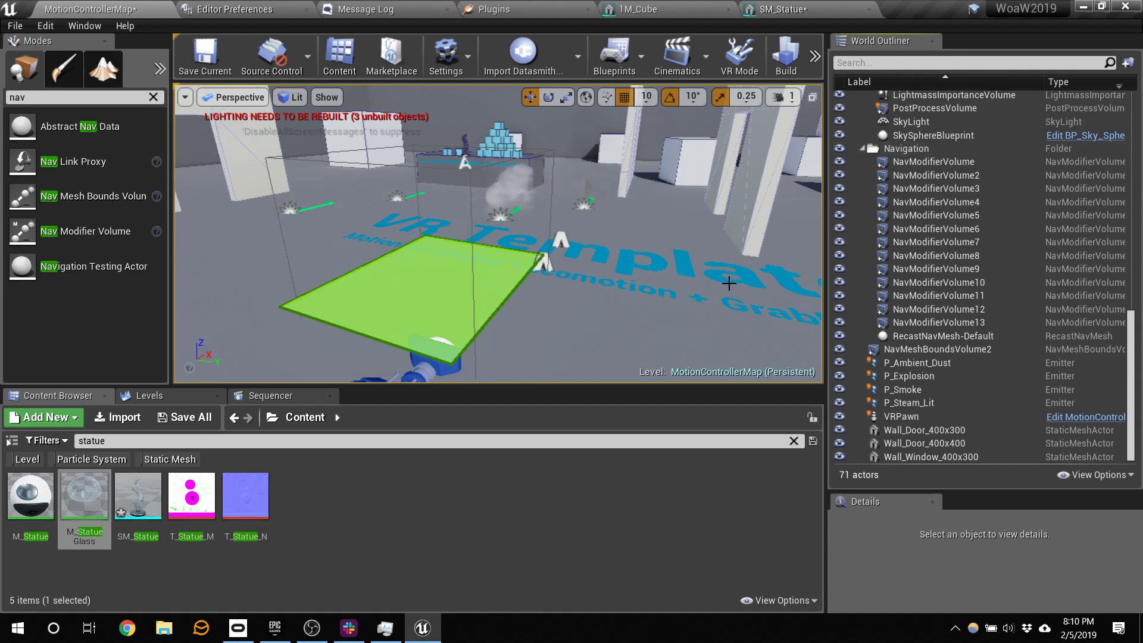
{"action": "mouse_move", "coordinate": [729, 284]}
{"action": "right_mouse_down"}
{"action": "mouse_move", "coordinate": [804, 284]}
{"action": "mouse_move", "coordinate": [673, 279]}
{"action": "mouse_move", "coordinate": [737, 273]}
{"action": "right_mouse_up"}
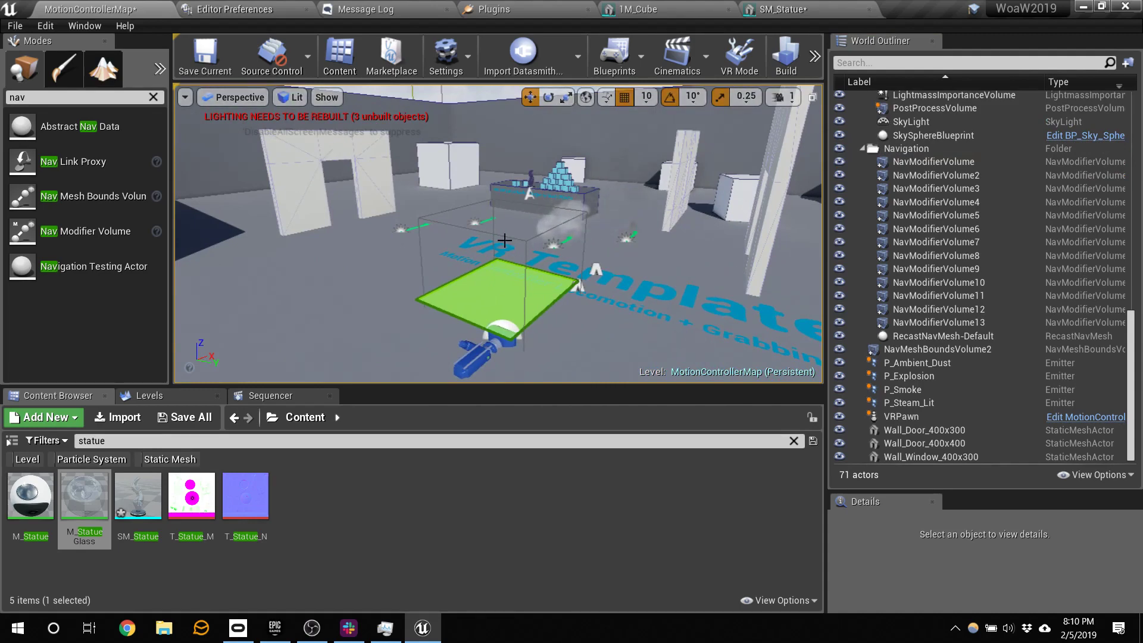
- Select the newly placed NavMeshBoundsVolume2 and lower it to Z 220
{"action": "left_click", "coordinate": [565, 97]}
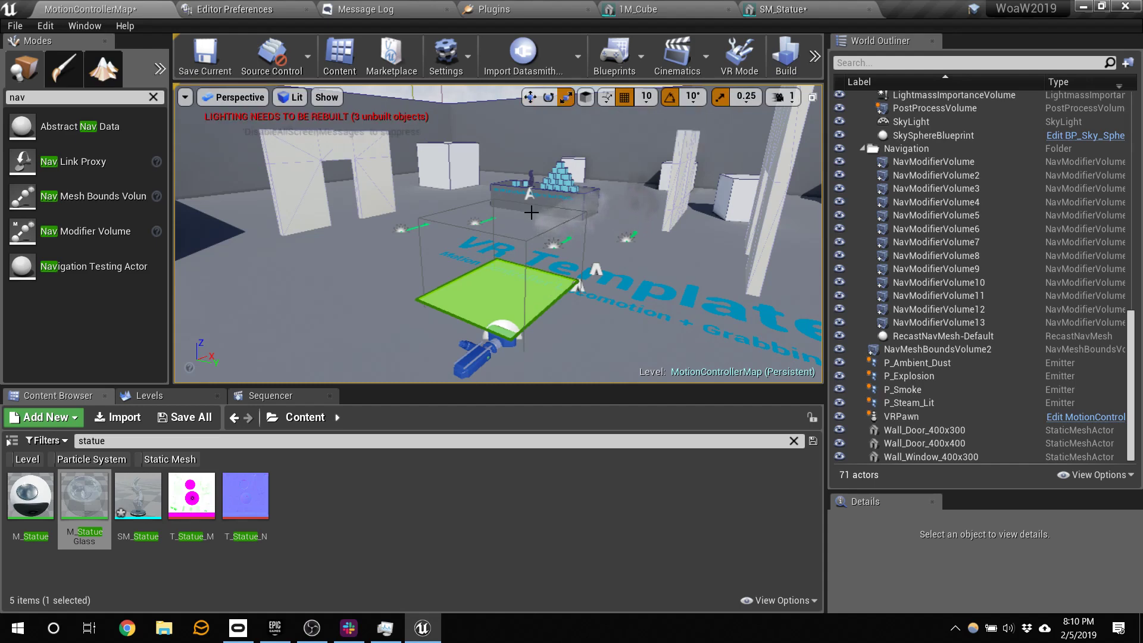
{"action": "left_click", "coordinate": [530, 97]}
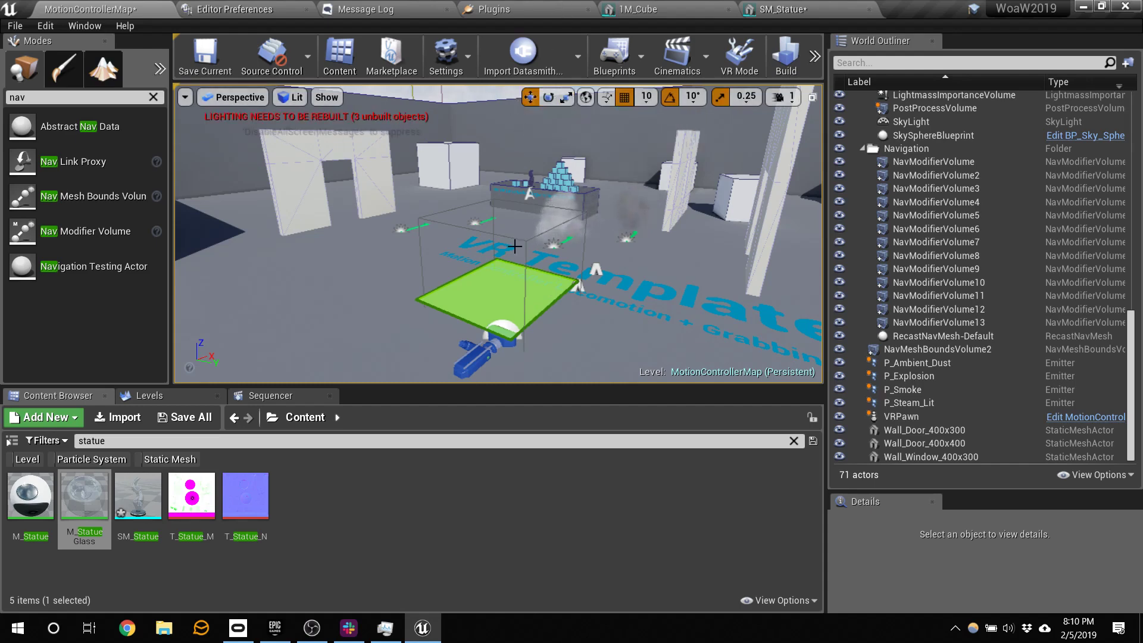
{"action": "scroll", "coordinate": [580, 297], "scroll_direction": "down", "scroll_amount": 3}
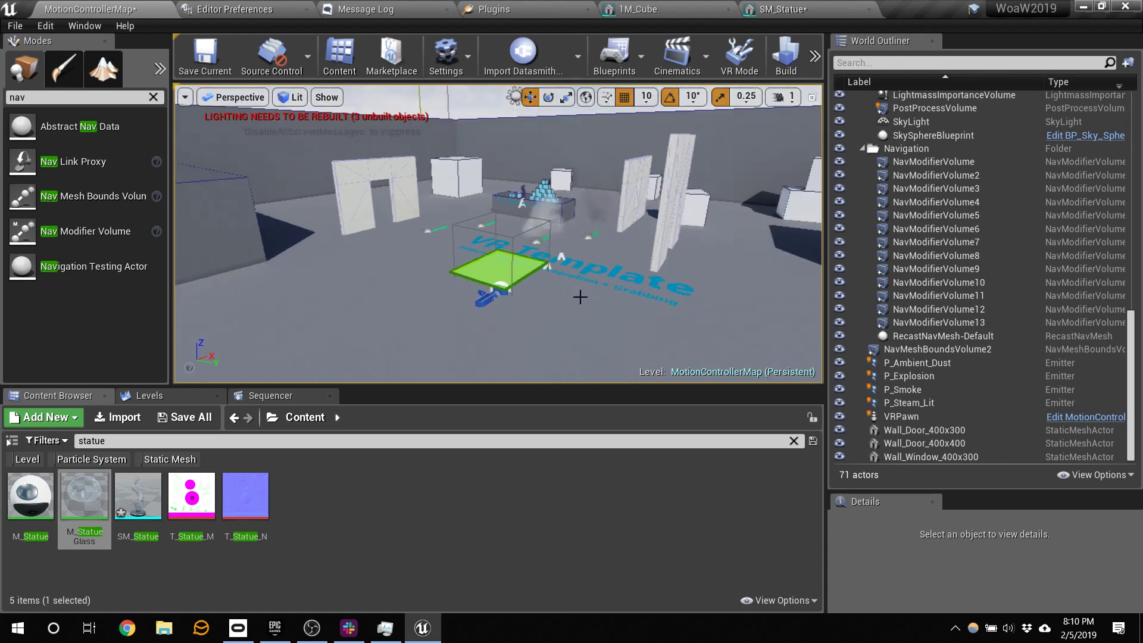
{"action": "left_click", "coordinate": [507, 266]}
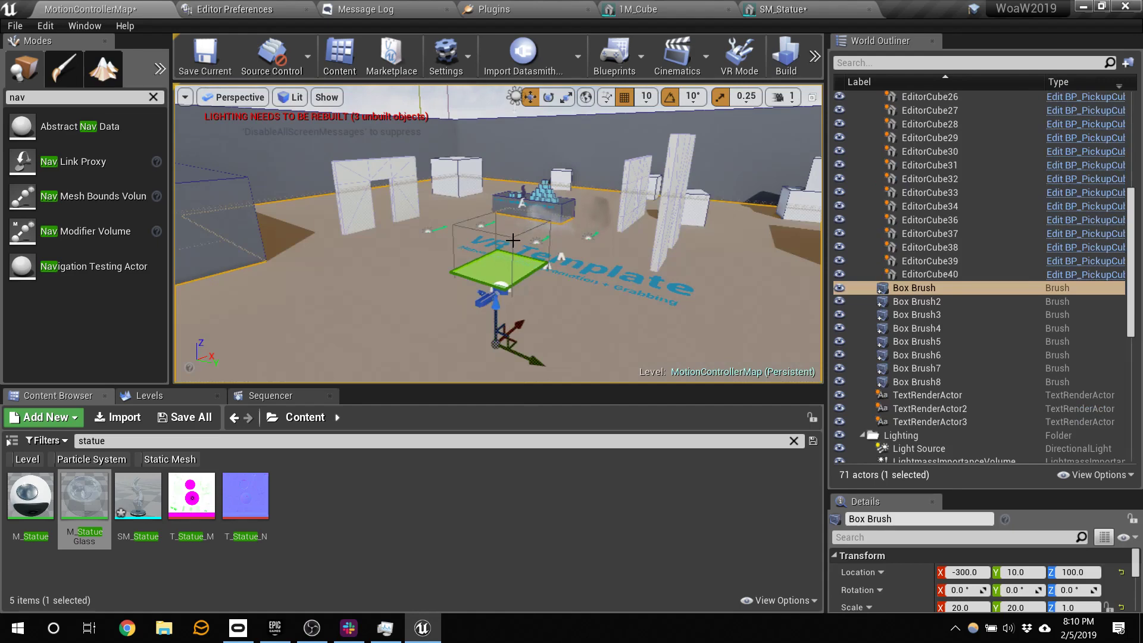
{"action": "left_click", "coordinate": [512, 240]}
{"action": "left_click_drag", "start_coordinate": [504, 216], "coordinate": [507, 251]}
{"action": "left_click_drag", "start_coordinate": [505, 163], "coordinate": [538, 260]}
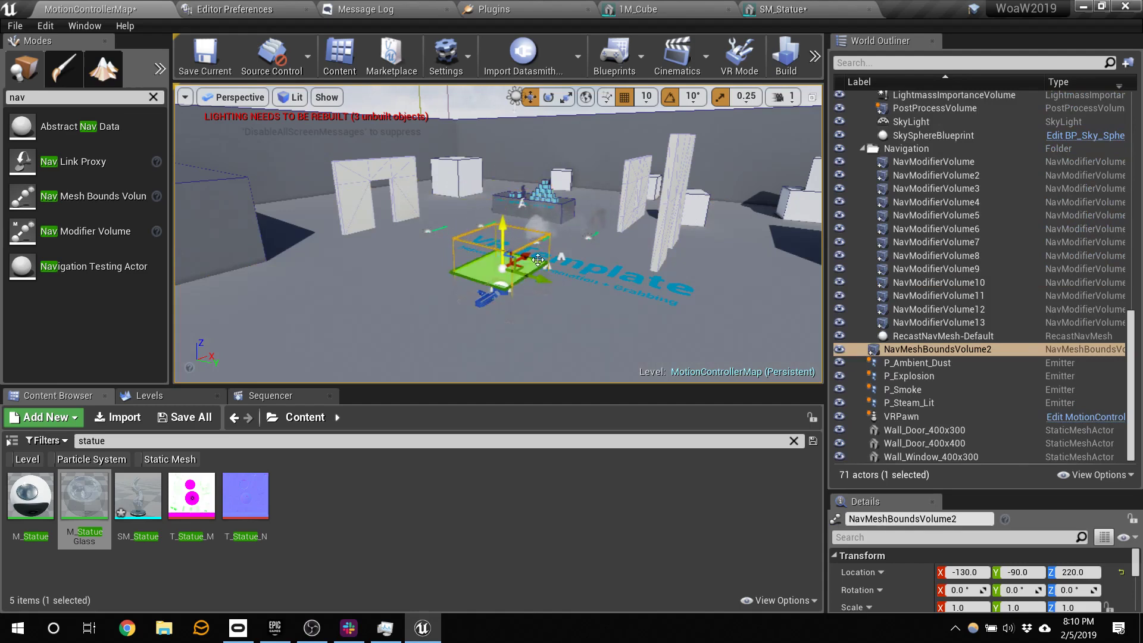
- Scale NavMeshBoundsVolume2 to X 16.25, Y 20.75 and Z 3.5 so it spans the room's floor and box tops
{"action": "left_click", "coordinate": [566, 96]}
{"action": "left_click_drag", "start_coordinate": [542, 280], "coordinate": [626, 238]}
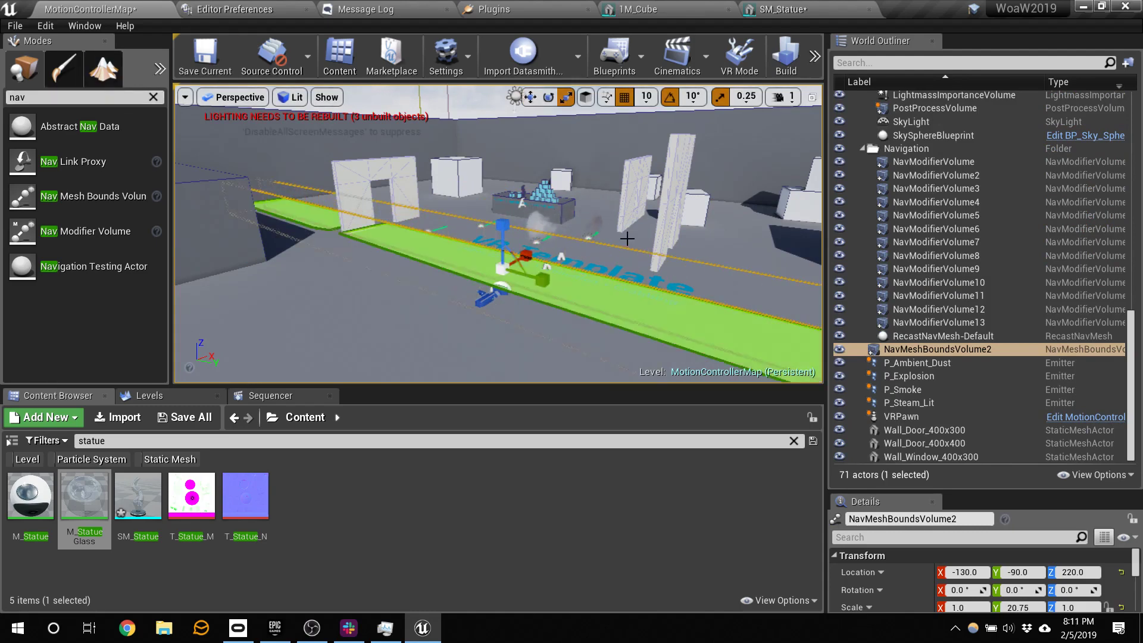
{"action": "left_click_drag", "start_coordinate": [525, 253], "coordinate": [532, 252]}
{"action": "right_click_drag", "start_coordinate": [628, 267], "coordinate": [619, 279]}
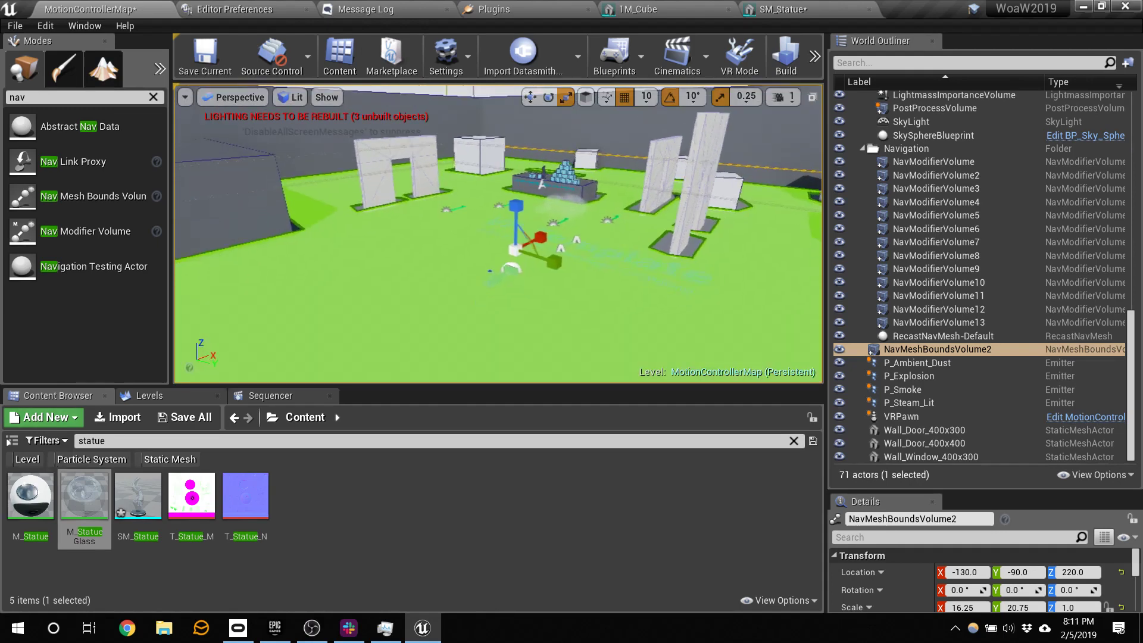
{"action": "right_click_drag", "start_coordinate": [619, 238], "coordinate": [652, 219]}
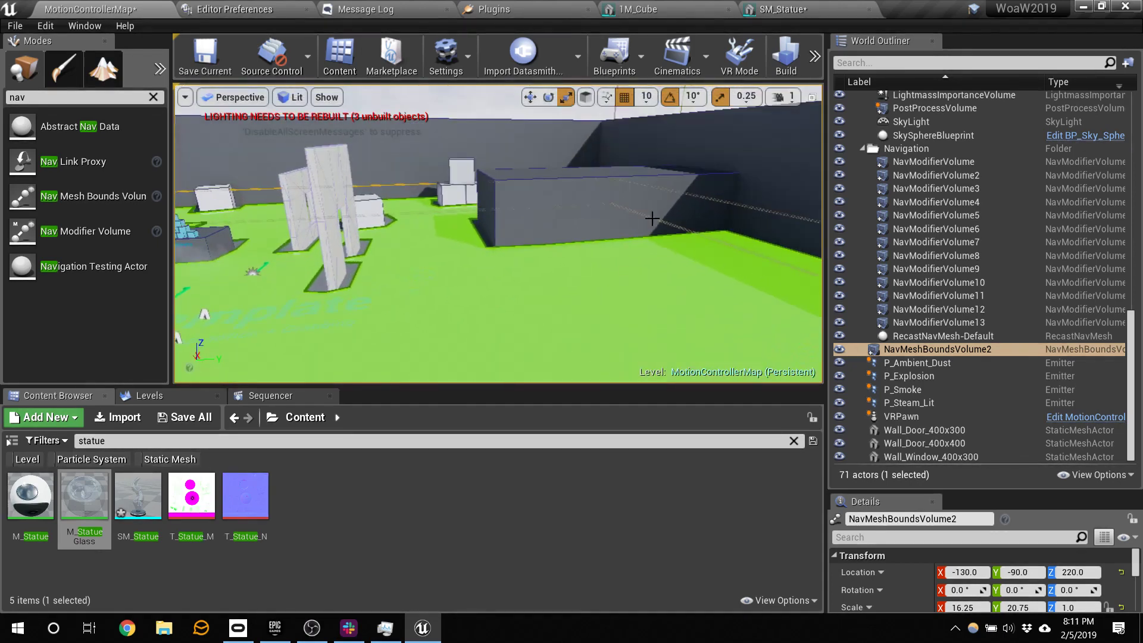
{"action": "right_click_drag", "start_coordinate": [582, 228], "coordinate": [452, 241]}
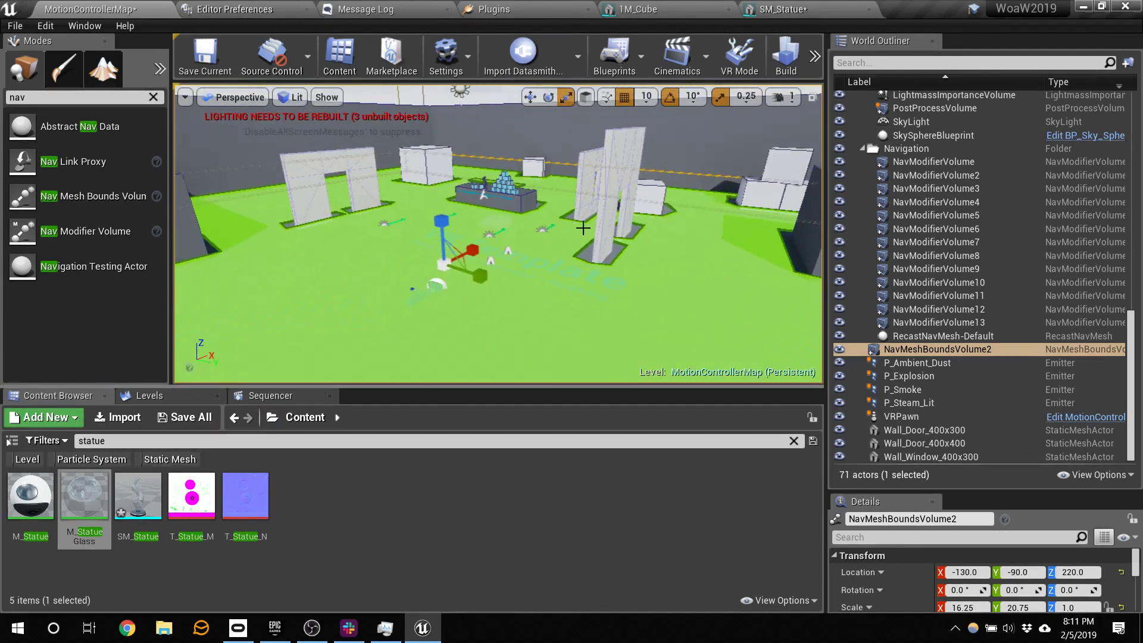
{"action": "left_click_drag", "start_coordinate": [441, 221], "coordinate": [441, 187]}
{"action": "right_click_drag", "start_coordinate": [596, 250], "coordinate": [688, 291]}
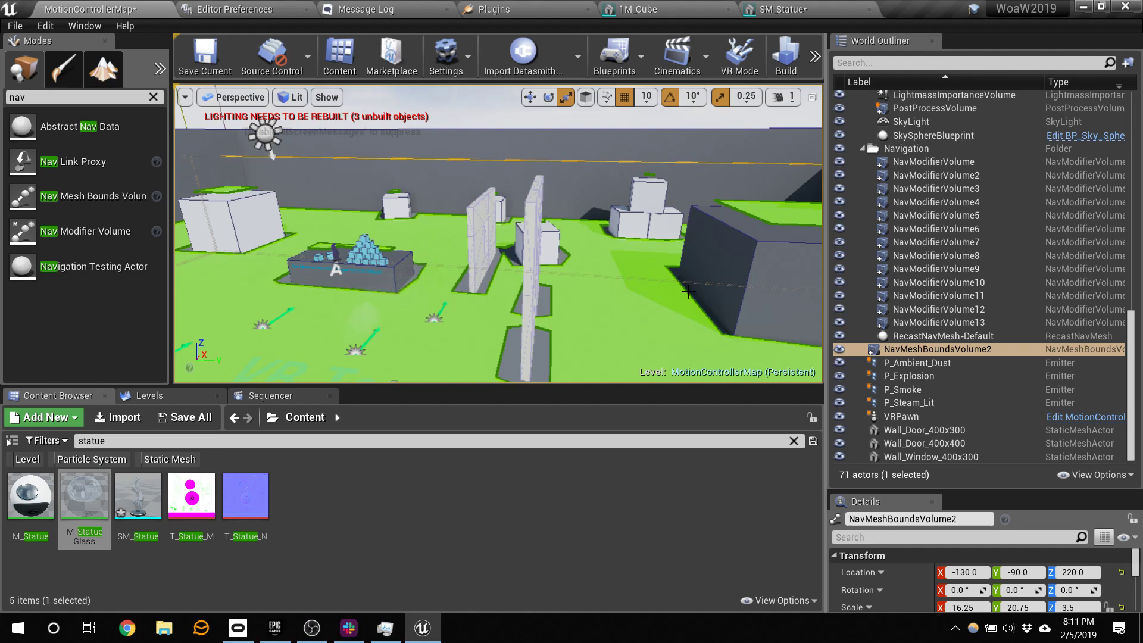
- Focus on the pickup cube pyramid and select the cube at its top
{"action": "left_click", "coordinate": [372, 248]}
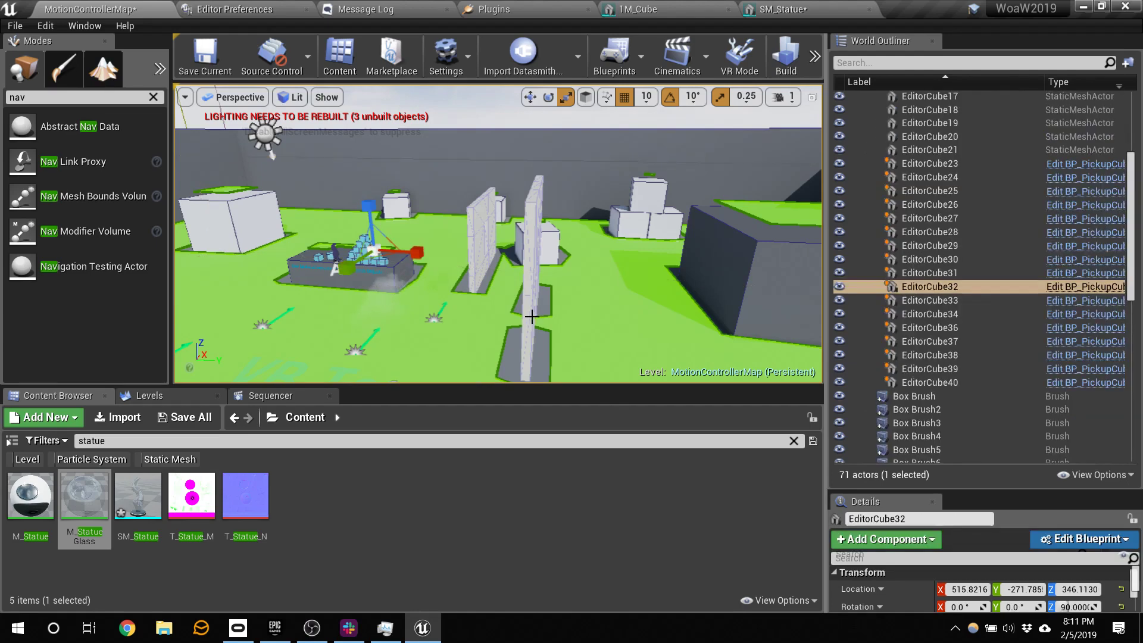
{"action": "key", "text": "f"}
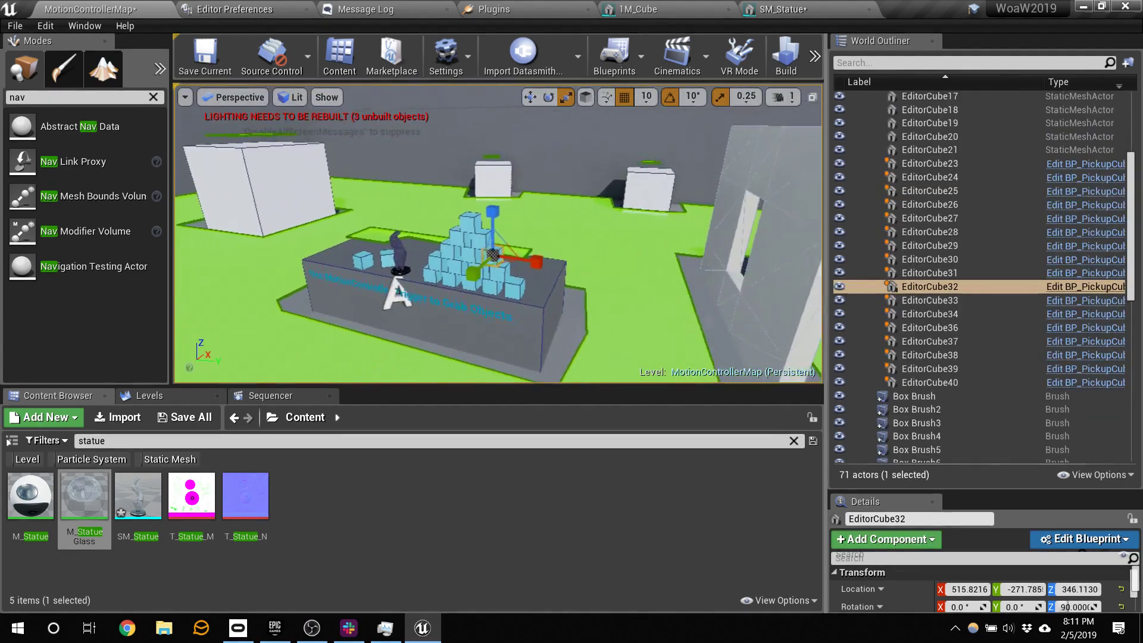
{"action": "right_click_drag", "start_coordinate": [583, 244], "coordinate": [390, 232]}
{"action": "key", "text": "s"}
{"action": "right_click_drag", "start_coordinate": [455, 204], "coordinate": [385, 246]}
{"action": "left_click", "coordinate": [439, 241]}
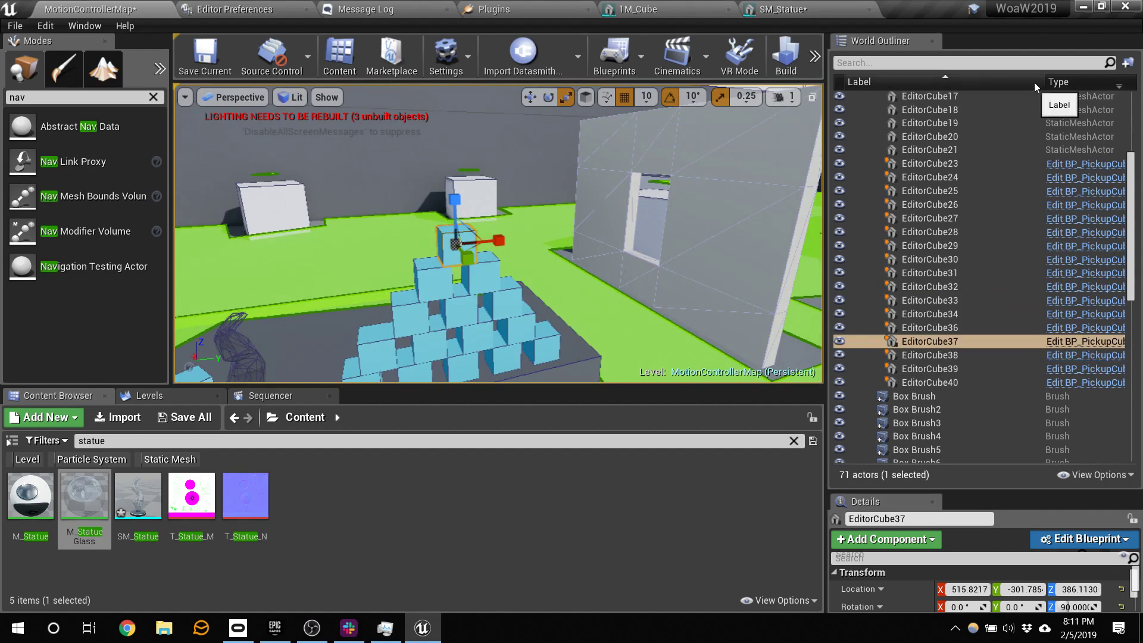
- Widen the World Outliner's Type column and locate EditorCube37's Blueprint asset in the Content Browser
{"action": "left_click_drag", "start_coordinate": [1043, 82], "coordinate": [970, 81]}
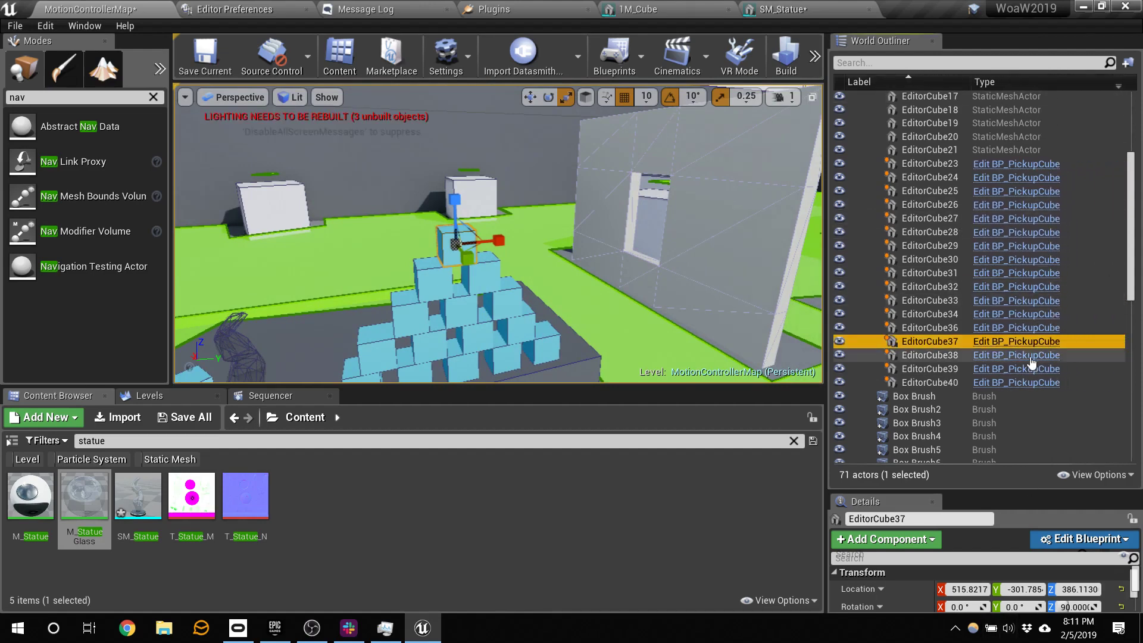
{"action": "right_click", "coordinate": [938, 342]}
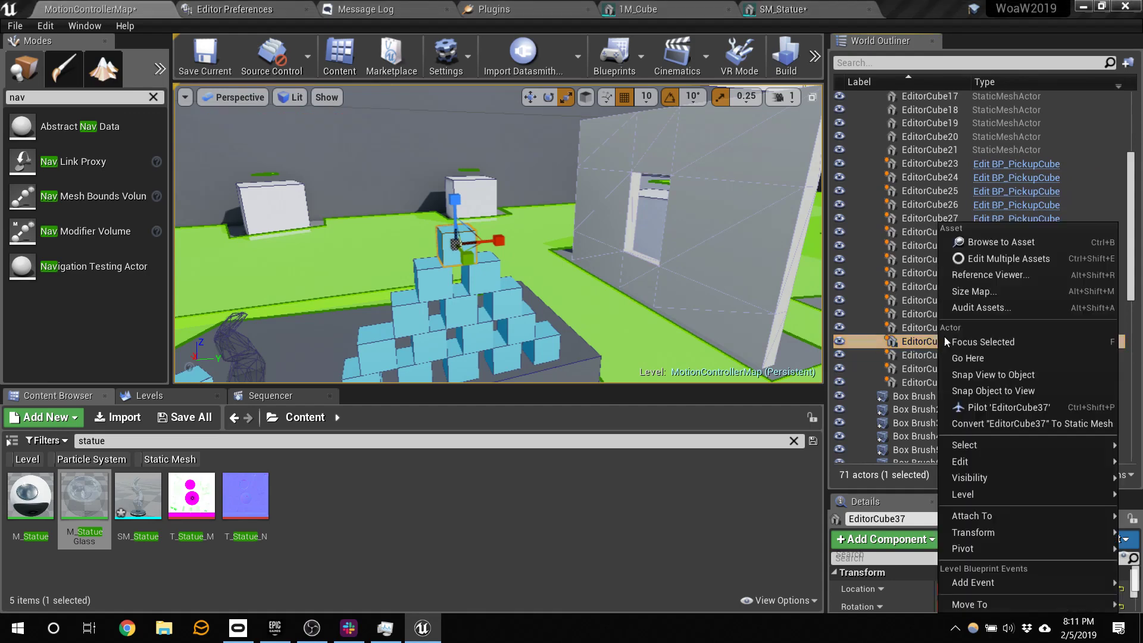
{"action": "left_click", "coordinate": [997, 239]}
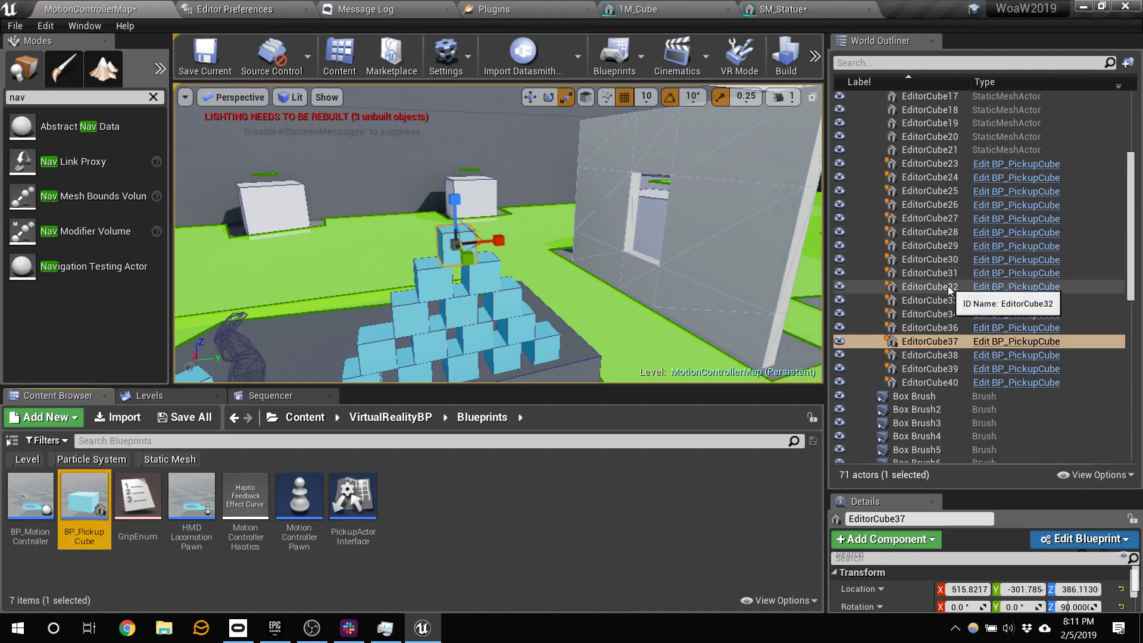
- Open the BP_PickupCube Blueprint, examine the pickup logic in its Event Graph, and close it to return to the level
{"action": "double_click", "coordinate": [88, 489]}
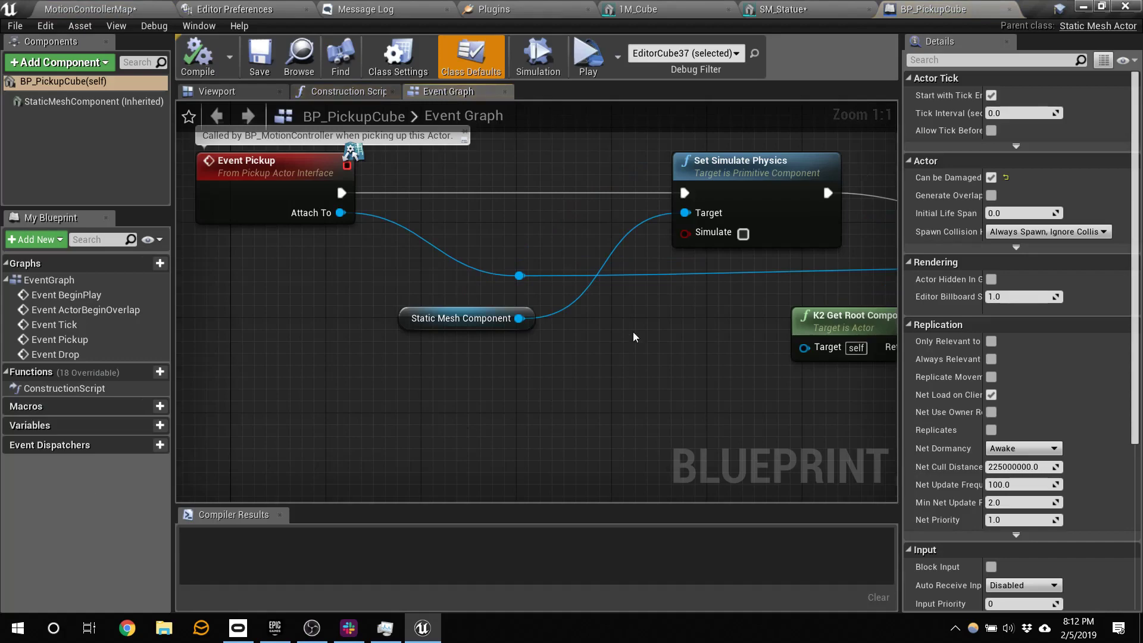
{"action": "scroll", "coordinate": [633, 337], "scroll_direction": "down", "scroll_amount": 9}
{"action": "scroll", "coordinate": [708, 384], "scroll_direction": "up", "scroll_amount": 7}
{"action": "right_click_drag", "start_coordinate": [450, 209], "coordinate": [541, 464]}
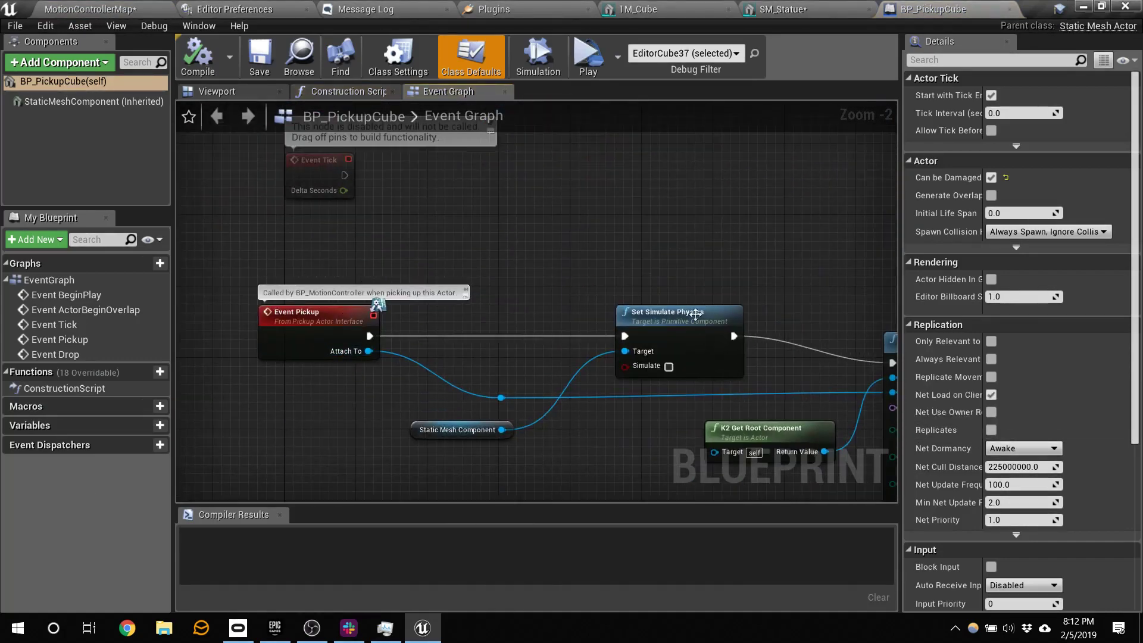
{"action": "right_click_drag", "start_coordinate": [819, 274], "coordinate": [590, 248]}
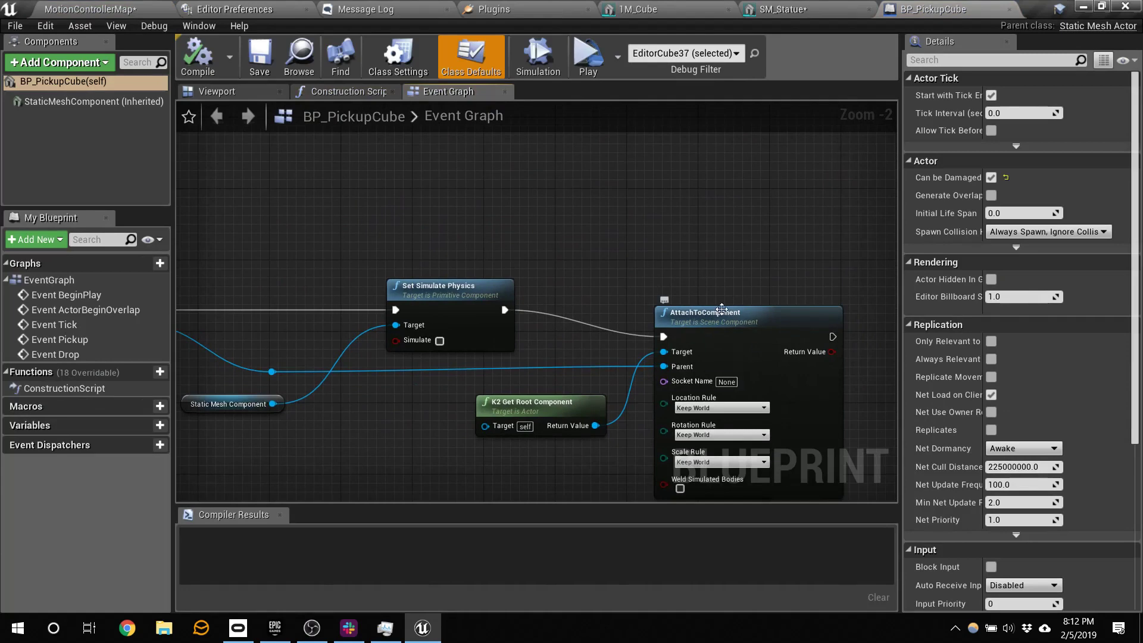
{"action": "left_click", "coordinate": [1010, 9]}
{"action": "left_click", "coordinate": [69, 10]}
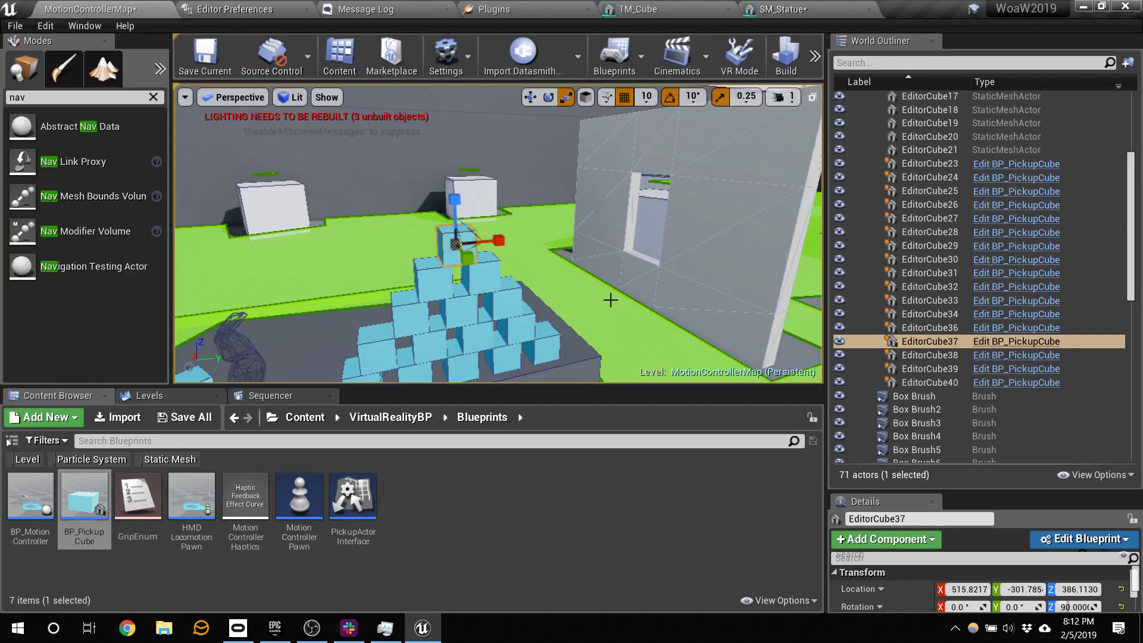
- Place another BP_PickupCube on the open floor beside the walls and move it to X 90, Y 150, Z 280
{"action": "right_click_drag", "start_coordinate": [709, 295], "coordinate": [816, 296]}
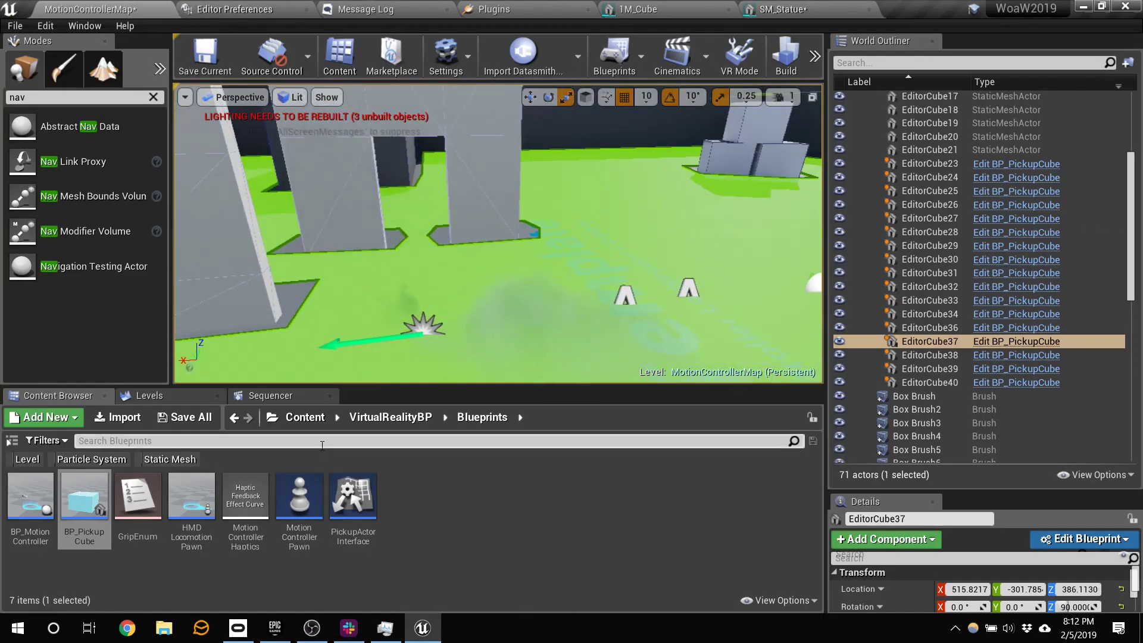
{"action": "left_click_drag", "start_coordinate": [75, 480], "coordinate": [524, 262]}
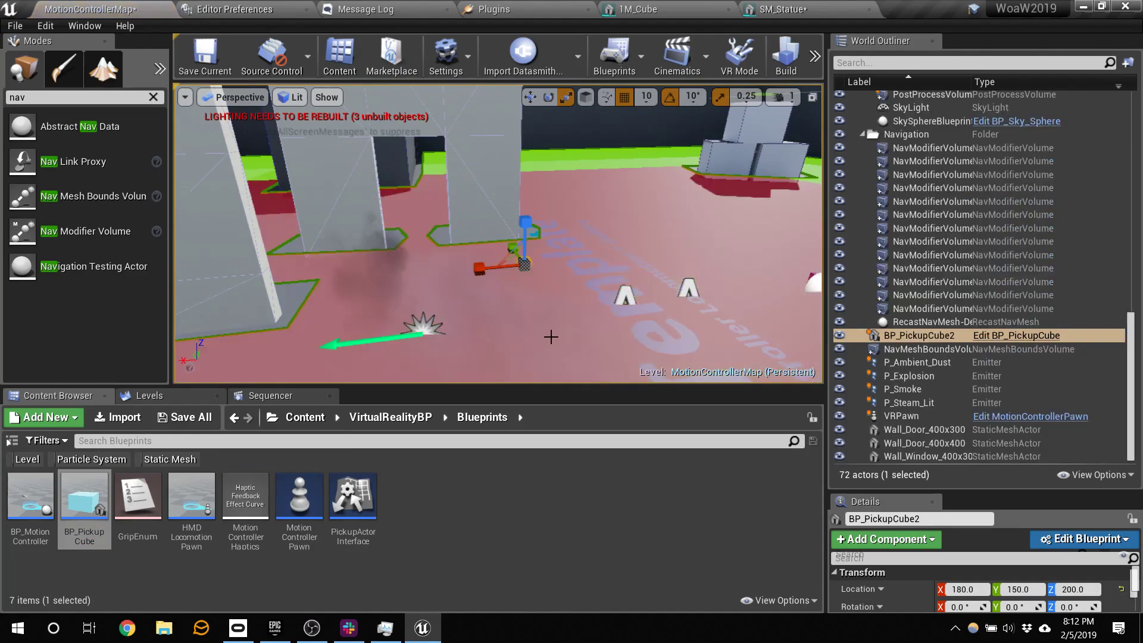
{"action": "left_click", "coordinate": [530, 96]}
{"action": "left_click_drag", "start_coordinate": [532, 213], "coordinate": [531, 170]}
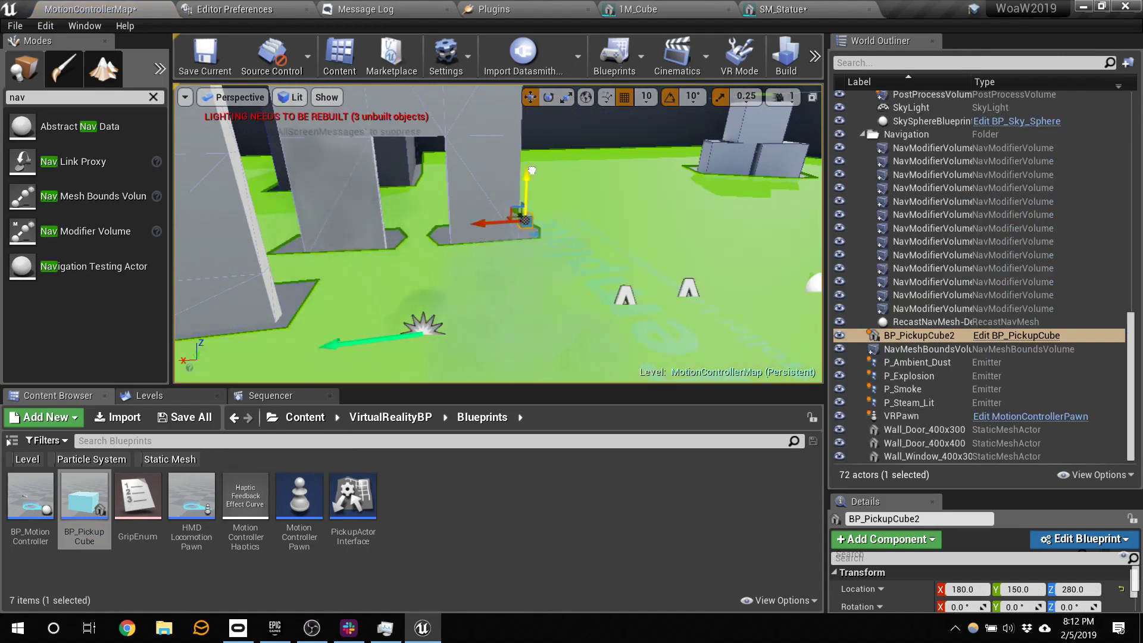
{"action": "key", "text": "f"}
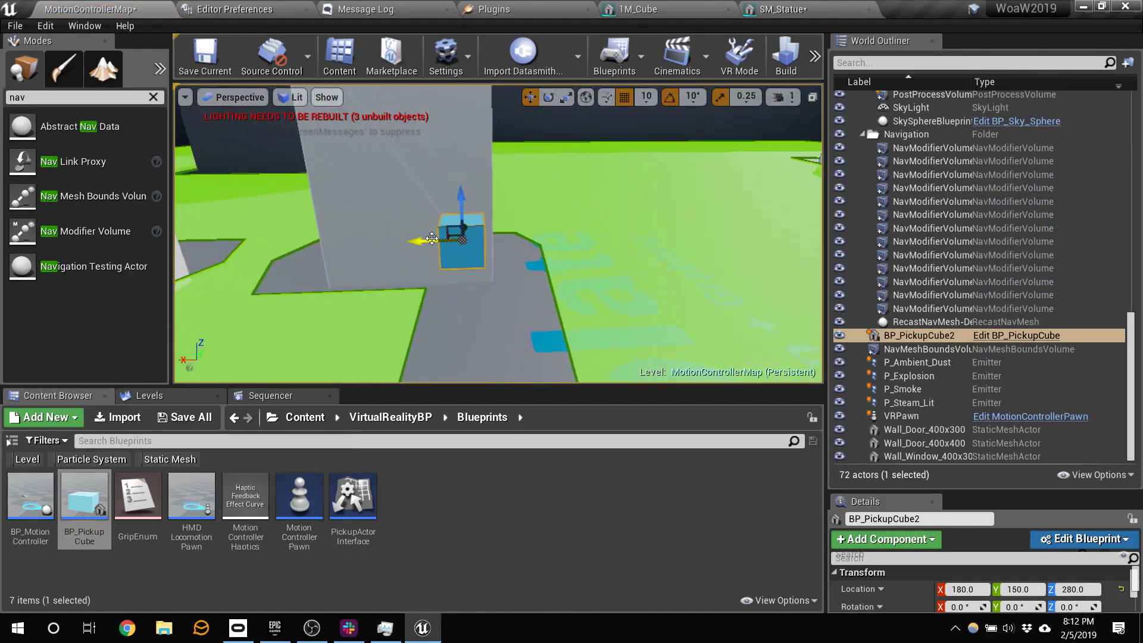
{"action": "left_click_drag", "start_coordinate": [432, 237], "coordinate": [596, 237]}
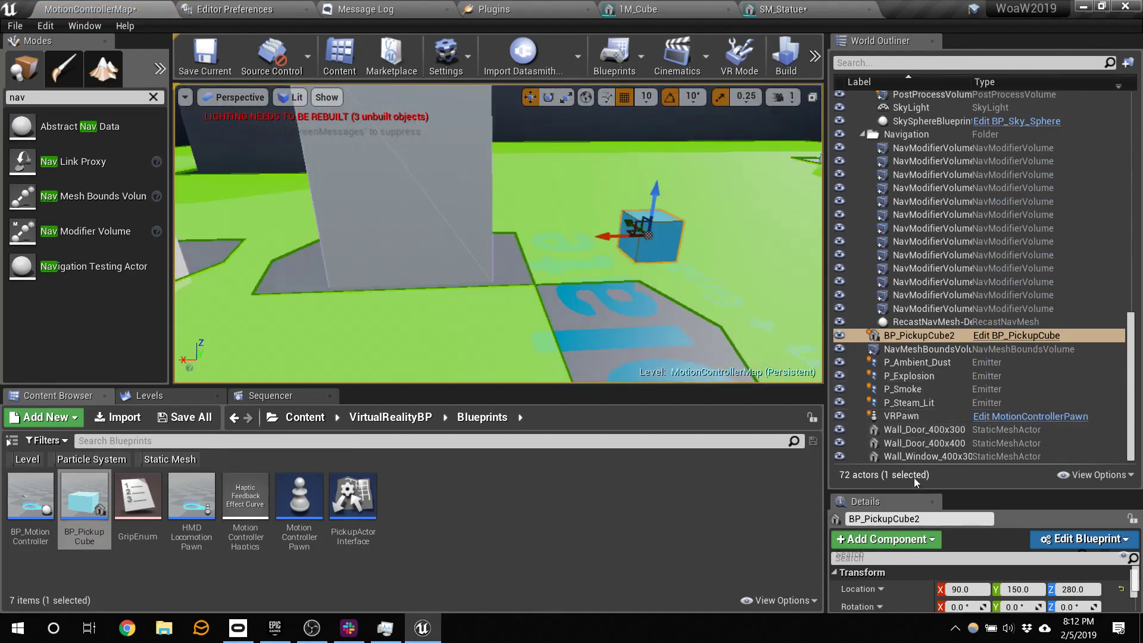
- Enlarge the Details area, filter all project content to static meshes, and replace the new BP_PickupCube's mesh with GenericHMD
{"action": "left_click_drag", "start_coordinate": [903, 491], "coordinate": [904, 208]}
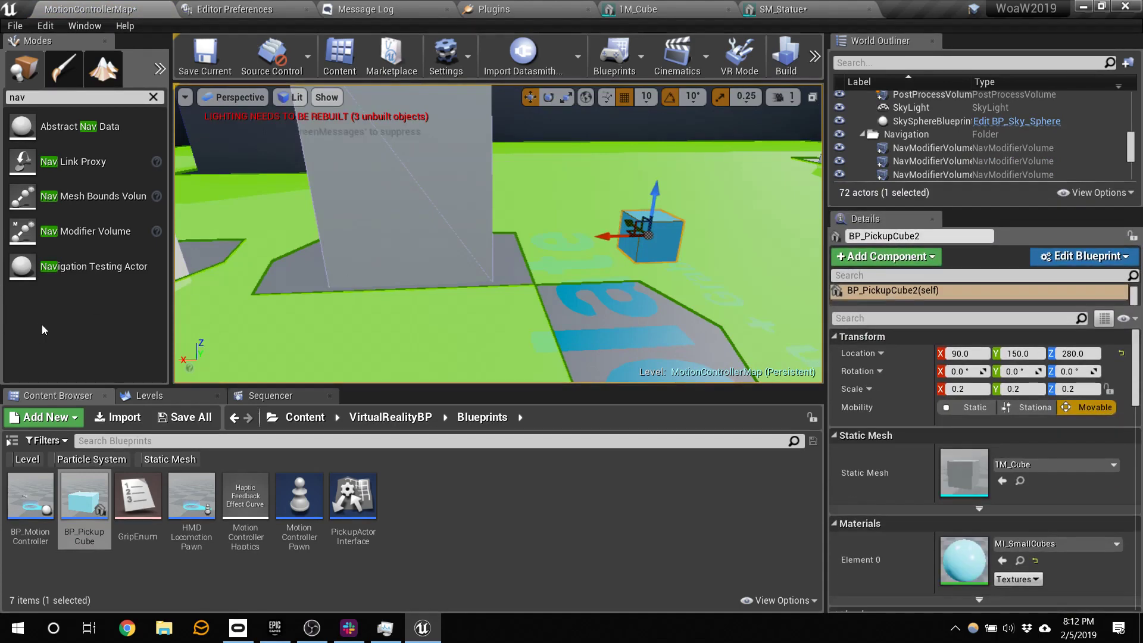
{"action": "left_click", "coordinate": [45, 441]}
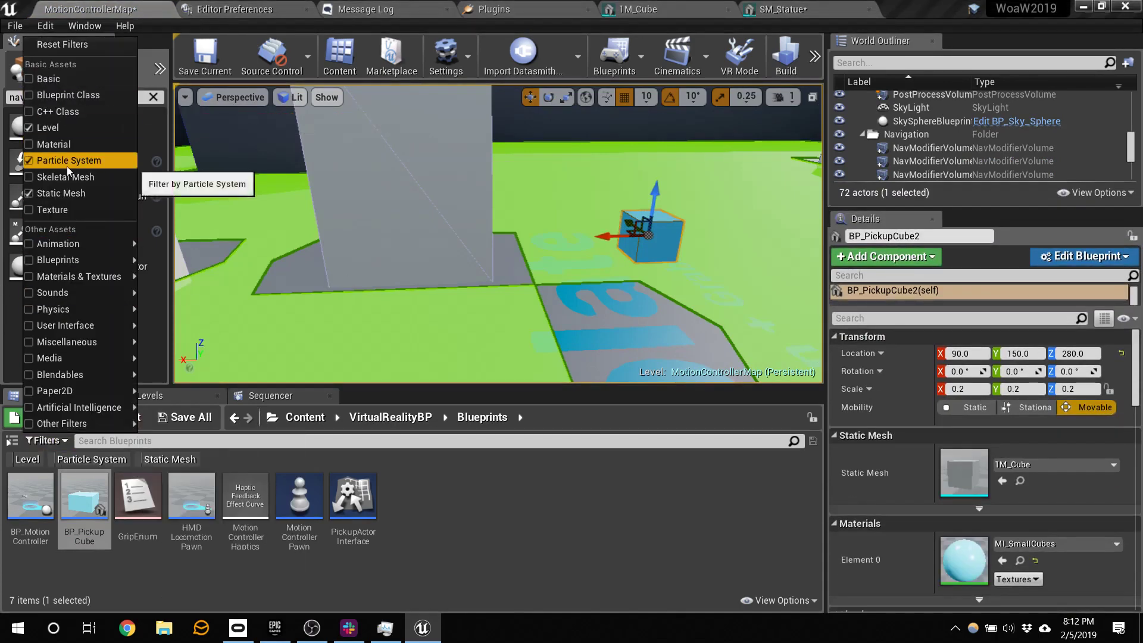
{"action": "left_click", "coordinate": [69, 193]}
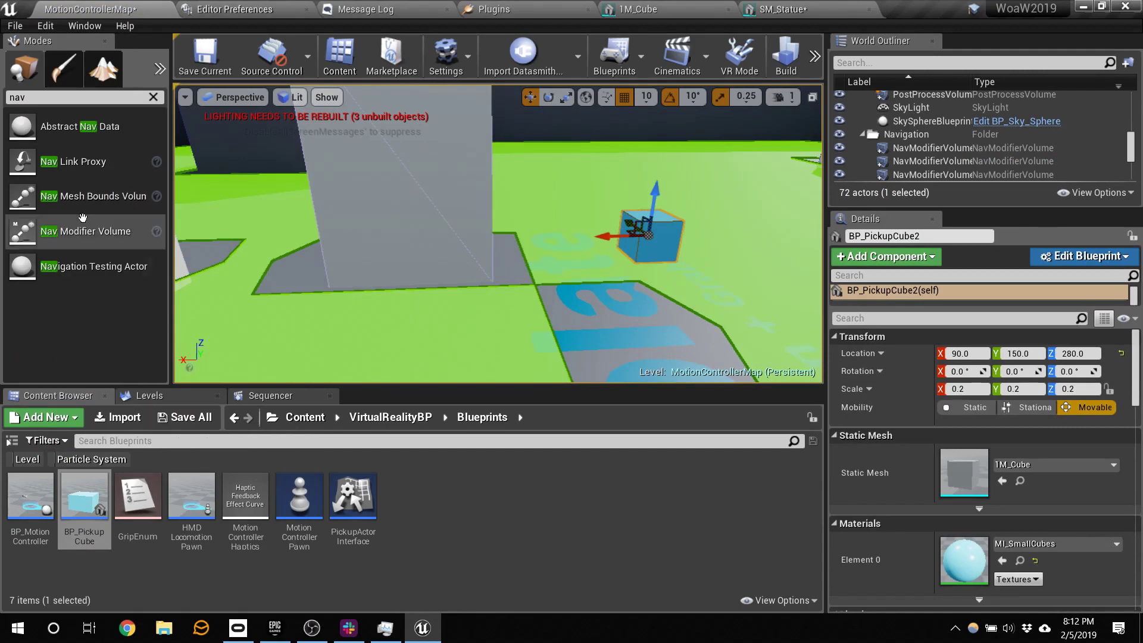
{"action": "left_click", "coordinate": [45, 441]}
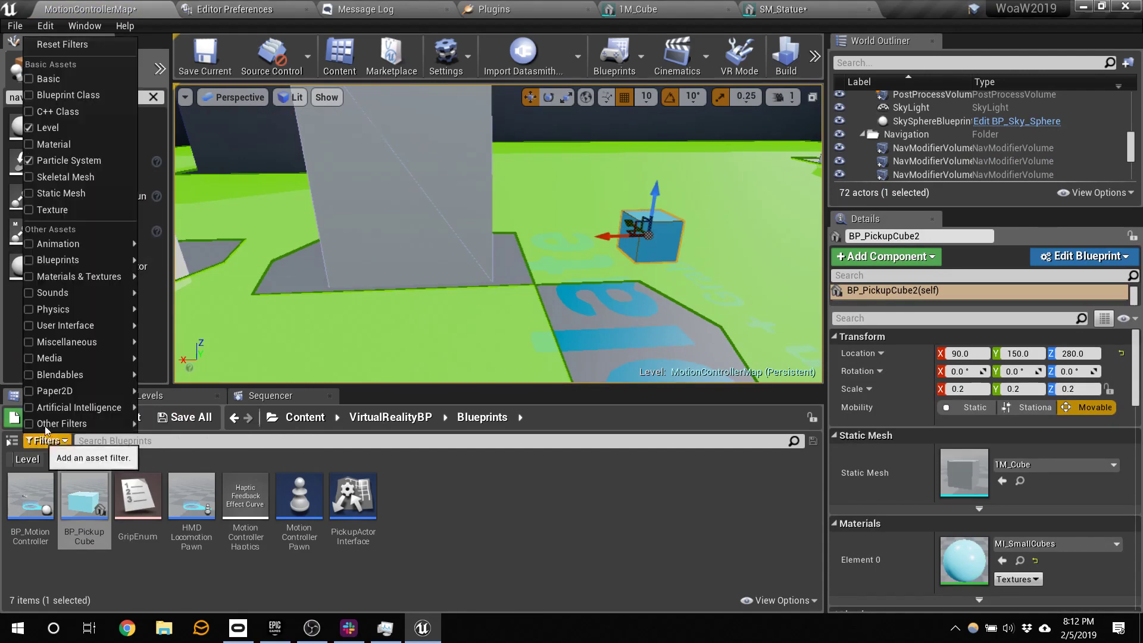
{"action": "left_click", "coordinate": [67, 193]}
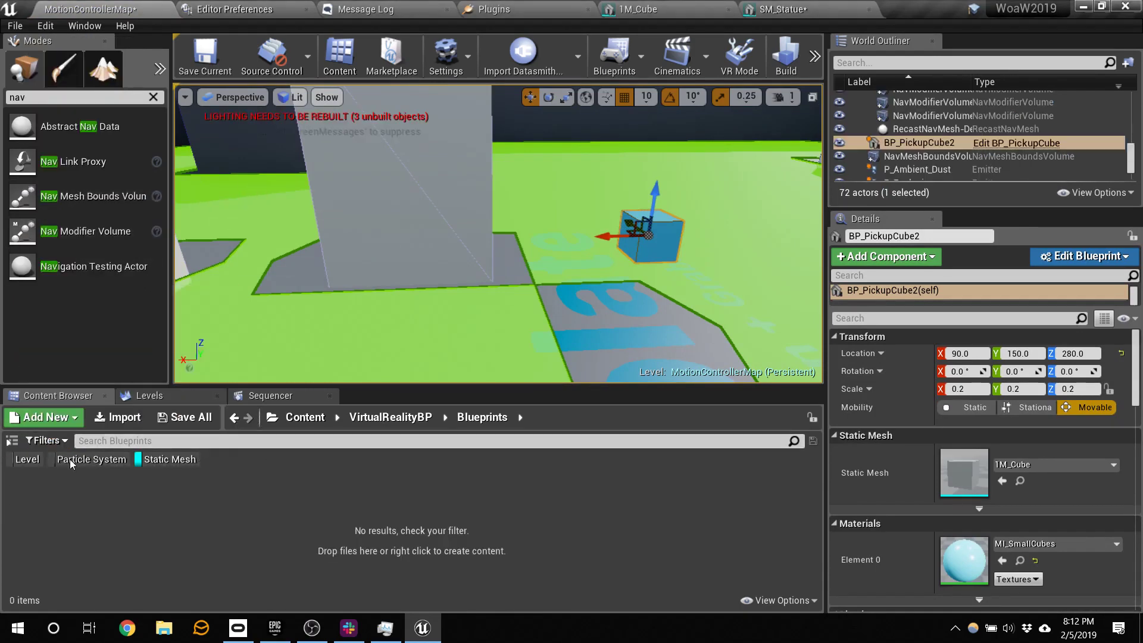
{"action": "left_click", "coordinate": [305, 417]}
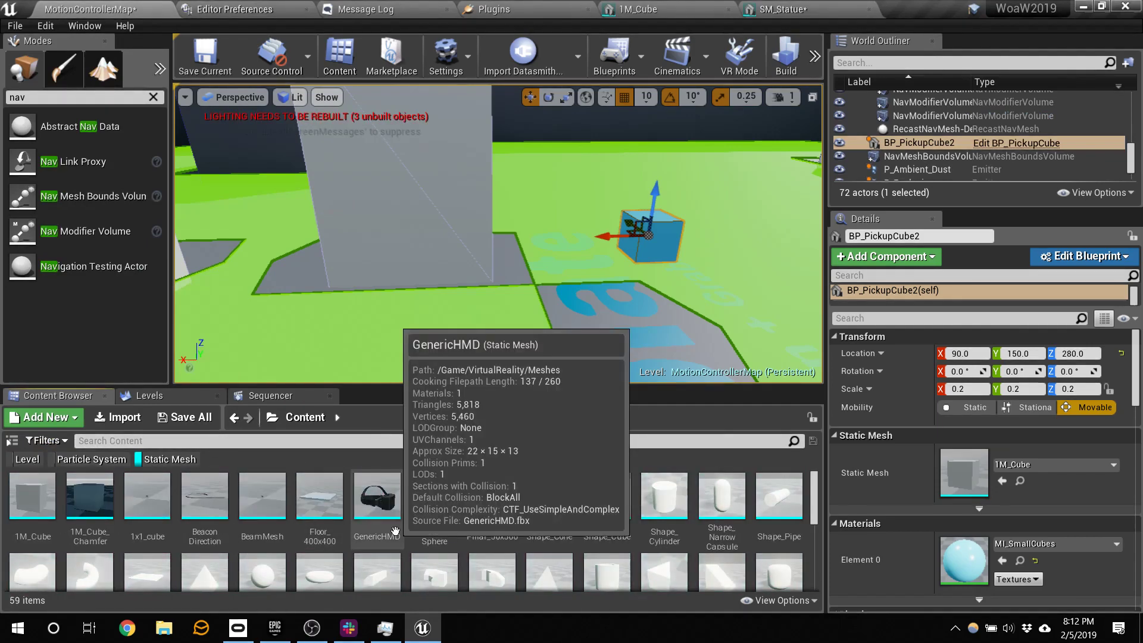
{"action": "left_click_drag", "start_coordinate": [362, 505], "coordinate": [992, 463]}
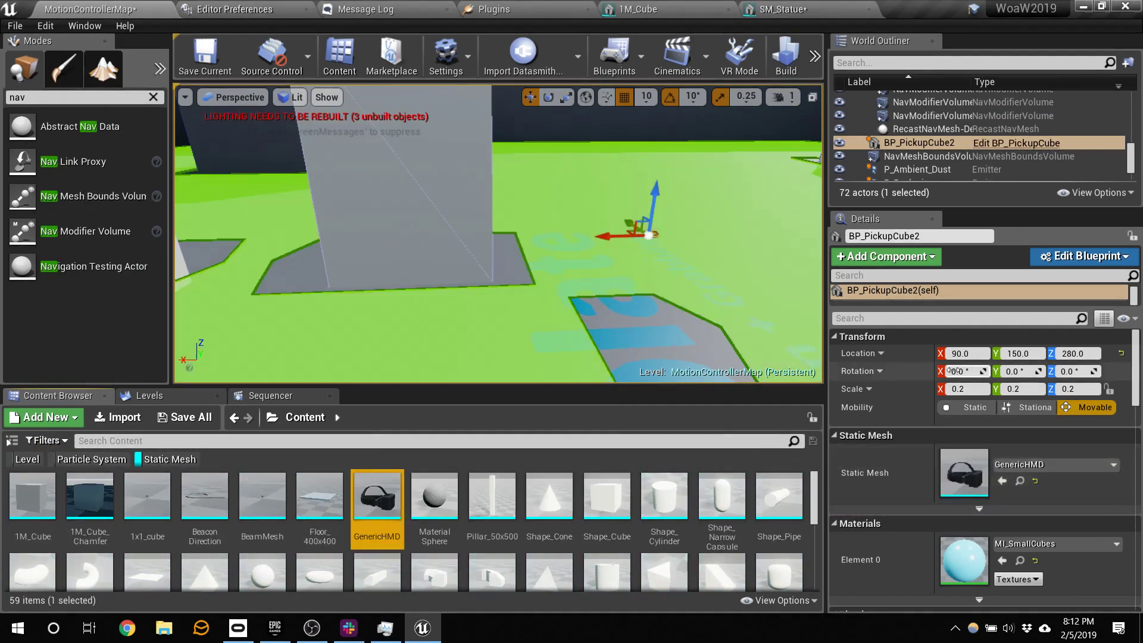
- Scale the GenericHMD pickup object uniformly to -3.25 on all axes and switch to the rotate tool
{"action": "left_click", "coordinate": [565, 98]}
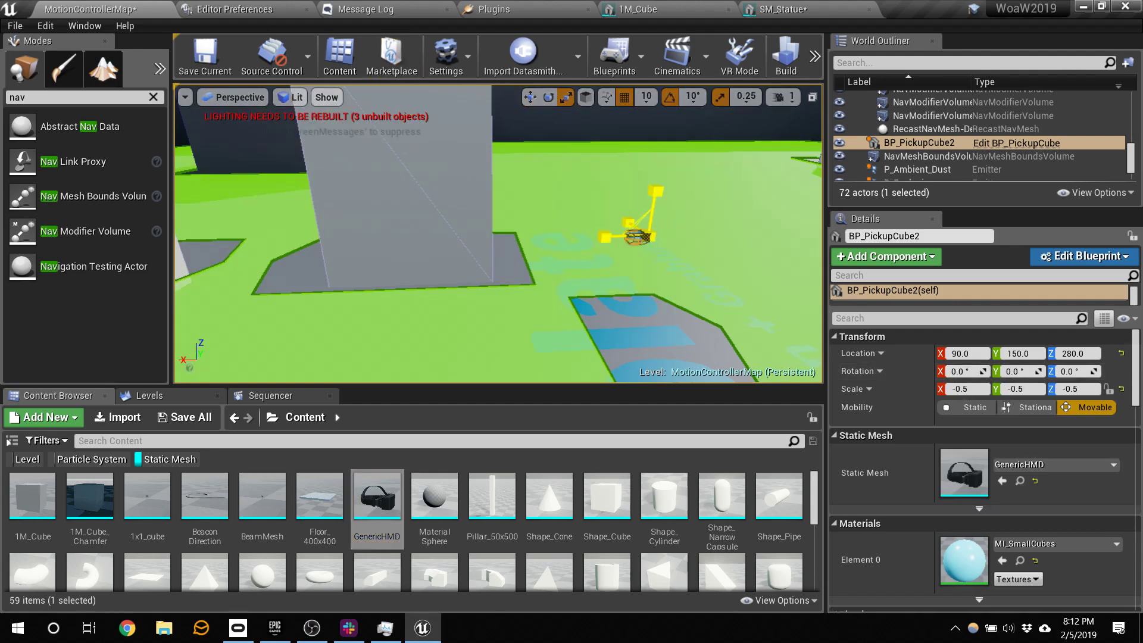
{"action": "left_click_drag", "start_coordinate": [631, 238], "coordinate": [689, 262]}
{"action": "left_click", "coordinate": [547, 99]}
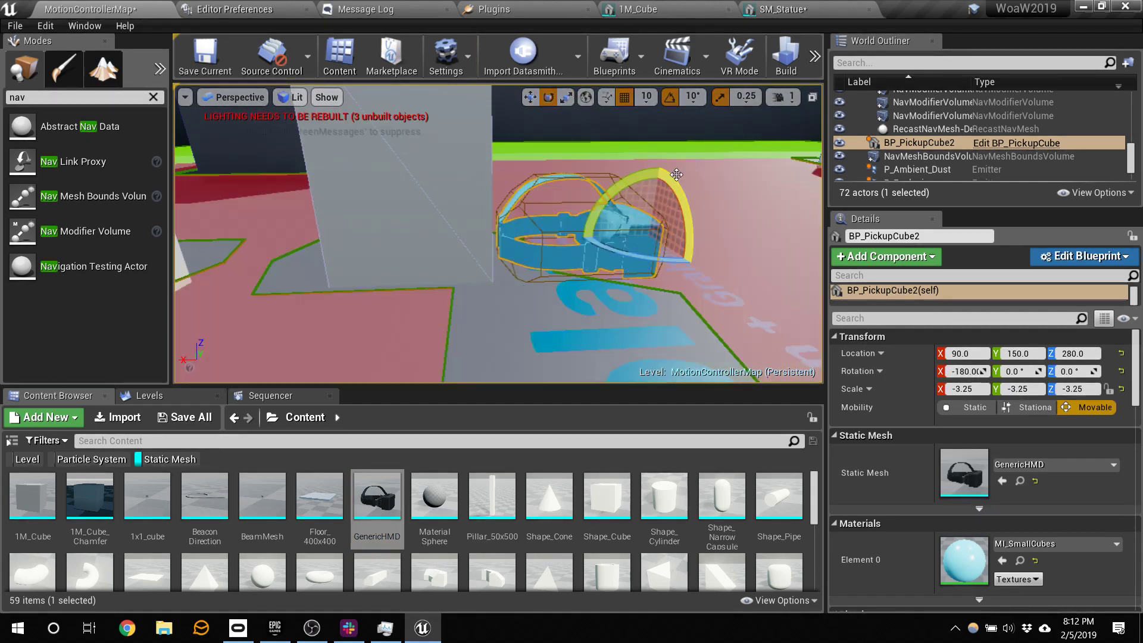
- Filter the content to materials instead of static meshes and apply M_Ground_Moss to Element 0 of the headset pickup object
{"action": "left_click", "coordinate": [137, 459]}
{"action": "left_click", "coordinate": [48, 441]}
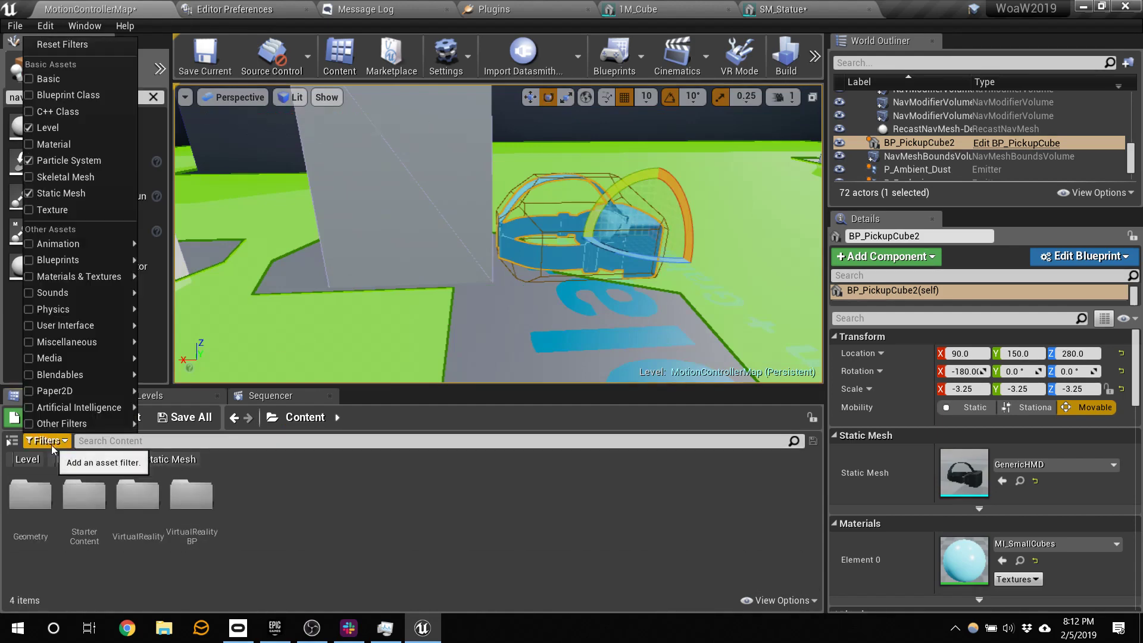
{"action": "left_click", "coordinate": [58, 142]}
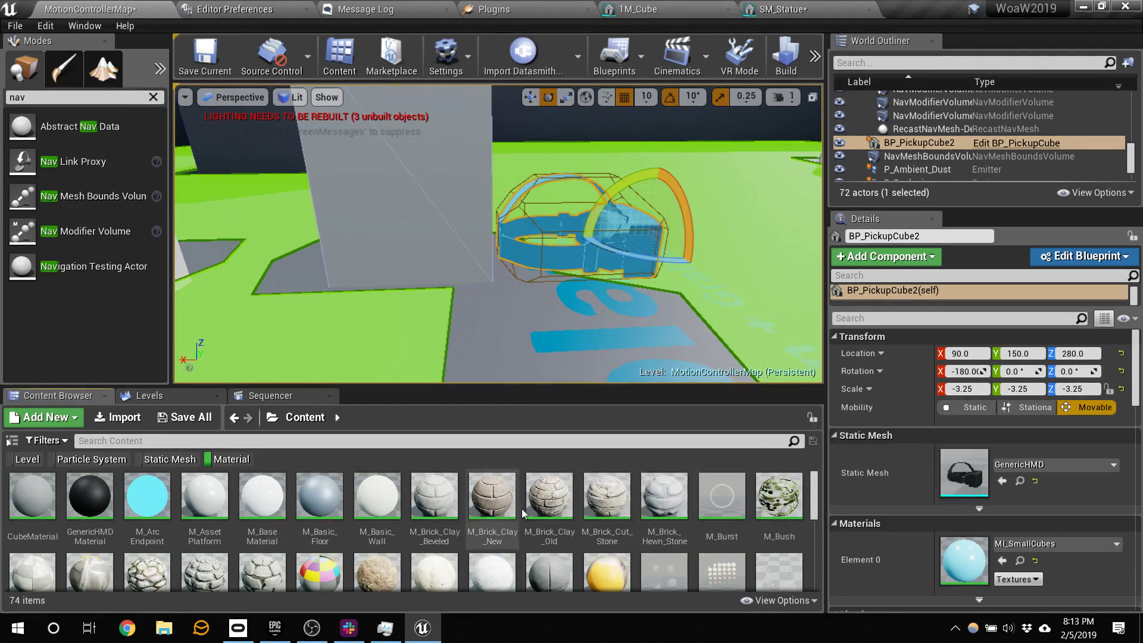
{"action": "scroll", "coordinate": [521, 508], "scroll_direction": "down", "scroll_amount": 3}
{"action": "scroll", "coordinate": [717, 546], "scroll_direction": "down", "scroll_amount": 1}
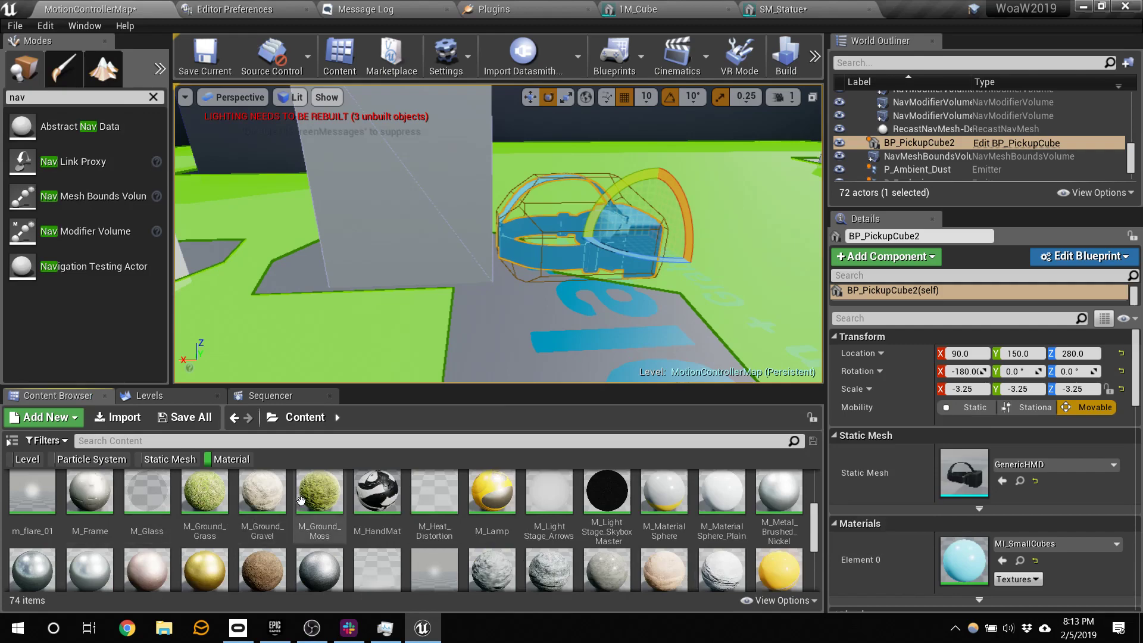
{"action": "left_click_drag", "start_coordinate": [319, 493], "coordinate": [973, 570]}
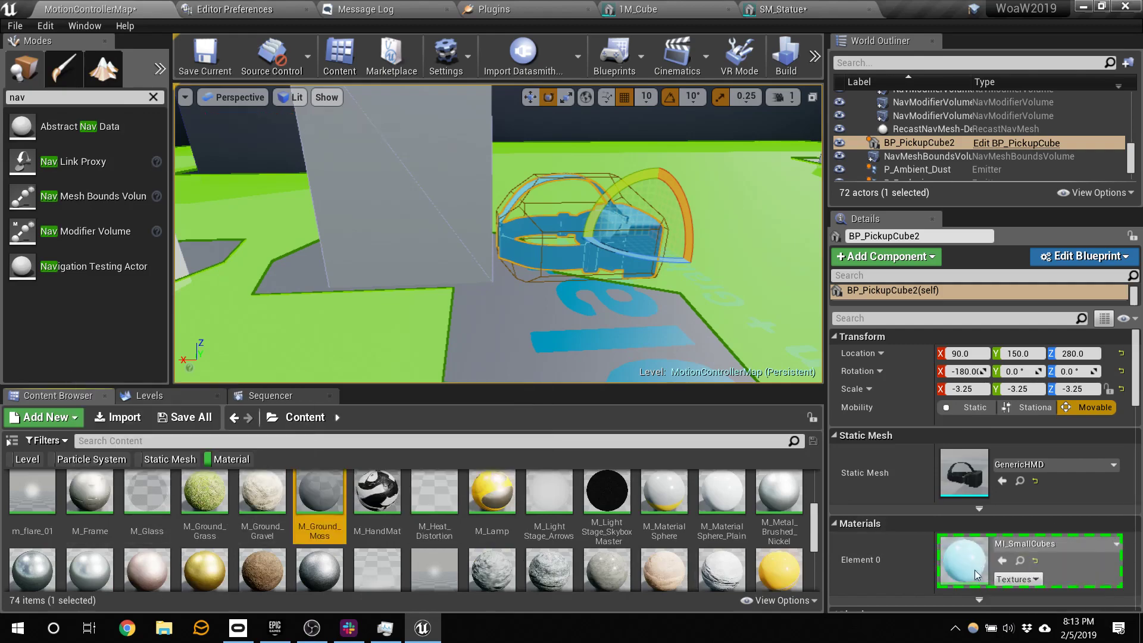
{"action": "right_click_drag", "start_coordinate": [795, 324], "coordinate": [700, 245]}
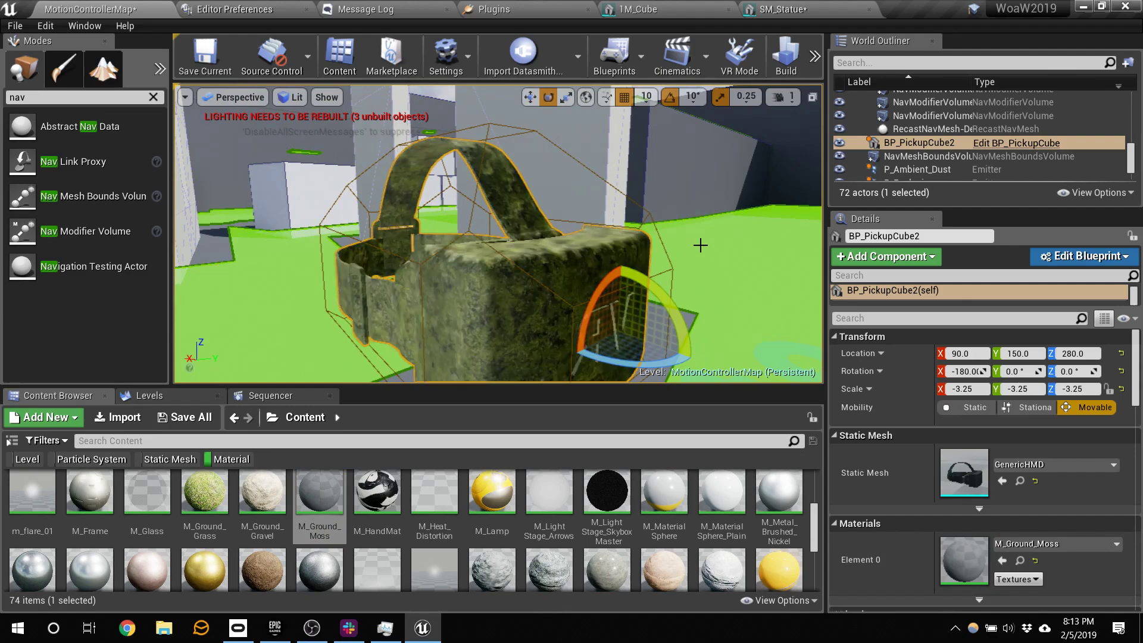
{"action": "right_click_drag", "start_coordinate": [610, 280], "coordinate": [551, 262]}
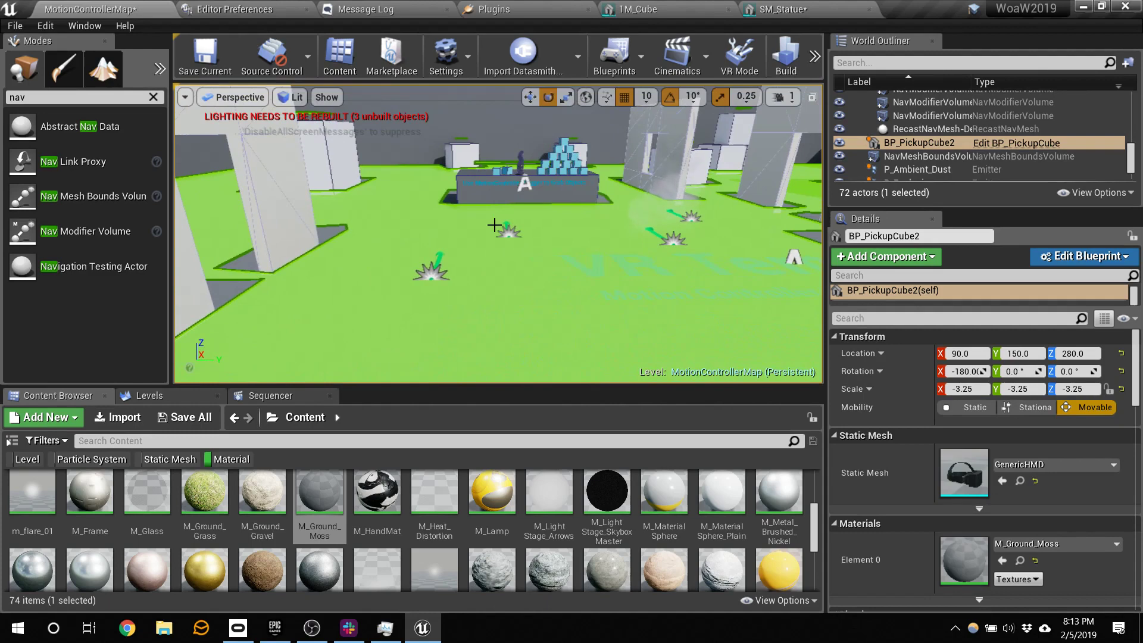
{"action": "left_click", "coordinate": [14, 26]}
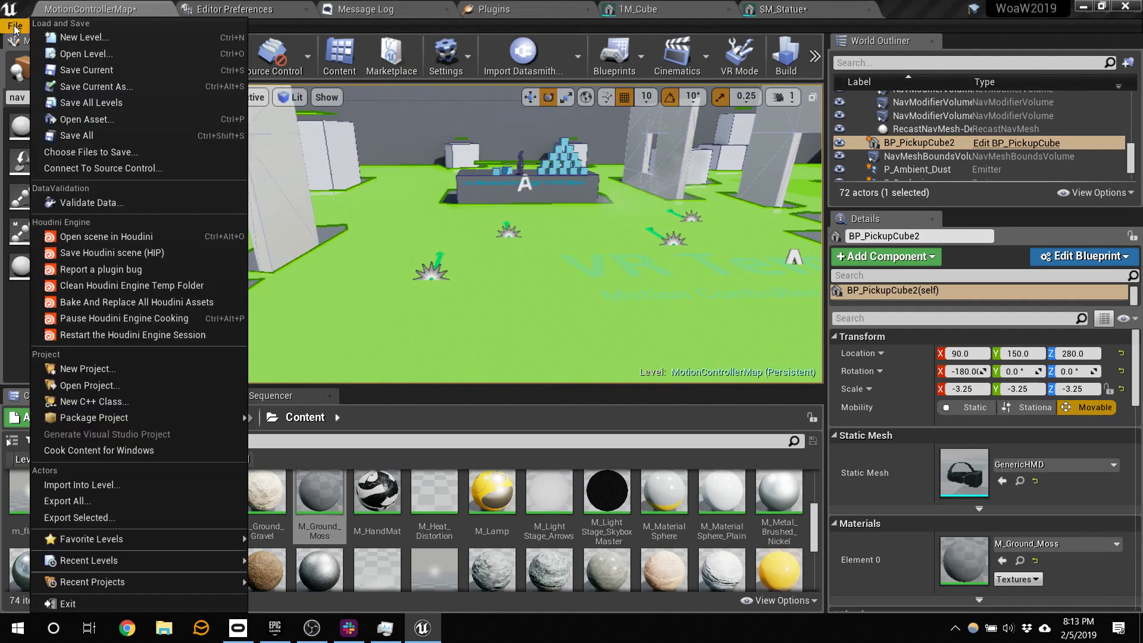
{"action": "left_click", "coordinate": [141, 59]}
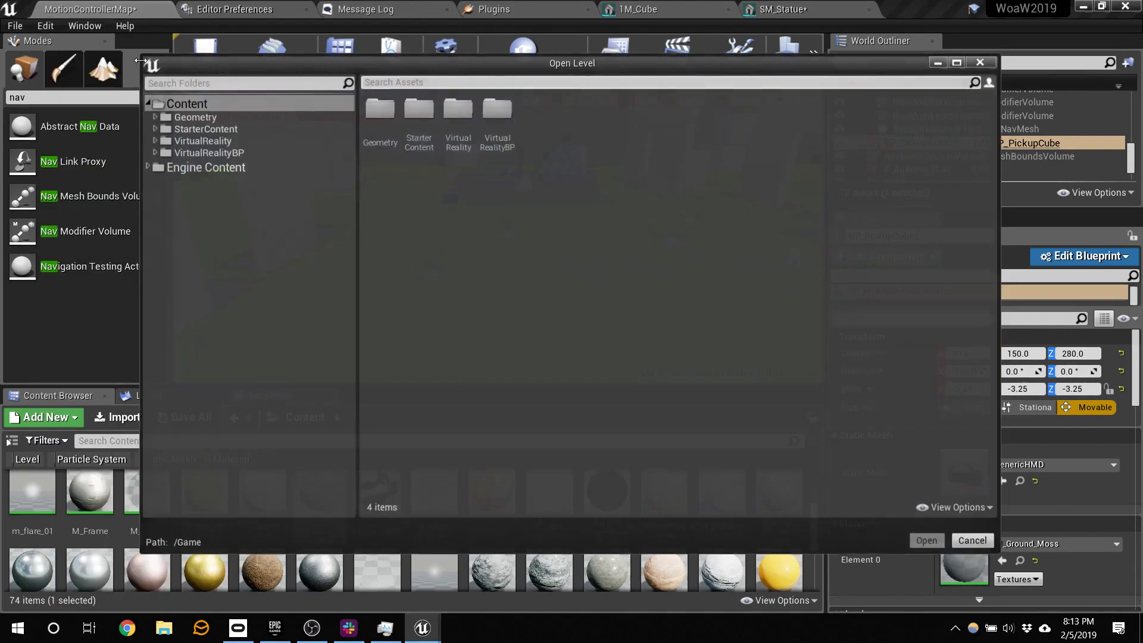
{"action": "left_click", "coordinate": [987, 65]}
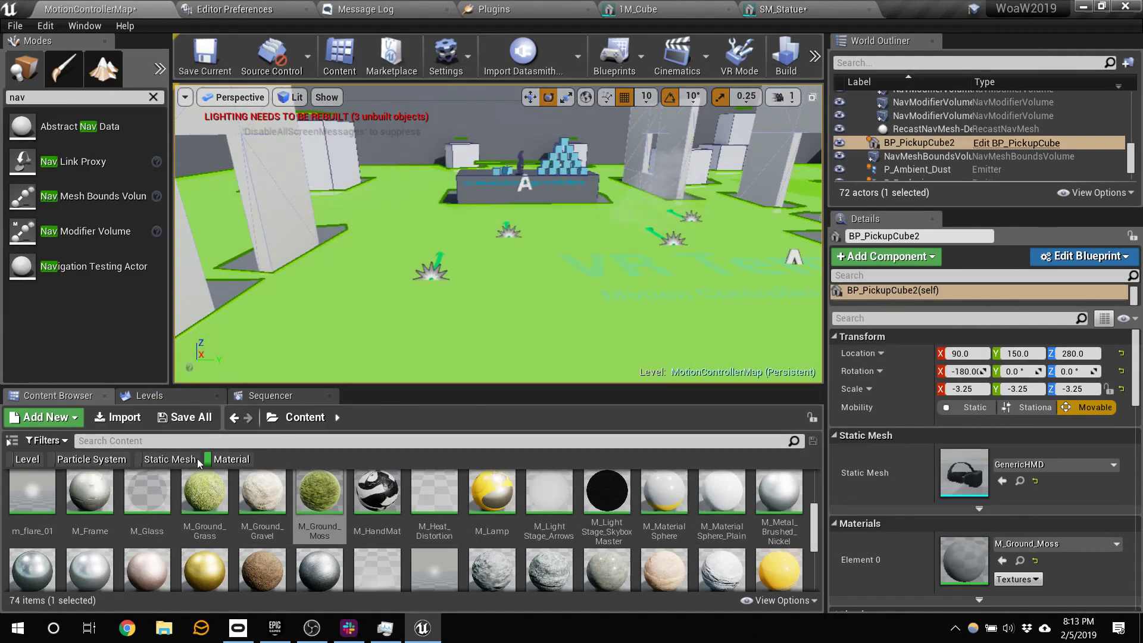
- Show only level assets, save the current map, and open StarterMap, saving the modified SM_Statue mesh
{"action": "left_click", "coordinate": [231, 459]}
{"action": "left_click", "coordinate": [28, 459]}
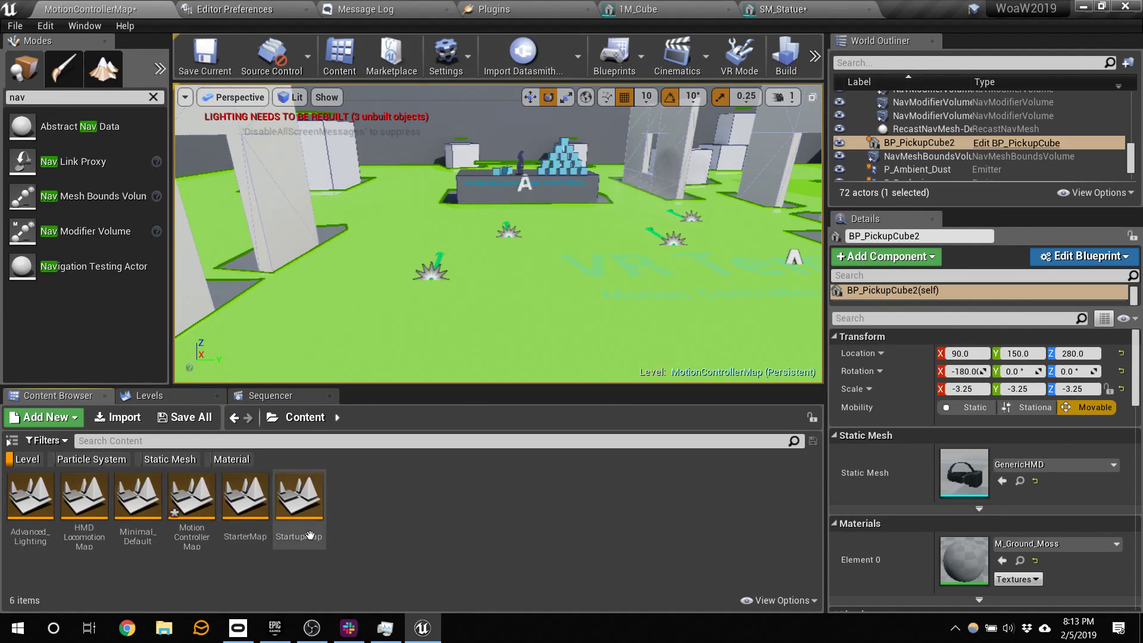
{"action": "key", "text": "ctrl+s"}
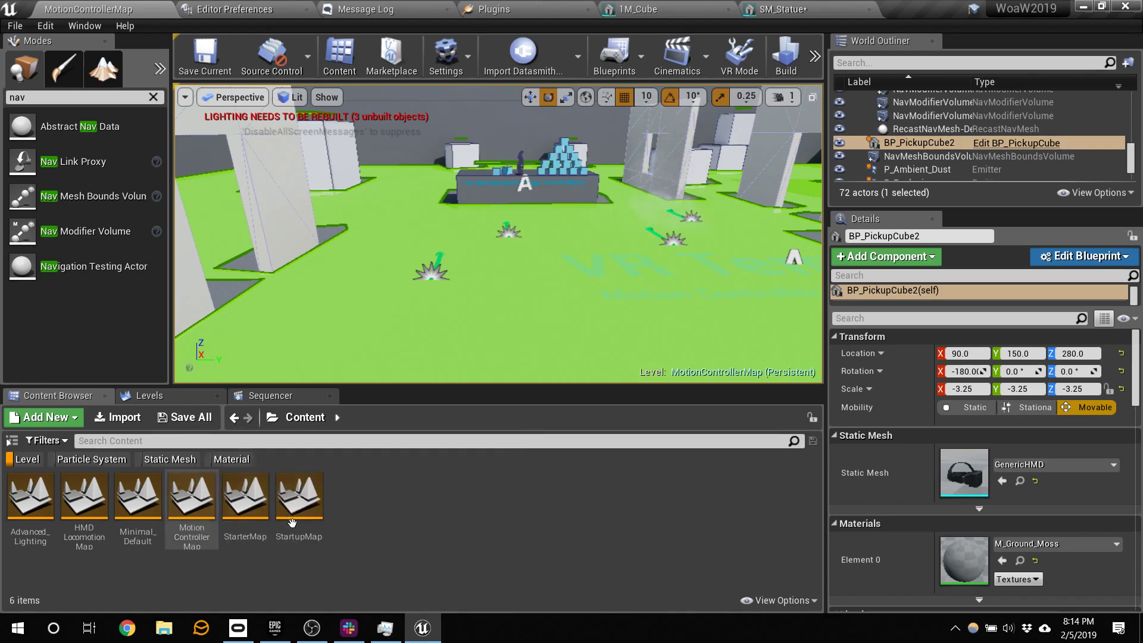
{"action": "double_click", "coordinate": [254, 501]}
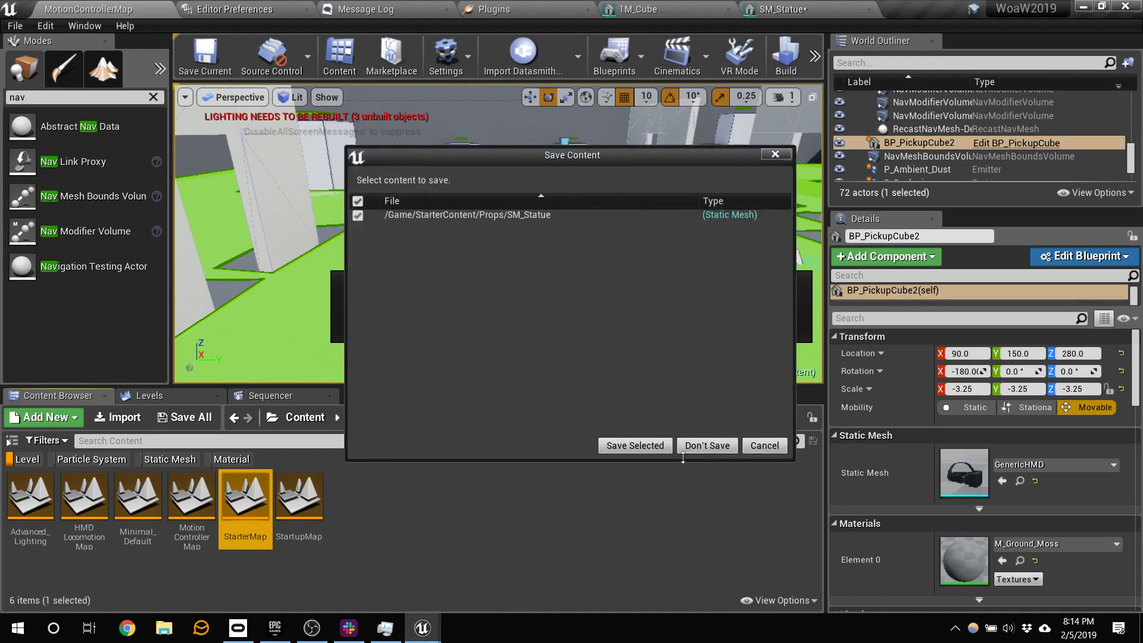
{"action": "left_click", "coordinate": [627, 446]}
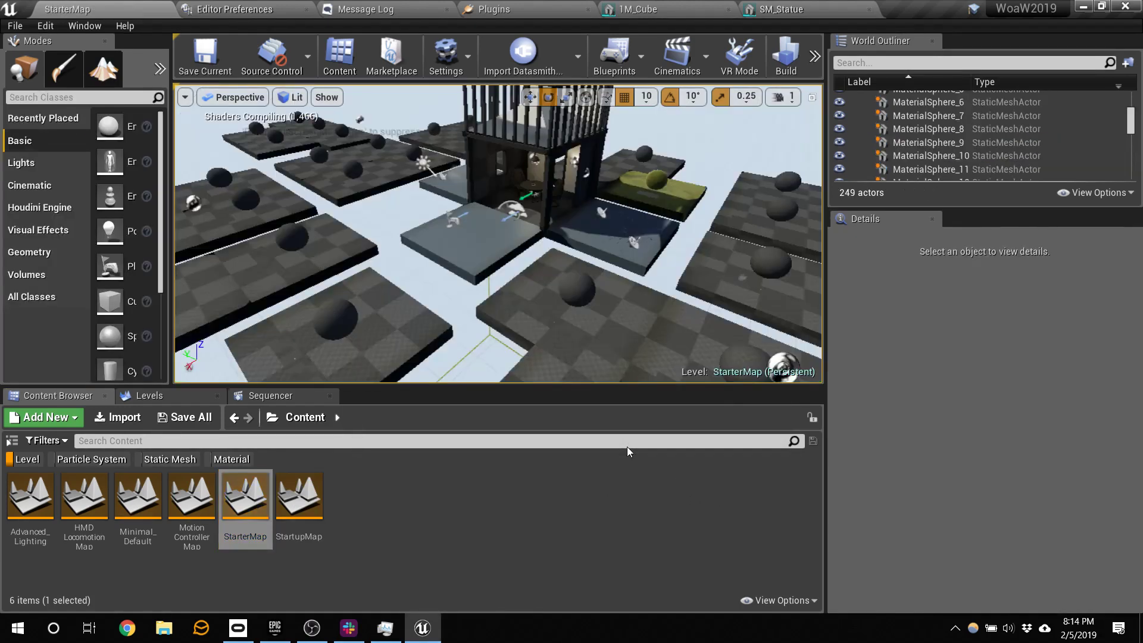
- Fly through StarterMap to examine the material sphere displays, ending close to the gold sphere
{"action": "right_click_drag", "start_coordinate": [408, 287], "coordinate": [335, 267]}
{"action": "key", "text": "a"}
{"action": "key", "text": "a"}
{"action": "key", "text": "w"}
{"action": "key", "text": "d"}
{"action": "key", "text": "d"}
{"action": "key", "text": "w"}
{"action": "key", "text": "d"}
{"action": "key", "text": "s"}
{"action": "key", "text": "w"}
{"action": "key", "text": "s"}
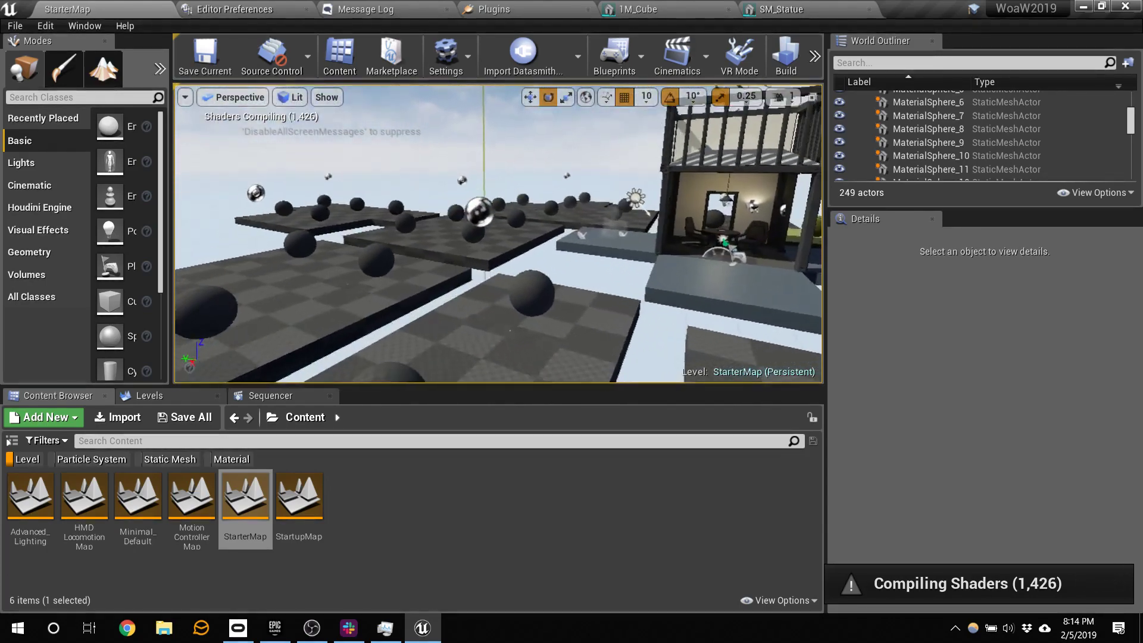
{"action": "mouse_move", "coordinate": [543, 262]}
{"action": "right_mouse_down"}
{"action": "mouse_move", "coordinate": [631, 262]}
{"action": "mouse_move", "coordinate": [542, 273]}
{"action": "right_mouse_up"}
{"action": "key", "text": "w"}
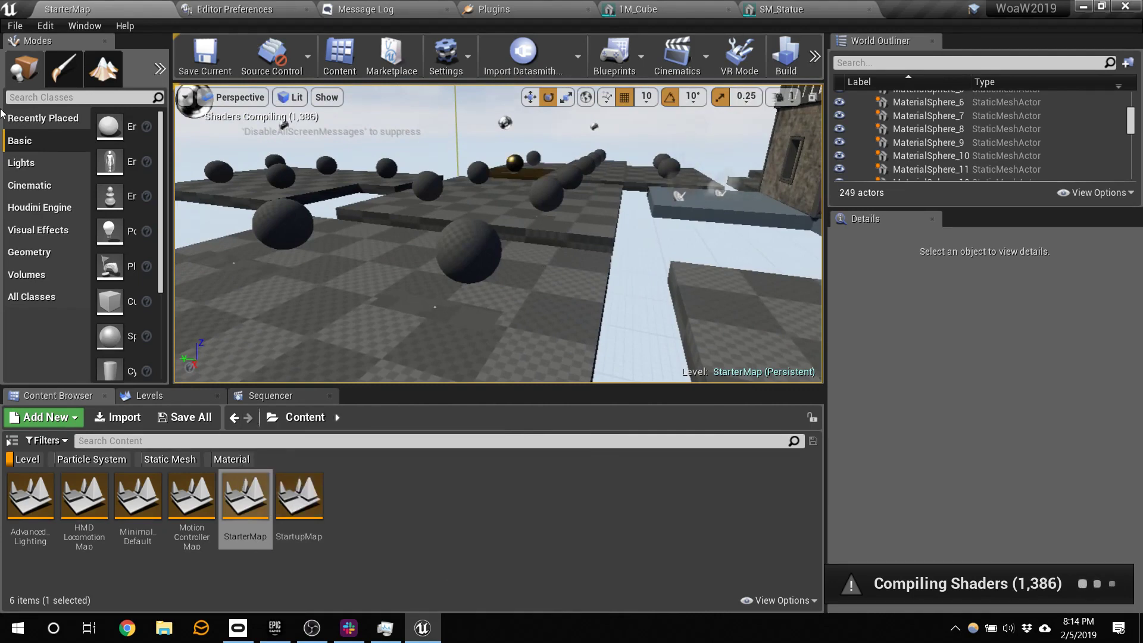
{"action": "right_click_drag", "start_coordinate": [298, 156], "coordinate": [314, 134]}
{"action": "key", "text": "w"}
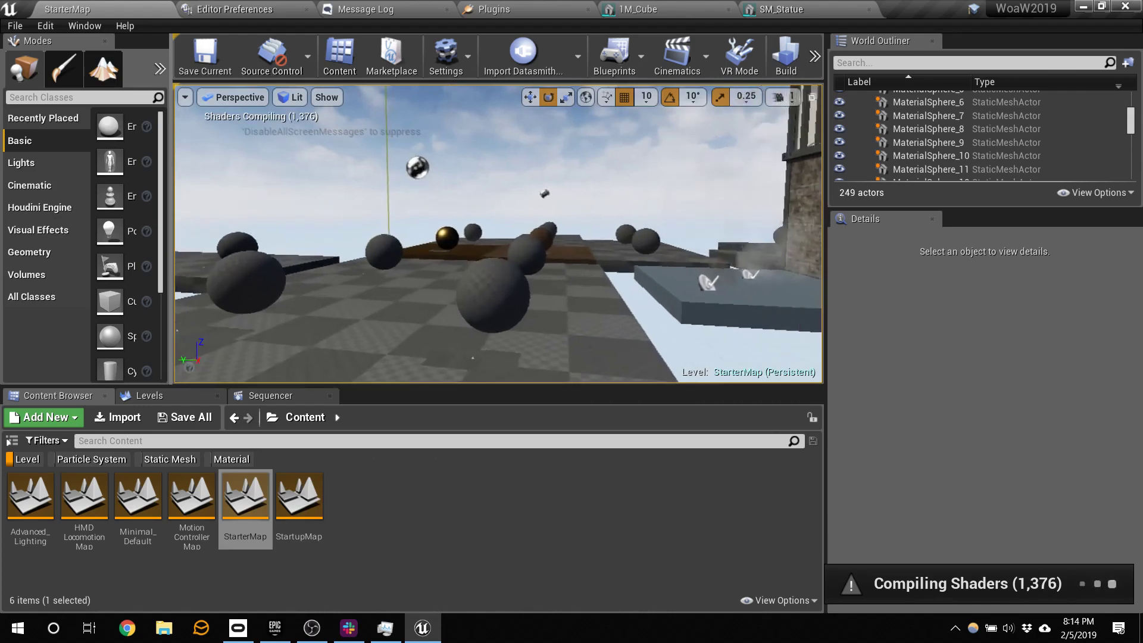
{"action": "key", "text": "w"}
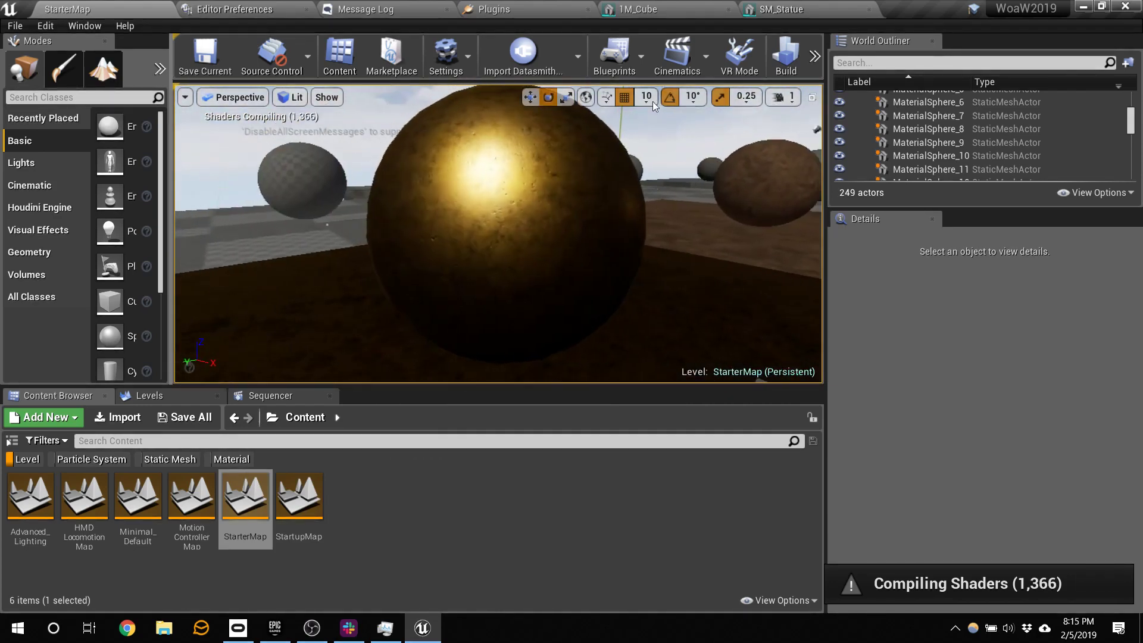
- Select the gold material sphere and locate its M_Metal_Gold material in the Content Browser
{"action": "left_click", "coordinate": [432, 169]}
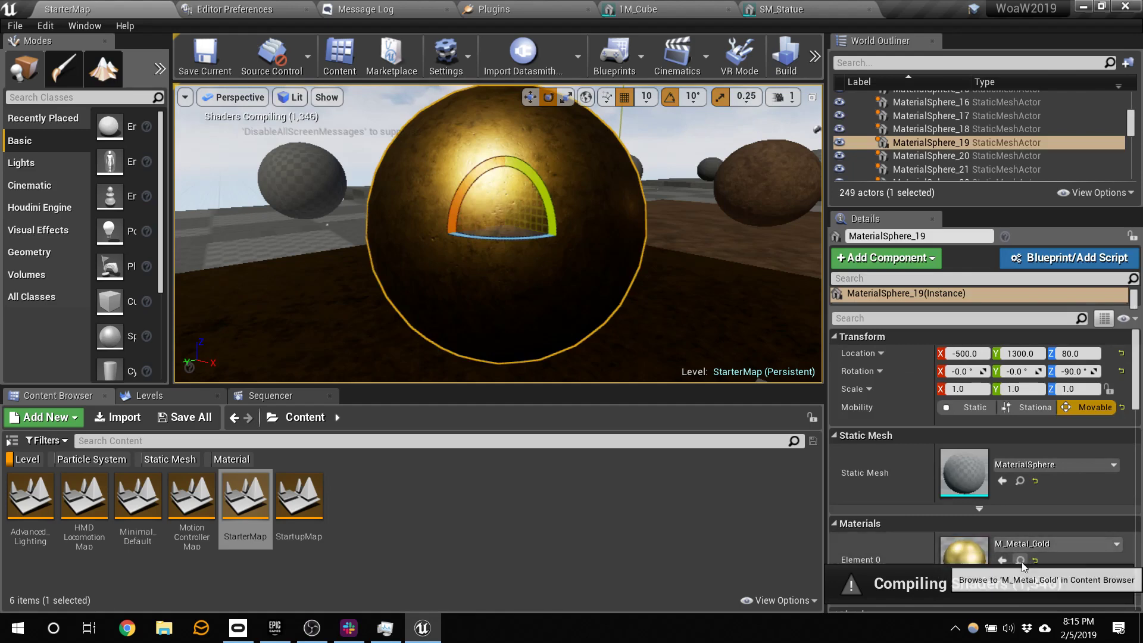
{"action": "scroll", "coordinate": [1020, 558], "scroll_direction": "down", "scroll_amount": 2}
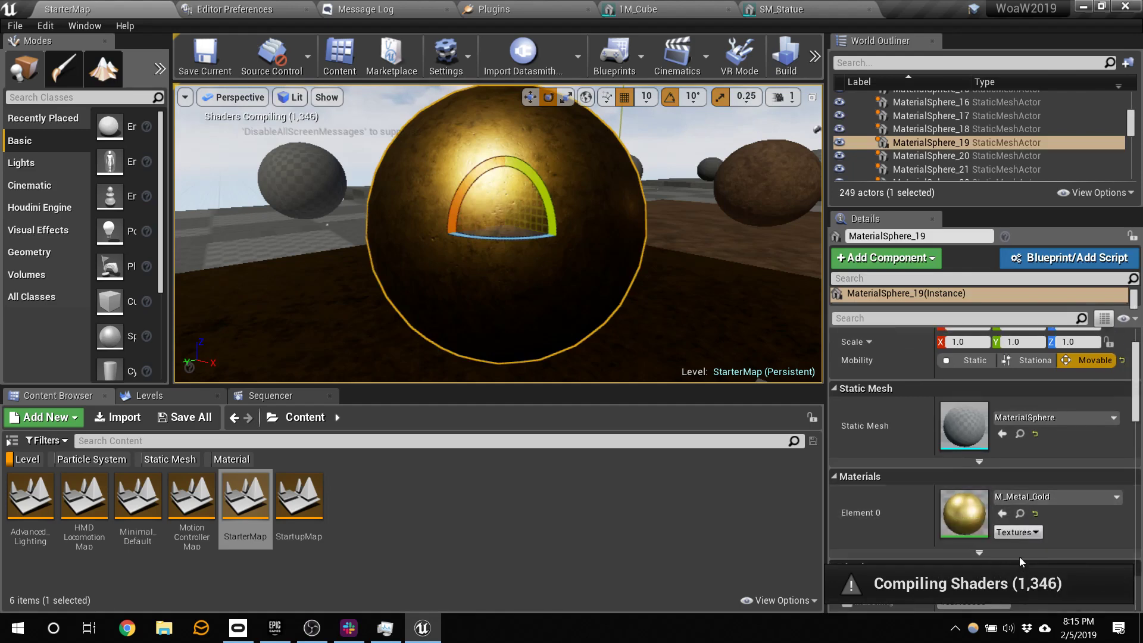
{"action": "left_click", "coordinate": [1021, 513]}
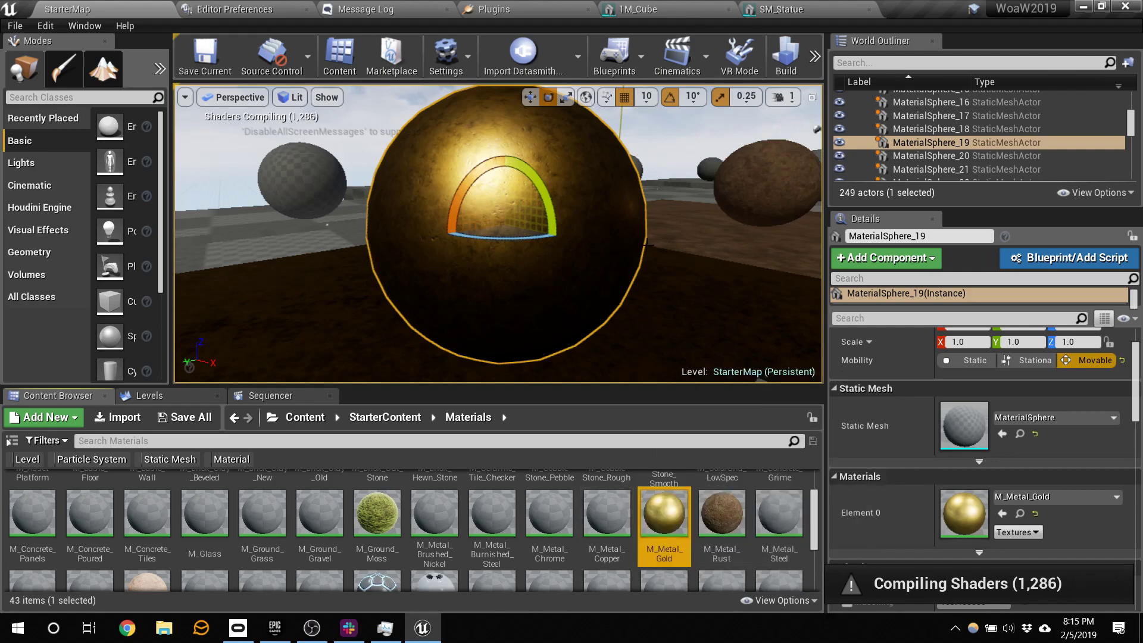
{"action": "right_click_drag", "start_coordinate": [775, 203], "coordinate": [797, 206]}
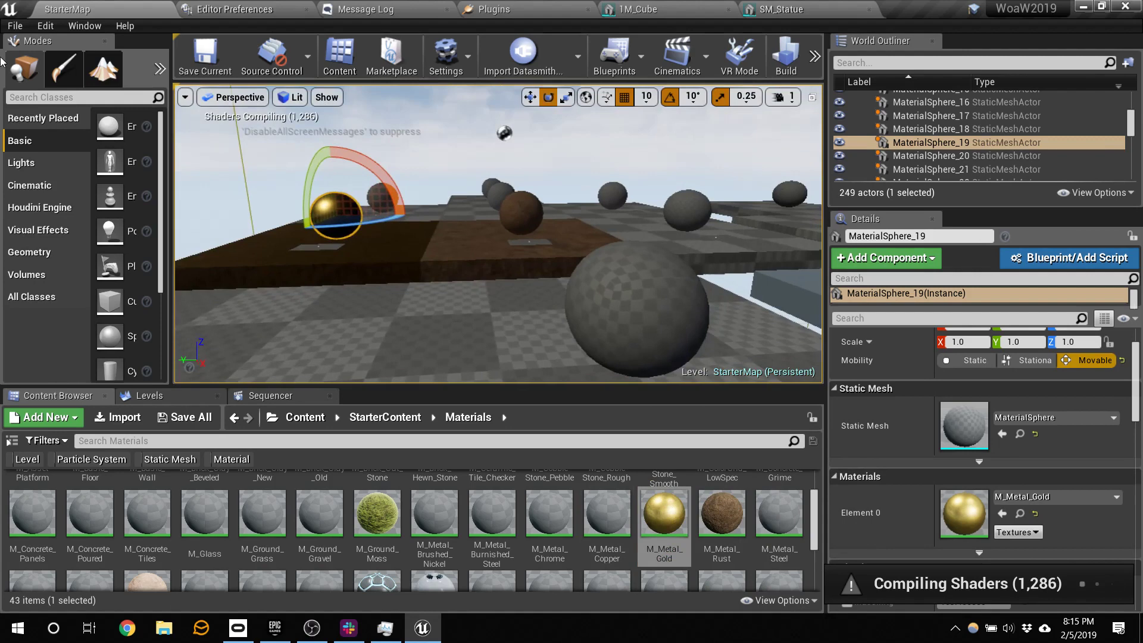
- Create a new level from the Default template
{"action": "left_click", "coordinate": [15, 27]}
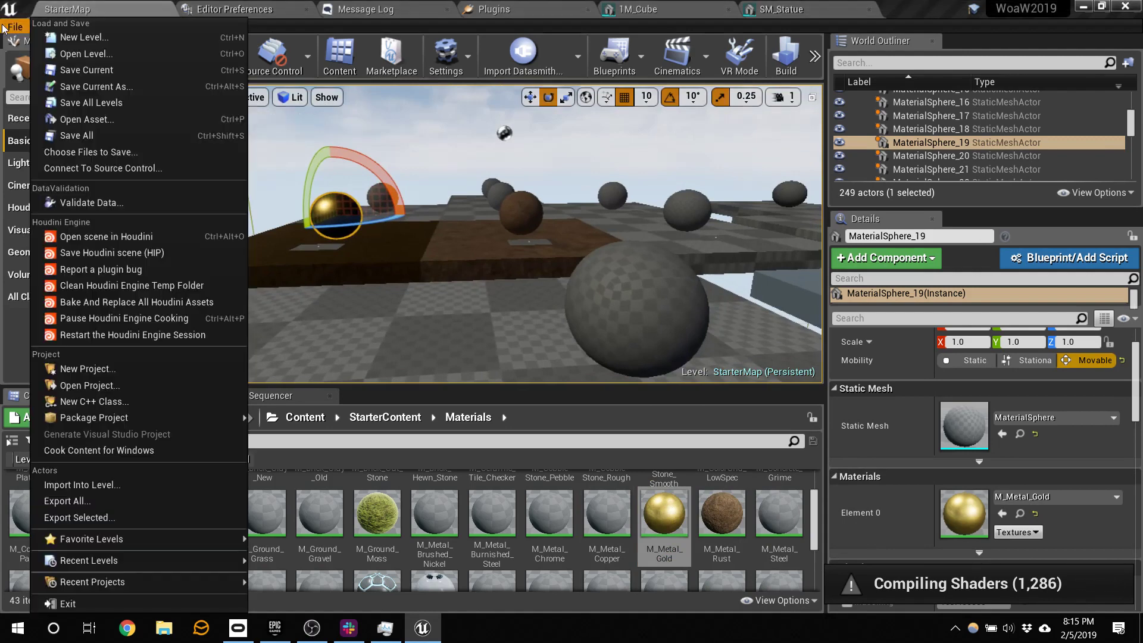
{"action": "left_click", "coordinate": [66, 36]}
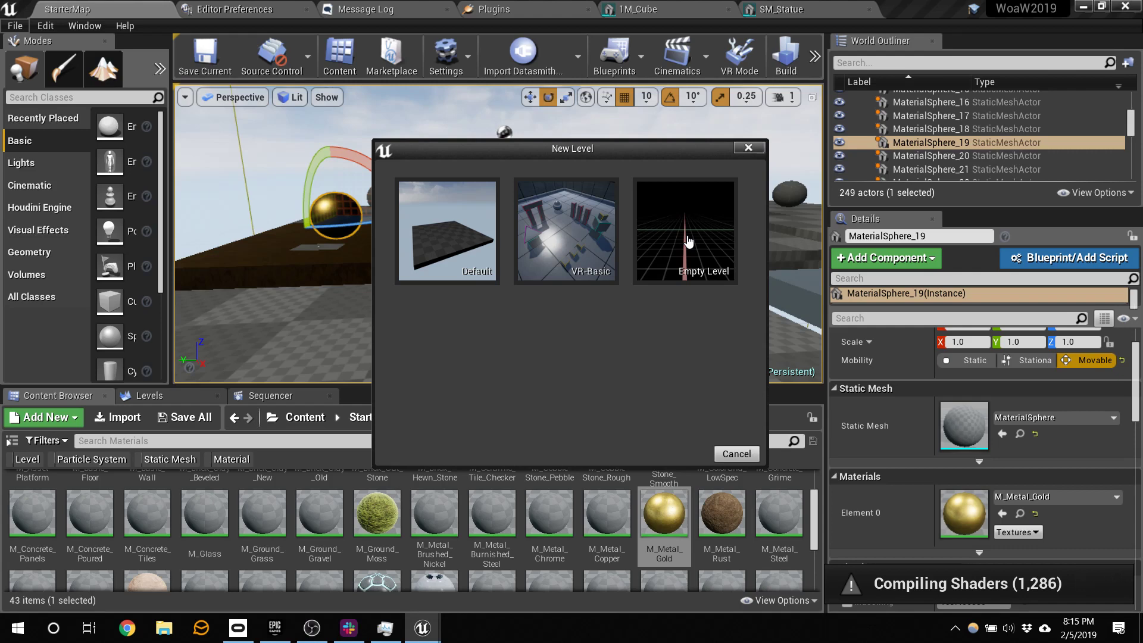
{"action": "left_click", "coordinate": [413, 218]}
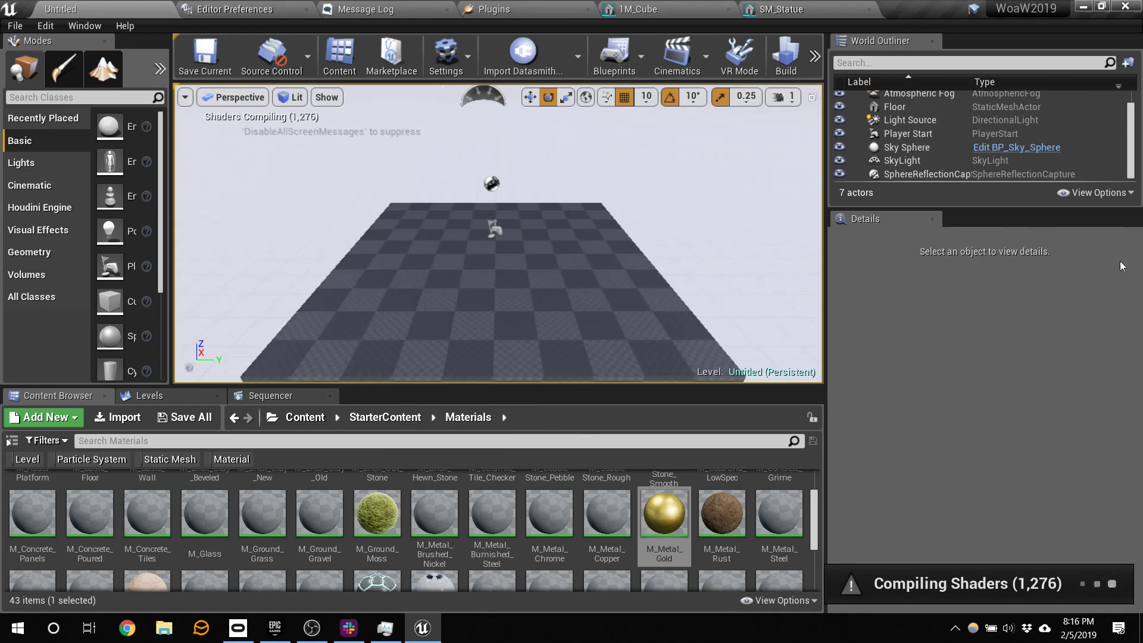
- Select the Player Start on the new level's floor and frame it in the view
{"action": "right_click_drag", "start_coordinate": [704, 263], "coordinate": [667, 280]}
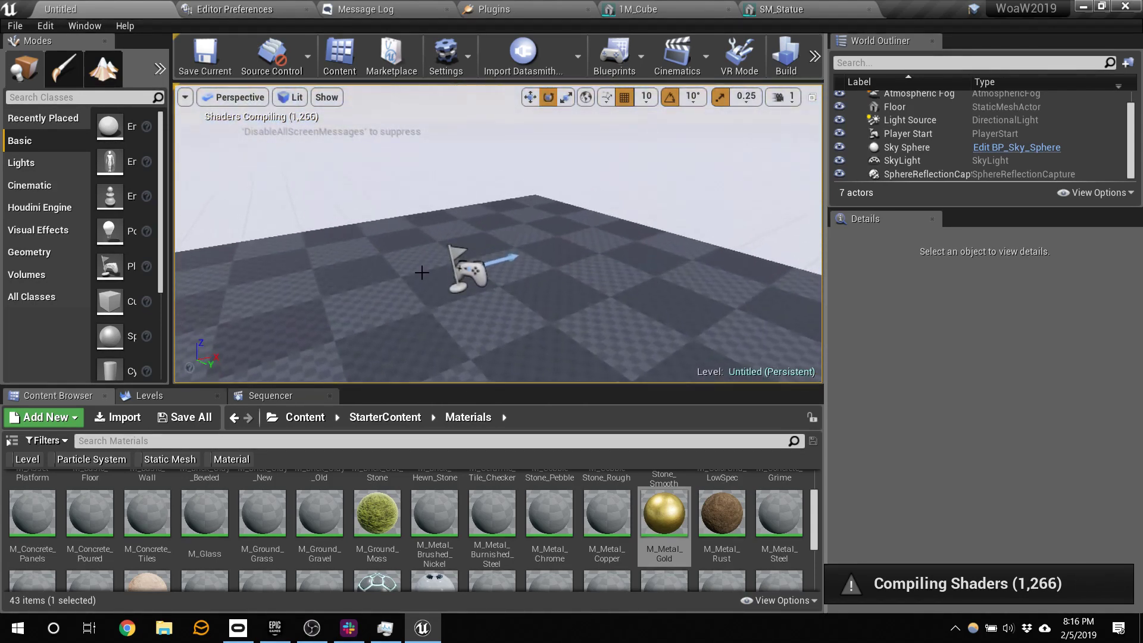
{"action": "left_click", "coordinate": [476, 272]}
{"action": "key", "text": "f"}
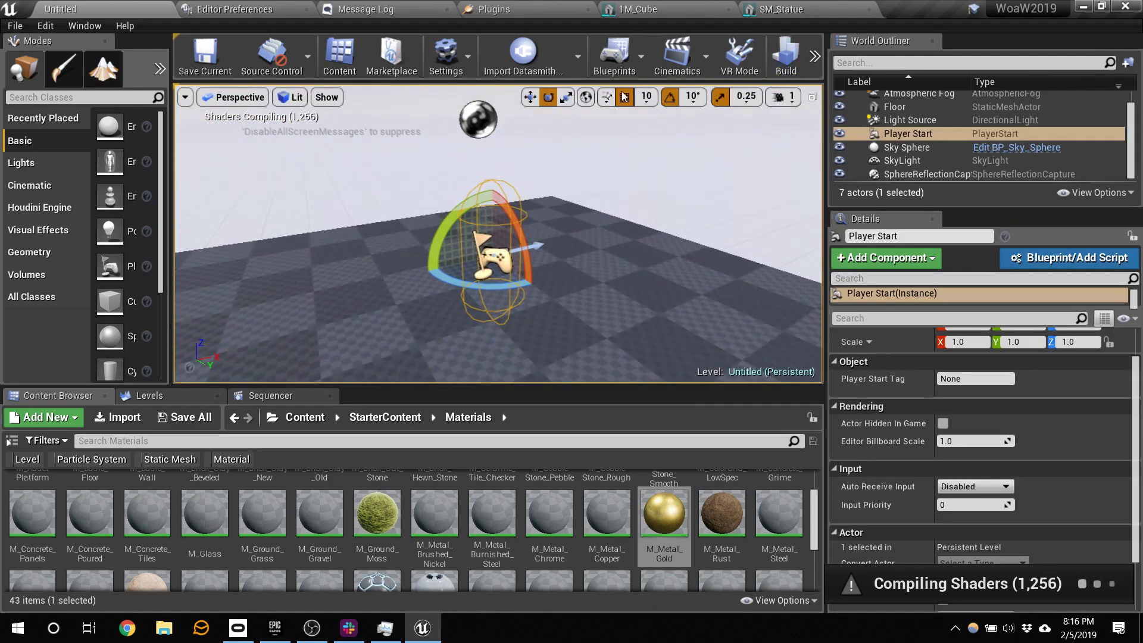
- Widen the level viewport and play the level in the Selected Viewport, moving forward over the floor before stopping the session
{"action": "left_click_drag", "start_coordinate": [827, 119], "coordinate": [969, 119]}
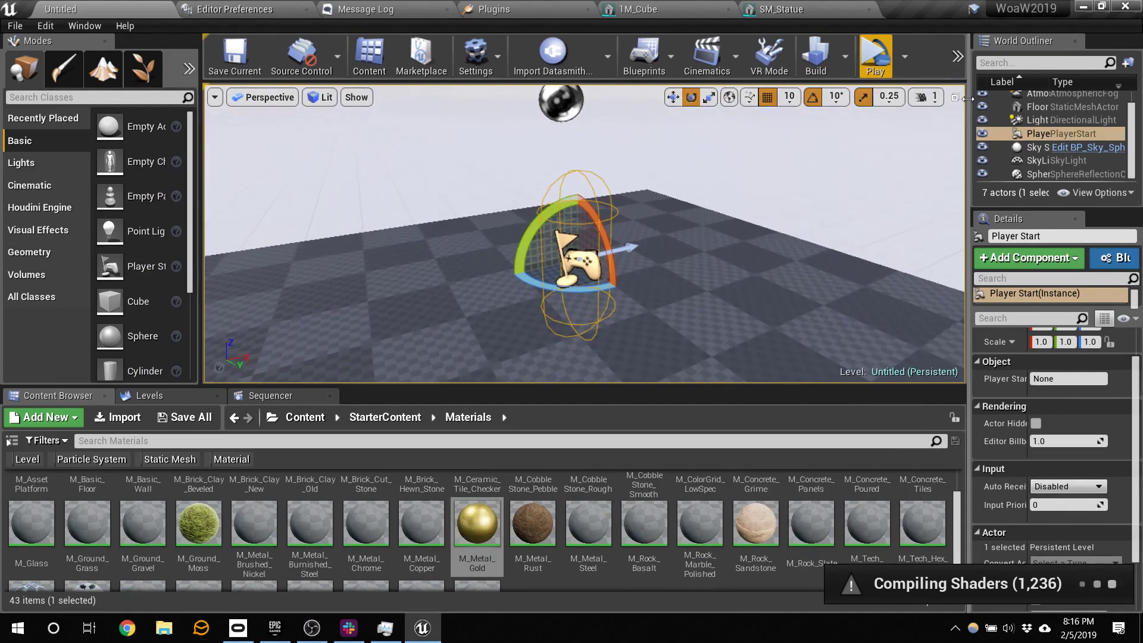
{"action": "left_click", "coordinate": [904, 66]}
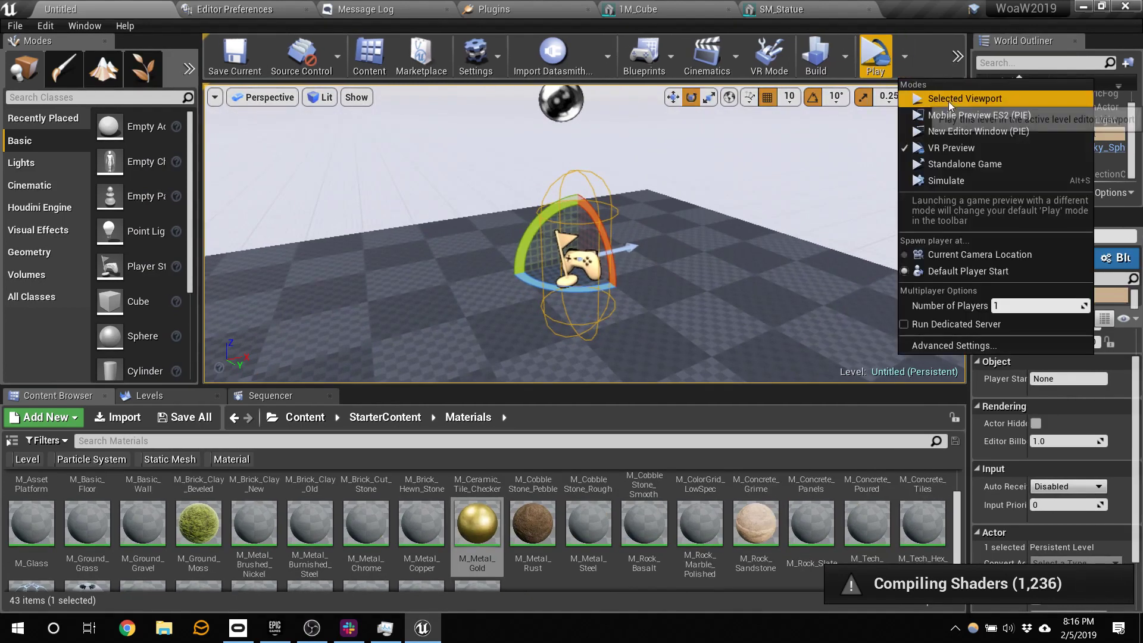
{"action": "left_click", "coordinate": [948, 100]}
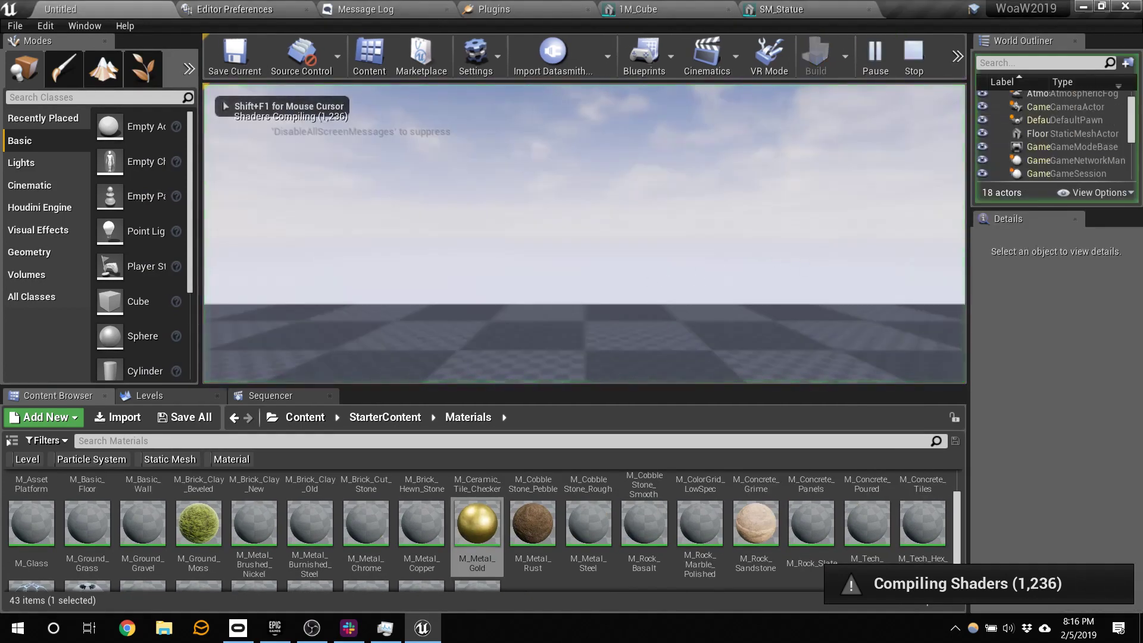
{"action": "key", "text": "w"}
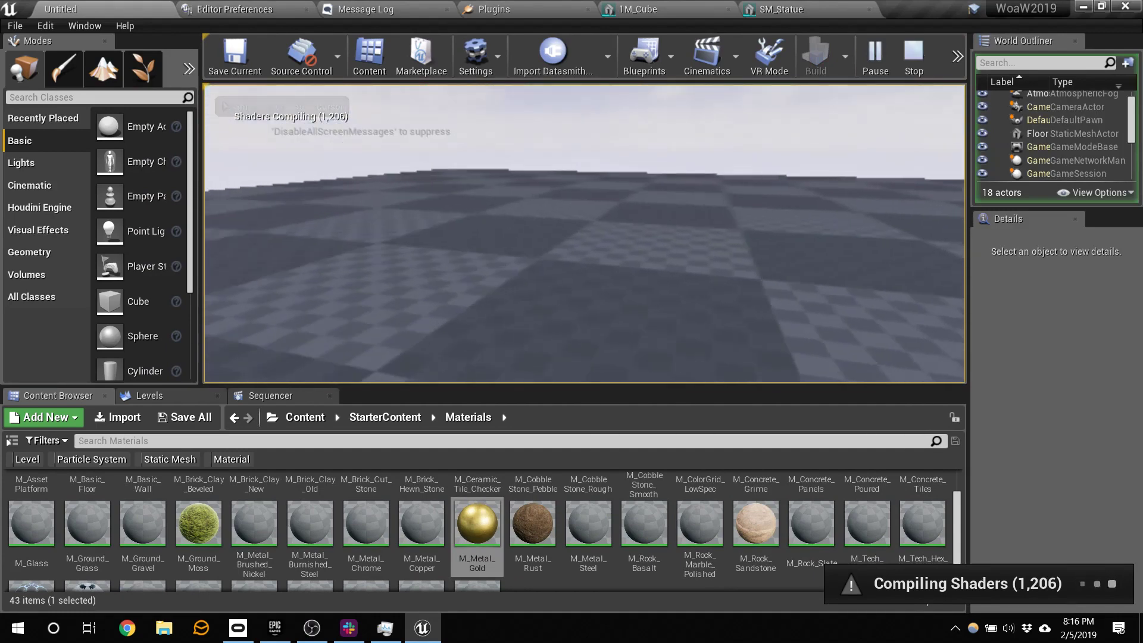
{"action": "key", "text": "Escape"}
- Run the new level in VR Preview and end the preview
{"action": "right_click_drag", "start_coordinate": [487, 271], "coordinate": [668, 128]}
{"action": "left_click", "coordinate": [904, 57]}
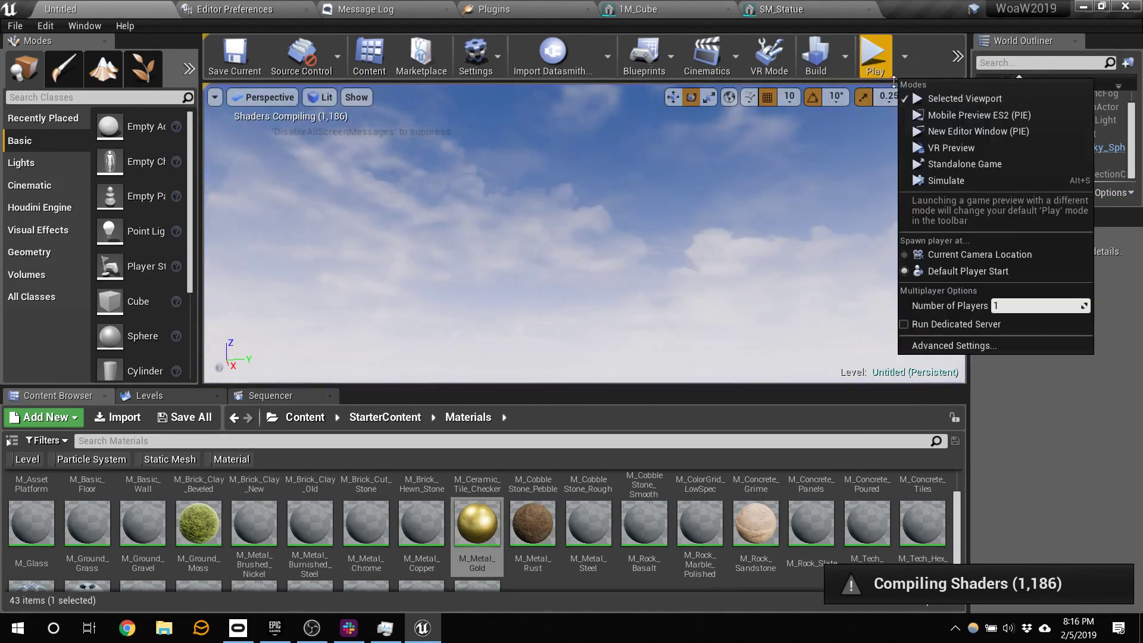
{"action": "left_click", "coordinate": [974, 151]}
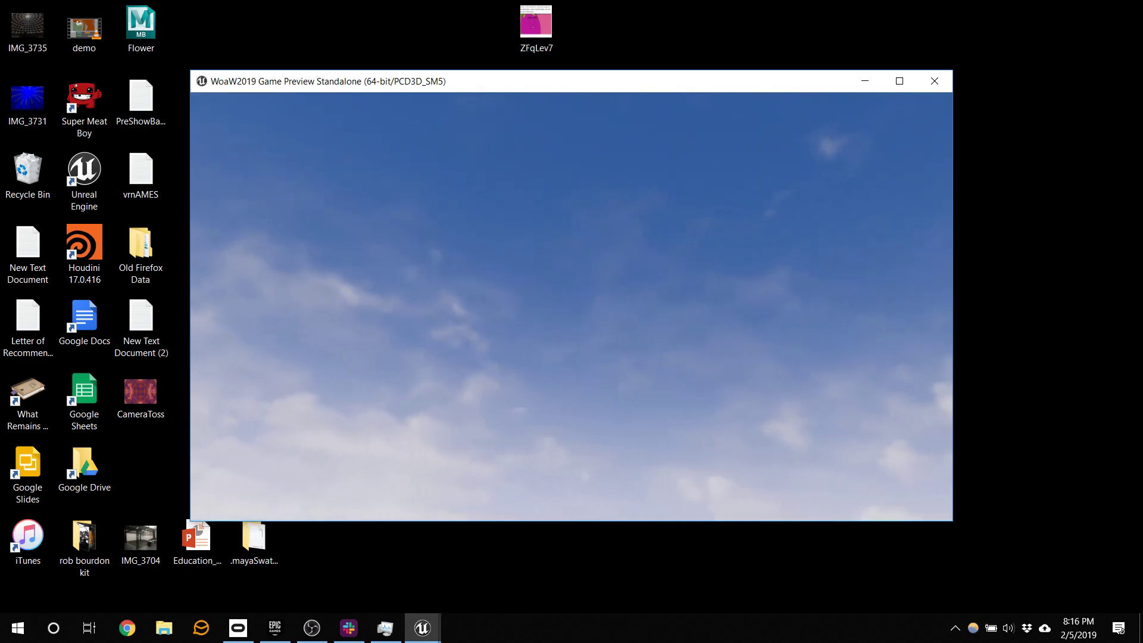
{"action": "key", "text": "Escape"}
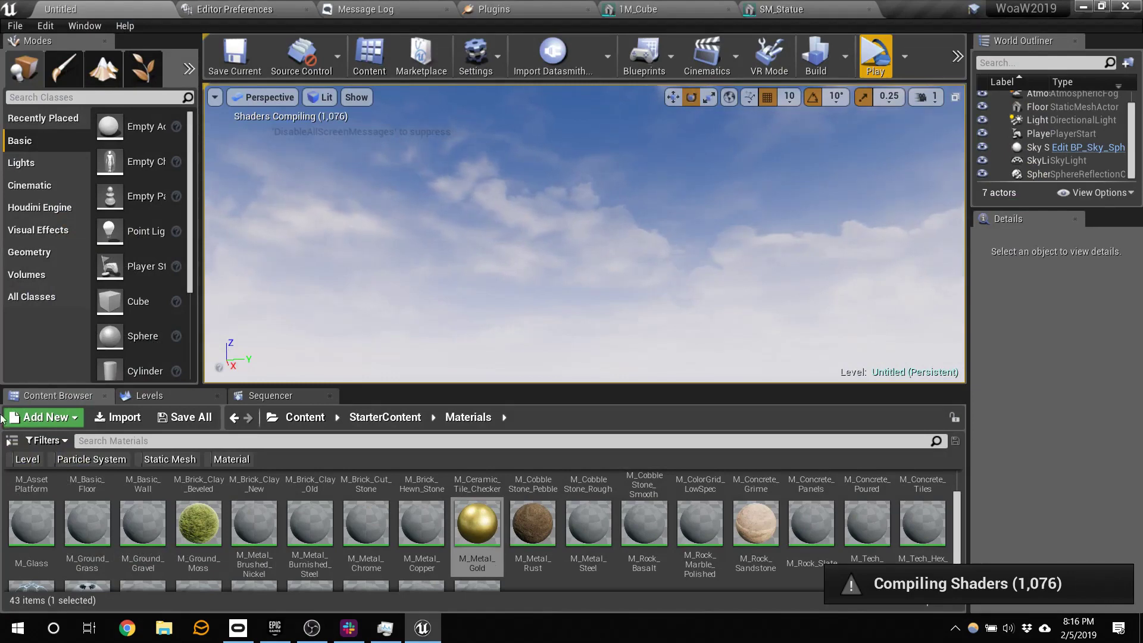
- Set the camera speed to 3 and delete the Player Start from the level
{"action": "right_click_drag", "start_coordinate": [467, 286], "coordinate": [662, 178]}
{"action": "key", "text": "w"}
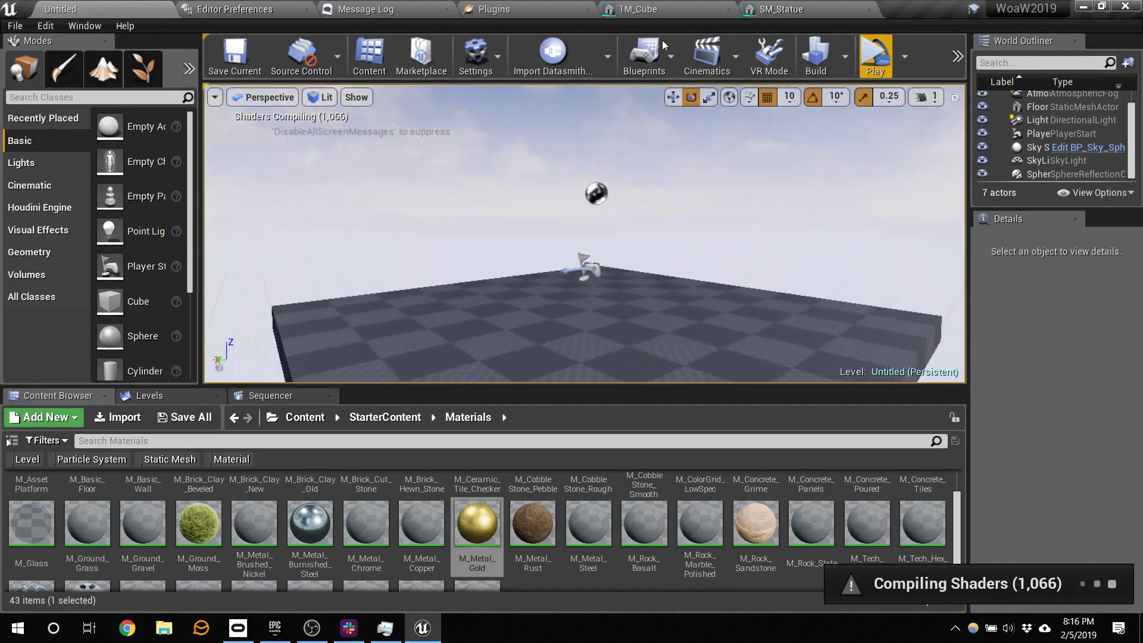
{"action": "left_click", "coordinate": [926, 97]}
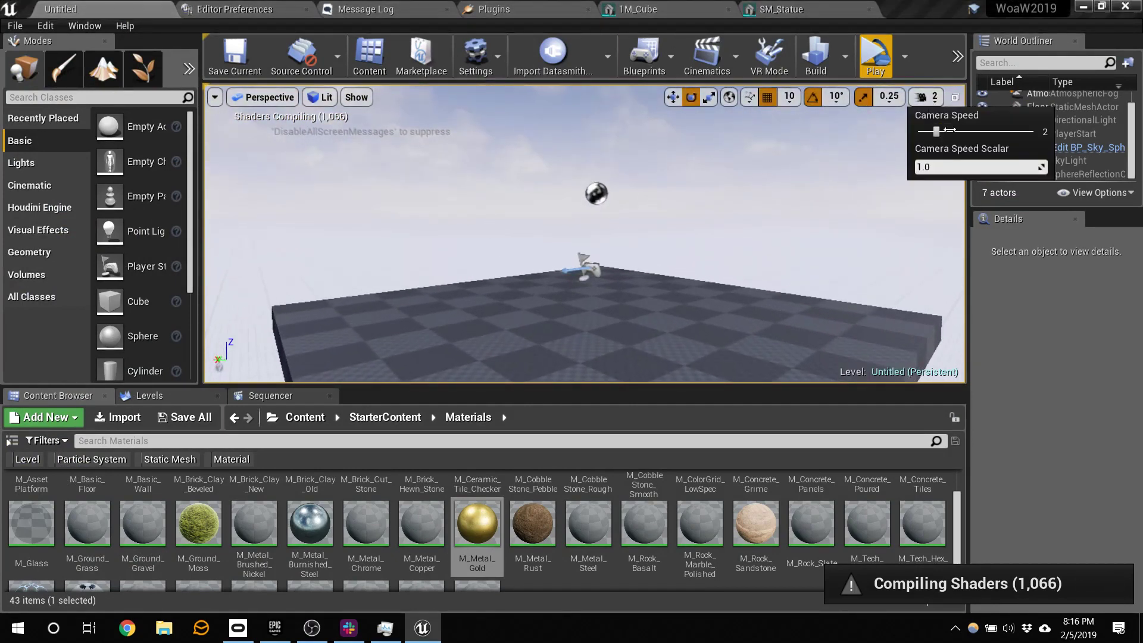
{"action": "left_click_drag", "start_coordinate": [950, 130], "coordinate": [958, 129]}
{"action": "left_click", "coordinate": [589, 265]}
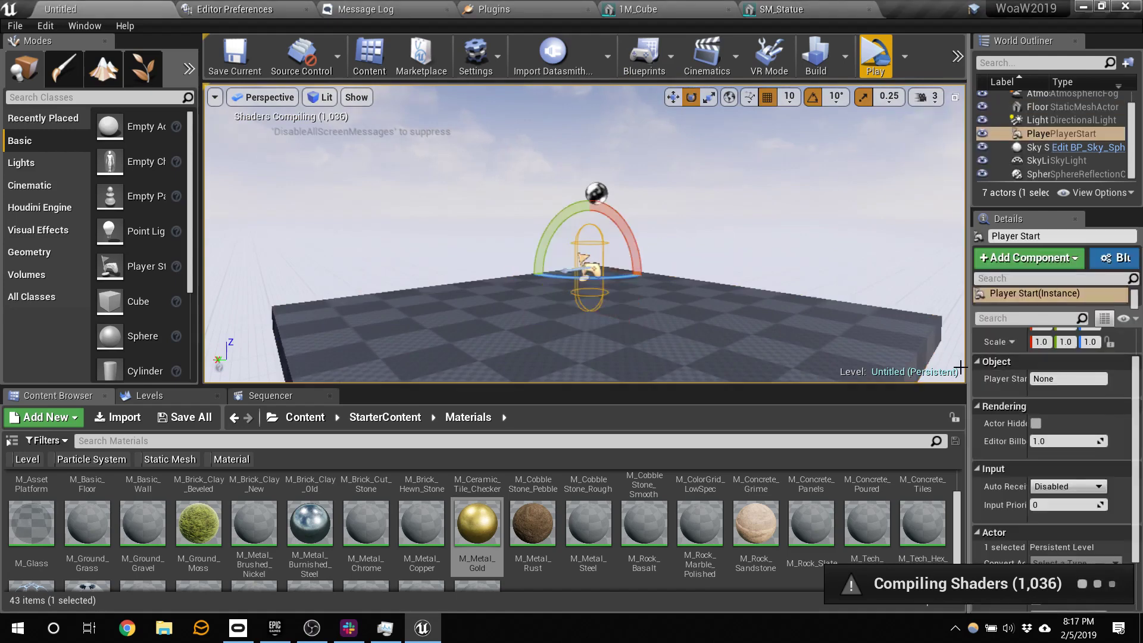
{"action": "key", "text": "Delete"}
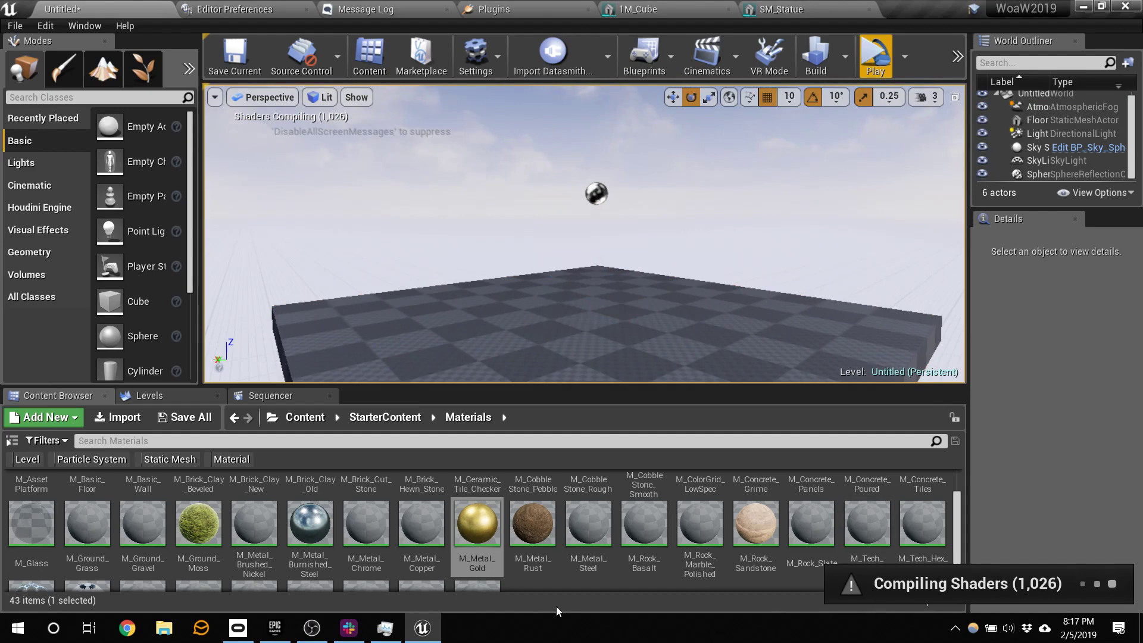
- Search all project content for "moti", place a MotionControllerPawn on the floor and shift it along the X axis
{"action": "left_click", "coordinate": [303, 418]}
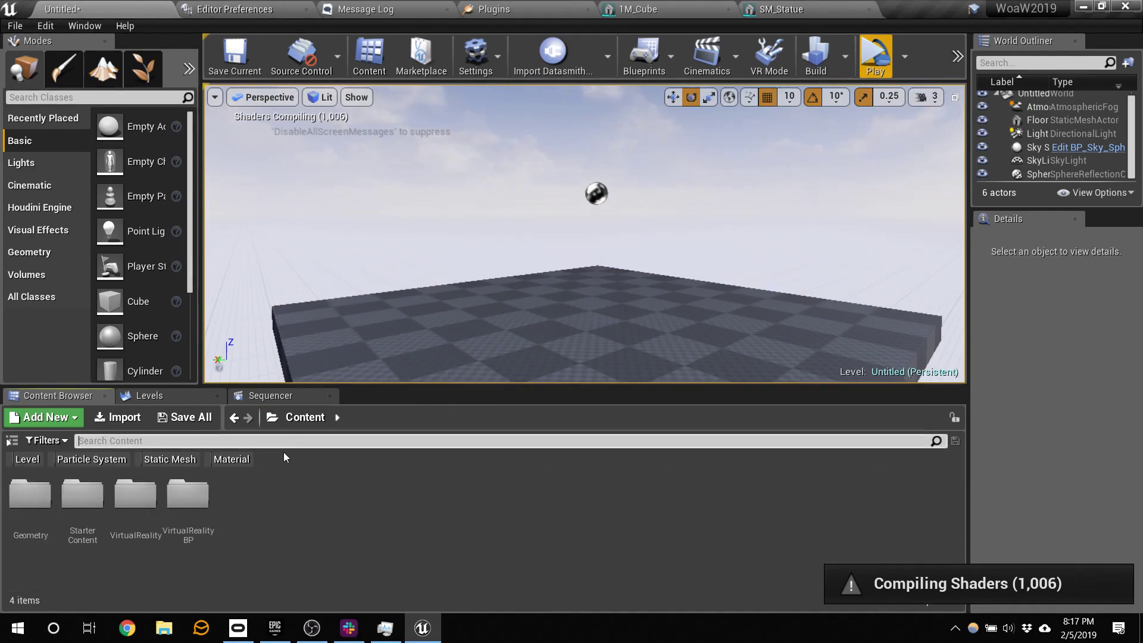
{"action": "type", "text": "mo"}
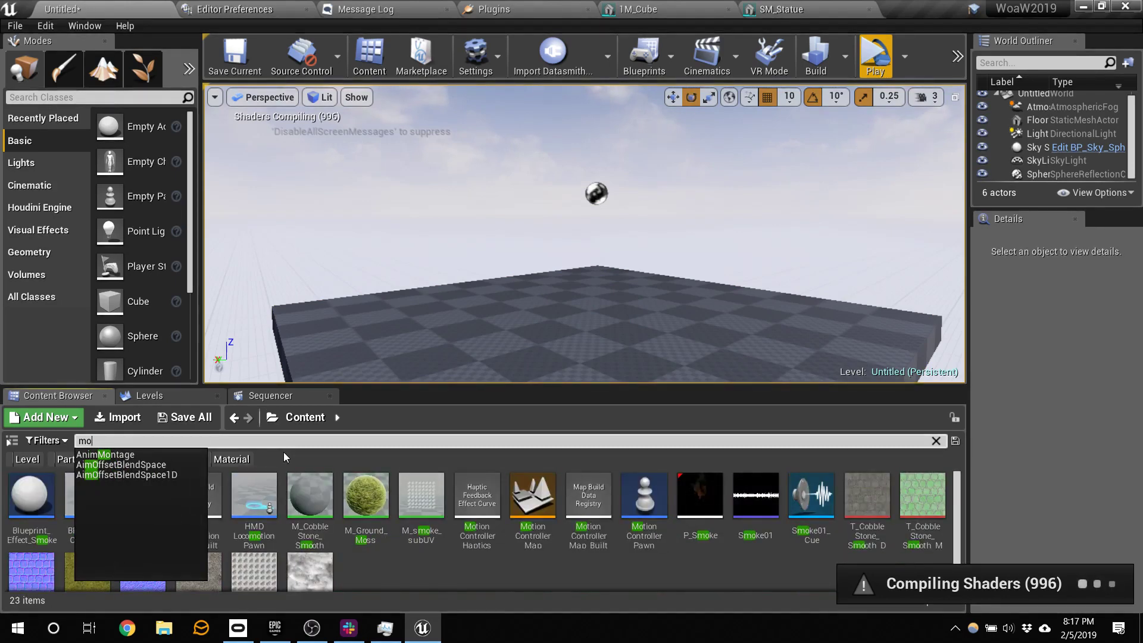
{"action": "type", "text": "ti"}
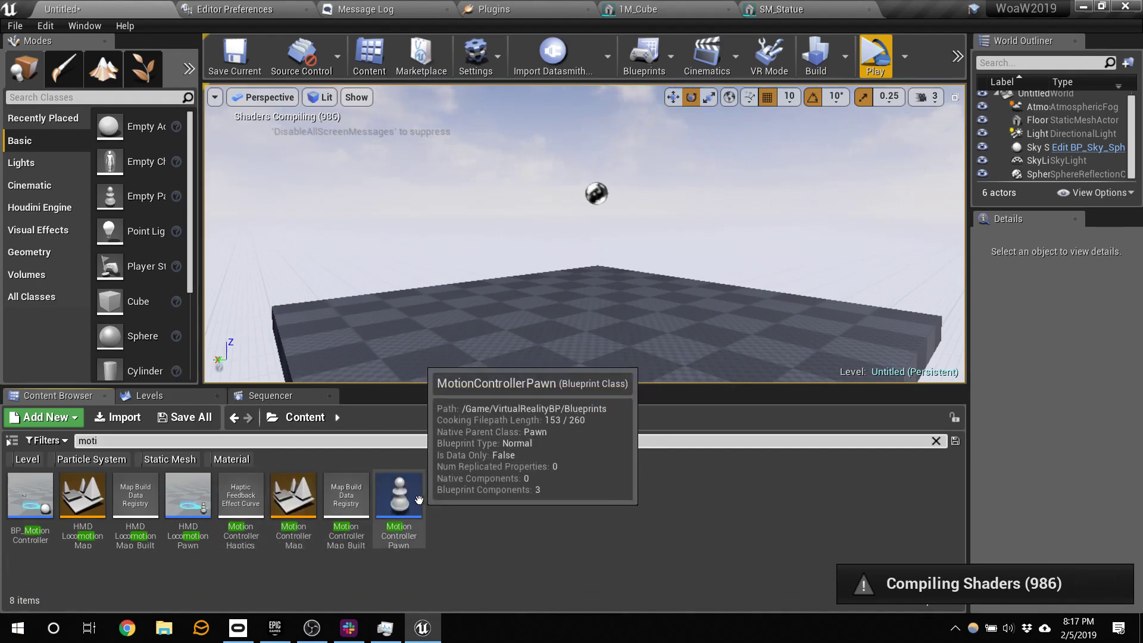
{"action": "left_click_drag", "start_coordinate": [399, 494], "coordinate": [576, 306]}
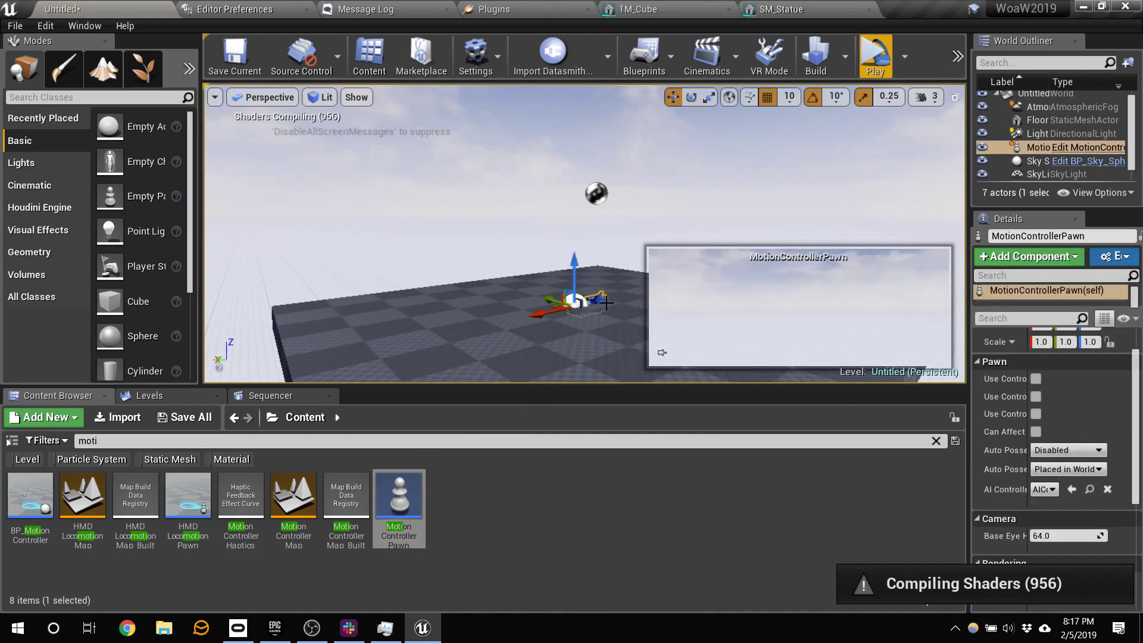
{"action": "right_click_drag", "start_coordinate": [576, 306], "coordinate": [563, 259]}
{"action": "left_click_drag", "start_coordinate": [479, 273], "coordinate": [550, 285]}
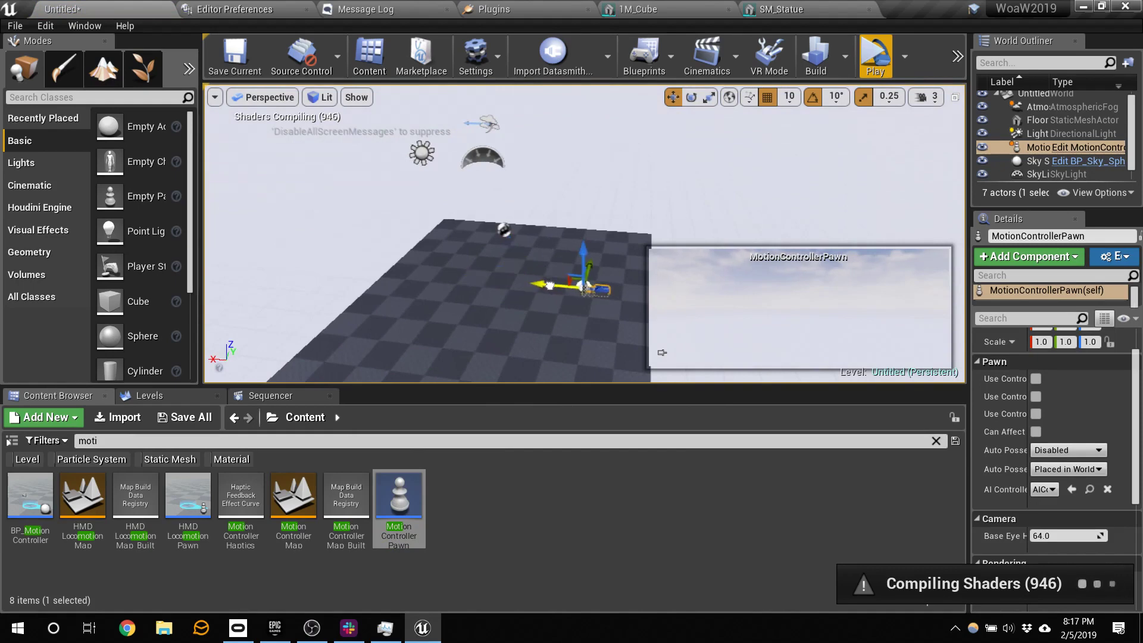
- Search the content for "chair" and place the SM_Chair mesh on the floor at a distance from the MotionControllerPawn
{"action": "left_click", "coordinate": [105, 439]}
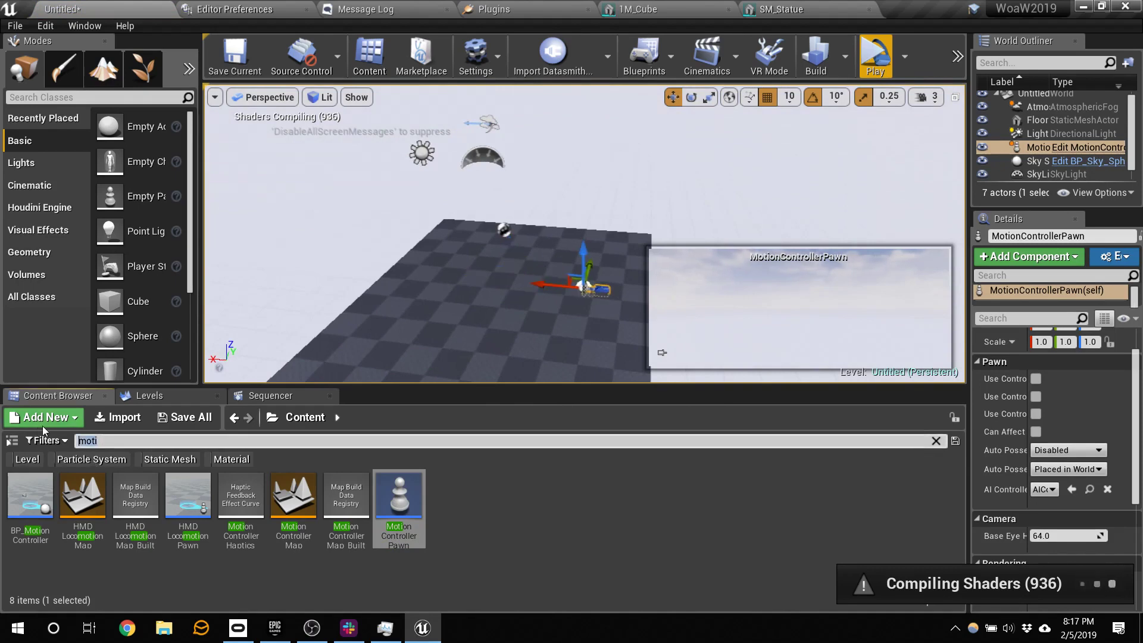
{"action": "type", "text": "chair"}
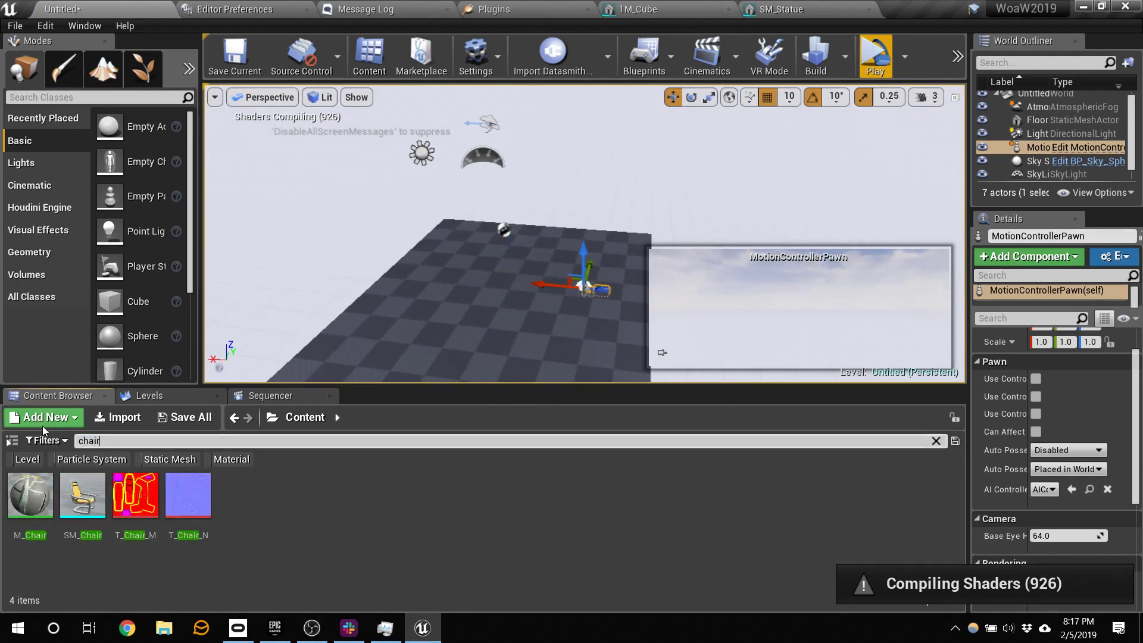
{"action": "left_click_drag", "start_coordinate": [82, 494], "coordinate": [421, 286]}
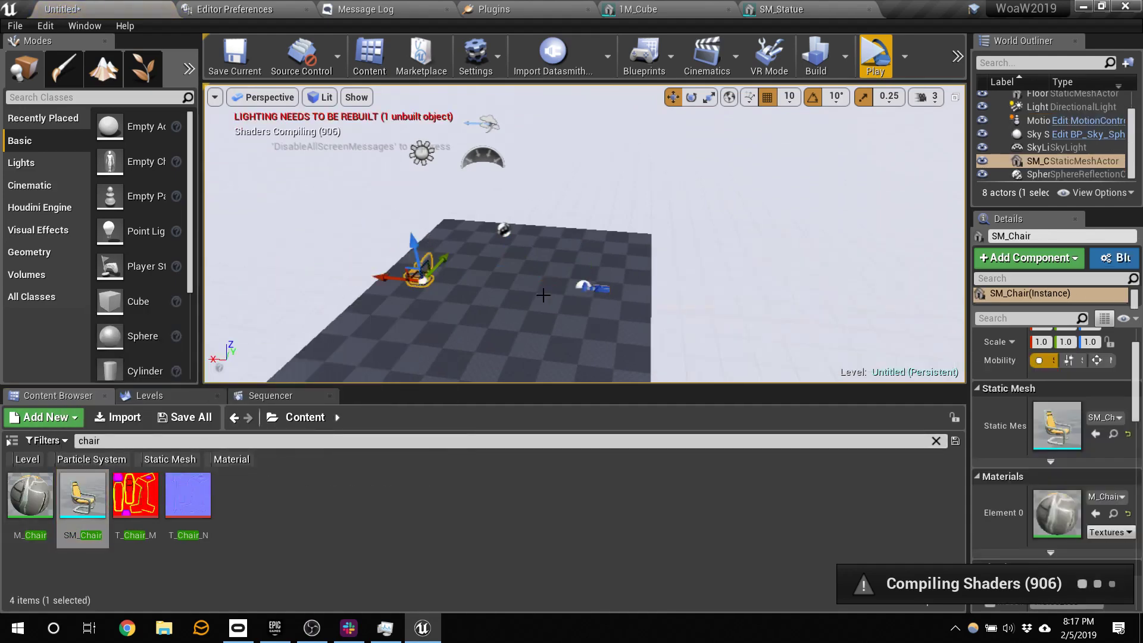
- Set the camera speed to 2 and rotate the chair to face the MotionControllerPawn
{"action": "right_click_drag", "start_coordinate": [542, 296], "coordinate": [676, 173]}
{"action": "left_click", "coordinate": [926, 96]}
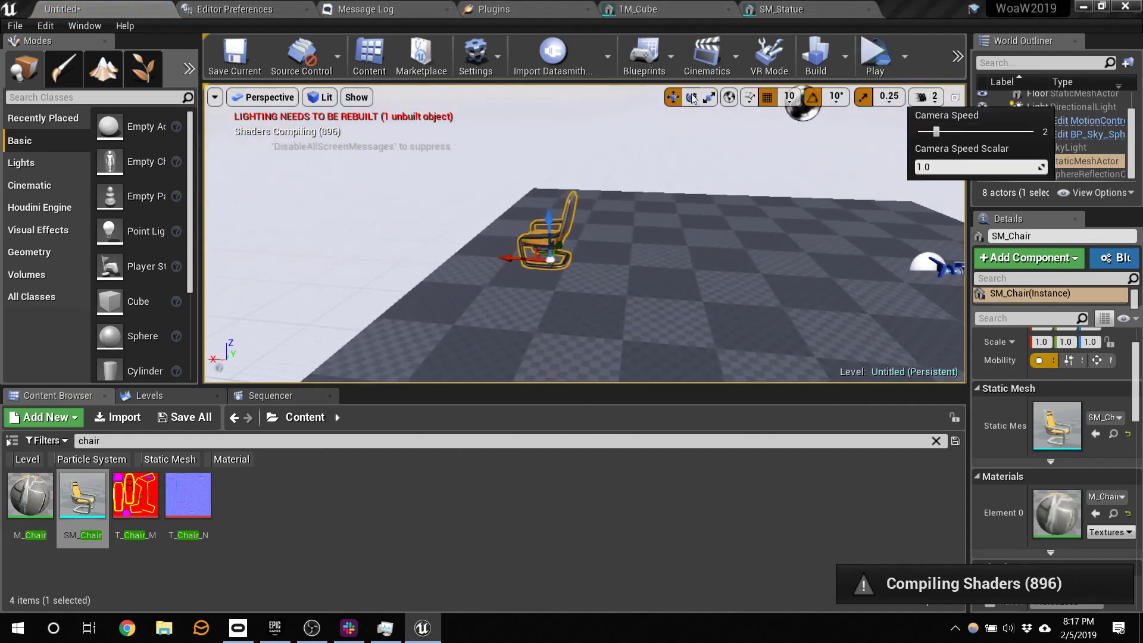
{"action": "key", "text": "e"}
{"action": "left_click_drag", "start_coordinate": [580, 279], "coordinate": [524, 280]}
{"action": "key", "text": "d"}
- Select the MotionControllerPawn and frame it in the view to check its camera preview of the chair
{"action": "right_click_drag", "start_coordinate": [635, 263], "coordinate": [533, 250]}
{"action": "right_click_drag", "start_coordinate": [722, 222], "coordinate": [676, 187]}
{"action": "right_click_drag", "start_coordinate": [789, 327], "coordinate": [703, 378]}
{"action": "key", "text": "d"}
{"action": "left_click", "coordinate": [691, 310]}
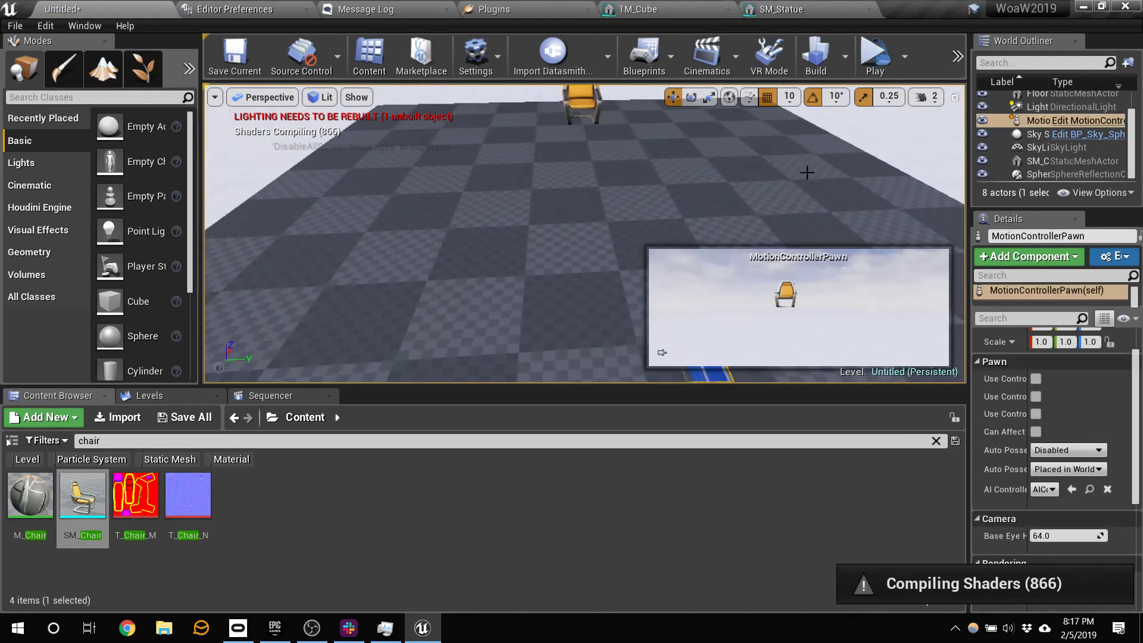
{"action": "key", "text": "f"}
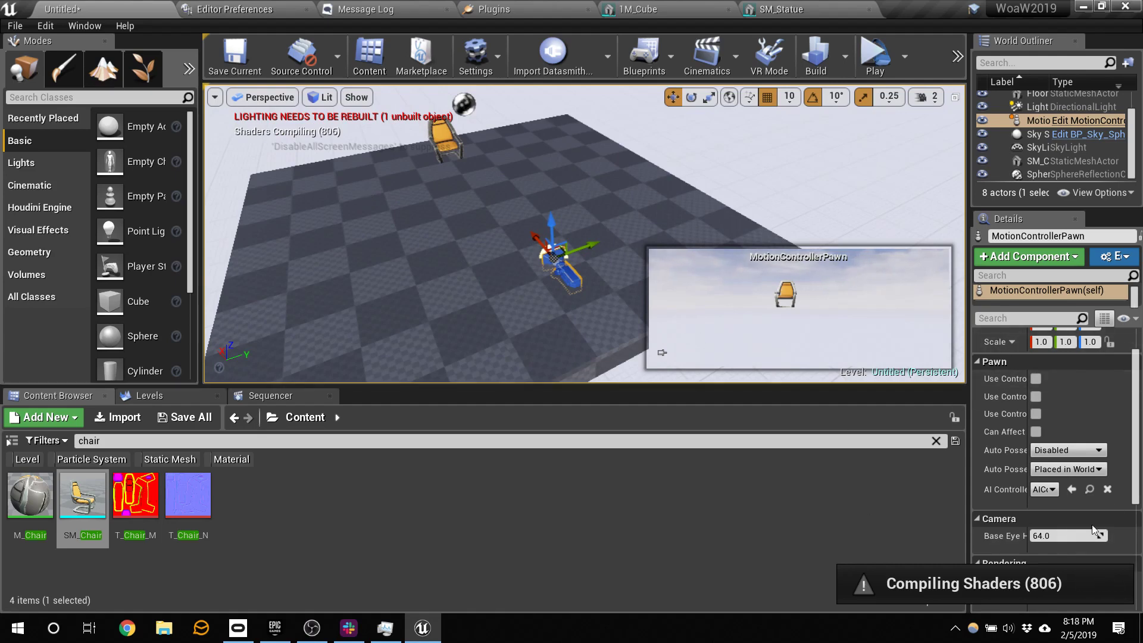
- Set the MotionControllerPawn's Auto Possess Player to Player 0 and test the level briefly in VR preview
{"action": "left_click", "coordinate": [1065, 451]}
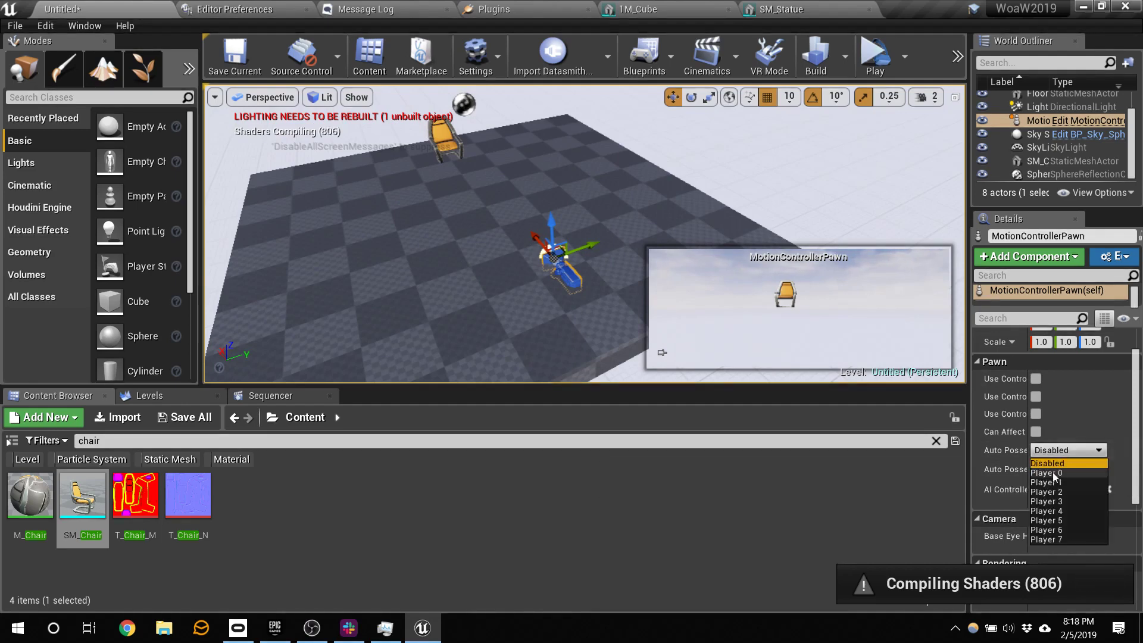
{"action": "left_click", "coordinate": [1051, 473]}
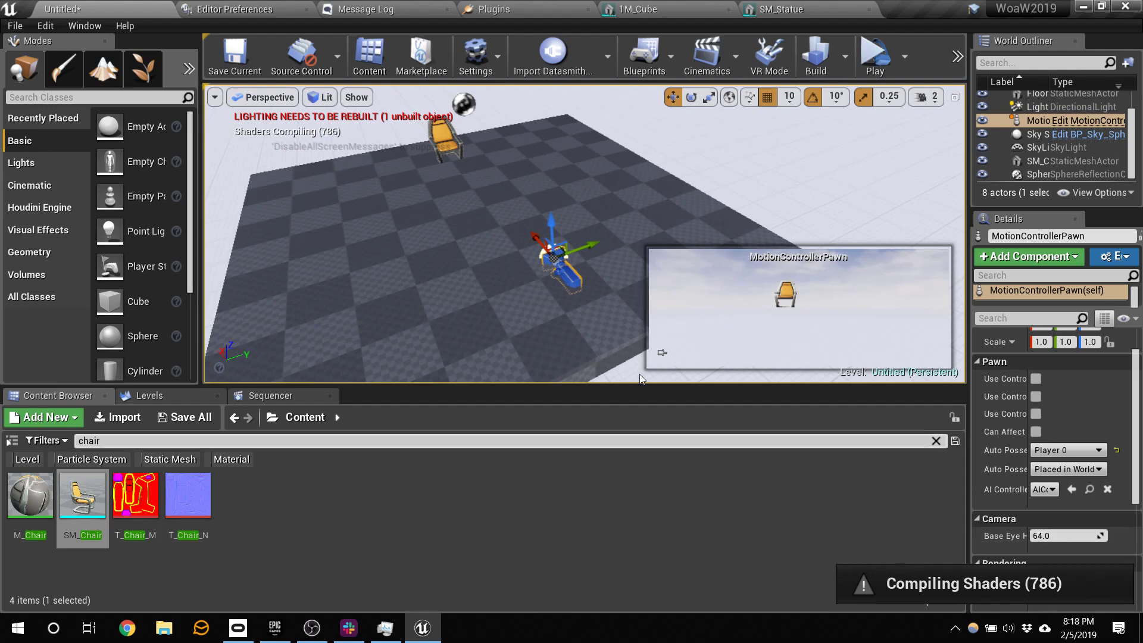
{"action": "left_click", "coordinate": [885, 57]}
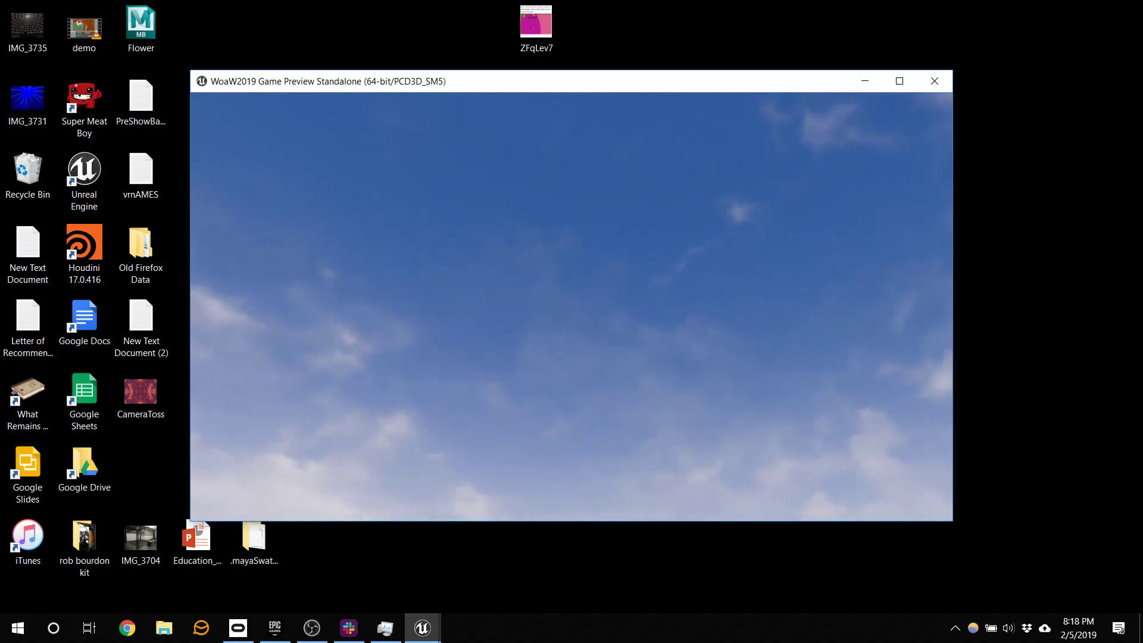
{"action": "key", "text": "Escape"}
- Find the Nav Mesh Bounds Volume by searching for "nav", place it on the floor in front of the chair, and lower it slightly
{"action": "left_click", "coordinate": [112, 96]}
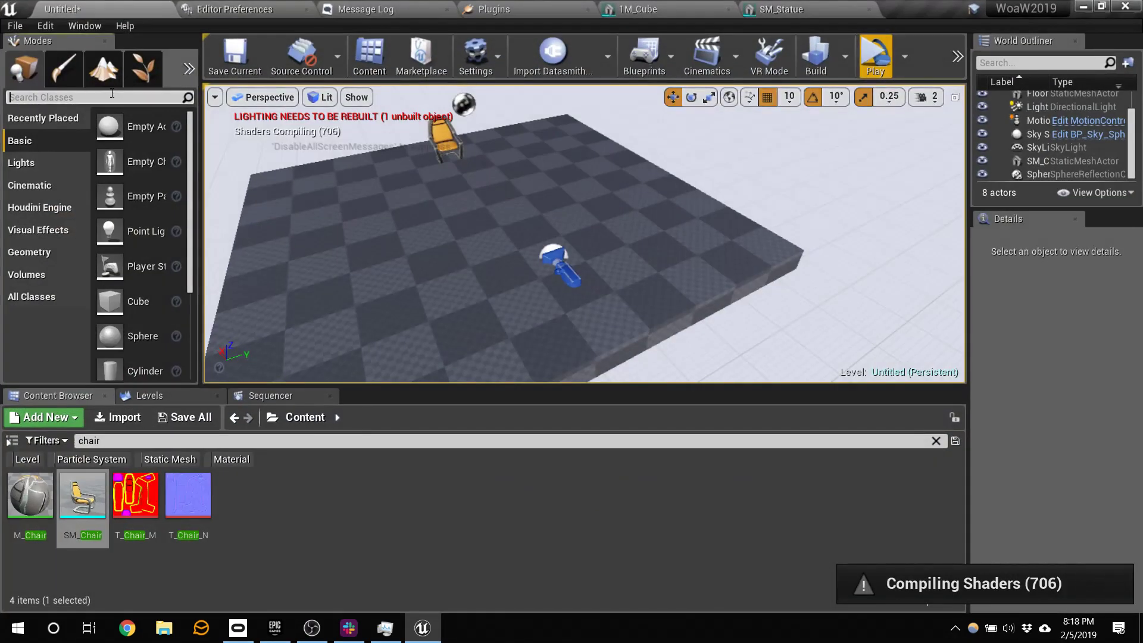
{"action": "type", "text": "nav"}
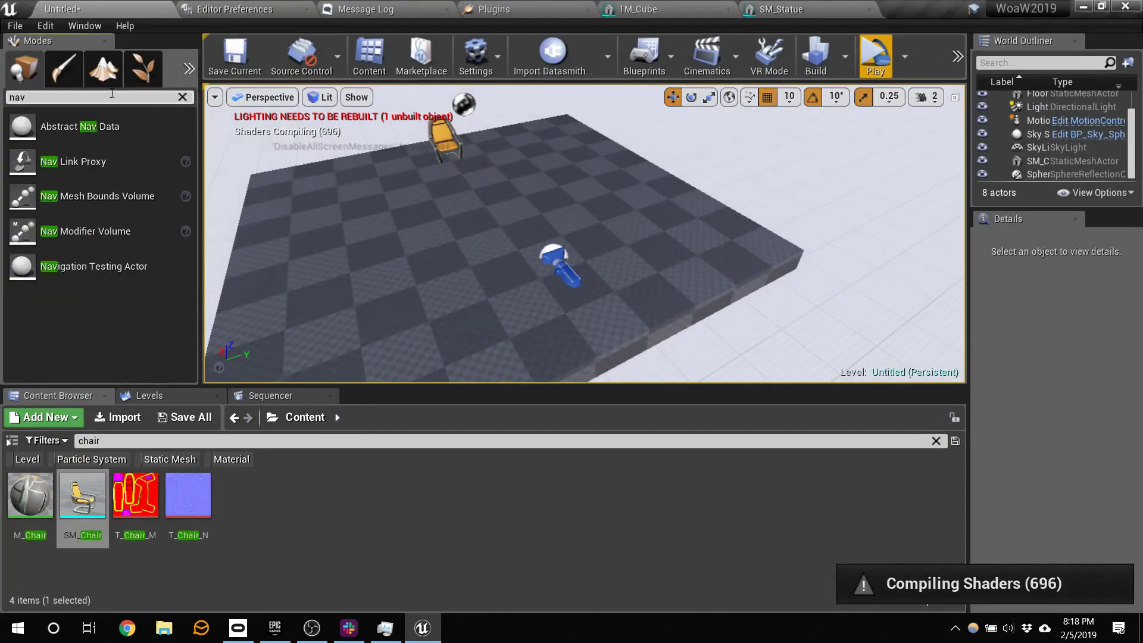
{"action": "left_click_drag", "start_coordinate": [95, 196], "coordinate": [491, 216]}
{"action": "left_click_drag", "start_coordinate": [475, 141], "coordinate": [482, 174]}
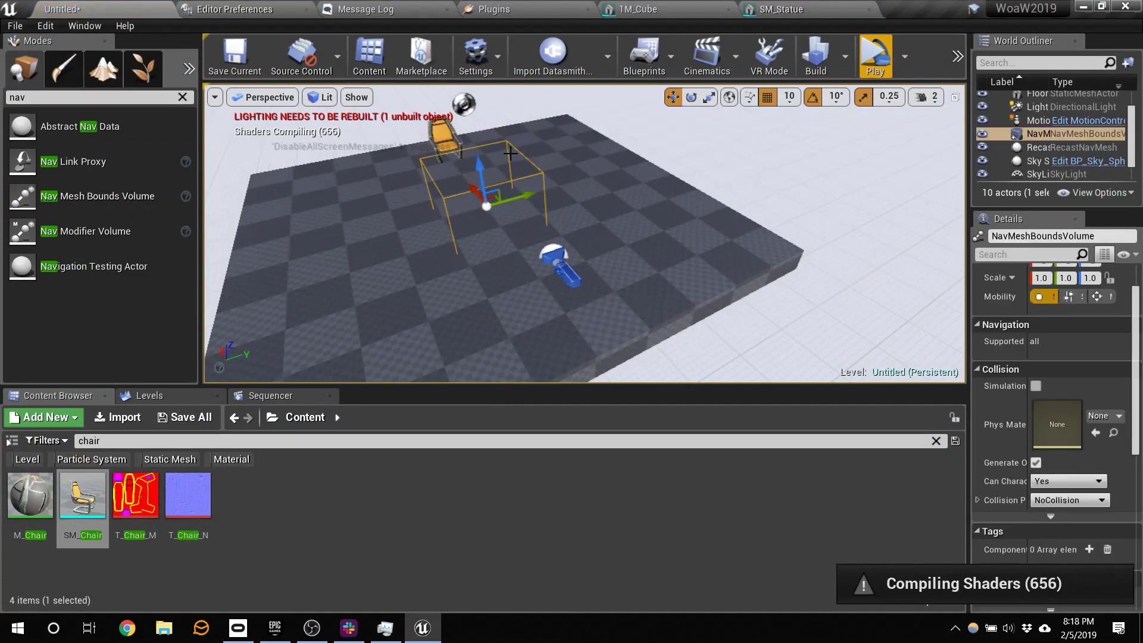
{"action": "right_click_drag", "start_coordinate": [671, 208], "coordinate": [670, 173]}
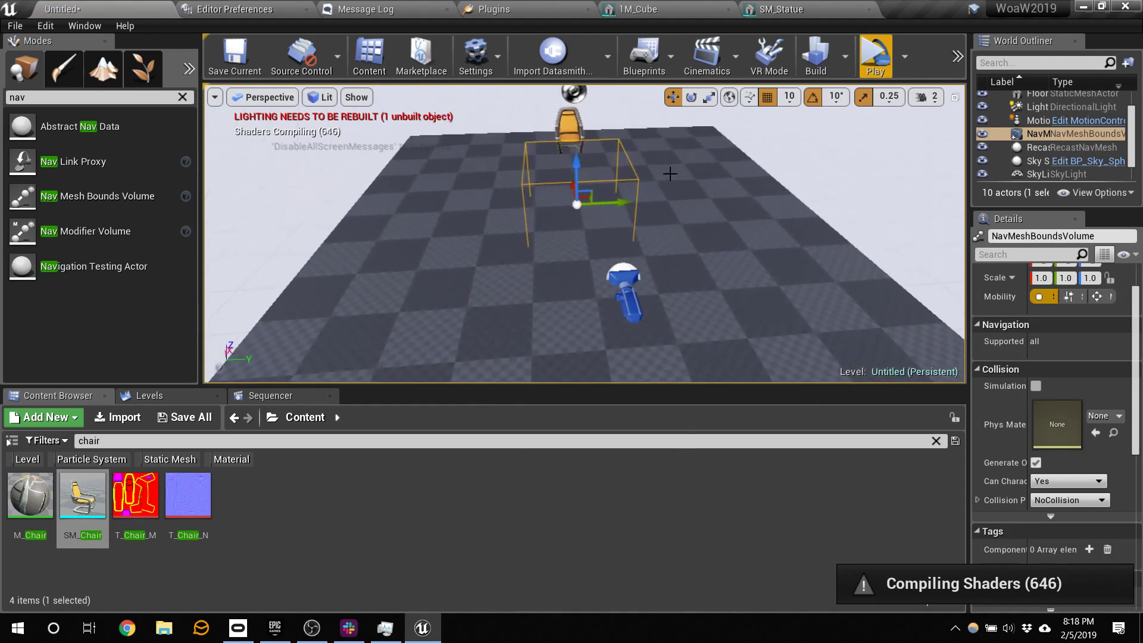
{"action": "mouse_move", "coordinate": [577, 169]}
{"action": "left_mouse_down"}
{"action": "mouse_move", "coordinate": [566, 191]}
{"action": "mouse_move", "coordinate": [568, 178]}
{"action": "left_mouse_up"}
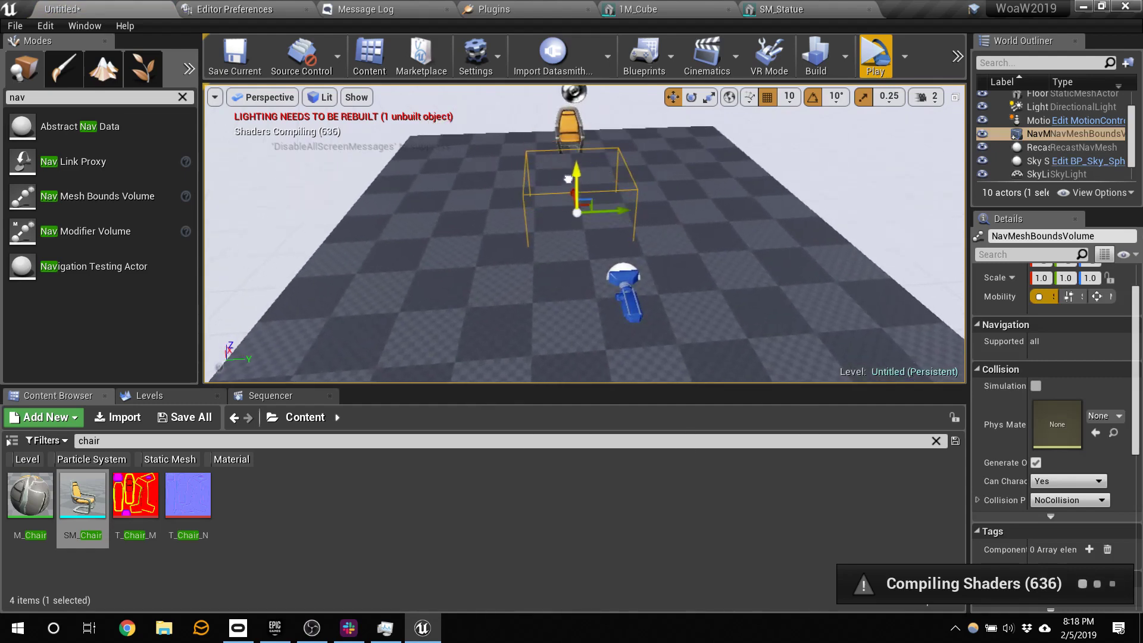
- Scale the nav mesh bounds volume to 5.25 in X and Y, with the navigation overlay shown to check floor coverage
{"action": "left_click", "coordinate": [708, 97]}
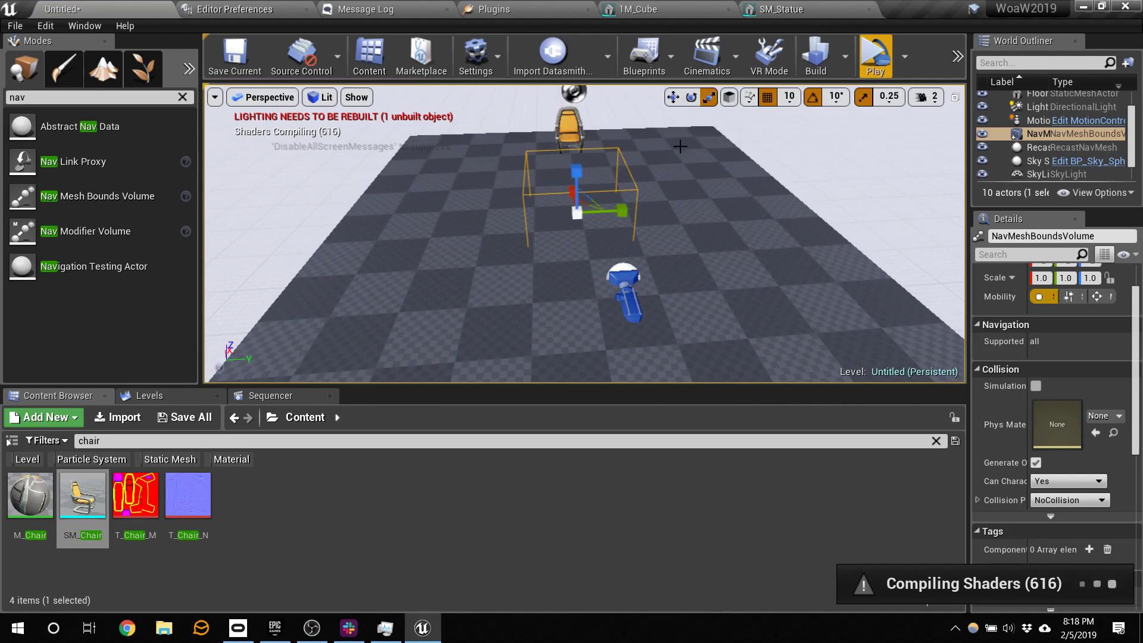
{"action": "left_click_drag", "start_coordinate": [622, 210], "coordinate": [684, 213]}
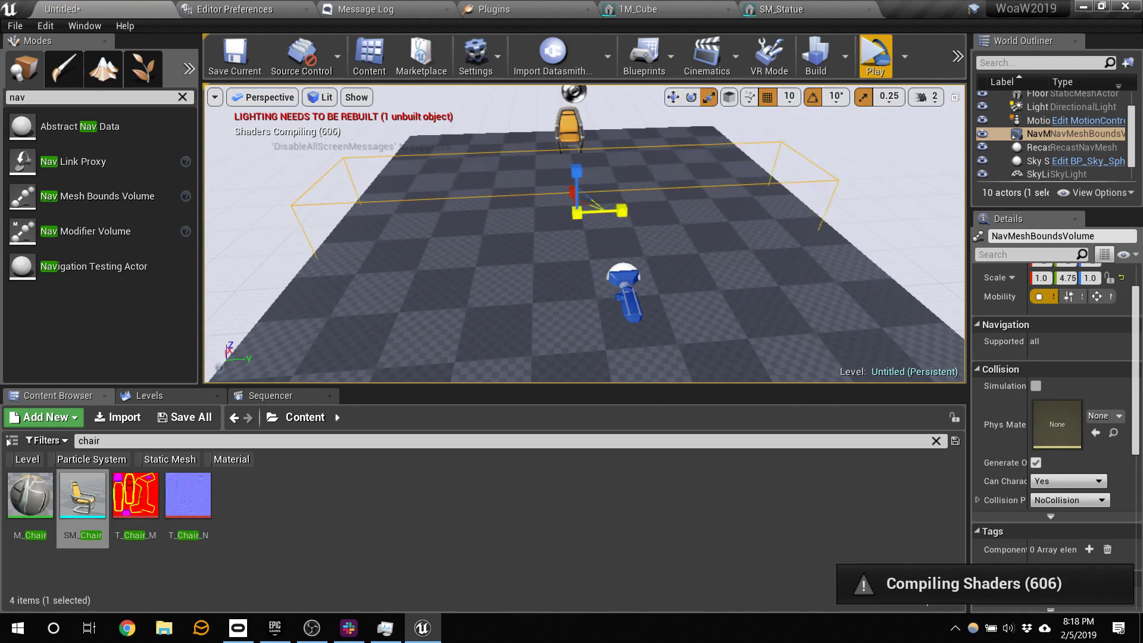
{"action": "left_click", "coordinate": [351, 98]}
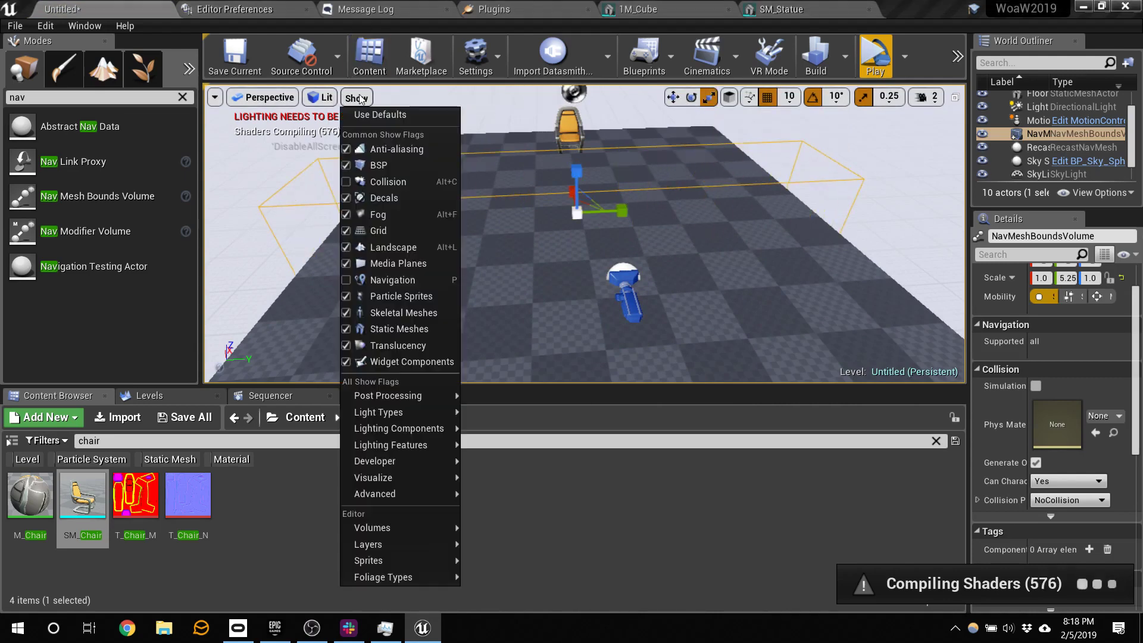
{"action": "left_click", "coordinate": [378, 286]}
{"action": "right_click_drag", "start_coordinate": [466, 234], "coordinate": [441, 223]}
{"action": "left_click_drag", "start_coordinate": [426, 256], "coordinate": [286, 256]}
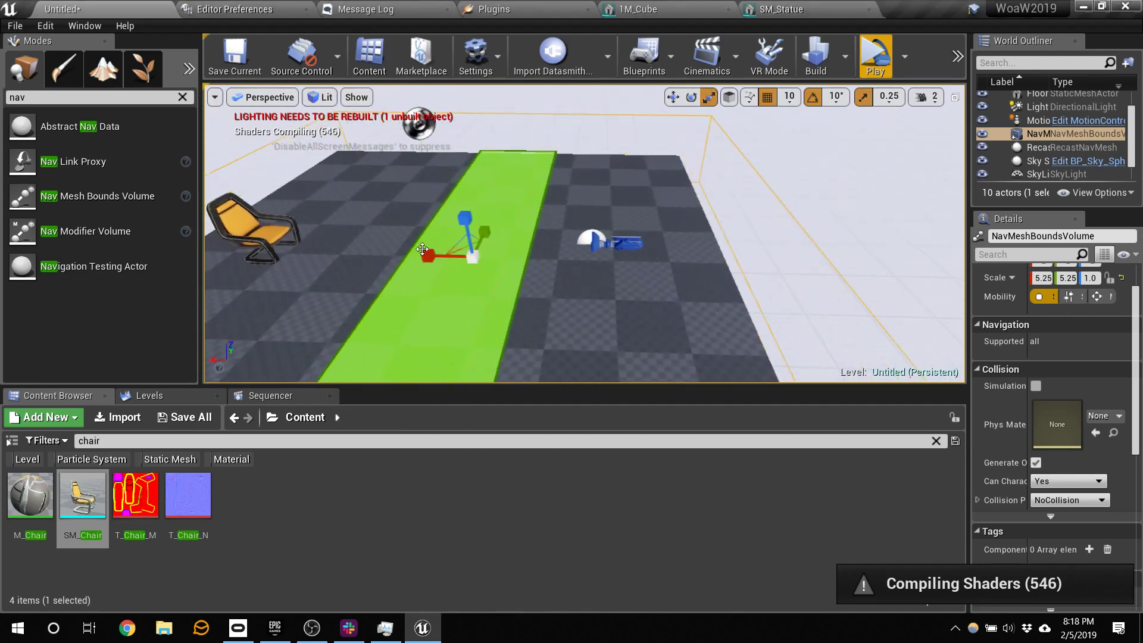
{"action": "right_click_drag", "start_coordinate": [645, 265], "coordinate": [512, 271]}
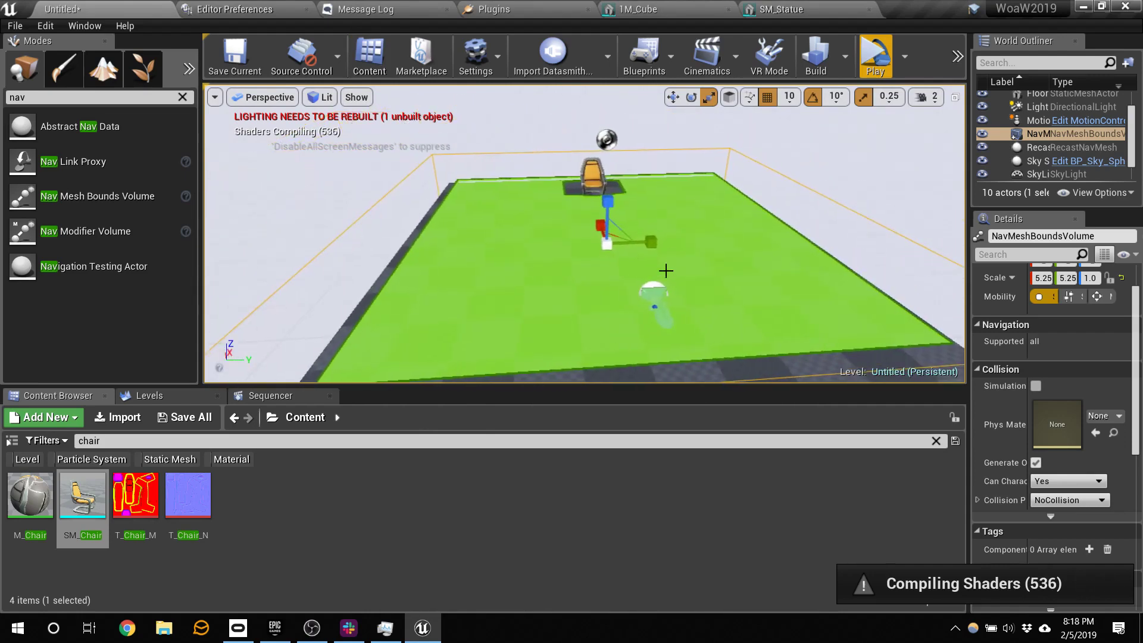
- Hide the navigation overlay and test the level in VR preview
{"action": "left_click", "coordinate": [354, 97]}
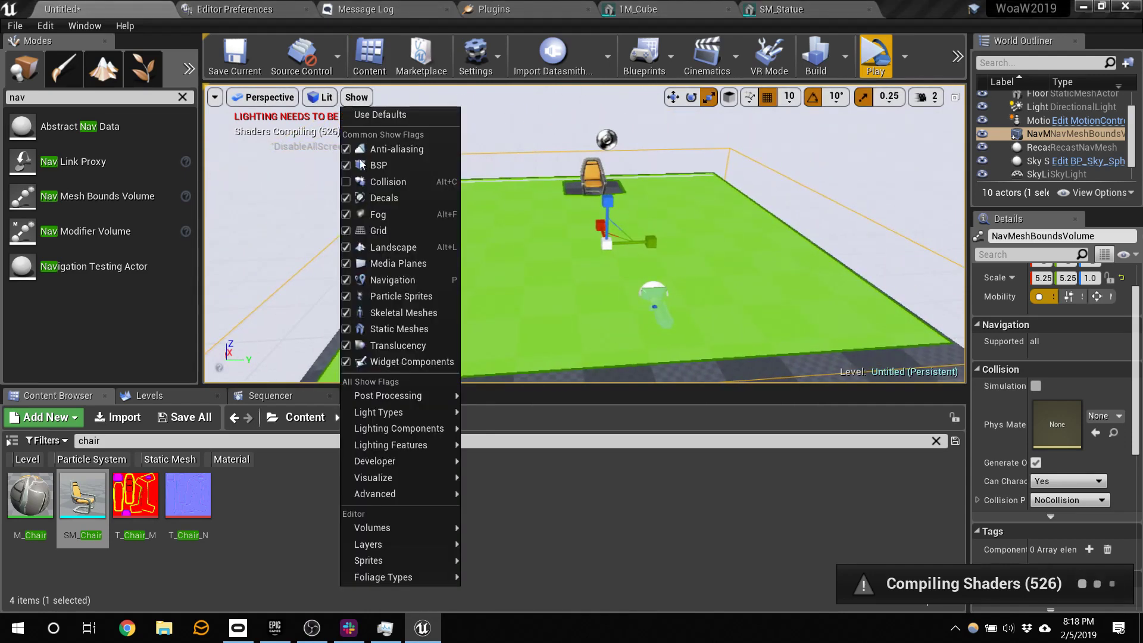
{"action": "left_click", "coordinate": [393, 281]}
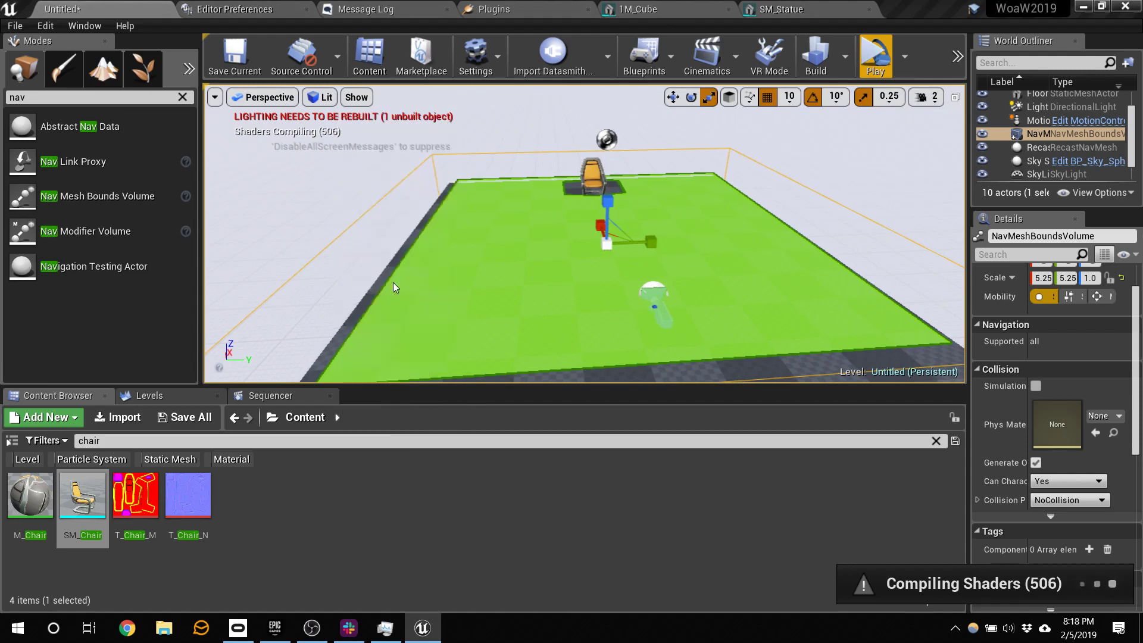
{"action": "left_click", "coordinate": [877, 60]}
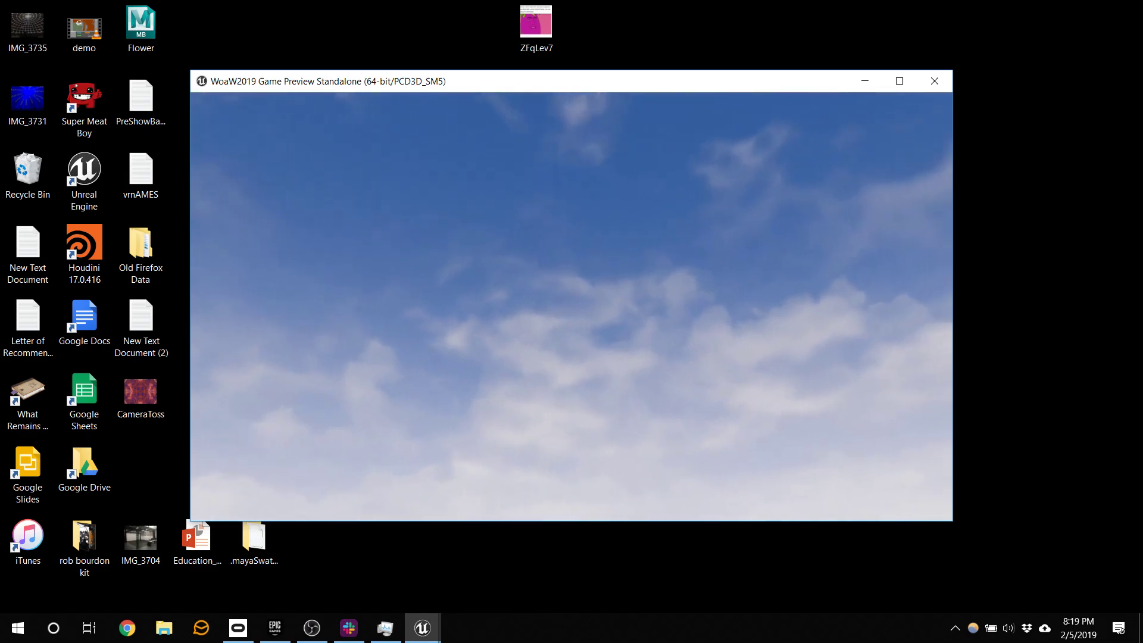
{"action": "key", "text": "Escape"}
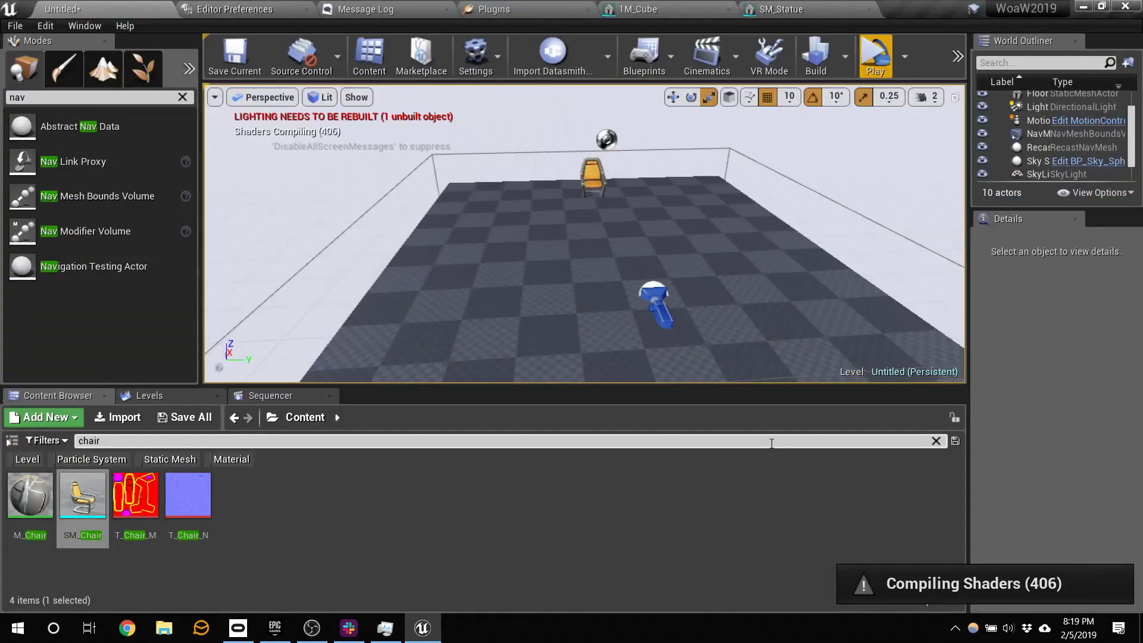
- Rotate the chair about its vertical axis so its back turns around, and scale it uniformly to 2.5
{"action": "right_click_drag", "start_coordinate": [708, 224], "coordinate": [592, 266]}
{"action": "left_click", "coordinate": [674, 212]}
{"action": "left_click", "coordinate": [592, 266]}
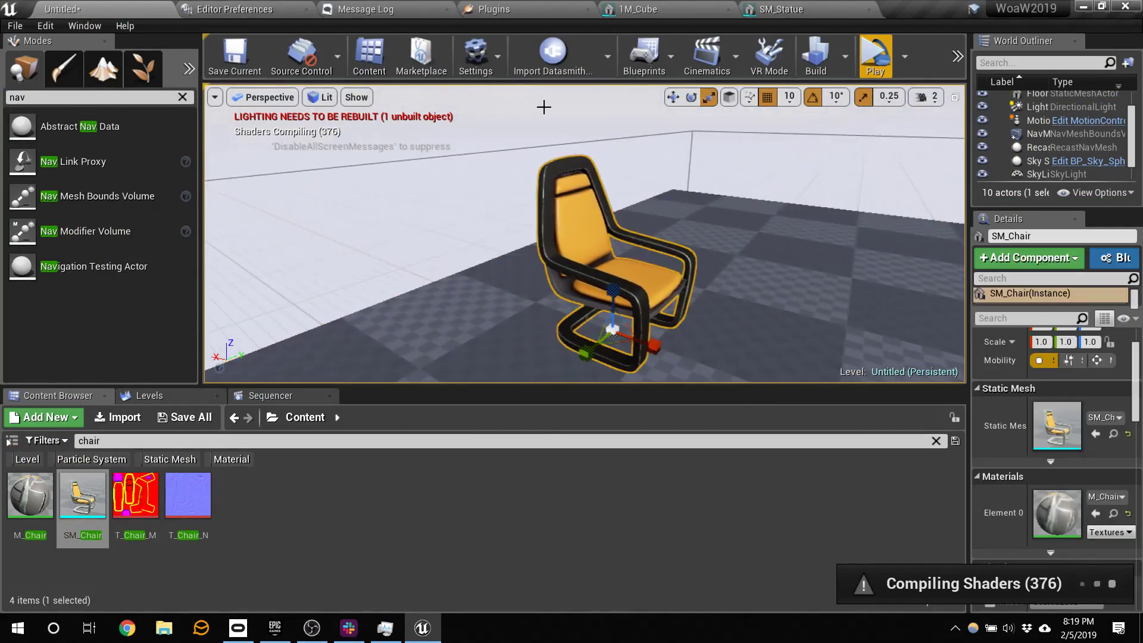
{"action": "left_click", "coordinate": [691, 96]}
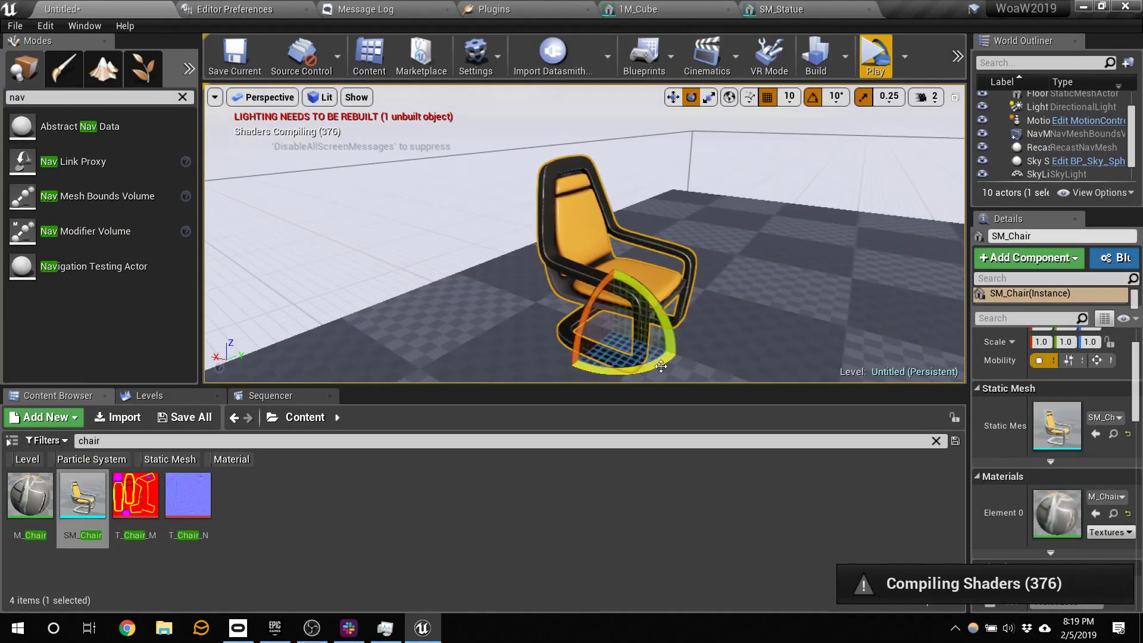
{"action": "left_click_drag", "start_coordinate": [661, 365], "coordinate": [758, 373]}
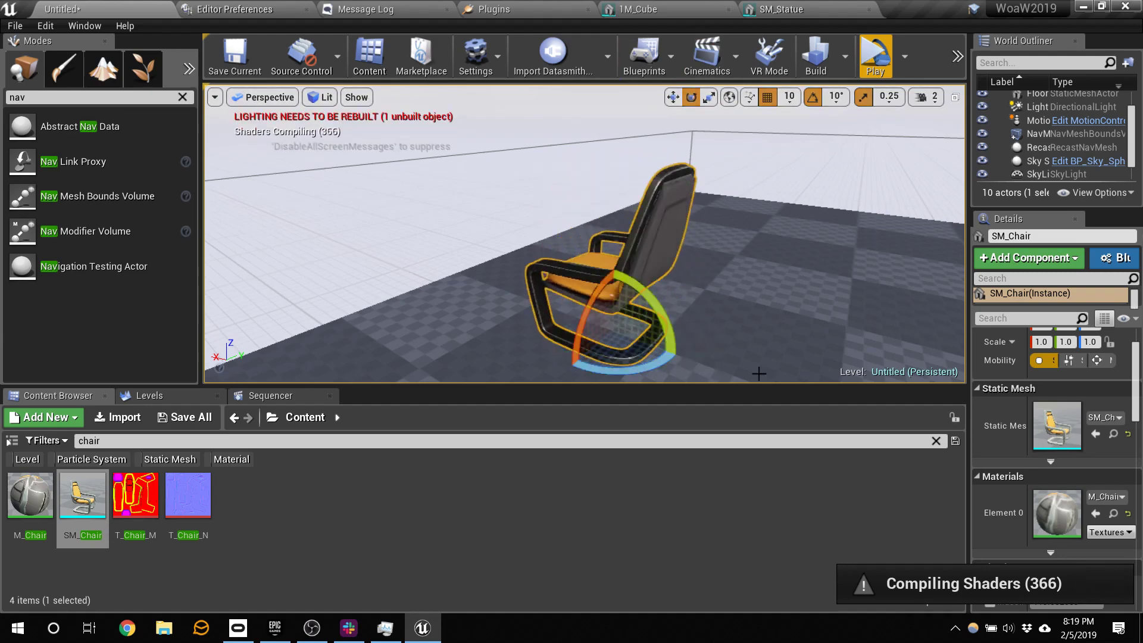
{"action": "left_click", "coordinate": [708, 100]}
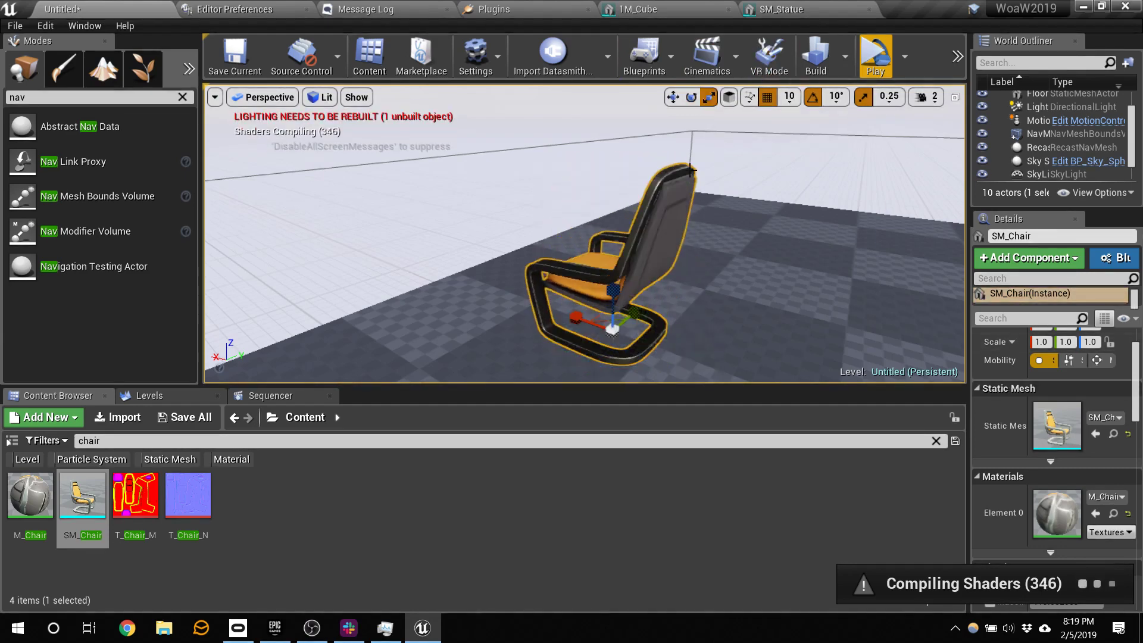
{"action": "left_click_drag", "start_coordinate": [615, 331], "coordinate": [637, 307]}
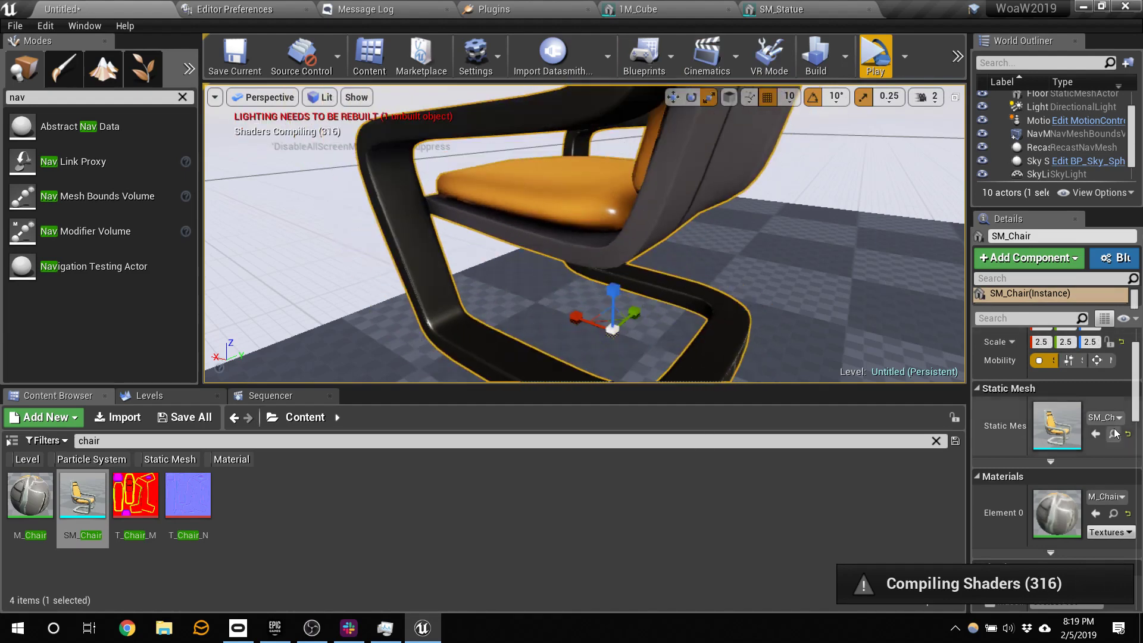
- Examine the chair's physics settings with the Details panel widened, and start playing the level
{"action": "left_click_drag", "start_coordinate": [1134, 404], "coordinate": [1135, 435]}
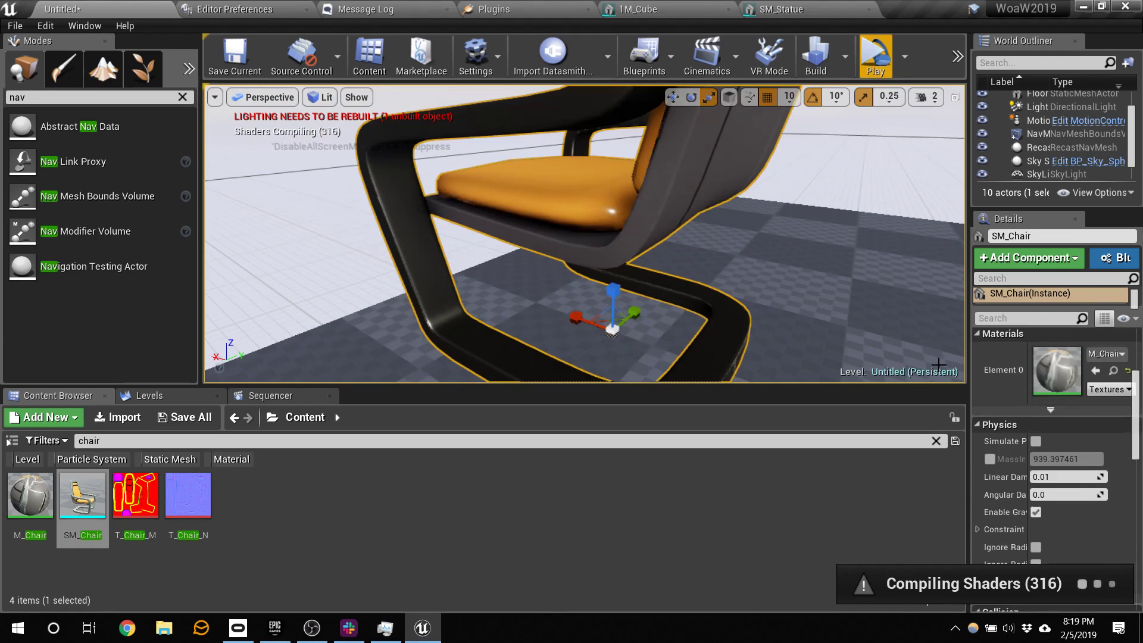
{"action": "left_click_drag", "start_coordinate": [969, 358], "coordinate": [835, 357]}
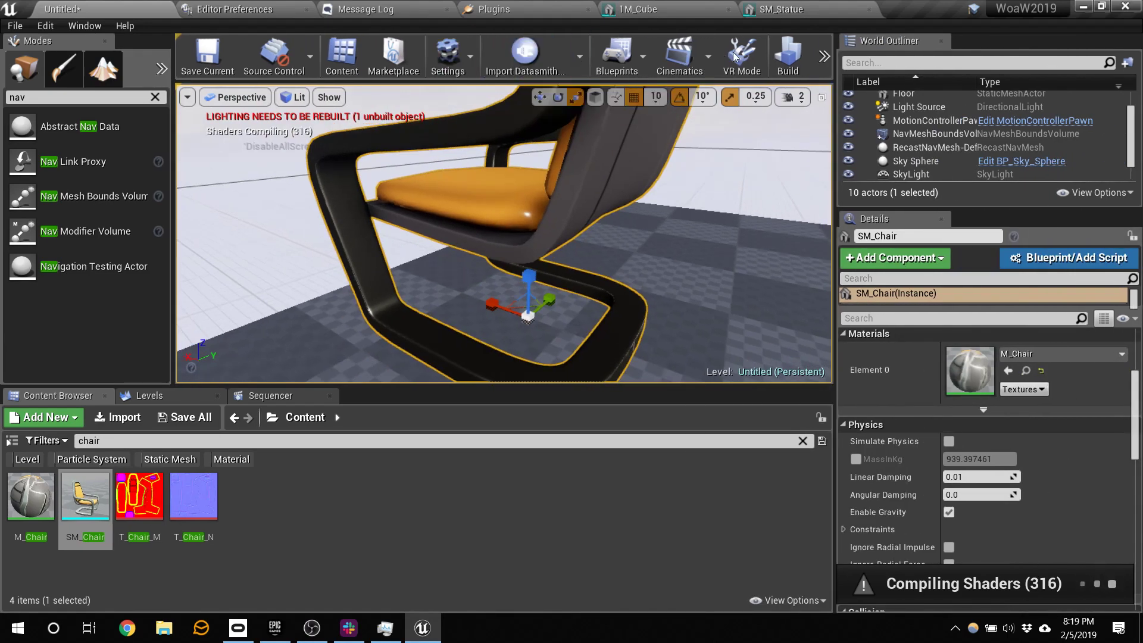
{"action": "left_click", "coordinate": [822, 57]}
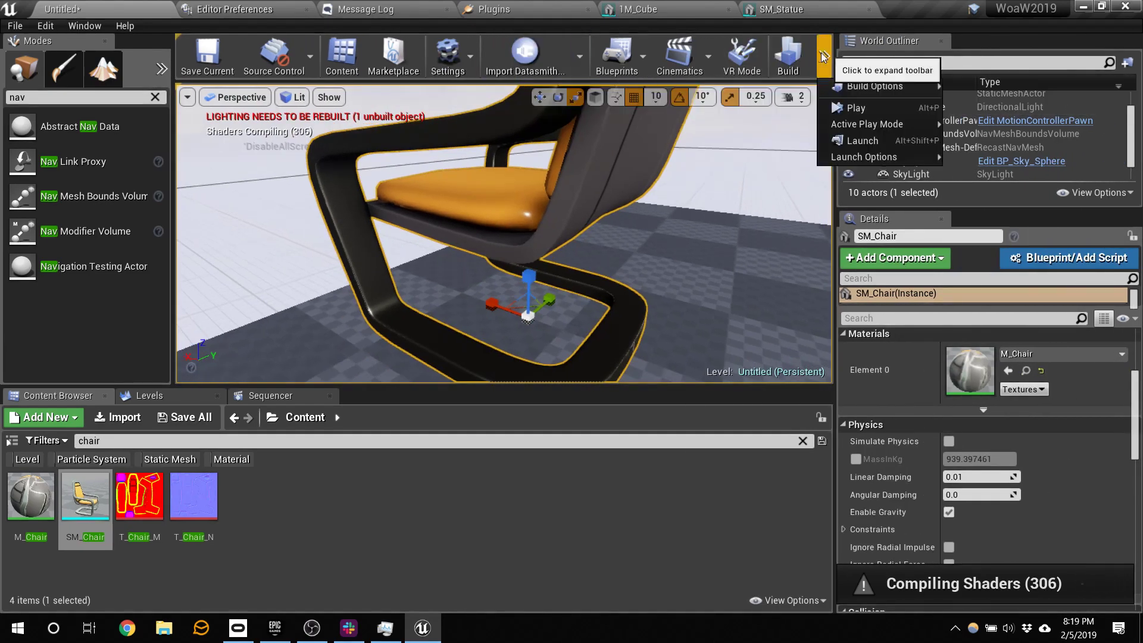
{"action": "left_click", "coordinate": [922, 107]}
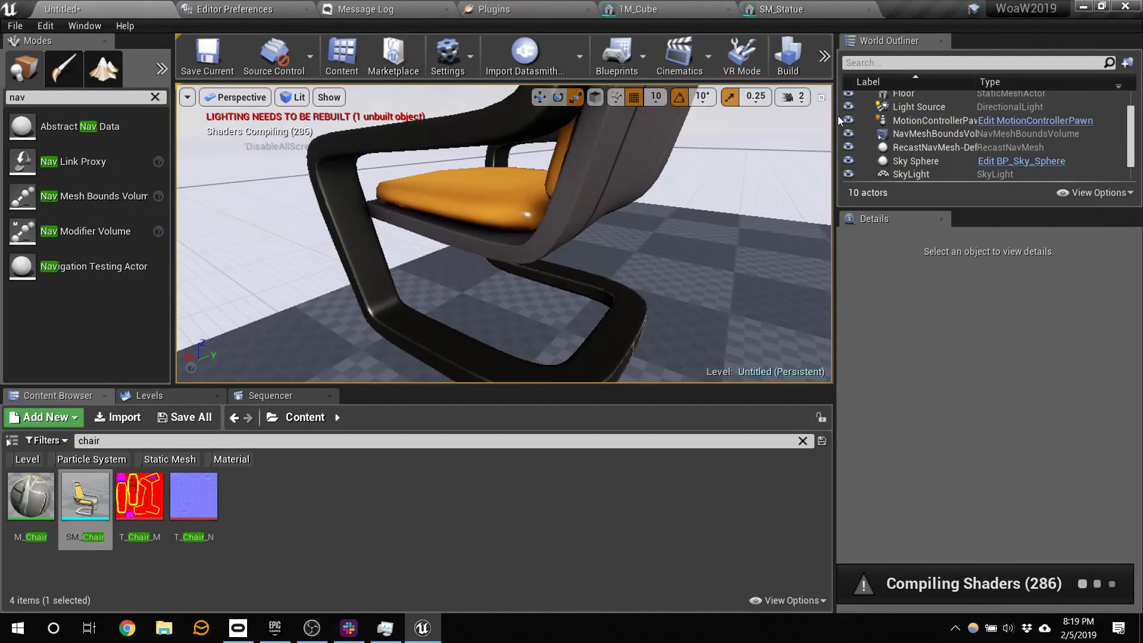
- Narrow the Details panel, check the play mode options, and run the level again in VR preview before ending it
{"action": "left_click_drag", "start_coordinate": [834, 59], "coordinate": [949, 54]}
{"action": "left_click", "coordinate": [898, 52]}
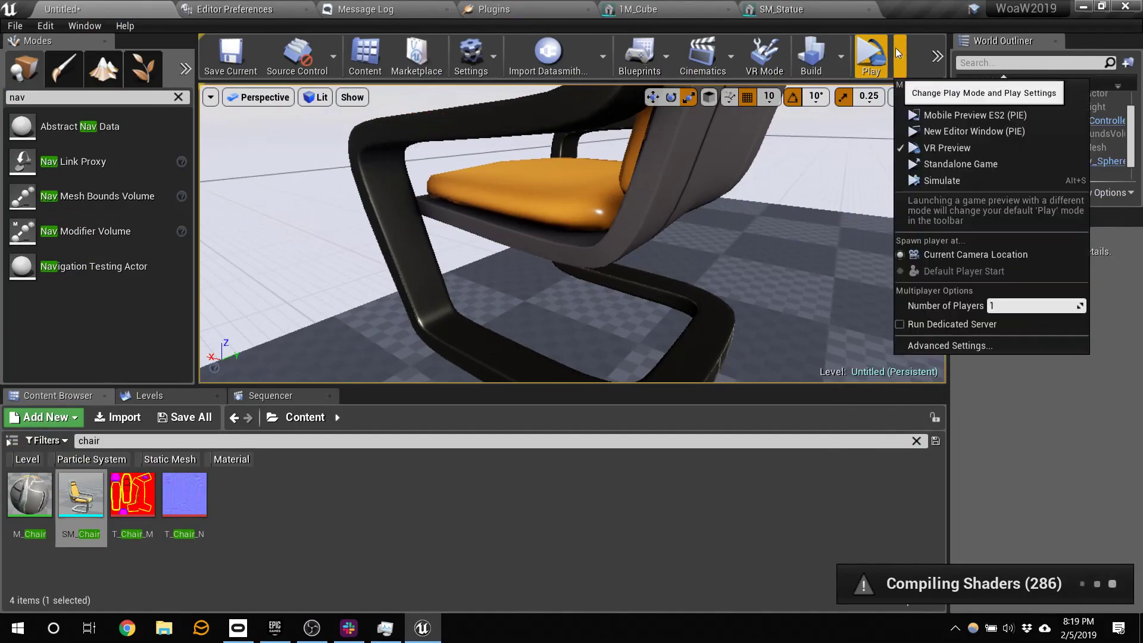
{"action": "left_click", "coordinate": [878, 60]}
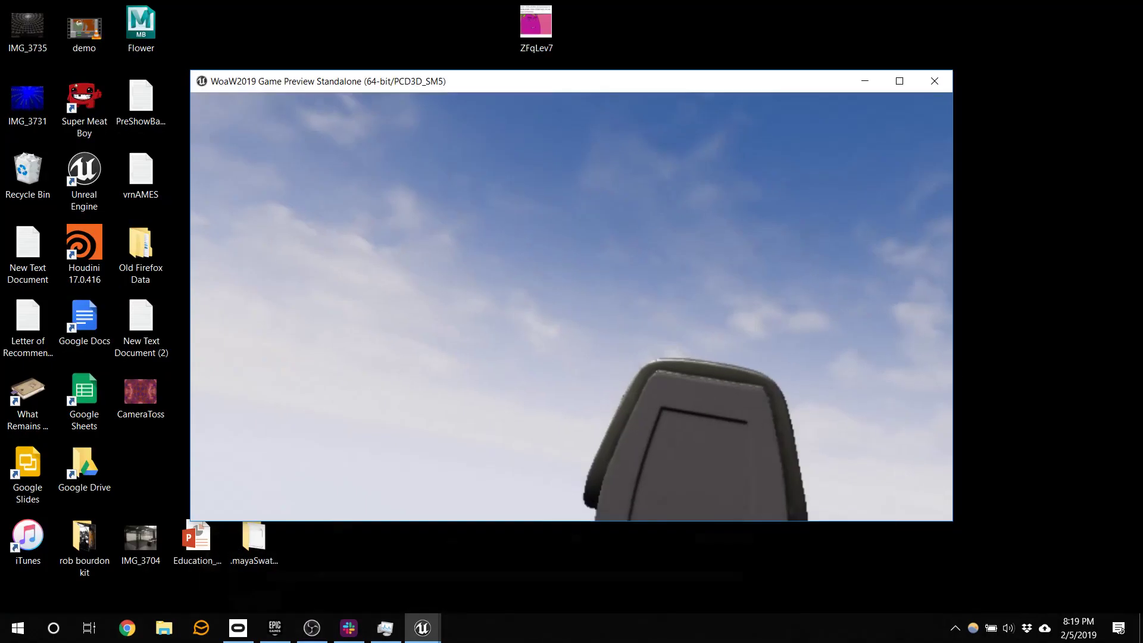
{"action": "key", "text": "Escape"}
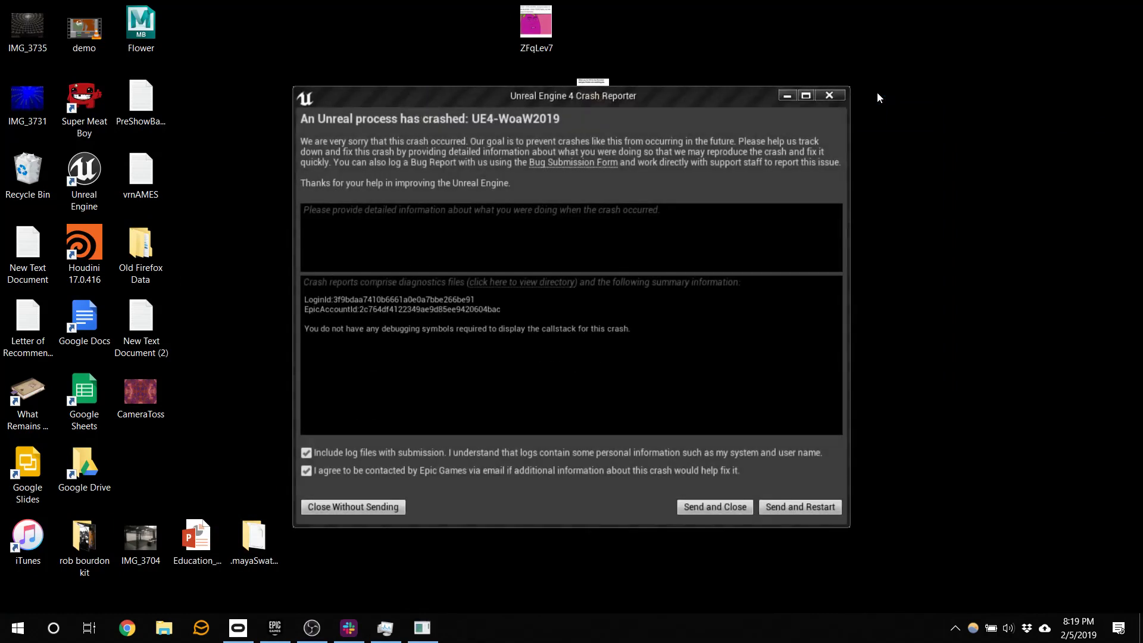
- Close the Unreal Engine crash reporter and look through the frequent folders in File Explorer
{"action": "left_click", "coordinate": [845, 97]}
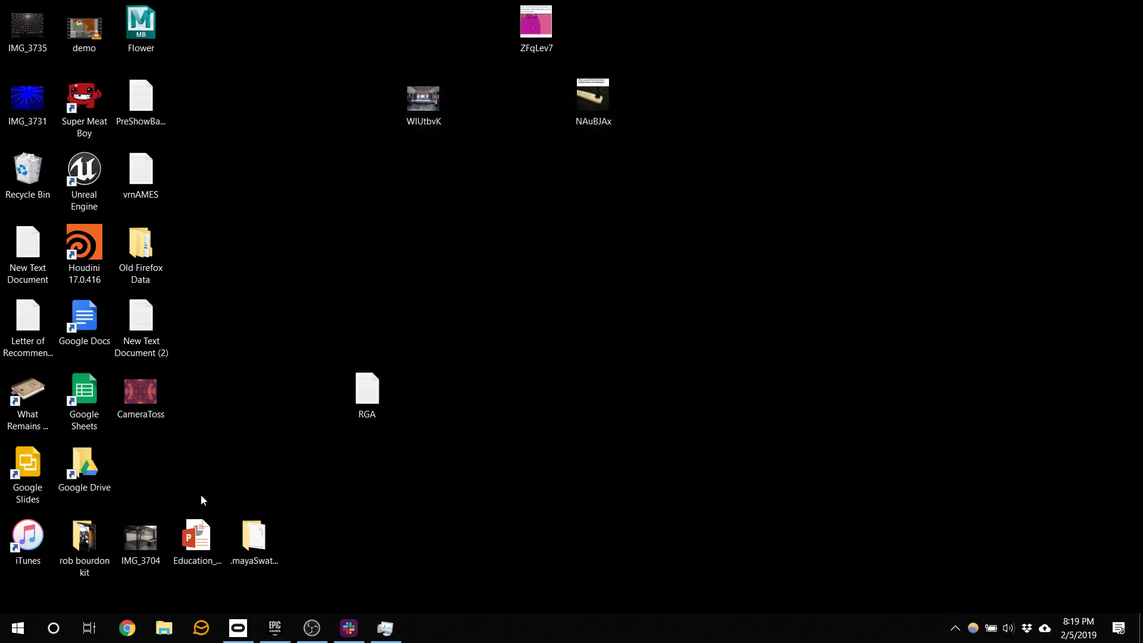
{"action": "left_click", "coordinate": [168, 624]}
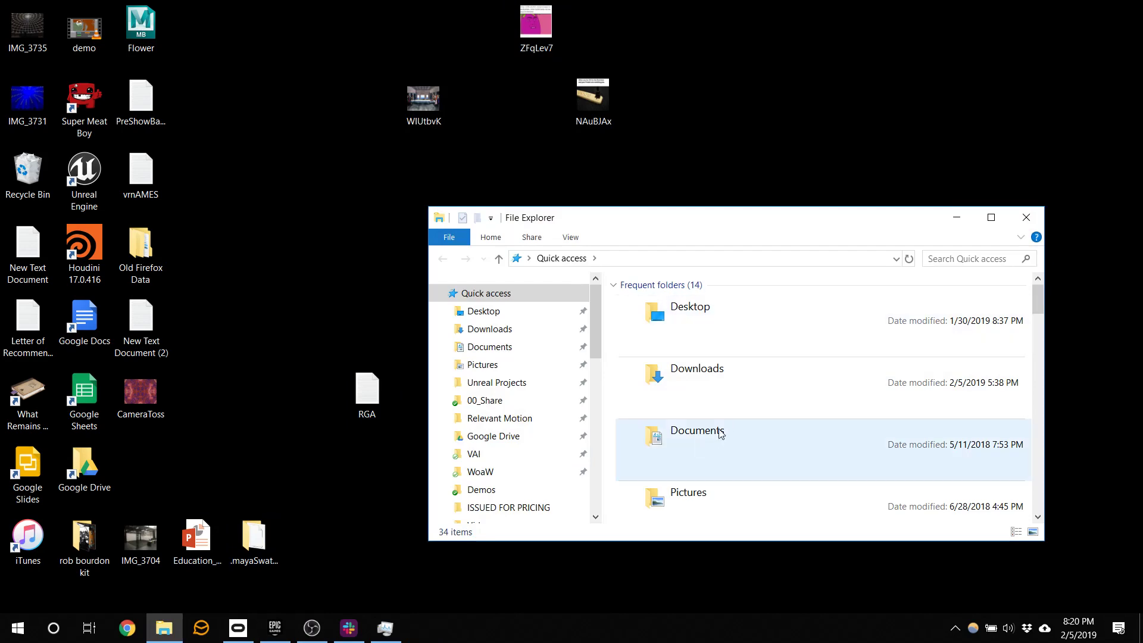
{"action": "scroll", "coordinate": [716, 434], "scroll_direction": "down", "scroll_amount": 10}
{"action": "scroll", "coordinate": [657, 418], "scroll_direction": "up", "scroll_amount": 10}
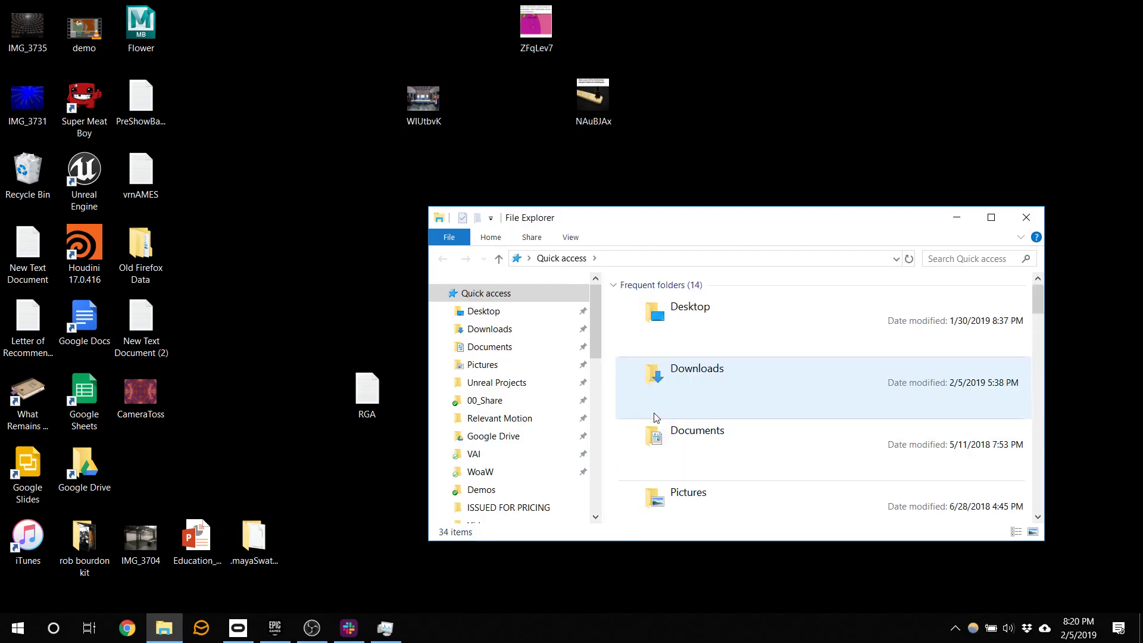
- Switch to the Epic Games Launcher, open the WoaW2019 project from the library, and minimize the launcher
{"action": "left_click", "coordinate": [274, 628]}
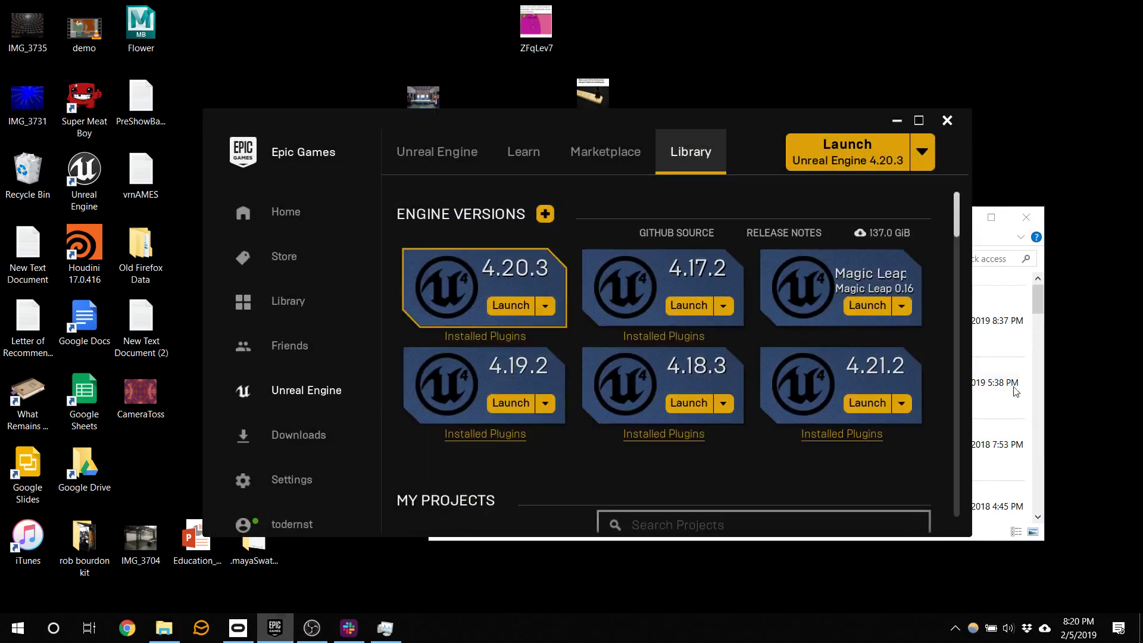
{"action": "scroll", "coordinate": [781, 376], "scroll_direction": "down", "scroll_amount": 10}
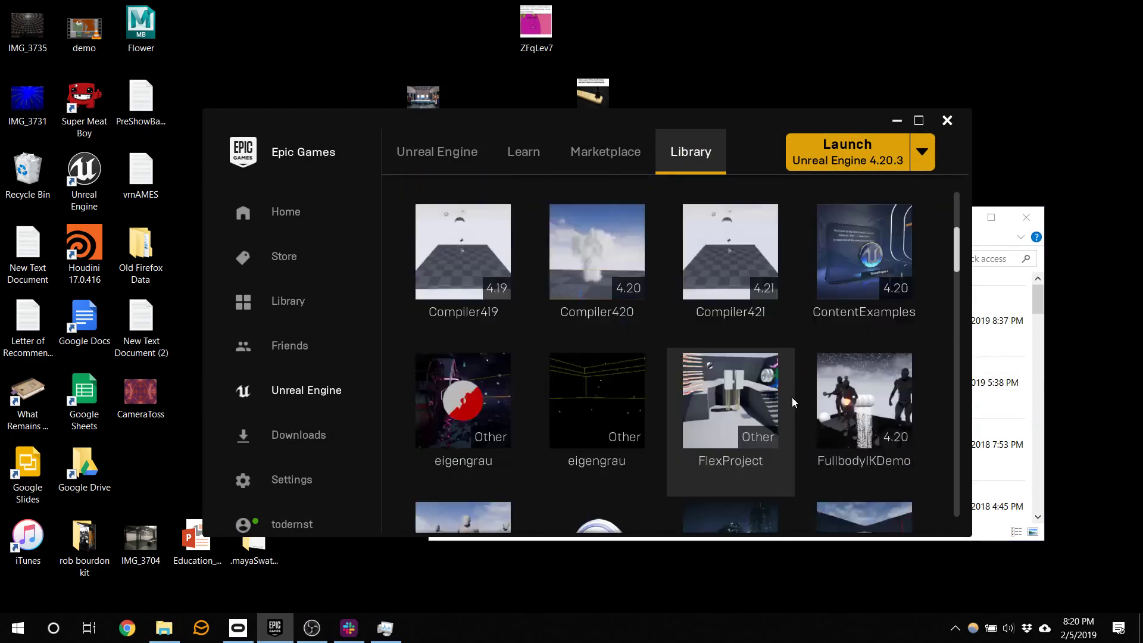
{"action": "scroll", "coordinate": [794, 400], "scroll_direction": "down", "scroll_amount": 15}
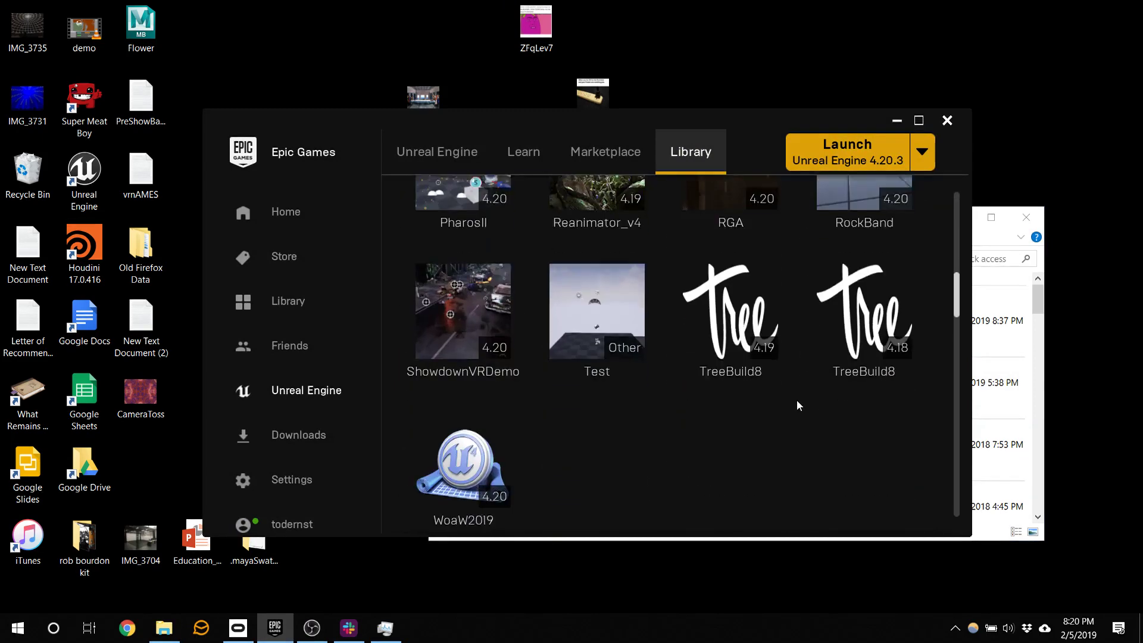
{"action": "scroll", "coordinate": [797, 405], "scroll_direction": "down", "scroll_amount": 1}
{"action": "double_click", "coordinate": [464, 405]}
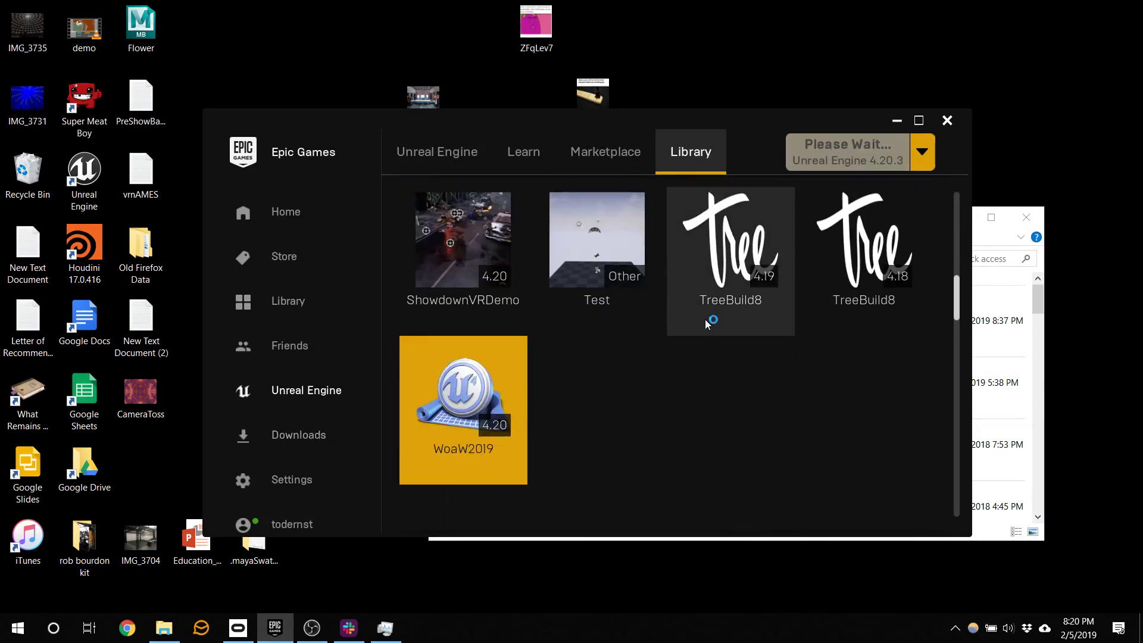
{"action": "left_click", "coordinate": [899, 121]}
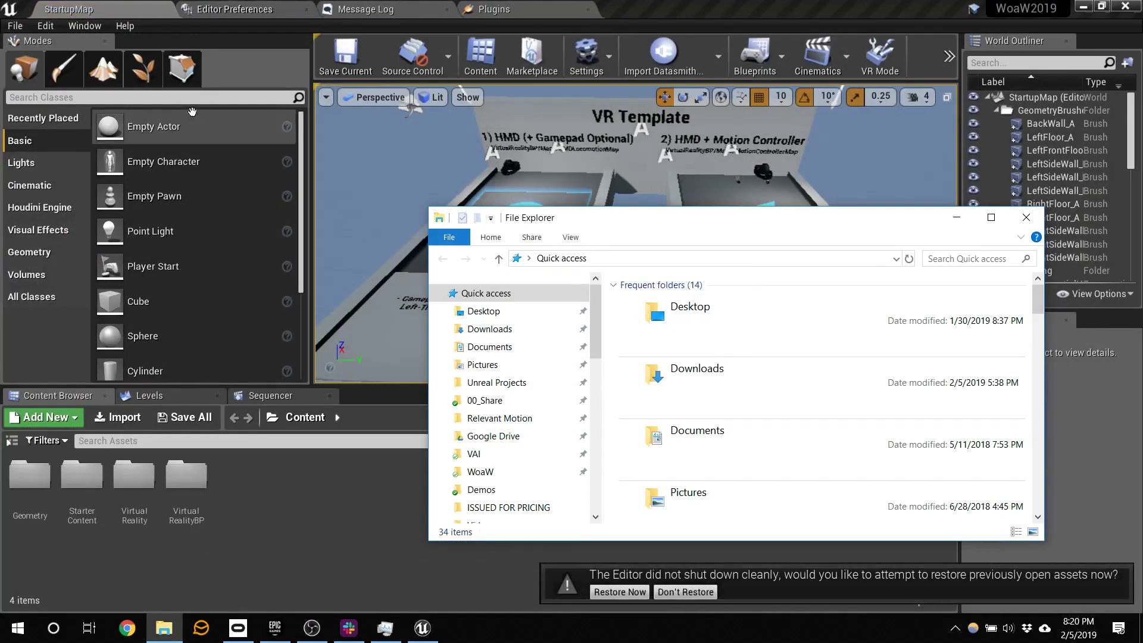
- Bring the Unreal Editor to the front and create a new level from the Default template
{"action": "left_click", "coordinate": [337, 133]}
{"action": "left_click", "coordinate": [15, 26]}
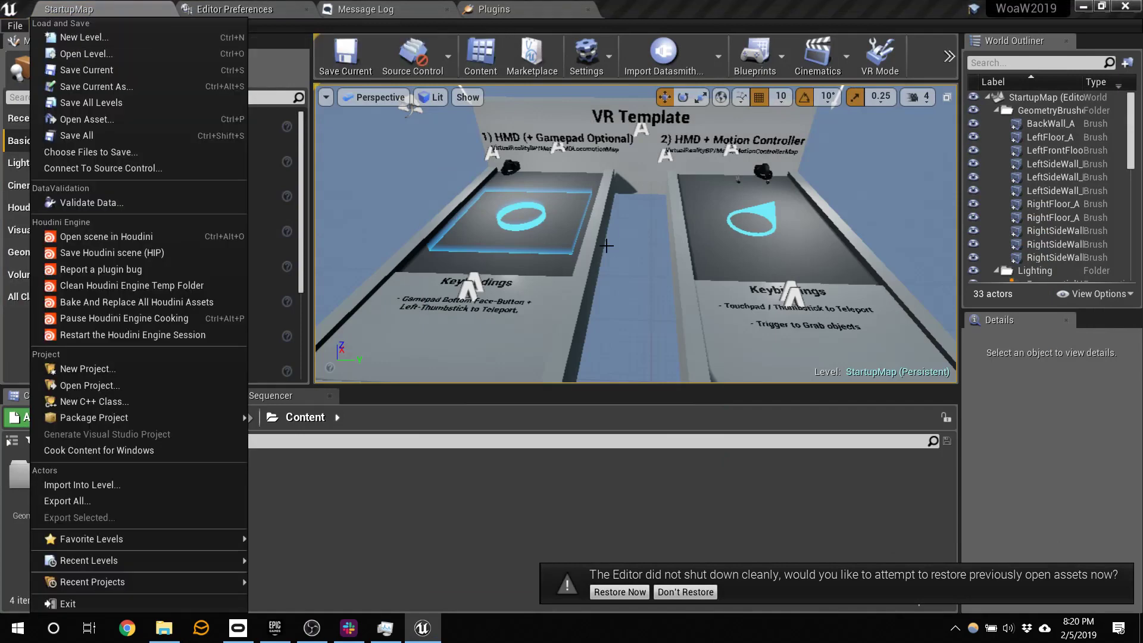
{"action": "left_click", "coordinate": [77, 37]}
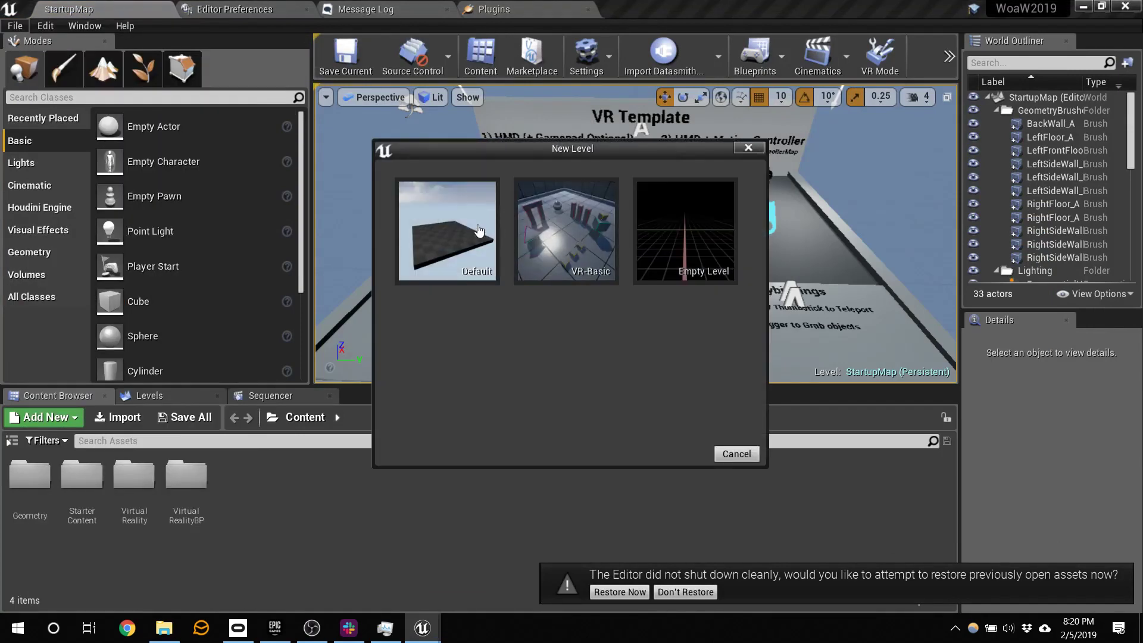
{"action": "left_click", "coordinate": [470, 235]}
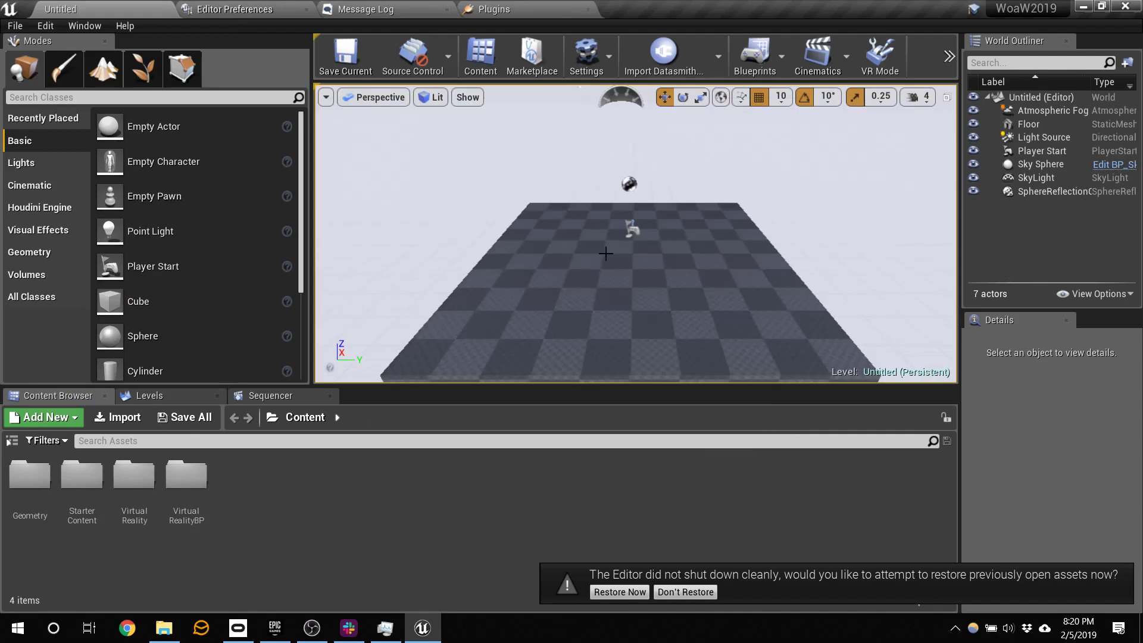
- Delete the Player Start actor above the floor of the new level
{"action": "scroll", "coordinate": [605, 253], "scroll_direction": "up", "scroll_amount": 5}
{"action": "left_click", "coordinate": [598, 216]}
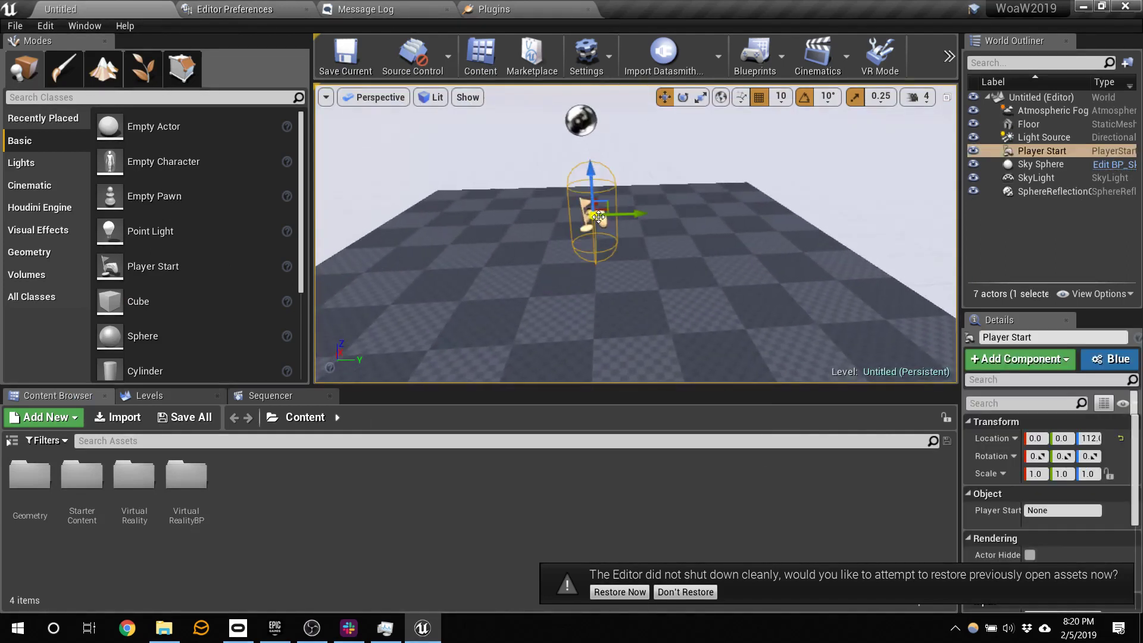
{"action": "key", "text": "Delete"}
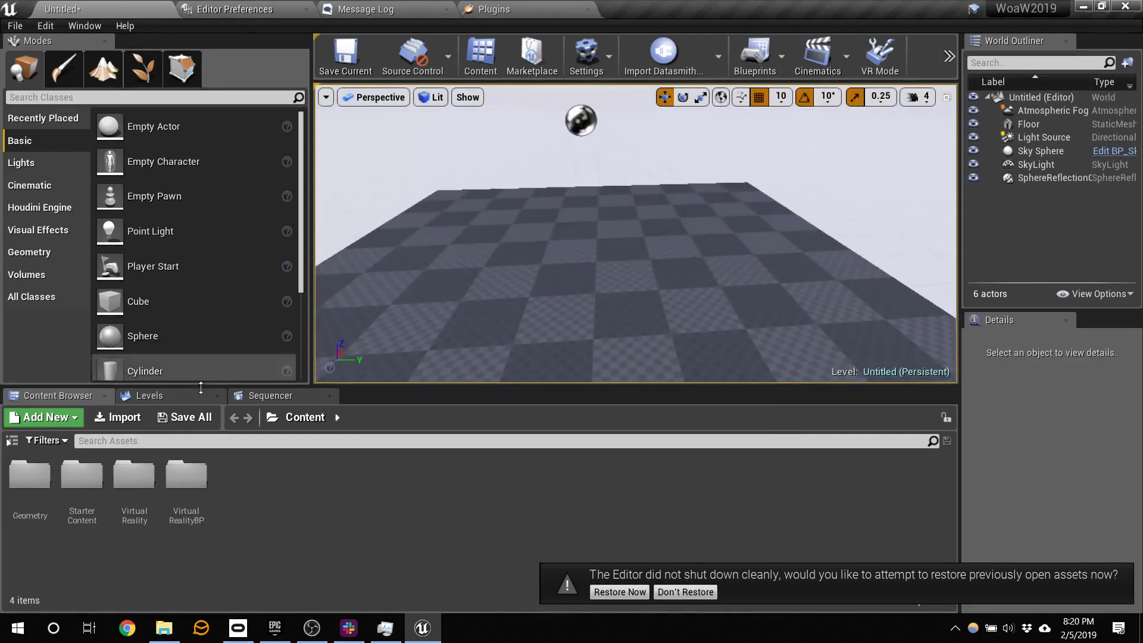
- Search the project assets for "pawn" and place the MotionControllerPawn on the floor near the front of the view
{"action": "left_click", "coordinate": [195, 444]}
{"action": "type", "text": "pawn"}
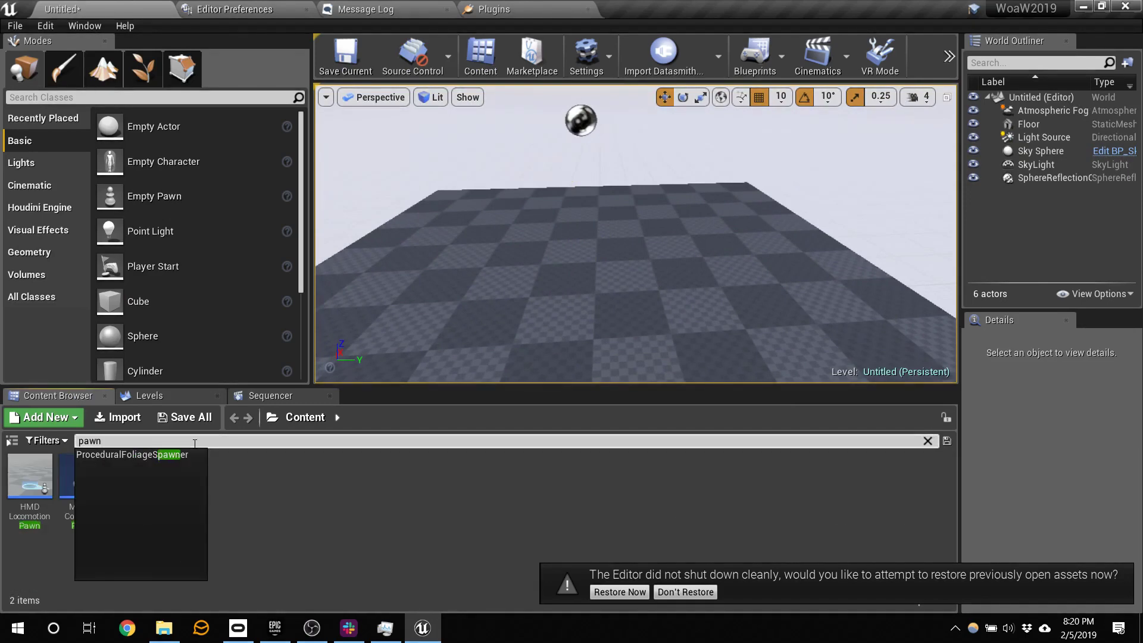
{"action": "left_click", "coordinate": [349, 500]}
{"action": "left_click", "coordinate": [82, 477]}
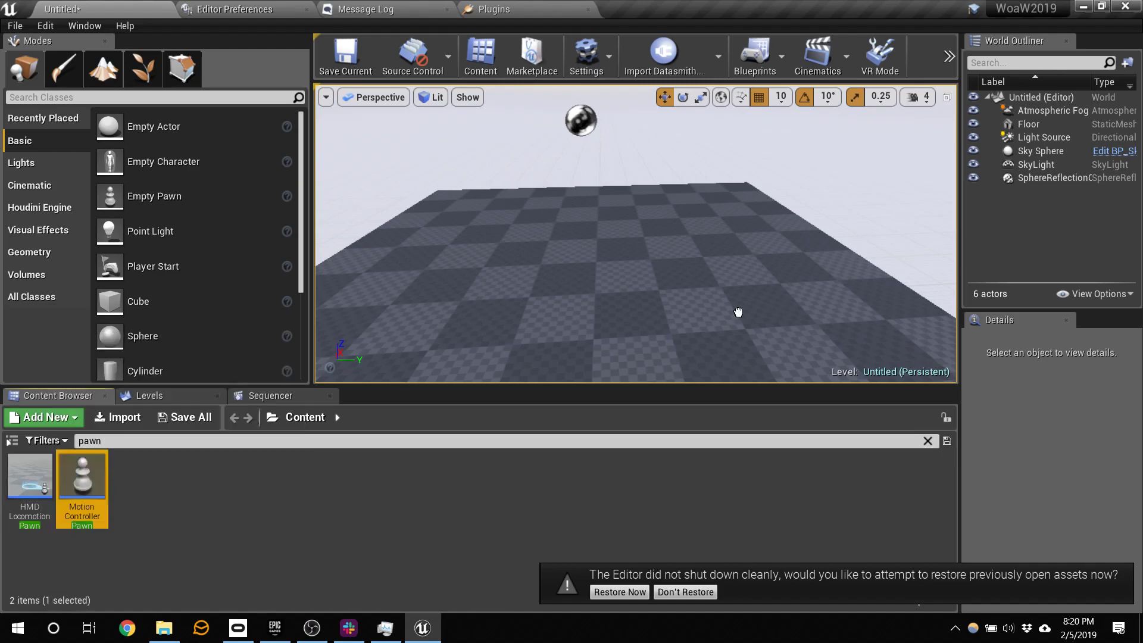
{"action": "left_click_drag", "start_coordinate": [738, 312], "coordinate": [578, 326]}
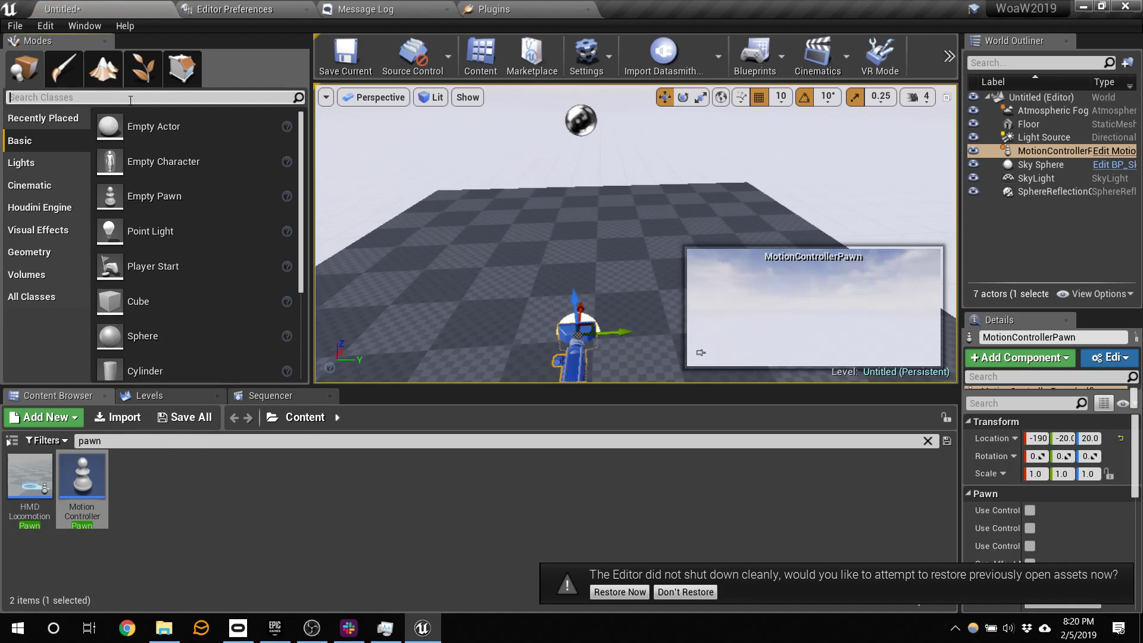
- Search the placeable classes for "nav" and place a Nav Mesh Bounds Volume near the middle of the floor
{"action": "type", "text": "navig"}
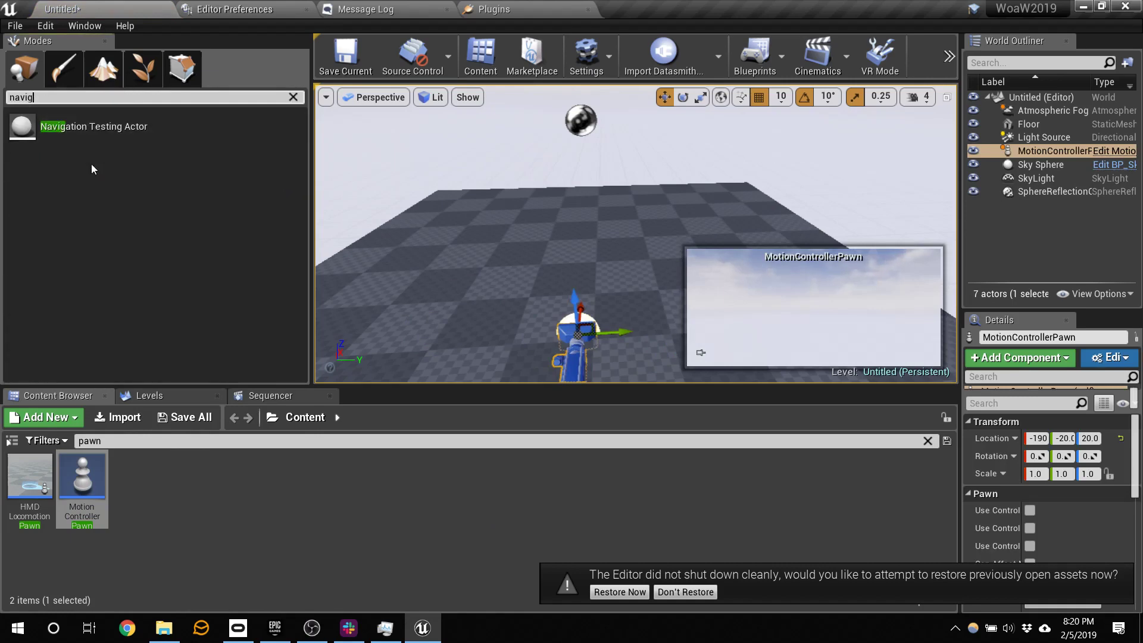
{"action": "left_click_drag", "start_coordinate": [95, 126], "coordinate": [65, 128]}
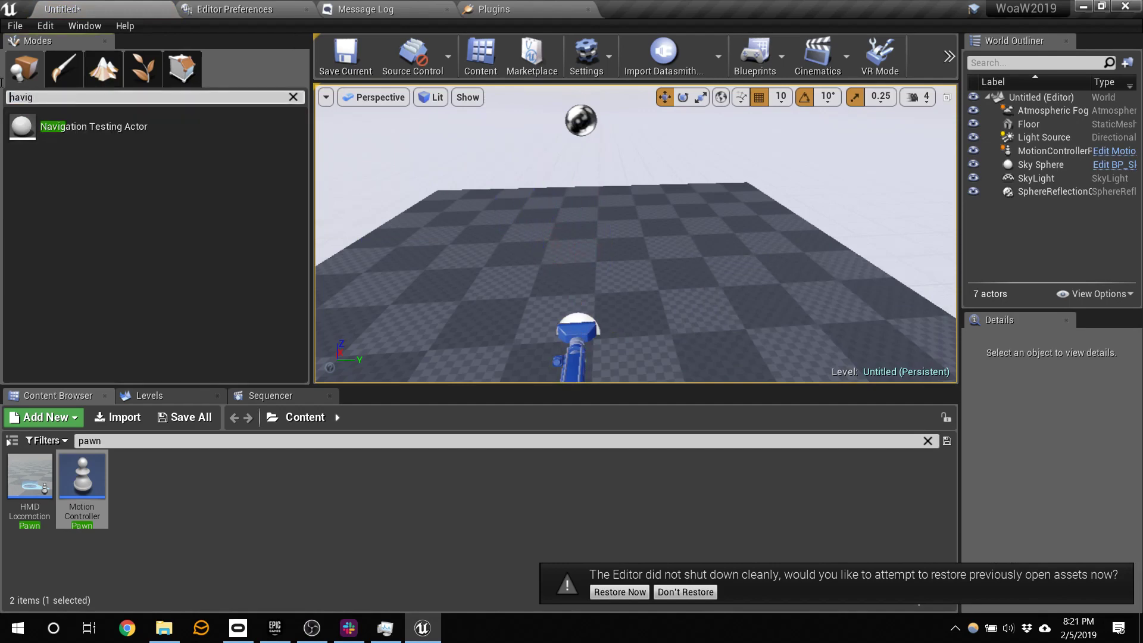
{"action": "type", "text": "nav"}
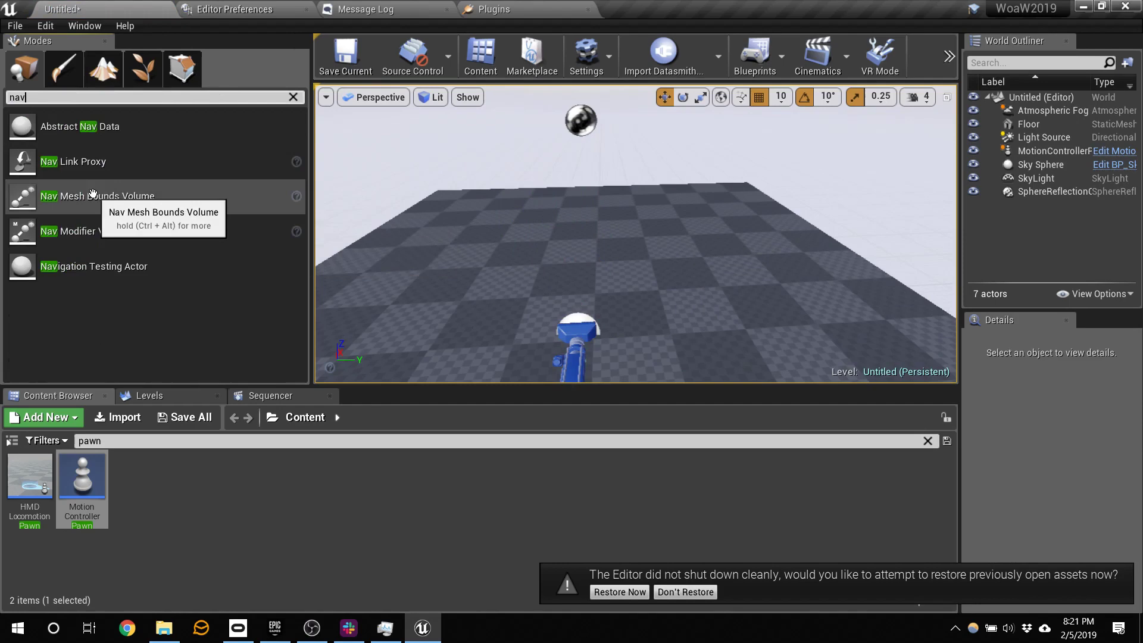
{"action": "left_click_drag", "start_coordinate": [105, 196], "coordinate": [582, 251]}
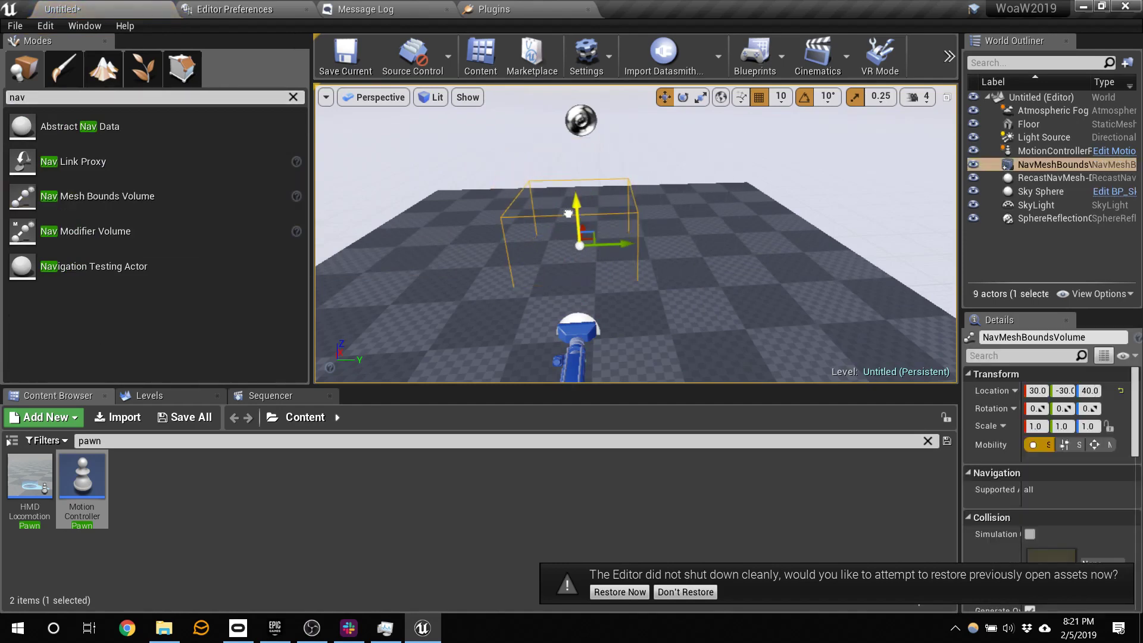
- Scale the navigation bounds volume to 4.75 in X and 6.25 in Y so it spans the floor
{"action": "left_click", "coordinate": [700, 96]}
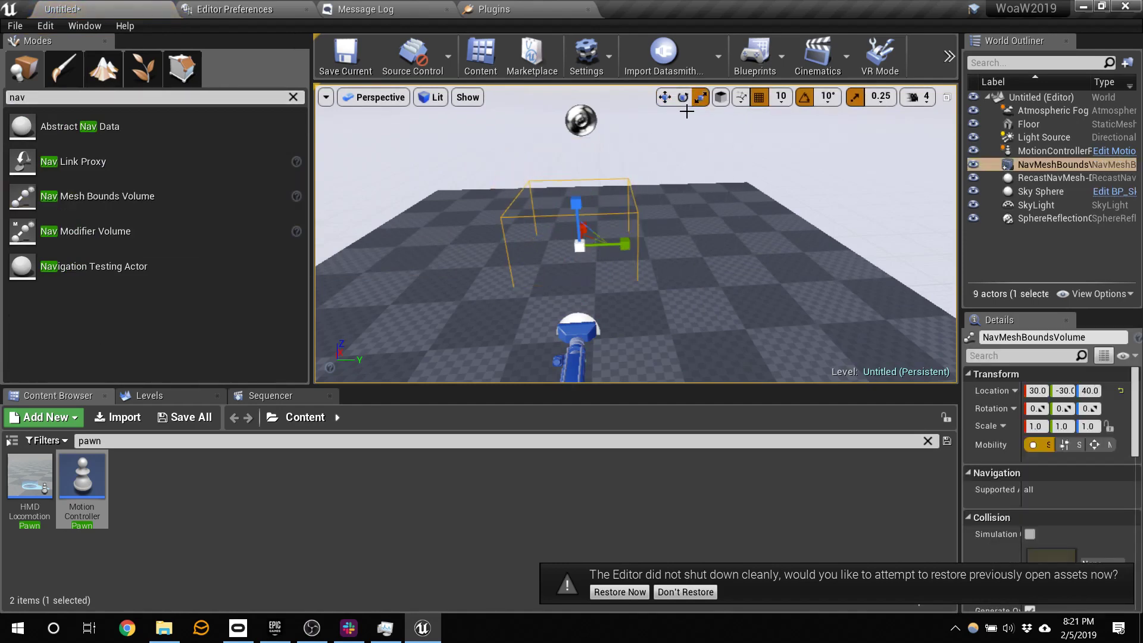
{"action": "left_click_drag", "start_coordinate": [618, 244], "coordinate": [649, 242]}
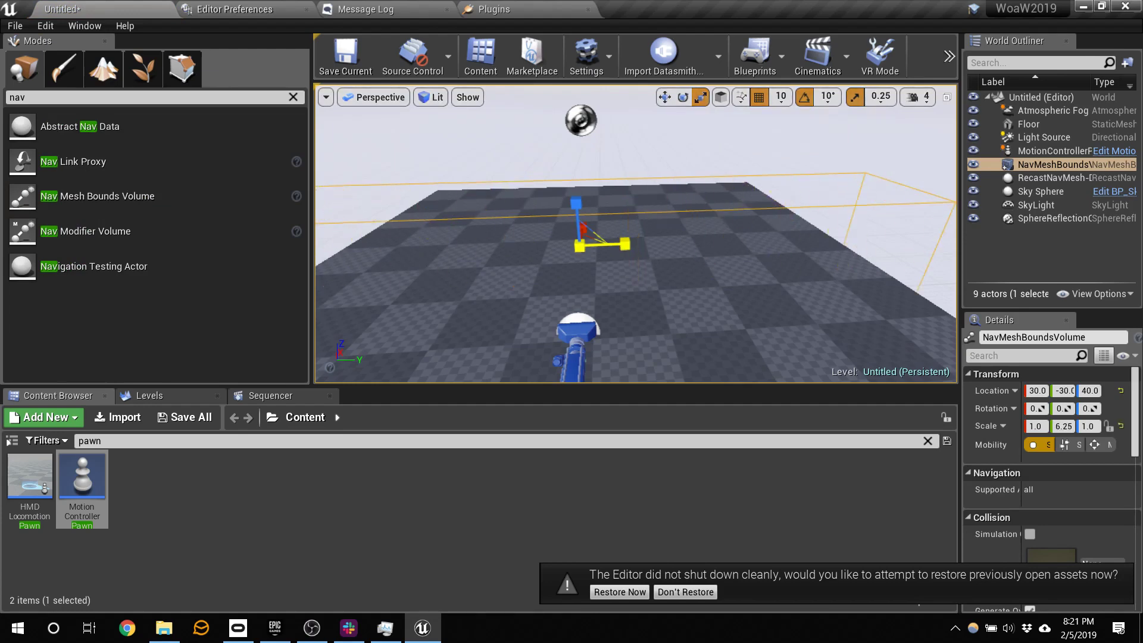
{"action": "right_click_drag", "start_coordinate": [531, 268], "coordinate": [726, 268]}
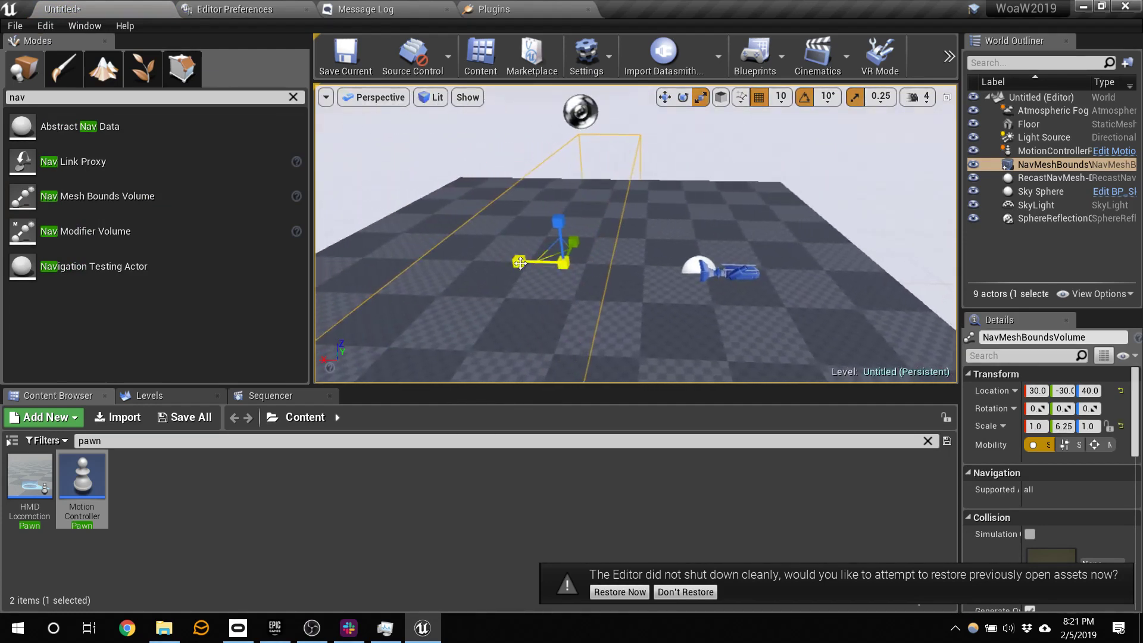
{"action": "left_click_drag", "start_coordinate": [526, 262], "coordinate": [481, 262]}
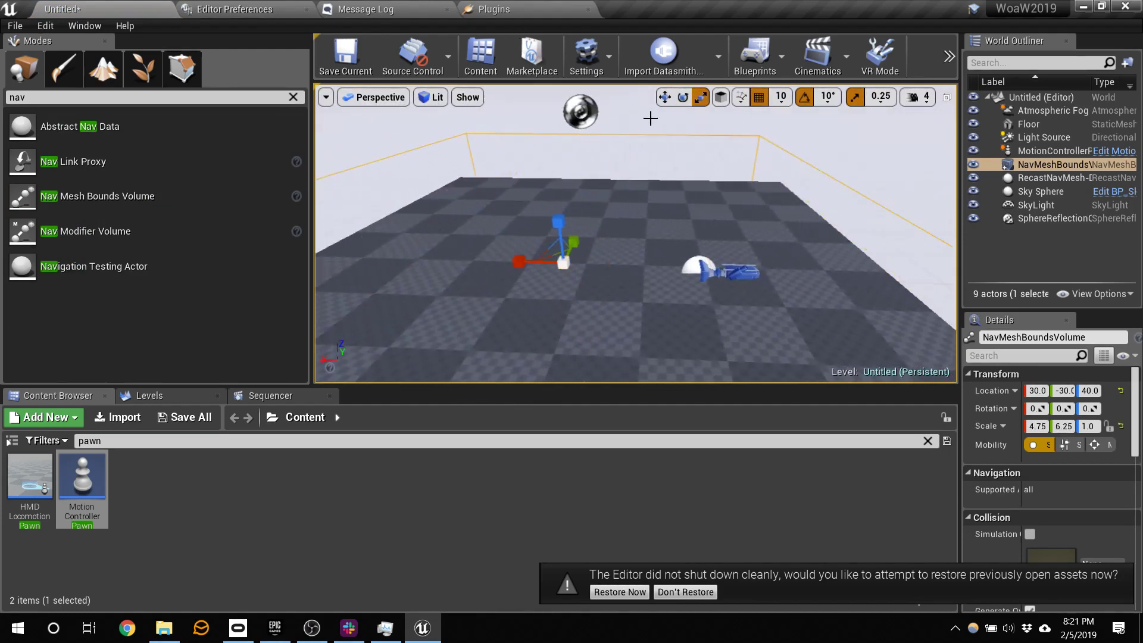
- Clear the asset search and save the level as NewMap in the Content folder
{"action": "left_click", "coordinate": [948, 56]}
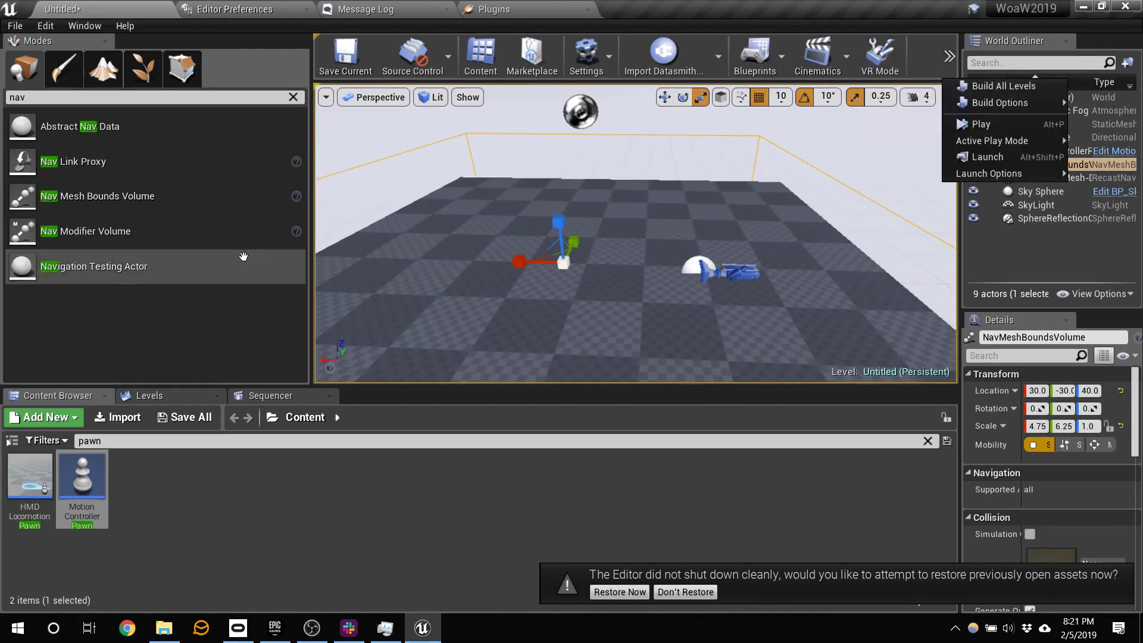
{"action": "left_click", "coordinate": [171, 439]}
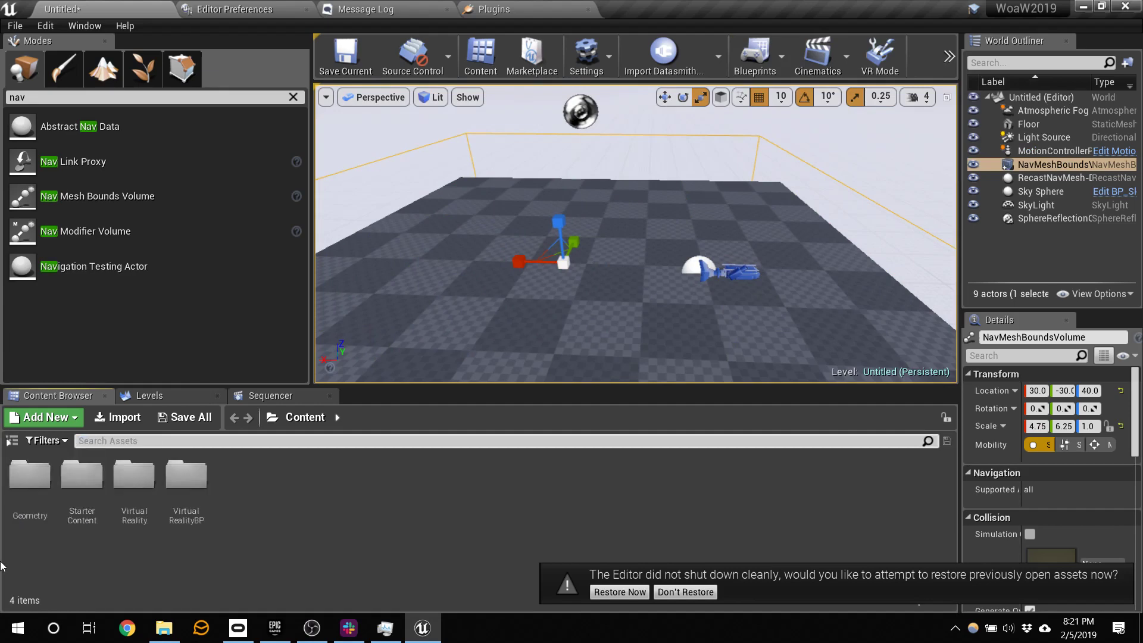
{"action": "key", "text": "ctrl+s"}
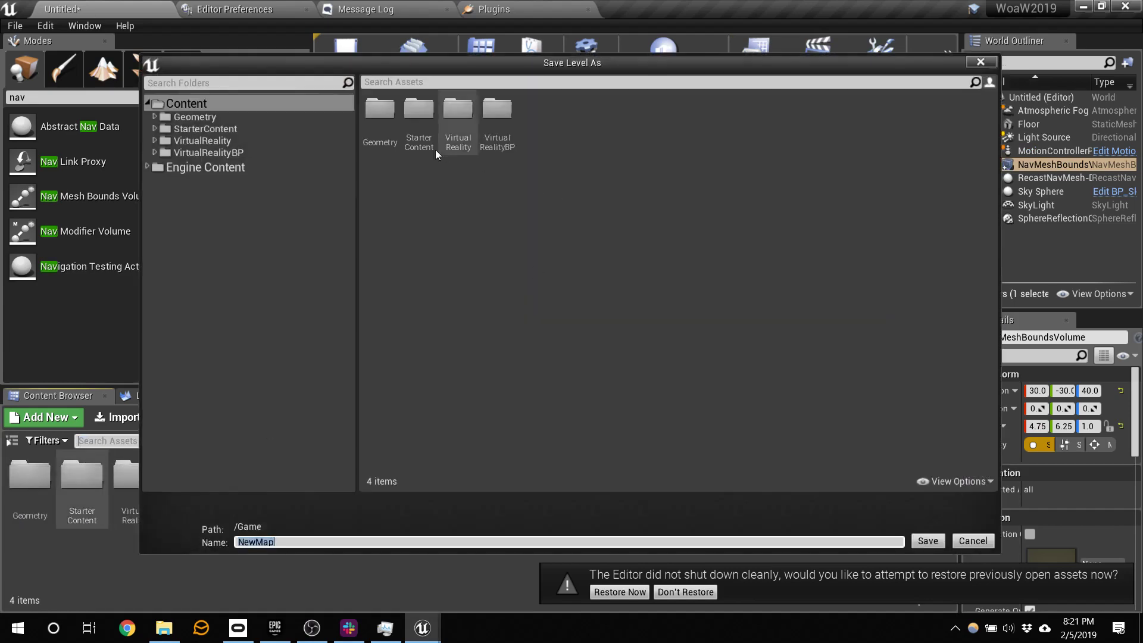
{"action": "left_click", "coordinate": [913, 543]}
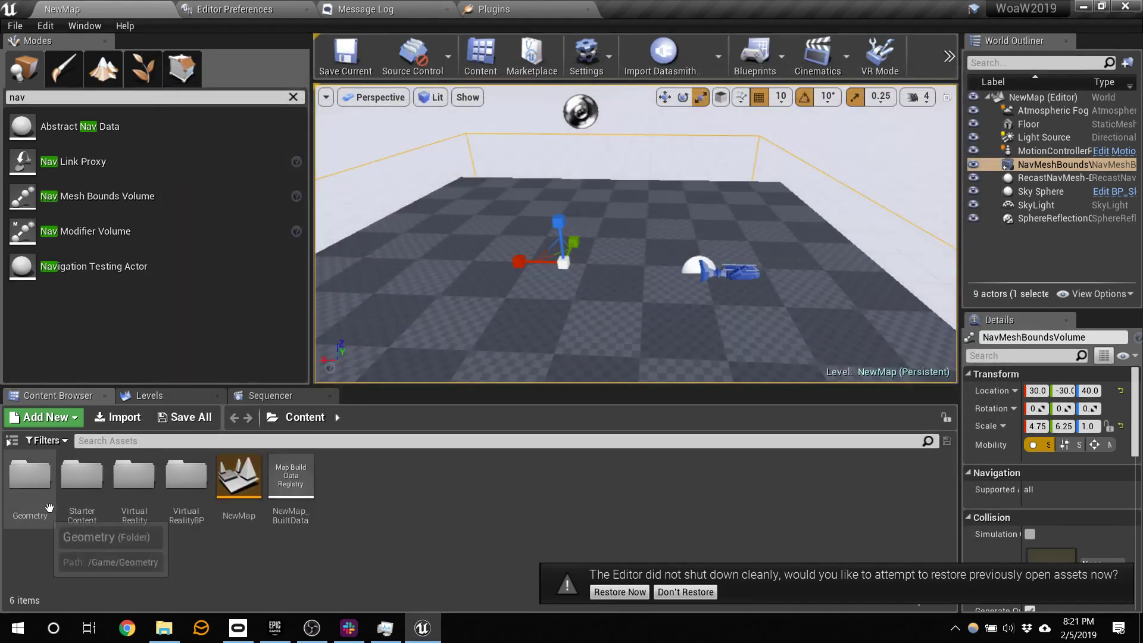
- Filter the project assets to static meshes and place SM_Rock on the floor at X 90, Y -20, Z 20
{"action": "left_click", "coordinate": [55, 443]}
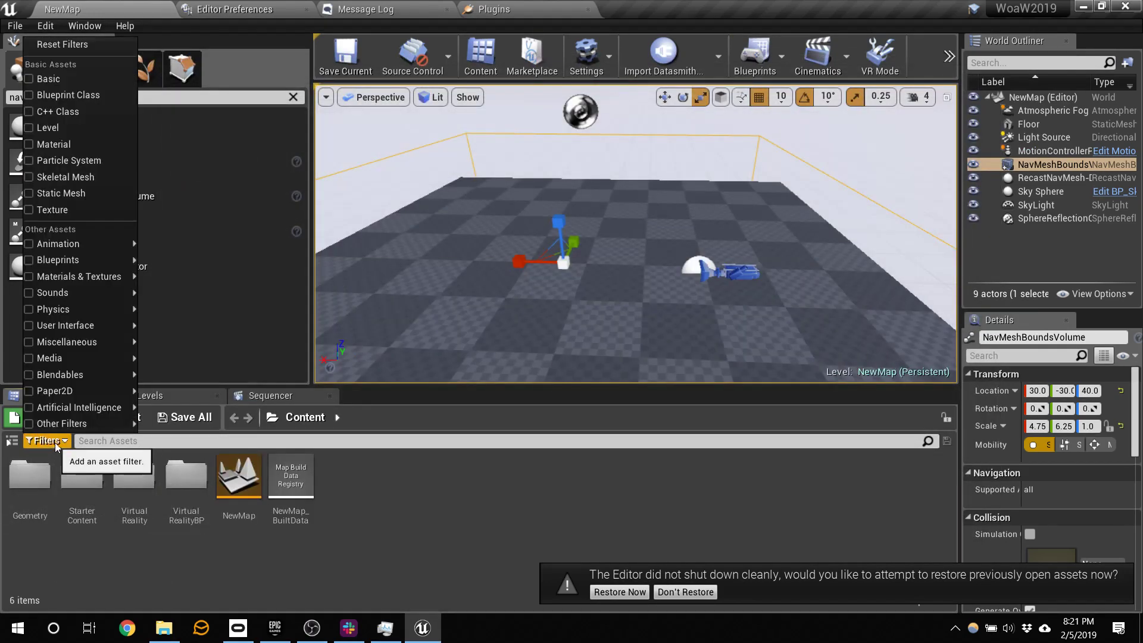
{"action": "left_click", "coordinate": [82, 193]}
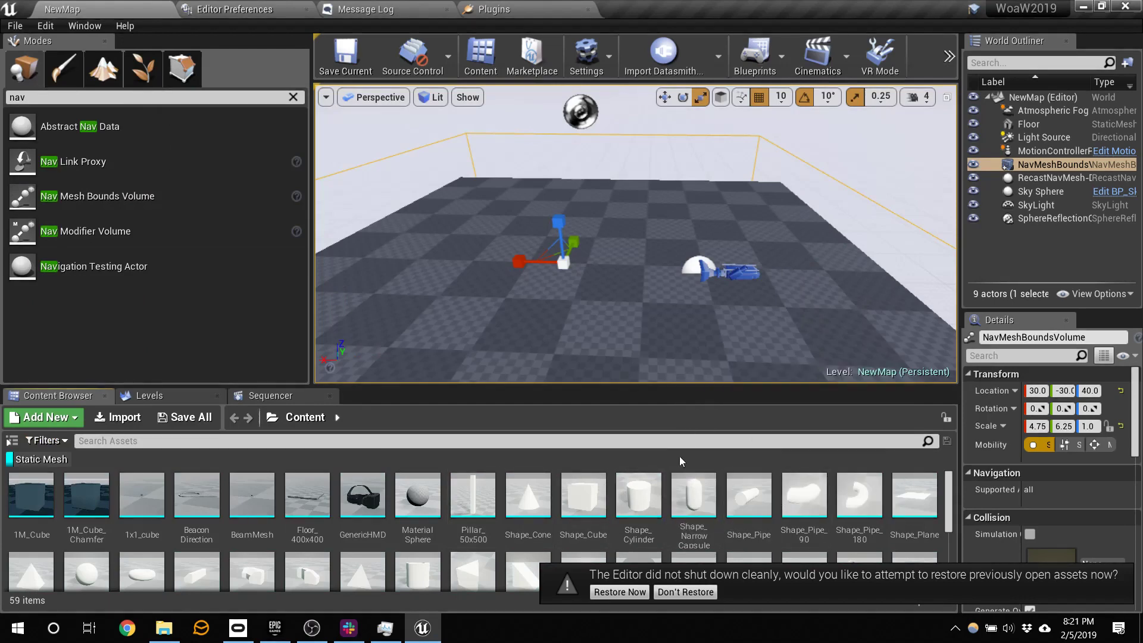
{"action": "scroll", "coordinate": [678, 510], "scroll_direction": "down", "scroll_amount": 5}
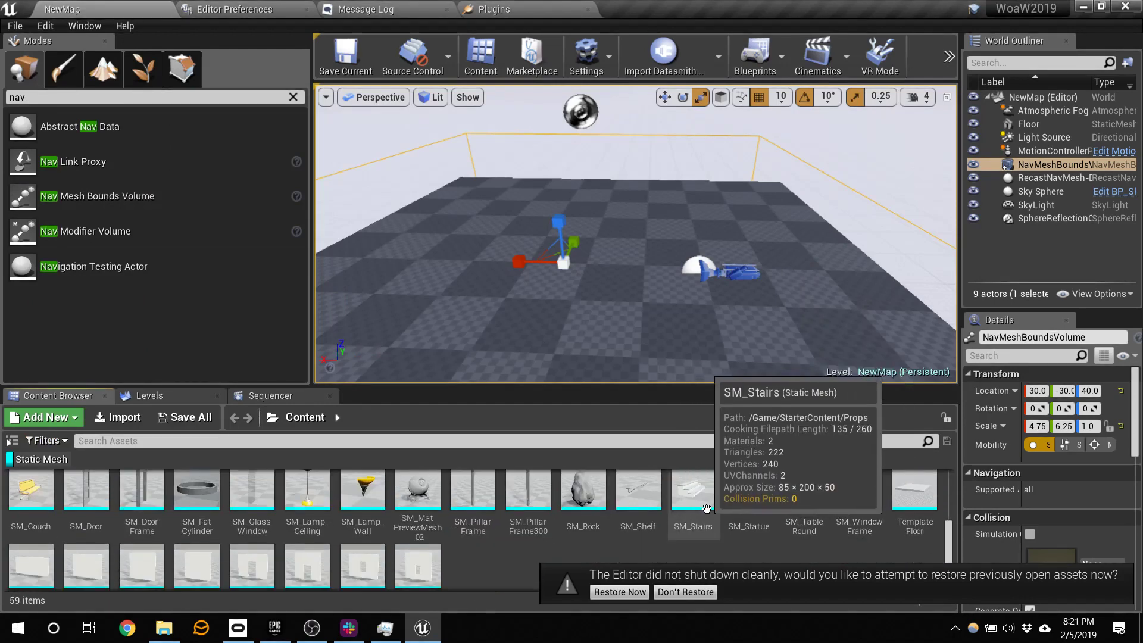
{"action": "left_click_drag", "start_coordinate": [554, 321], "coordinate": [532, 268]}
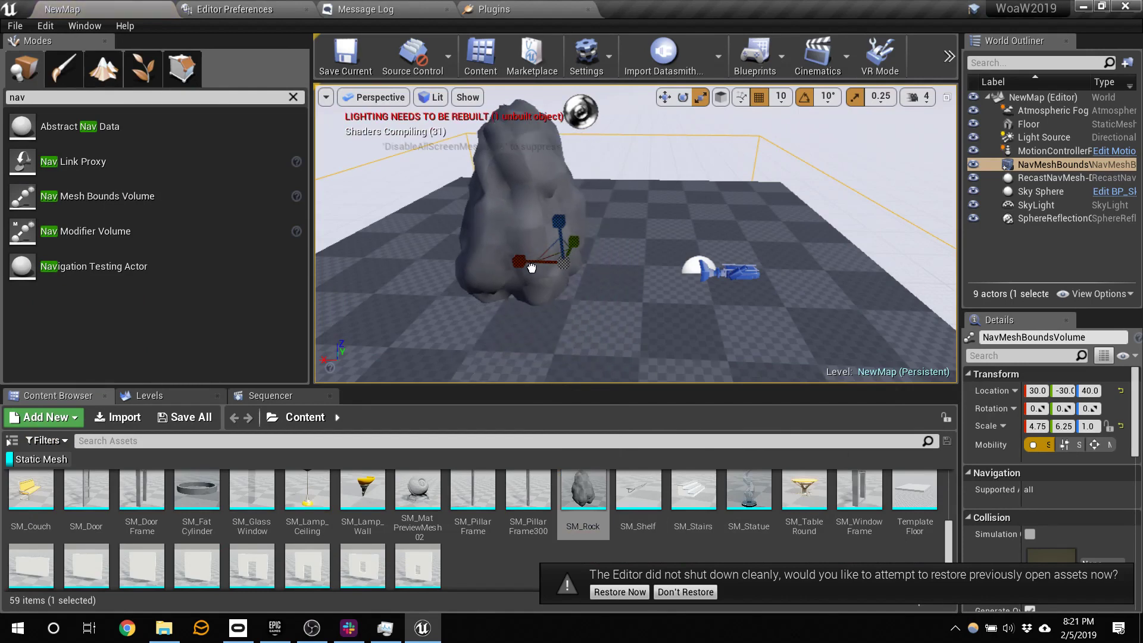
{"action": "left_click_drag", "start_coordinate": [497, 340], "coordinate": [589, 265]}
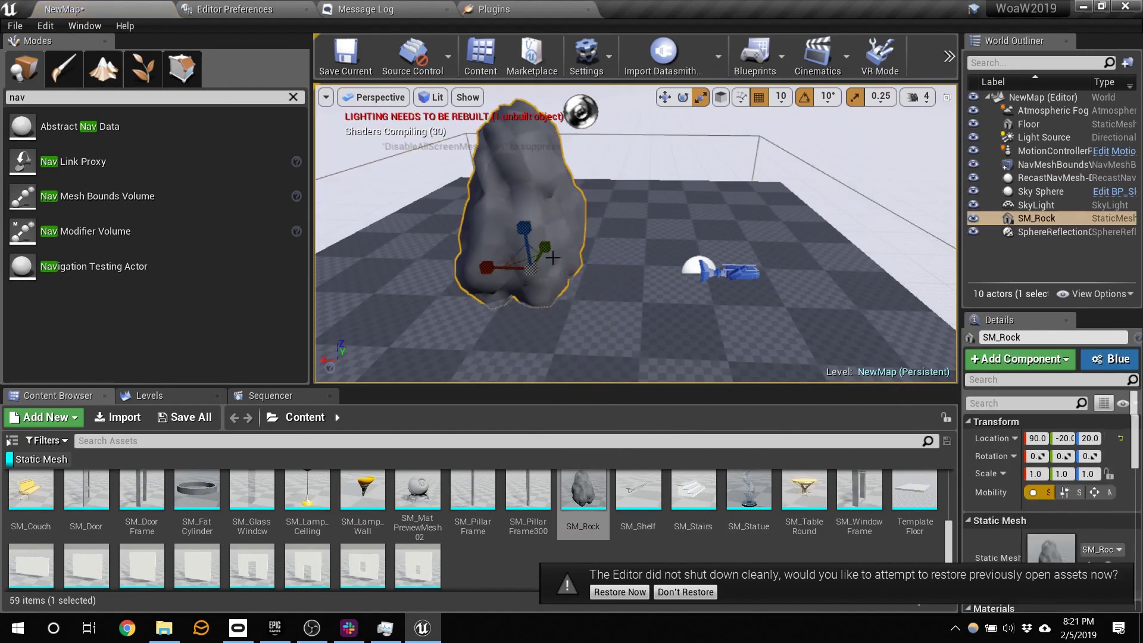
- Narrow the Modes panel, and open the placed rock's static mesh for editing with simple collision display switched on
{"action": "key", "text": "f"}
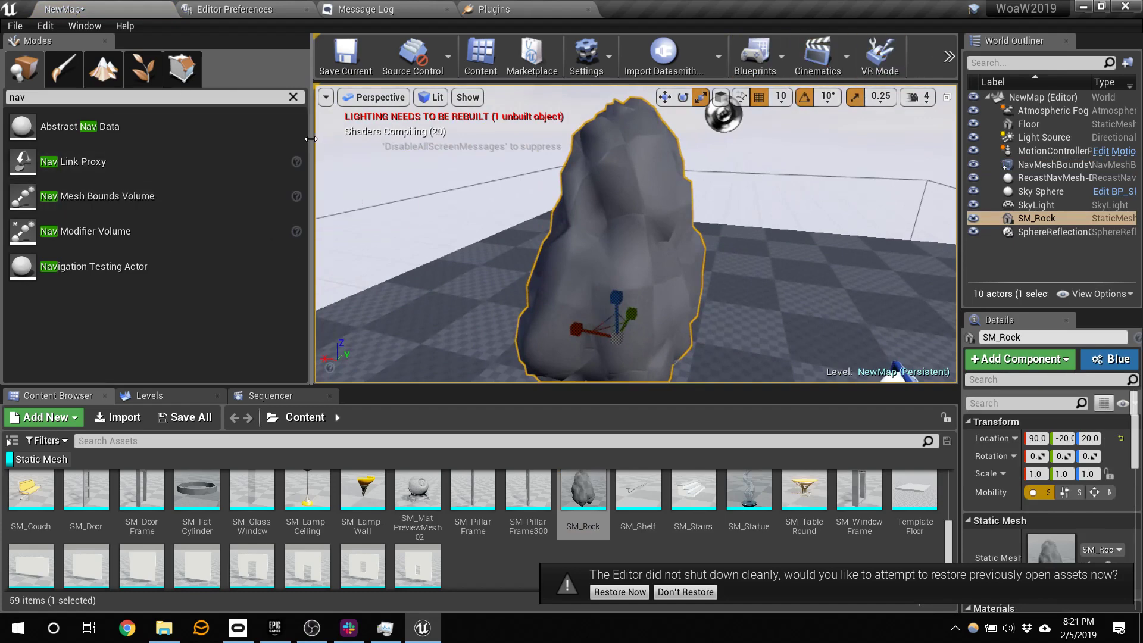
{"action": "left_click_drag", "start_coordinate": [310, 139], "coordinate": [157, 139]}
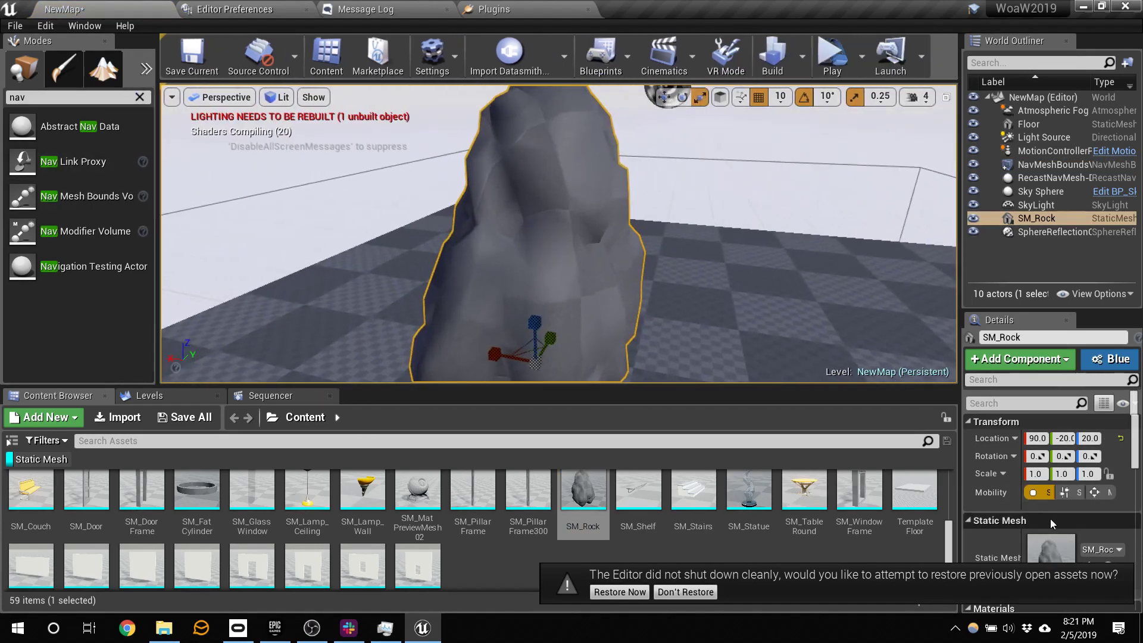
{"action": "double_click", "coordinate": [1059, 538]}
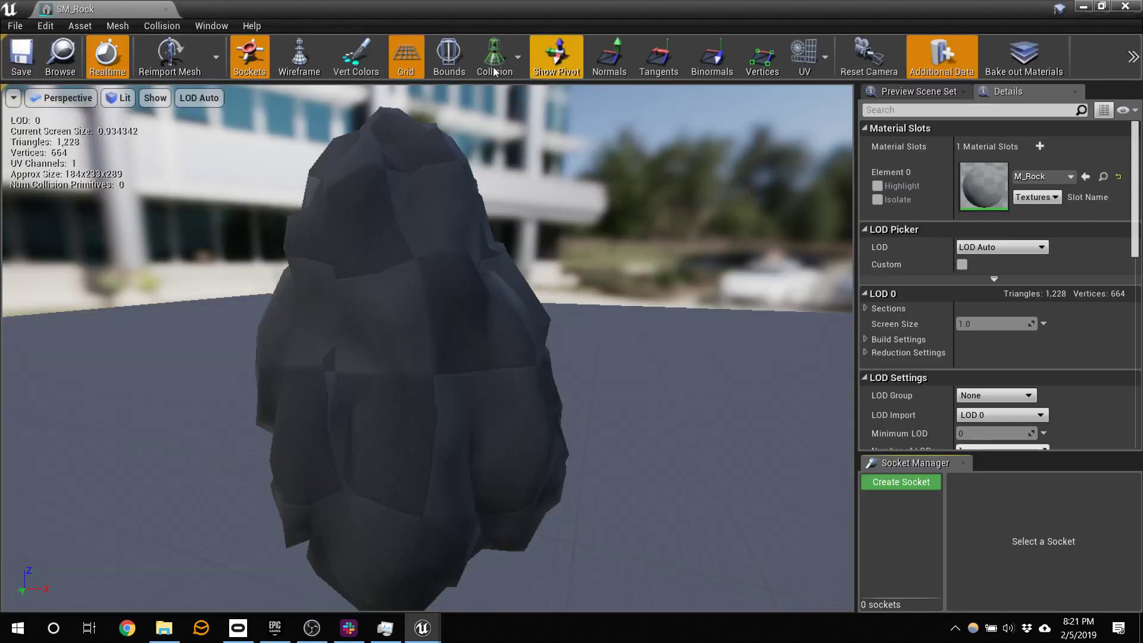
{"action": "left_click", "coordinate": [494, 72]}
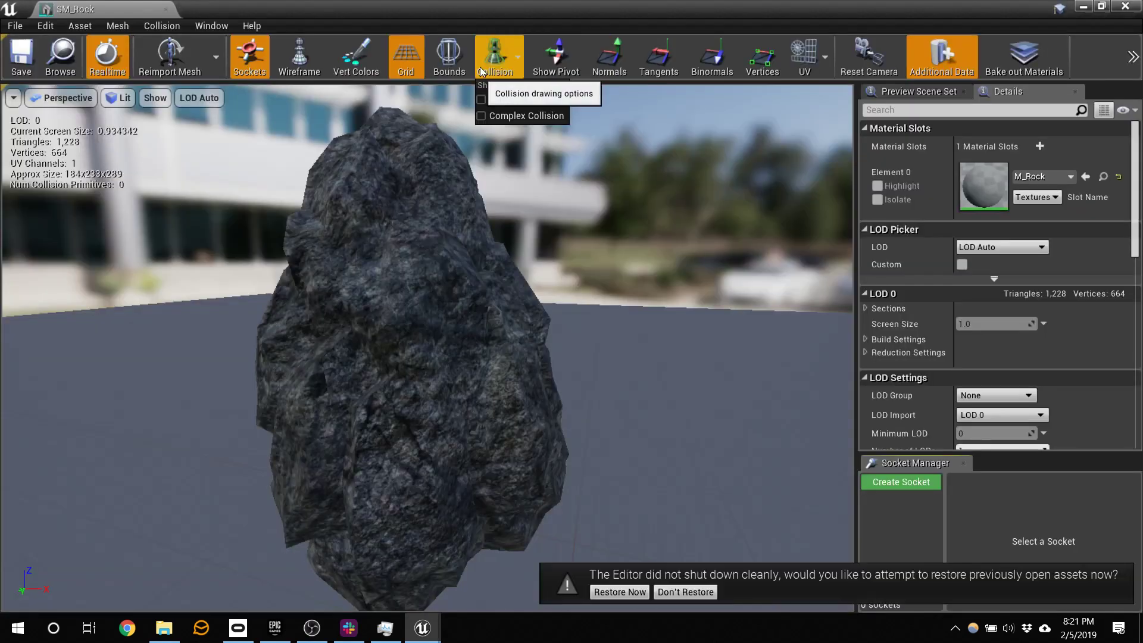
{"action": "left_click", "coordinate": [501, 99]}
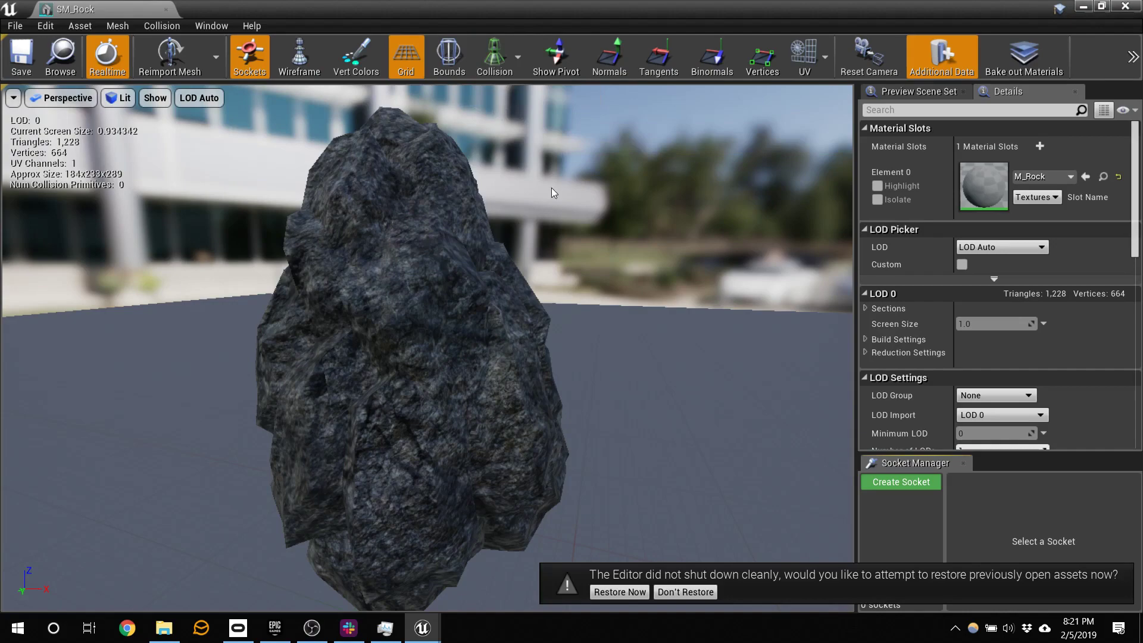
- Display the complex collision of the SM_Rock mesh together with its simple collision
{"action": "left_click", "coordinate": [494, 63]}
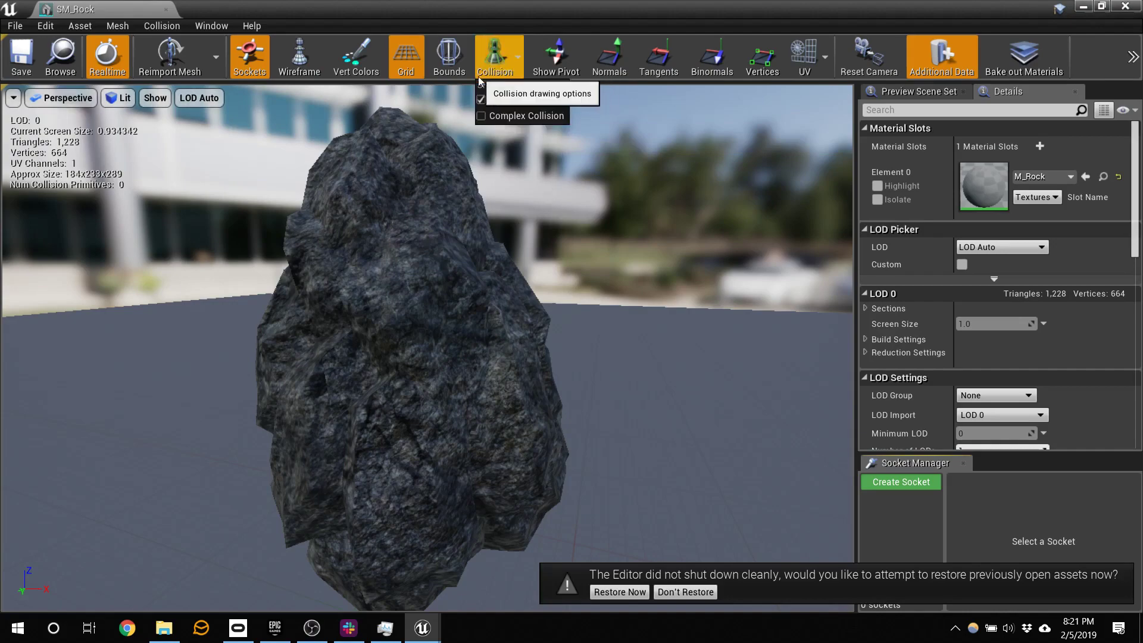
{"action": "left_click", "coordinate": [497, 117]}
{"action": "left_click", "coordinate": [505, 43]}
{"action": "left_click", "coordinate": [500, 98]}
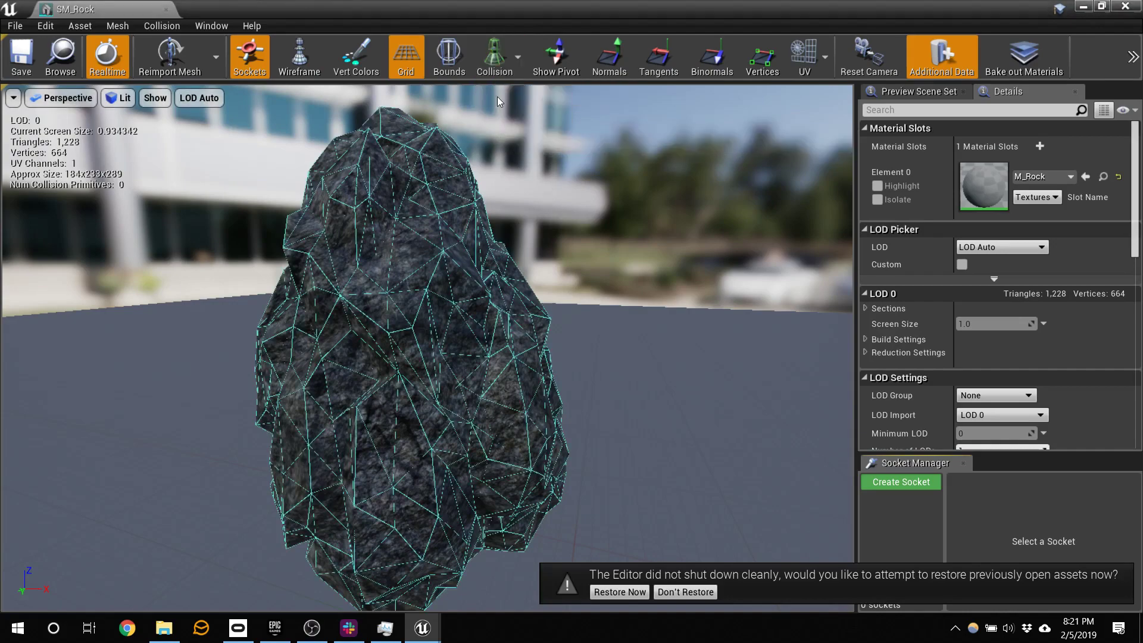
- Add a sphere simplified collision around the SM_Rock mesh
{"action": "left_click", "coordinate": [157, 25]}
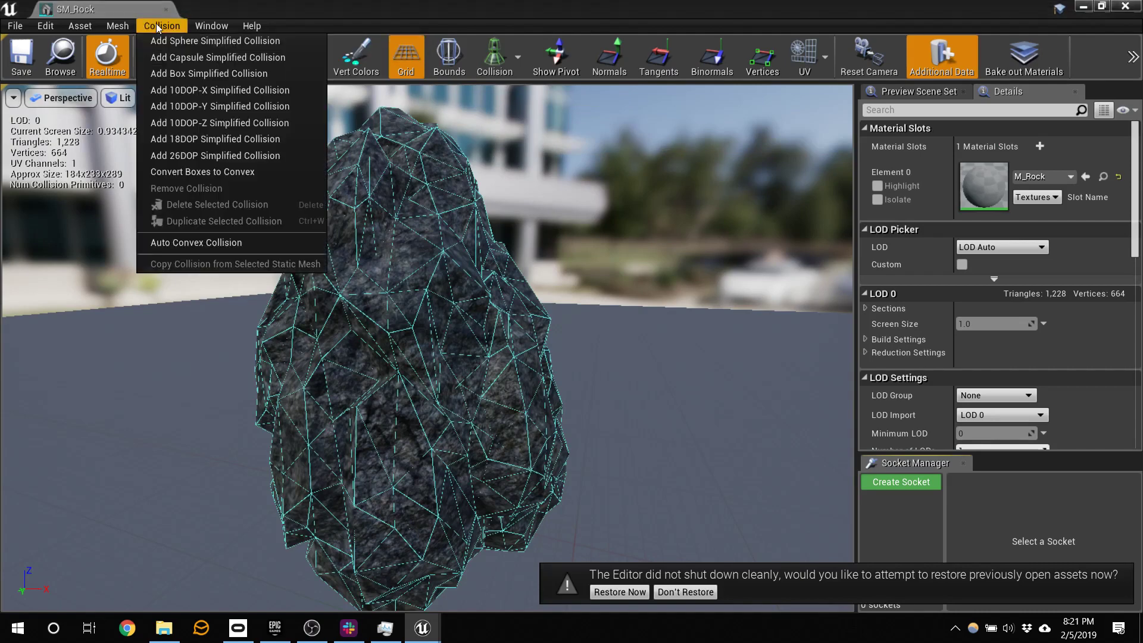
{"action": "left_click", "coordinate": [229, 45]}
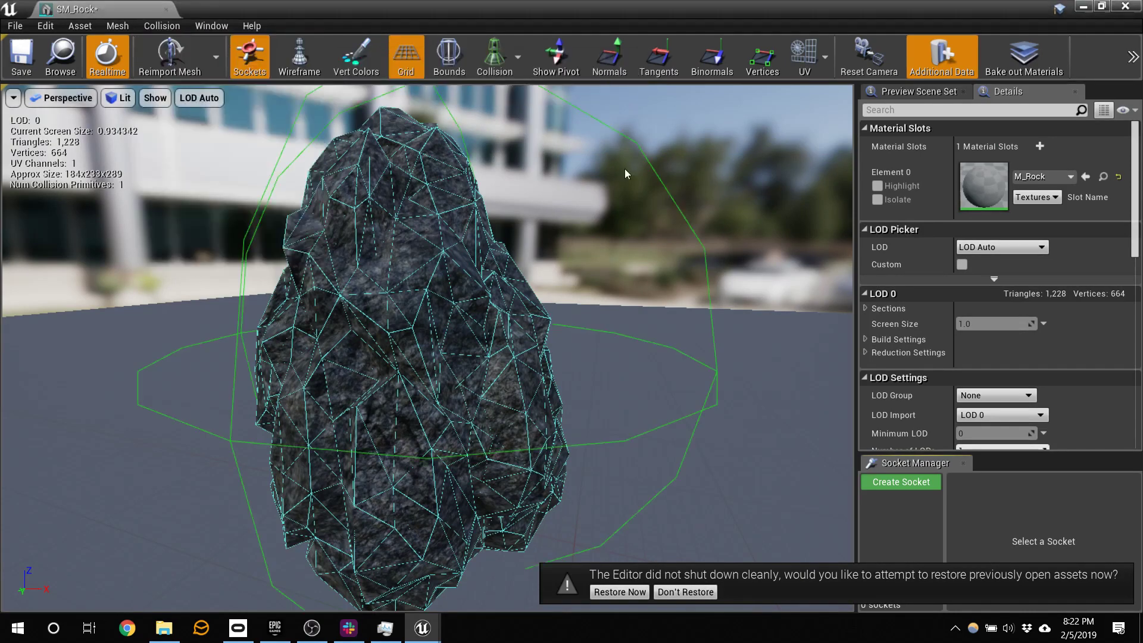
{"action": "right_click_drag", "start_coordinate": [559, 246], "coordinate": [518, 339]}
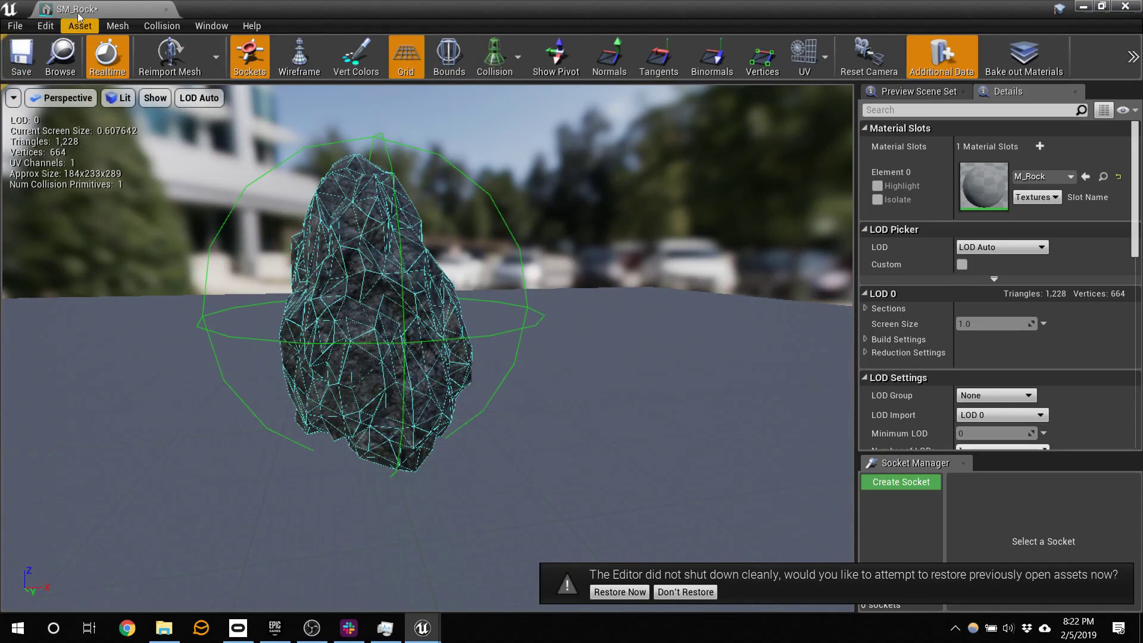
- Dock the SM_Rock editor among the main window's editor tabs and save the mesh
{"action": "left_click_drag", "start_coordinate": [77, 13], "coordinate": [519, 5]}
{"action": "left_click", "coordinate": [22, 55]}
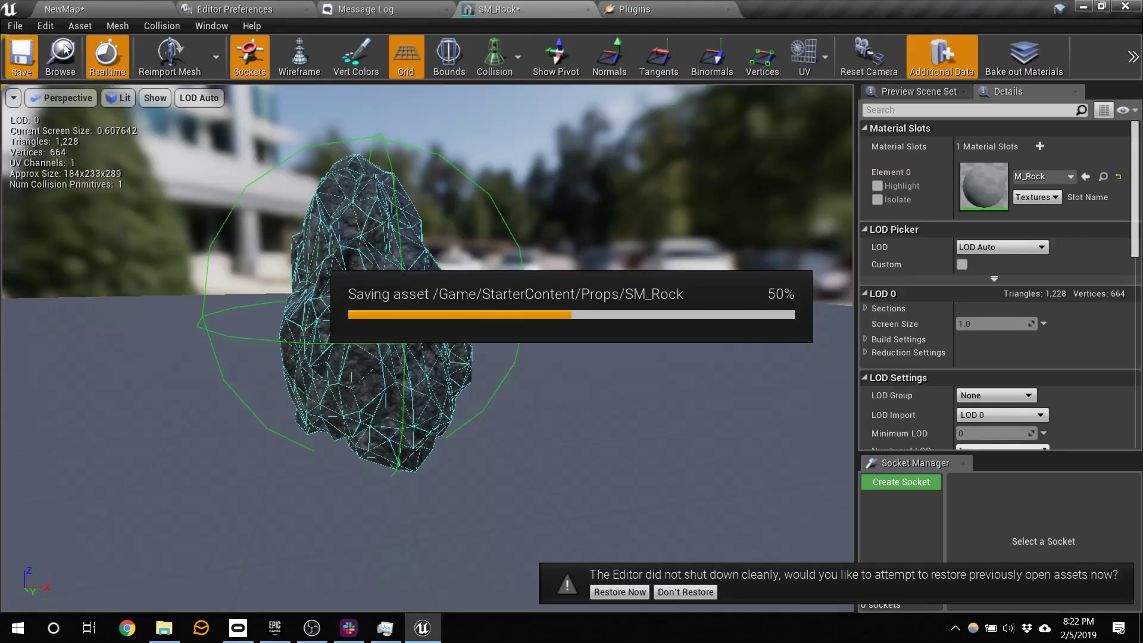
- Return to the NewMap level, run it in a VR preview, and stop the preview
{"action": "left_click", "coordinate": [96, 7]}
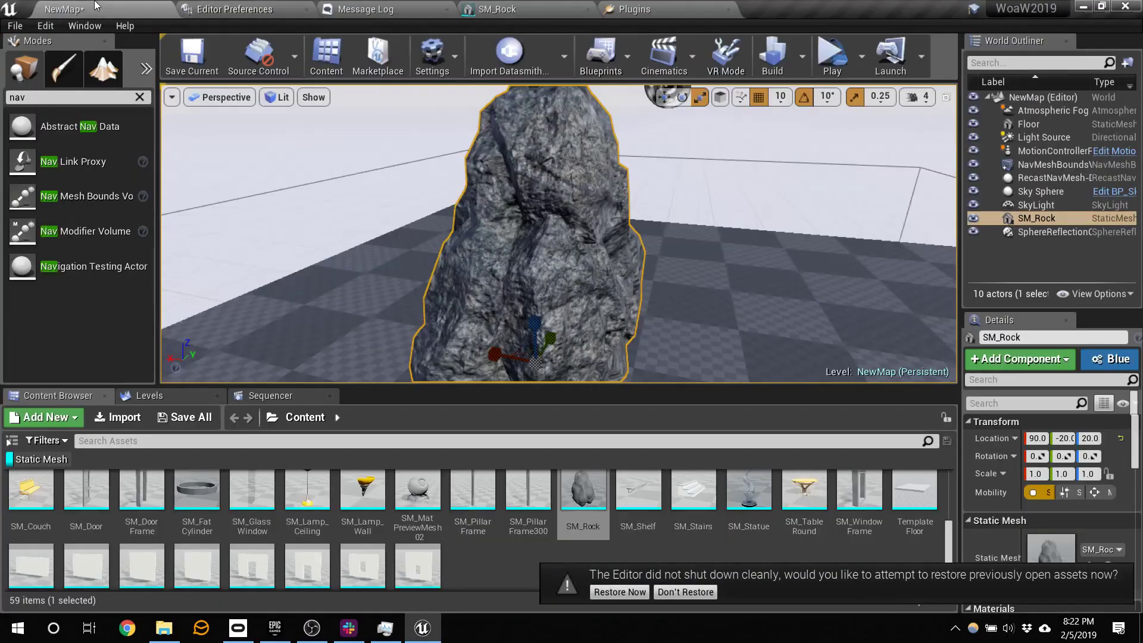
{"action": "left_click", "coordinate": [843, 57]}
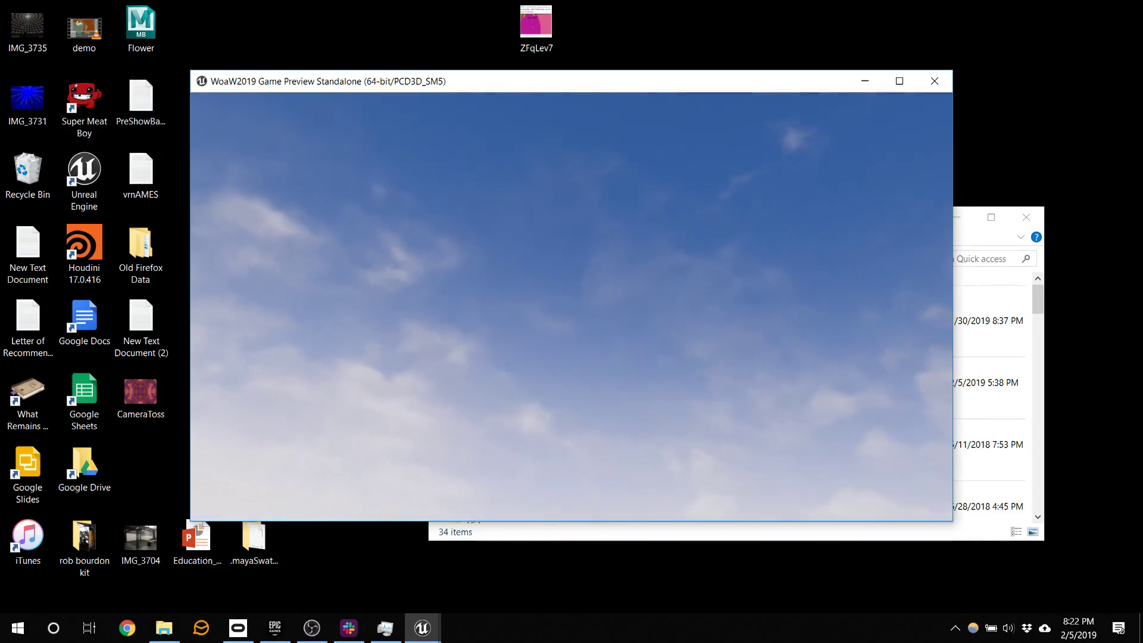
{"action": "key", "text": "Escape"}
- Set the MotionControllerPawn's Auto Possess Player option to Player 0, and test the level in VR
{"action": "mouse_move", "coordinate": [703, 287]}
{"action": "right_mouse_down"}
{"action": "mouse_move", "coordinate": [791, 298]}
{"action": "mouse_move", "coordinate": [833, 339]}
{"action": "mouse_move", "coordinate": [703, 287]}
{"action": "right_mouse_up"}
{"action": "left_click", "coordinate": [592, 209]}
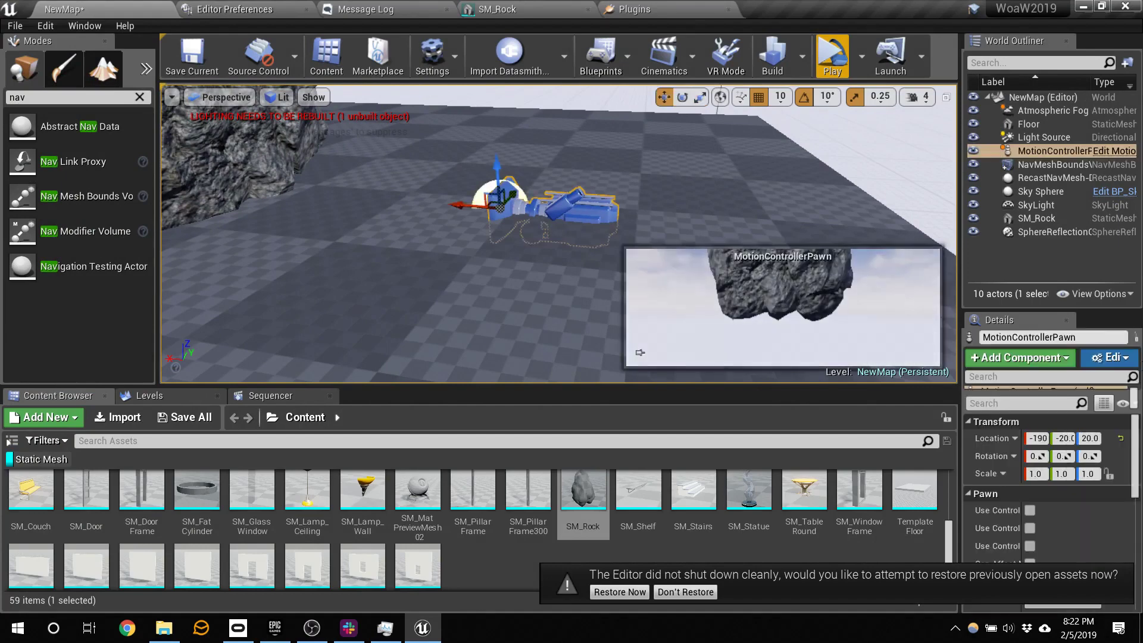
{"action": "scroll", "coordinate": [1084, 537], "scroll_direction": "down", "scroll_amount": 3}
{"action": "left_click", "coordinate": [1051, 492]}
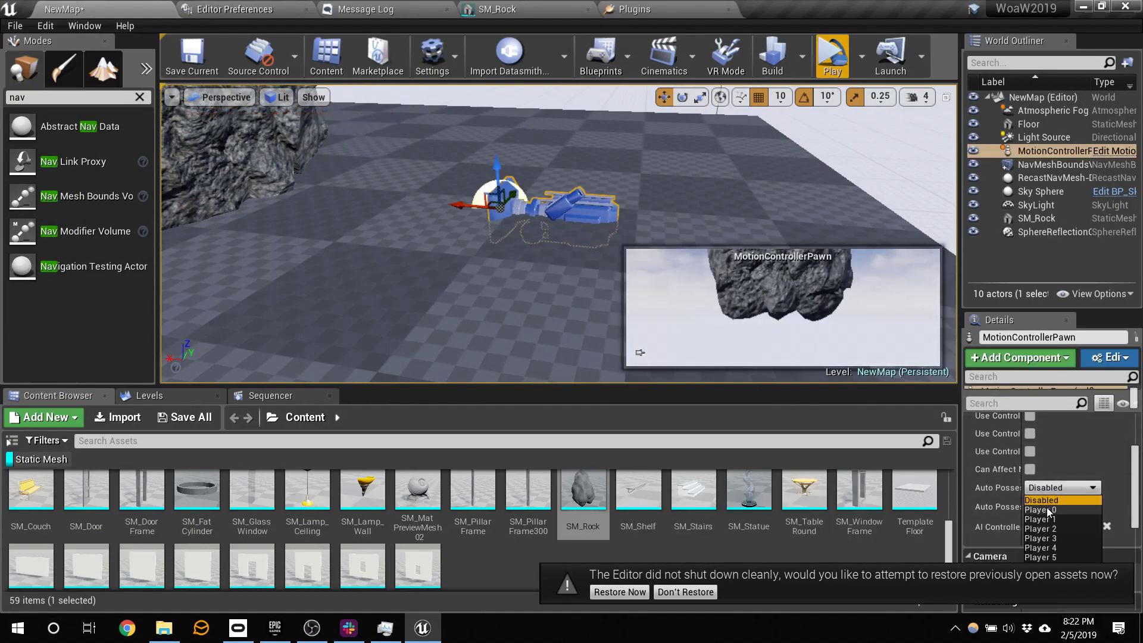
{"action": "left_click", "coordinate": [1049, 510]}
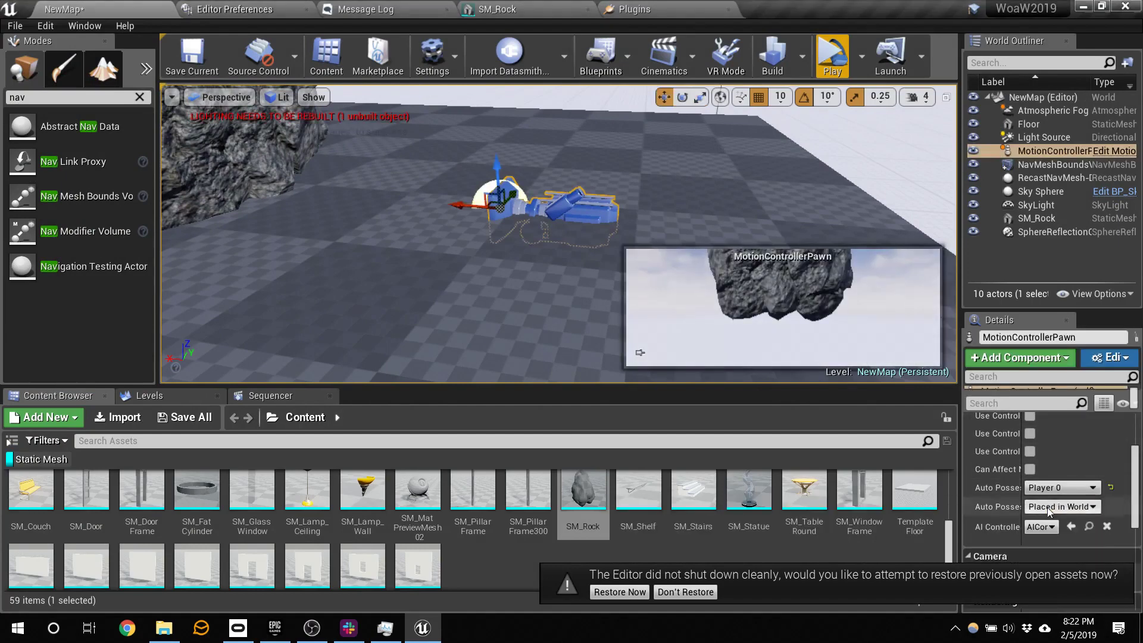
{"action": "left_click", "coordinate": [823, 70]}
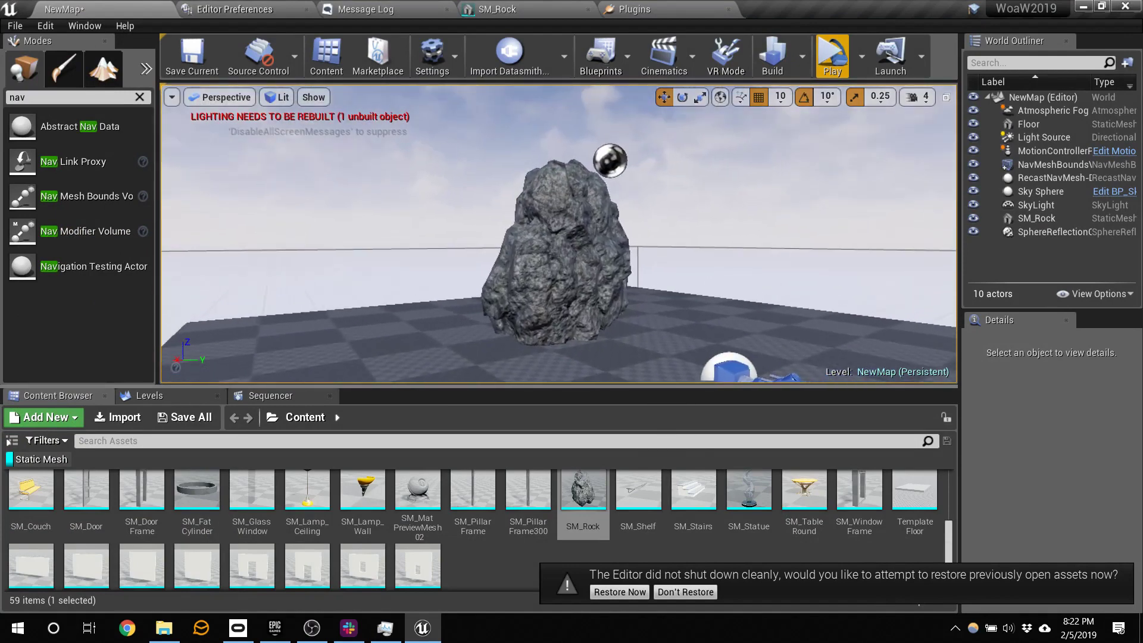
- Enable Simulate Physics on the placed SM_Rock, and test the level in a VR preview
{"action": "left_click", "coordinate": [557, 253]}
{"action": "scroll", "coordinate": [1064, 445], "scroll_direction": "down", "scroll_amount": 2}
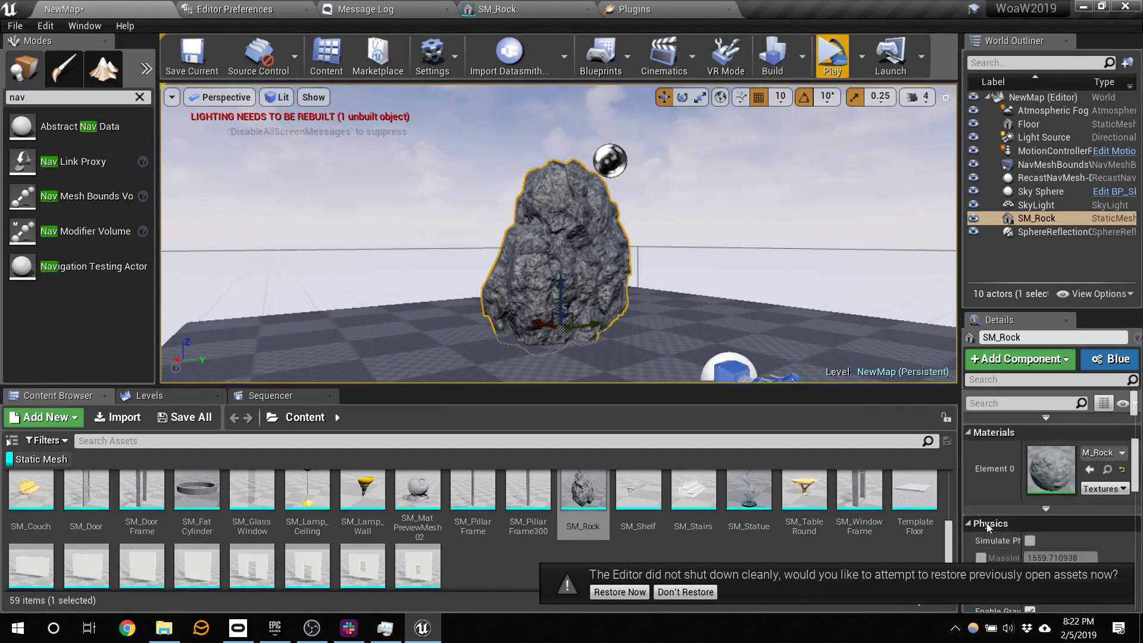
{"action": "left_click", "coordinate": [1030, 543]}
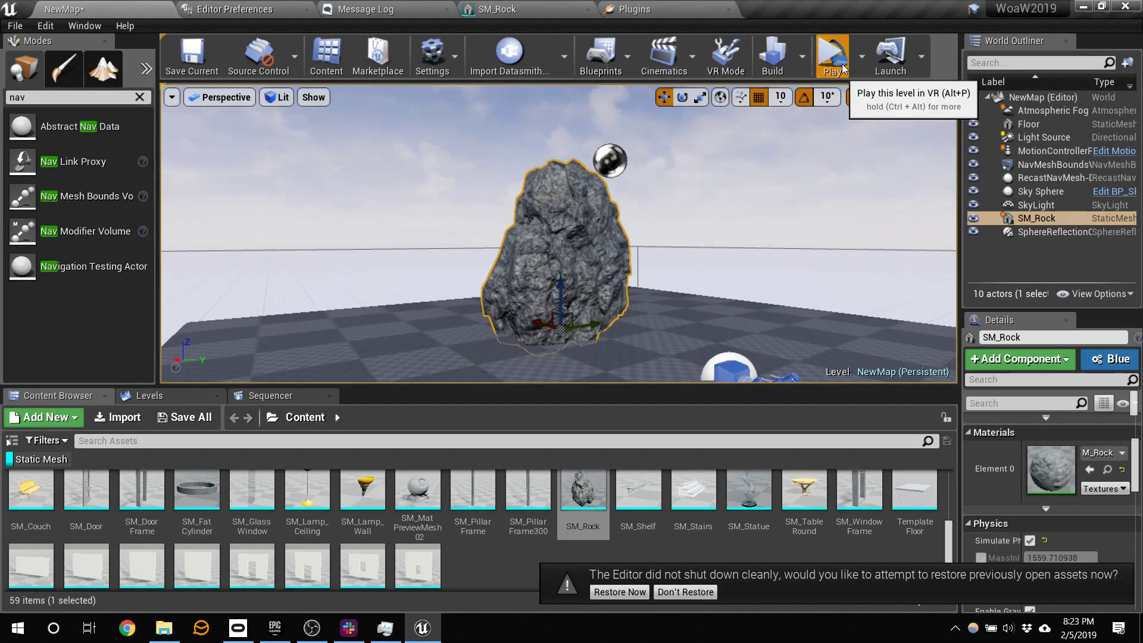
{"action": "left_click", "coordinate": [832, 59]}
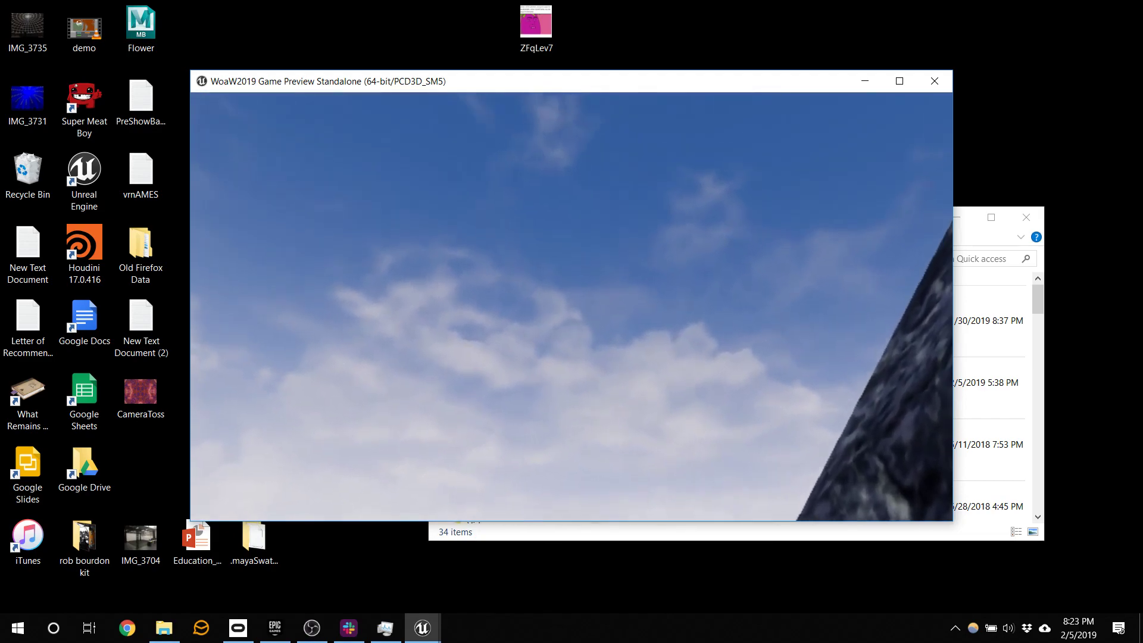
{"action": "key", "text": "Escape"}
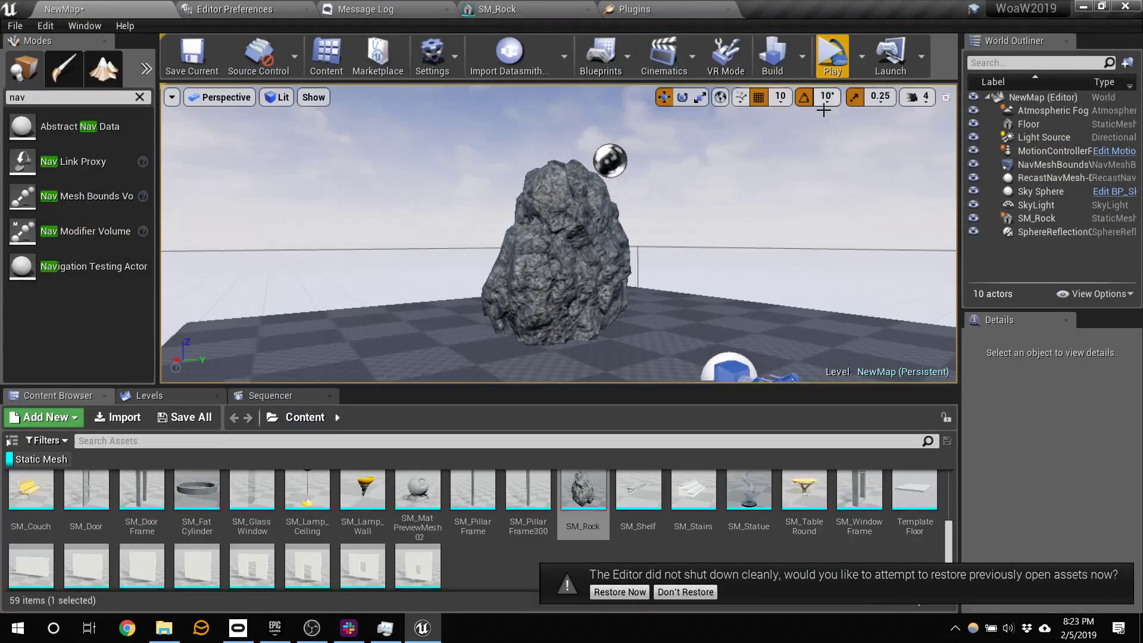
- Search the project assets for "bp" with the Static Mesh filter switched off
{"action": "left_click", "coordinate": [231, 443]}
{"action": "type", "text": "bp"}
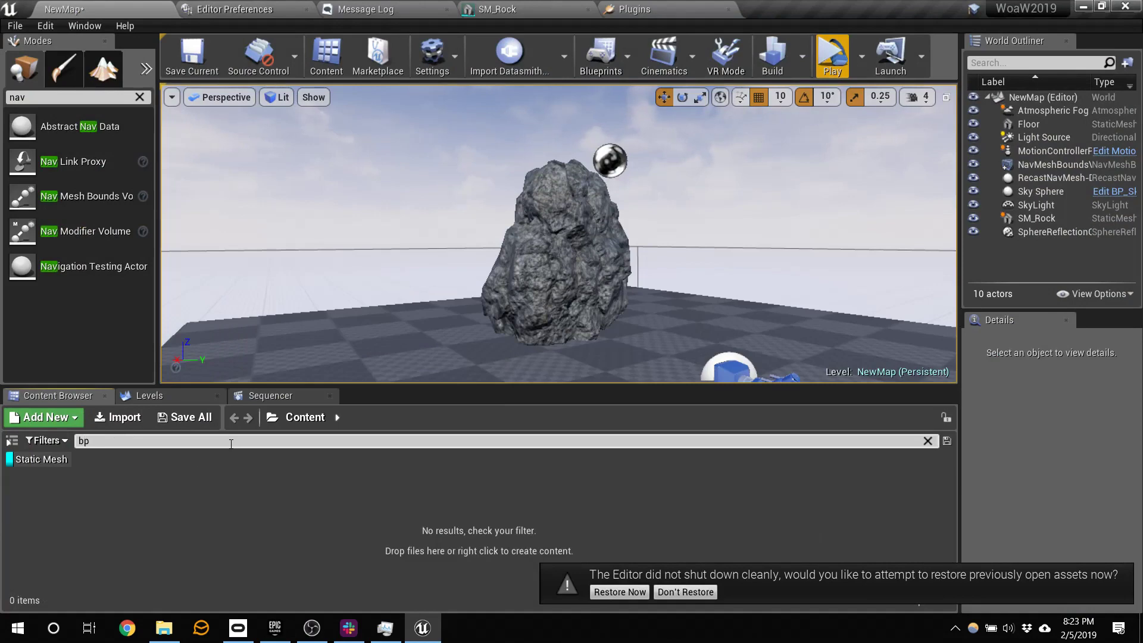
{"action": "key", "text": "BackSpace"}
{"action": "type", "text": "pi"}
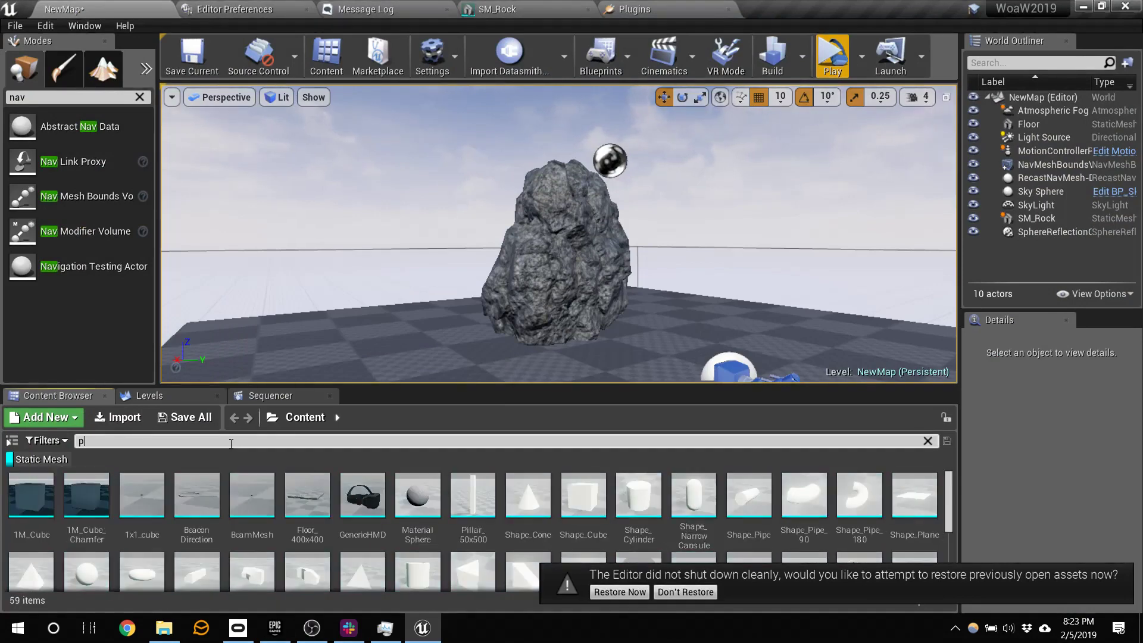
{"action": "type", "text": "ck"}
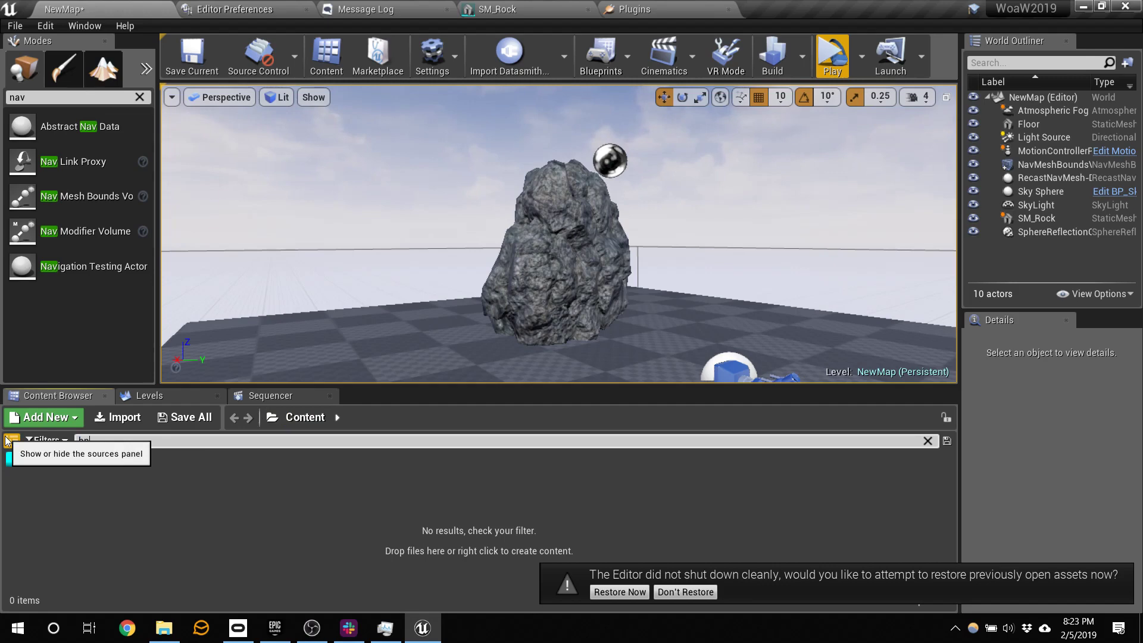
{"action": "left_click", "coordinate": [67, 465]}
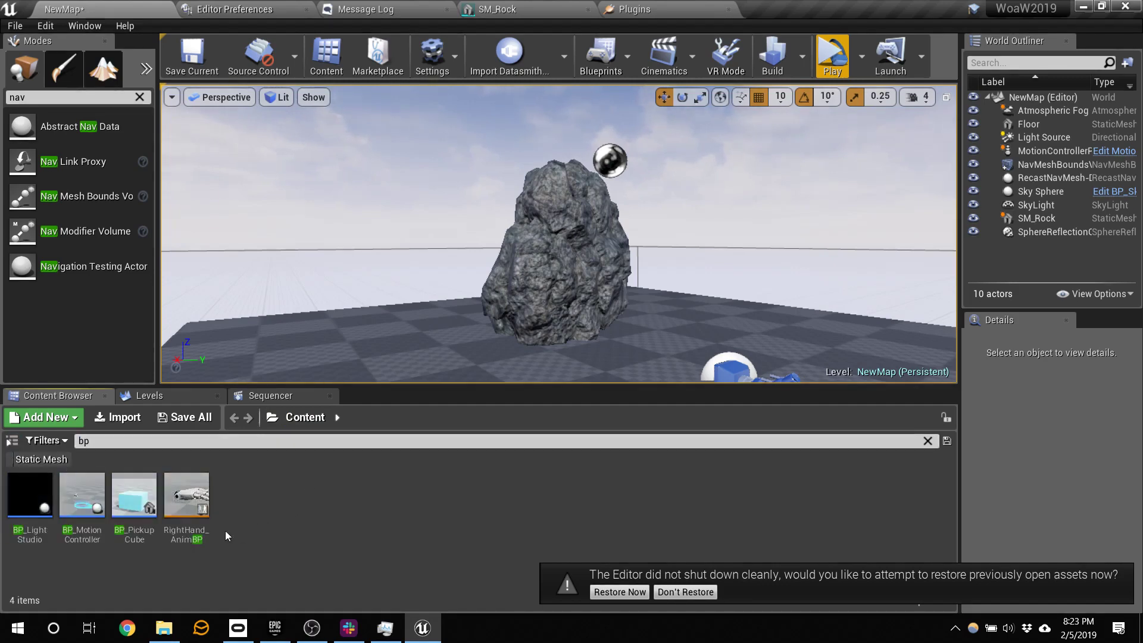
- Place a BP_PickupCube on the floor near the rock
{"action": "left_click_drag", "start_coordinate": [134, 494], "coordinate": [274, 347]}
{"action": "left_click_drag", "start_coordinate": [350, 362], "coordinate": [352, 361]}
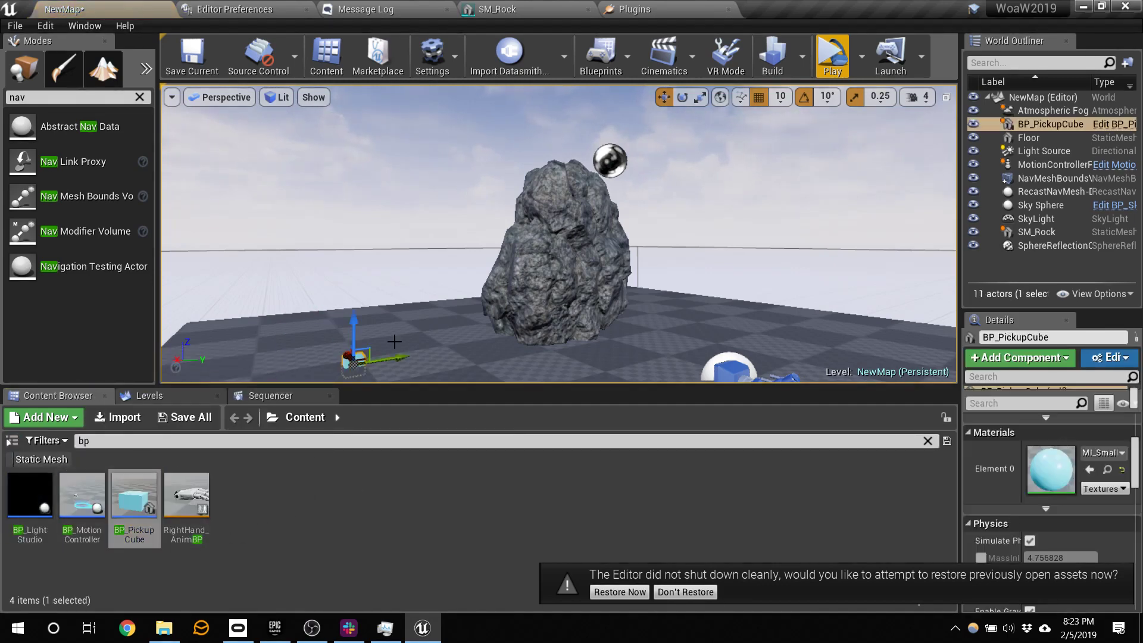
{"action": "mouse_move", "coordinate": [378, 314]}
{"action": "right_mouse_down"}
{"action": "mouse_move", "coordinate": [381, 357]}
{"action": "mouse_move", "coordinate": [411, 321]}
{"action": "mouse_move", "coordinate": [387, 311]}
{"action": "right_mouse_up"}
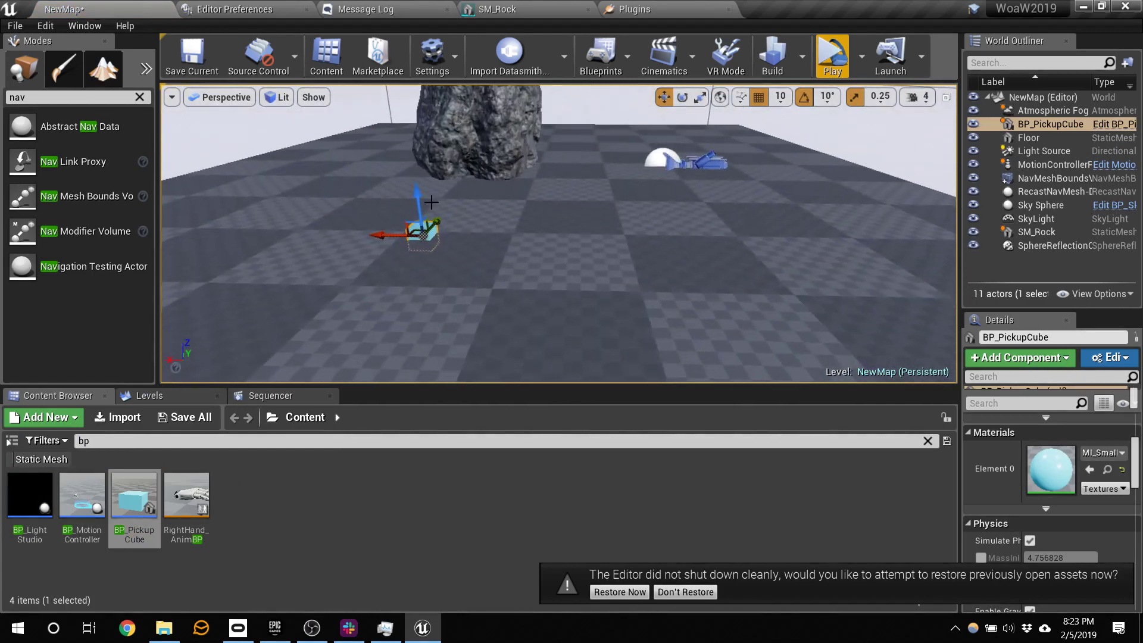
{"action": "right_click_drag", "start_coordinate": [427, 161], "coordinate": [505, 146]}
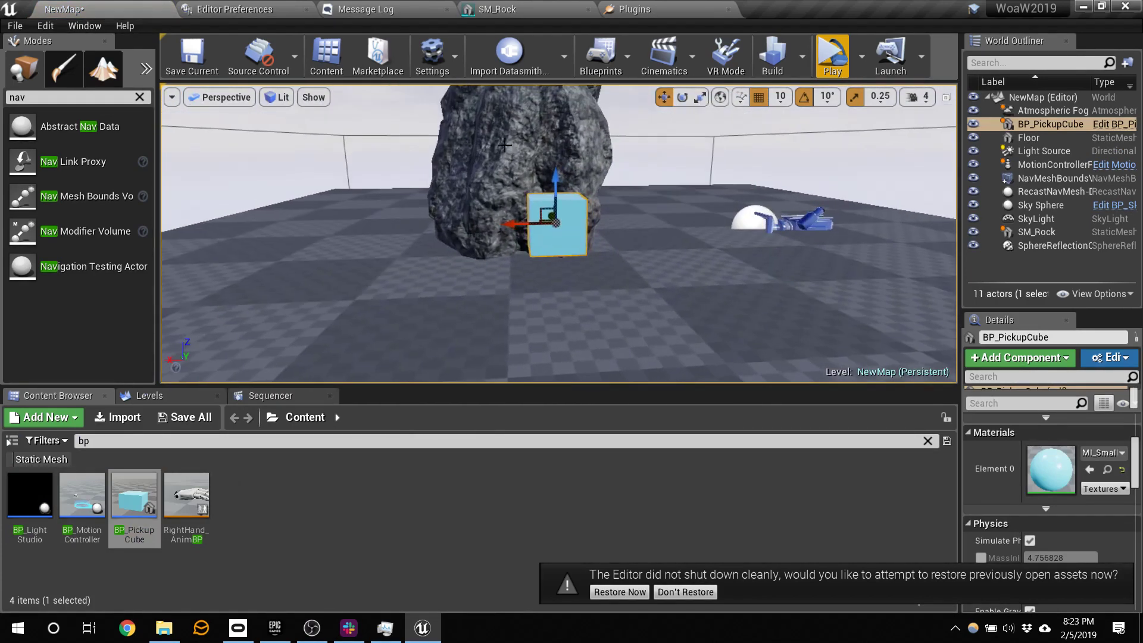
- Scale the pickup cube up uniformly to a large block beside the rock
{"action": "left_click", "coordinate": [700, 97]}
{"action": "left_click_drag", "start_coordinate": [554, 225], "coordinate": [573, 224]}
{"action": "right_click_drag", "start_coordinate": [573, 224], "coordinate": [752, 279]}
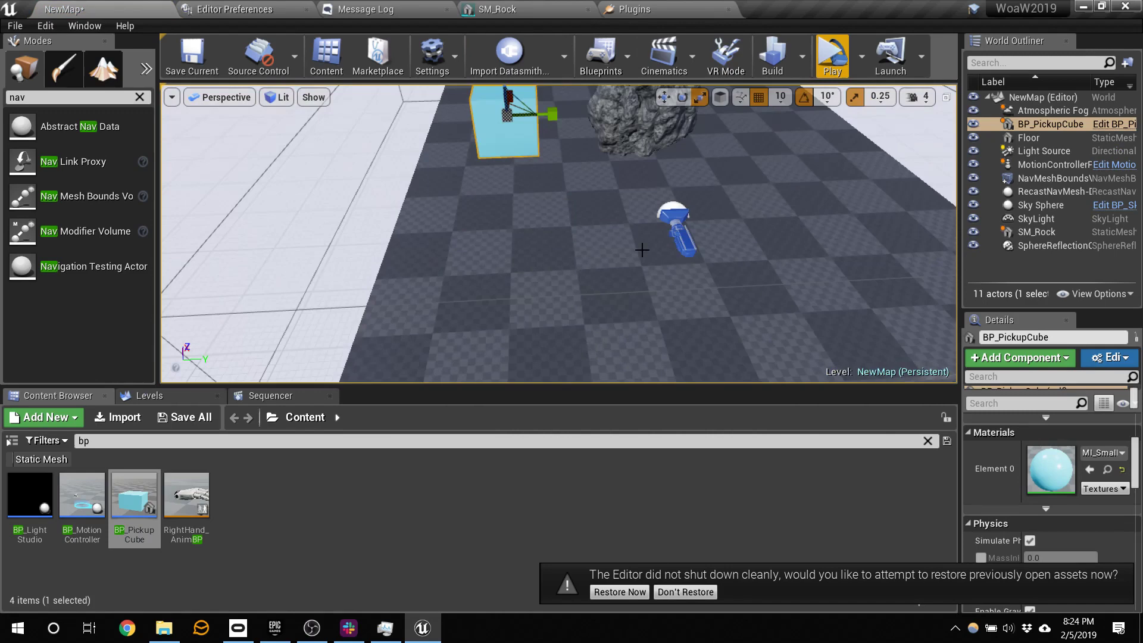
- Switch to the Epic Games Launcher, open the ShowdownVRDemo project from the library, and minimize the launcher
{"action": "left_click", "coordinate": [278, 630]}
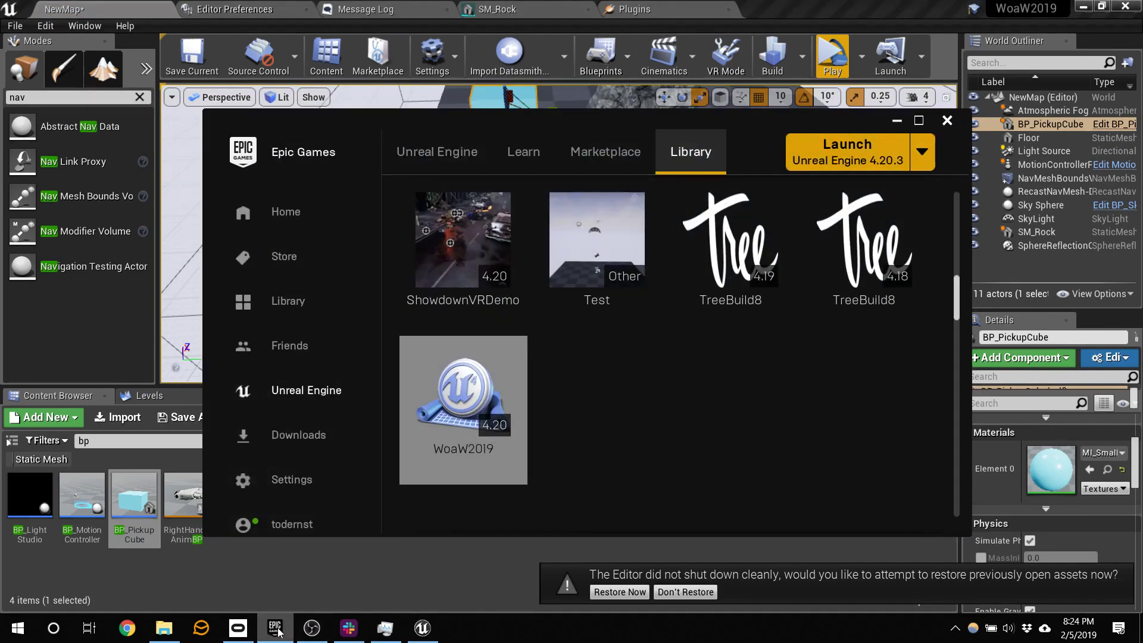
{"action": "double_click", "coordinate": [464, 238]}
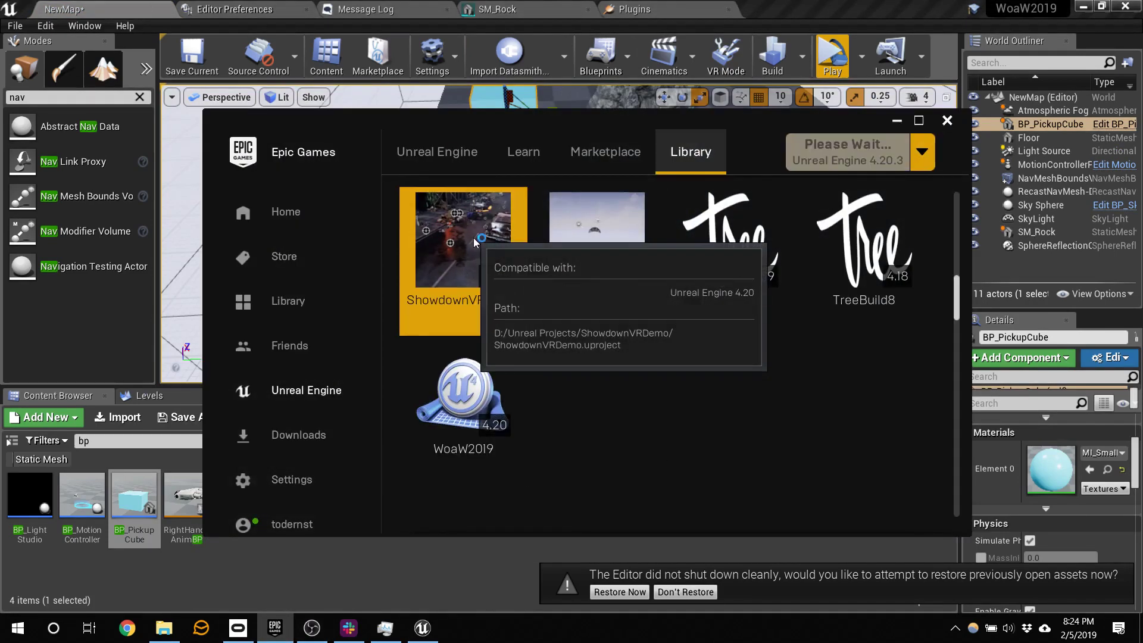
{"action": "left_click", "coordinate": [903, 122]}
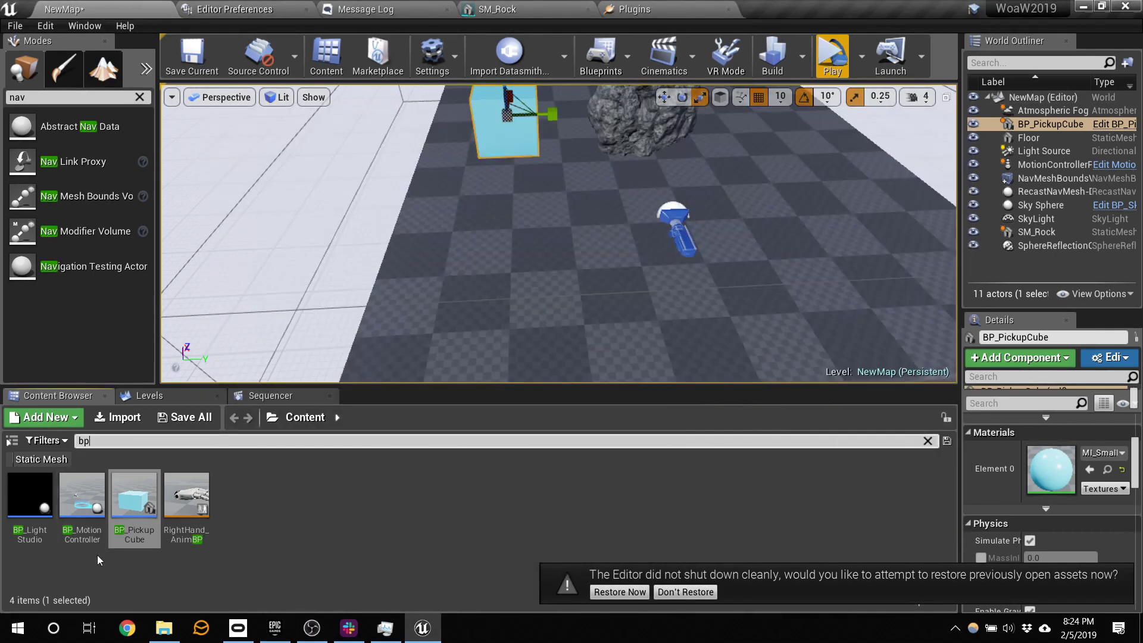
- Raise the enlarged pickup cube above the floor beside the rock, and test the level in VR
{"action": "key", "text": "f"}
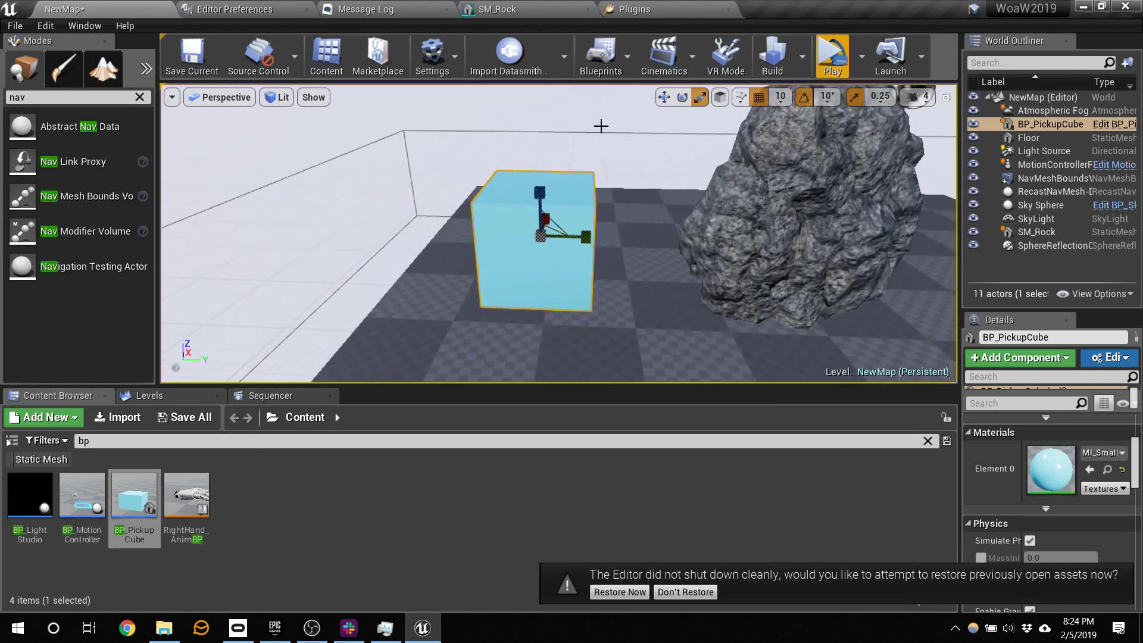
{"action": "left_click", "coordinate": [663, 97]}
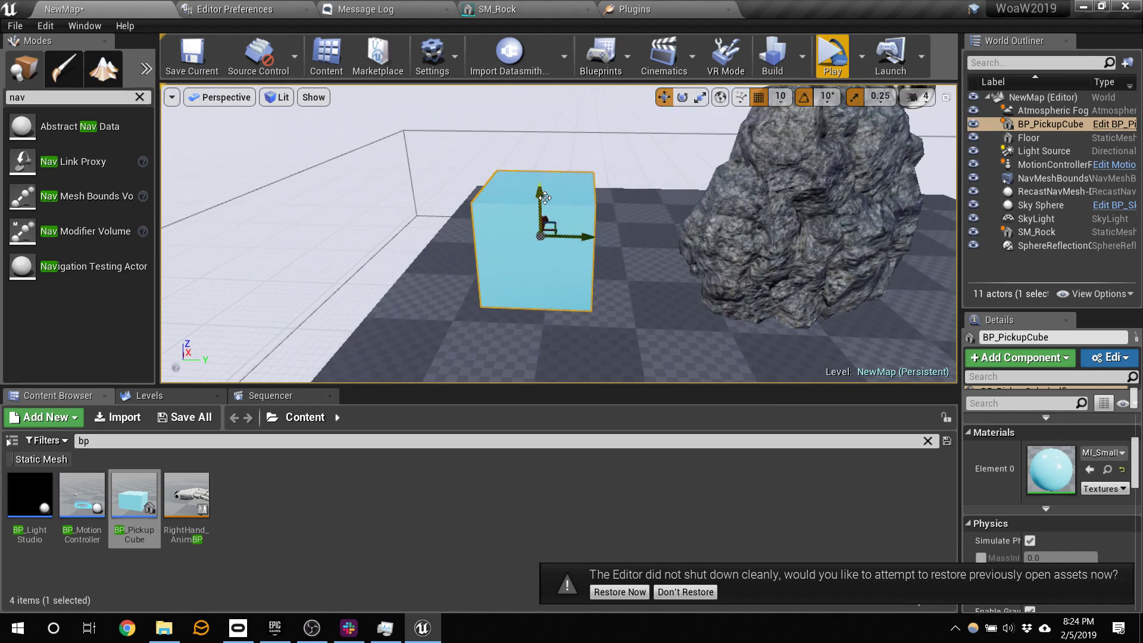
{"action": "left_click_drag", "start_coordinate": [541, 197], "coordinate": [536, 142]}
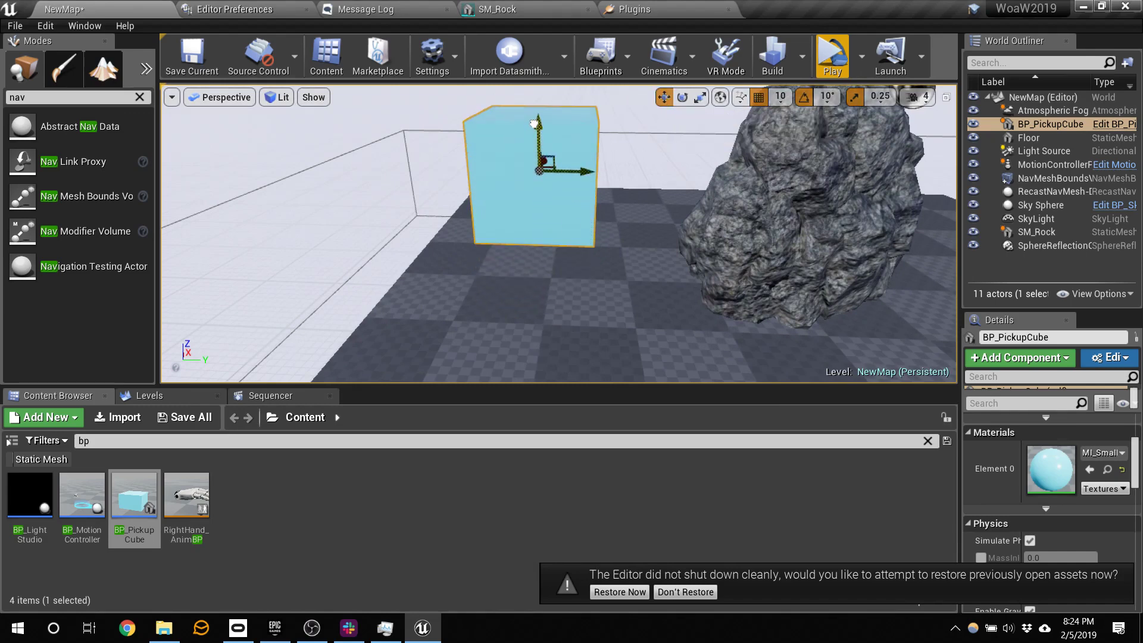
{"action": "right_click_drag", "start_coordinate": [602, 277], "coordinate": [666, 238]}
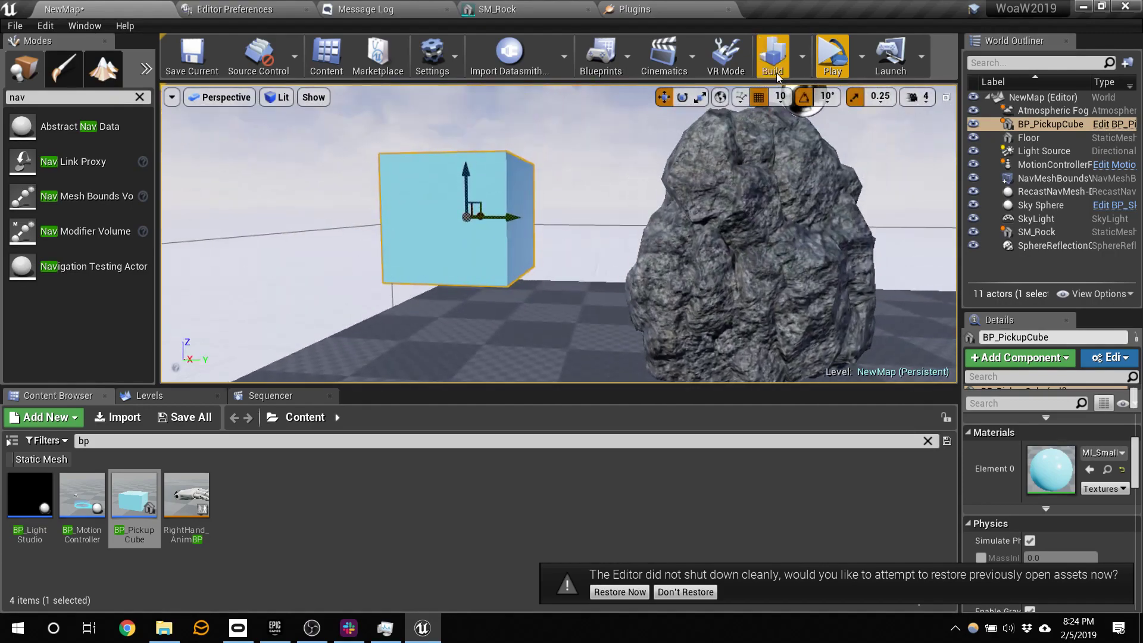
{"action": "left_click", "coordinate": [833, 59]}
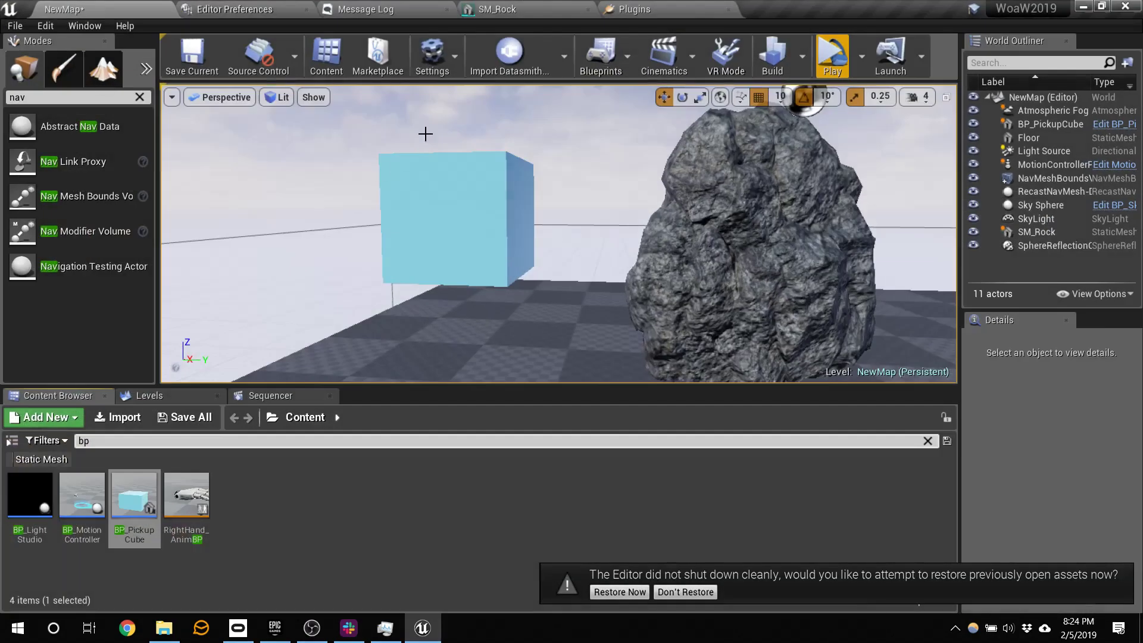
- Stretch the floor along both horizontal axes so it extends well beyond the rock and pickup cube
{"action": "right_click_drag", "start_coordinate": [628, 244], "coordinate": [640, 291]}
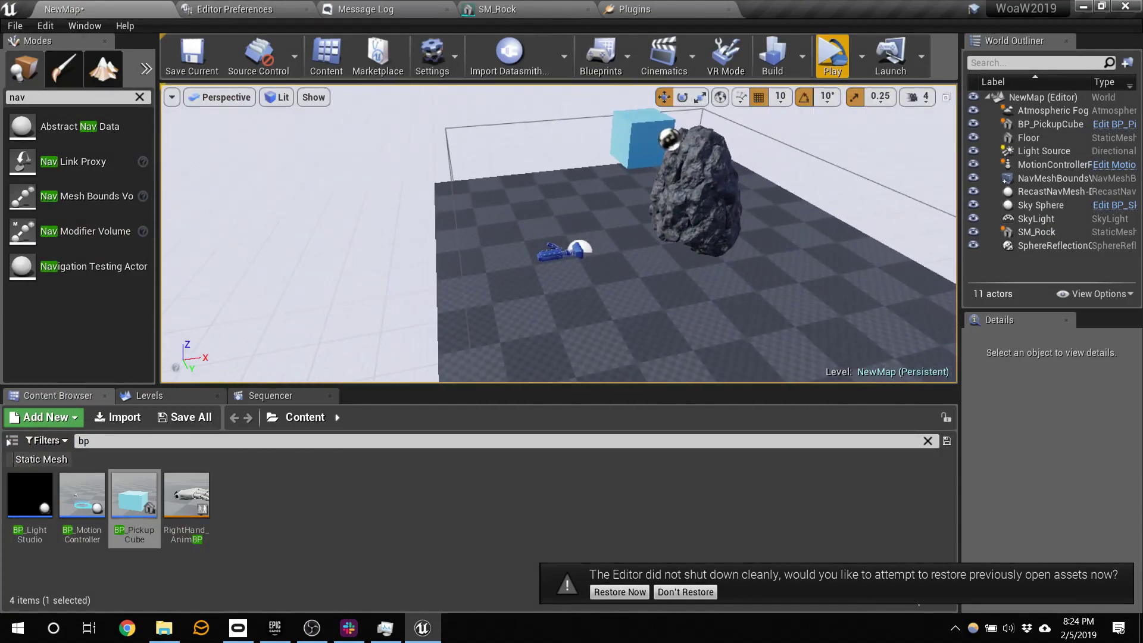
{"action": "right_click", "coordinate": [466, 285]}
{"action": "left_click", "coordinate": [462, 280]}
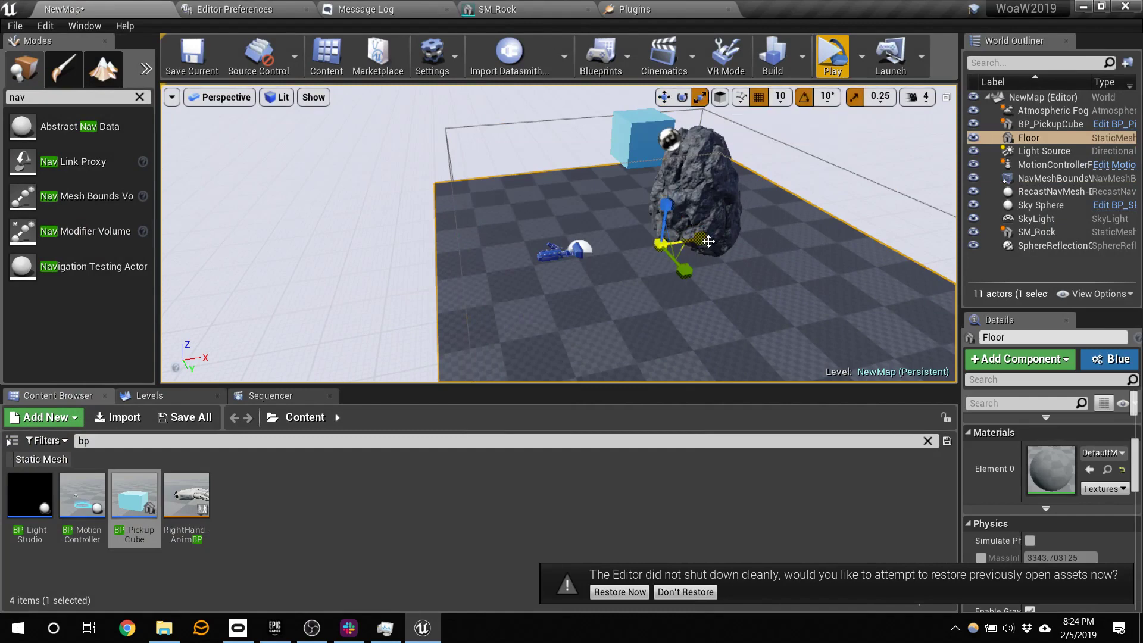
{"action": "left_click_drag", "start_coordinate": [709, 241], "coordinate": [753, 265]}
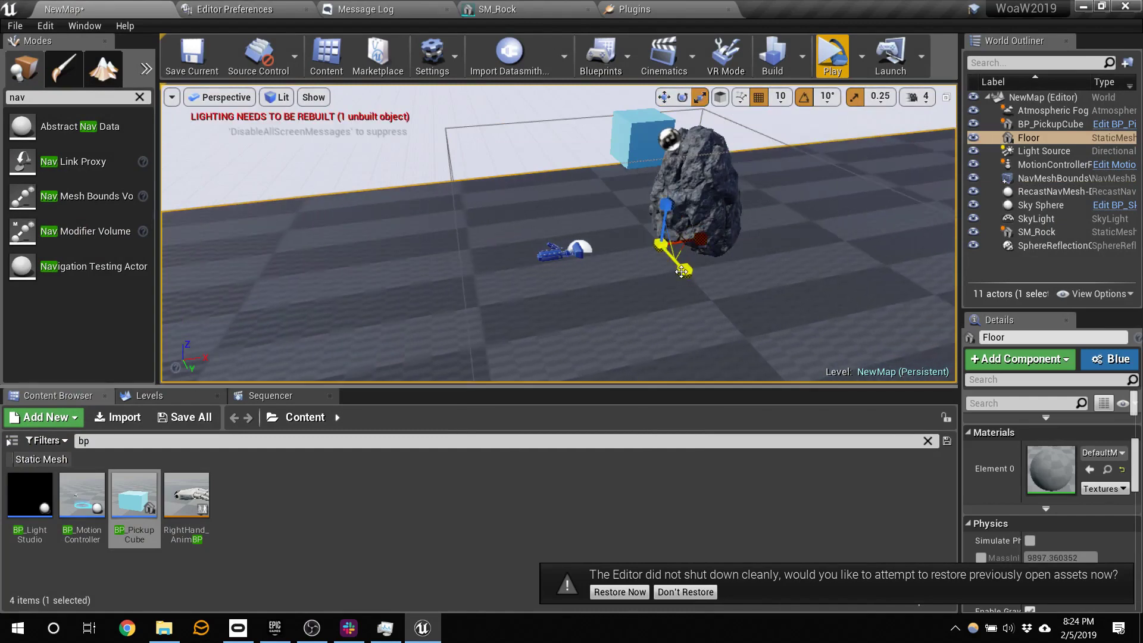
{"action": "mouse_move", "coordinate": [680, 272]}
{"action": "left_mouse_down"}
{"action": "mouse_move", "coordinate": [673, 263]}
{"action": "mouse_move", "coordinate": [679, 276]}
{"action": "left_mouse_up"}
{"action": "right_click_drag", "start_coordinate": [678, 276], "coordinate": [685, 315]}
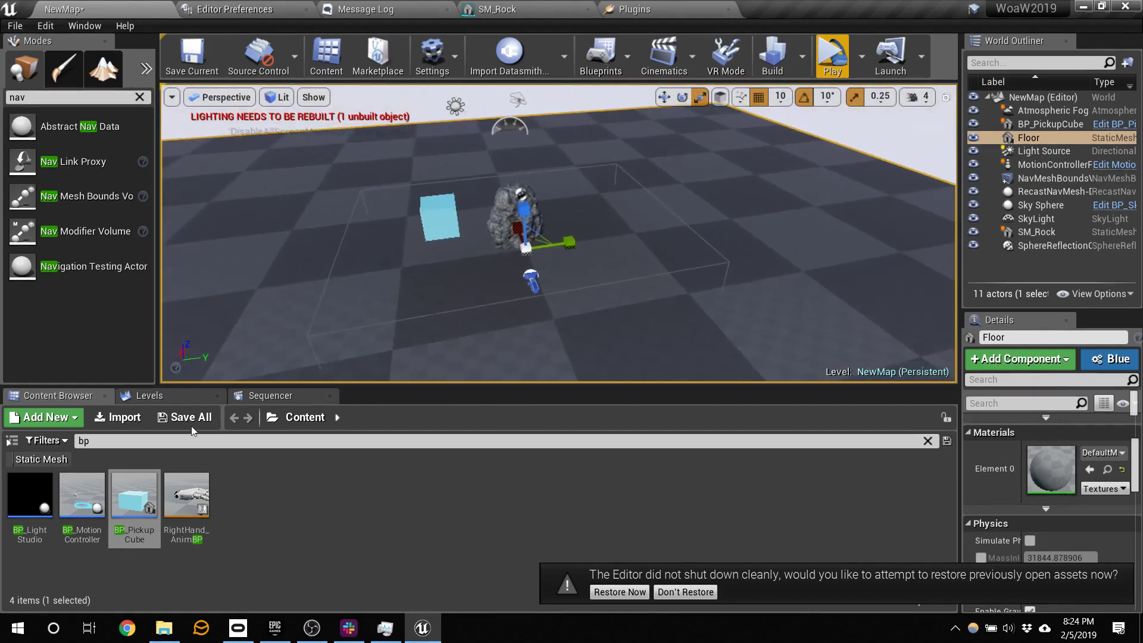
- Find the grass material in the project's assets and apply M_Ground_Grass to the enlarged floor
{"action": "left_click_drag", "start_coordinate": [140, 439], "coordinate": [2, 444]}
{"action": "type", "text": "grass"}
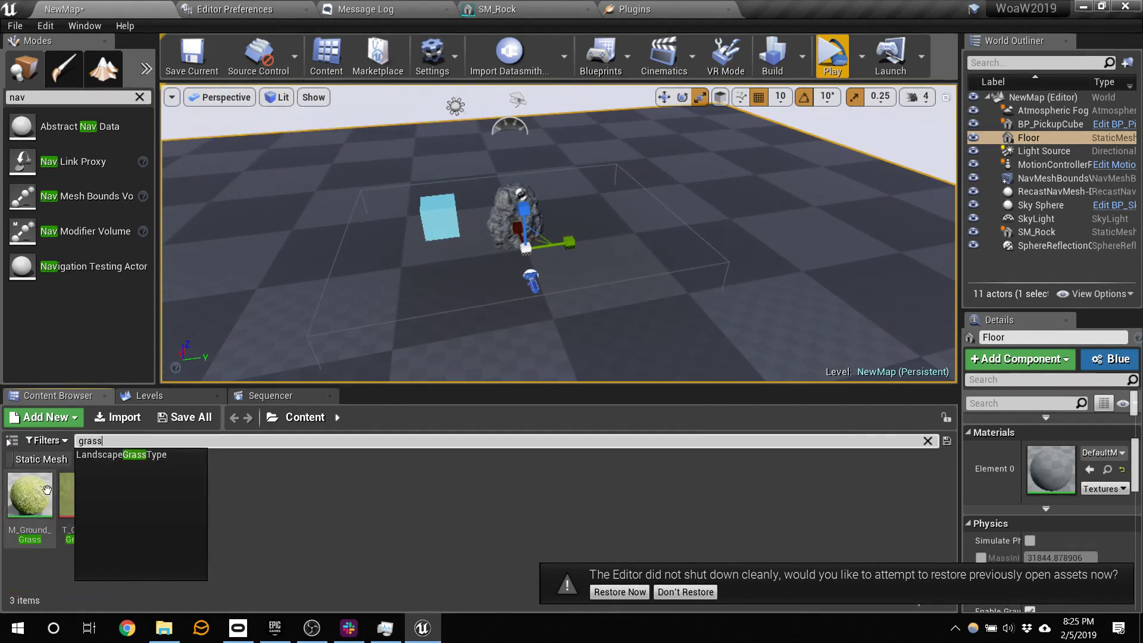
{"action": "left_click", "coordinate": [322, 480]}
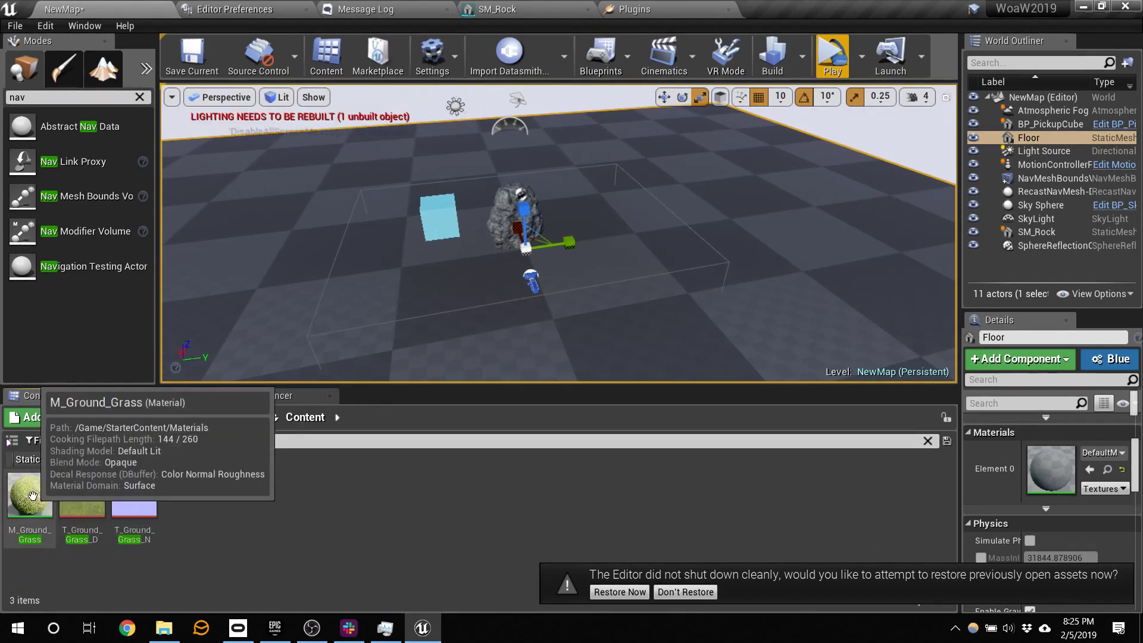
{"action": "left_click_drag", "start_coordinate": [52, 495], "coordinate": [811, 220]}
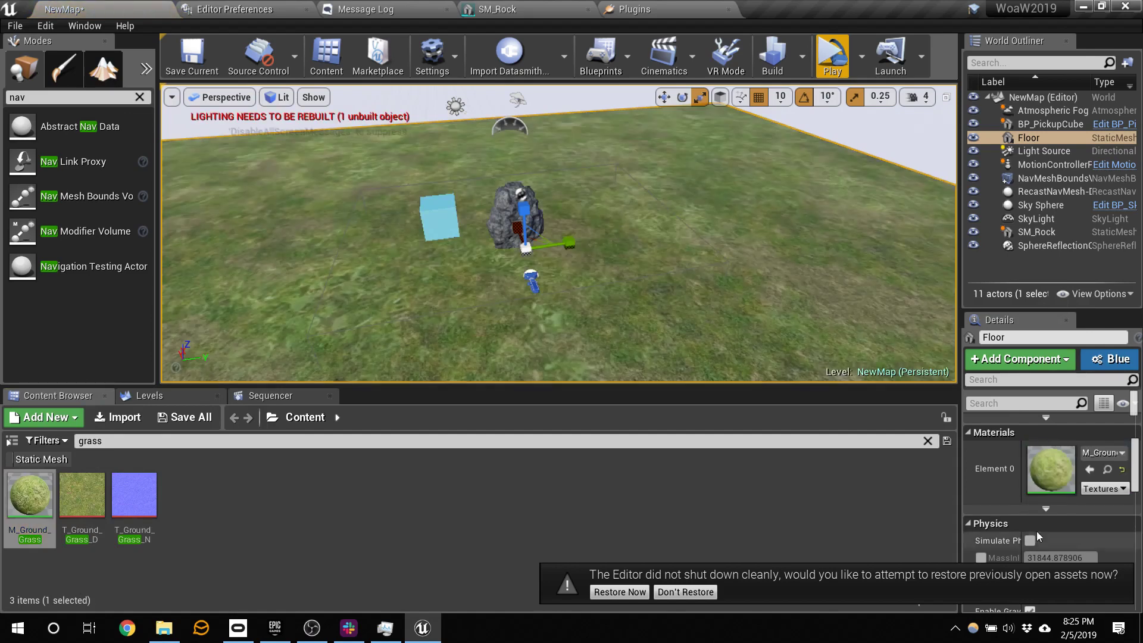
- Duplicate the grass floor with the move tool, offsetting the copy along the Y axis to extend the ground
{"action": "right_click_drag", "start_coordinate": [812, 243], "coordinate": [808, 245]}
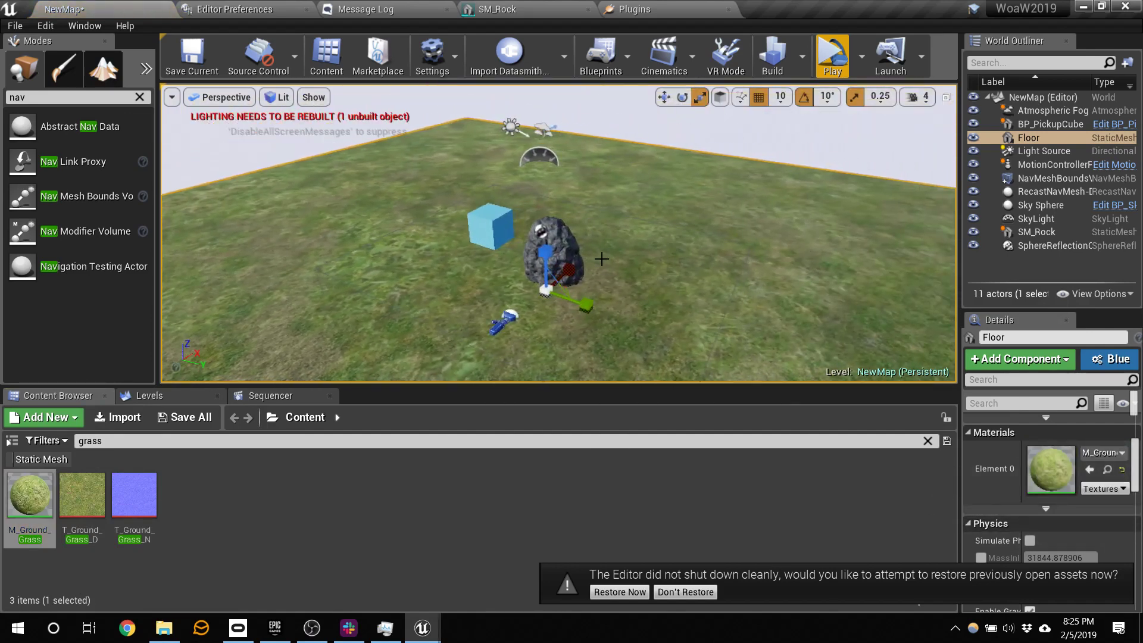
{"action": "left_click", "coordinate": [664, 96]}
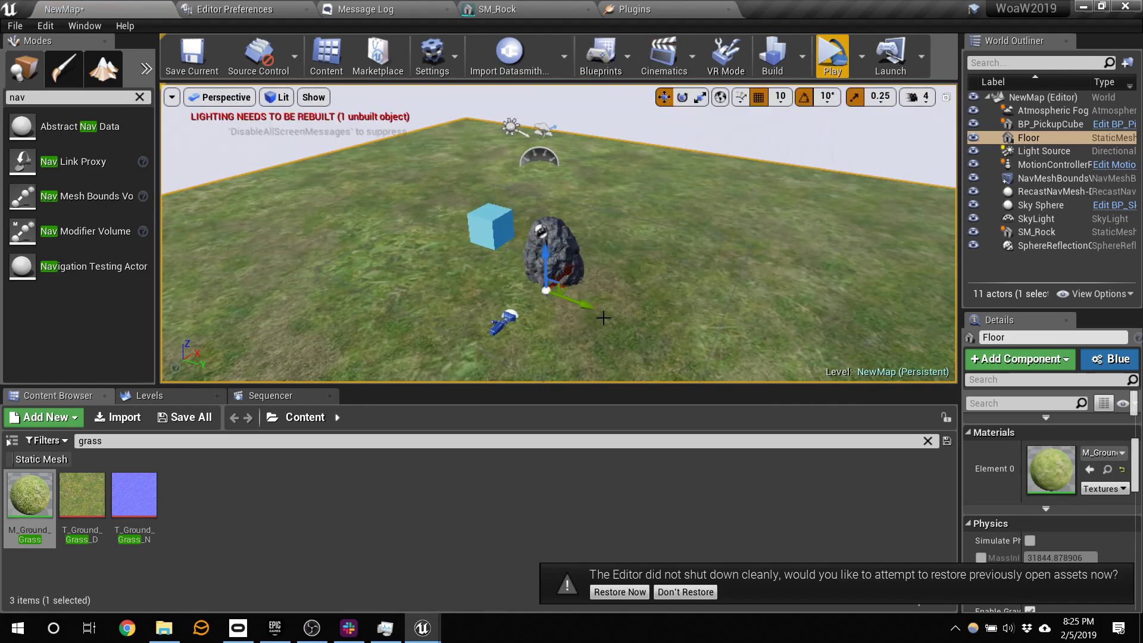
{"action": "left_click_drag", "start_coordinate": [579, 301], "coordinate": [326, 242], "text": "alt"}
- Duplicate the rock three times to form a row of four rocks on the grass, and deselect everything
{"action": "left_click", "coordinate": [580, 259]}
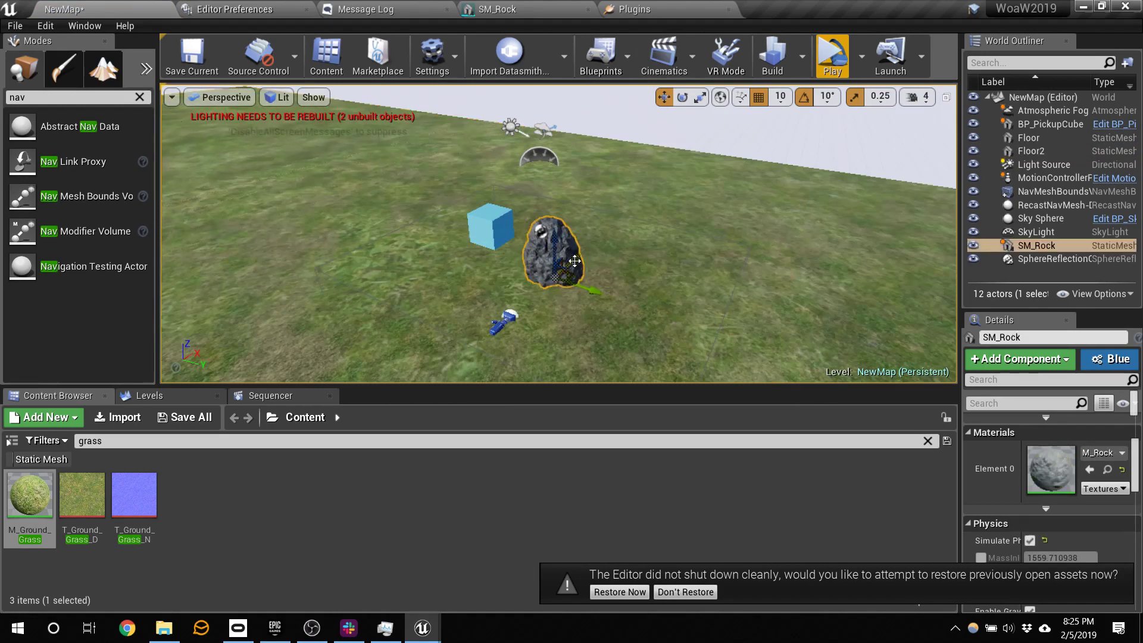
{"action": "left_click_drag", "start_coordinate": [595, 298], "coordinate": [829, 373], "text": "alt"}
{"action": "left_click_drag", "start_coordinate": [776, 334], "coordinate": [863, 319], "text": "alt"}
{"action": "key", "text": "s"}
{"action": "right_click_drag", "start_coordinate": [559, 233], "coordinate": [497, 277]}
{"action": "key", "text": "w"}
{"action": "left_click", "coordinate": [564, 269]}
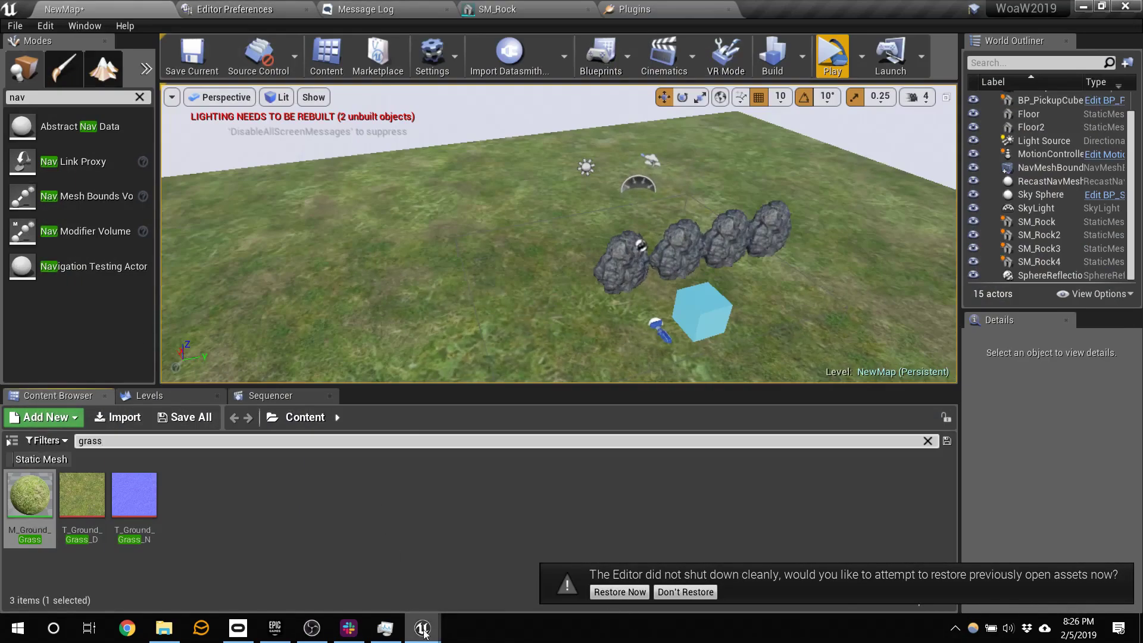
- Switch to the ShowdownVRDemo editor and select the police car SM_MET_CopCar_Drive_3 in the street scene
{"action": "mouse_move", "coordinate": [435, 616]}
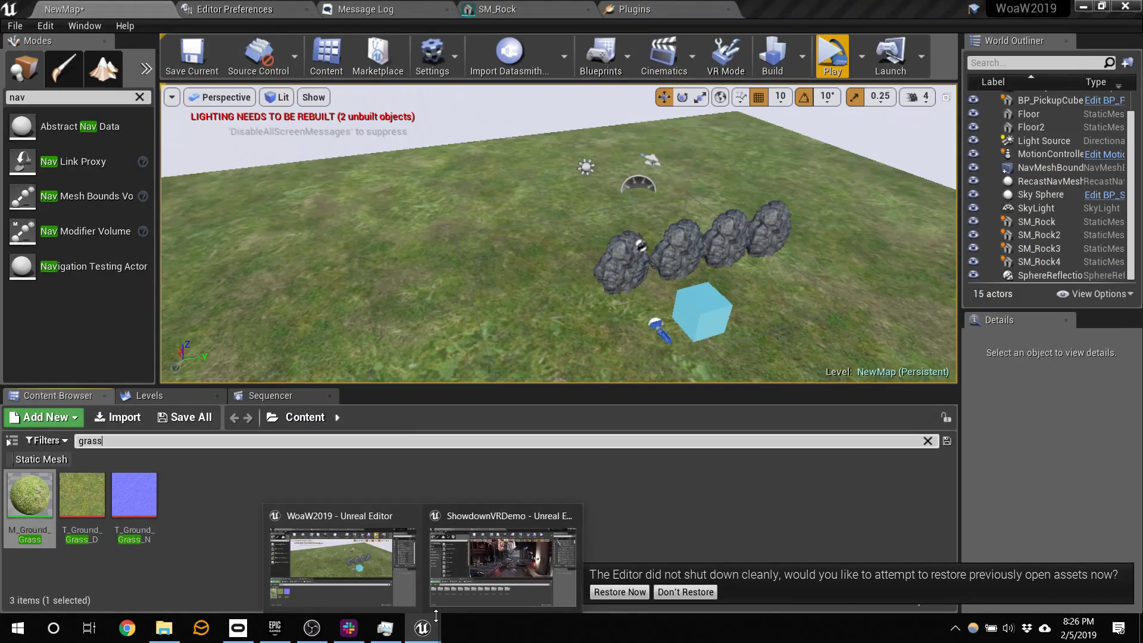
{"action": "left_click", "coordinate": [486, 571]}
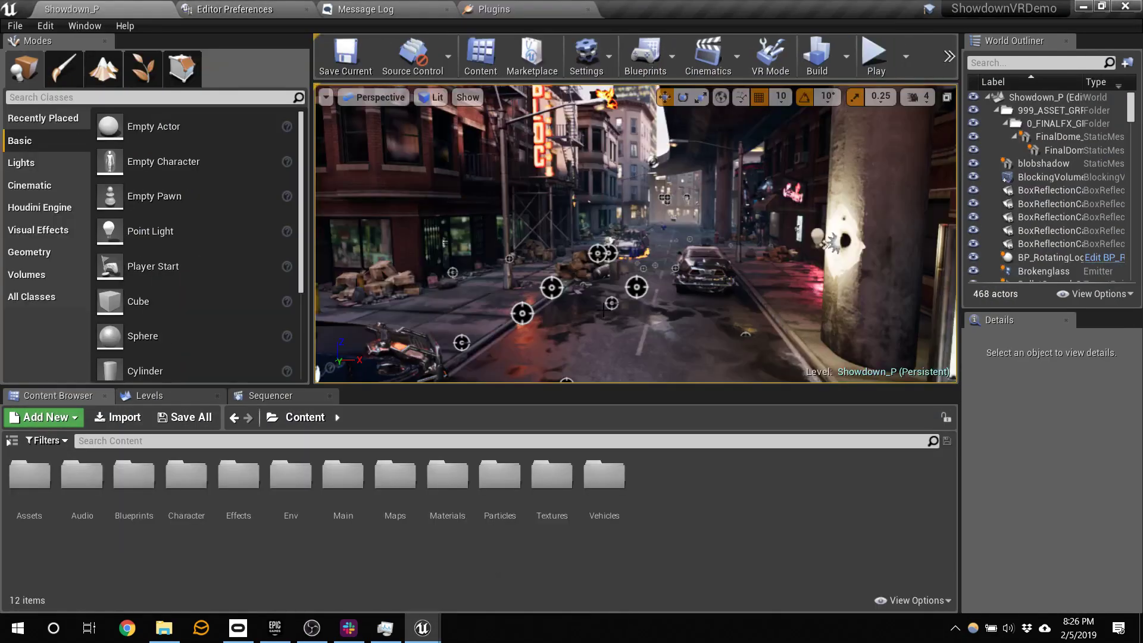
{"action": "right_click_drag", "start_coordinate": [603, 310], "coordinate": [762, 310]}
{"action": "key", "text": "w"}
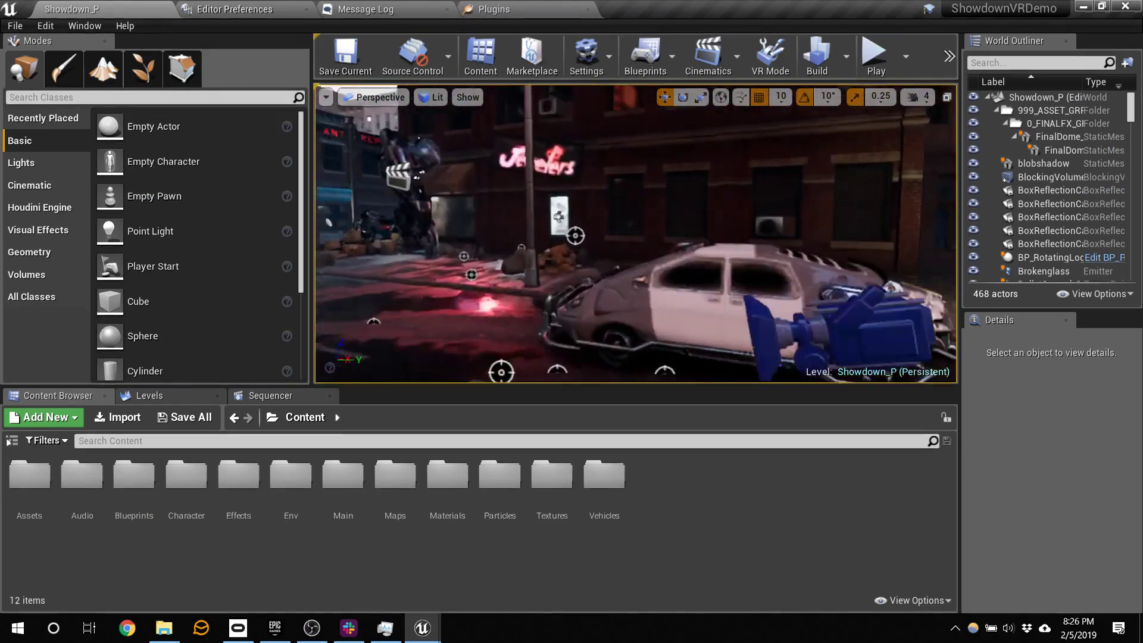
{"action": "right_click_drag", "start_coordinate": [615, 257], "coordinate": [750, 263]}
{"action": "left_click", "coordinate": [615, 257]}
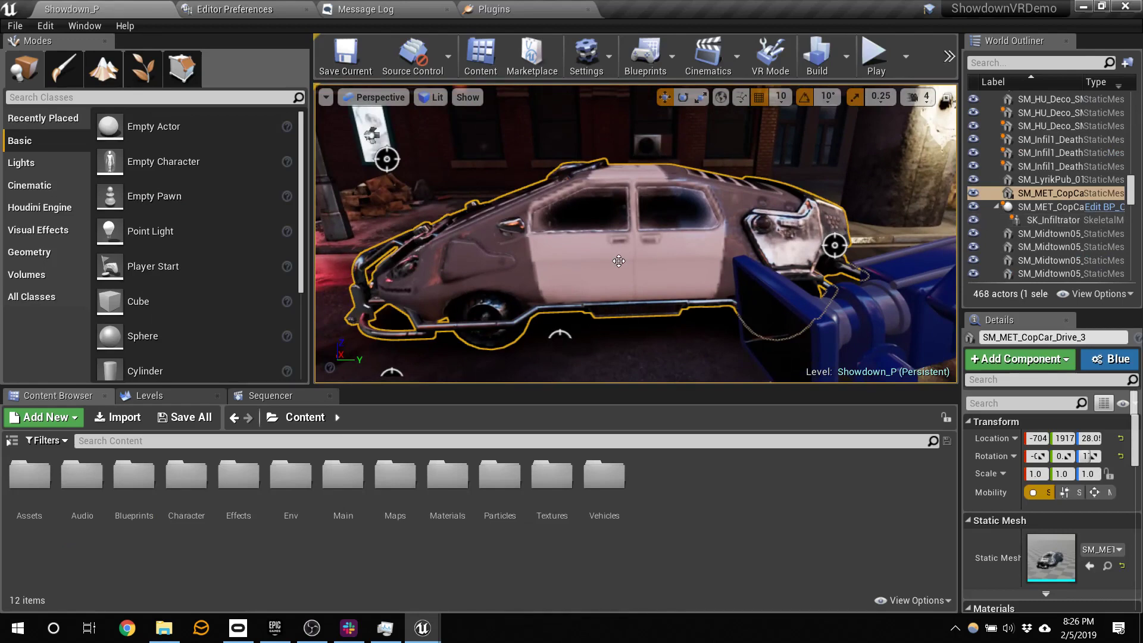
- Locate the selected police car's static mesh asset in the project's content folders
{"action": "right_click", "coordinate": [1031, 193]}
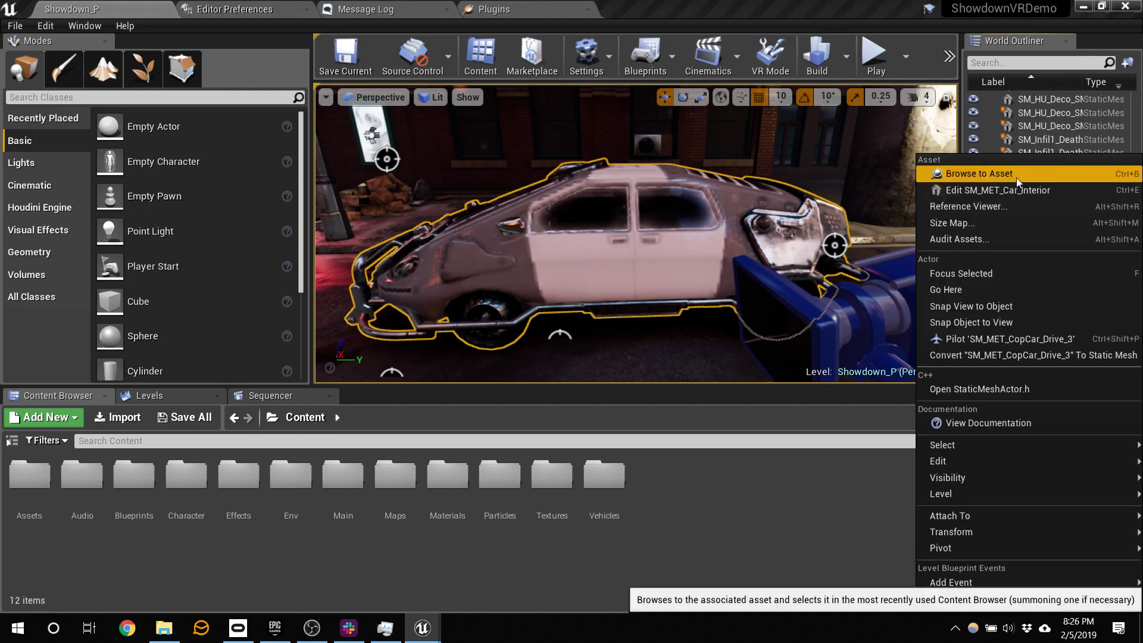
{"action": "left_click", "coordinate": [611, 242]}
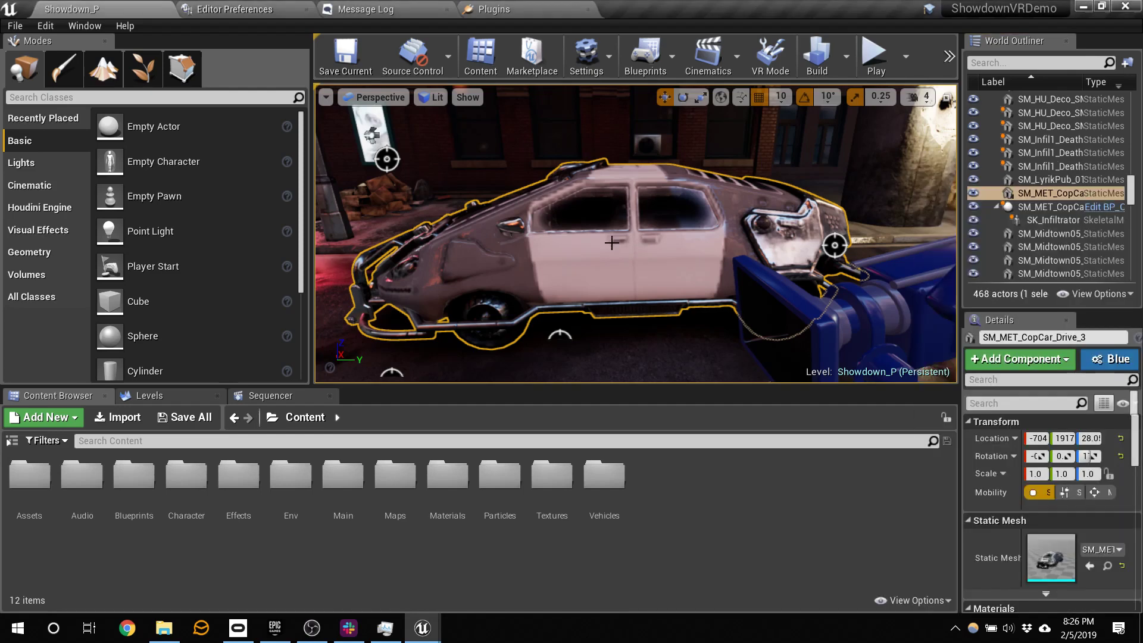
{"action": "key", "text": "ctrl+b"}
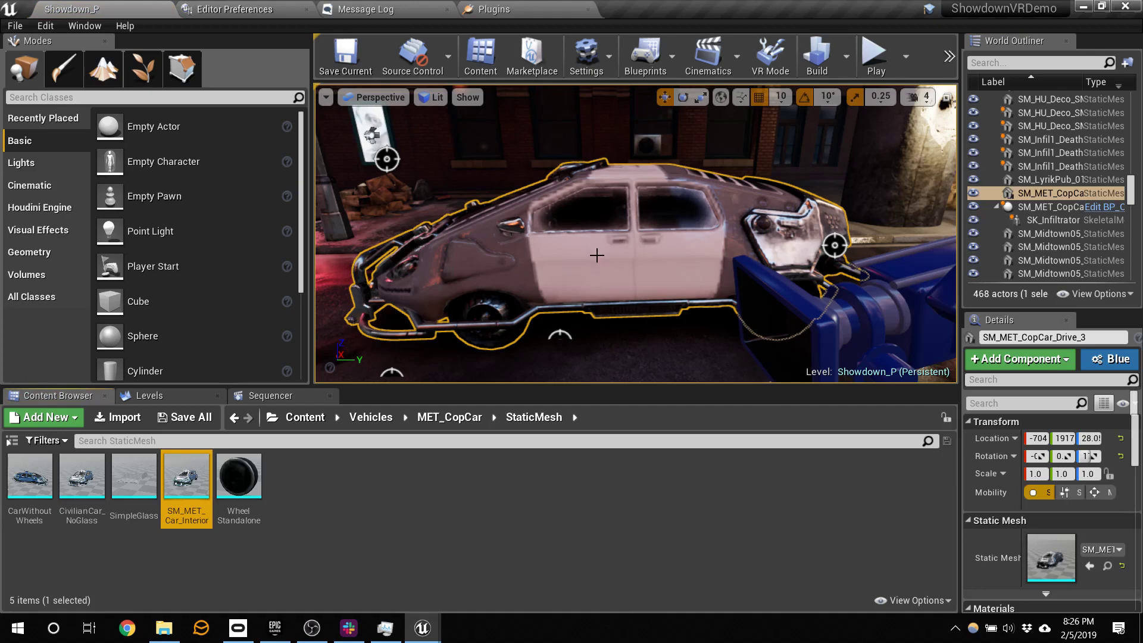
{"action": "left_click", "coordinate": [391, 456]}
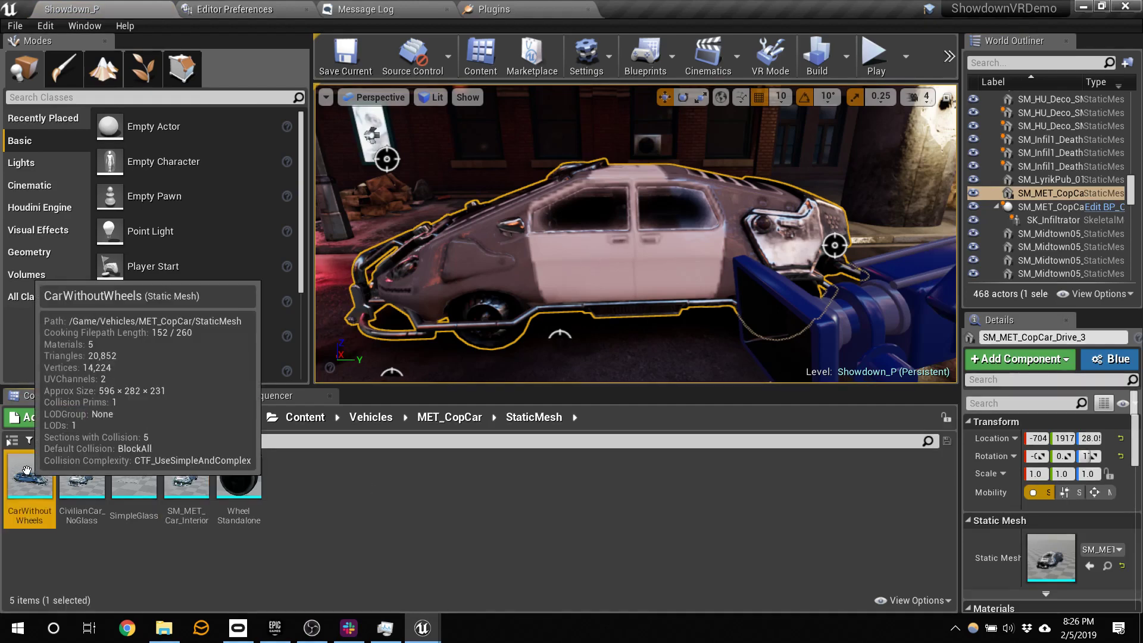
{"action": "left_click", "coordinate": [30, 476]}
{"action": "left_click", "coordinate": [243, 492], "text": "shift"}
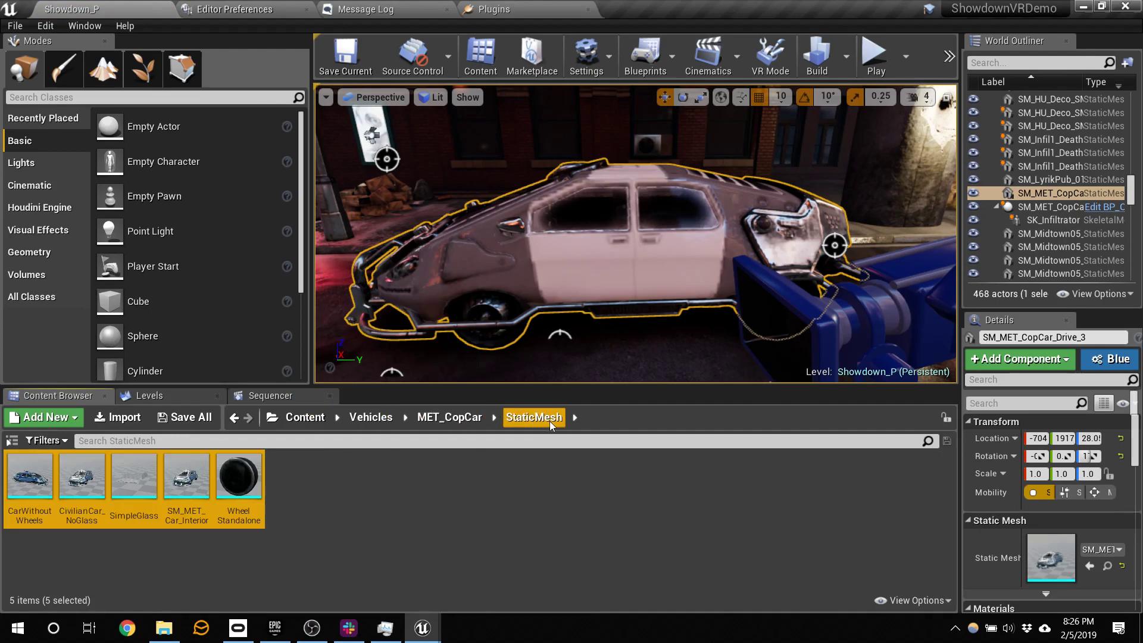
{"action": "left_click", "coordinate": [288, 491]}
- Show the WheelStandalone asset's file on disk in File Explorer and inspect the ShowdownVRDemo project's root and Content folders
{"action": "right_click", "coordinate": [238, 475]}
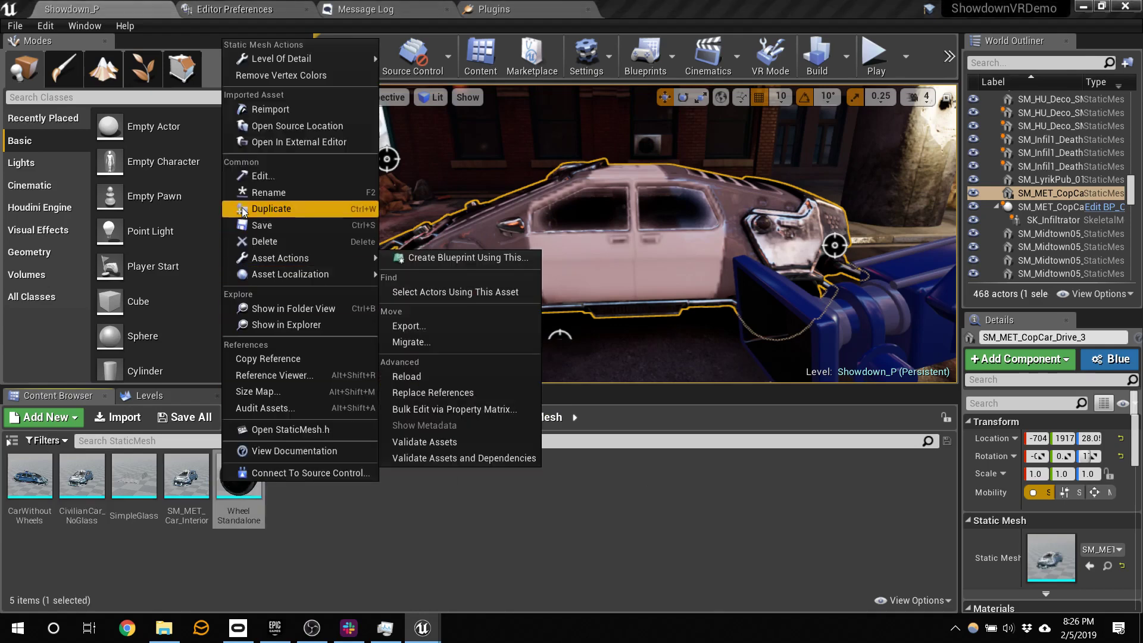
{"action": "left_click", "coordinate": [320, 325]}
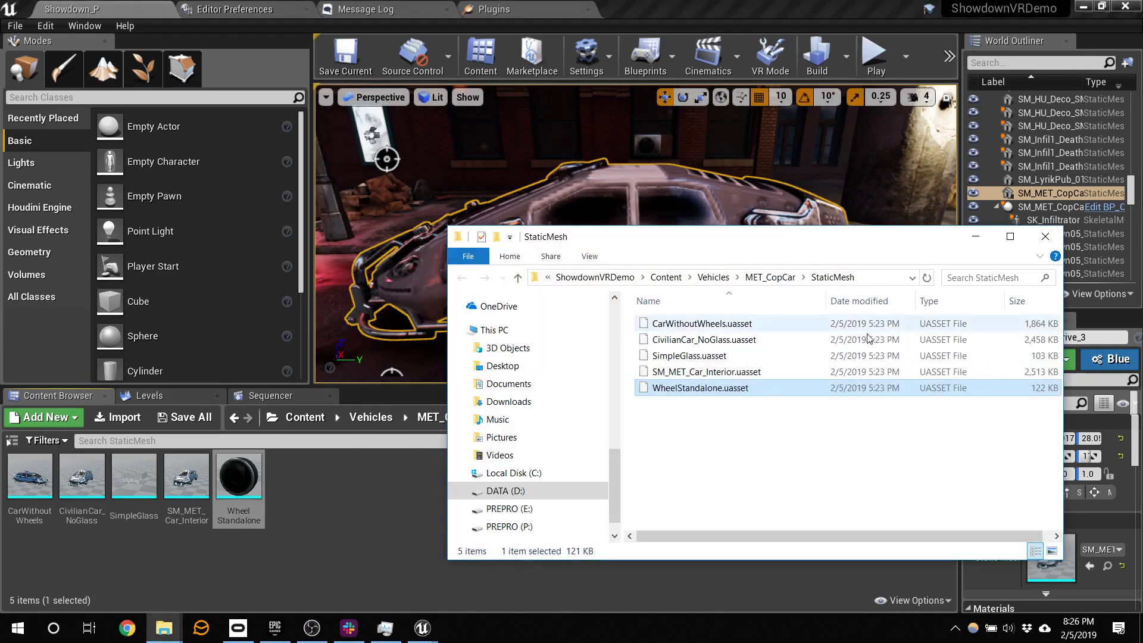
{"action": "left_click", "coordinate": [610, 278]}
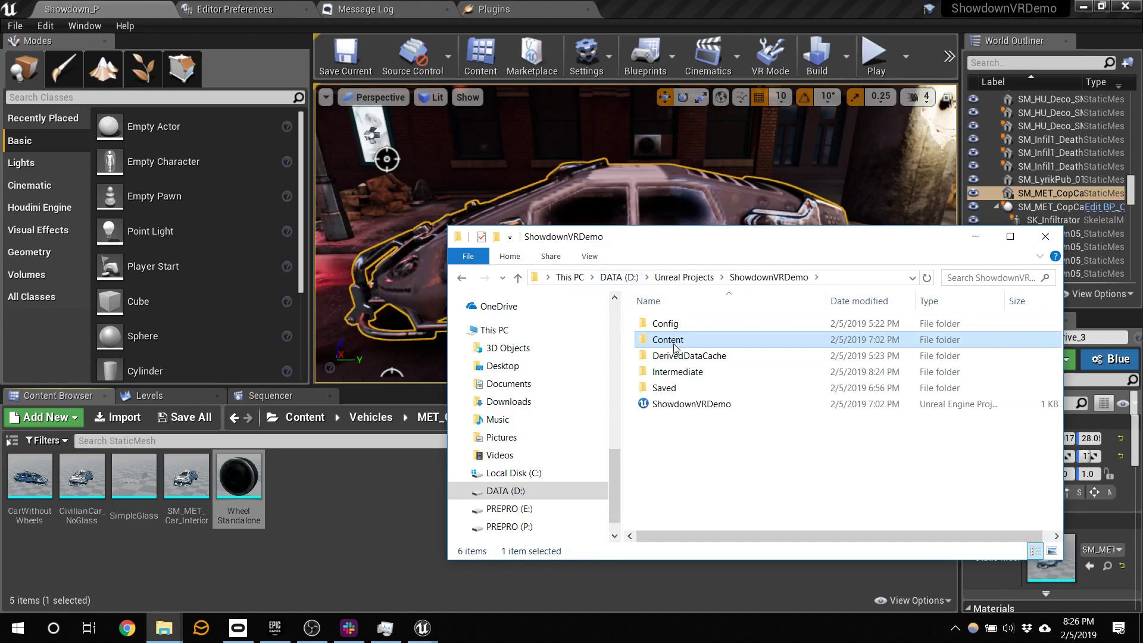
{"action": "double_click", "coordinate": [676, 345]}
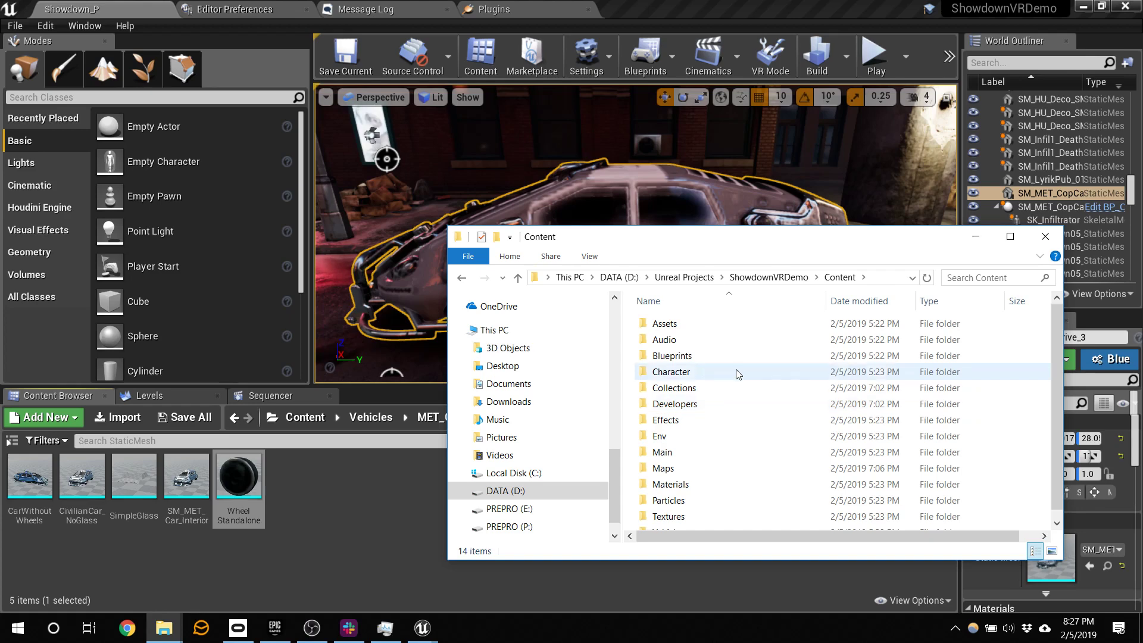
{"action": "left_click", "coordinate": [769, 277]}
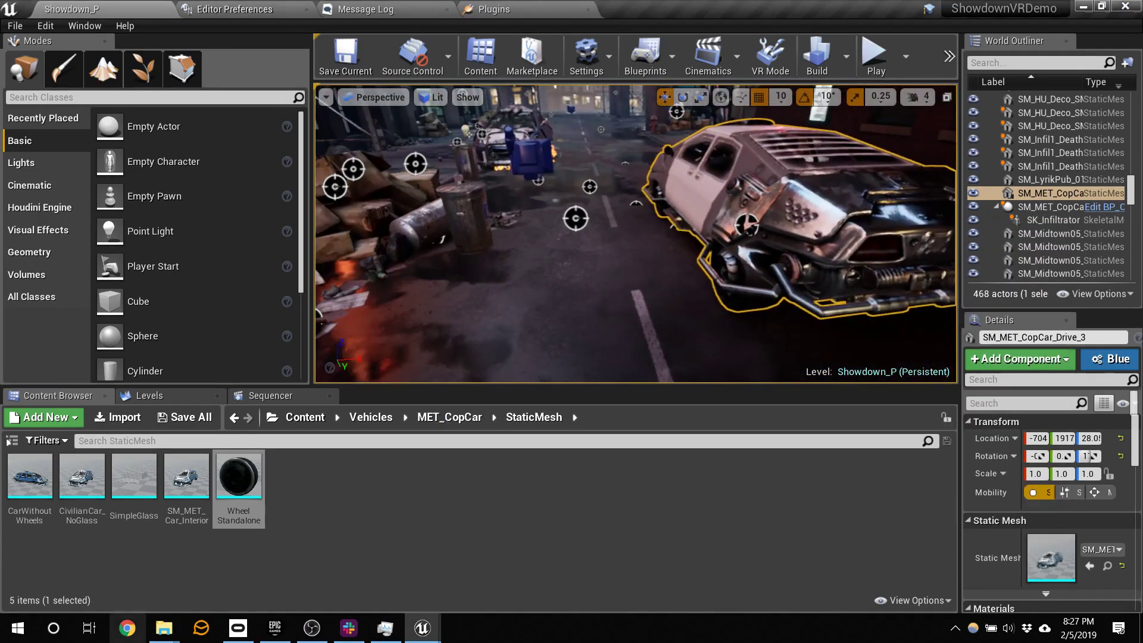
- Select all five meshes in the MET_CopCar StaticMesh folder and start migrating them to another project
{"action": "key", "text": "ctrl+a"}
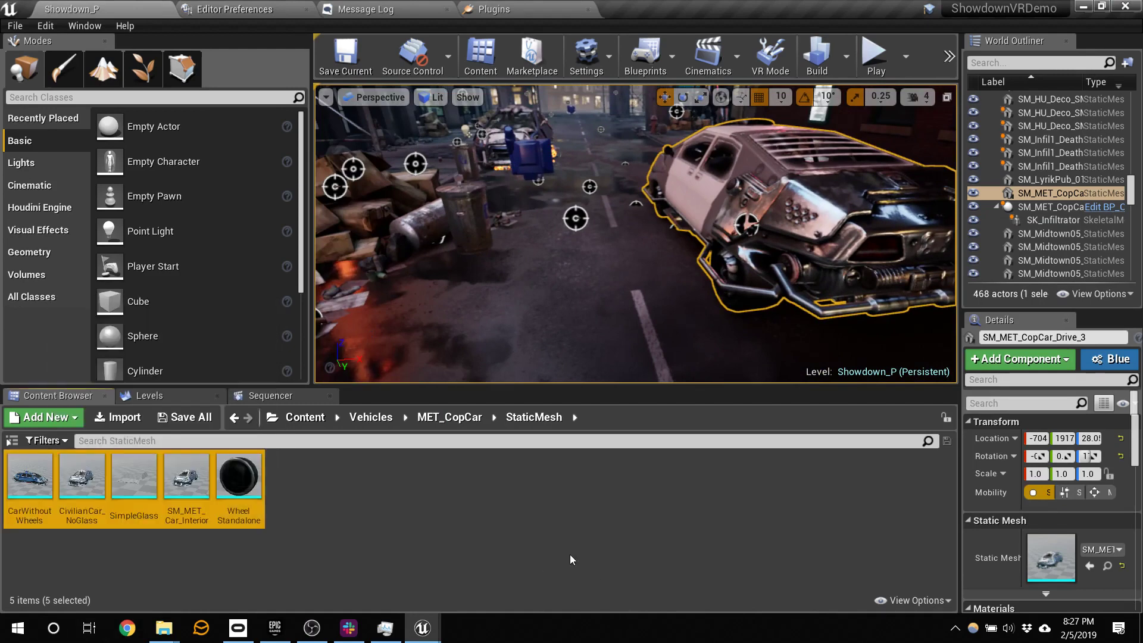
{"action": "right_click", "coordinate": [257, 487]}
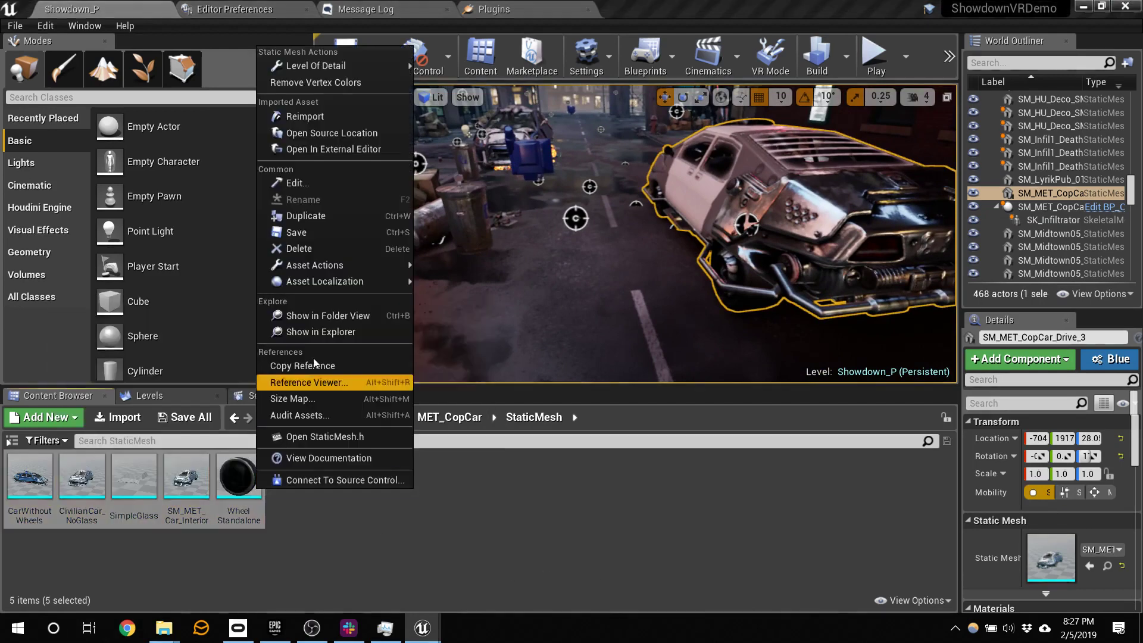
{"action": "mouse_move", "coordinate": [331, 263]}
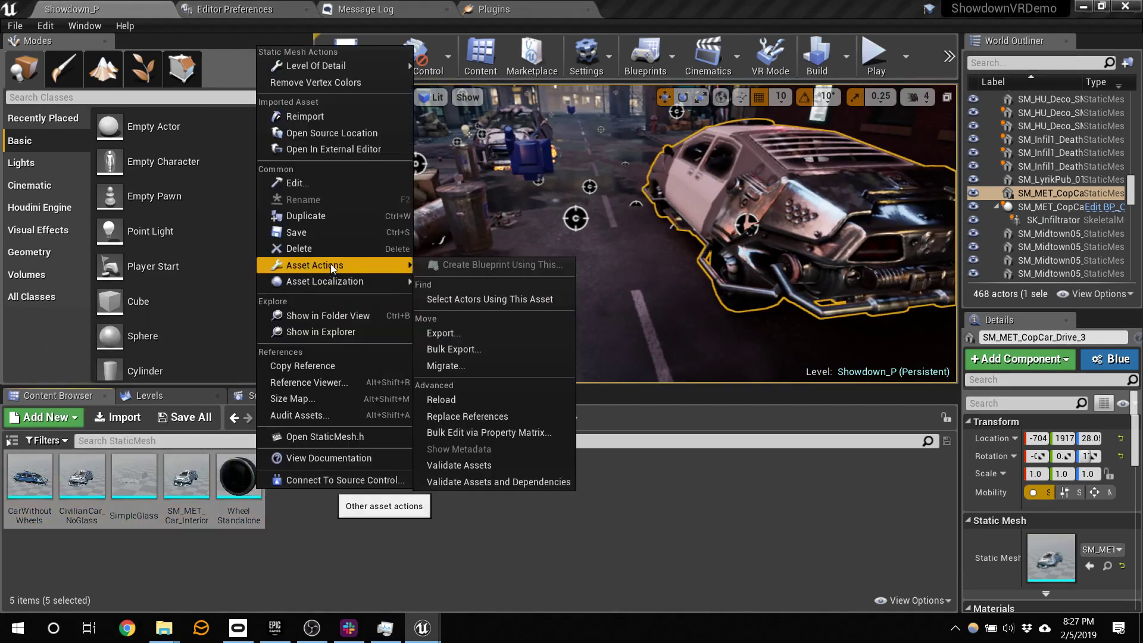
{"action": "left_click", "coordinate": [530, 365]}
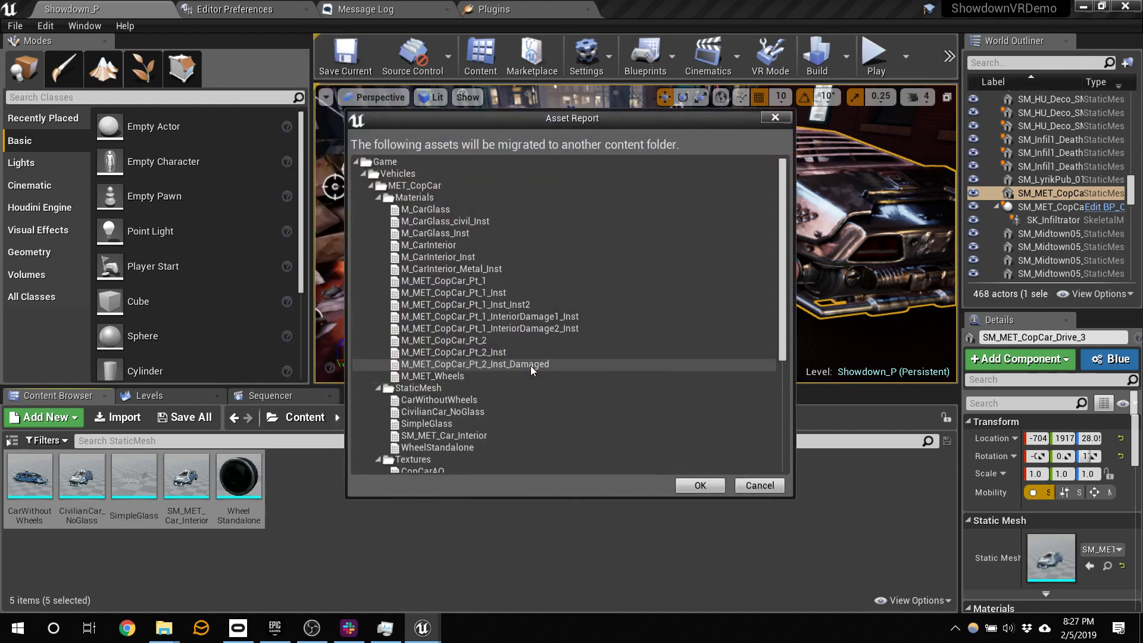
- Review the migration's asset report, examining the Materials, StaticMesh and Textures folders of the police car
{"action": "scroll", "coordinate": [531, 365], "scroll_direction": "down", "scroll_amount": 5}
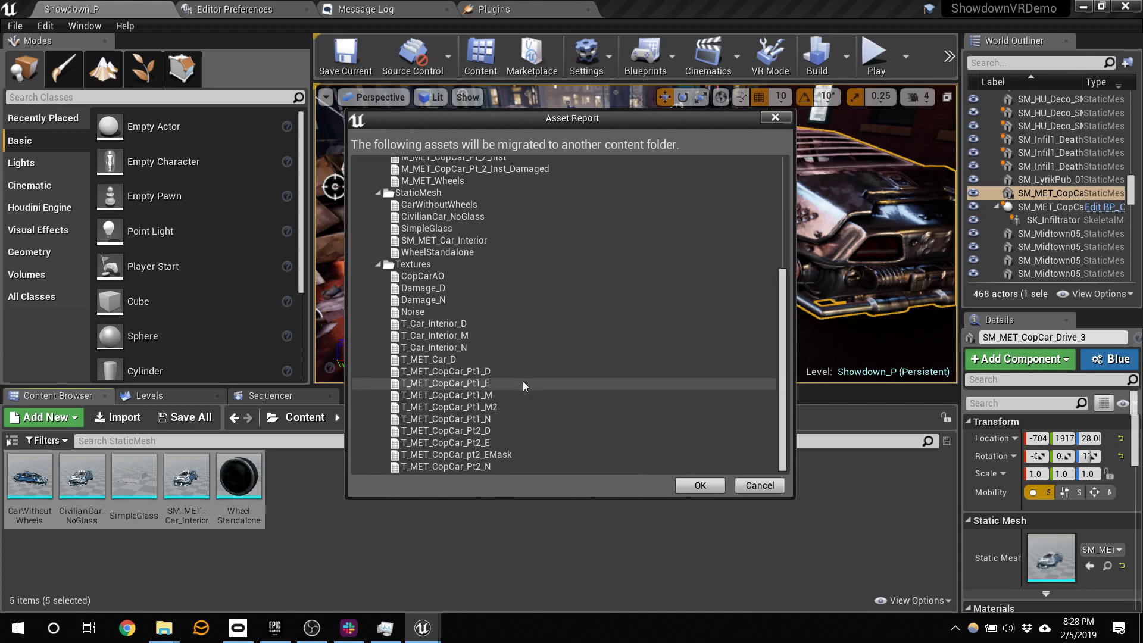
{"action": "scroll", "coordinate": [534, 345], "scroll_direction": "up", "scroll_amount": 2}
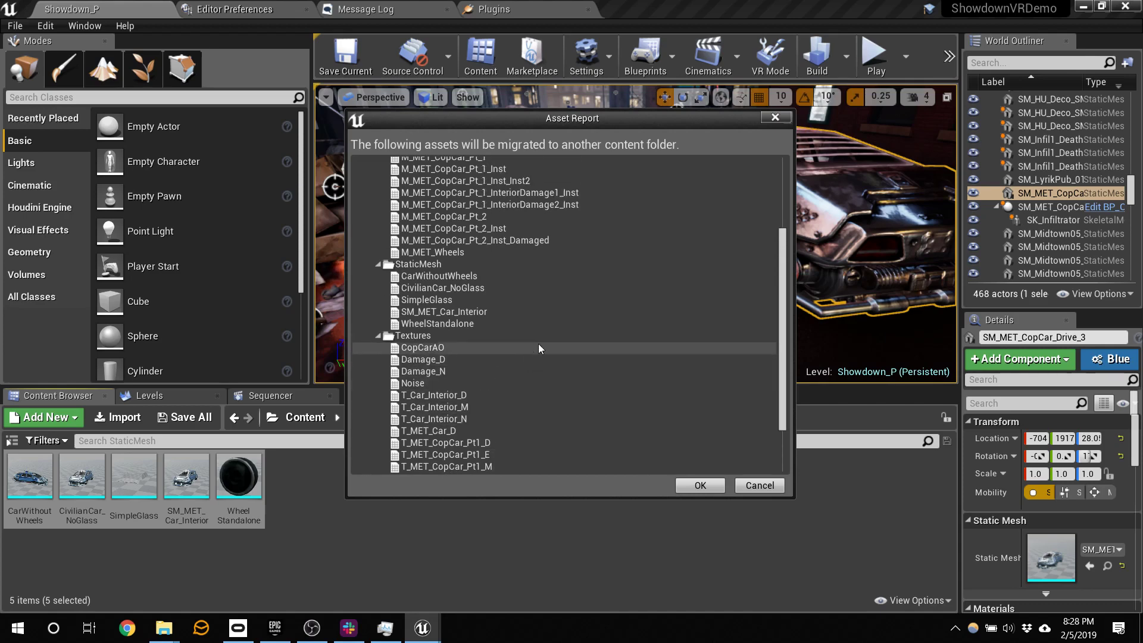
{"action": "scroll", "coordinate": [538, 345], "scroll_direction": "up", "scroll_amount": 2}
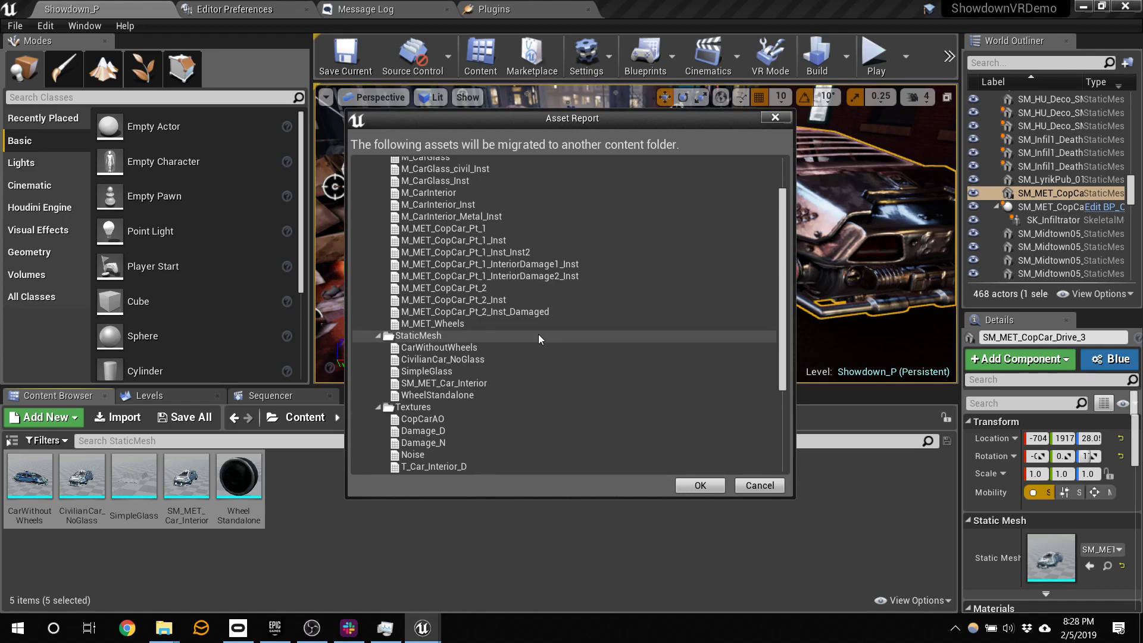
{"action": "scroll", "coordinate": [533, 338], "scroll_direction": "up", "scroll_amount": 3}
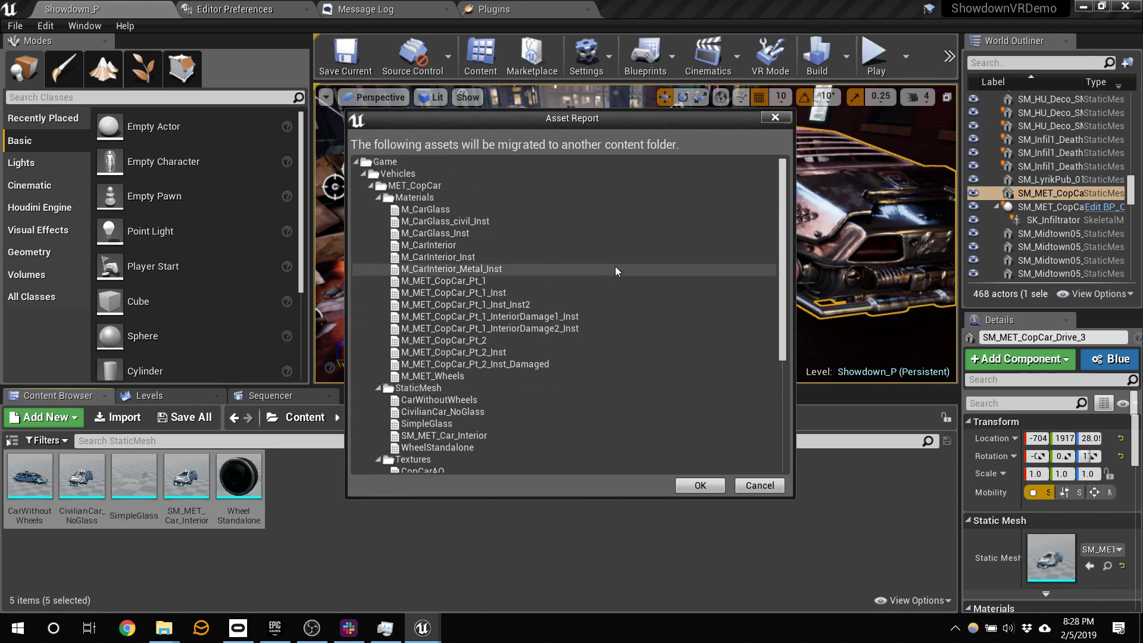
{"action": "left_click", "coordinate": [429, 197]}
{"action": "left_click", "coordinate": [465, 387]}
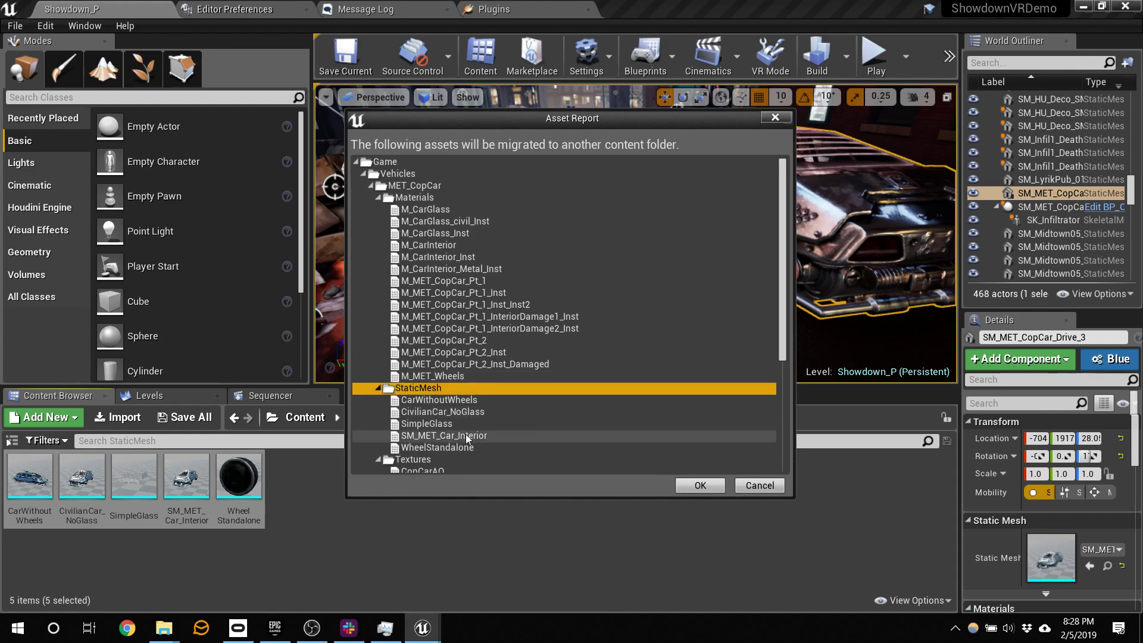
{"action": "scroll", "coordinate": [476, 417], "scroll_direction": "down", "scroll_amount": 2}
{"action": "left_click", "coordinate": [453, 365]}
{"action": "scroll", "coordinate": [538, 424], "scroll_direction": "down", "scroll_amount": 2}
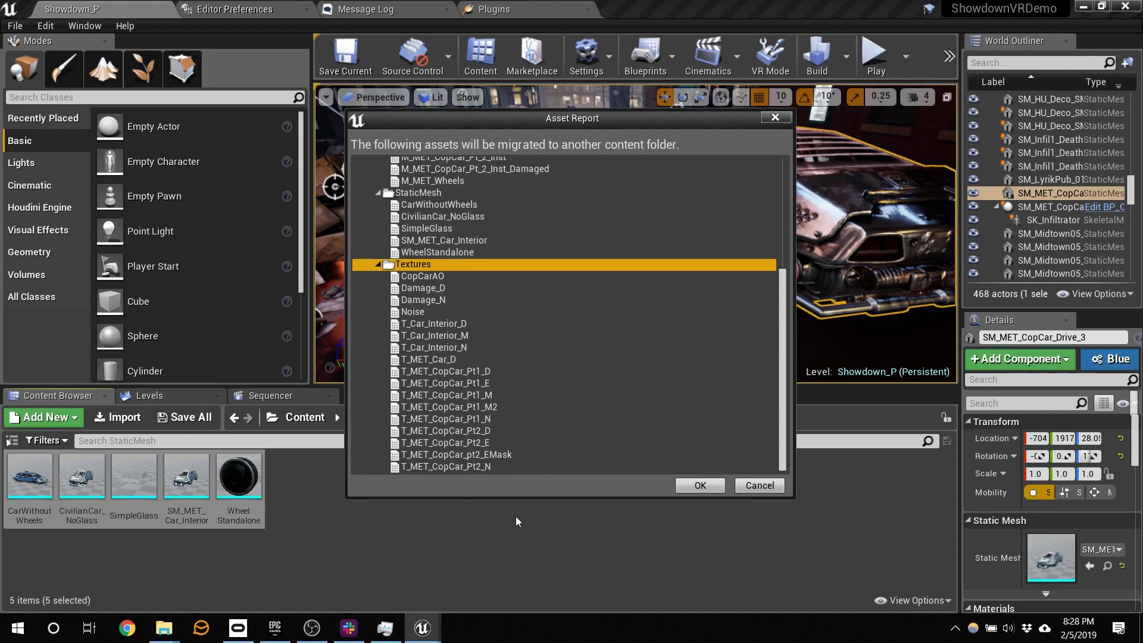
- Confirm the asset report and migrate the police car assets into the WoaW2019 project's Content folder
{"action": "left_click", "coordinate": [701, 485]}
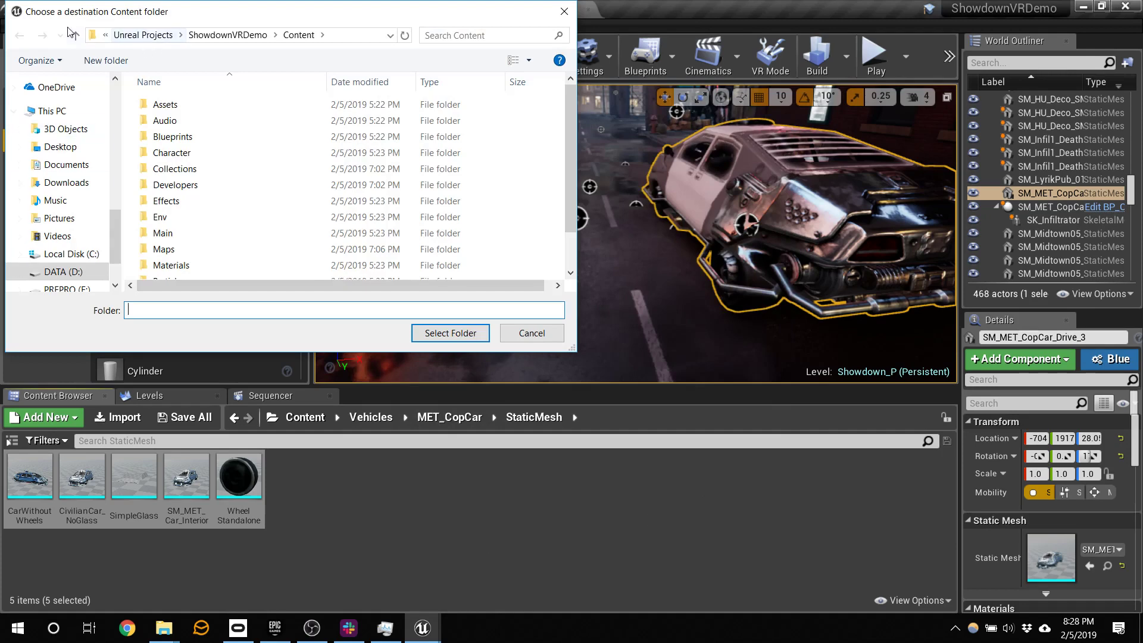
{"action": "left_click", "coordinate": [152, 36]}
{"action": "scroll", "coordinate": [309, 232], "scroll_direction": "down", "scroll_amount": 7}
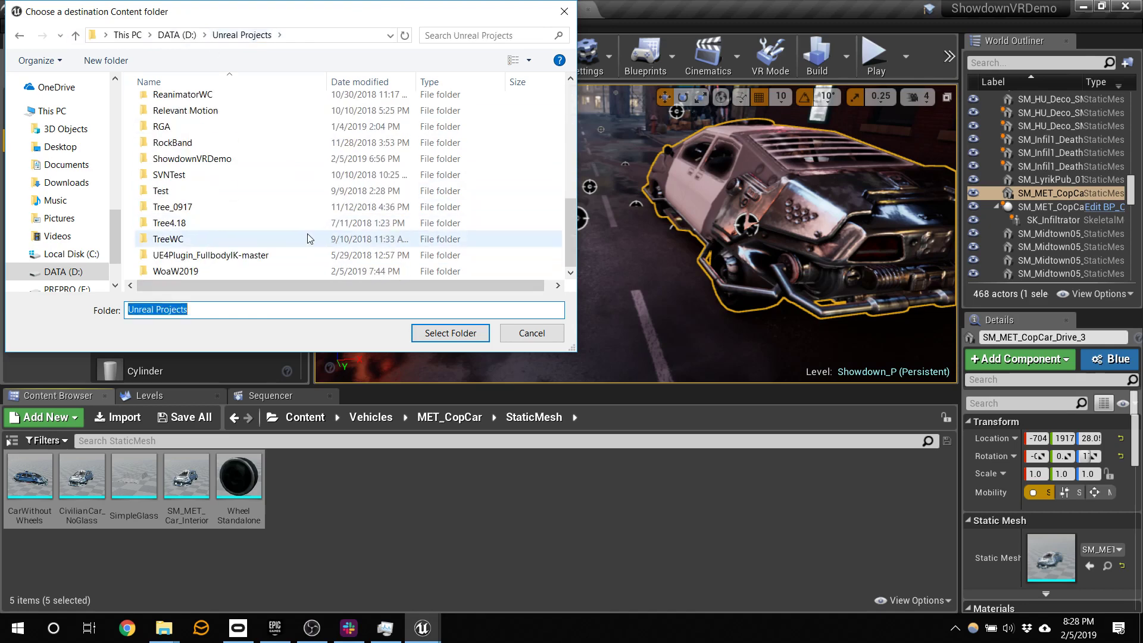
{"action": "double_click", "coordinate": [176, 271]}
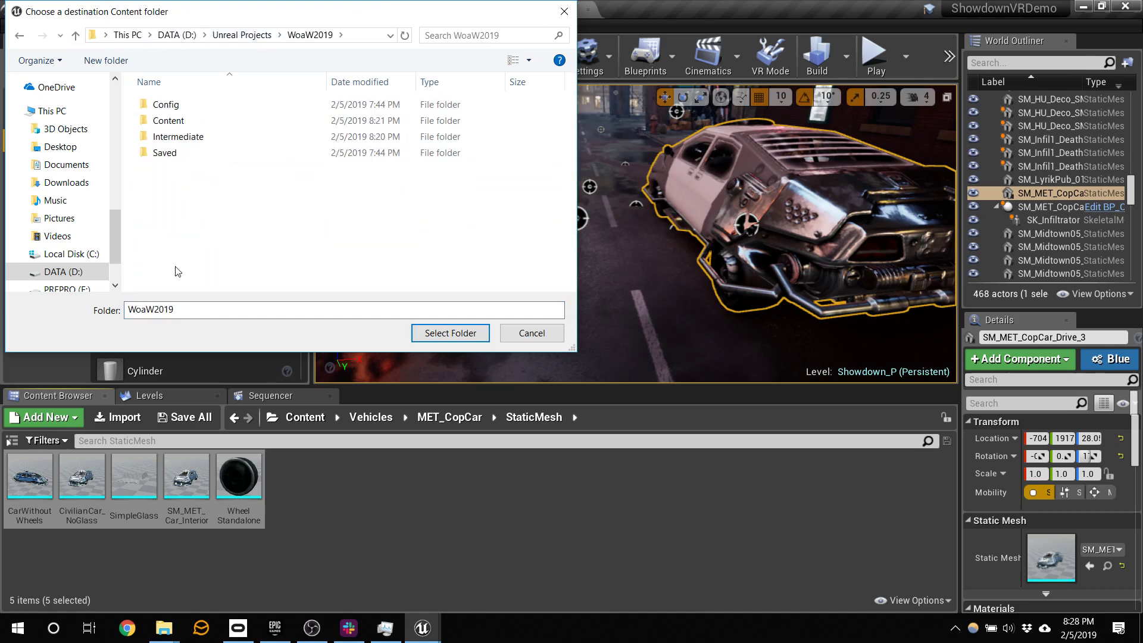
{"action": "left_click", "coordinate": [170, 120]}
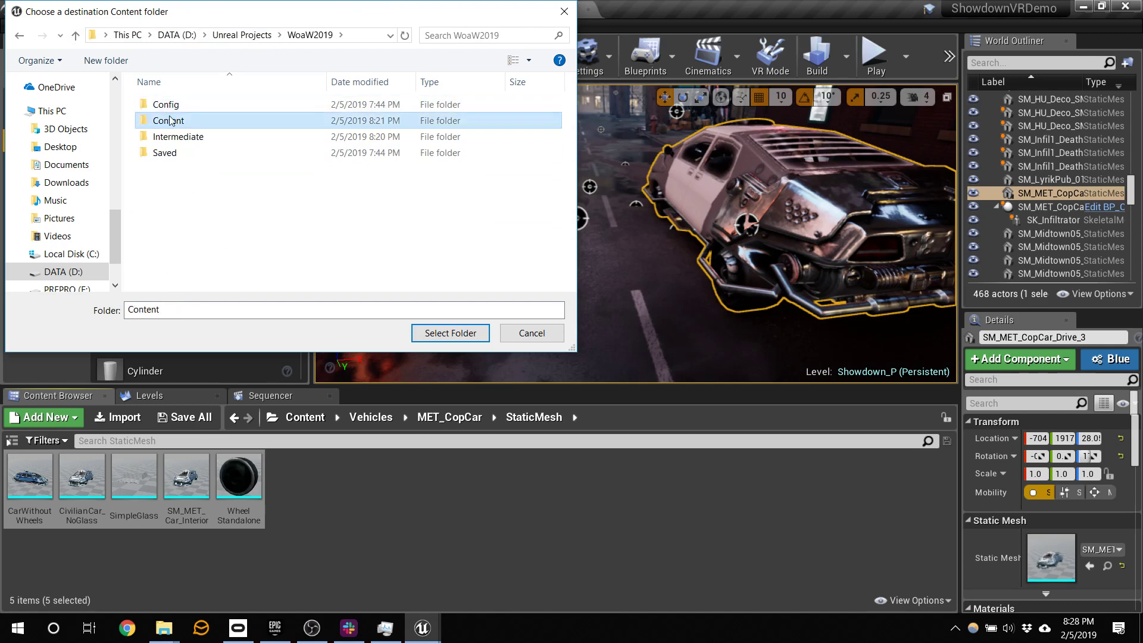
{"action": "left_click", "coordinate": [476, 335]}
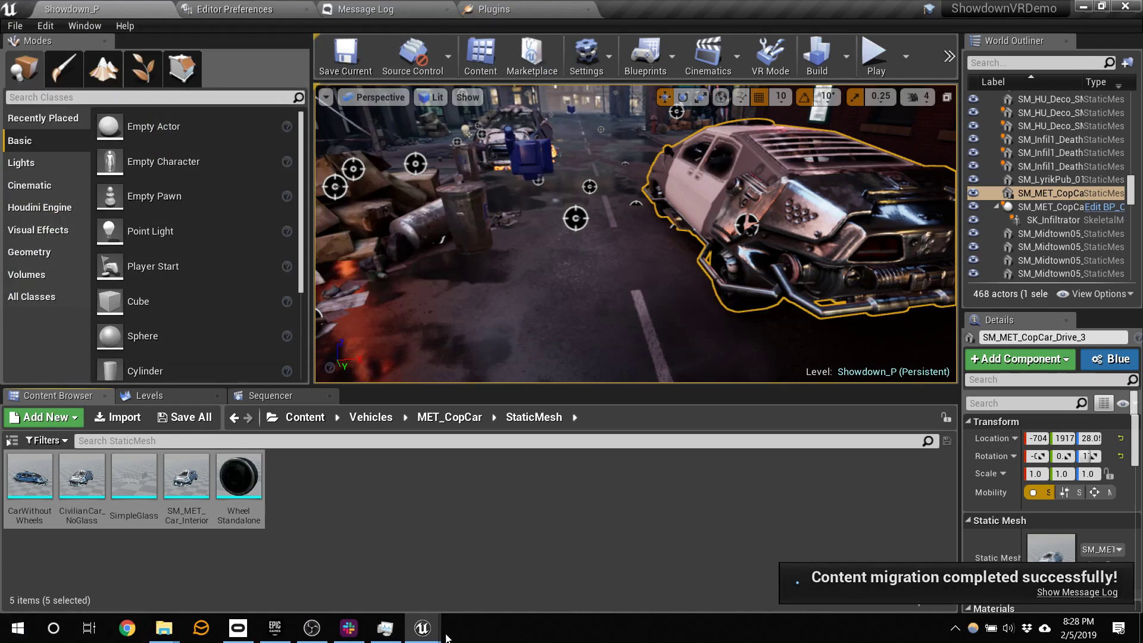
- Switch to the WoaW2019 editor, clear the grass asset search and open the Vehicles/MET_CopCar/StaticMesh folder
{"action": "mouse_move", "coordinate": [422, 628]}
{"action": "left_click", "coordinate": [367, 538]}
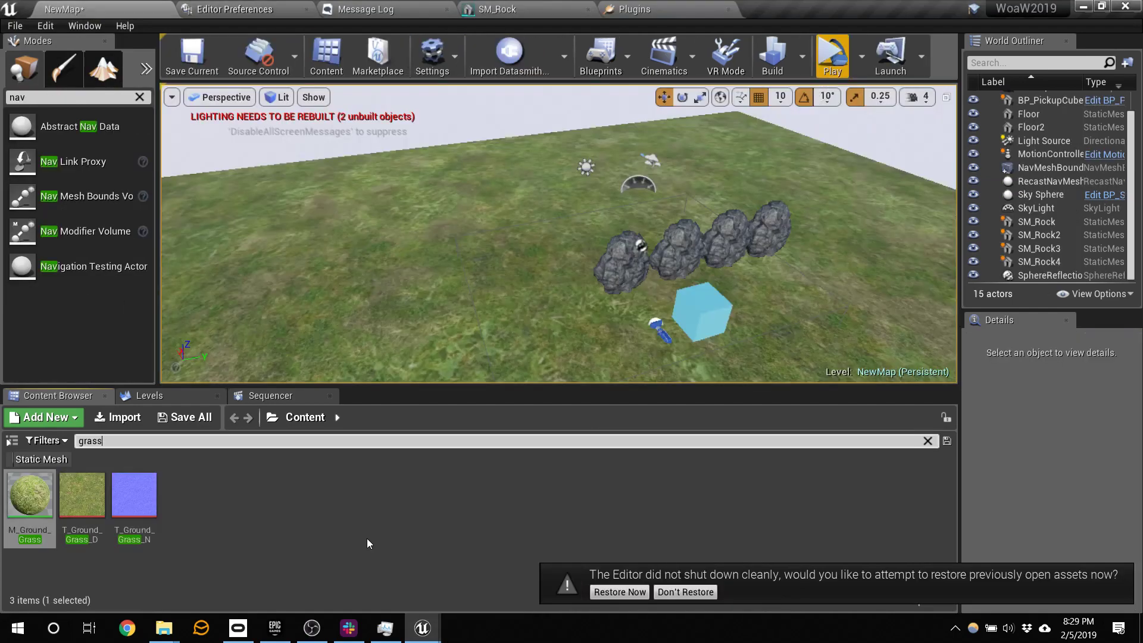
{"action": "left_click", "coordinate": [923, 441]}
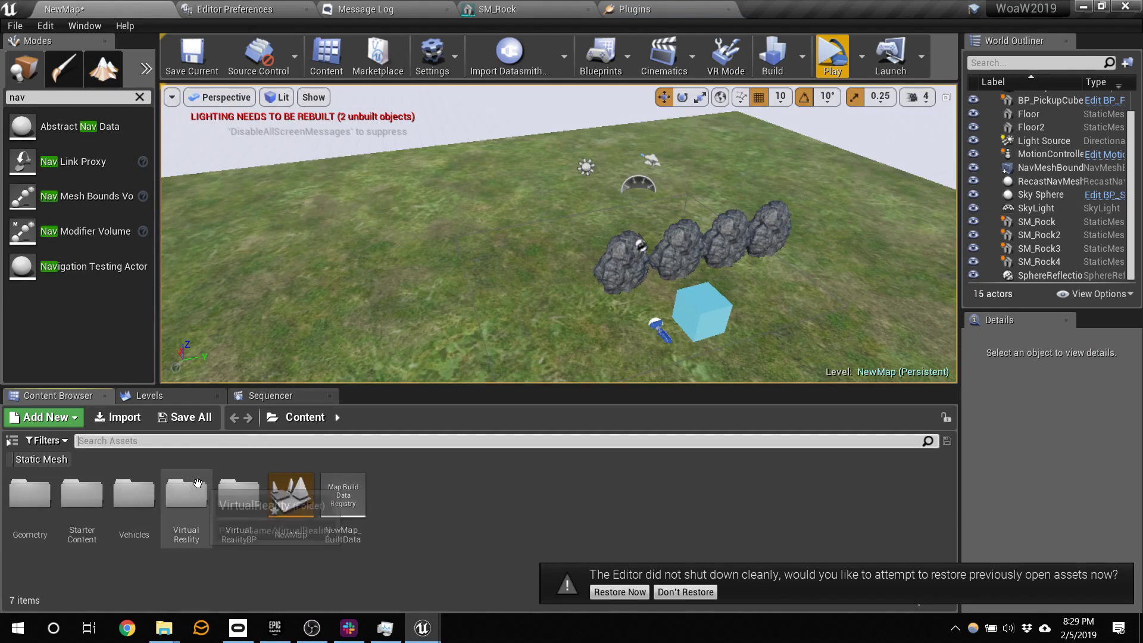
{"action": "double_click", "coordinate": [136, 500]}
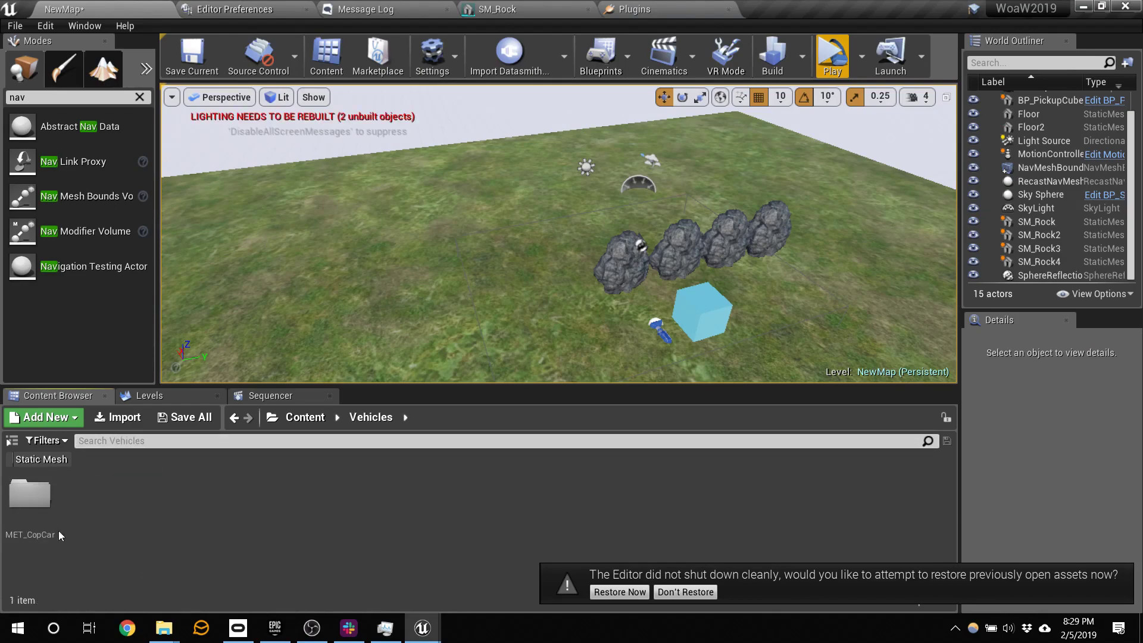
{"action": "double_click", "coordinate": [30, 495]}
{"action": "left_click", "coordinate": [66, 506]}
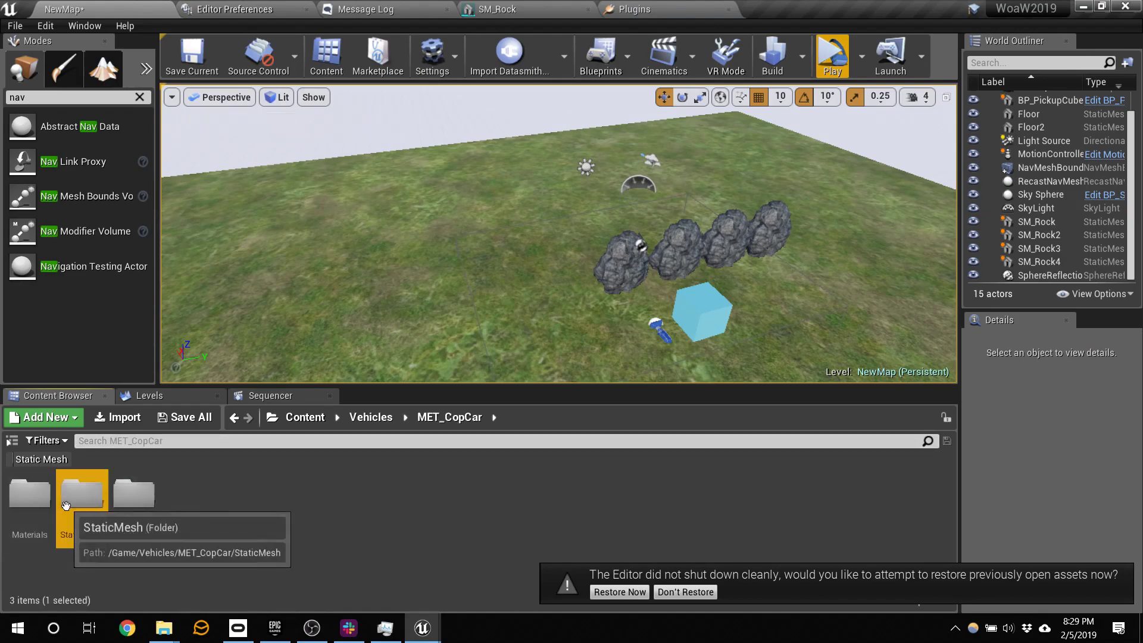
{"action": "double_click", "coordinate": [66, 506]}
- Place the CarWithoutWheels mesh on the grass away from the rocks and add two copies in a row beside it, saving the level between placements
{"action": "left_click", "coordinate": [29, 497]}
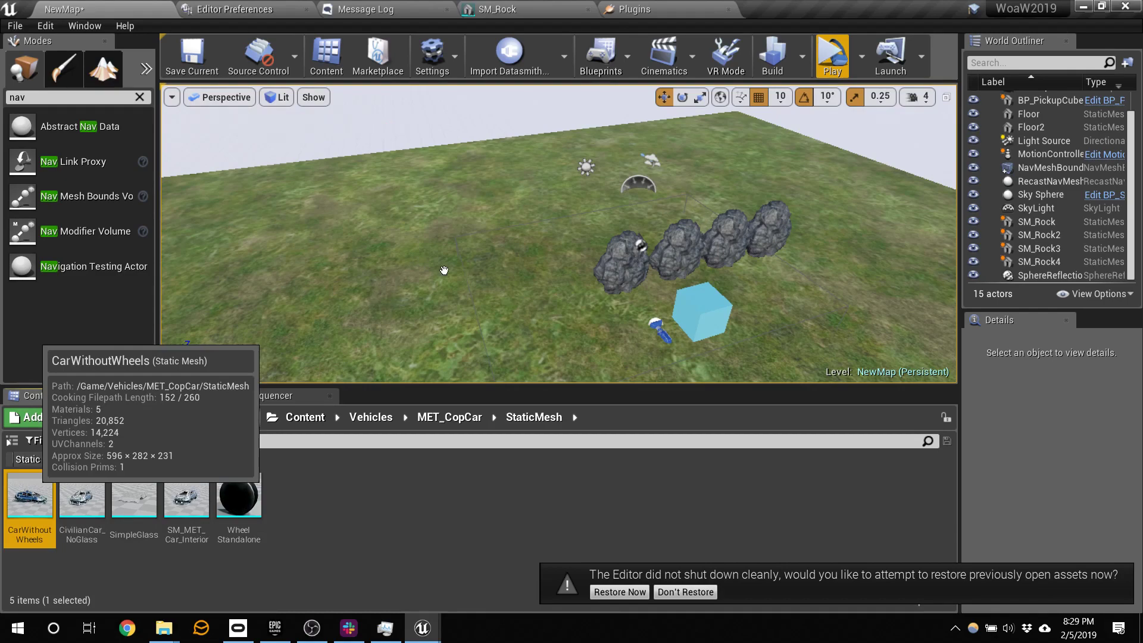
{"action": "left_click_drag", "start_coordinate": [444, 270], "coordinate": [309, 242]}
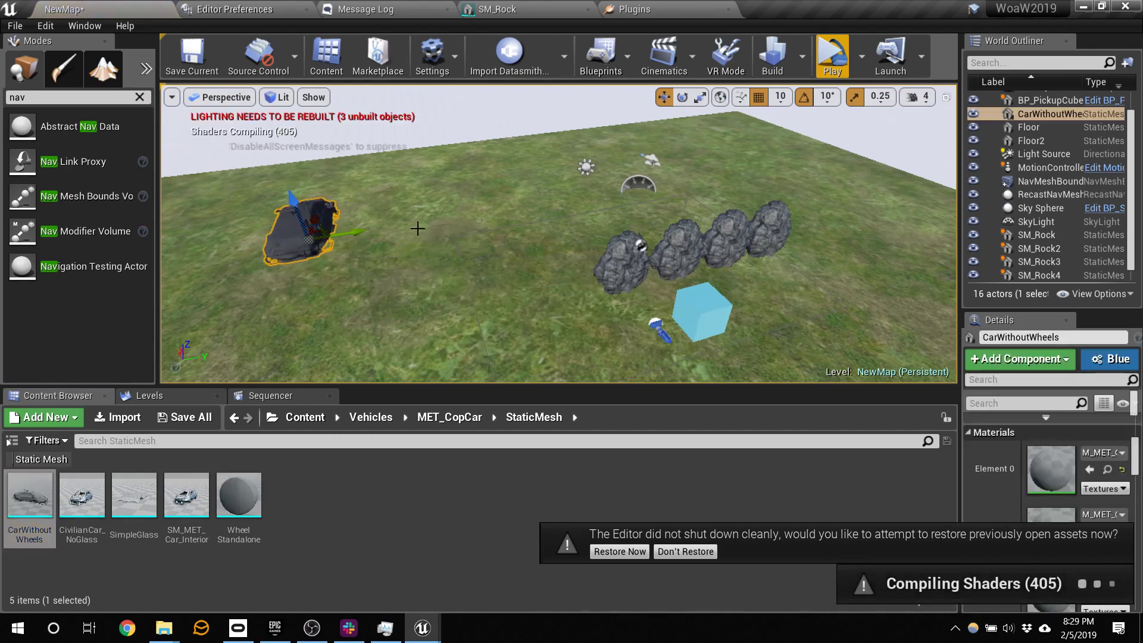
{"action": "key", "text": "ctrl+s"}
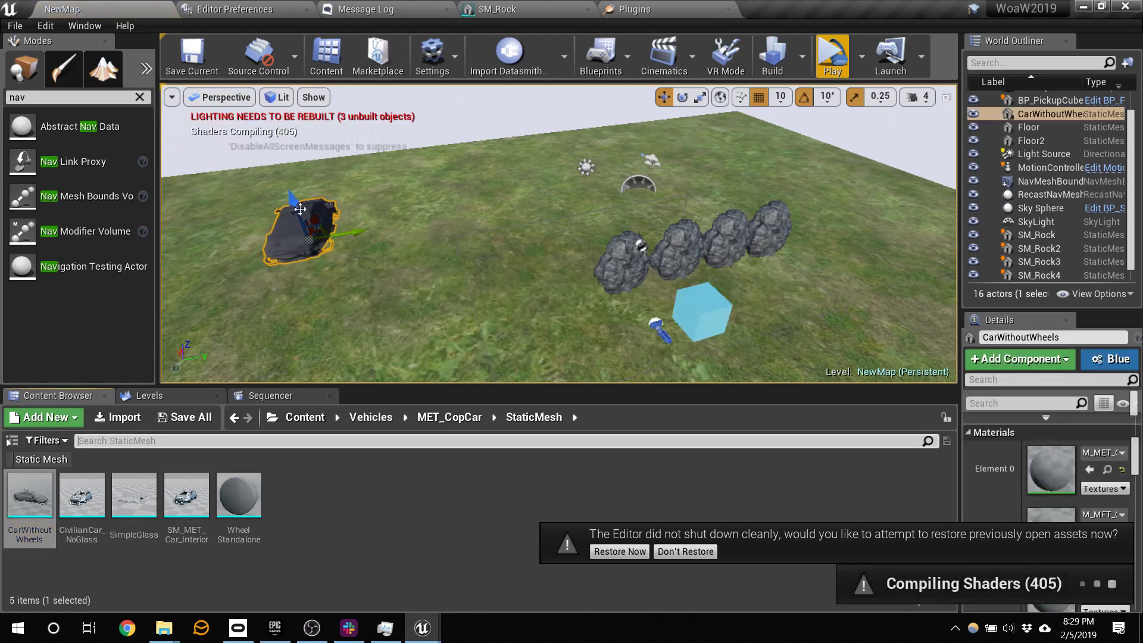
{"action": "left_click_drag", "start_coordinate": [351, 231], "coordinate": [541, 201], "text": "alt"}
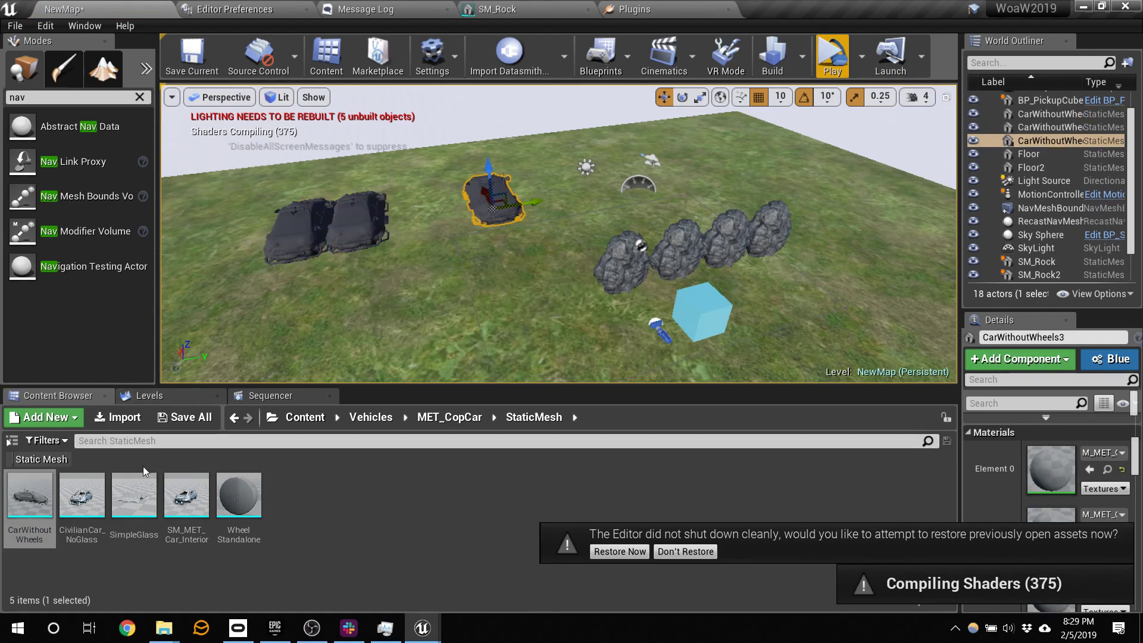
- Place the CivilianCar_NoGlass and SM_MET_Car_Interior meshes on the grass in front of the row of wheelless cars
{"action": "left_click_drag", "start_coordinate": [81, 494], "coordinate": [333, 352]}
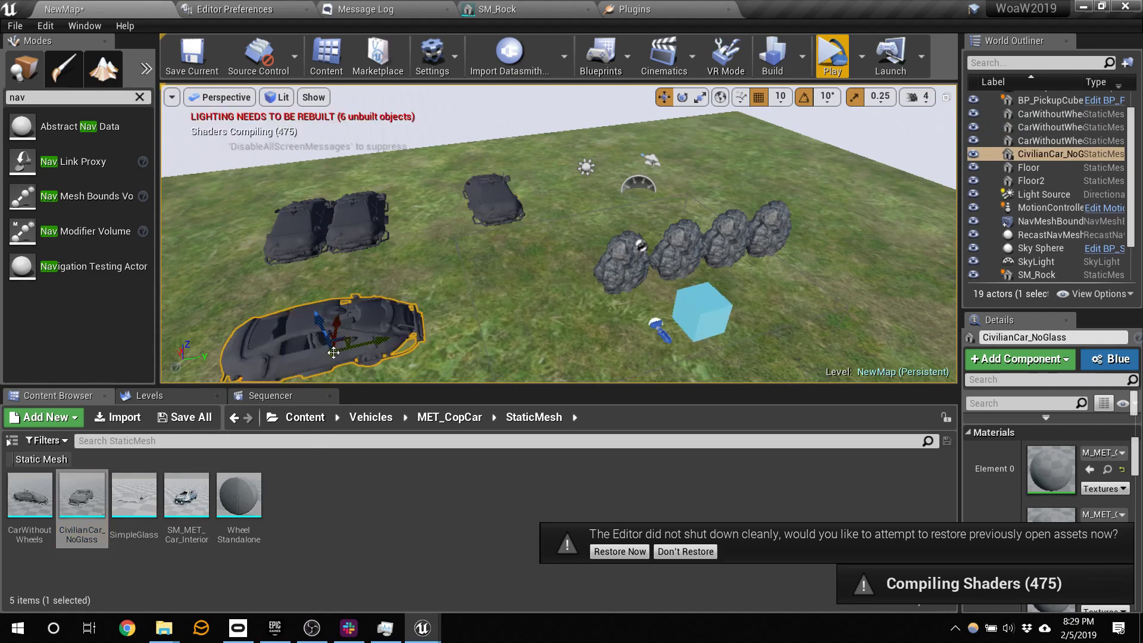
{"action": "left_click", "coordinate": [181, 496]}
{"action": "left_click_drag", "start_coordinate": [181, 496], "coordinate": [513, 323]}
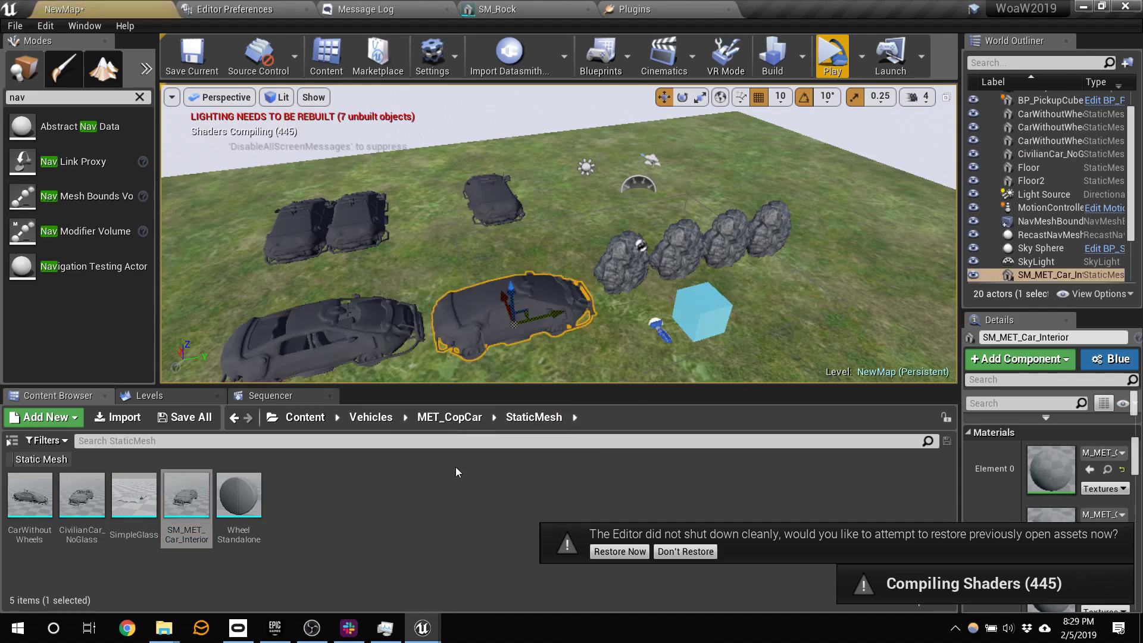
{"action": "right_click_drag", "start_coordinate": [512, 323], "coordinate": [440, 339]}
{"action": "key", "text": "w"}
{"action": "key", "text": "w"}
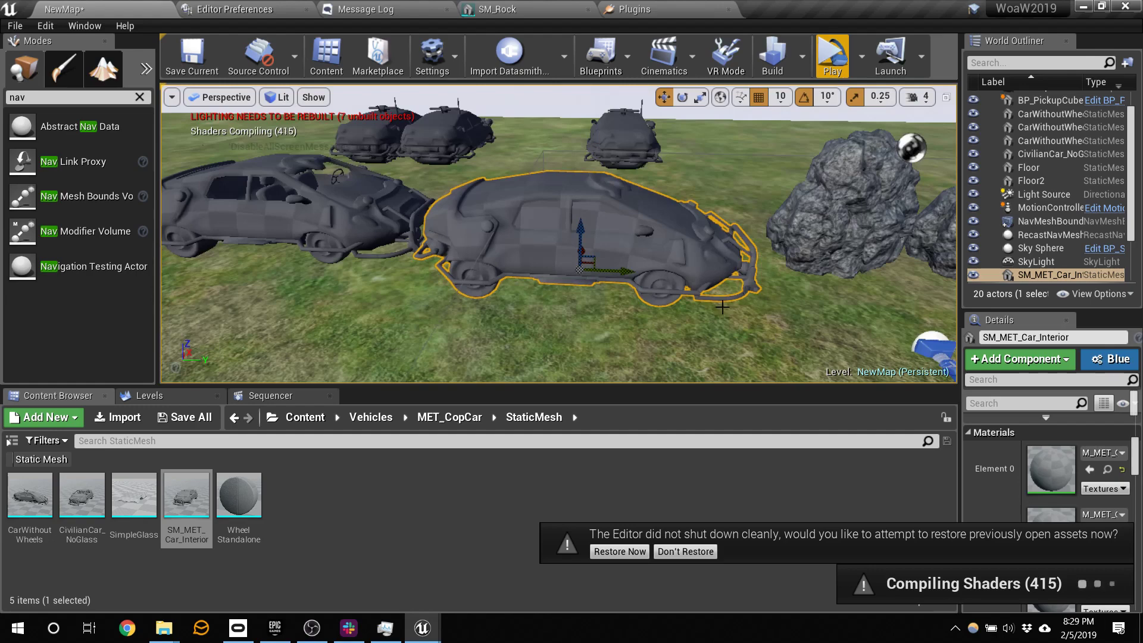
{"action": "right_click_drag", "start_coordinate": [647, 351], "coordinate": [703, 331]}
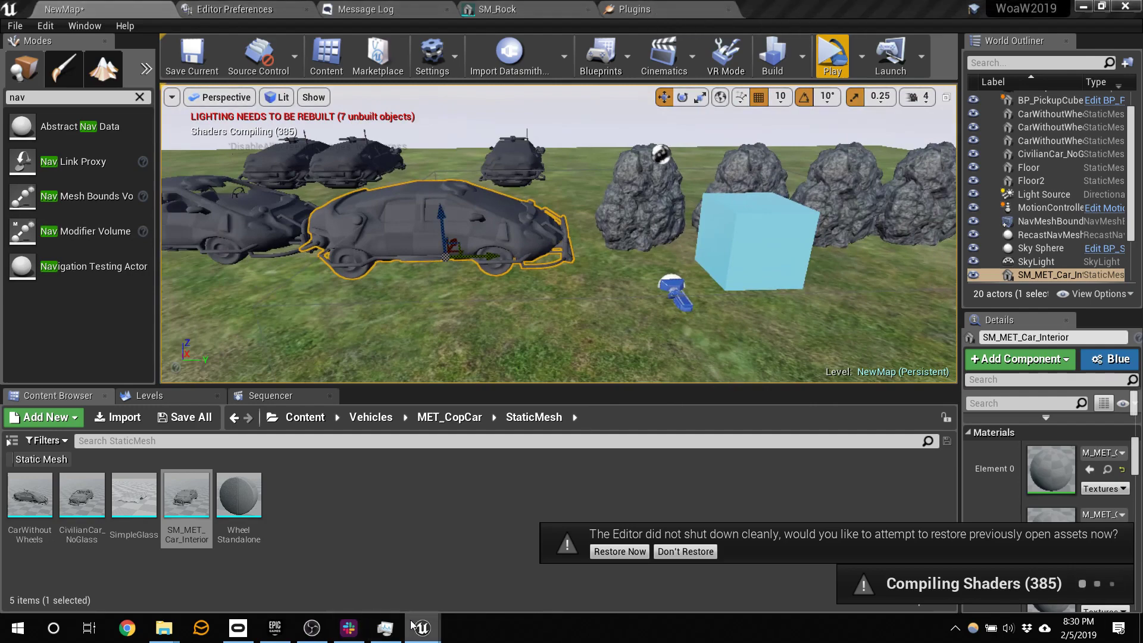
- Switch to the ShowdownVRDemo editor and filter its whole Content folder to show only Particle System assets
{"action": "mouse_move", "coordinate": [410, 626]}
{"action": "left_click", "coordinate": [502, 524]}
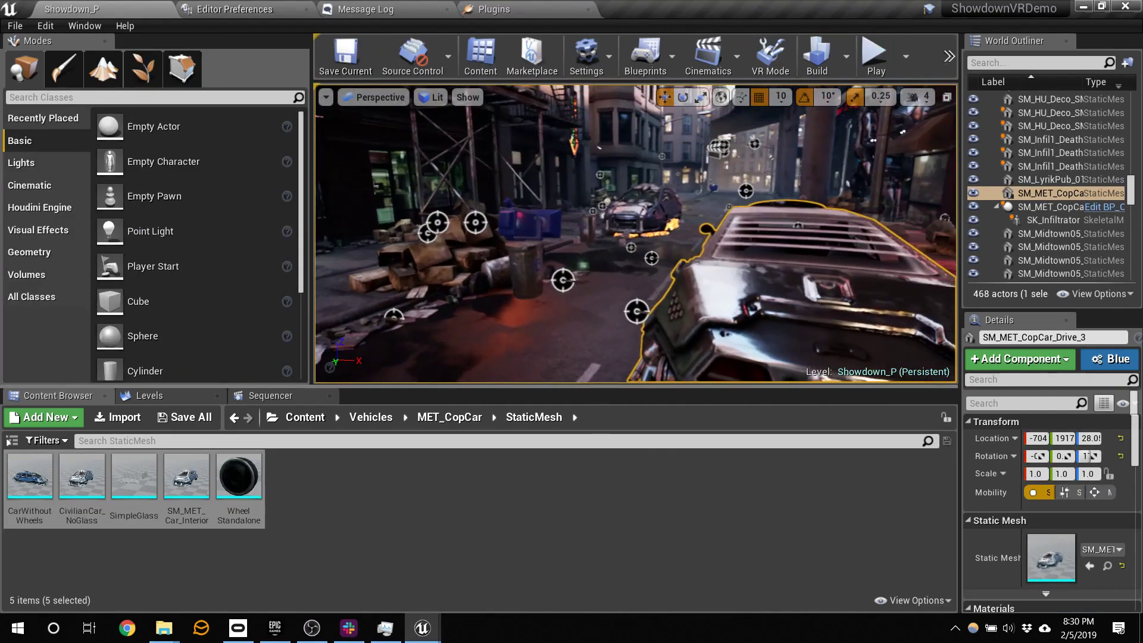
{"action": "left_click", "coordinate": [305, 417]}
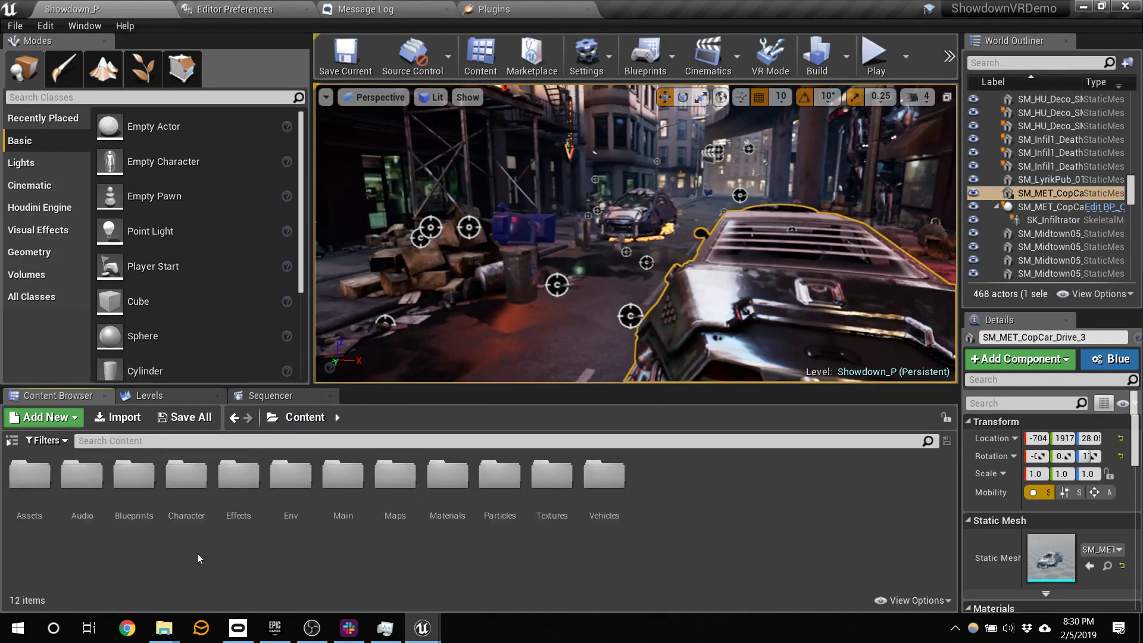
{"action": "left_click", "coordinate": [12, 440]}
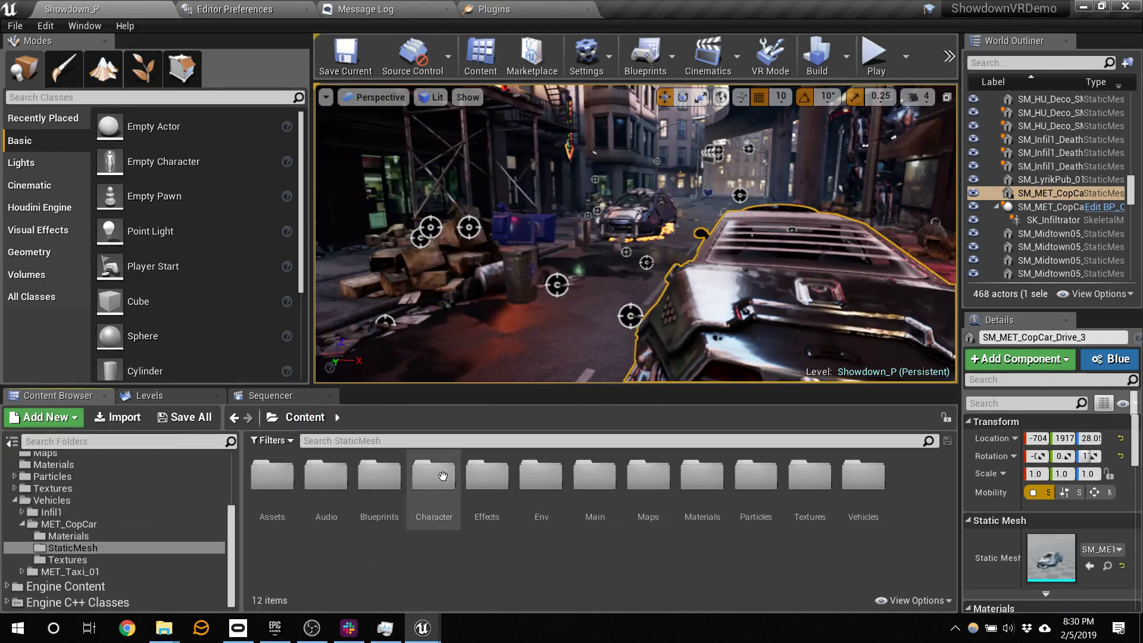
{"action": "left_click", "coordinate": [273, 440]}
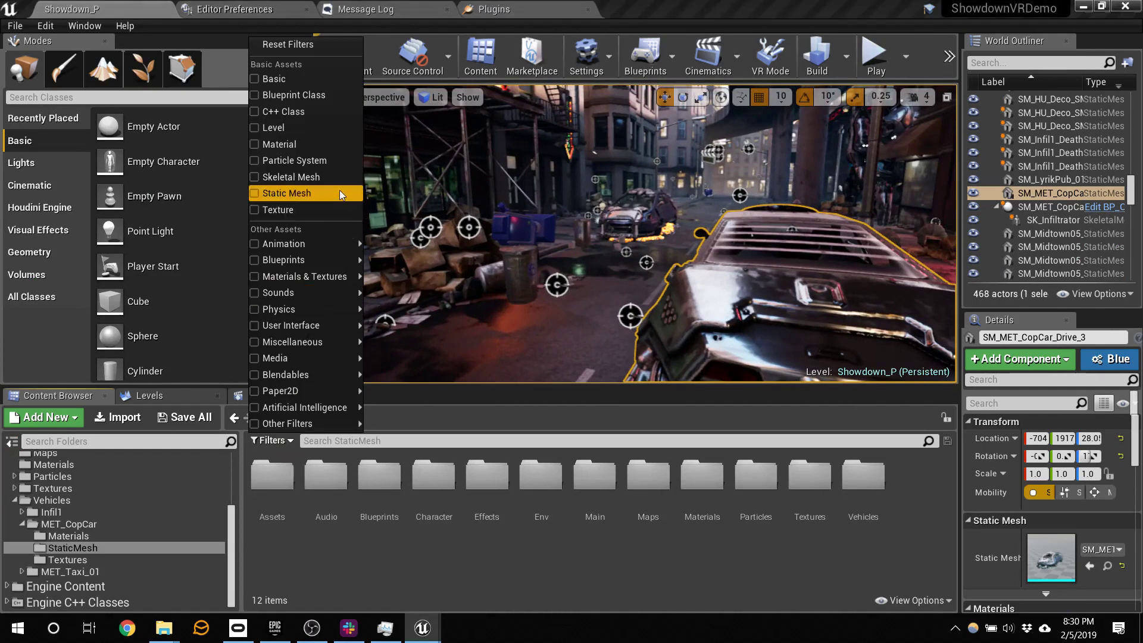
{"action": "left_click", "coordinate": [331, 160]}
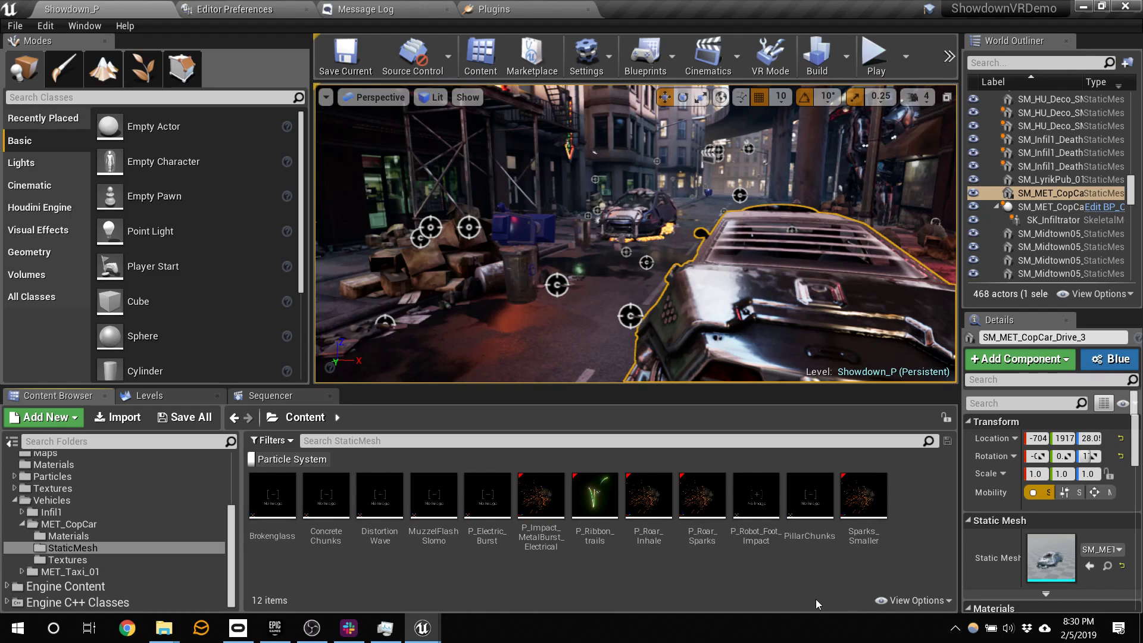
- Select all particle systems from Brokenglass to Sparks_Smaller and migrate them into the WoaW2019 Content folder
{"action": "left_click", "coordinate": [272, 494]}
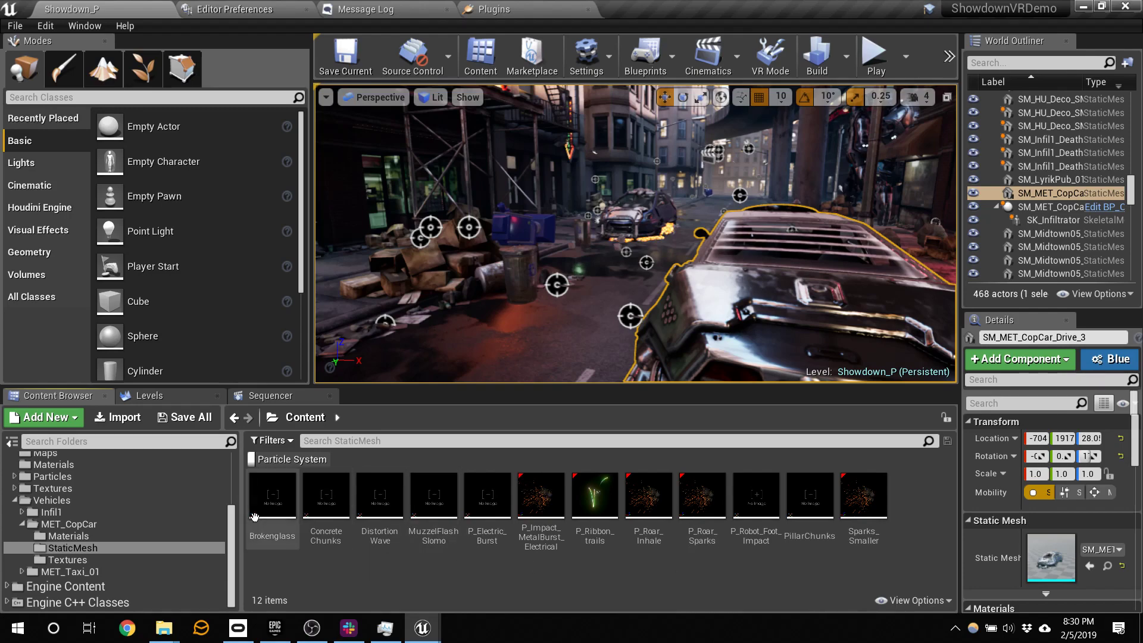
{"action": "left_click", "coordinate": [861, 494], "text": "shift"}
{"action": "right_click", "coordinate": [861, 493]}
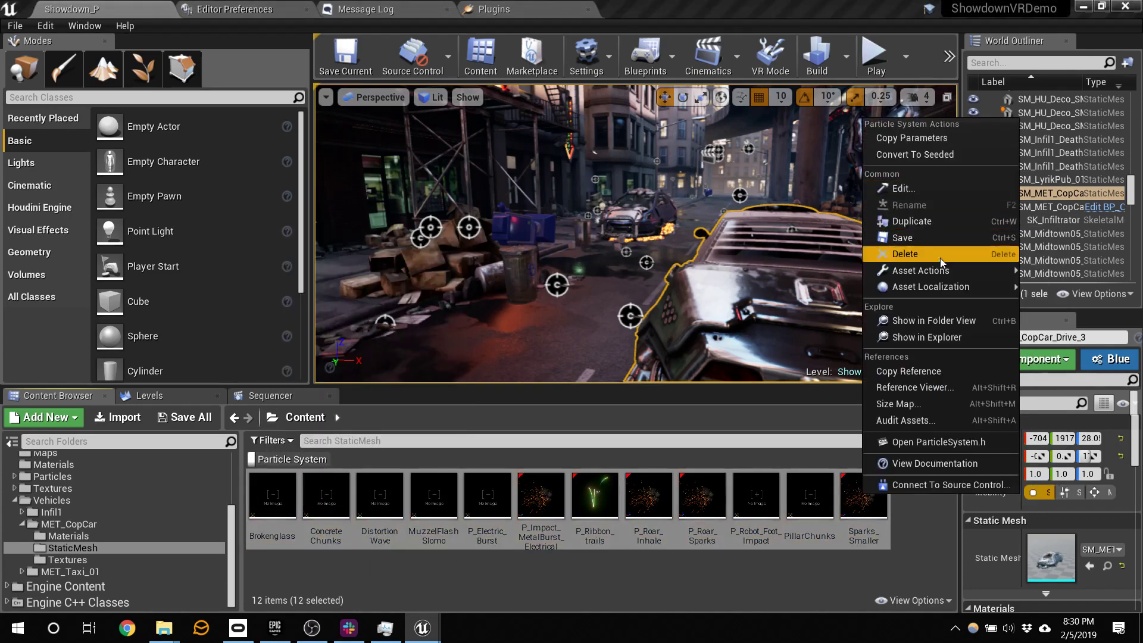
{"action": "mouse_move", "coordinate": [953, 276]}
{"action": "left_click", "coordinate": [781, 381]}
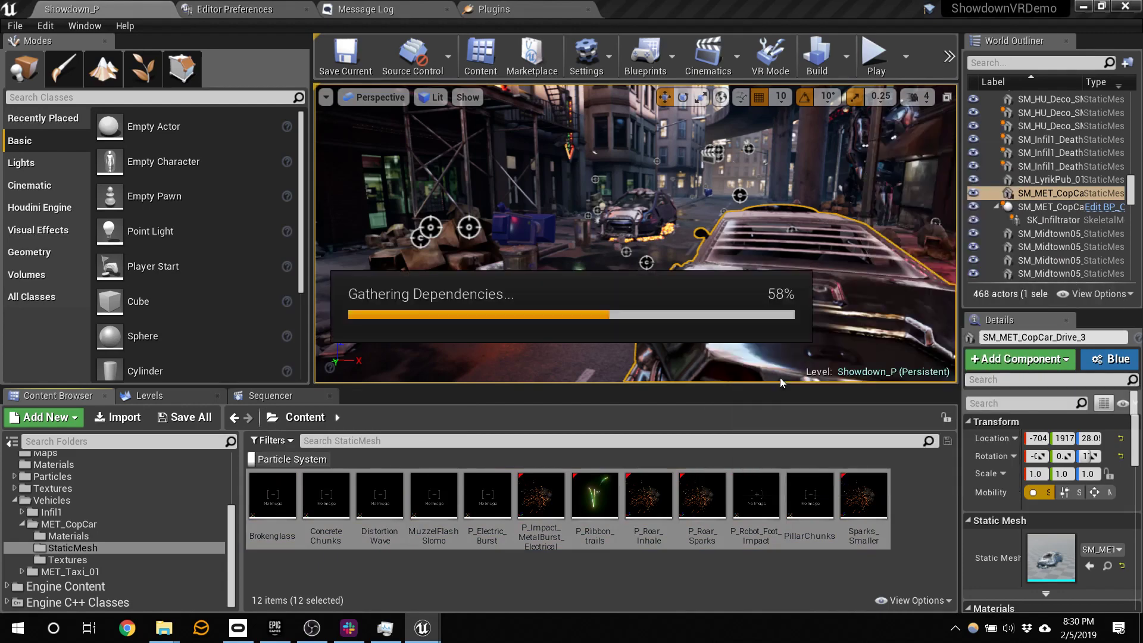
{"action": "left_click", "coordinate": [692, 485]}
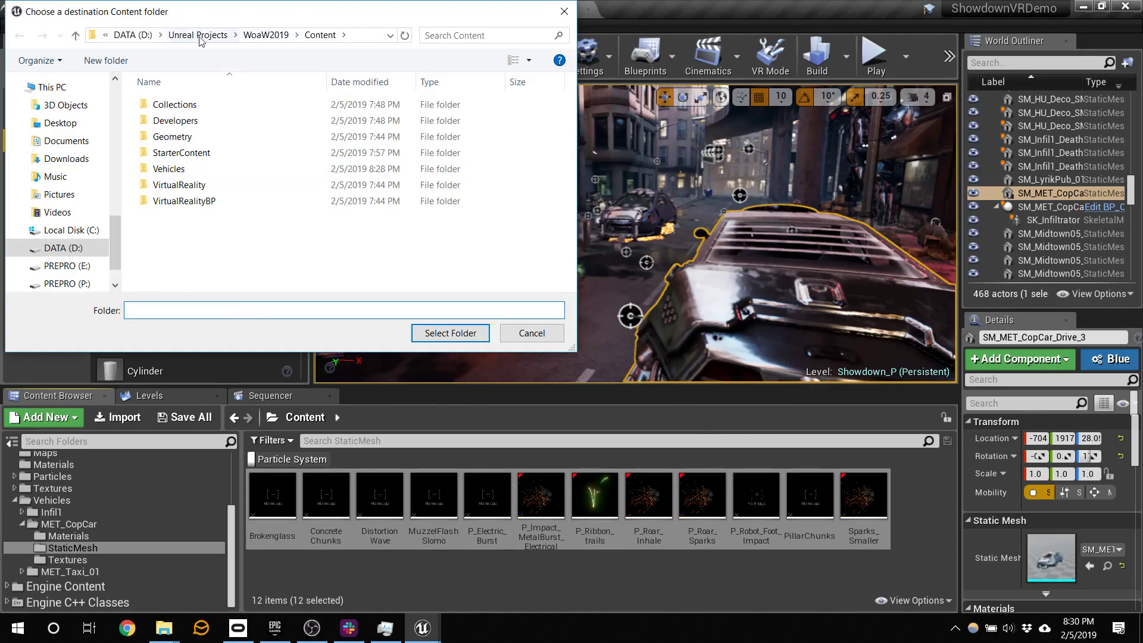
{"action": "left_click", "coordinate": [439, 339]}
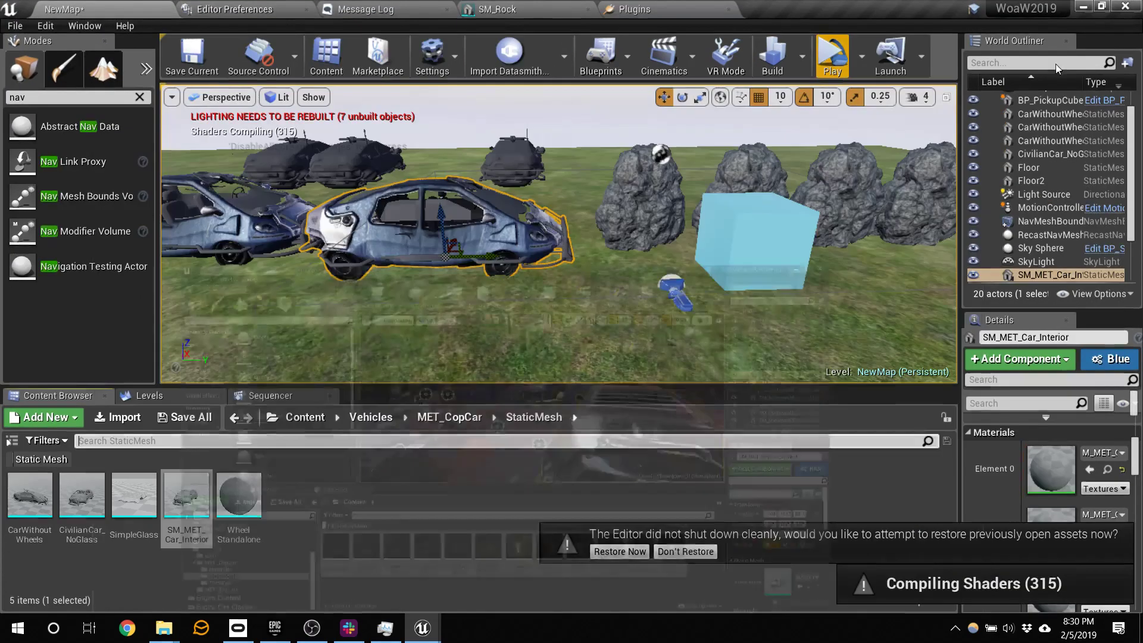
- In the WoaW2019 editor, return to the root Content folder and filter it to Particle System assets
{"action": "left_click", "coordinate": [303, 418]}
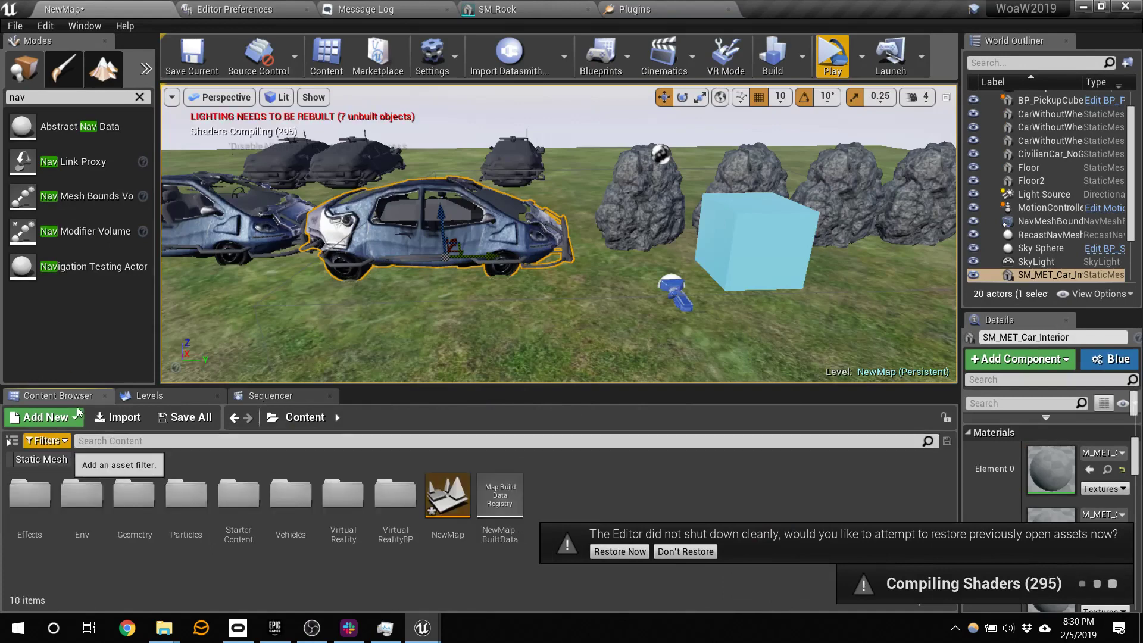
{"action": "left_click", "coordinate": [52, 443]}
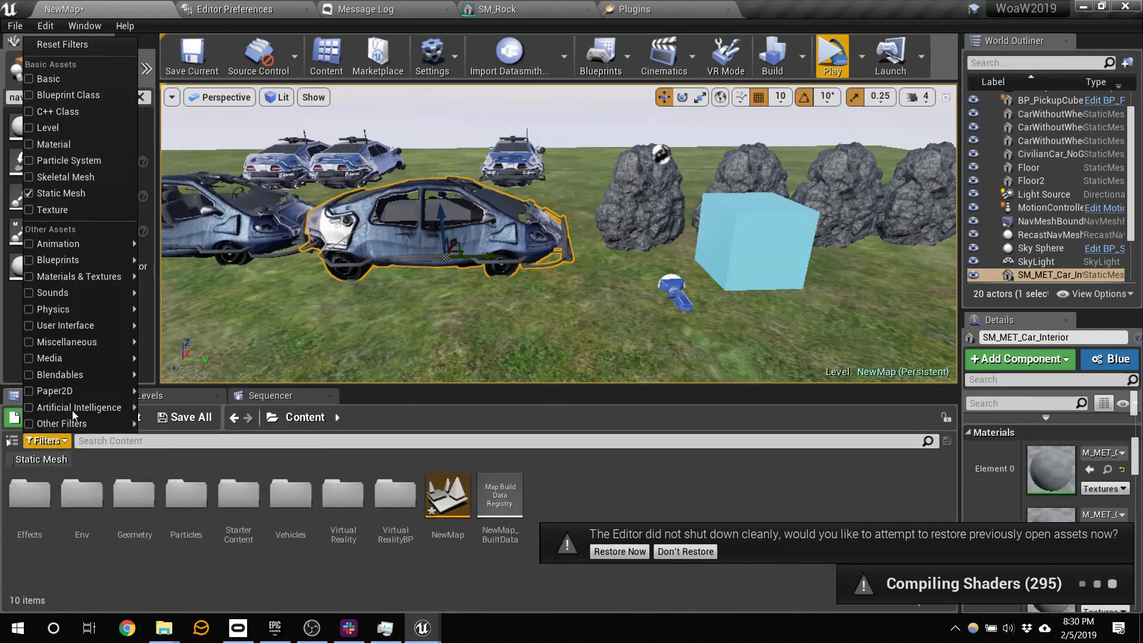
{"action": "left_click", "coordinate": [59, 161]}
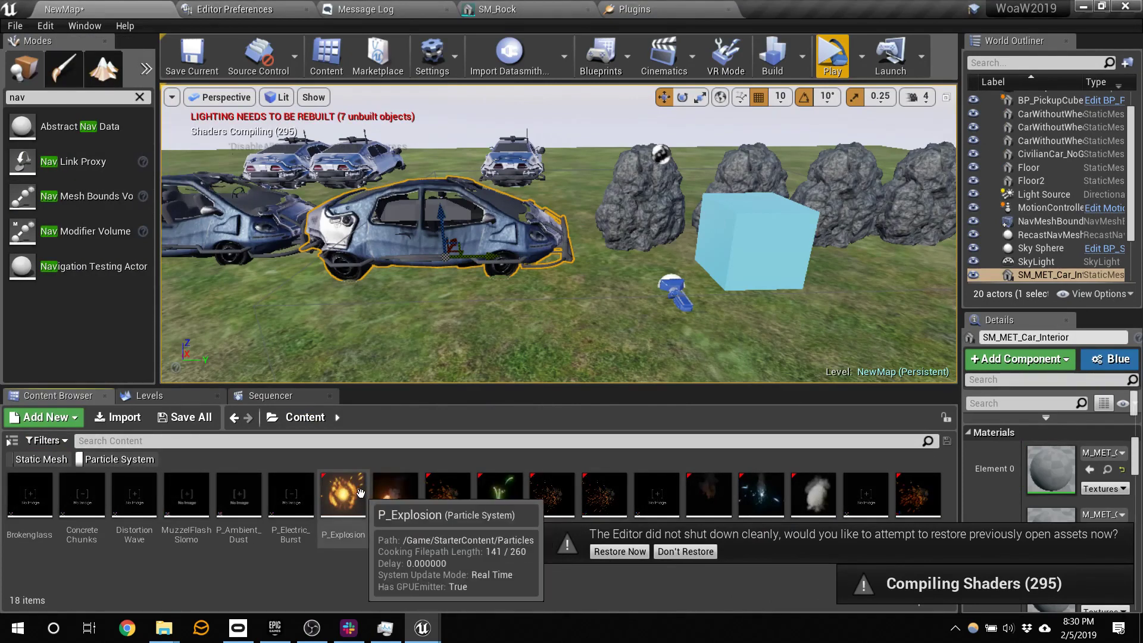
- Place a P_Explosion emitter on the grass beside the cars and a P_Ribbon_trails emitter near the pickup cube
{"action": "left_click_drag", "start_coordinate": [343, 497], "coordinate": [336, 331]}
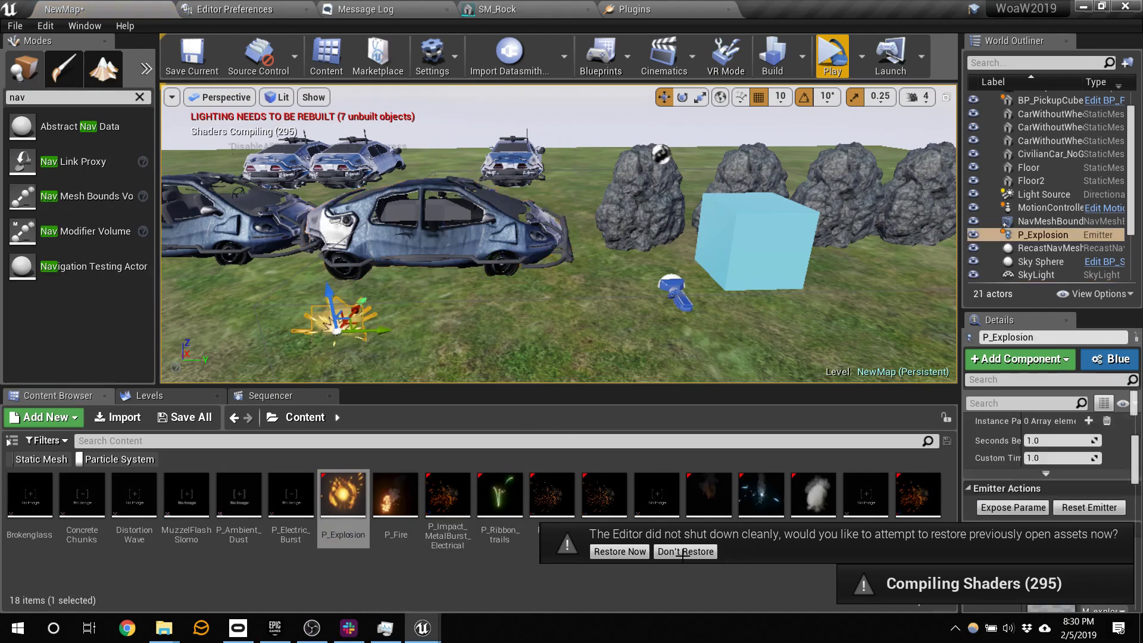
{"action": "left_click_drag", "start_coordinate": [499, 494], "coordinate": [589, 284]}
{"action": "right_click_drag", "start_coordinate": [589, 284], "coordinate": [458, 378]}
{"action": "key", "text": "w"}
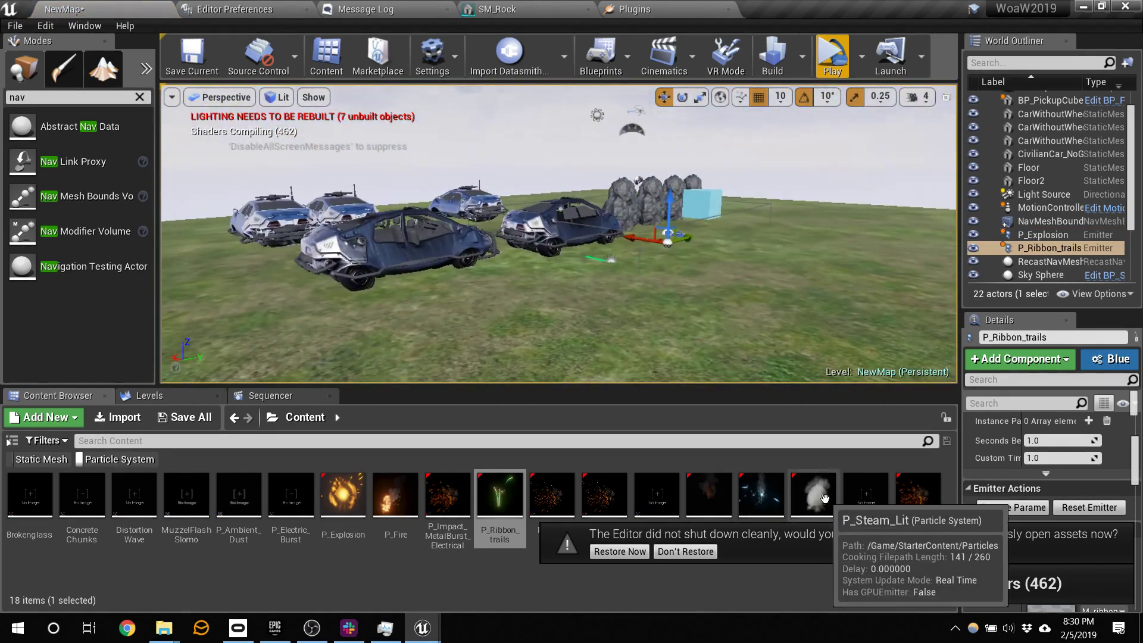
- Place a Sparks_Smaller emitter on the open grass away from the cars and rocks
{"action": "left_click", "coordinate": [917, 494]}
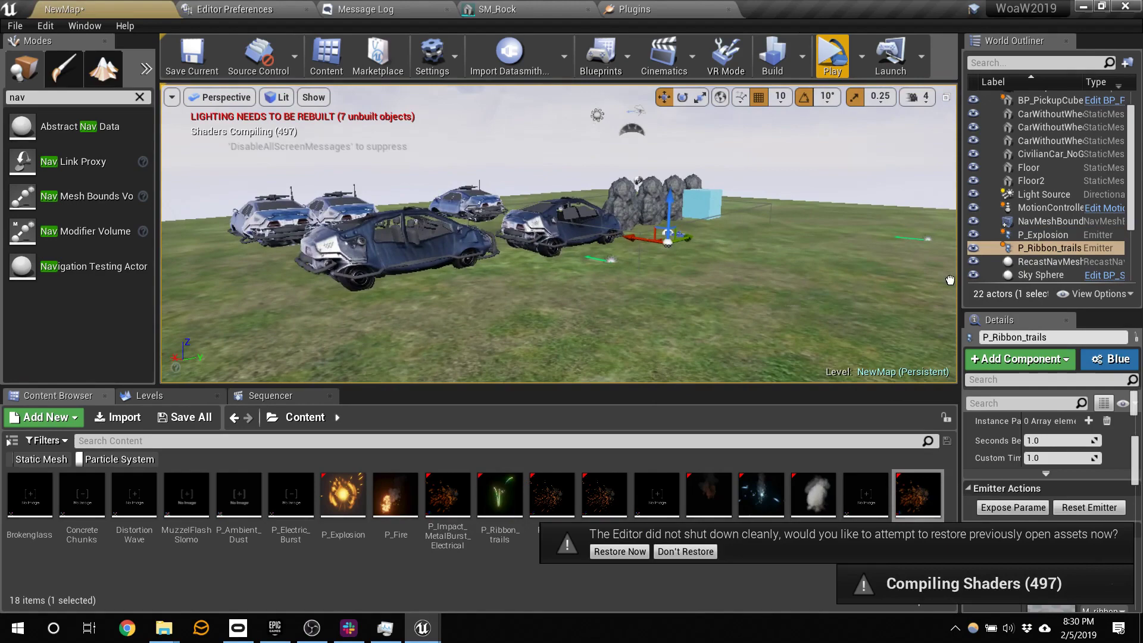
{"action": "left_click_drag", "start_coordinate": [870, 300], "coordinate": [927, 240]}
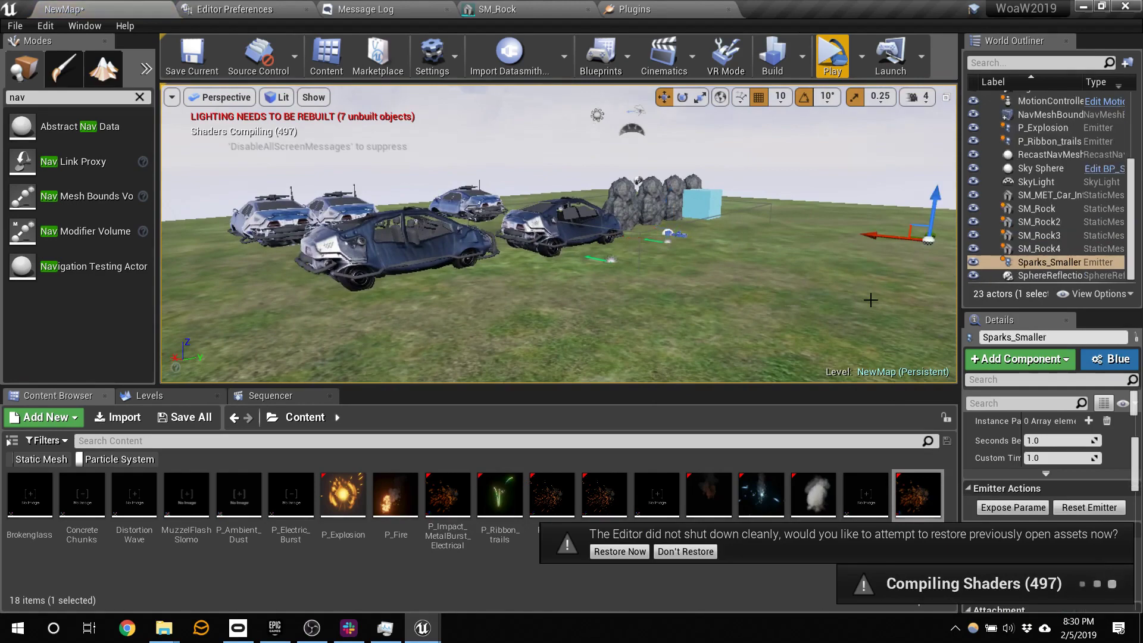
{"action": "key", "text": "w"}
{"action": "mouse_move", "coordinate": [640, 307]}
{"action": "right_mouse_down"}
{"action": "mouse_move", "coordinate": [723, 315]}
{"action": "mouse_move", "coordinate": [709, 339]}
{"action": "mouse_move", "coordinate": [640, 307]}
{"action": "mouse_move", "coordinate": [640, 293]}
{"action": "right_mouse_up"}
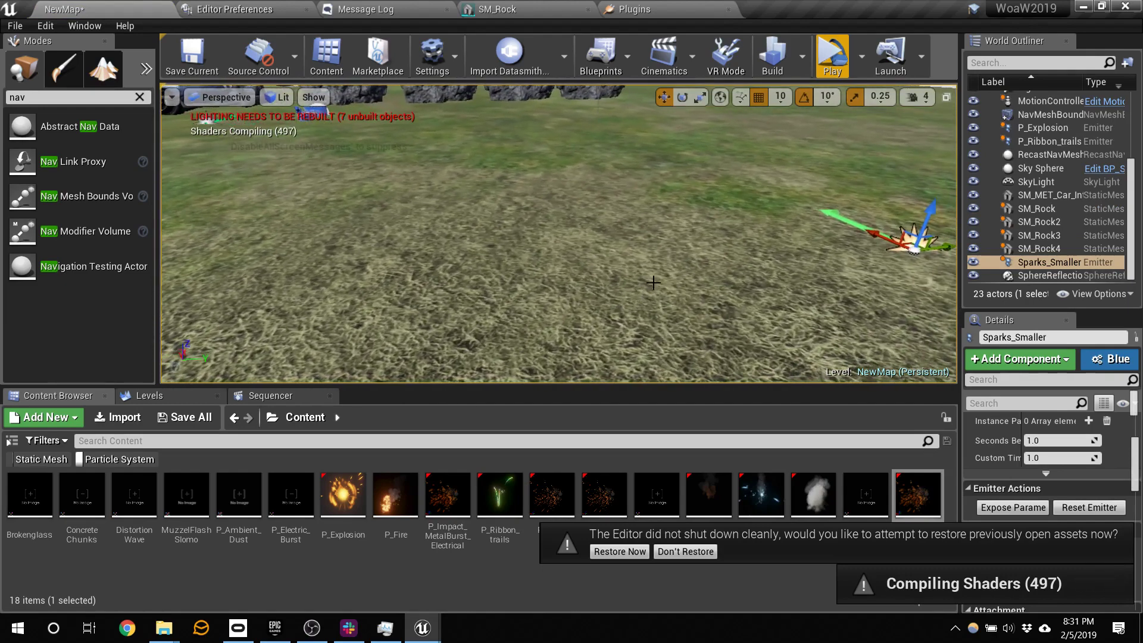
- Turn on the FPS display in the level viewport
{"action": "right_click_drag", "start_coordinate": [575, 275], "coordinate": [564, 241]}
{"action": "key", "text": "s"}
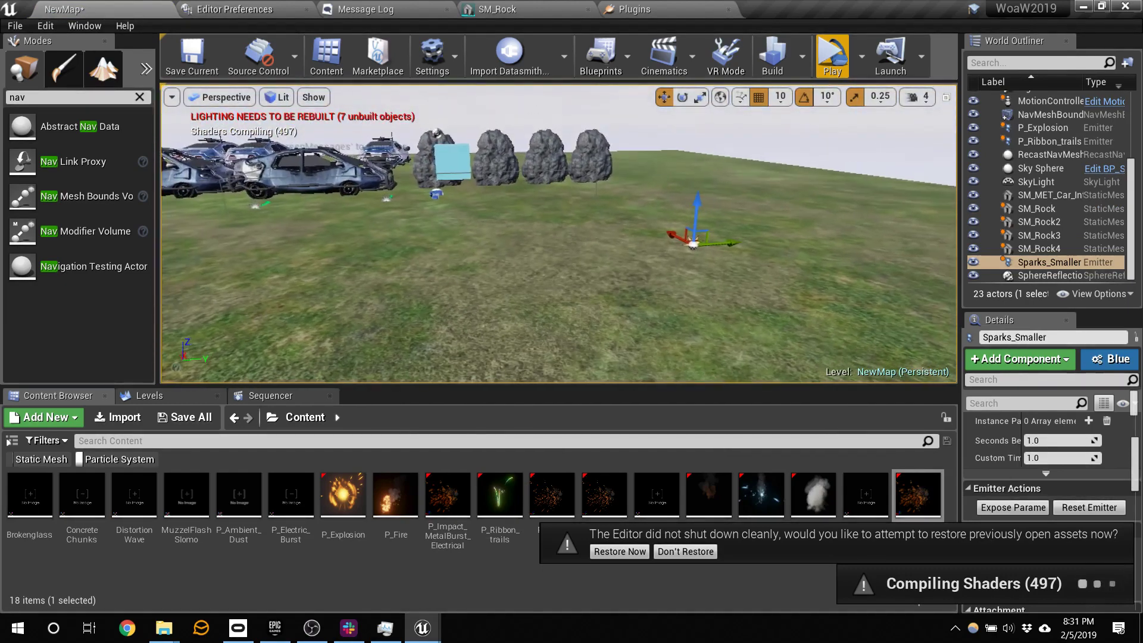
{"action": "right_click_drag", "start_coordinate": [534, 310], "coordinate": [531, 309]}
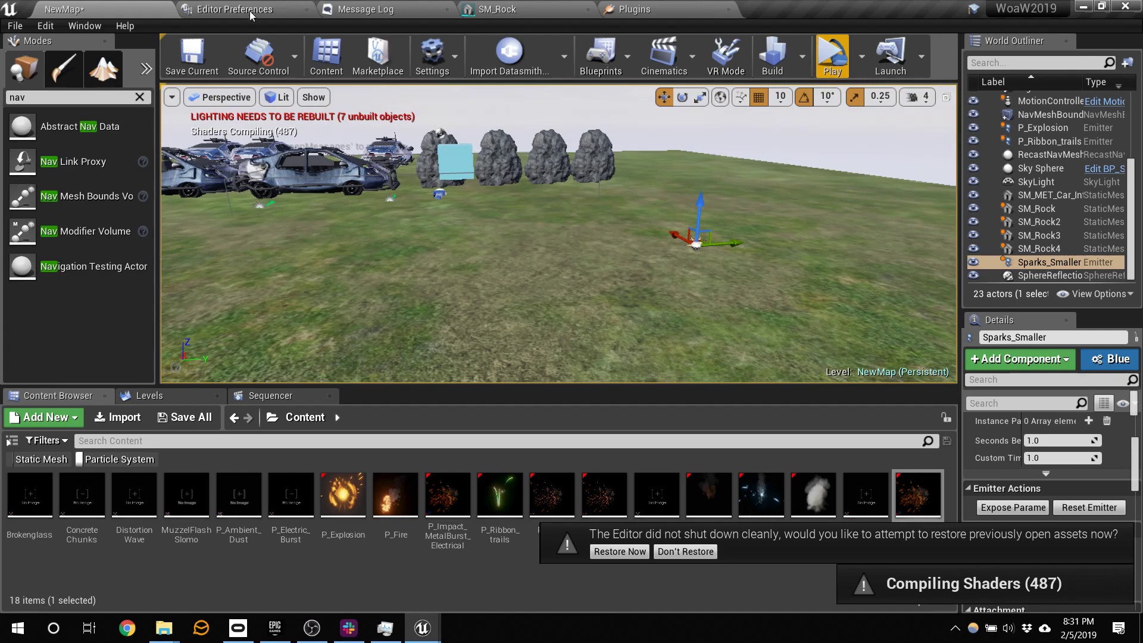
{"action": "left_click", "coordinate": [172, 98]}
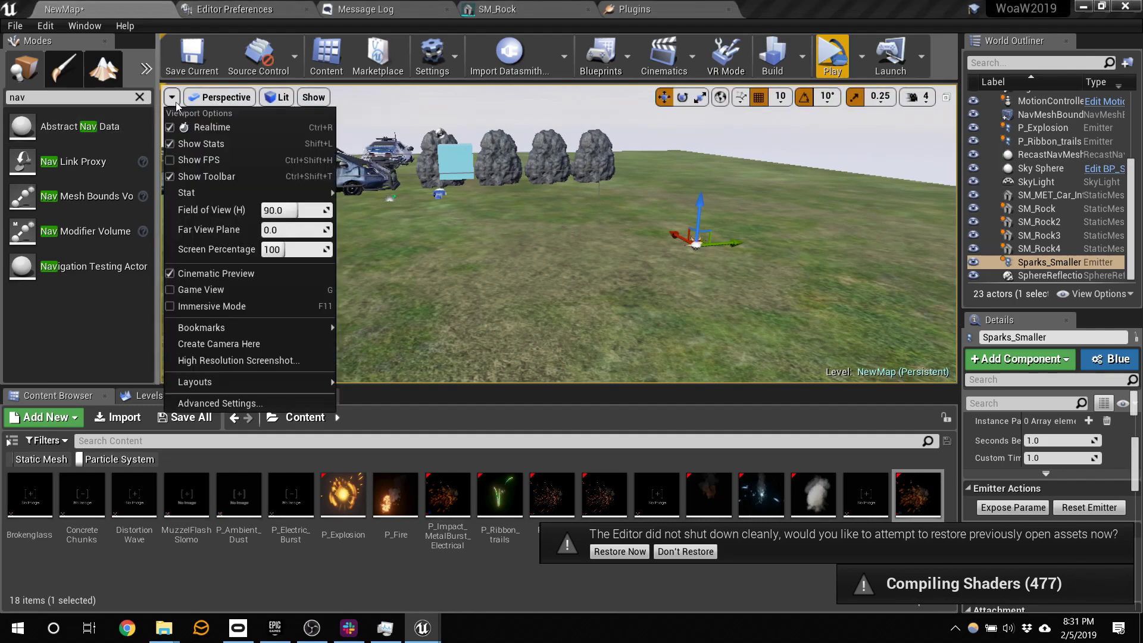
{"action": "left_click", "coordinate": [193, 160]}
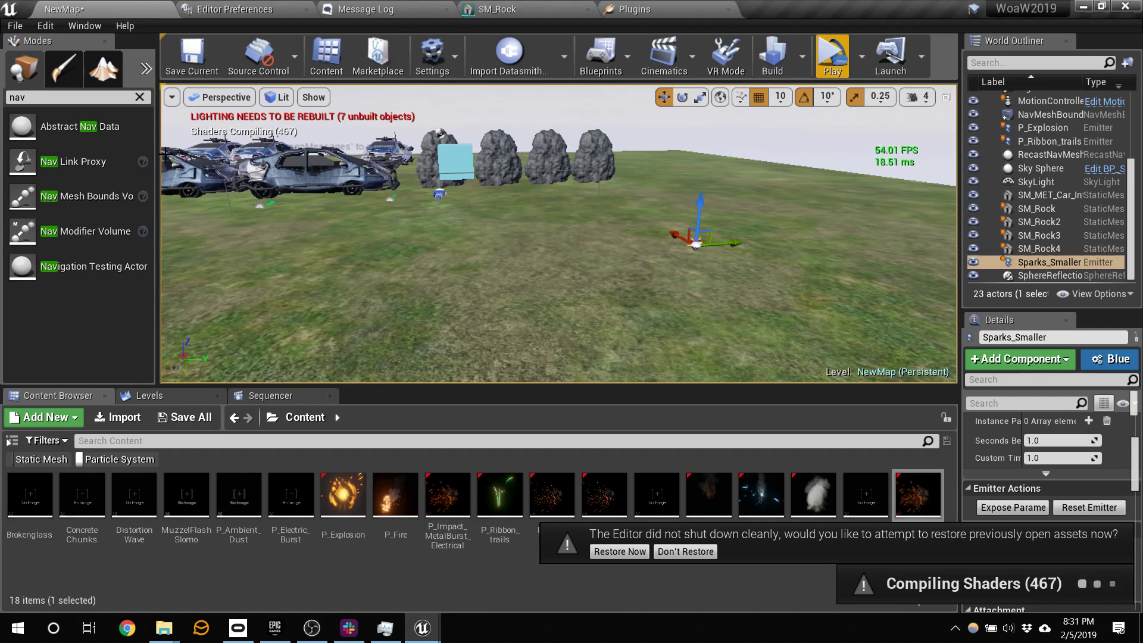
- Try to play the level in VR
{"action": "left_click", "coordinate": [842, 70]}
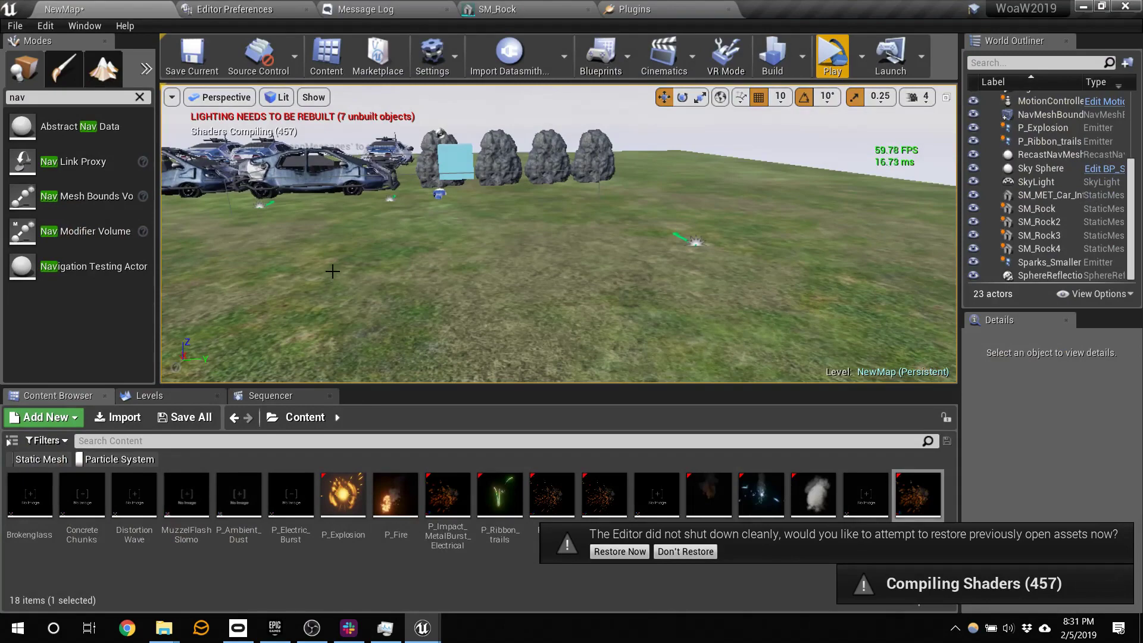
{"action": "left_click", "coordinate": [372, 290]}
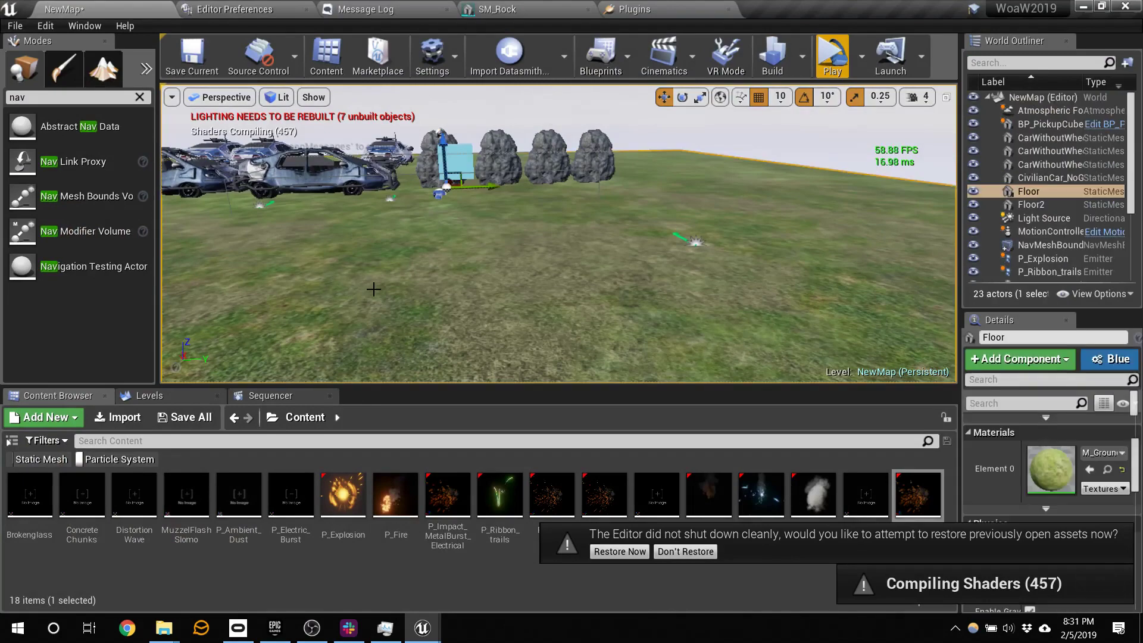
{"action": "left_click", "coordinate": [827, 75]}
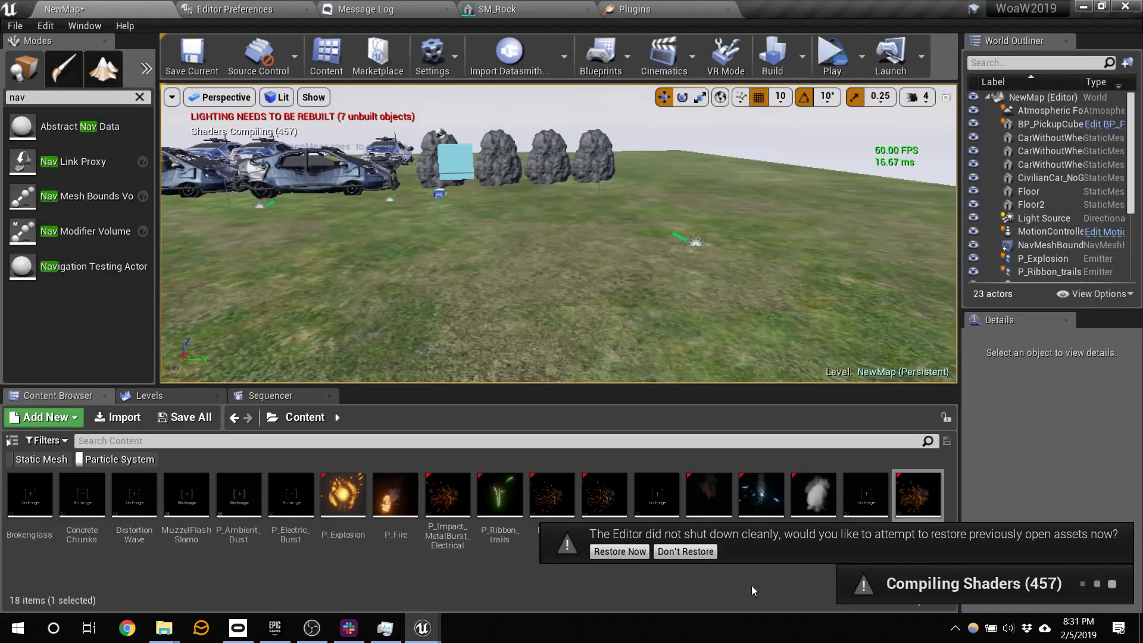
- Decline restoring the previously open assets and save all modified level and content files
{"action": "left_click", "coordinate": [685, 551]}
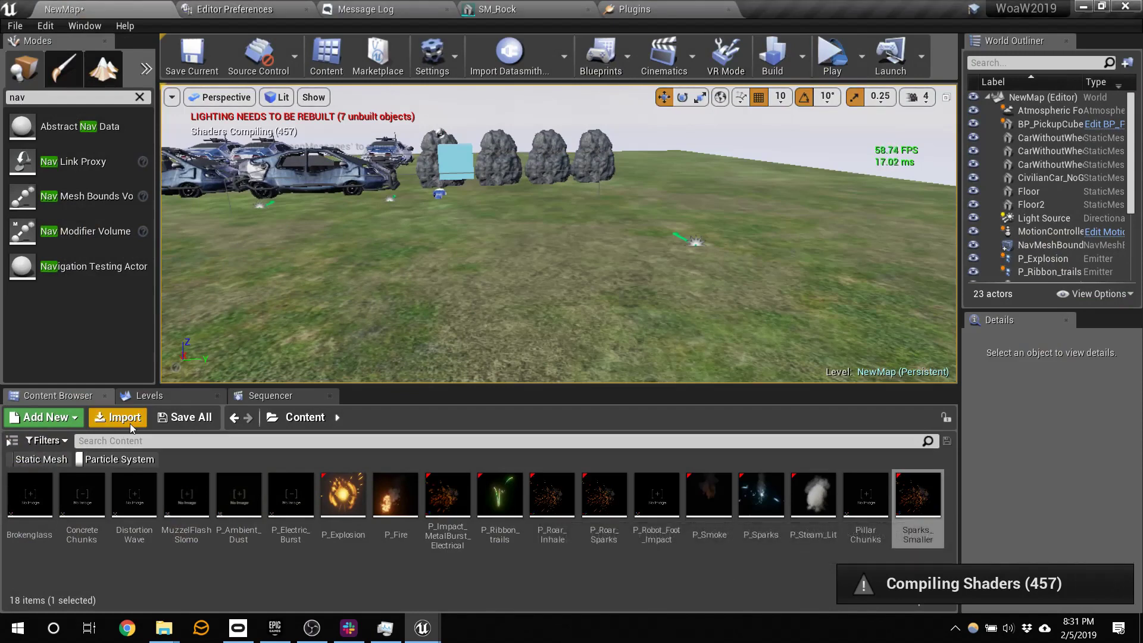
{"action": "left_click", "coordinate": [192, 423]}
{"action": "left_click", "coordinate": [700, 443]}
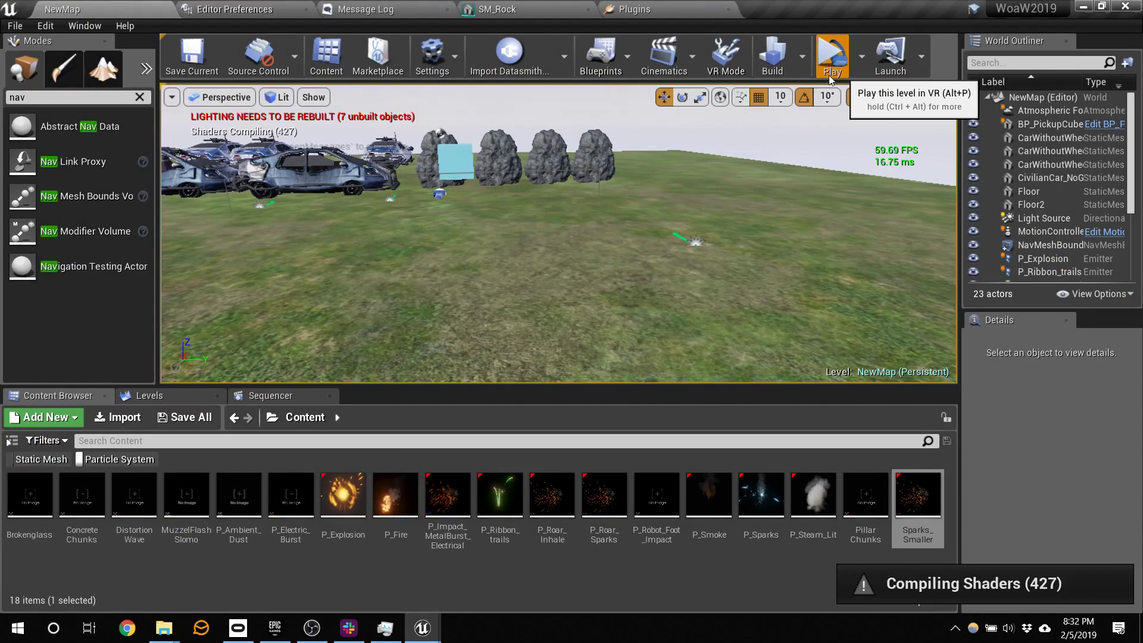
- Try VR play again, switch the play mode to run the level inside the editor viewport, and stop the session
{"action": "left_click", "coordinate": [829, 75]}
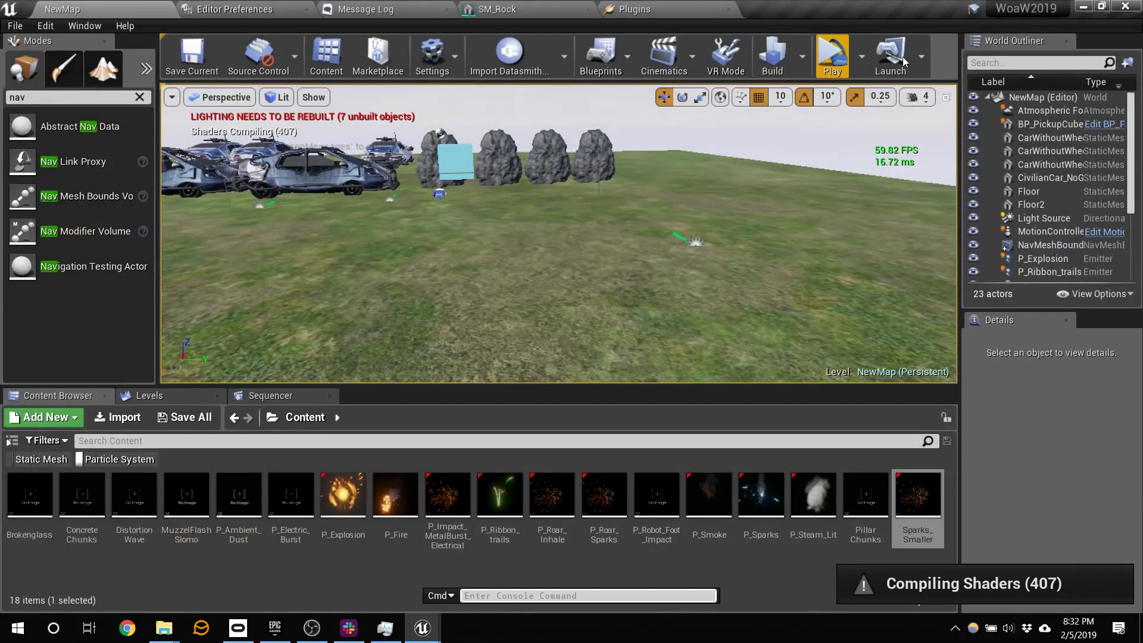
{"action": "left_click", "coordinate": [860, 58]}
{"action": "left_click", "coordinate": [898, 117]}
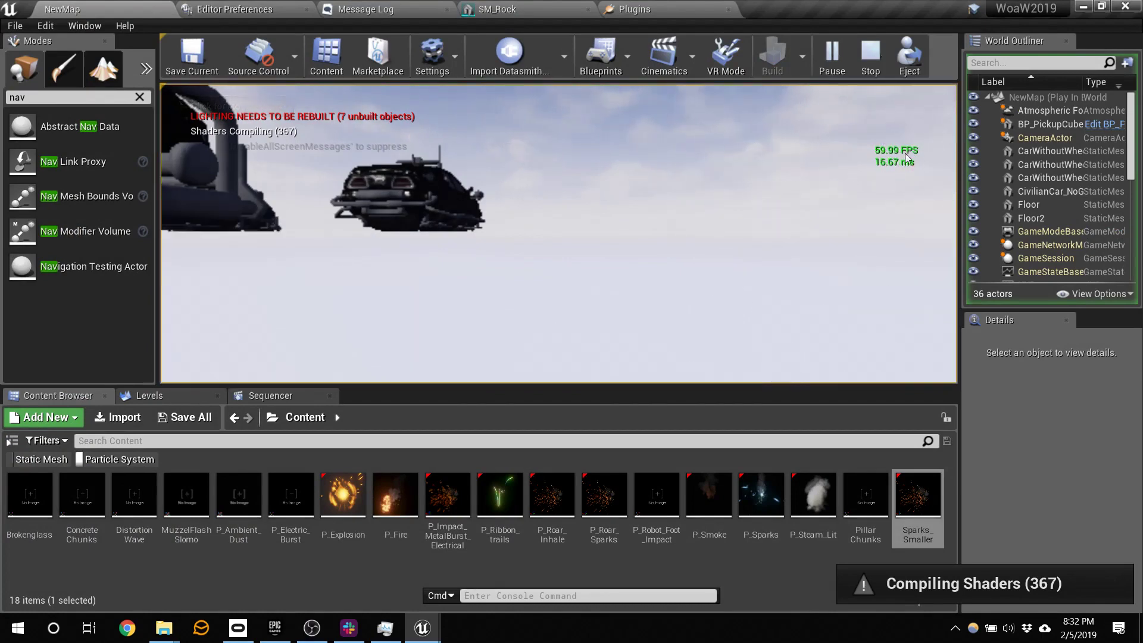
{"action": "left_click", "coordinate": [875, 58]}
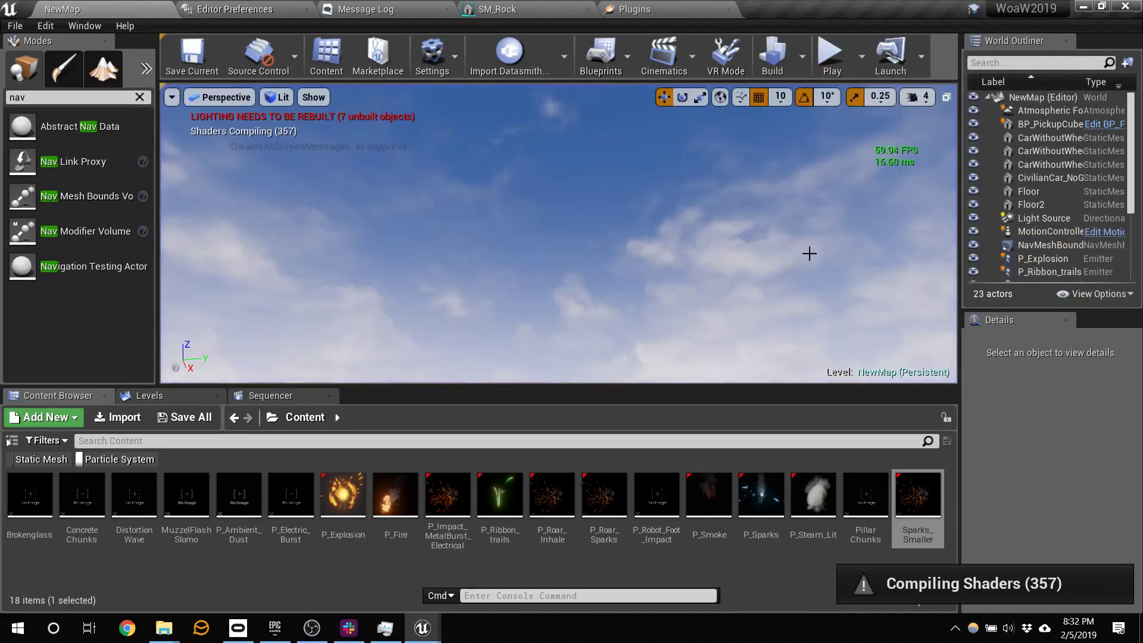
- Run the stat fps console command twice to toggle the FPS display off and back on
{"action": "right_click_drag", "start_coordinate": [809, 254], "coordinate": [726, 357]}
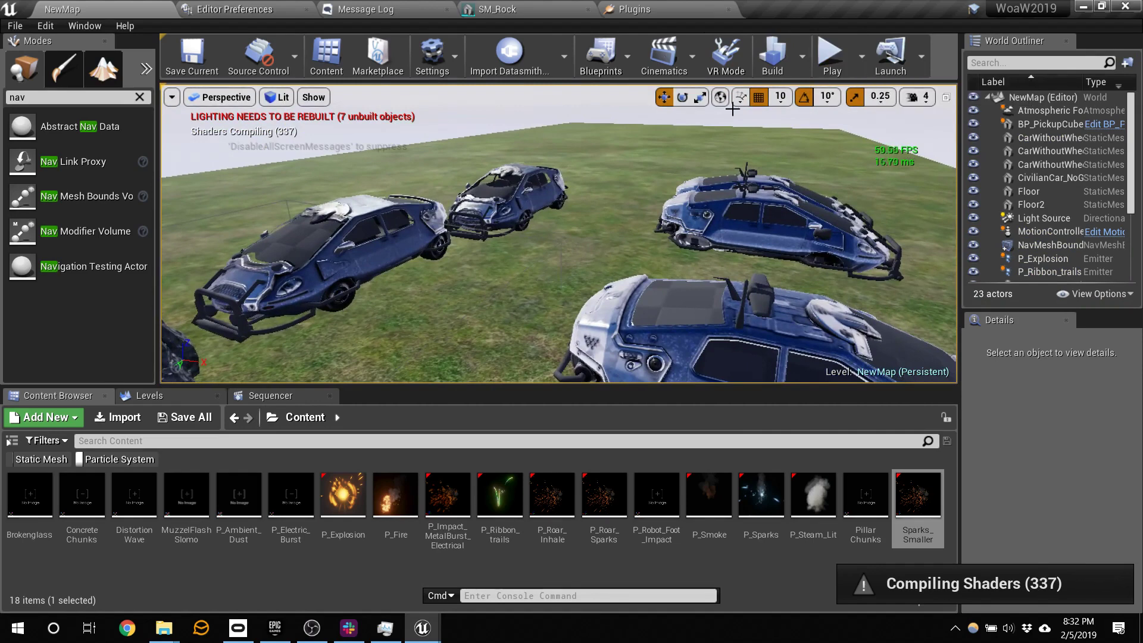
{"action": "key", "text": "grave"}
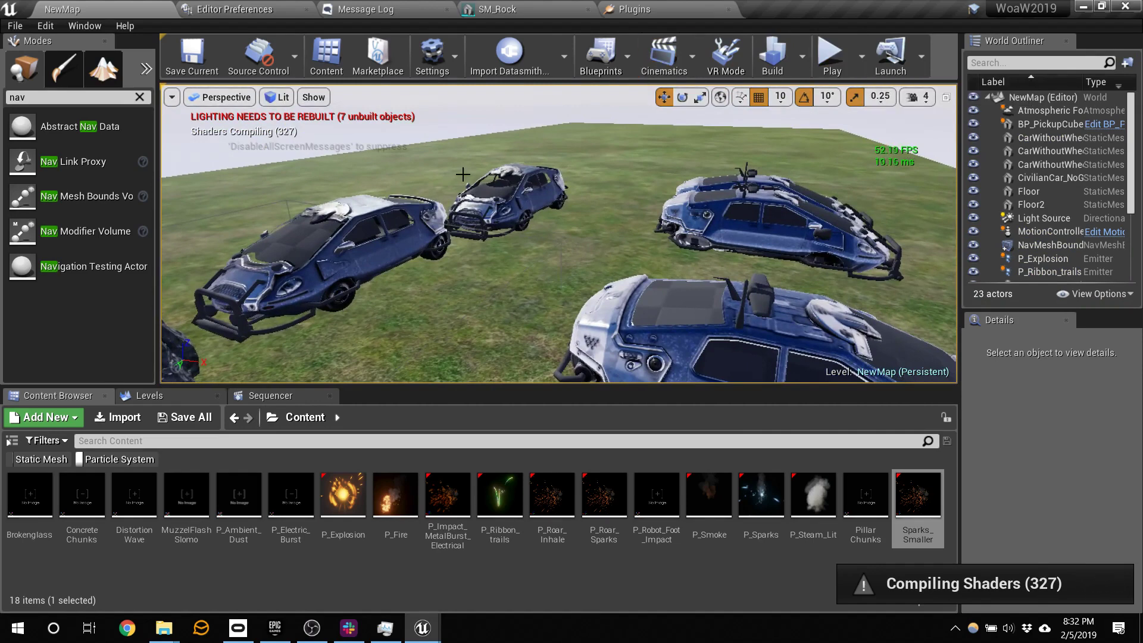
{"action": "left_click", "coordinate": [542, 245]}
{"action": "key", "text": "grave"}
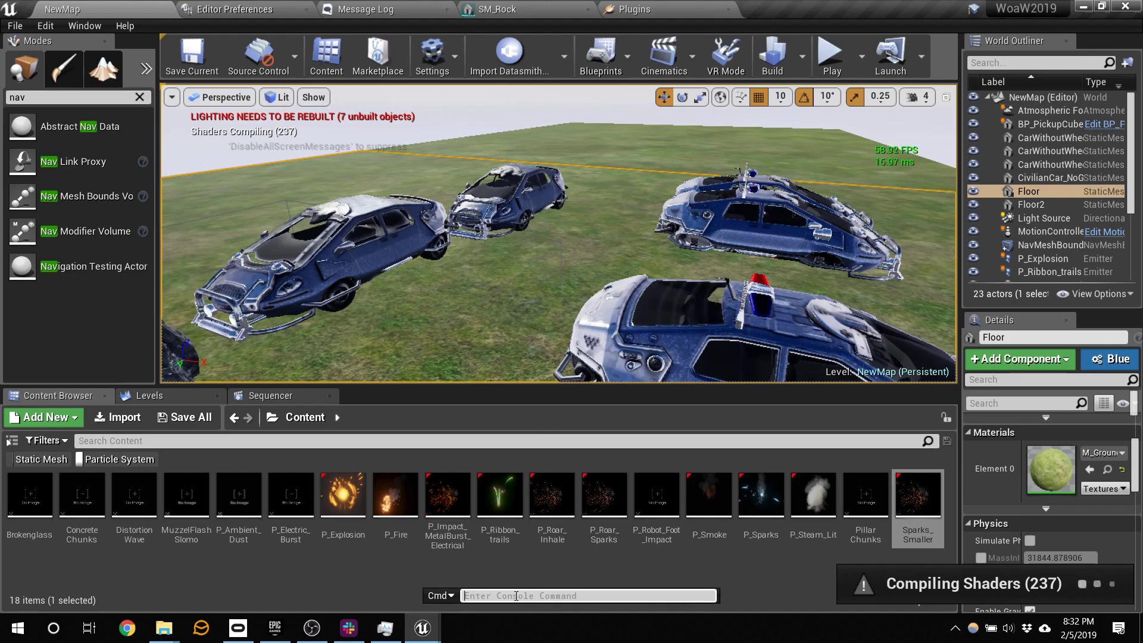
{"action": "type", "text": "stat fps"}
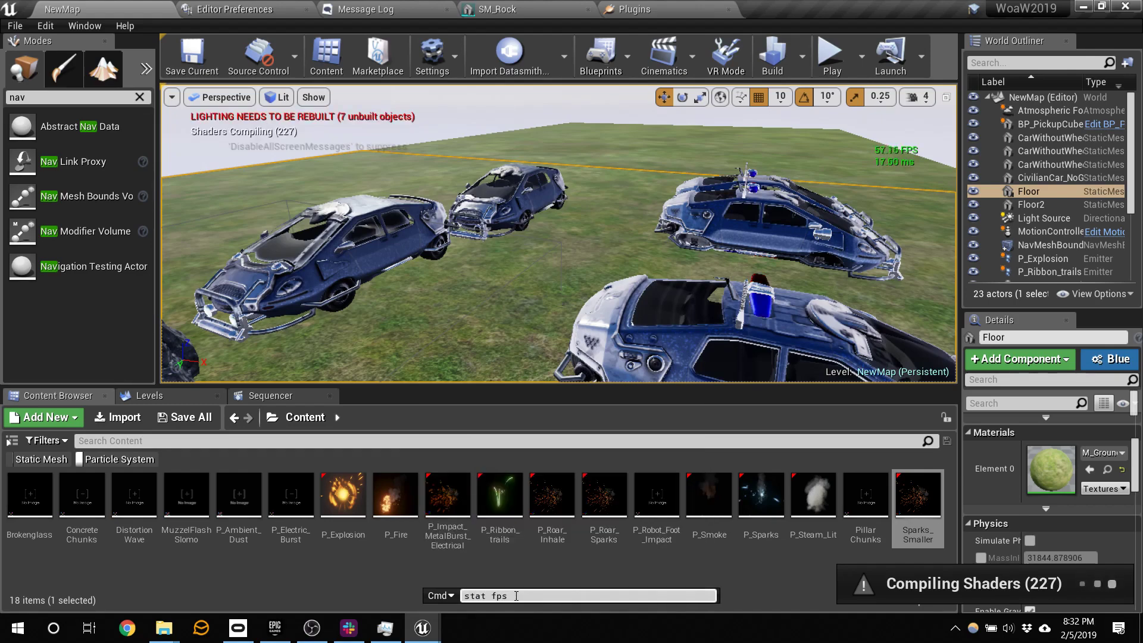
{"action": "key", "text": "Return"}
{"action": "key", "text": "grave"}
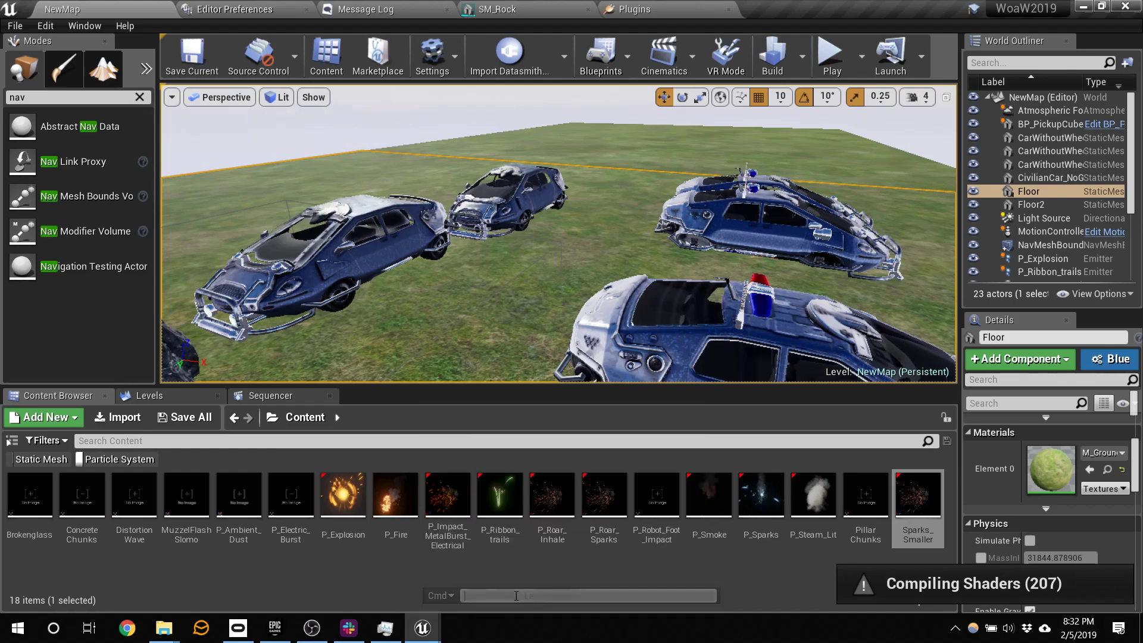
{"action": "type", "text": "stat fps"}
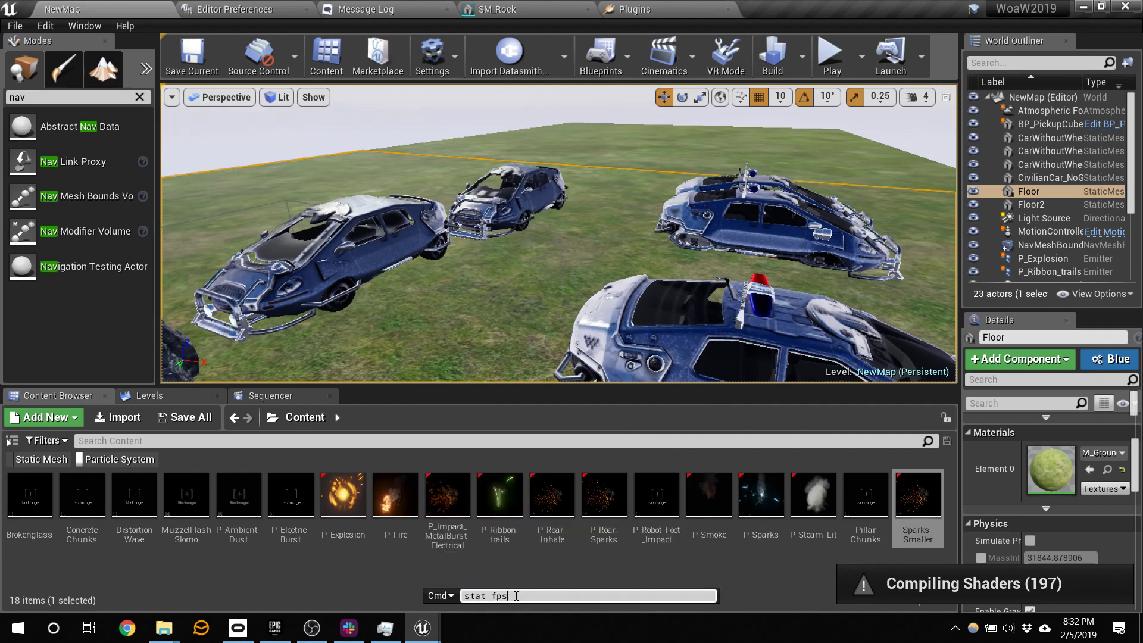
{"action": "key", "text": "Return"}
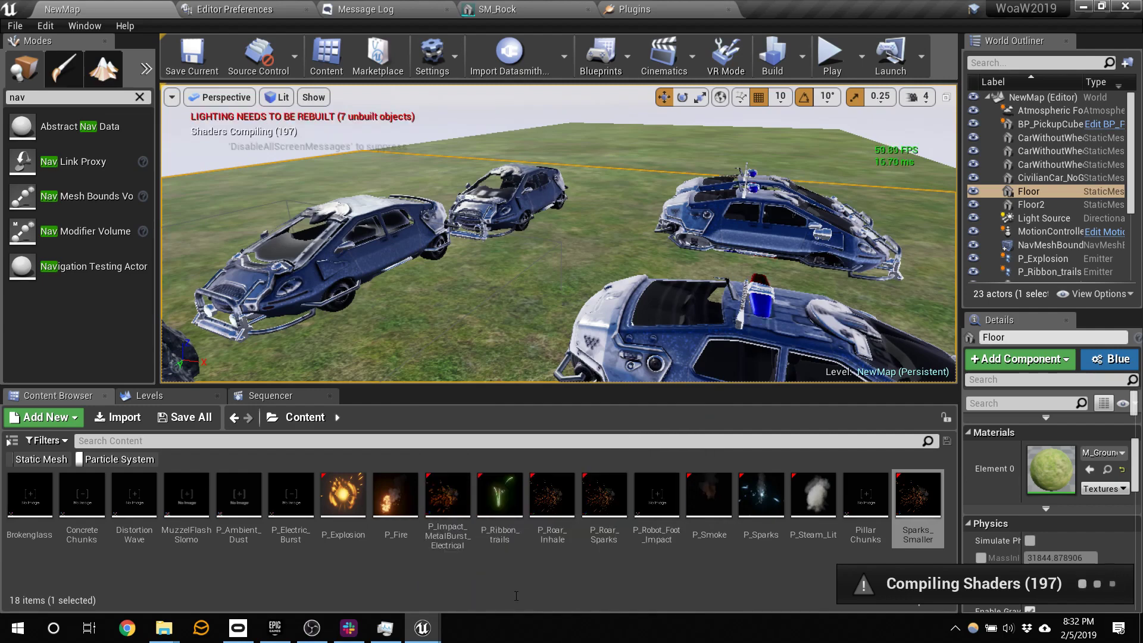
- Search the console commands for "high" and run HighResShot on the view of the police cars
{"action": "left_click_drag", "start_coordinate": [908, 284], "coordinate": [955, 271]}
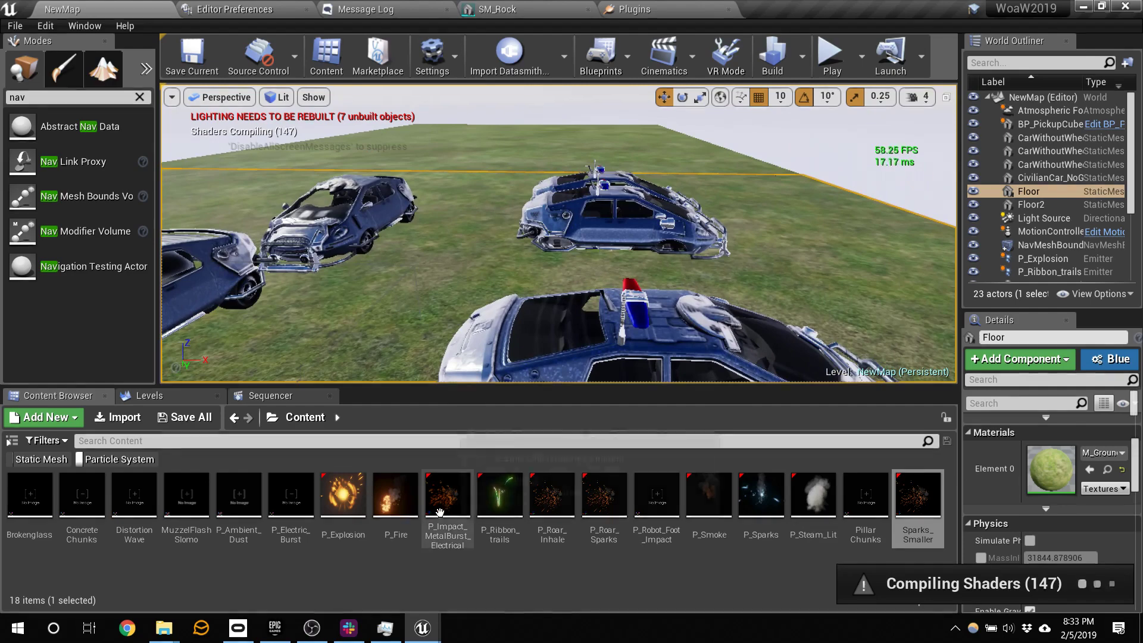
{"action": "key", "text": "grave"}
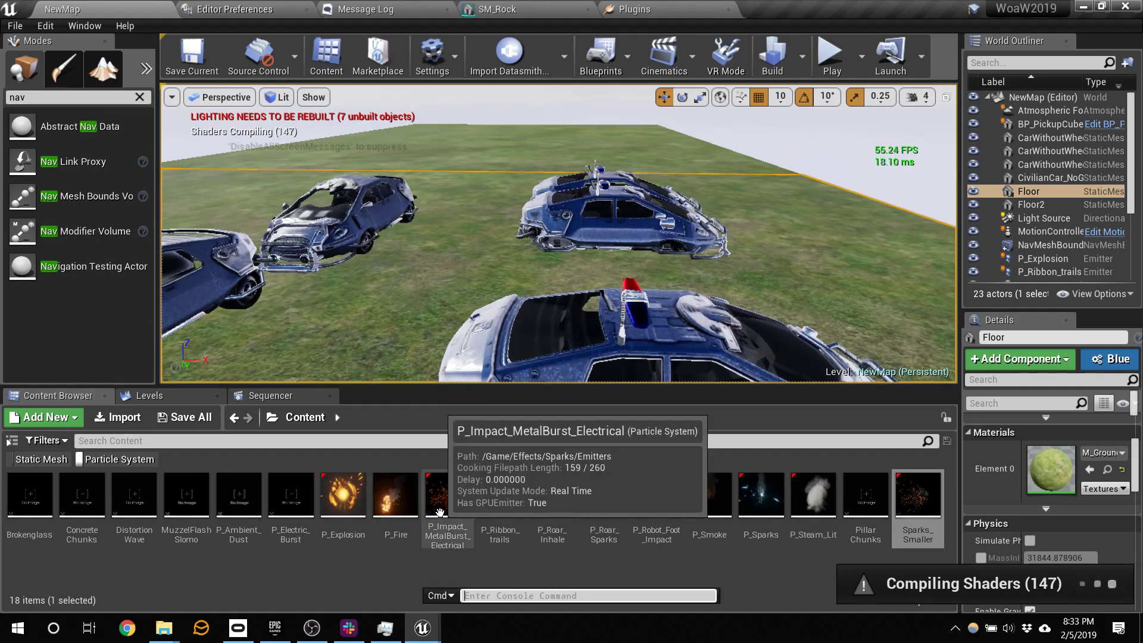
{"action": "type", "text": "hi"}
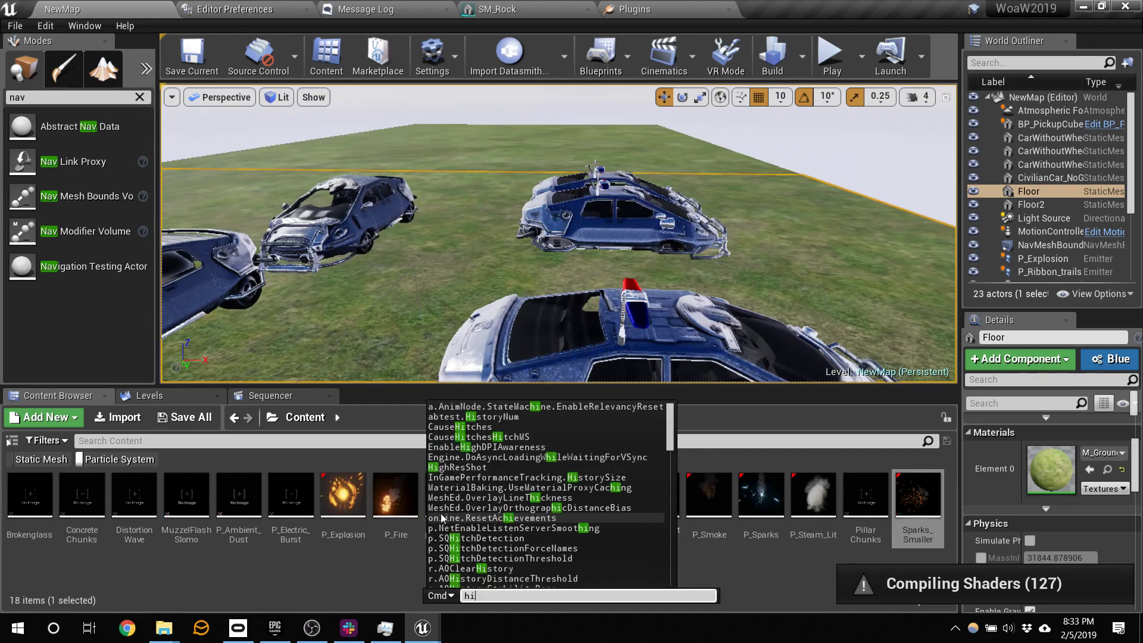
{"action": "type", "text": "gh"}
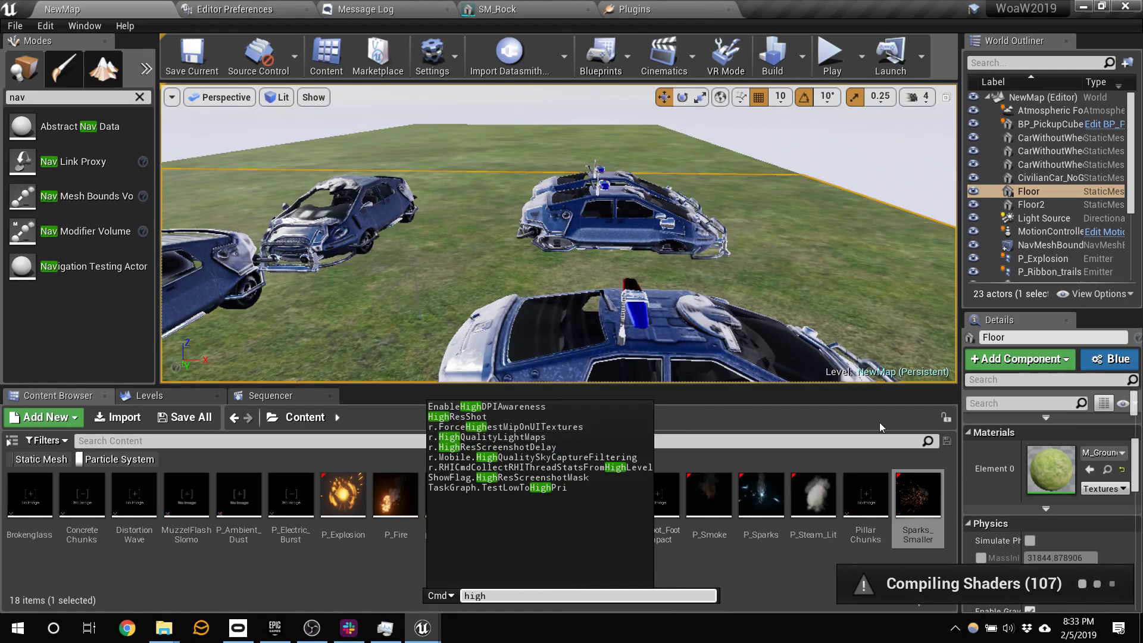
{"action": "key", "text": "Down"}
{"action": "key", "text": "Down"}
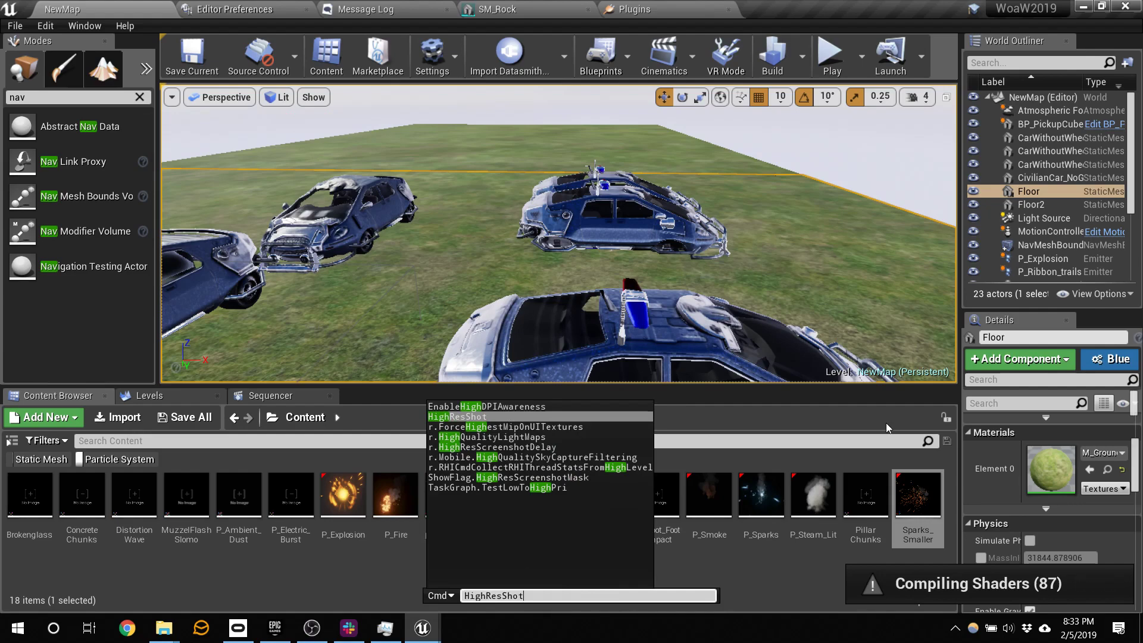
{"action": "key", "text": "Return"}
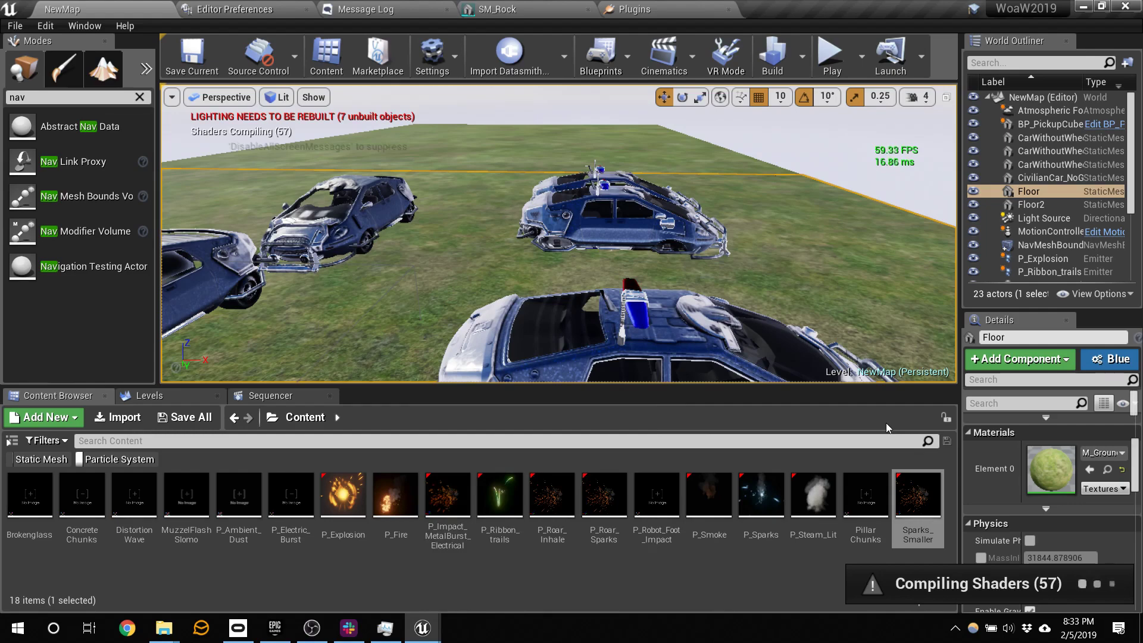
- Look up "highr" in the console, choose HighResShot and run the command again
{"action": "key", "text": "grave"}
{"action": "type", "text": "highr"}
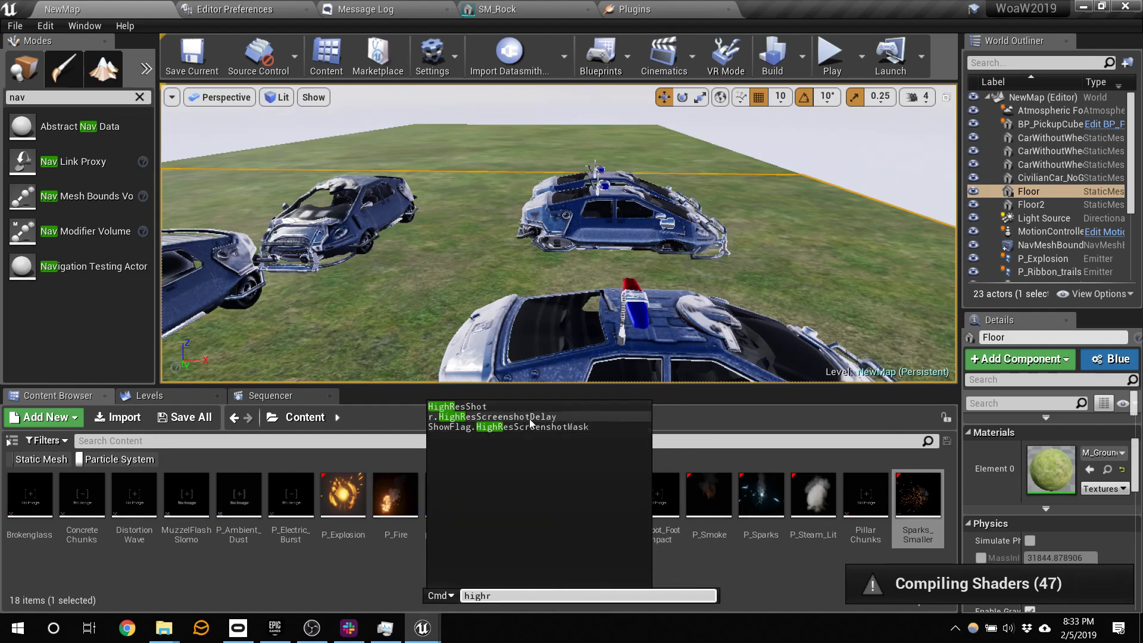
{"action": "left_click", "coordinate": [512, 407]}
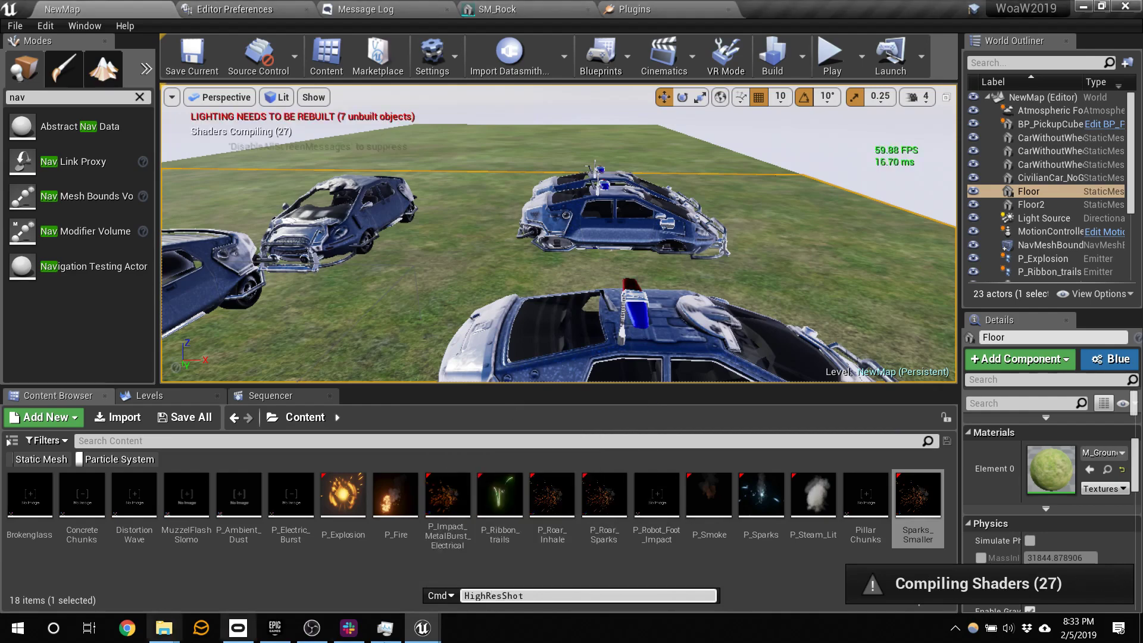
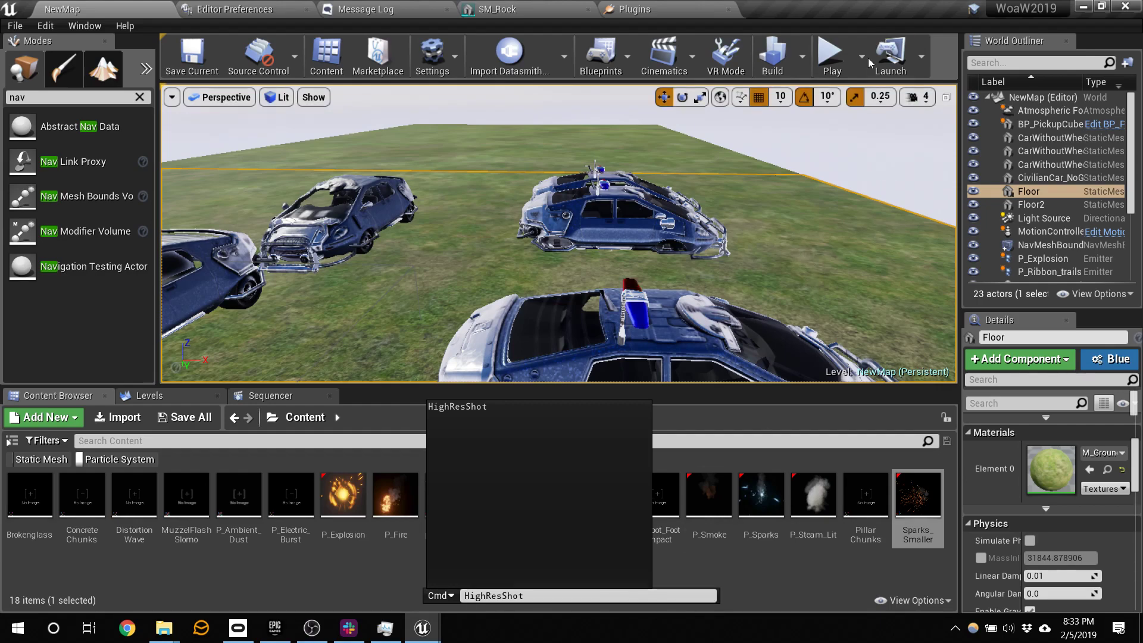
{"action": "left_click", "coordinate": [612, 595]}
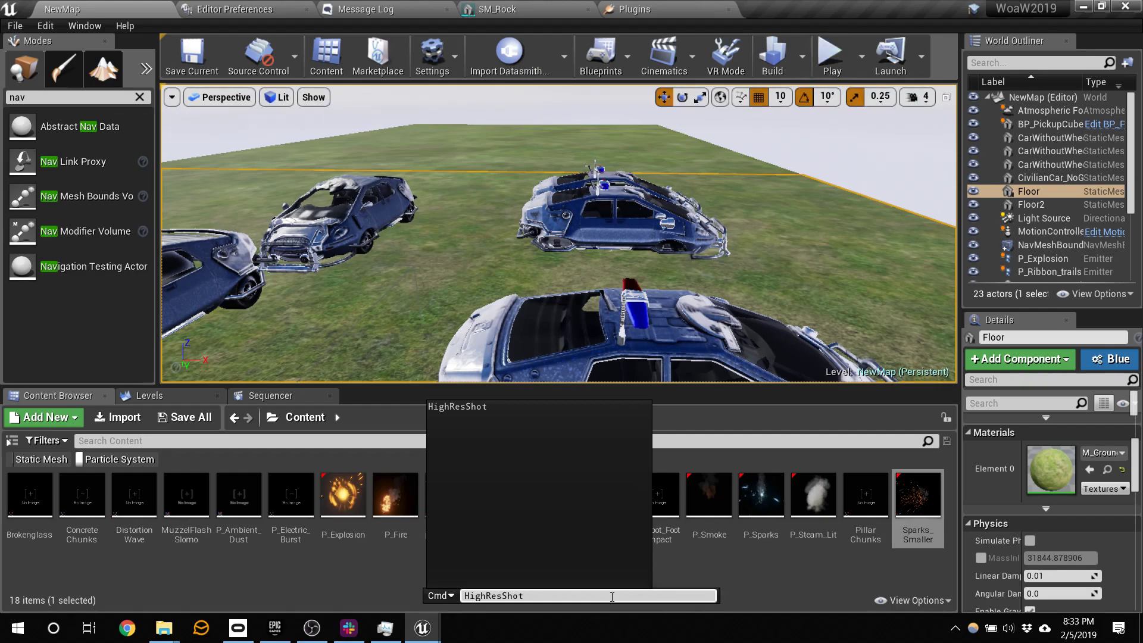
{"action": "key", "text": "Return"}
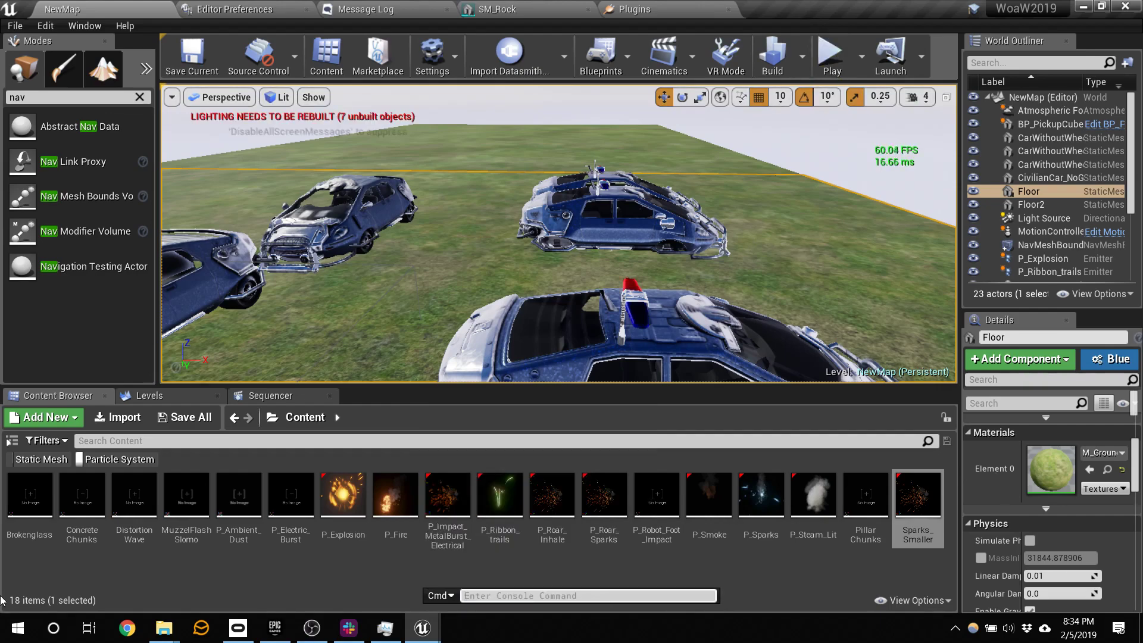
- Test the level briefly in the viewport, and delete the MotionController pawn lying near the pickup cube
{"action": "left_click", "coordinate": [843, 59]}
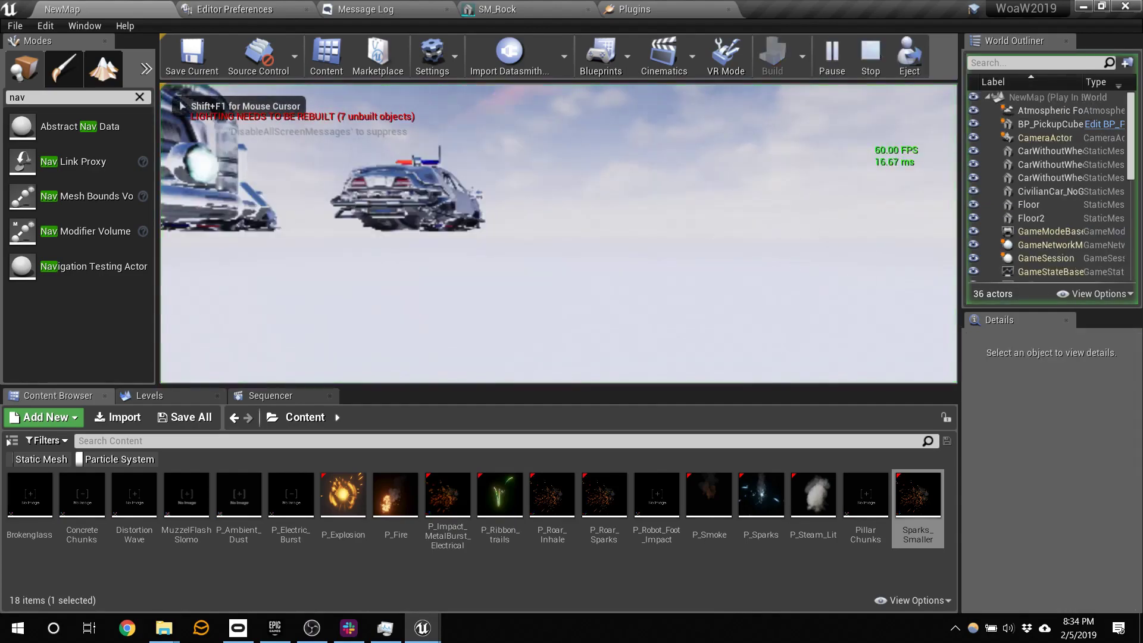
{"action": "key", "text": "Escape"}
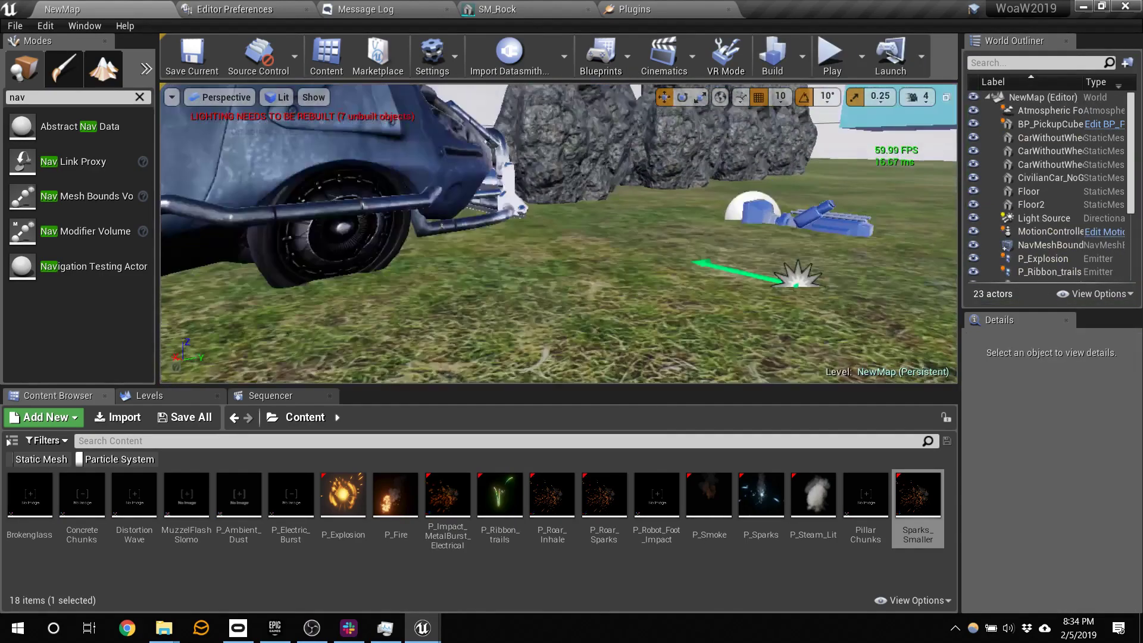
{"action": "right_click_drag", "start_coordinate": [489, 187], "coordinate": [490, 250]}
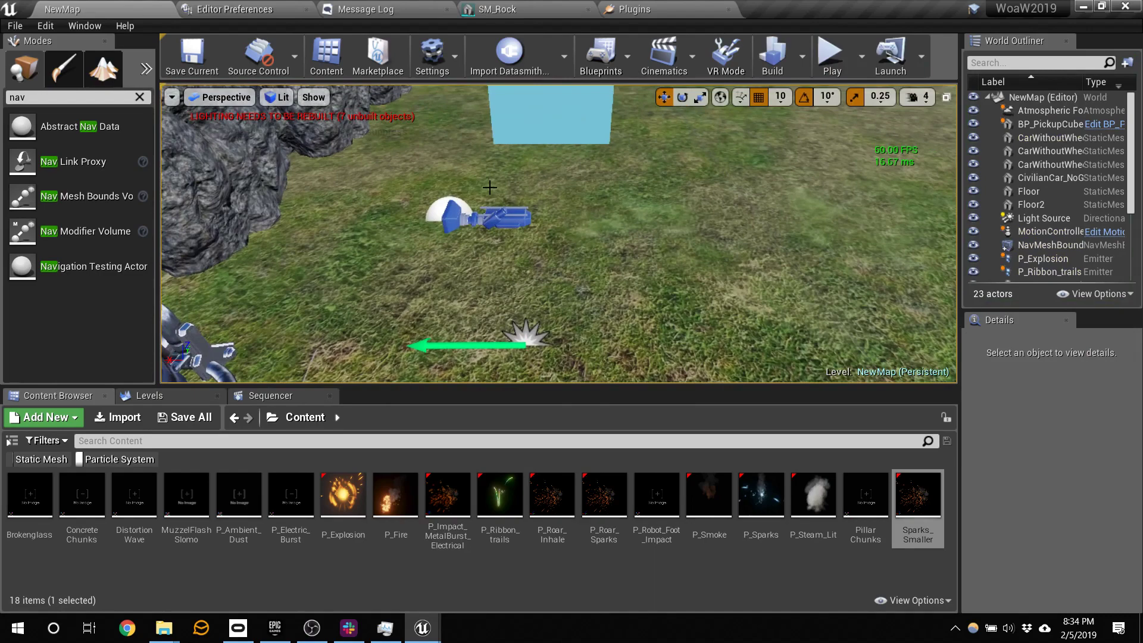
{"action": "left_click", "coordinate": [462, 211]}
{"action": "key", "text": "Delete"}
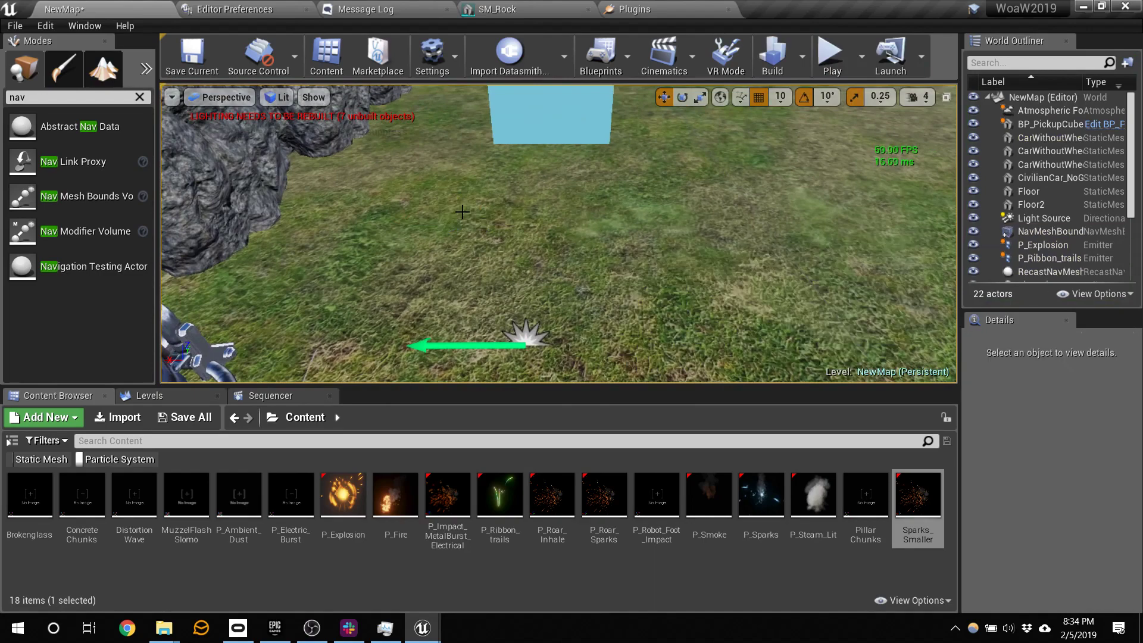
- Find the Player Start actor with the search term "play" and place one on the grass near the blue pickup cube
{"action": "left_click", "coordinate": [44, 95]}
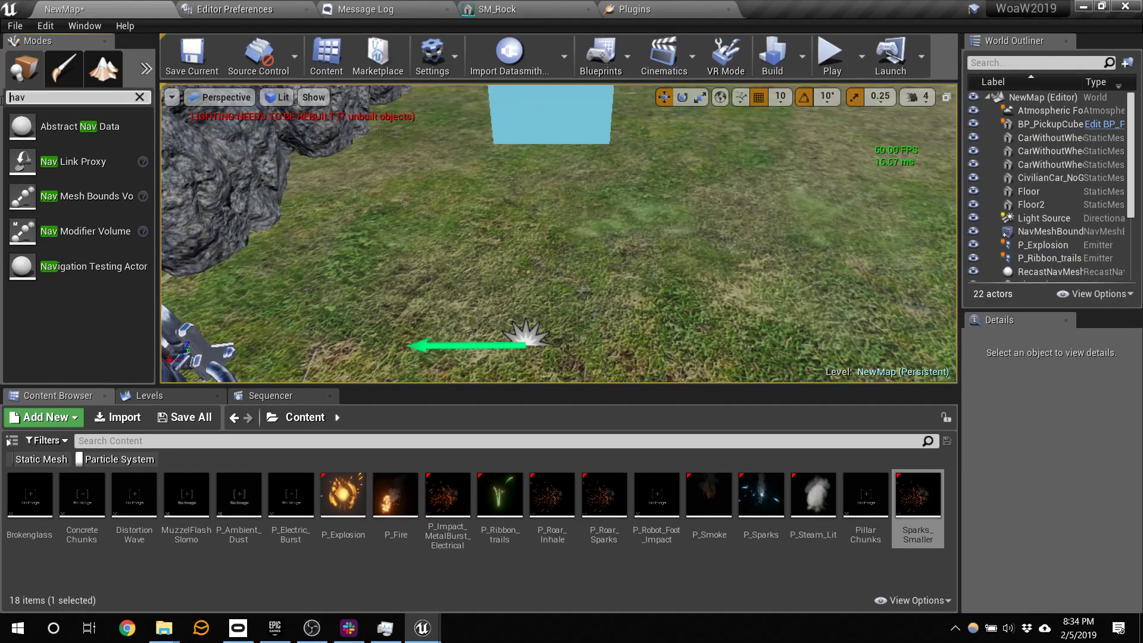
{"action": "type", "text": "play"}
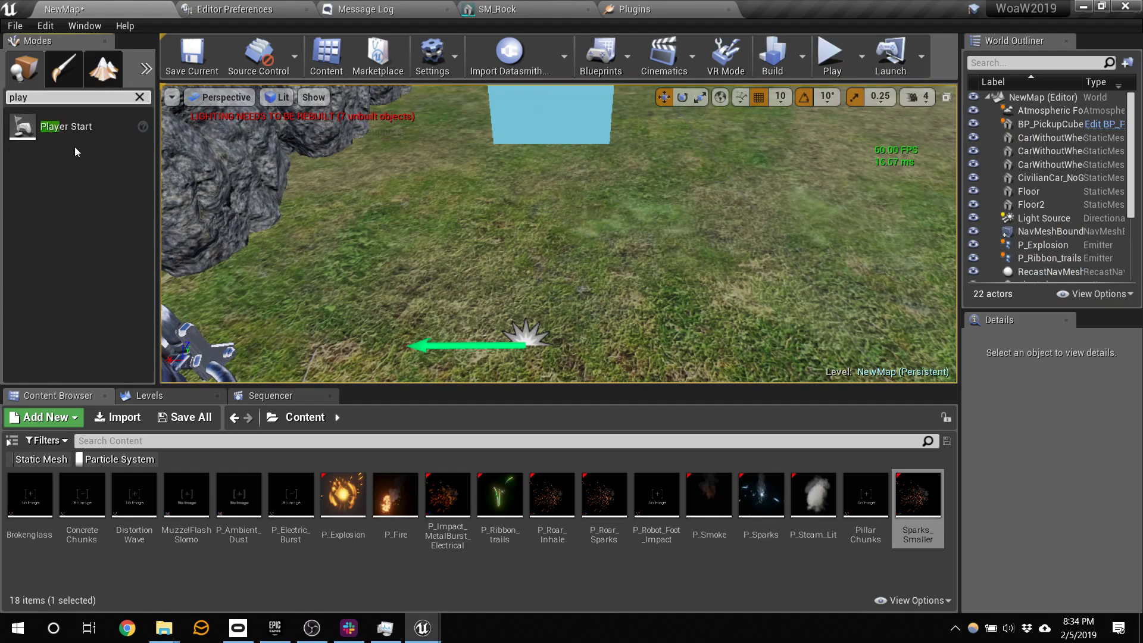
{"action": "left_click_drag", "start_coordinate": [66, 126], "coordinate": [759, 205]}
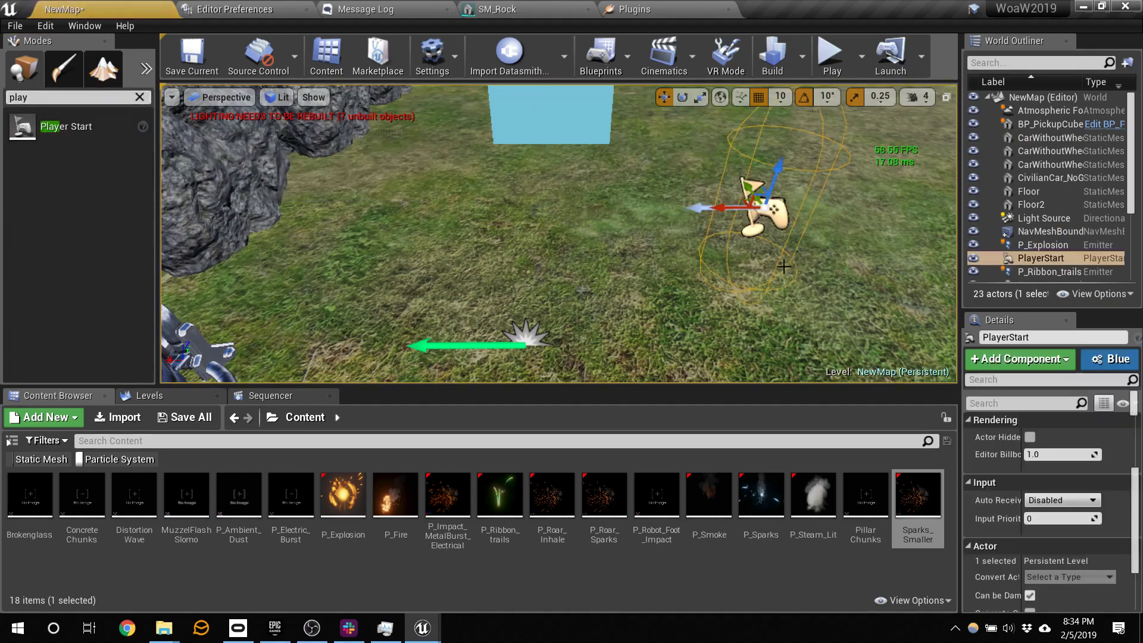
- Play the level from the new Player Start and move forward to the rear wheel of a parked car
{"action": "left_click", "coordinate": [834, 73]}
{"action": "key", "text": "w"}
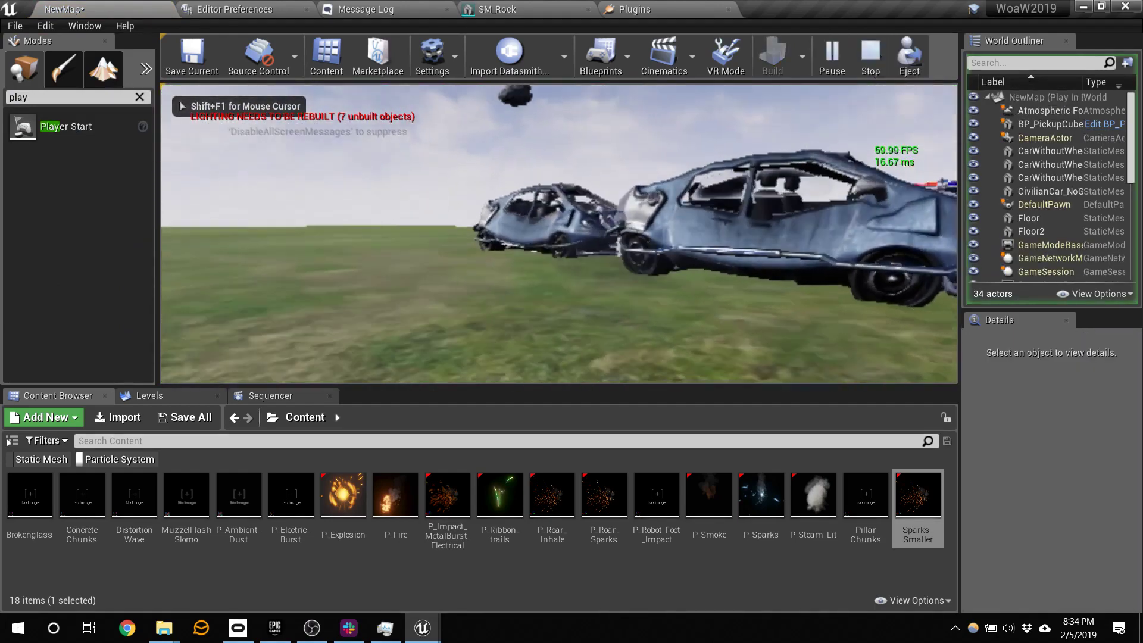
{"action": "key", "text": "w"}
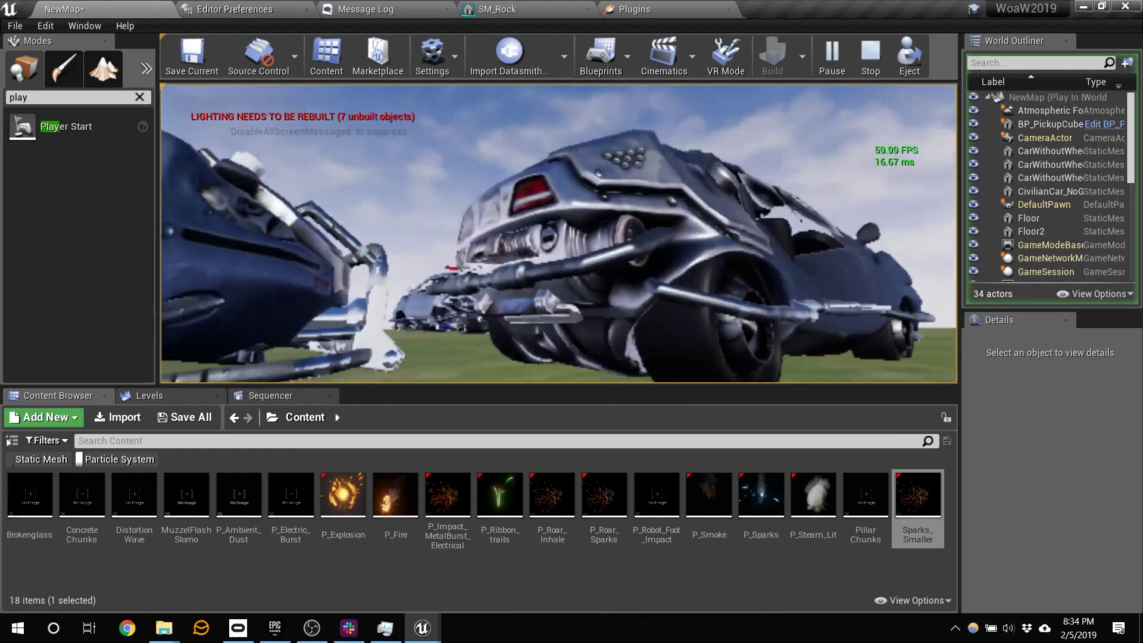
{"action": "key", "text": "w"}
{"action": "key", "text": "w"}
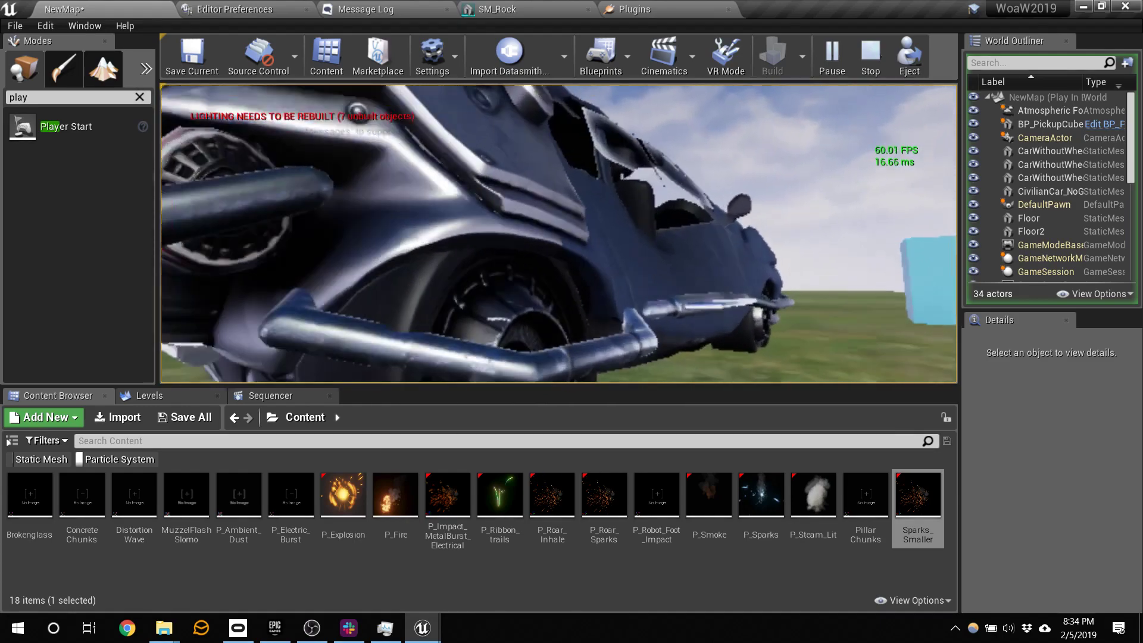
{"action": "key", "text": "w"}
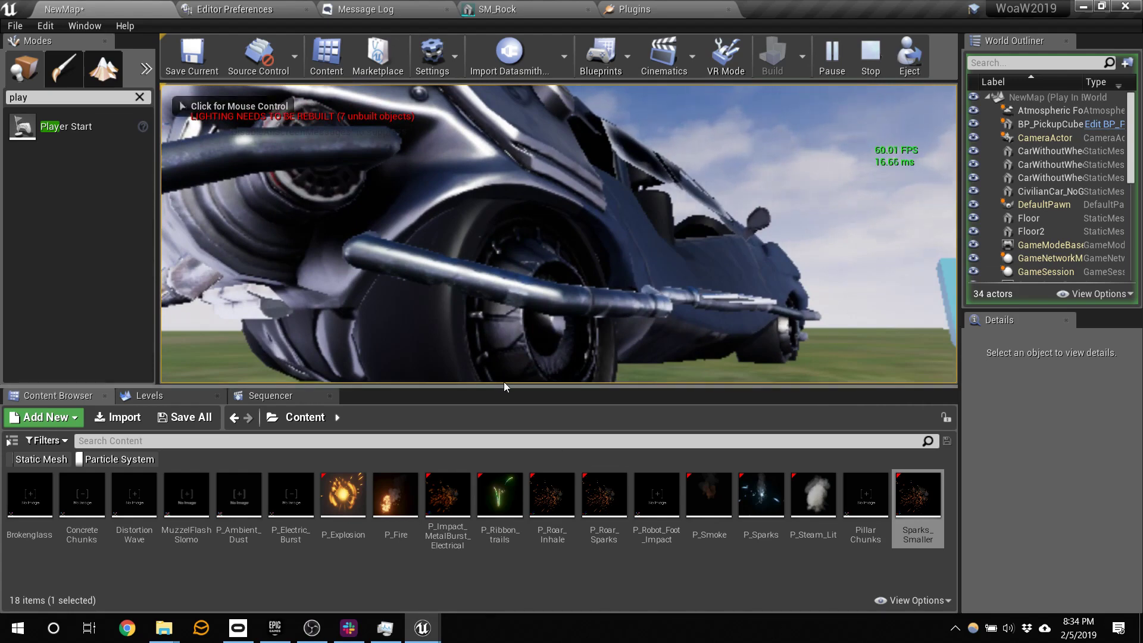
- Enlarge the viewport by shrinking the Content Browser area, and switch the running game to fullscreen
{"action": "left_click_drag", "start_coordinate": [503, 386], "coordinate": [486, 547]}
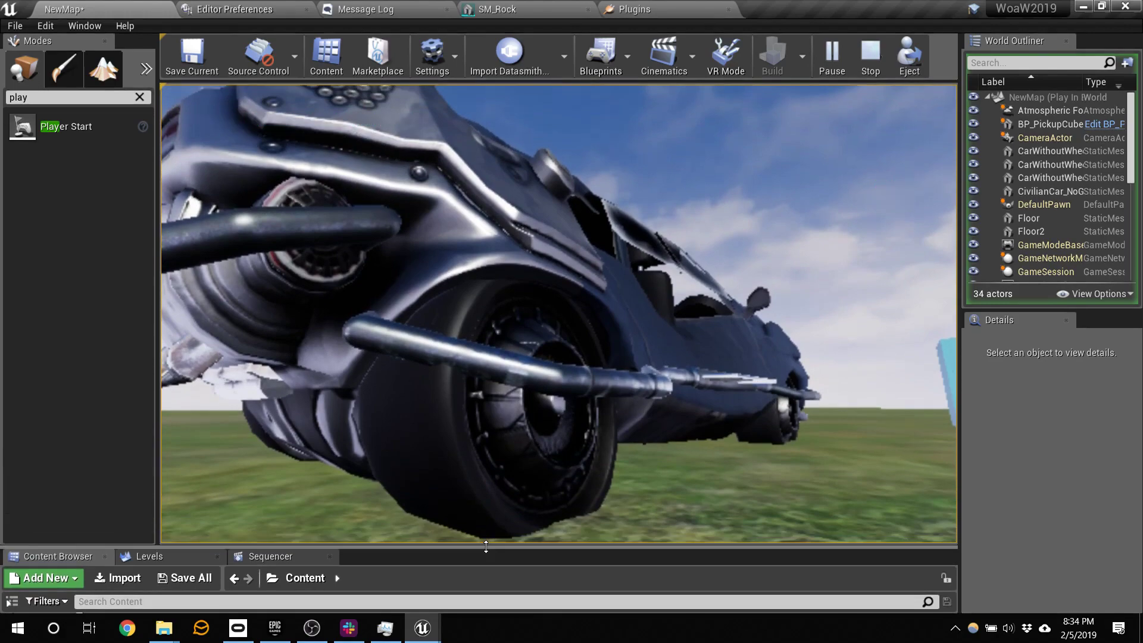
{"action": "left_click", "coordinate": [709, 435]}
{"action": "key", "text": "F11"}
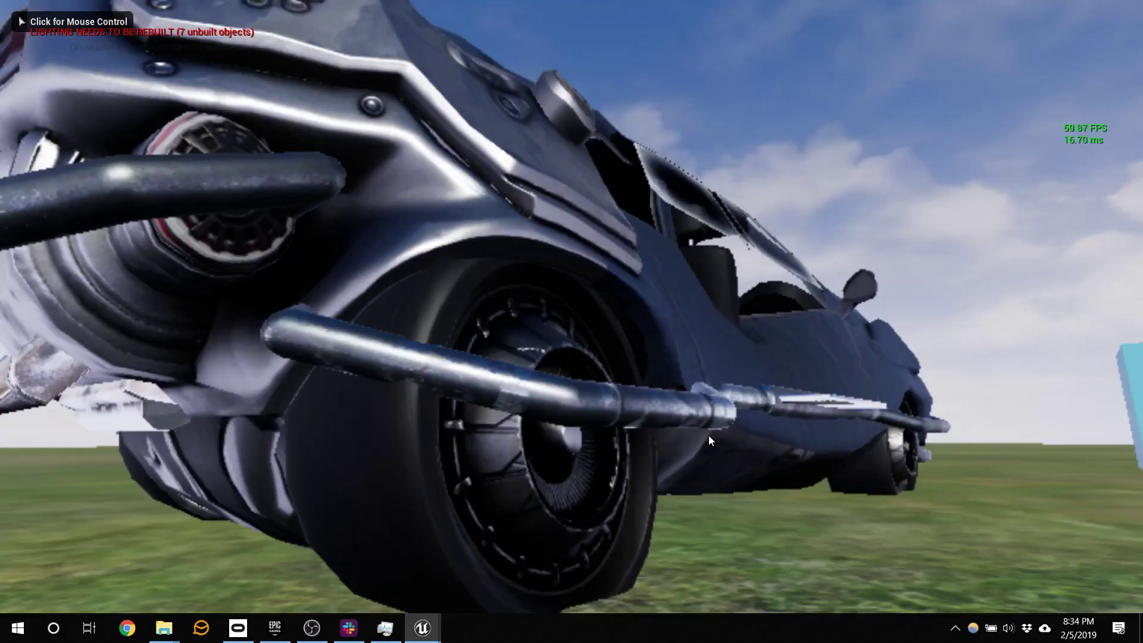
- Fly around the parked cars in the running game and frame the light-blue car's wheel with the rock beside it
{"action": "left_click", "coordinate": [709, 434]}
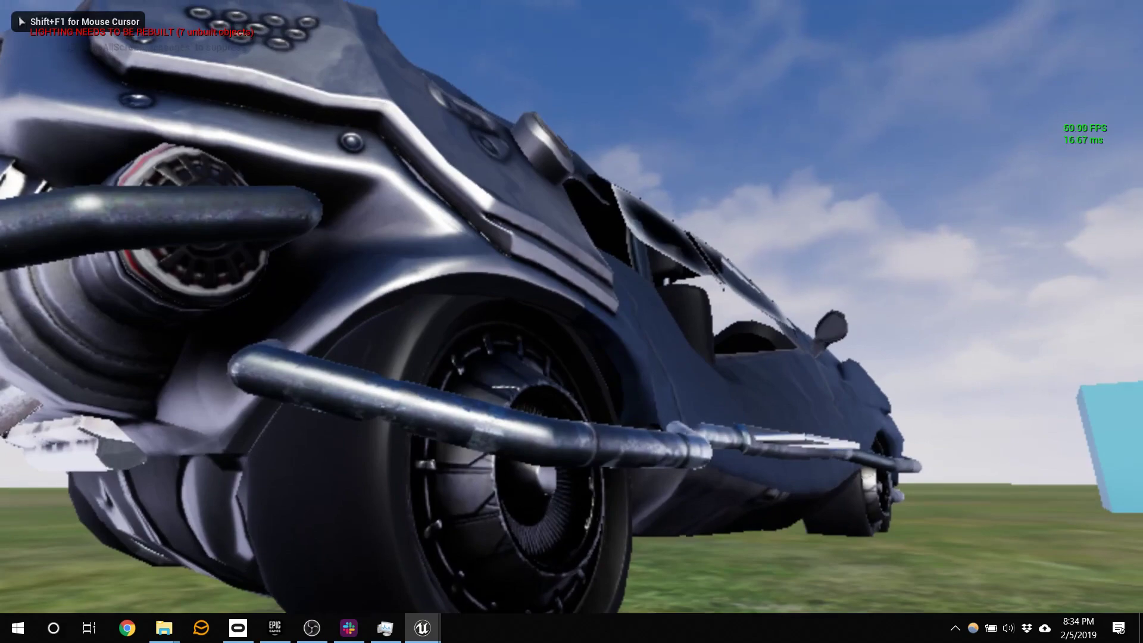
{"action": "key", "text": "a"}
{"action": "key", "text": "s"}
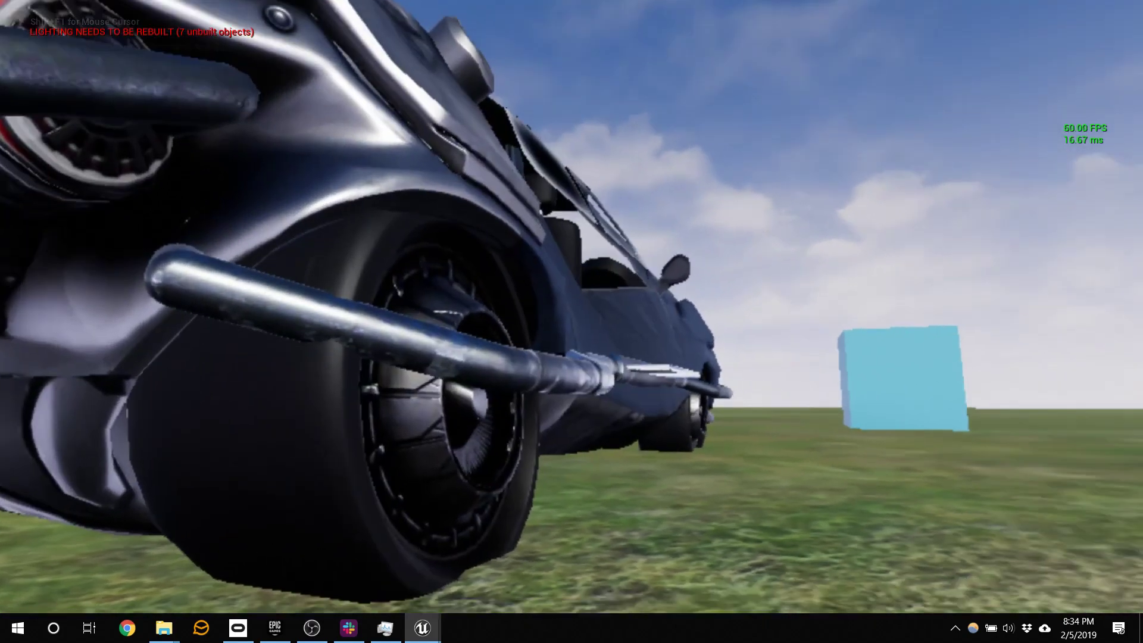
{"action": "key", "text": "a"}
{"action": "key", "text": "s"}
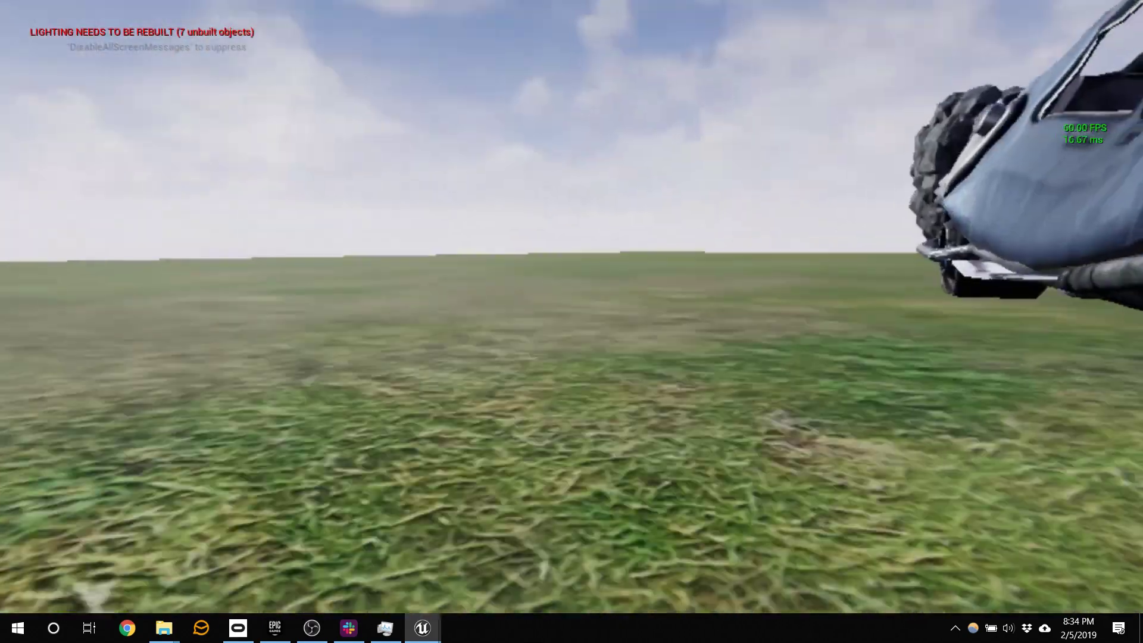
{"action": "key", "text": "w"}
{"action": "key", "text": "a"}
{"action": "key", "text": "w"}
{"action": "key", "text": "a"}
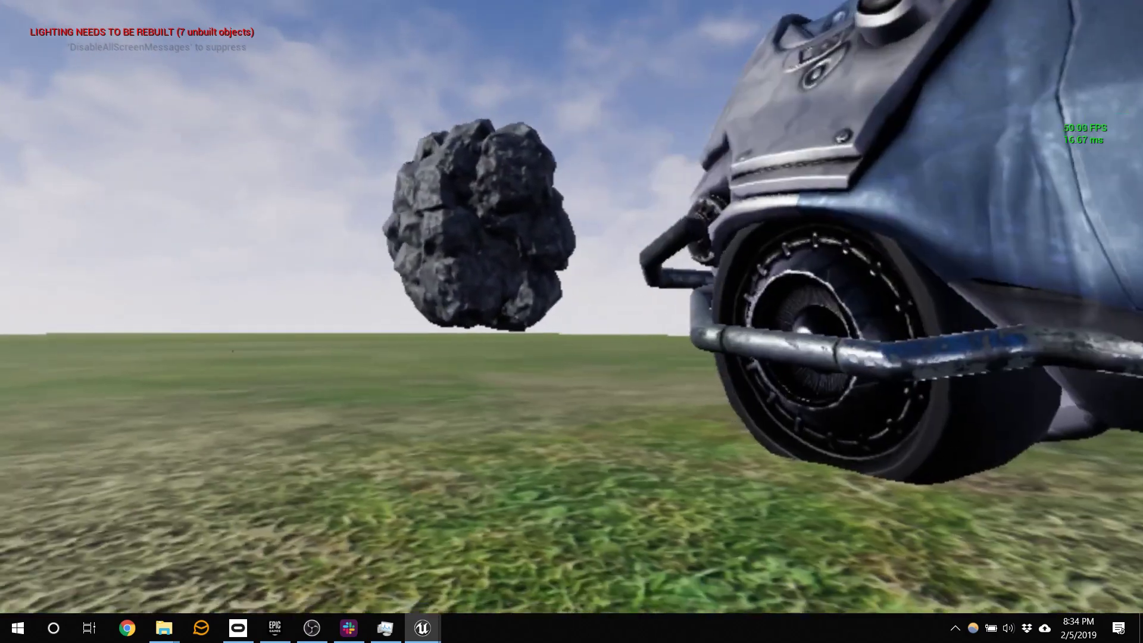
{"action": "key", "text": "w"}
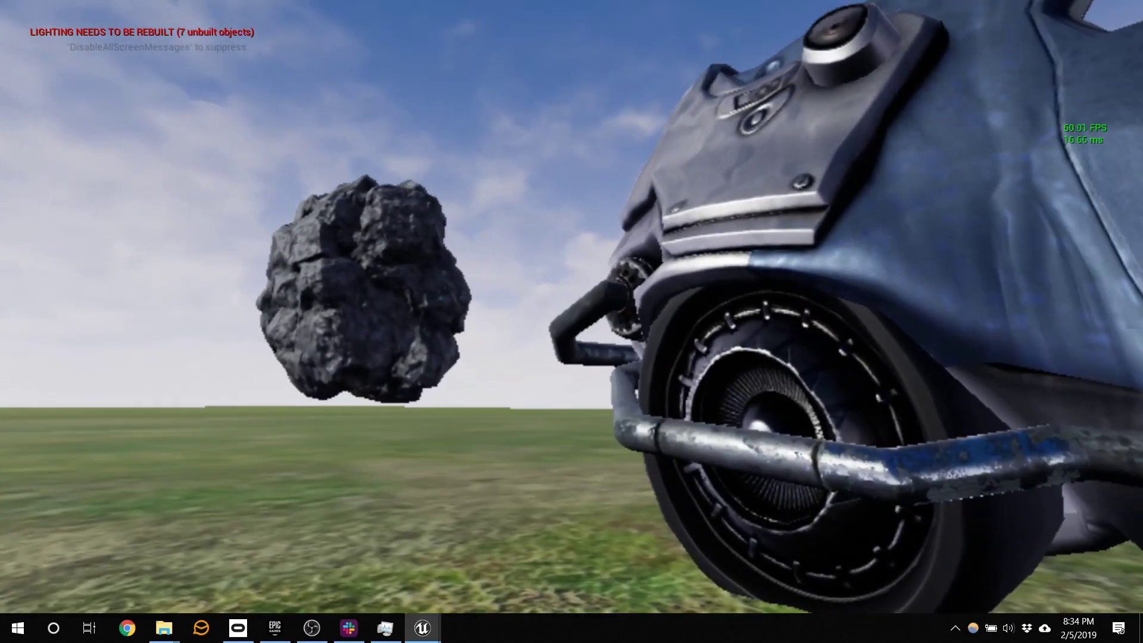
- Capture the car view with the console command HighResShot 8, and end the fullscreen play session
{"action": "key", "text": "grave"}
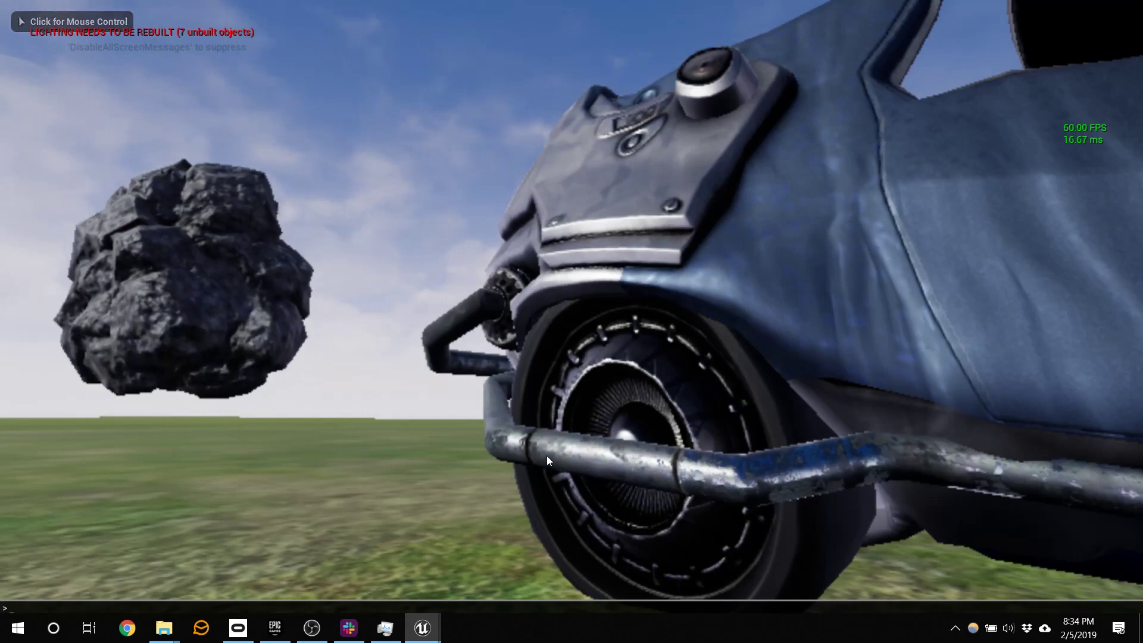
{"action": "type", "text": "high"}
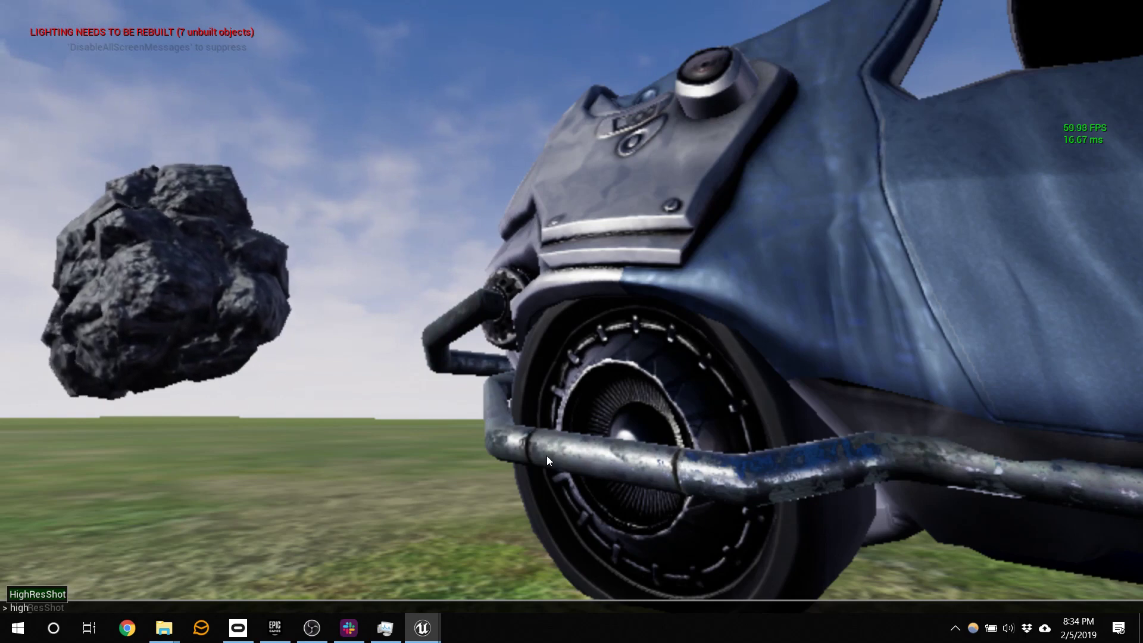
{"action": "key", "text": "Tab"}
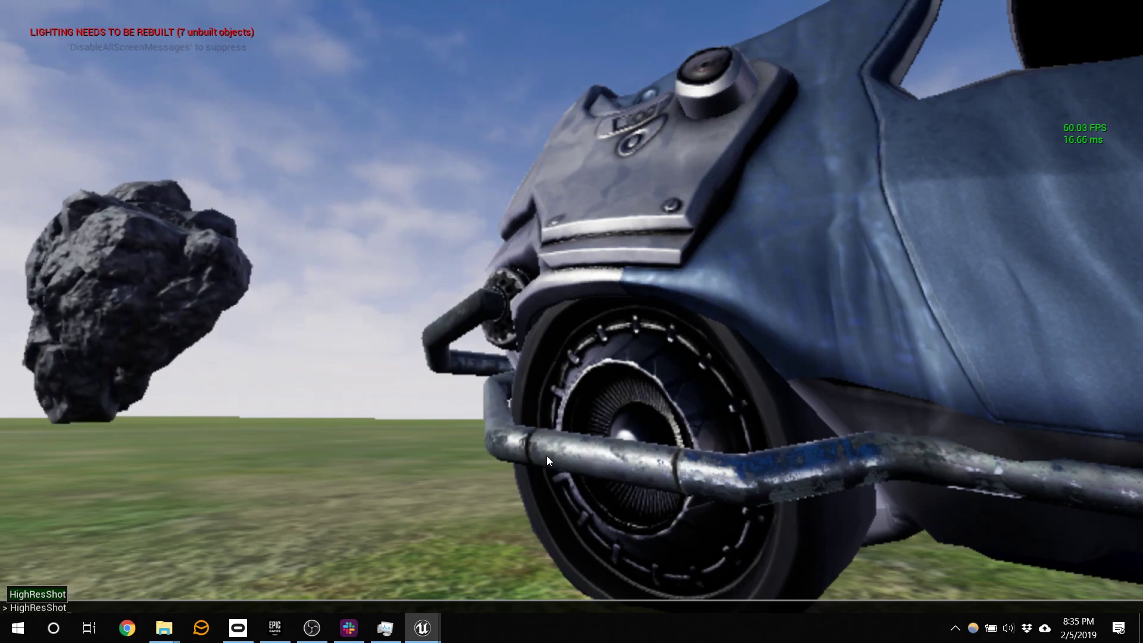
{"action": "type", "text": "8"}
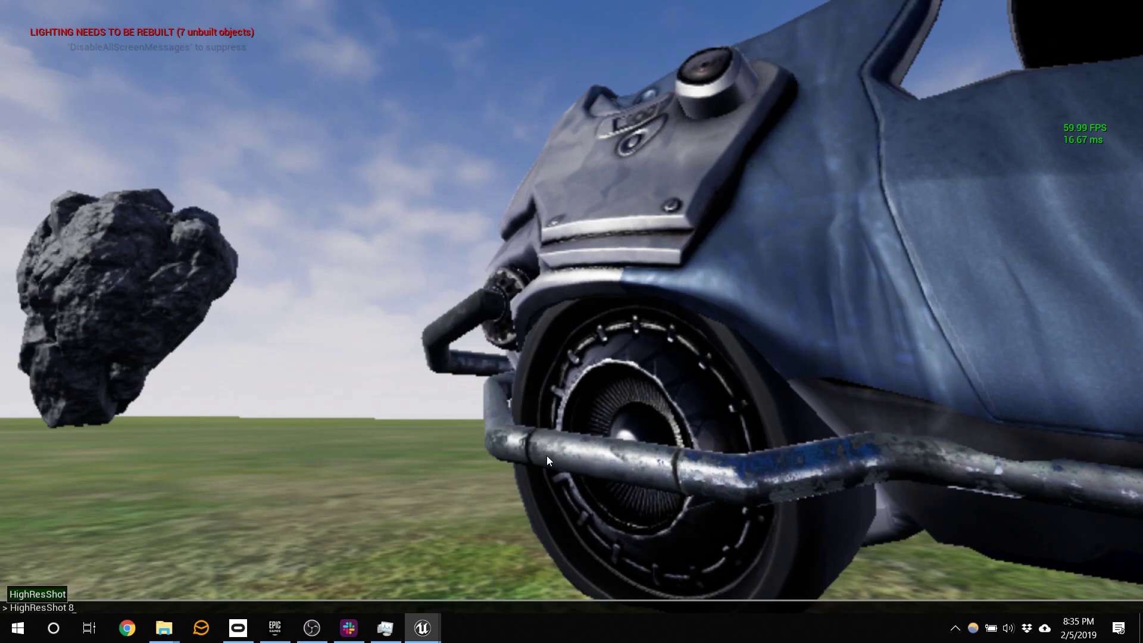
{"action": "key", "text": "Return"}
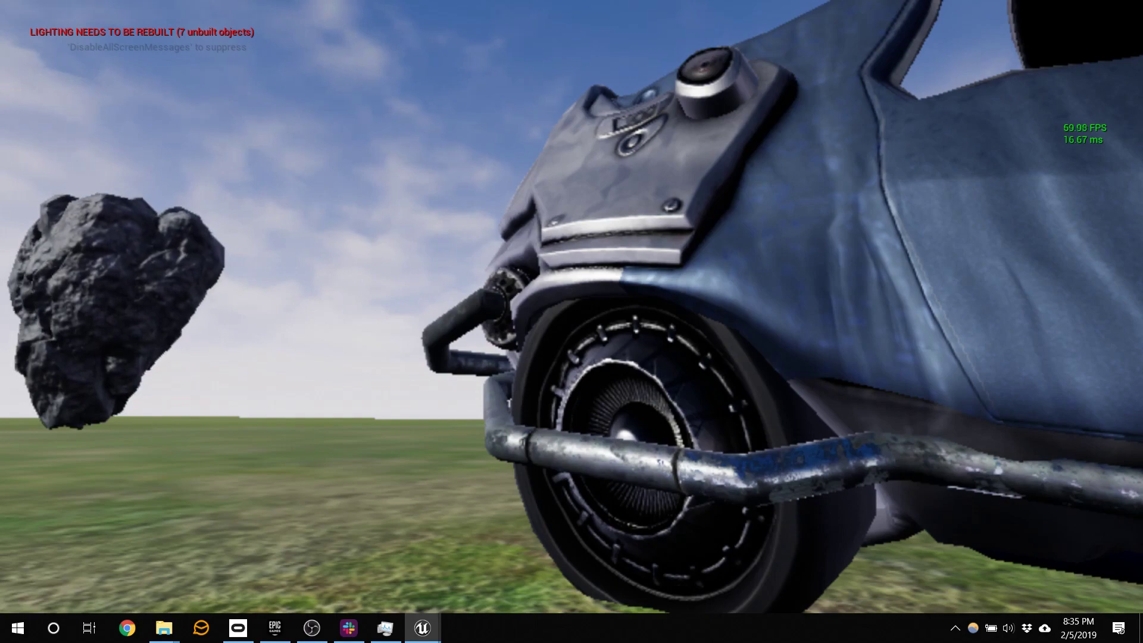
{"action": "key", "text": "Escape"}
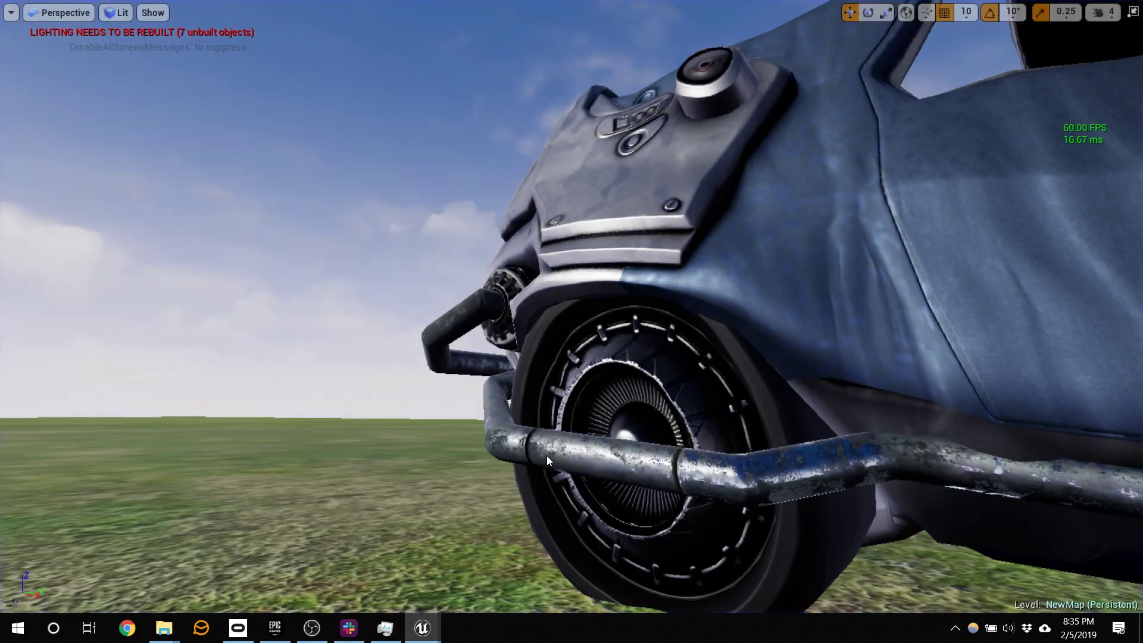
{"action": "key", "text": "F11"}
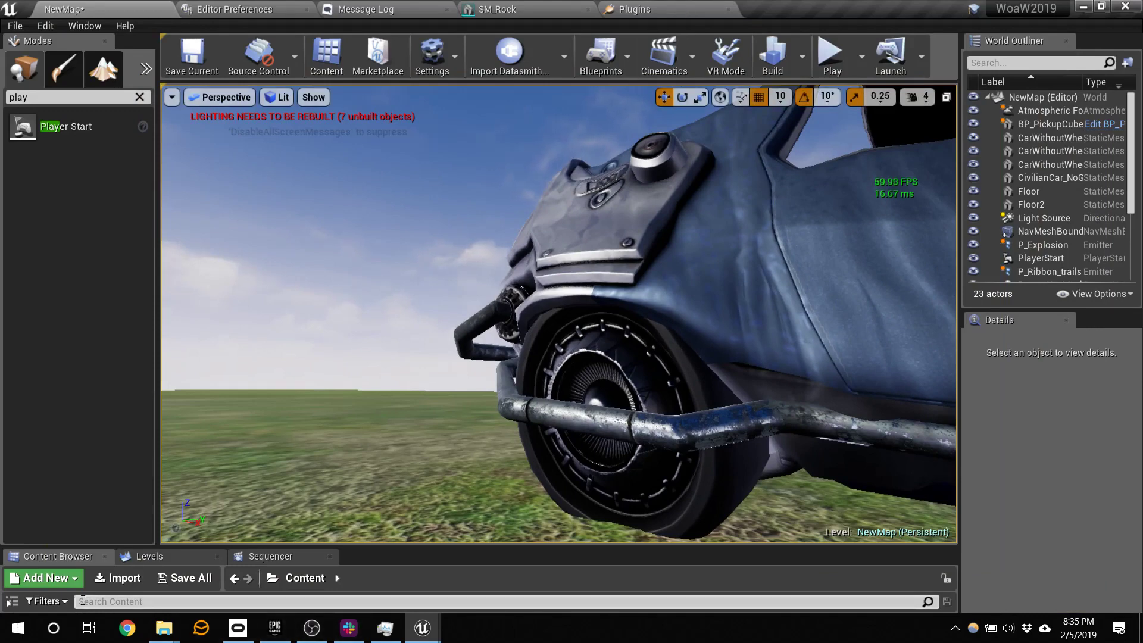
- In File Explorer, go to the WoaW2019 project's Saved > Screenshots > Windows folder under Unreal Projects on drive D
{"action": "mouse_move", "coordinate": [164, 628]}
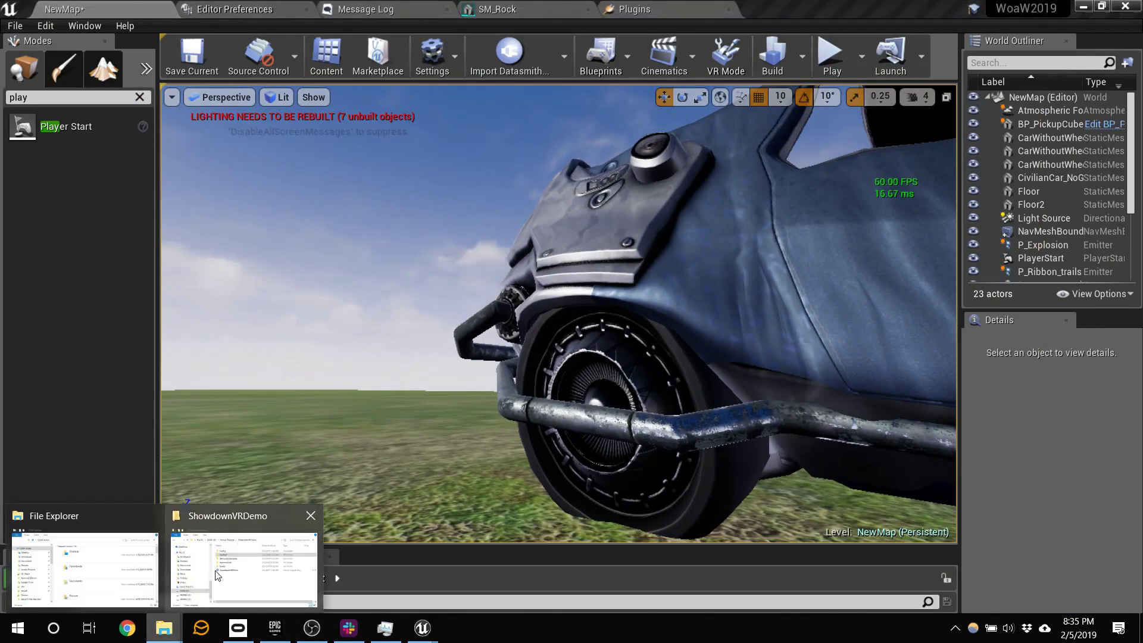
{"action": "left_click", "coordinate": [124, 563]}
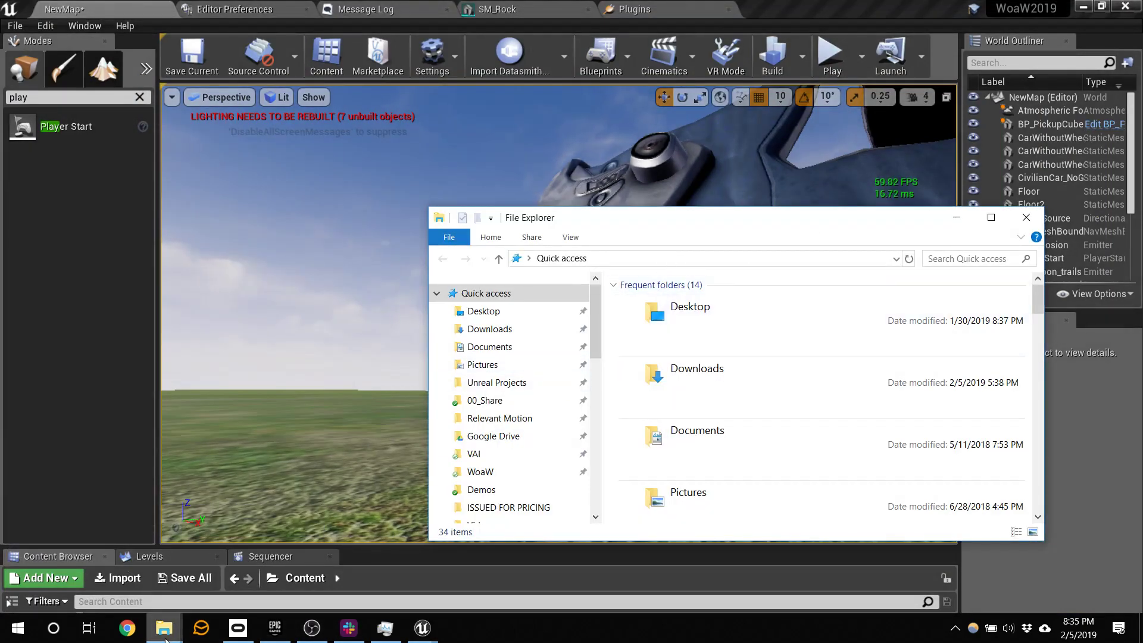
{"action": "mouse_move", "coordinate": [165, 634]}
{"action": "left_click", "coordinate": [241, 560]}
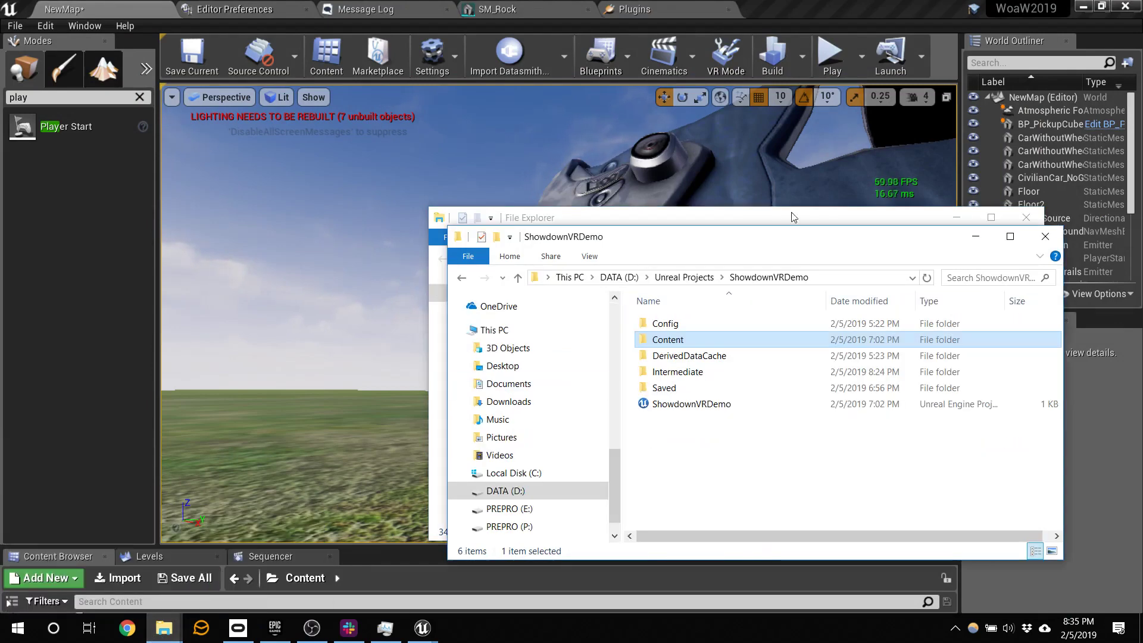
{"action": "left_click", "coordinate": [685, 278]}
{"action": "scroll", "coordinate": [744, 452], "scroll_direction": "down", "scroll_amount": 3}
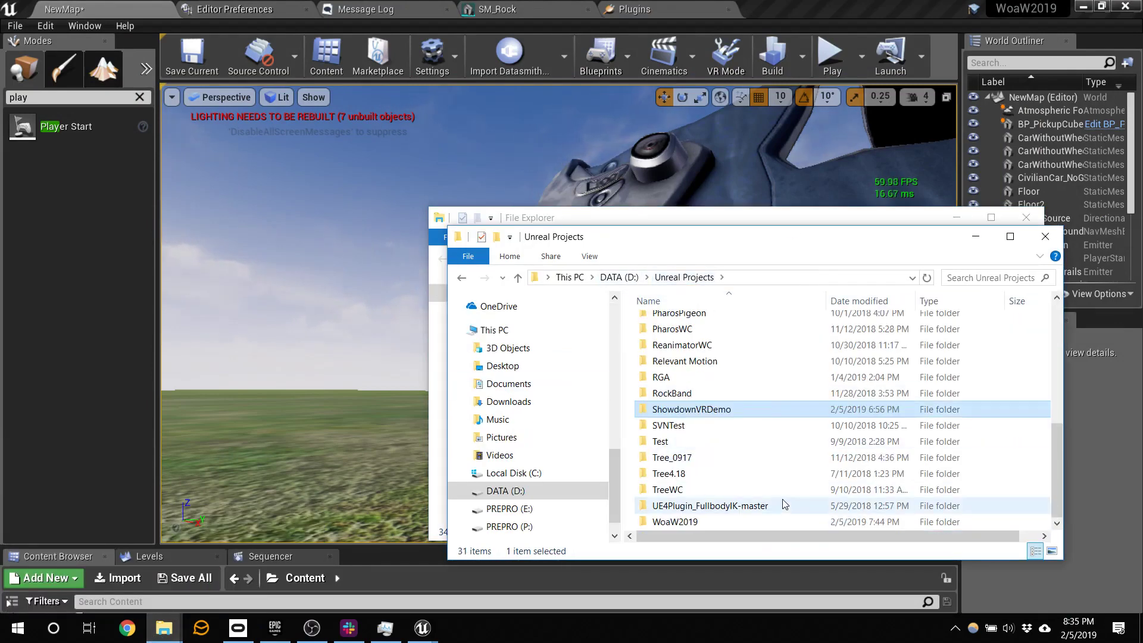
{"action": "double_click", "coordinate": [746, 521]}
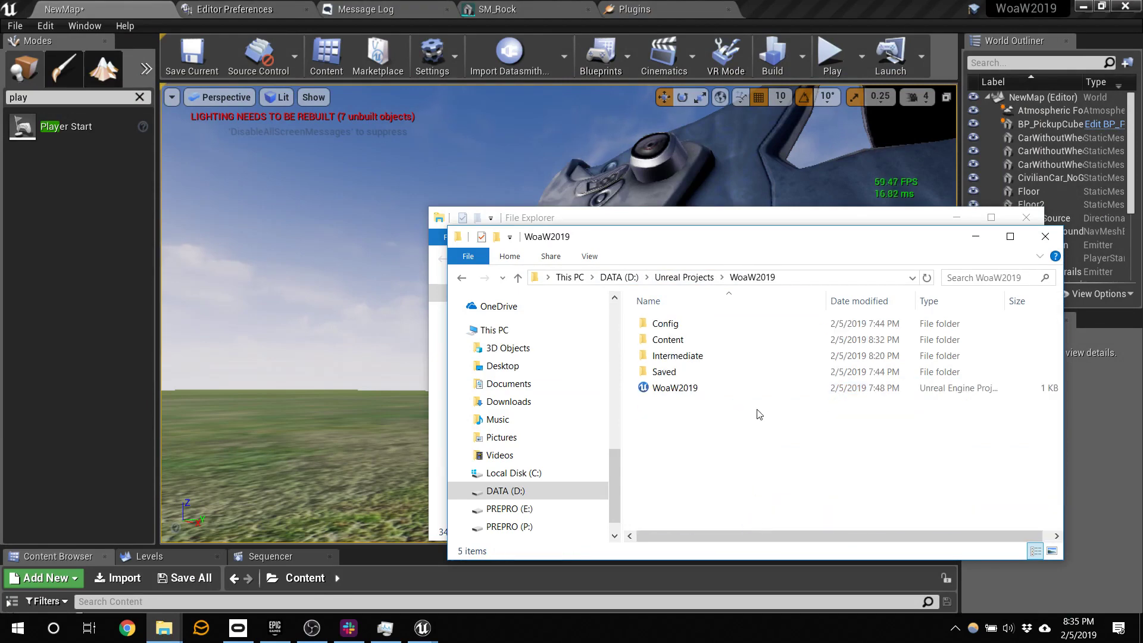
{"action": "double_click", "coordinate": [680, 375]}
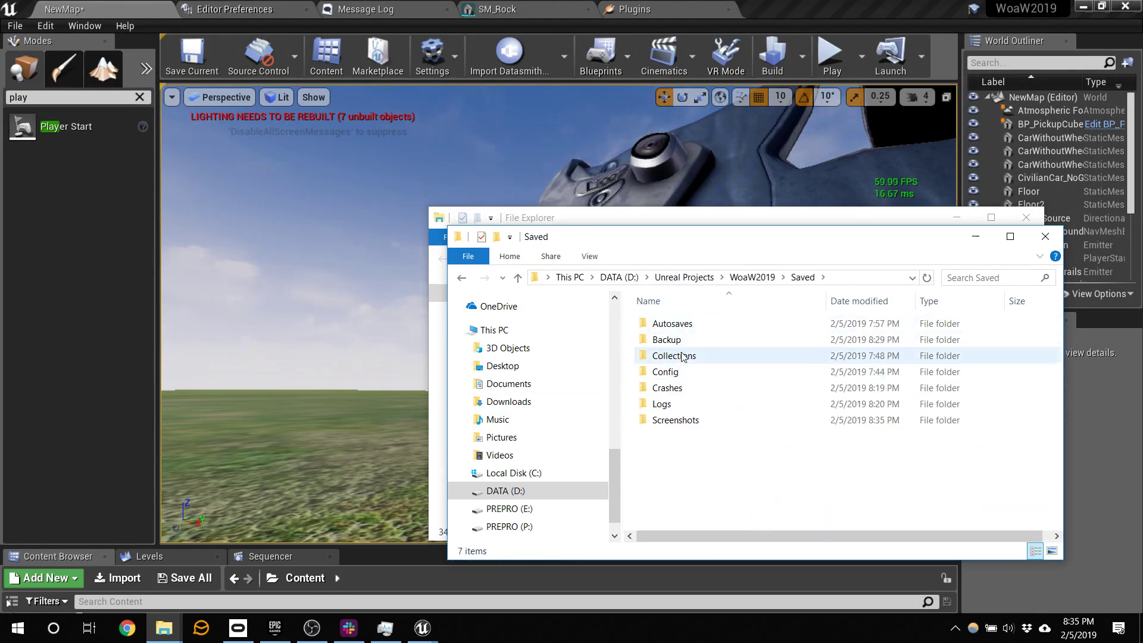
{"action": "double_click", "coordinate": [683, 422]}
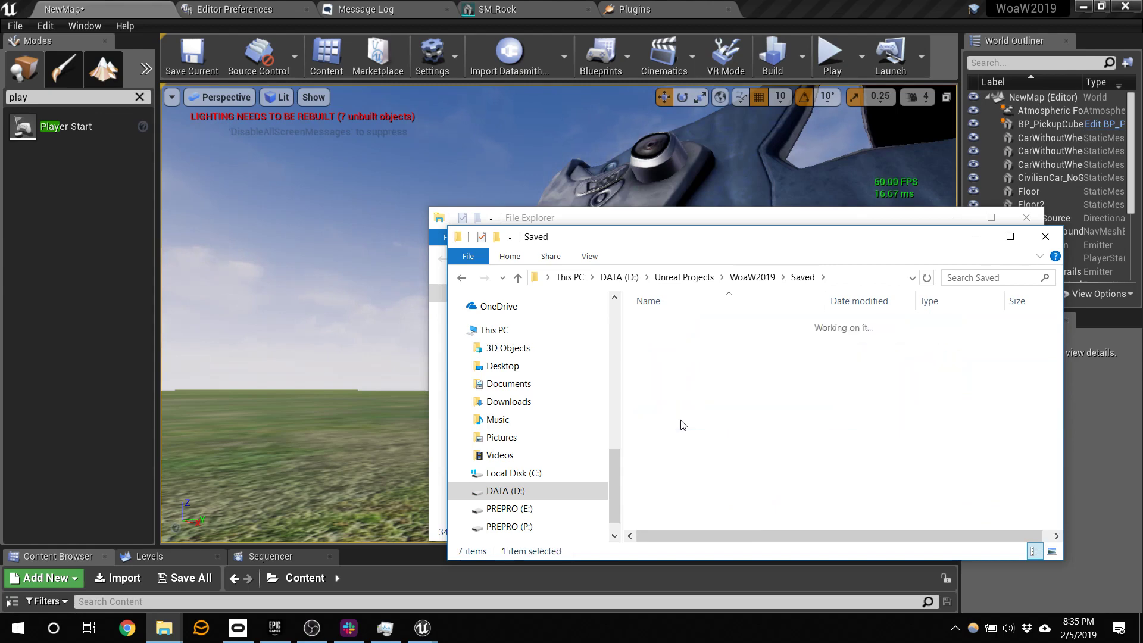
{"action": "double_click", "coordinate": [681, 324]}
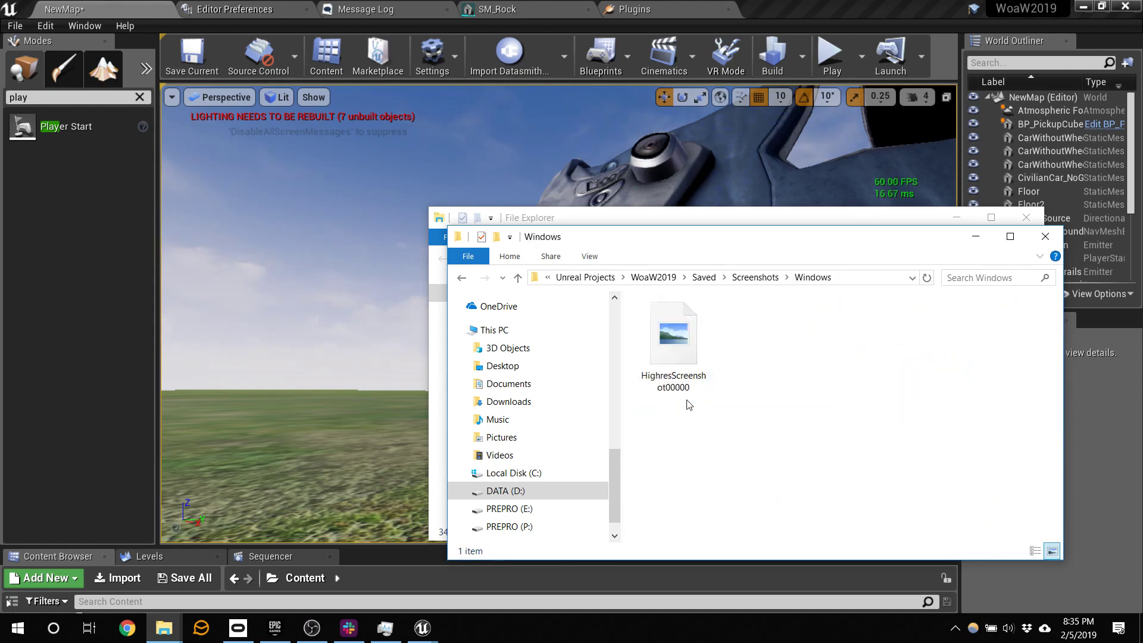
- Select the HighresScreenshot00000 file and change the folder layout to Details
{"action": "left_click", "coordinate": [678, 323]}
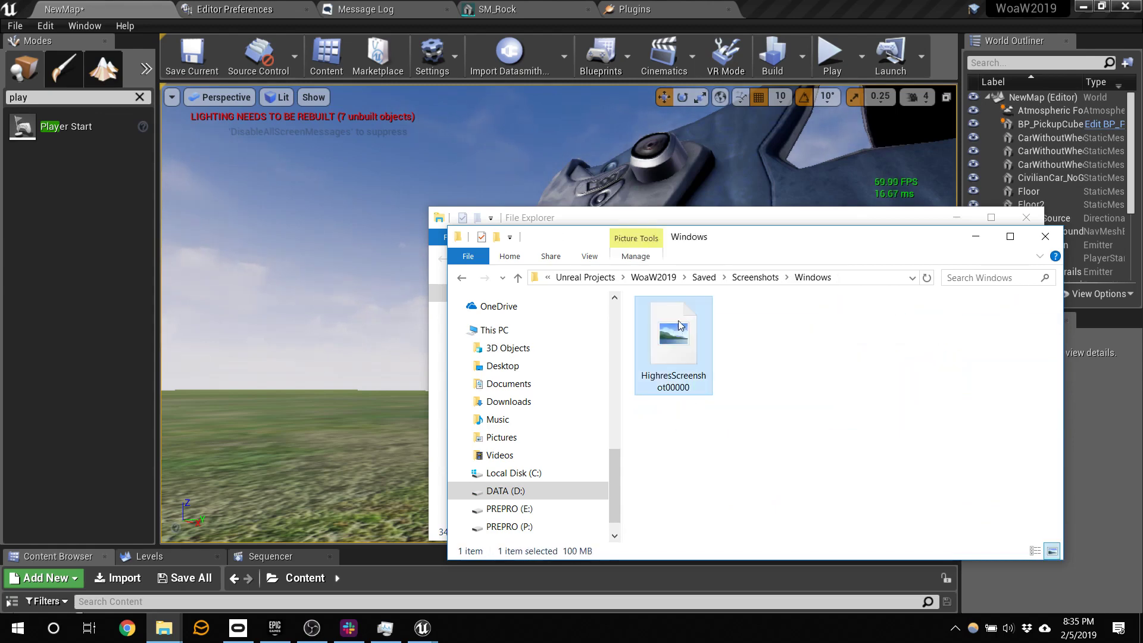
{"action": "left_click", "coordinate": [589, 257]}
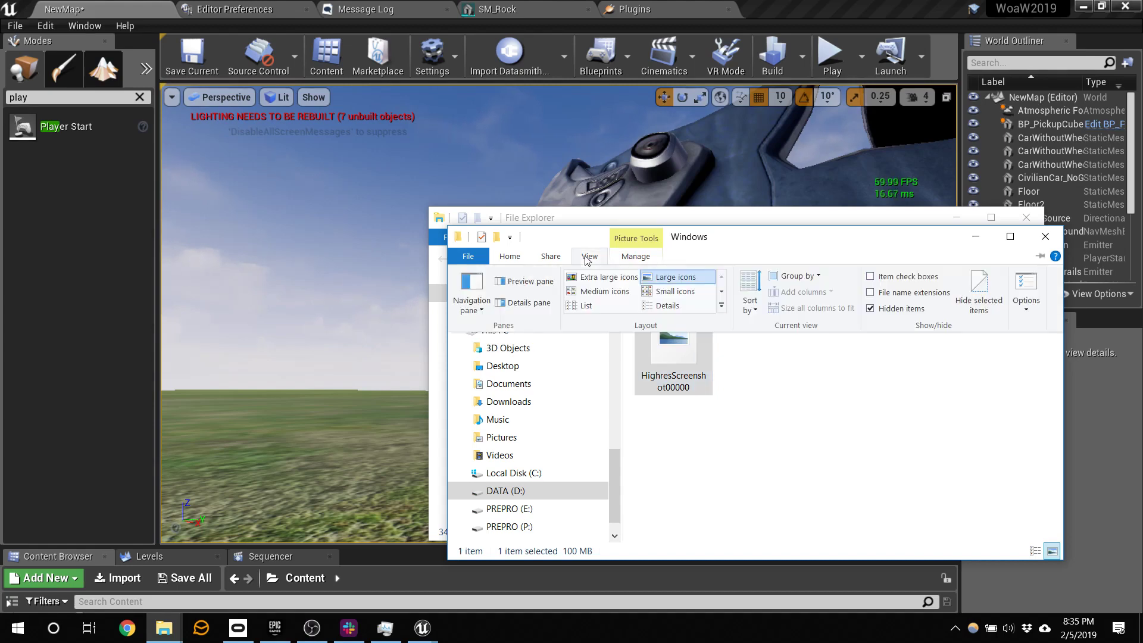
{"action": "left_click", "coordinate": [667, 304]}
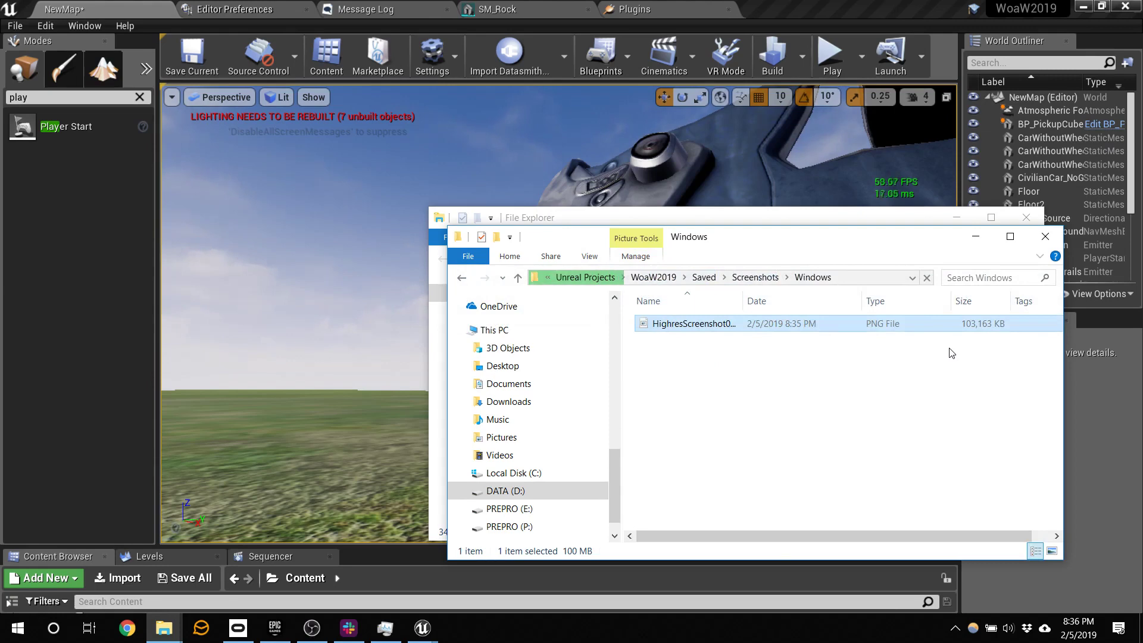
- Try to open the HighresScreenshot00000 file in its default program
{"action": "double_click", "coordinate": [676, 324]}
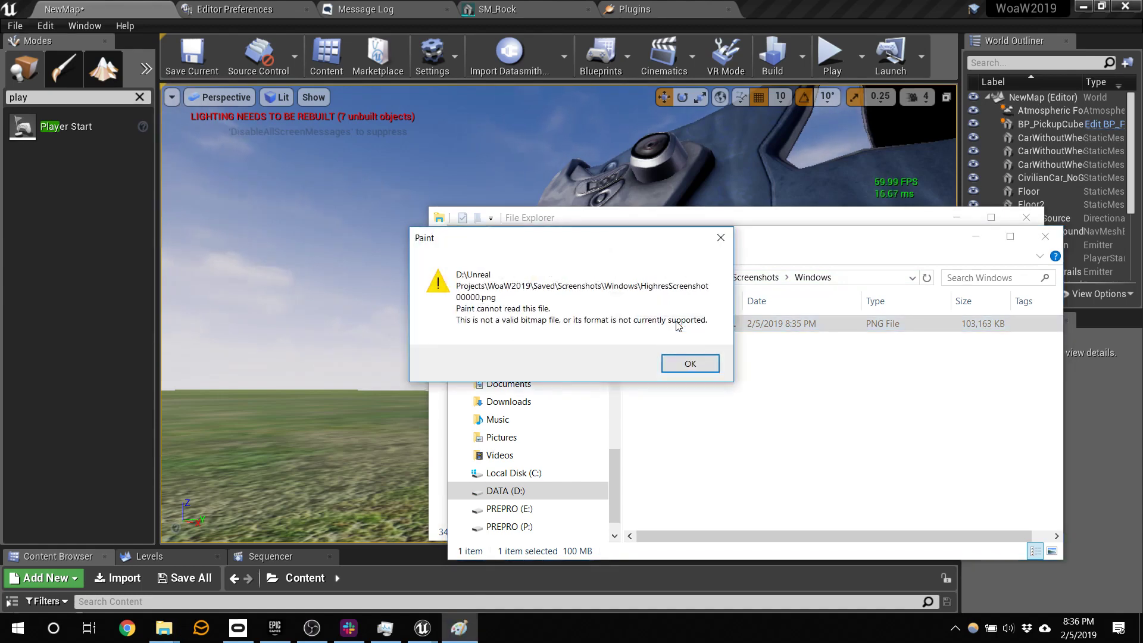
{"action": "left_click", "coordinate": [694, 364]}
{"action": "double_click", "coordinate": [714, 328]}
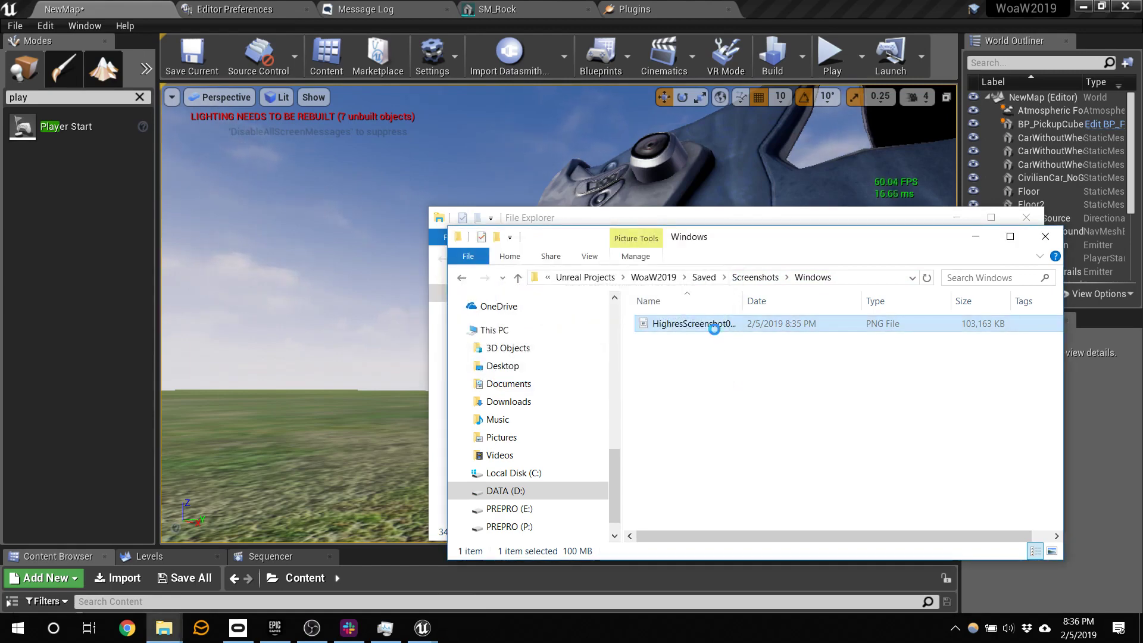
- Open the HighresScreenshot00000 file with Photos and move the viewer window off the file list
{"action": "right_click", "coordinate": [714, 329]}
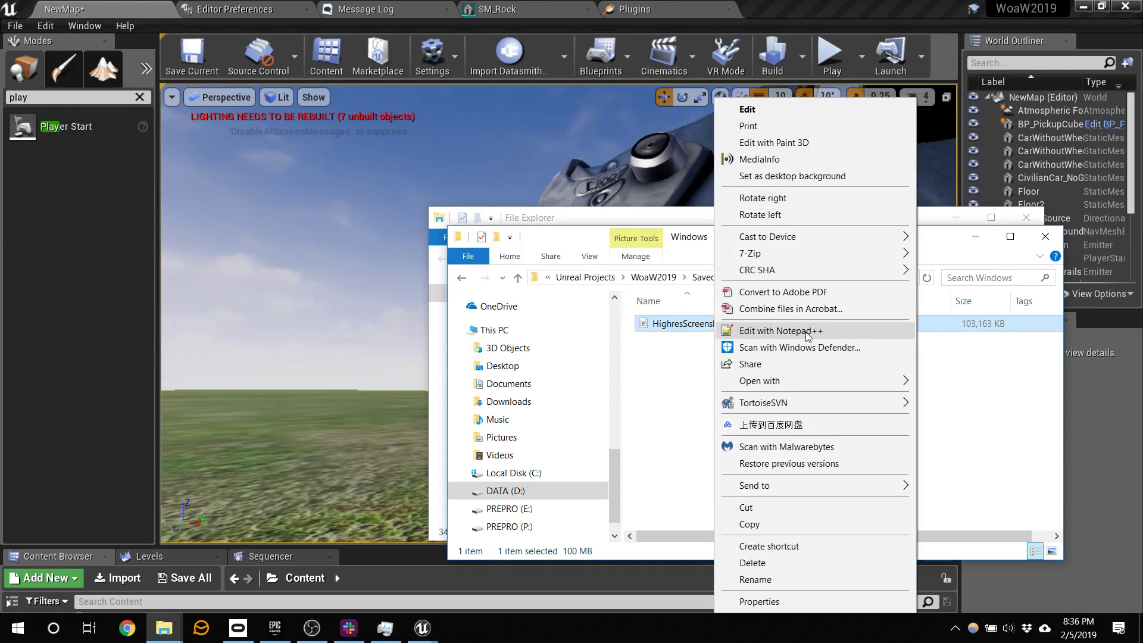
{"action": "mouse_move", "coordinate": [805, 247]}
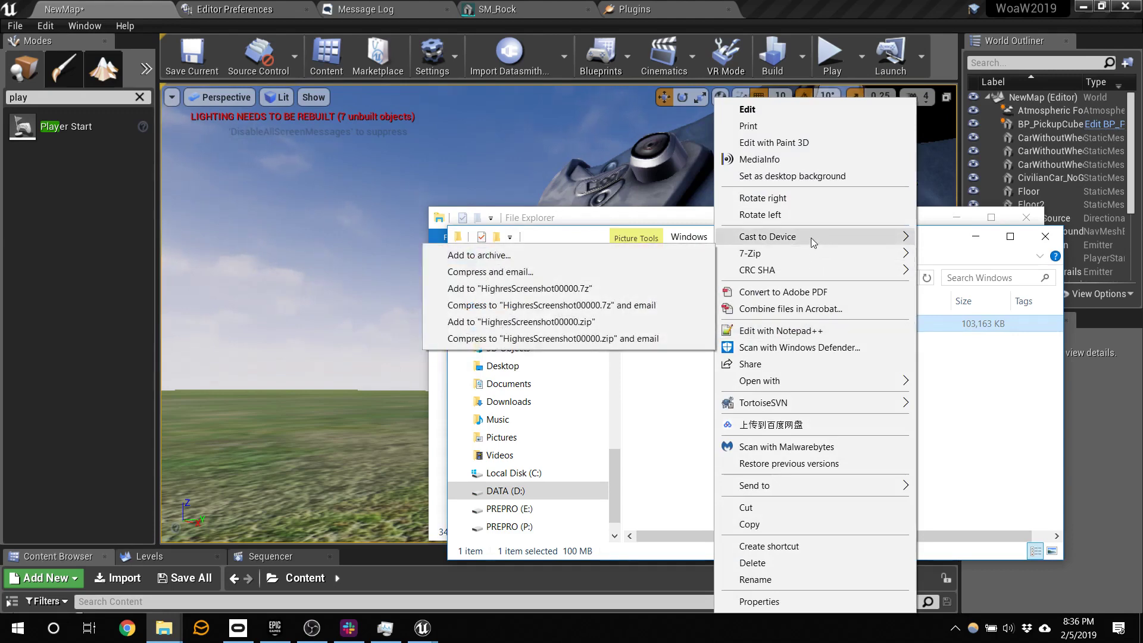
{"action": "mouse_move", "coordinate": [834, 377]}
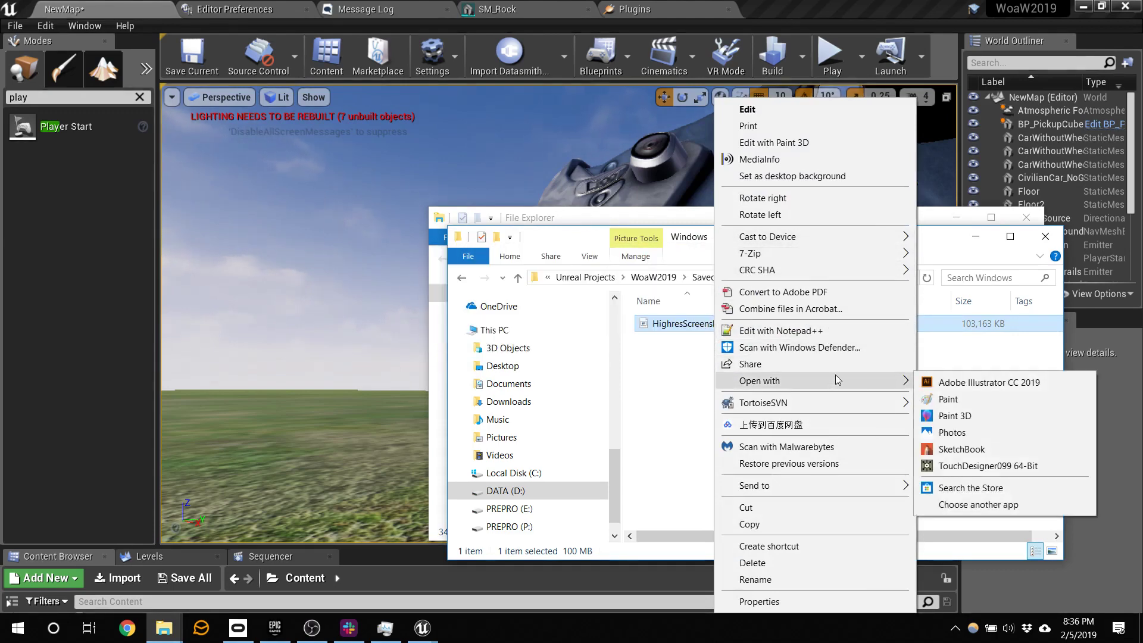
{"action": "left_click", "coordinate": [991, 426]}
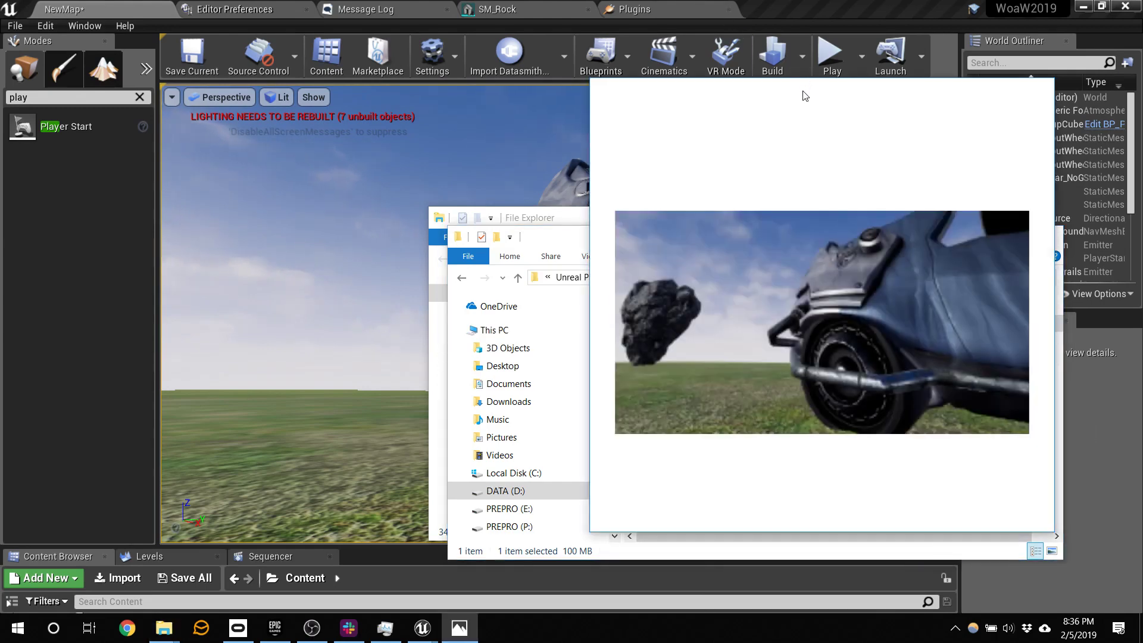
{"action": "left_click_drag", "start_coordinate": [804, 91], "coordinate": [610, 99]}
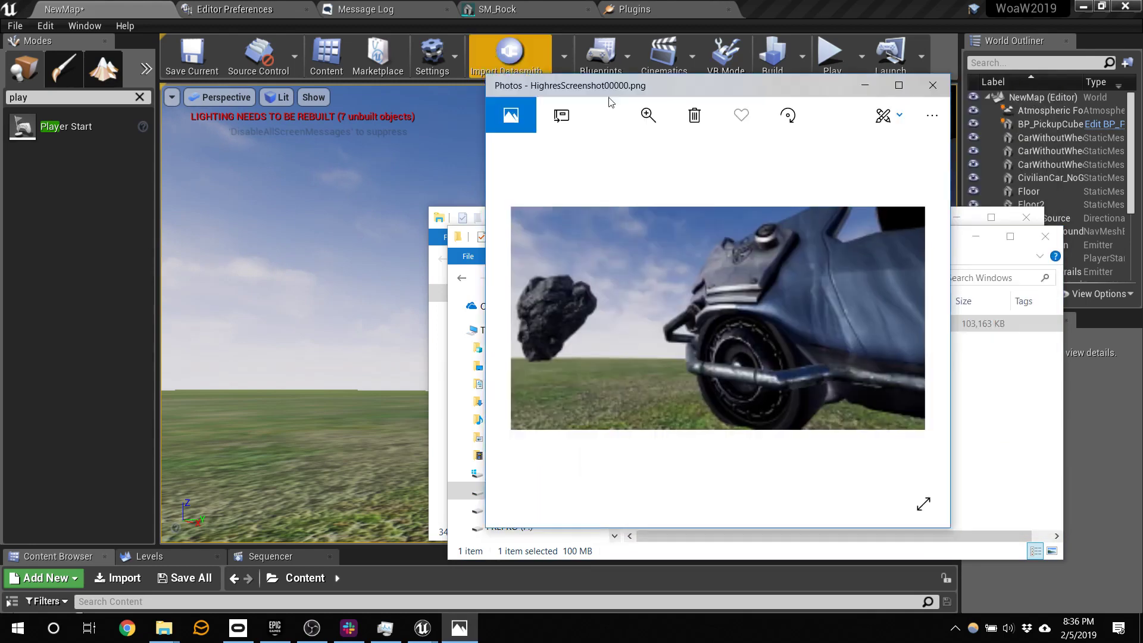
- Zoom in and out on the high-resolution screenshot to examine the detail of the car's wheel and front bar
{"action": "left_click", "coordinate": [647, 116]}
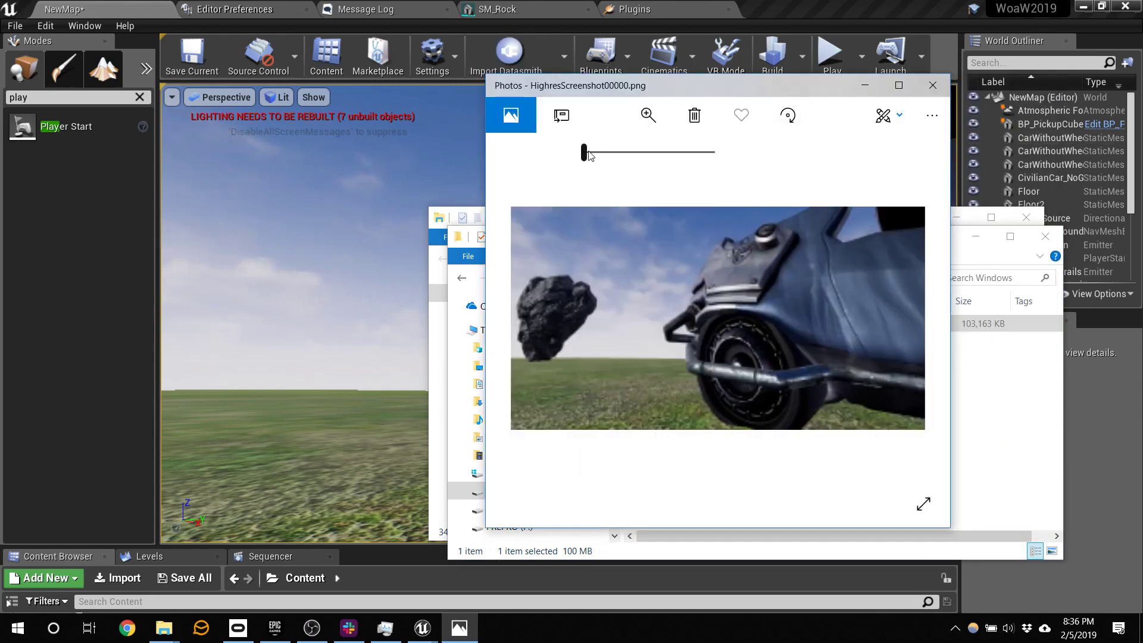
{"action": "left_click_drag", "start_coordinate": [588, 153], "coordinate": [713, 153]}
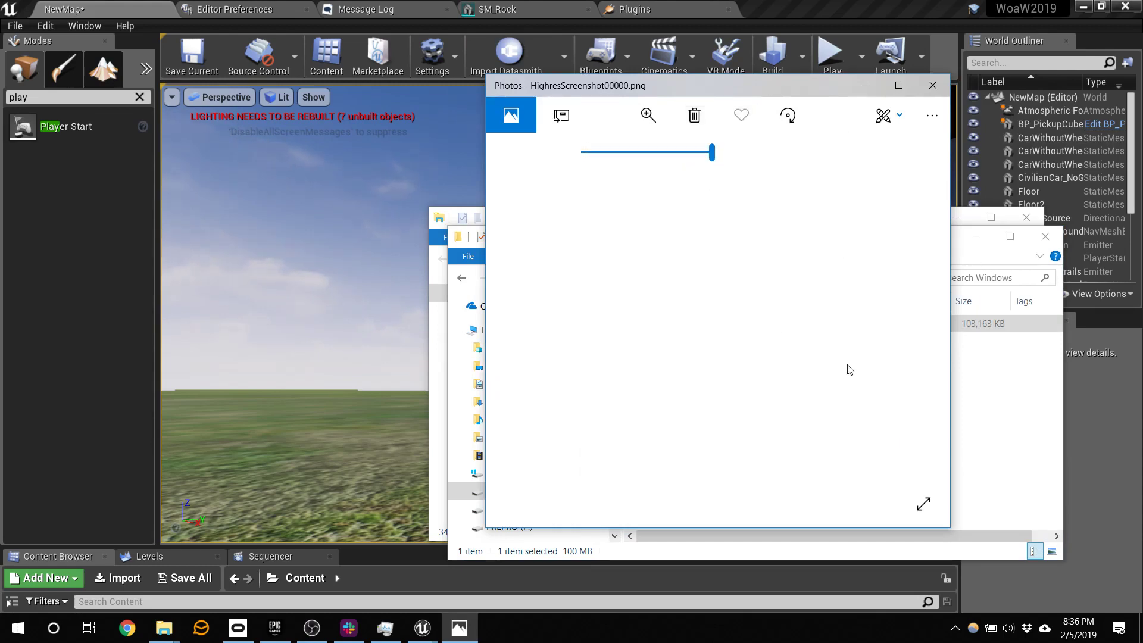
{"action": "left_click_drag", "start_coordinate": [700, 154], "coordinate": [584, 153]}
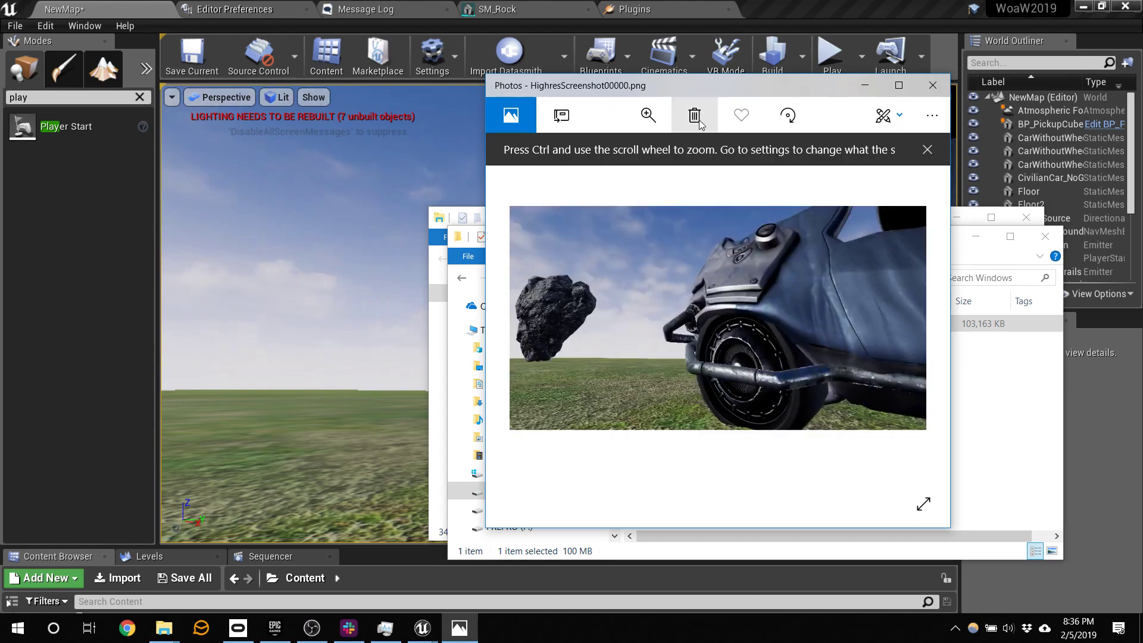
{"action": "scroll", "coordinate": [806, 331], "scroll_direction": "up", "scroll_amount": 5, "text": "ctrl"}
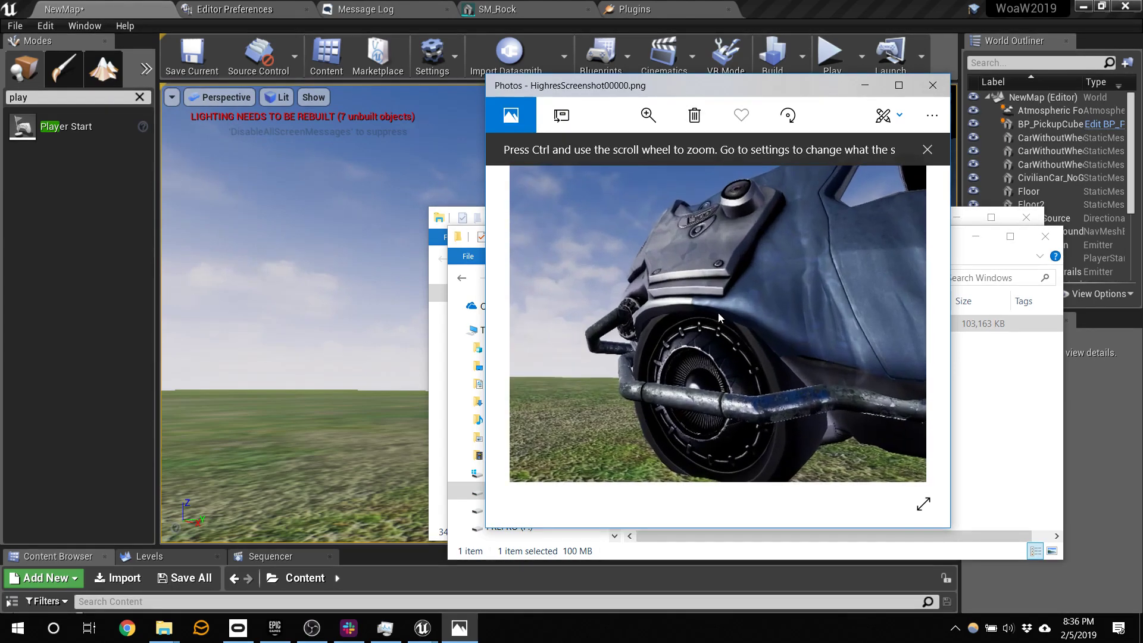
{"action": "scroll", "coordinate": [666, 350], "scroll_direction": "up", "scroll_amount": 5, "text": "ctrl"}
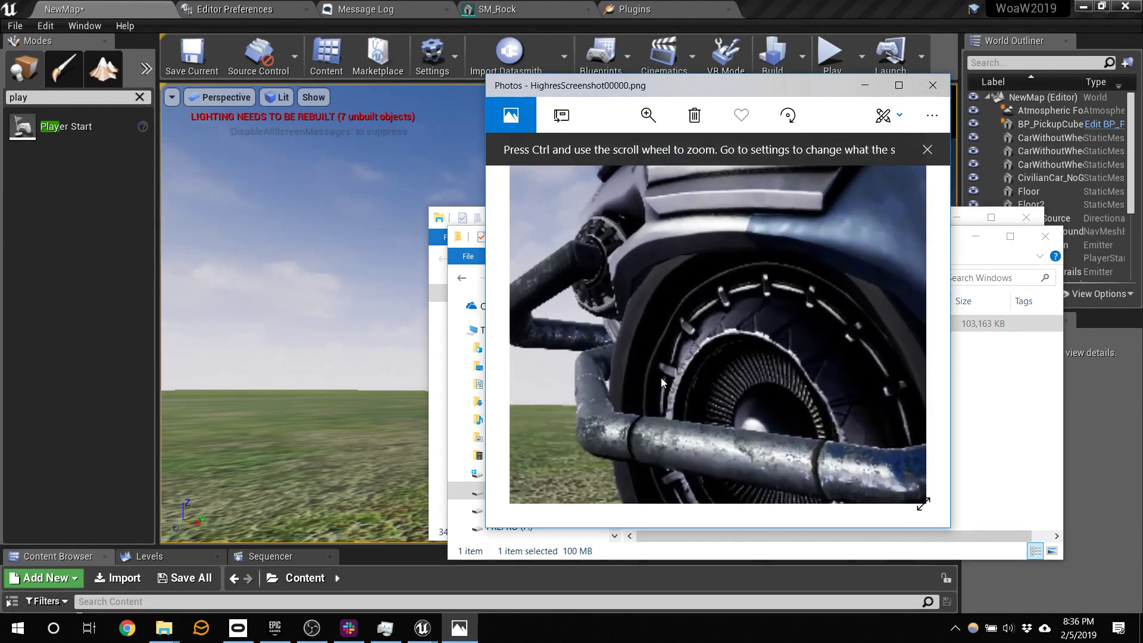
{"action": "scroll", "coordinate": [690, 346], "scroll_direction": "down", "scroll_amount": 4, "text": "ctrl"}
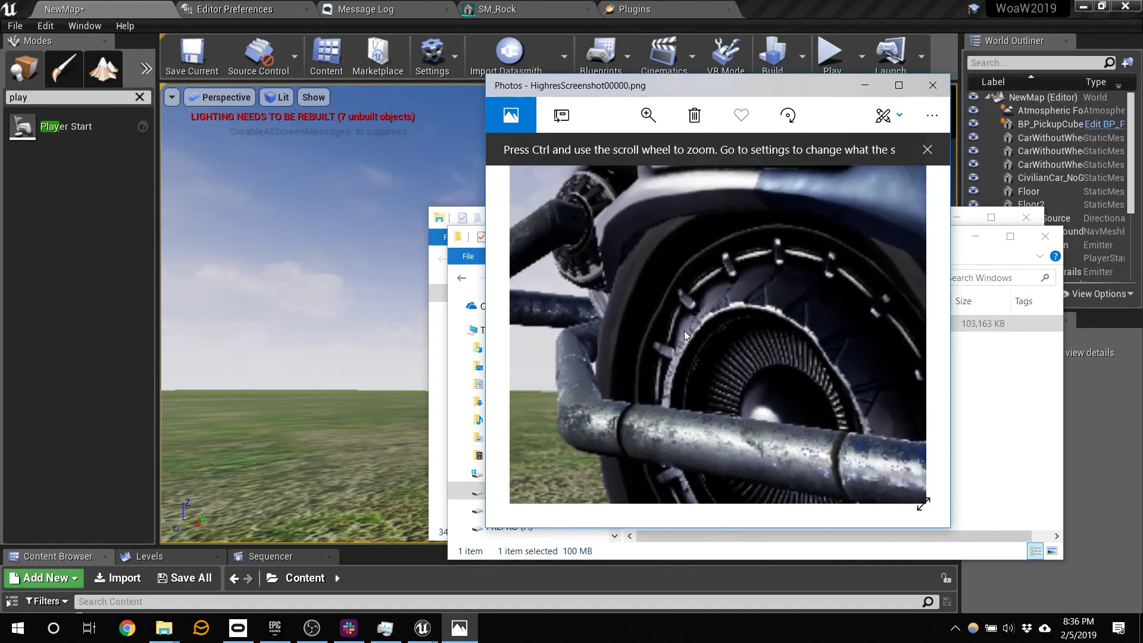
{"action": "scroll", "coordinate": [691, 323], "scroll_direction": "down", "scroll_amount": 4, "text": "ctrl"}
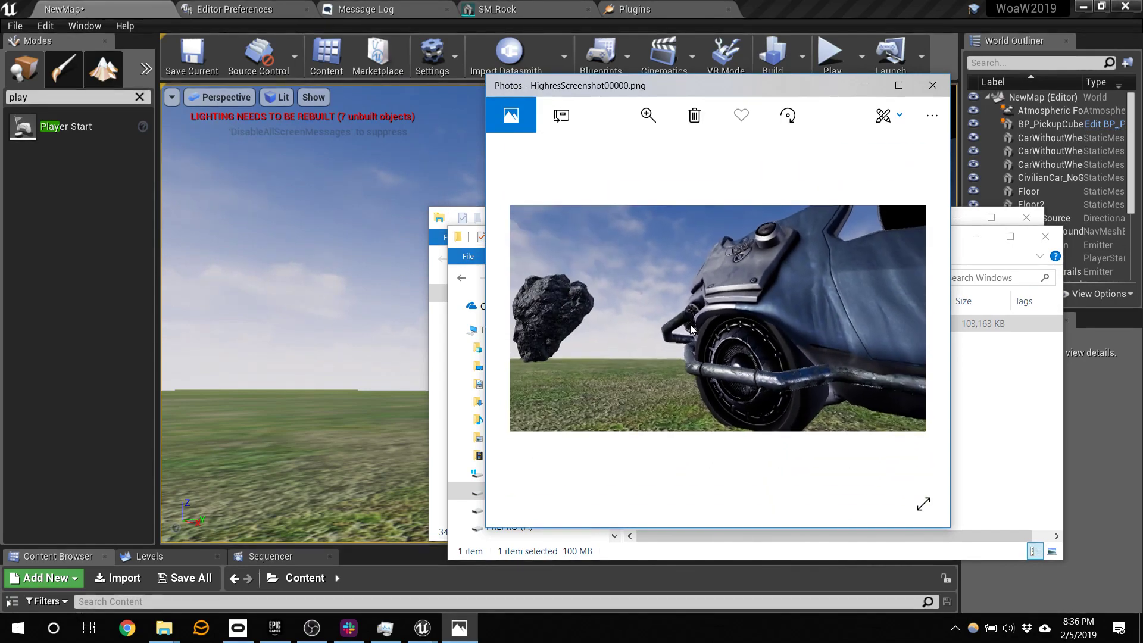
{"action": "scroll", "coordinate": [701, 313], "scroll_direction": "up", "scroll_amount": 5, "text": "ctrl"}
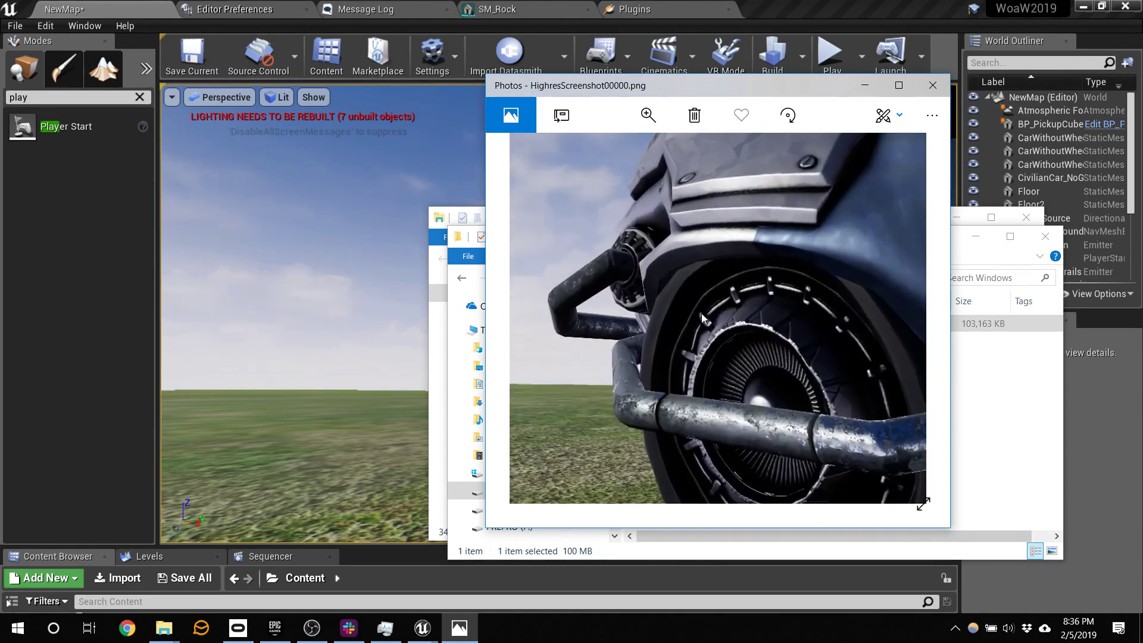
{"action": "scroll", "coordinate": [701, 313], "scroll_direction": "up", "scroll_amount": 1, "text": "ctrl"}
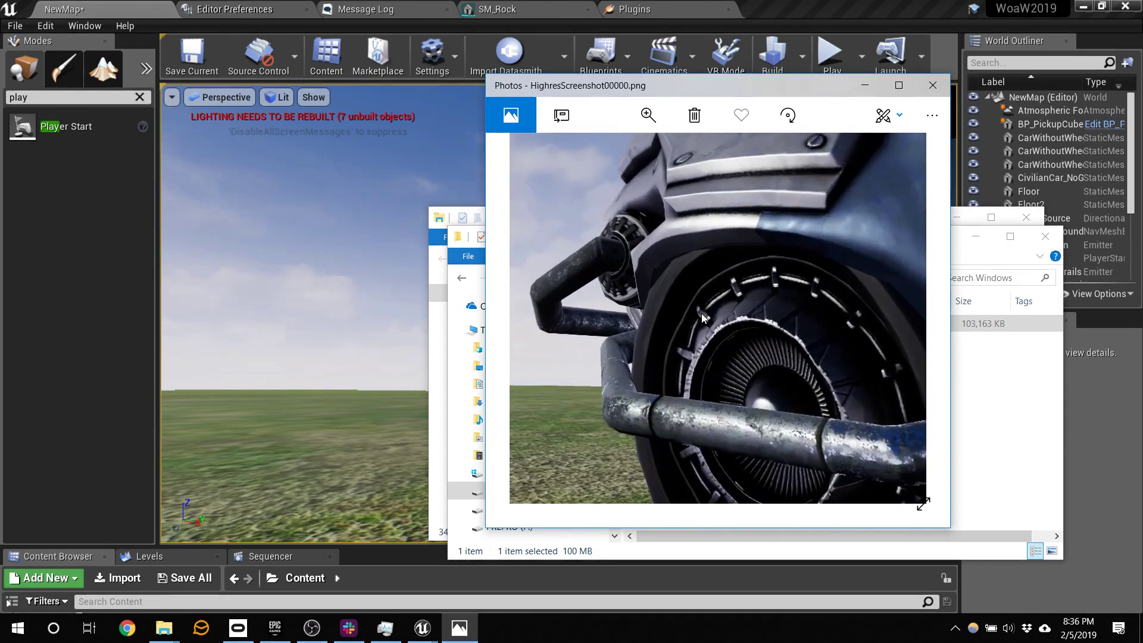
{"action": "scroll", "coordinate": [701, 313], "scroll_direction": "up", "scroll_amount": 2, "text": "ctrl"}
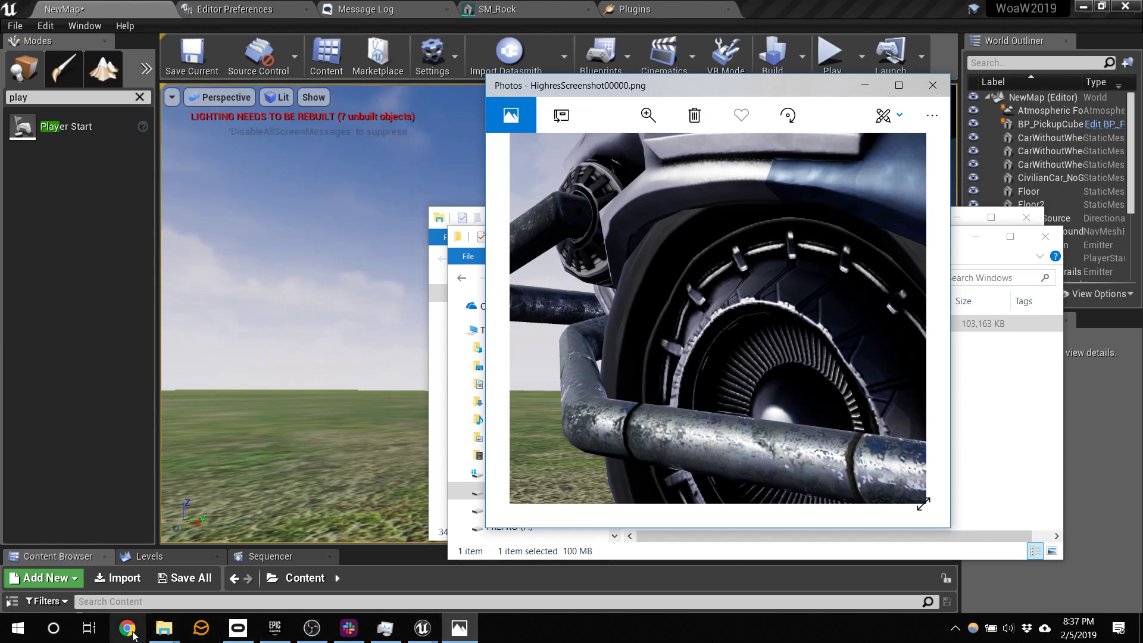
- Switch to Chrome and restore the pages from the previous session
{"action": "left_click", "coordinate": [132, 634]}
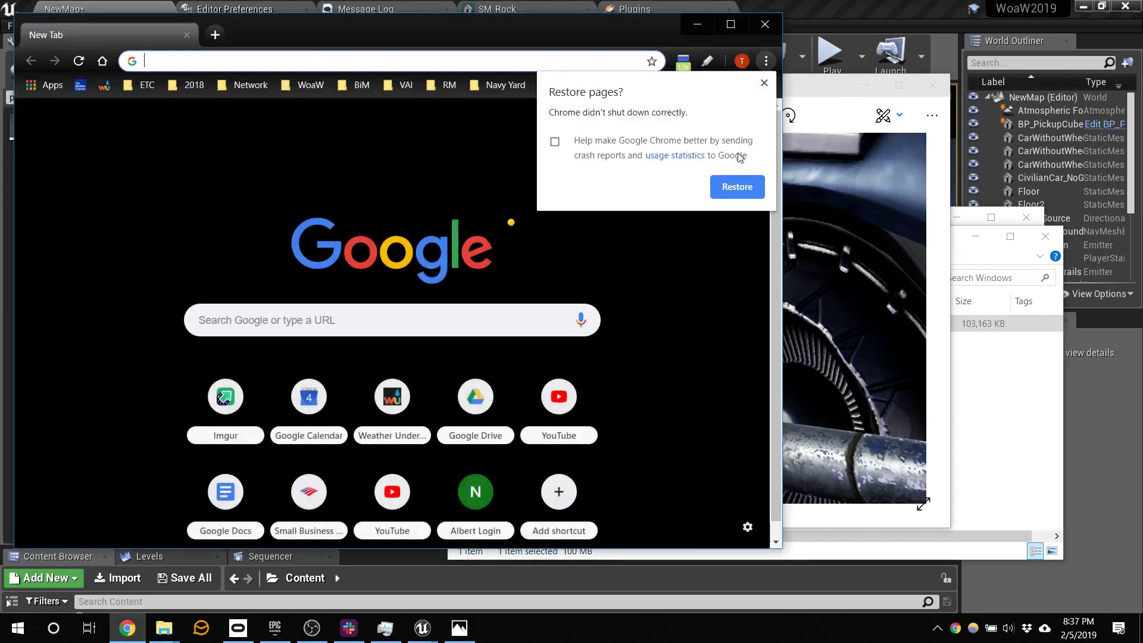
{"action": "left_click", "coordinate": [737, 186]}
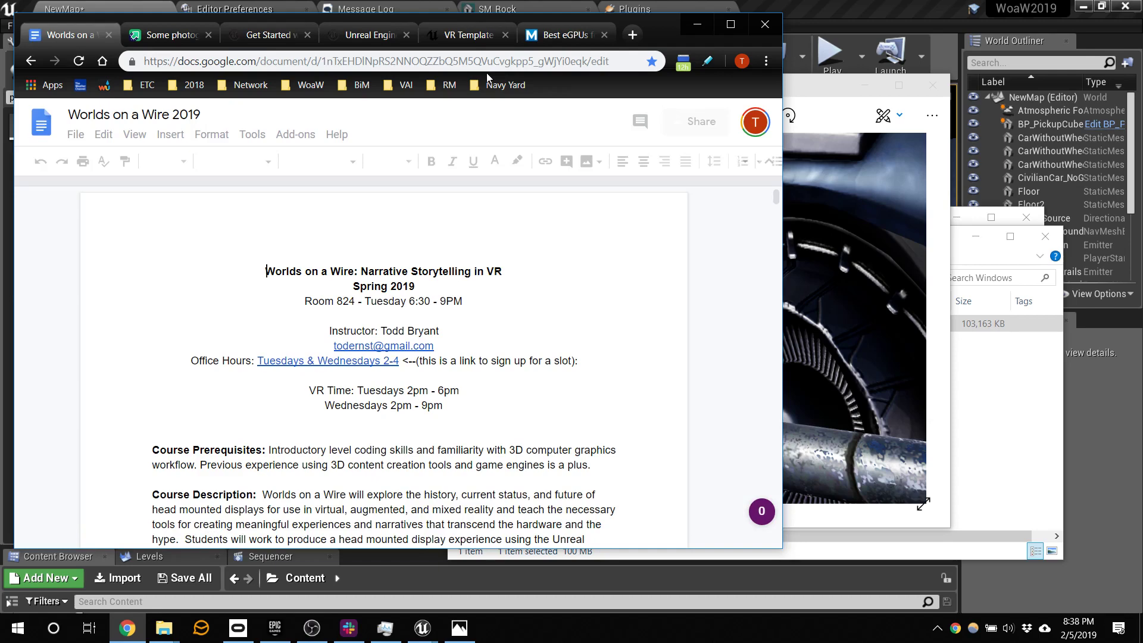
- Switch back to Unreal Editor and review the Resolution Scale in the Engine Scalability Settings
{"action": "left_click", "coordinate": [841, 6]}
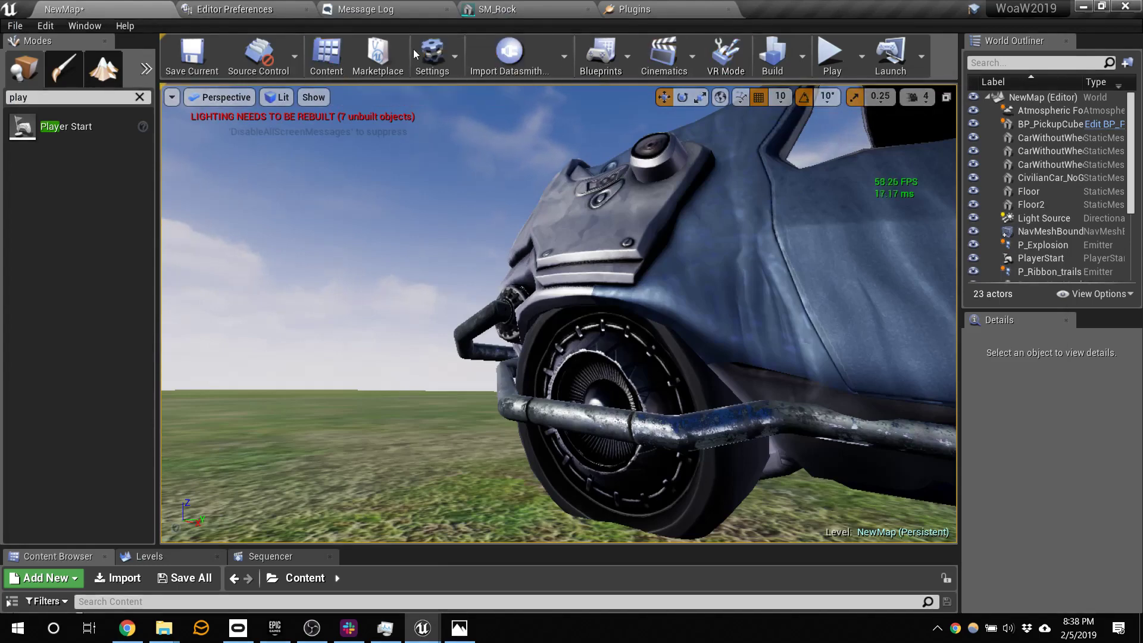
{"action": "left_click", "coordinate": [432, 55]}
{"action": "mouse_move", "coordinate": [526, 280]}
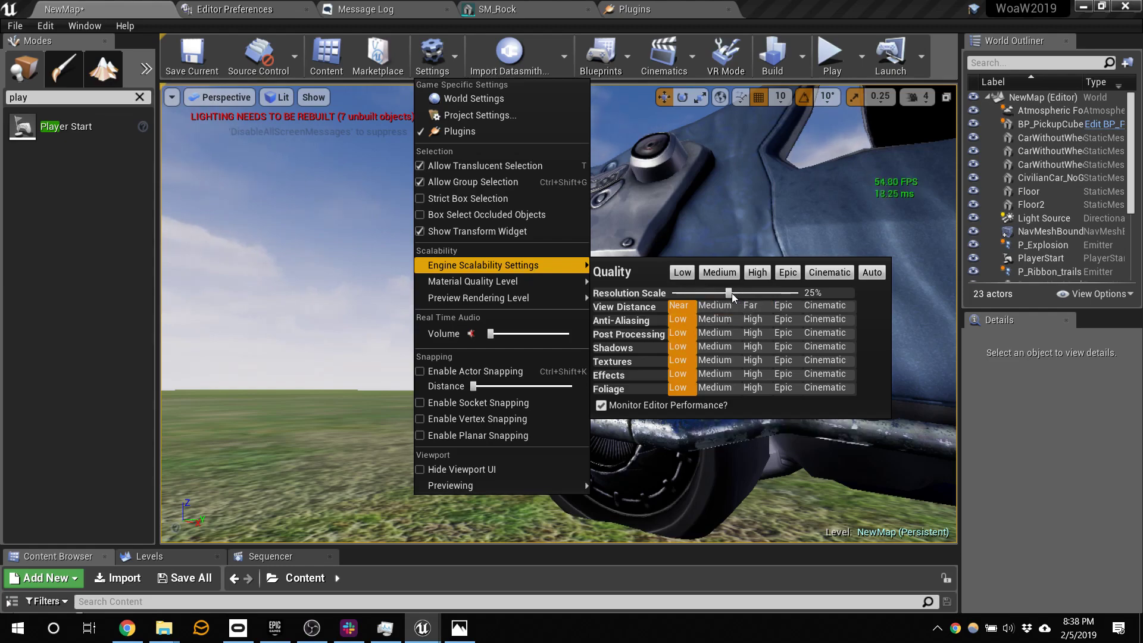
{"action": "left_click_drag", "start_coordinate": [730, 293], "coordinate": [647, 291]}
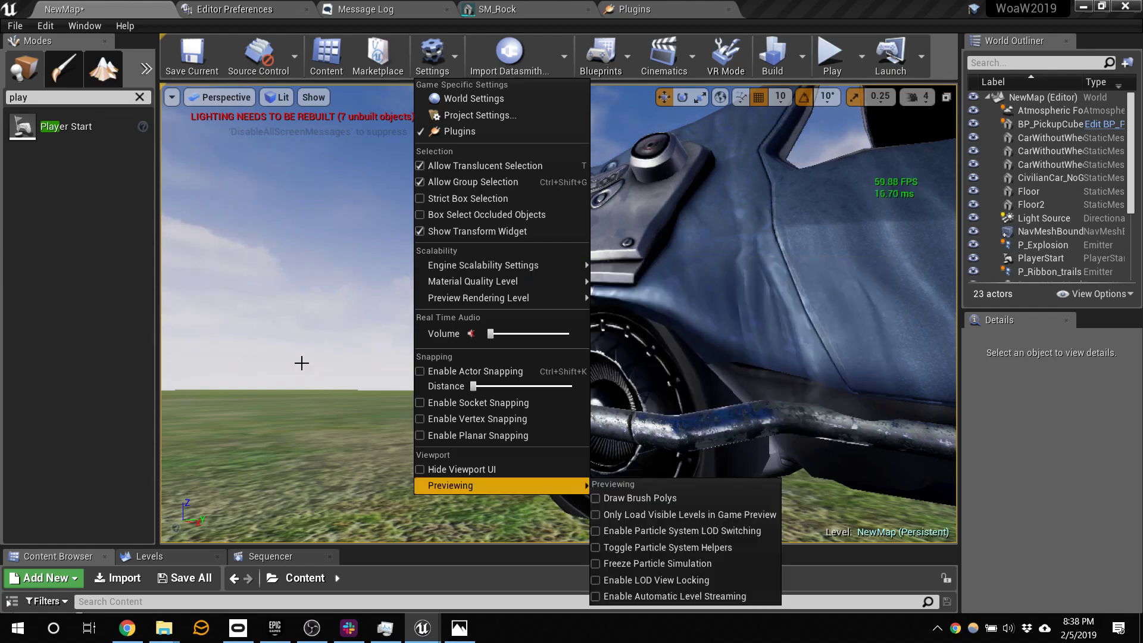
- Close the settings and reframe the viewport on the light-blue car with the police cars behind it
{"action": "left_click", "coordinate": [285, 352]}
{"action": "right_click_drag", "start_coordinate": [403, 359], "coordinate": [381, 352]}
{"action": "right_click_drag", "start_coordinate": [502, 269], "coordinate": [501, 351]}
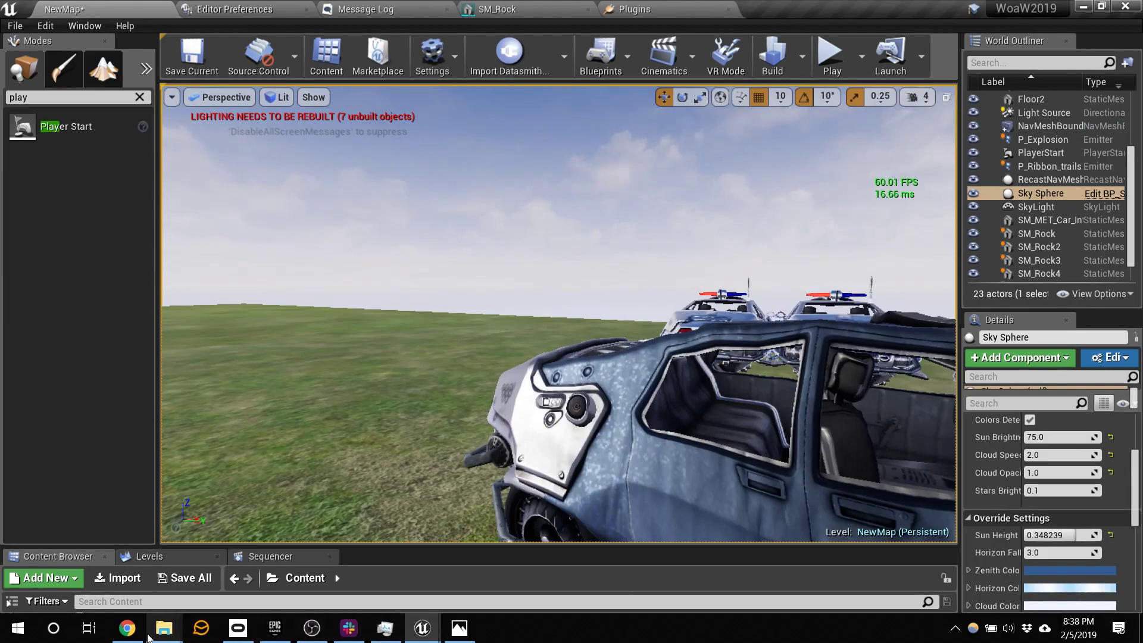
- In Chrome, review the Worlds on a Wire 2019 syllabus down to the Week 2 topics and reading list
{"action": "left_click", "coordinate": [127, 628]}
{"action": "scroll", "coordinate": [418, 394], "scroll_direction": "down", "scroll_amount": 15}
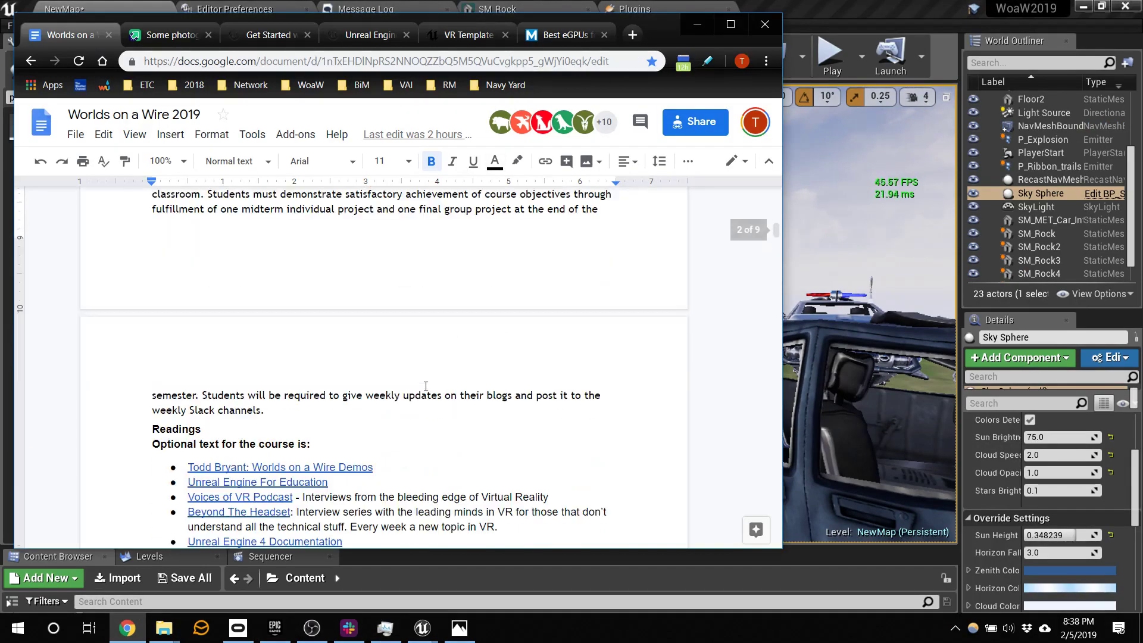
{"action": "scroll", "coordinate": [418, 394], "scroll_direction": "down", "scroll_amount": 15}
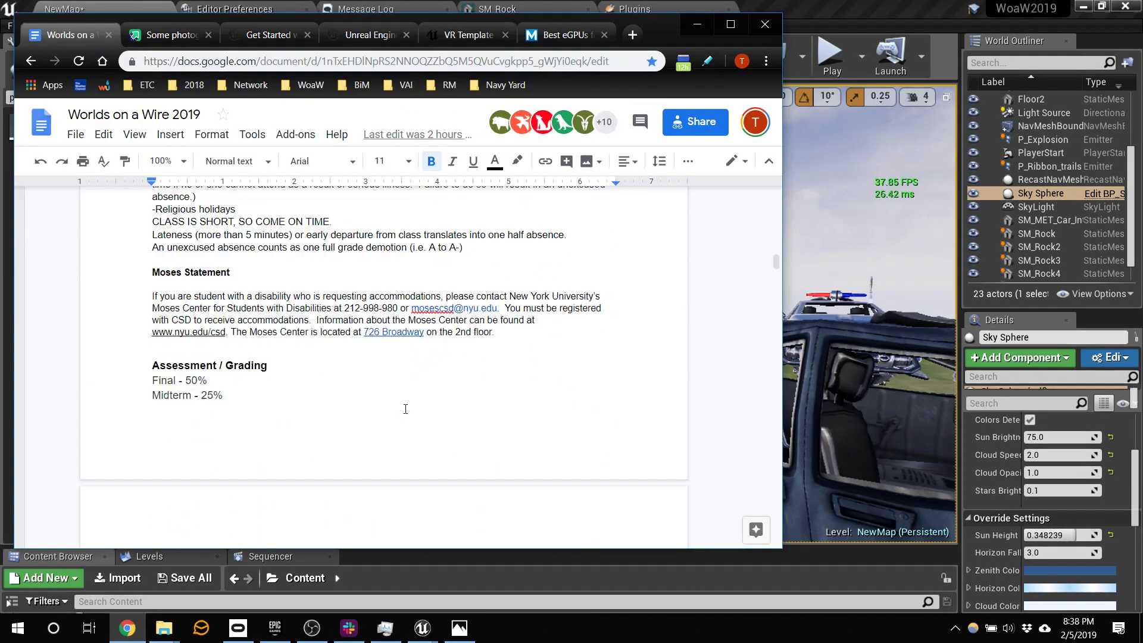
{"action": "scroll", "coordinate": [405, 408], "scroll_direction": "down", "scroll_amount": 5}
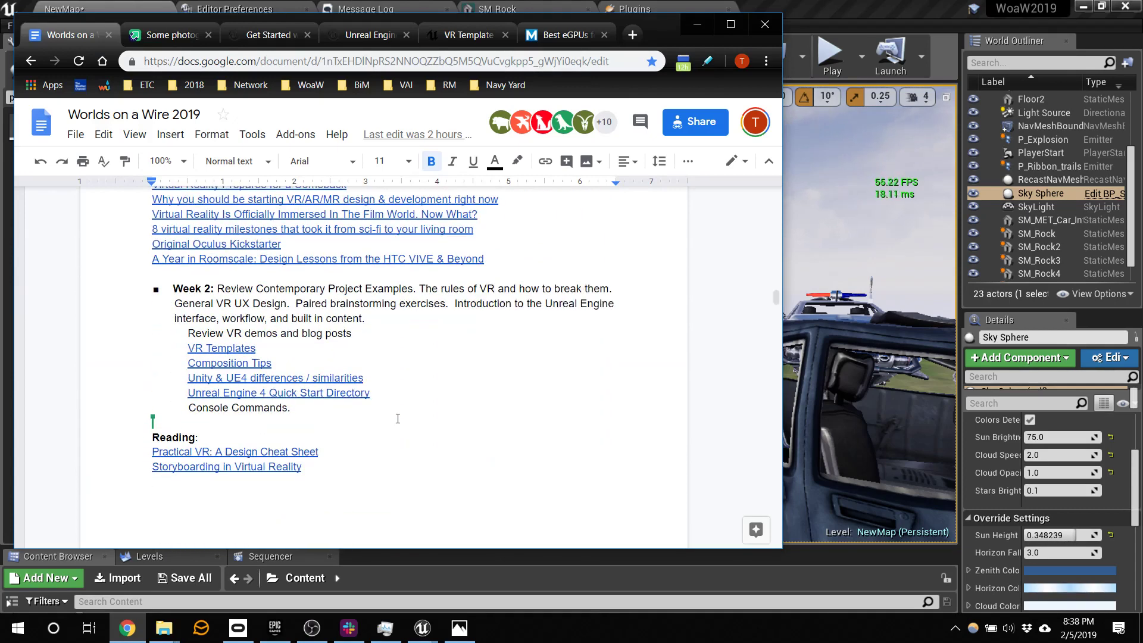
{"action": "scroll", "coordinate": [398, 418], "scroll_direction": "down", "scroll_amount": 2}
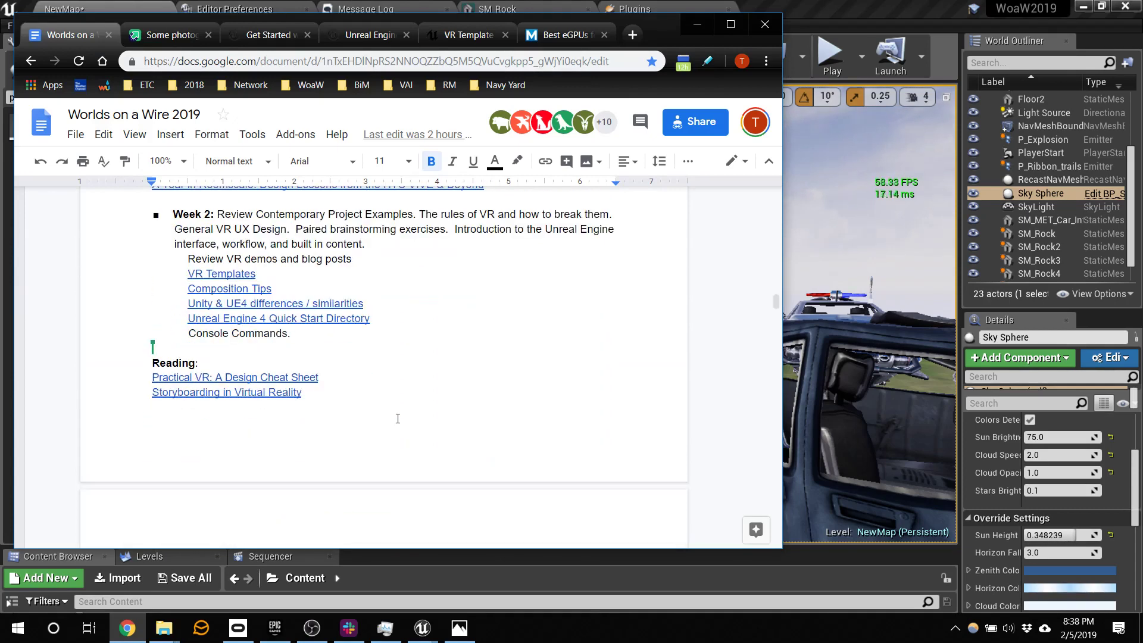
{"action": "scroll", "coordinate": [401, 415], "scroll_direction": "down", "scroll_amount": 6}
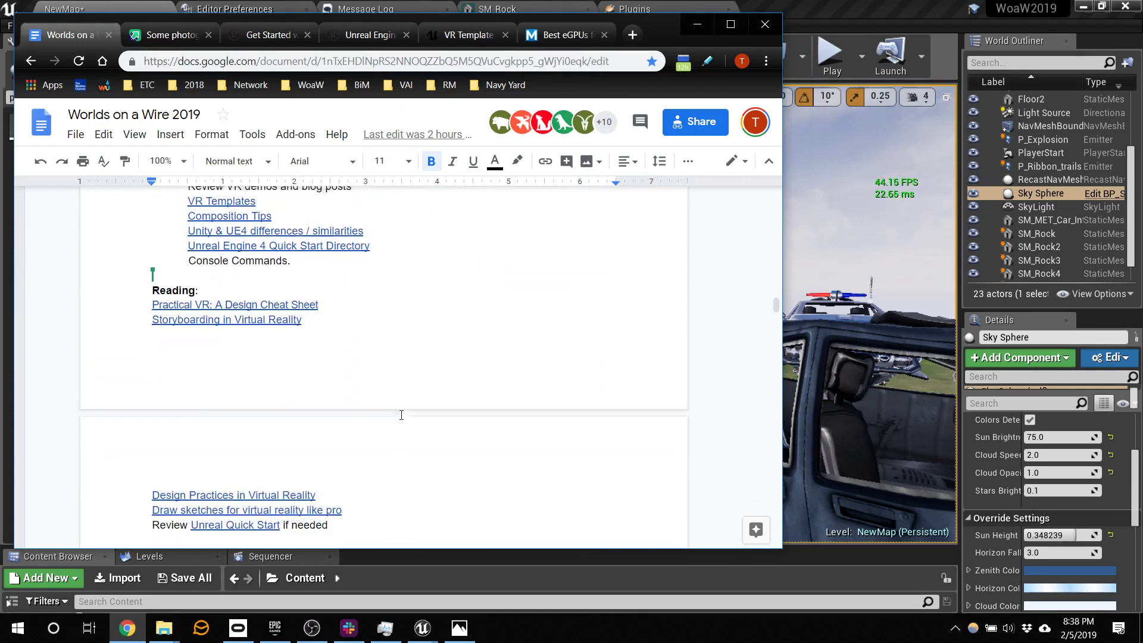